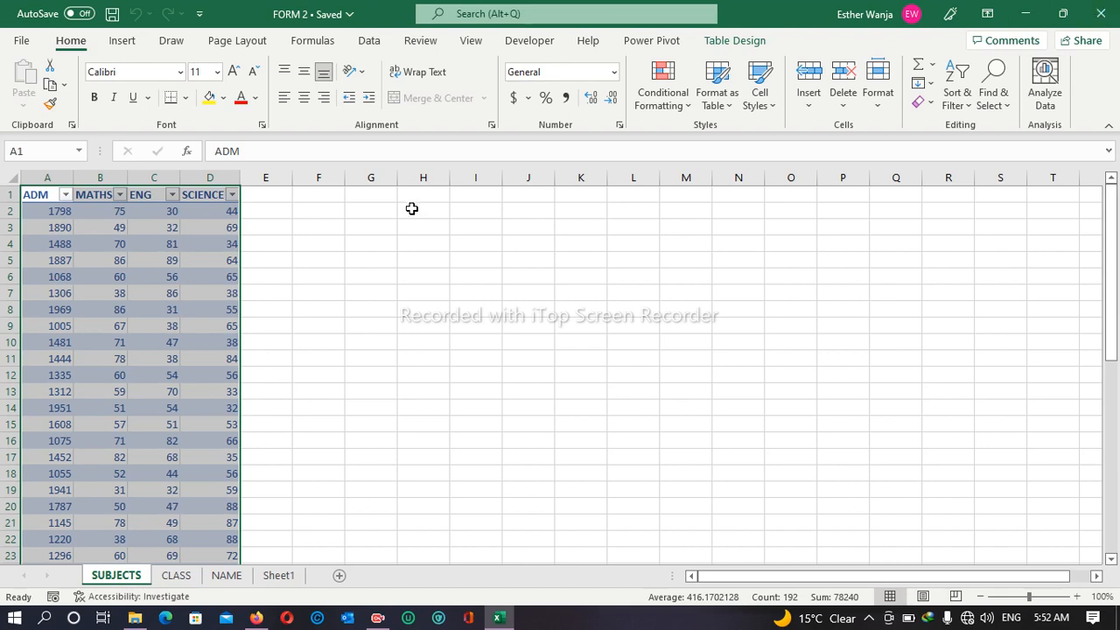
- Change the SCIENCE header in D1 to SWA and add a HISTORY column header in E1
left_click(217, 194)
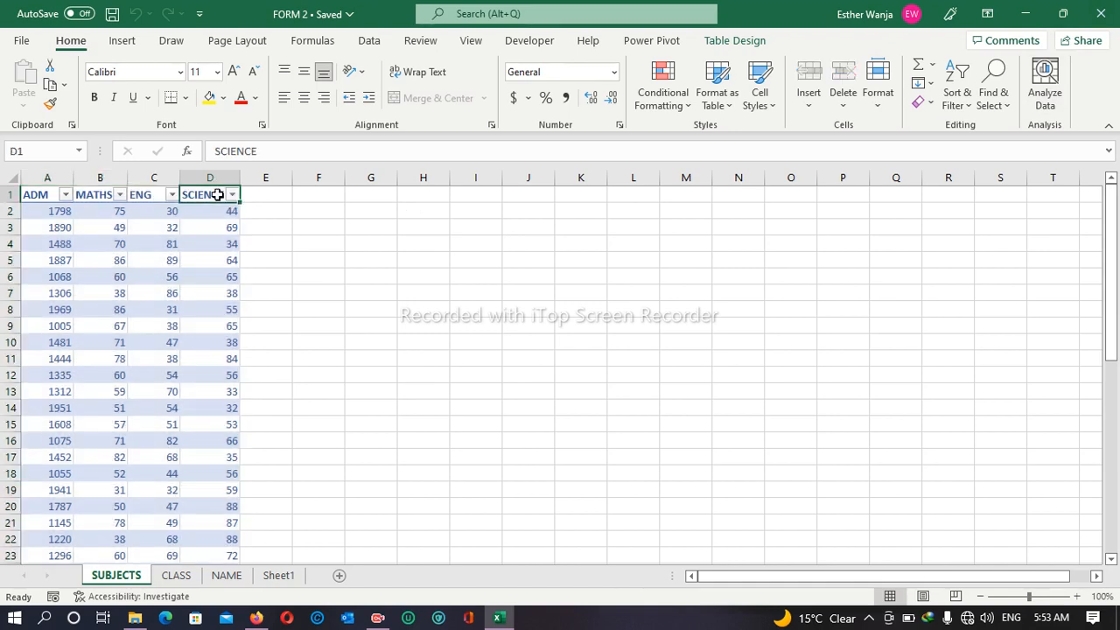
type("SWA")
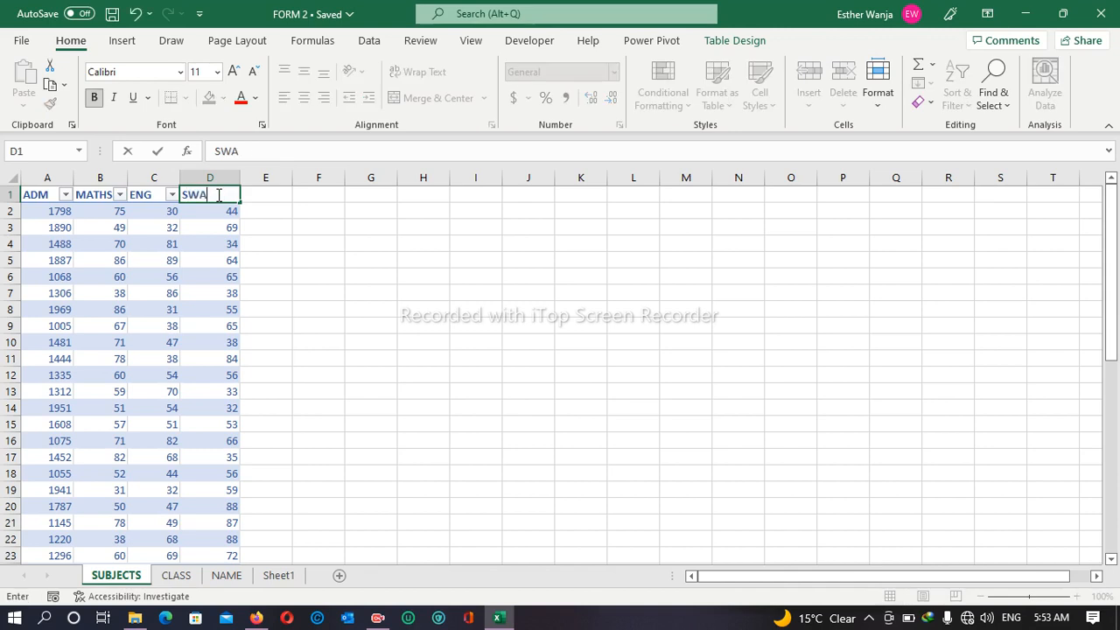
key("Tab")
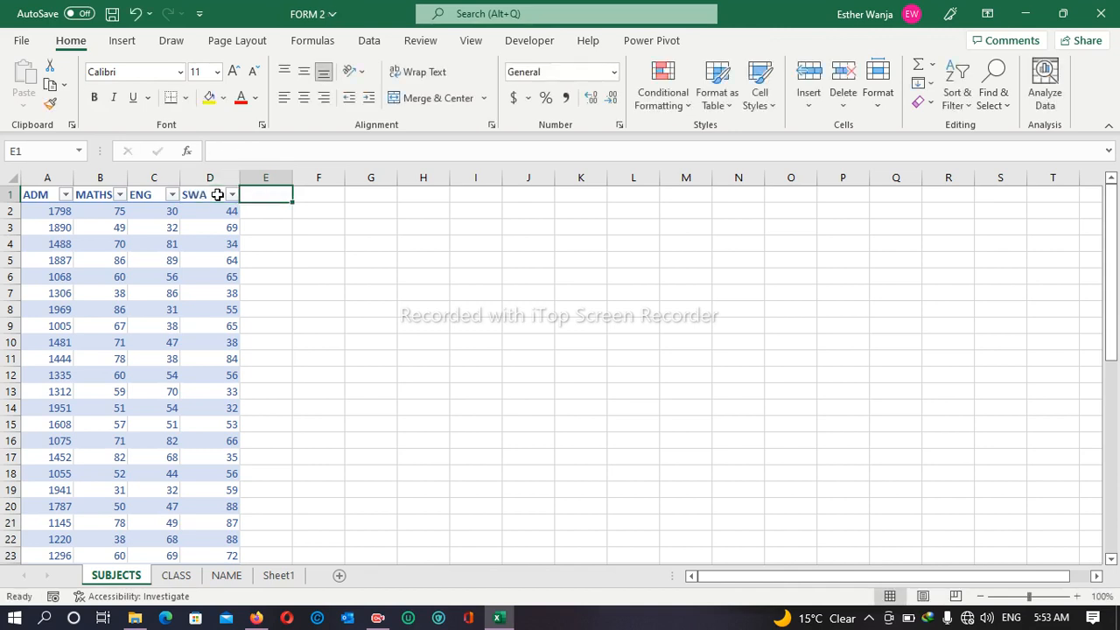
type("HISTO")
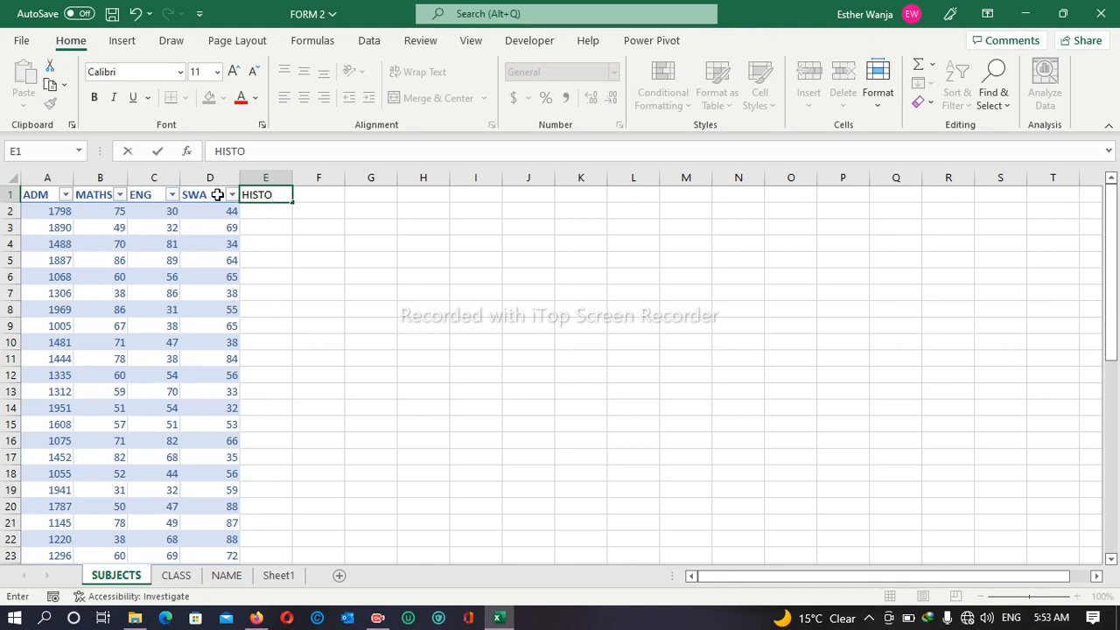
type("RY")
key("Tab")
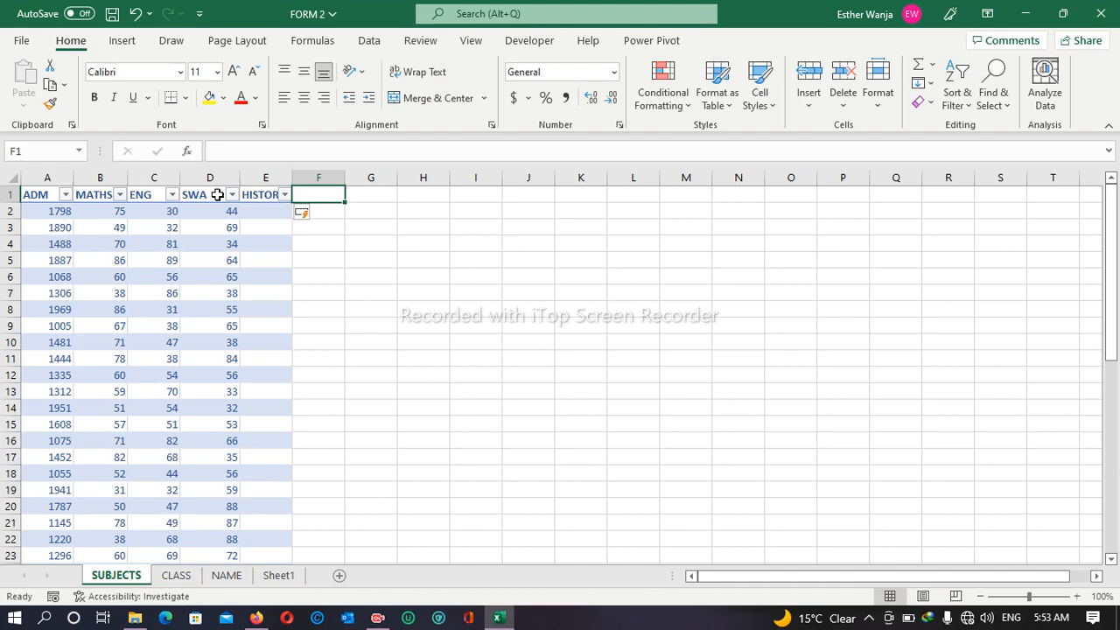
- Add the column headers RE in F1 and BIOLOGY in G1
left_click_drag(1111, 262, 1116, 293)
type("RE")
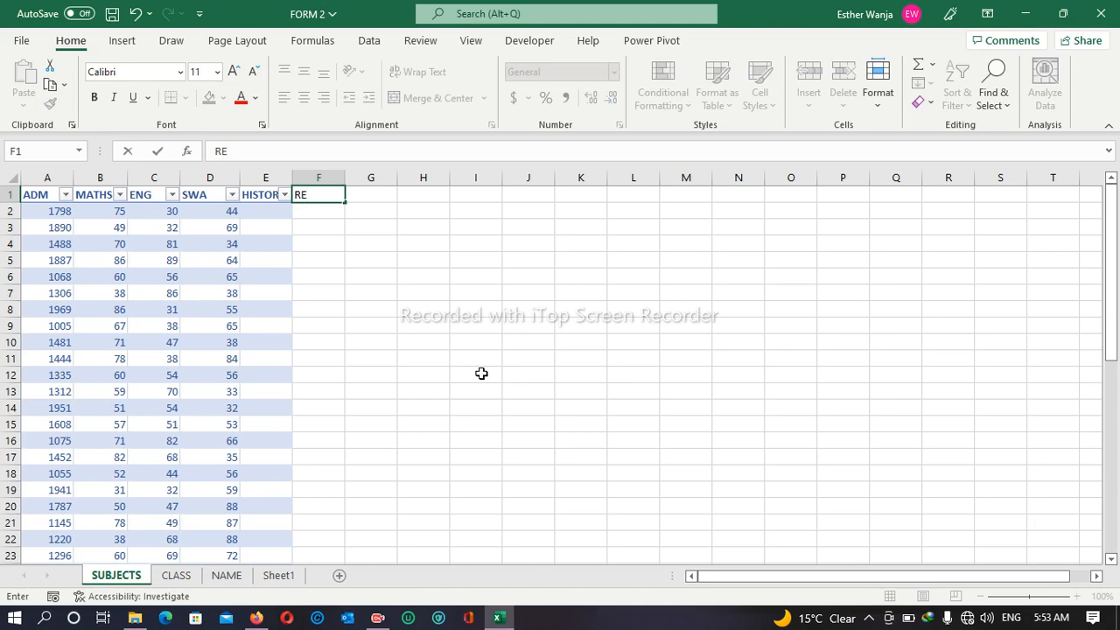
key("Tab")
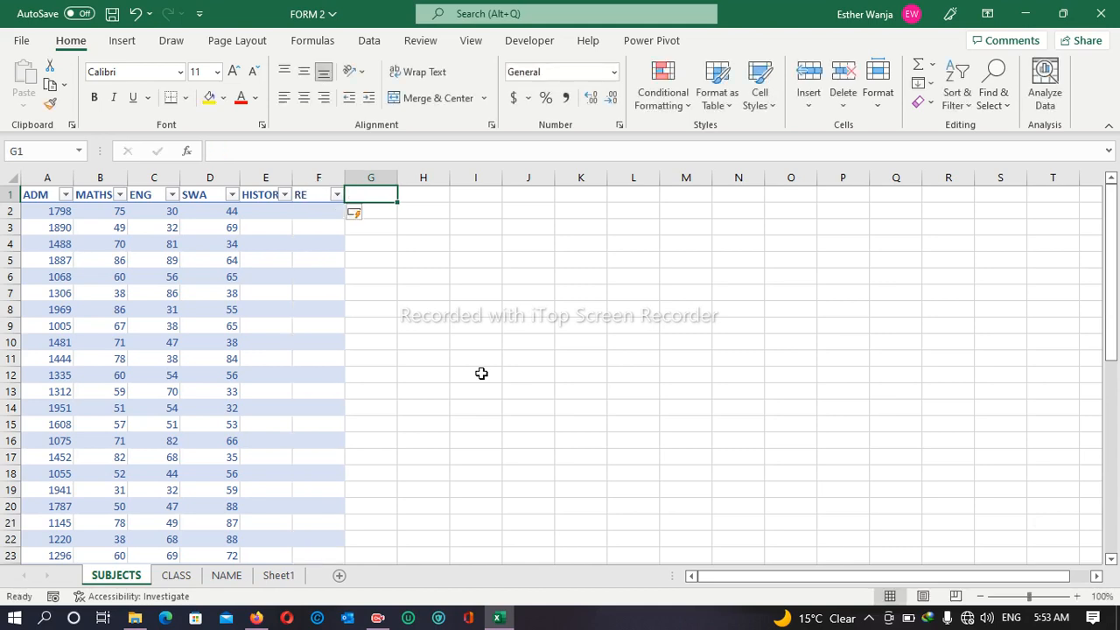
type("B")
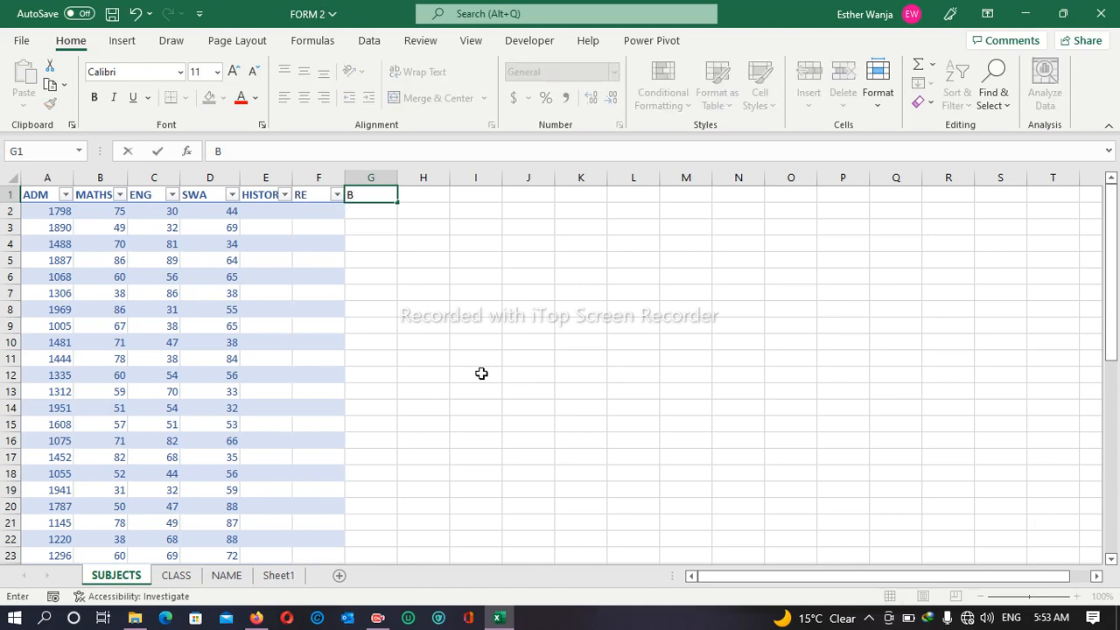
type("IOLOGY")
key("Tab")
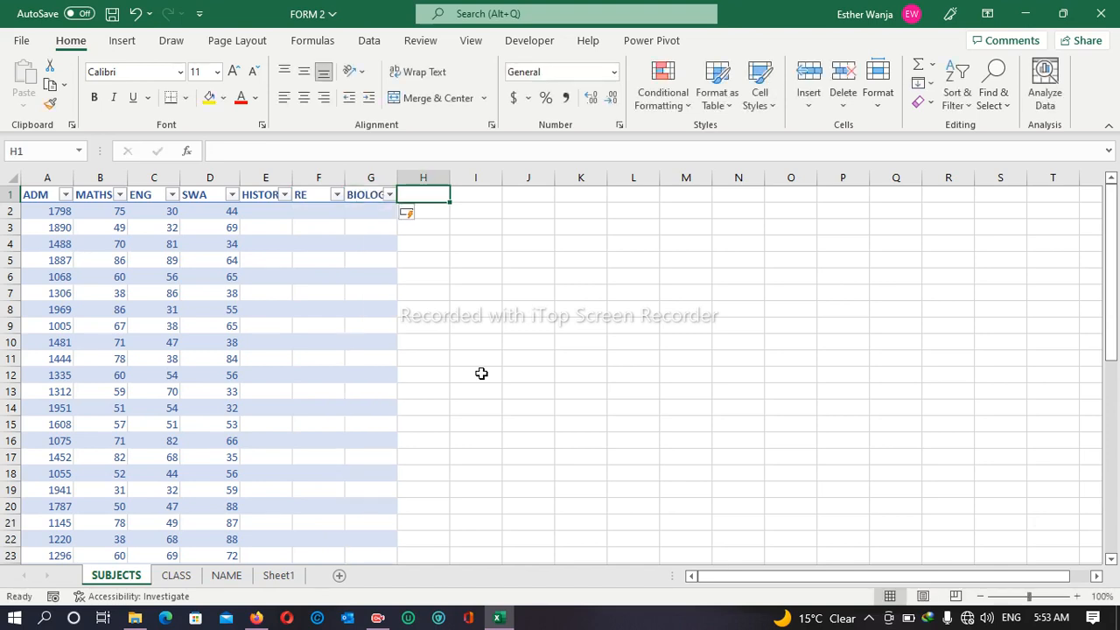
- Add the column headers CHEMISTRY in H1 and PHYSICS in I1
type("CHEMISR")
key("BackSpace")
type("TRY")
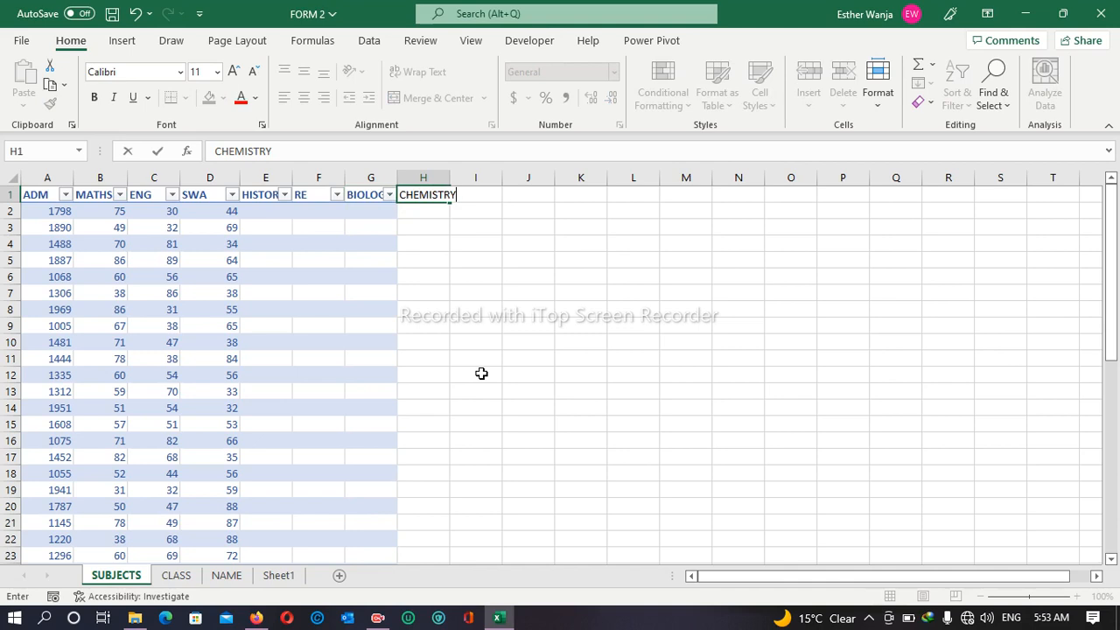
key("Tab")
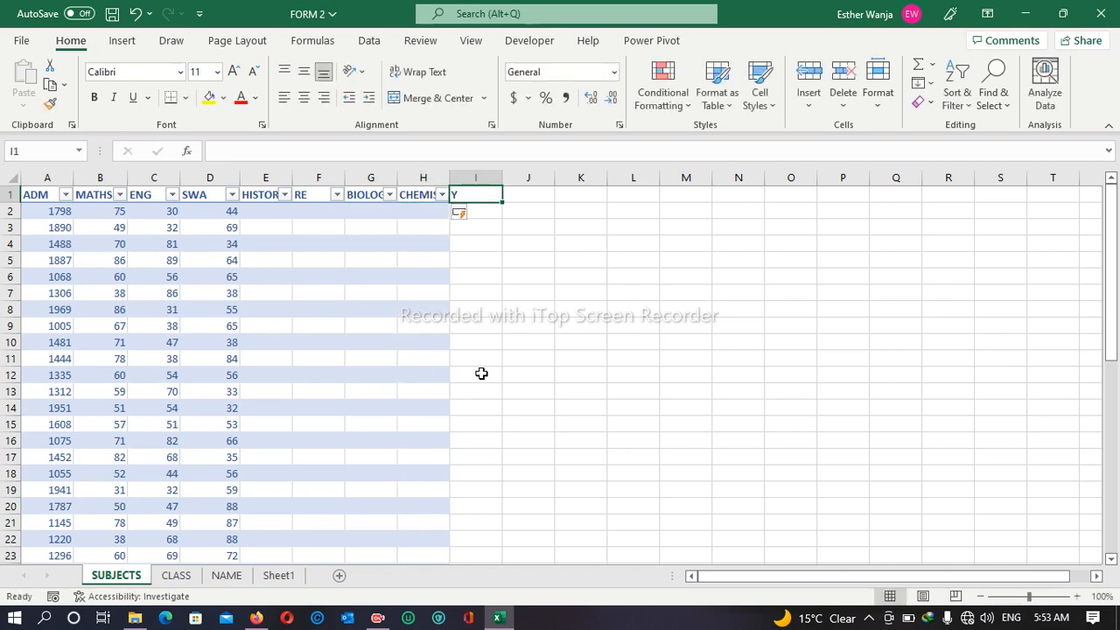
type("PHYSICS")
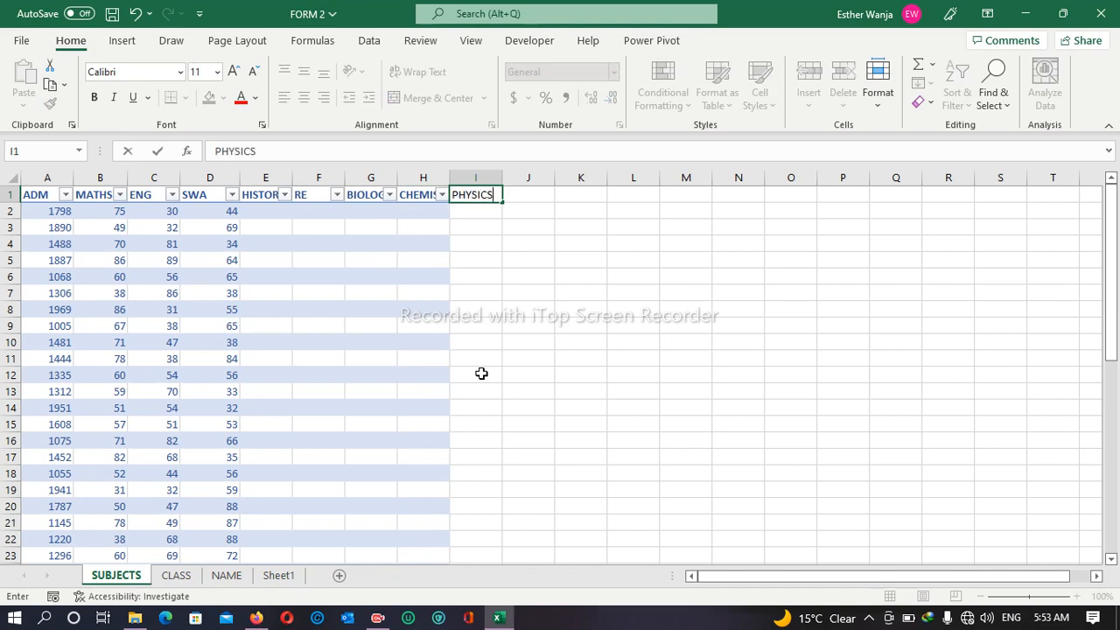
key("Return")
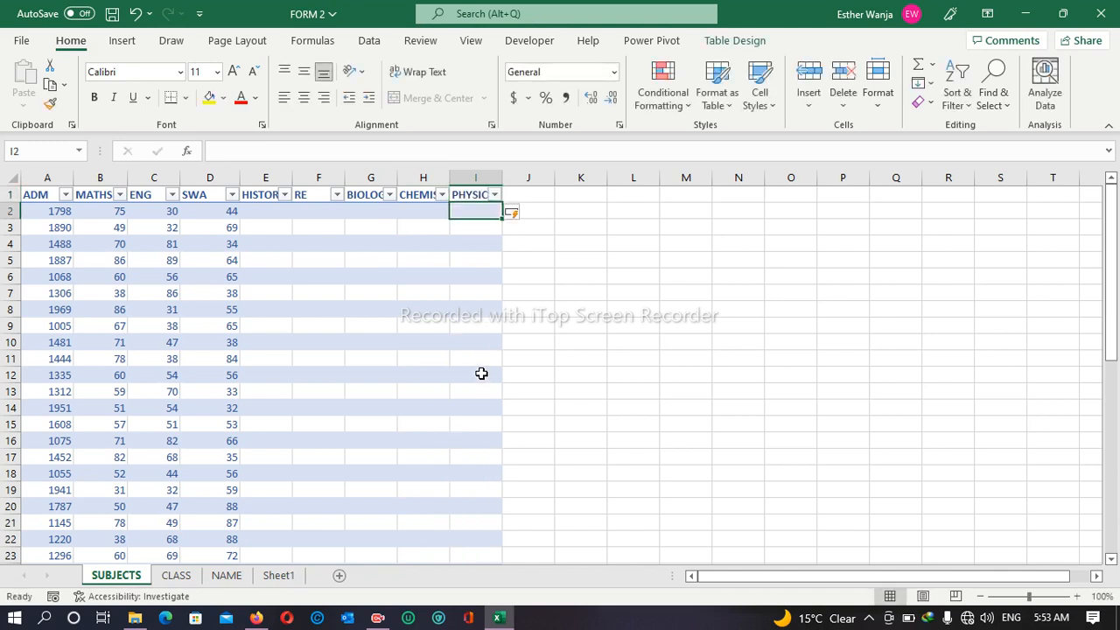
- Enter the formula =RANDBETWEEN(10,90) in cell K2 to generate a random mark
left_click(594, 213)
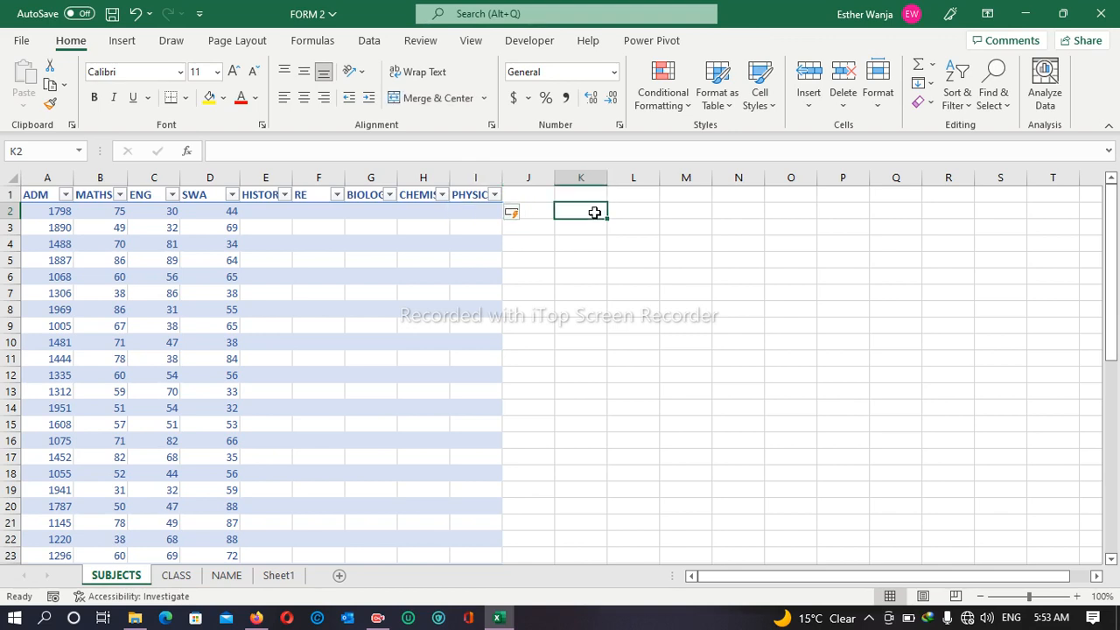
type("=")
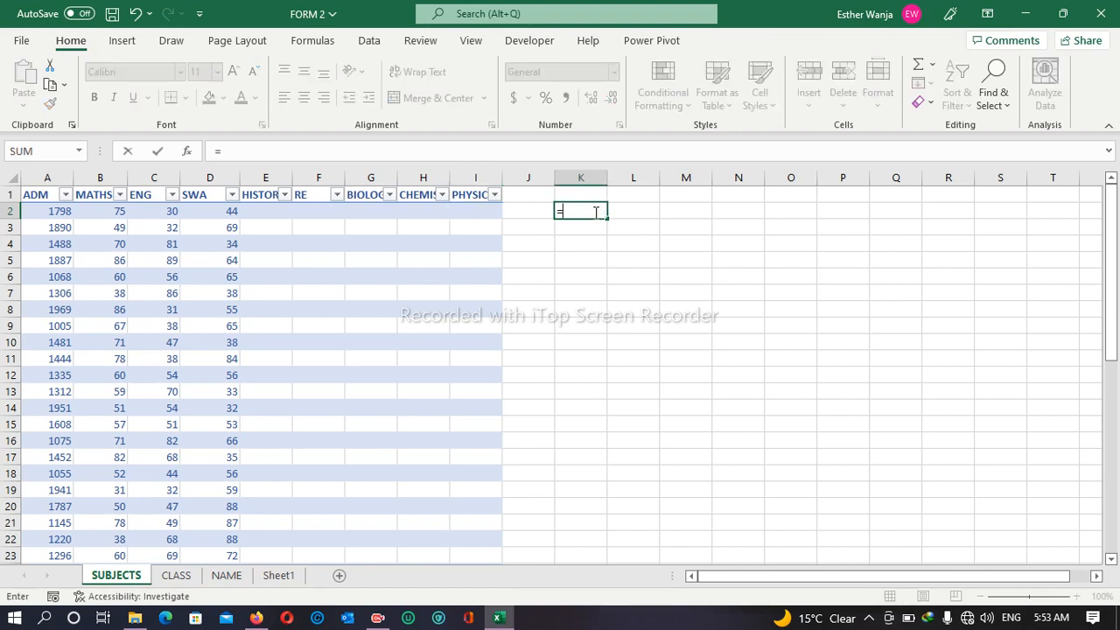
type("RA")
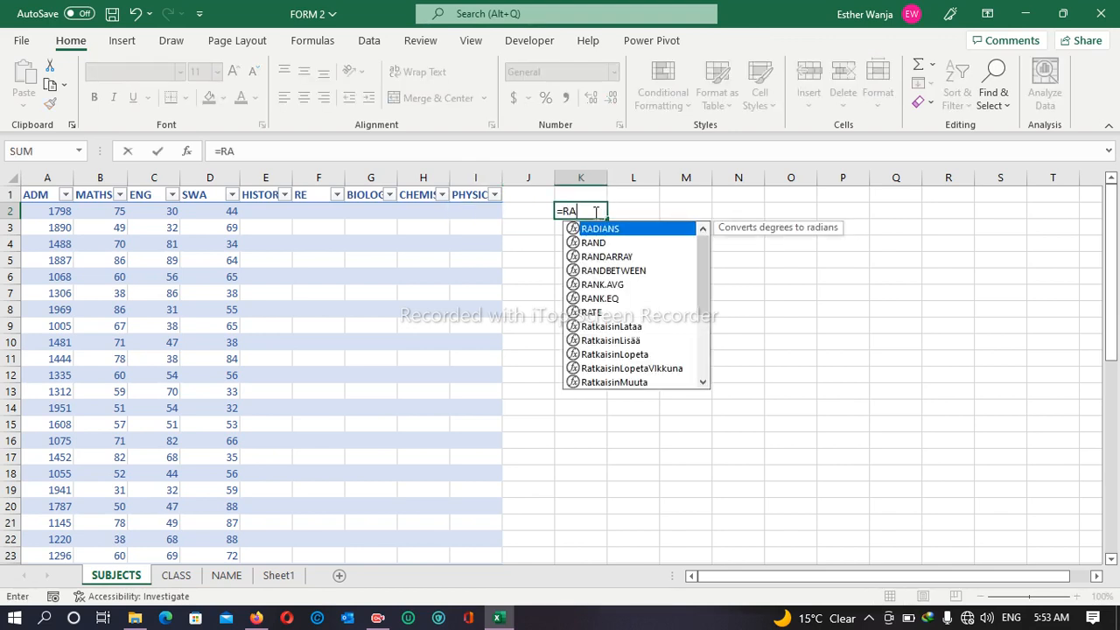
double_click(634, 271)
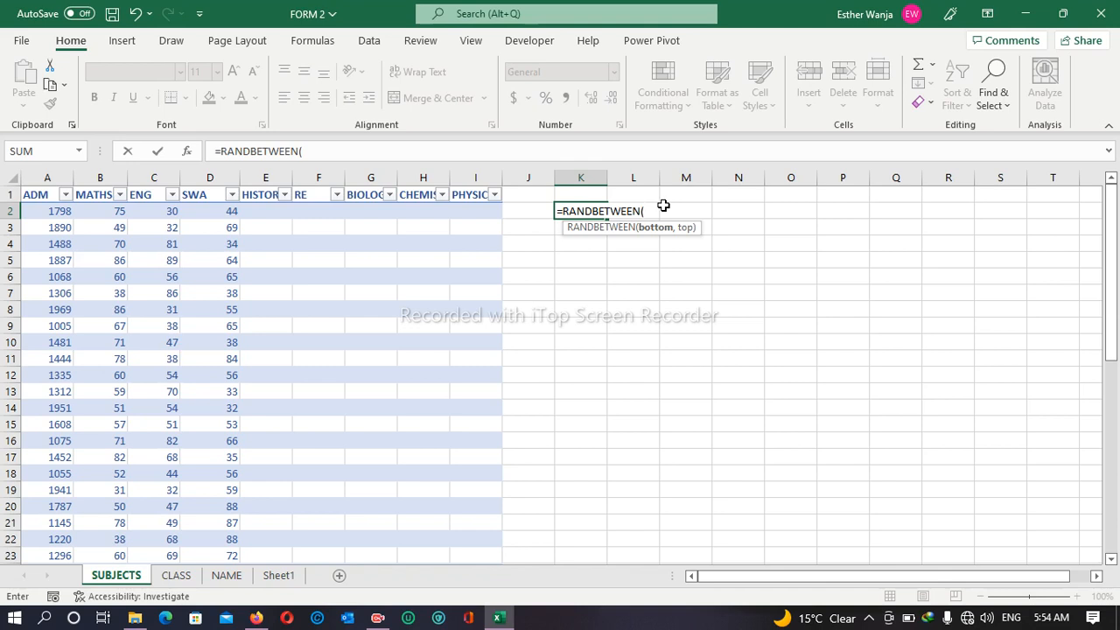
type("10,90")
key("Return")
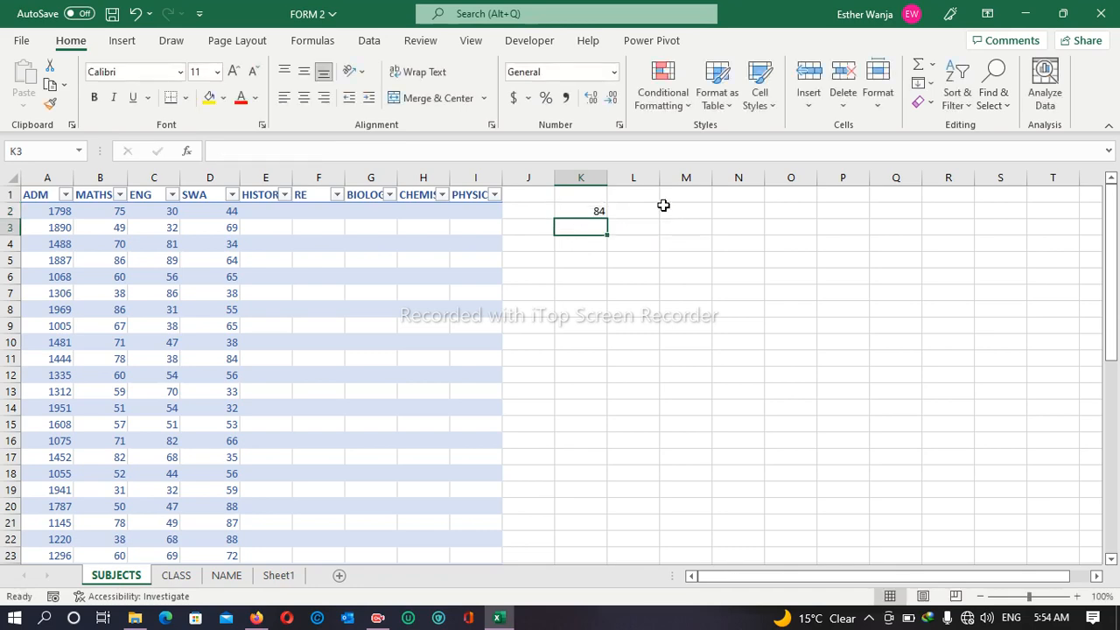
- Fill the random-mark formula from K2 down to K48, the table's last row
left_click(582, 210)
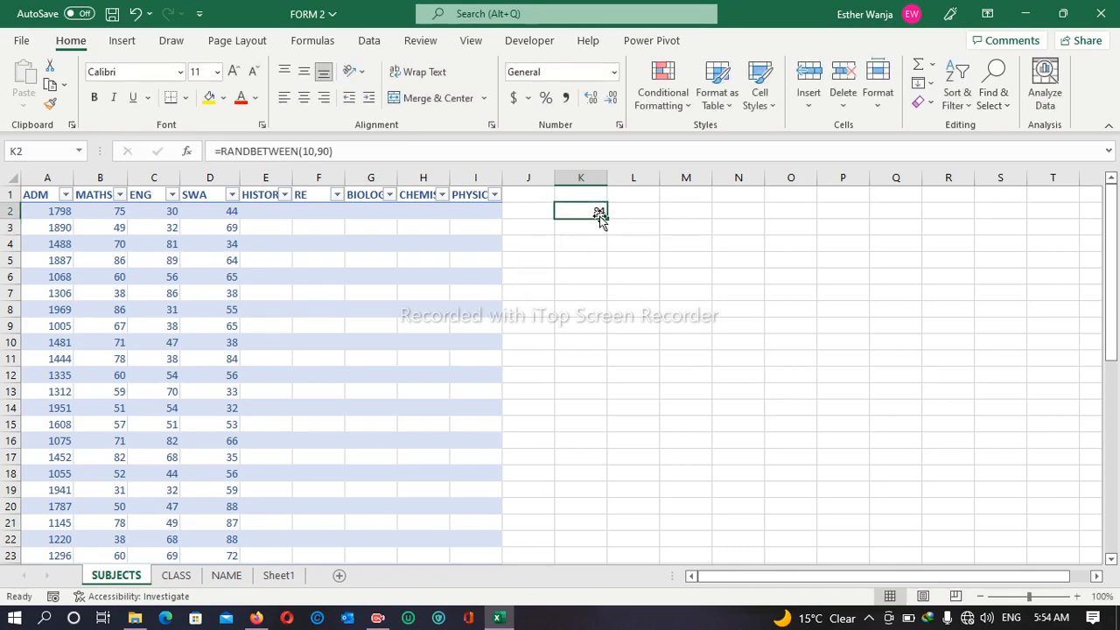
left_click_drag(607, 219, 584, 550)
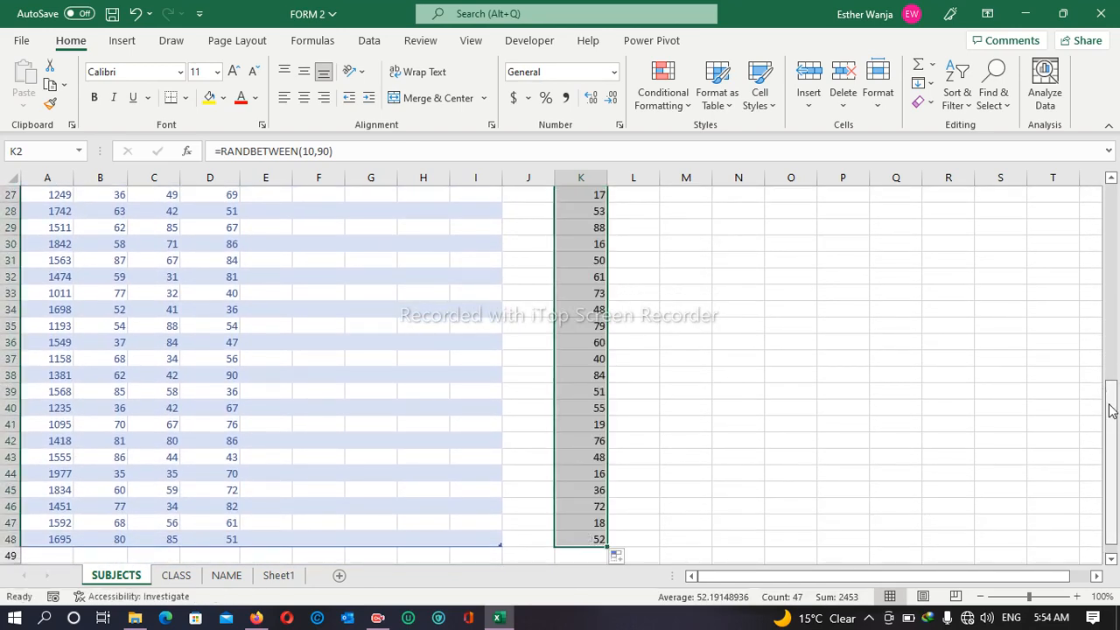
left_click_drag(1111, 399, 1112, 204)
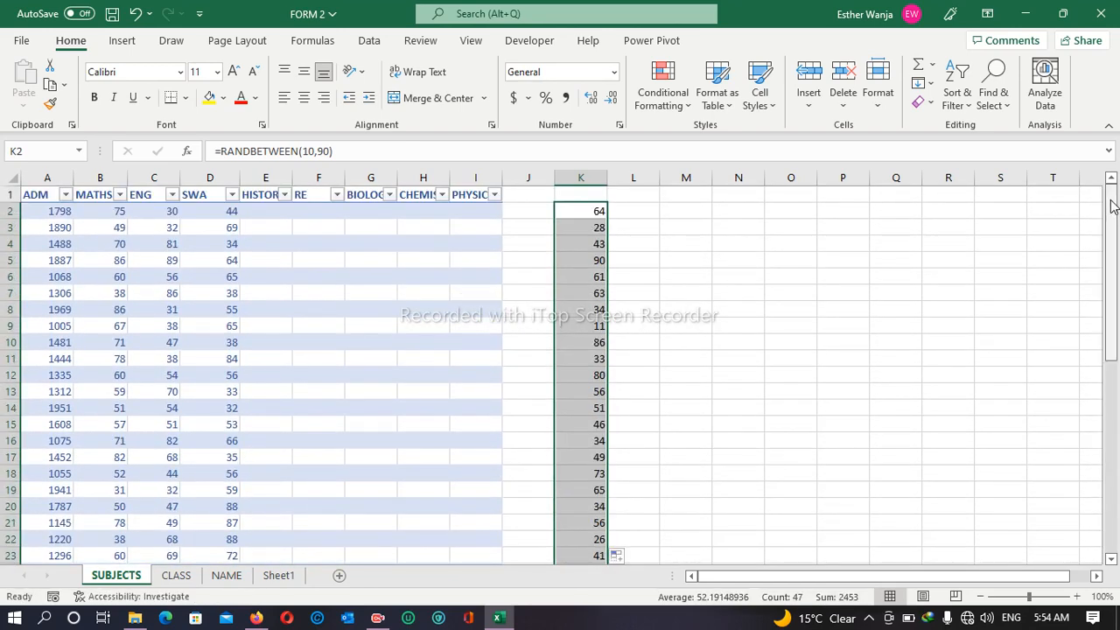
- Copy the random marks in K2:K48 and paste them as values into the HISTORY column from E2
right_click(570, 211)
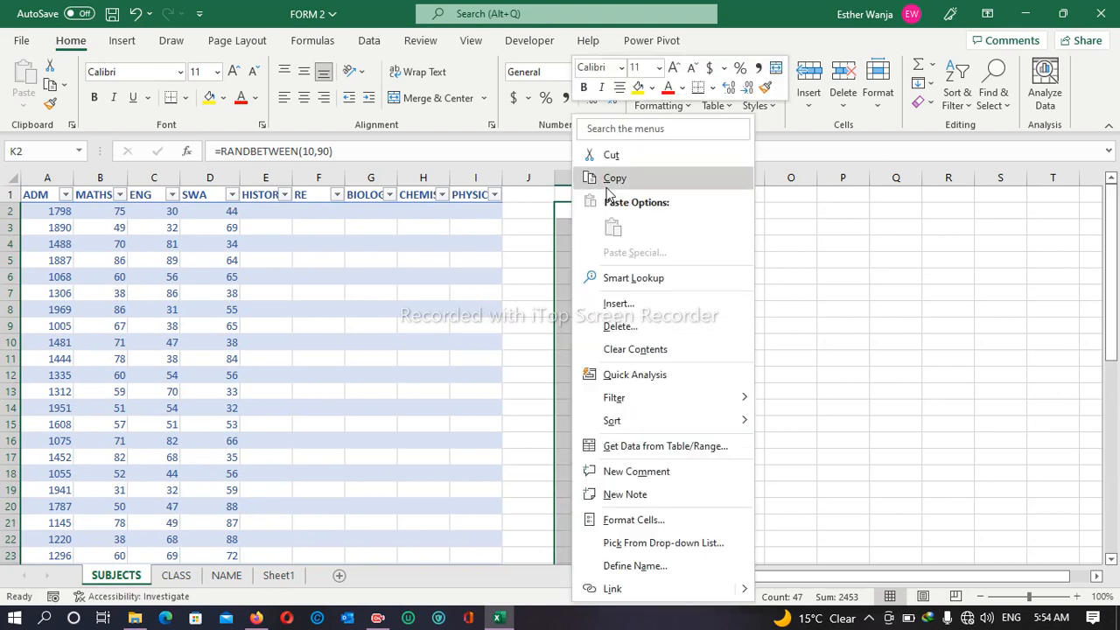
left_click(612, 178)
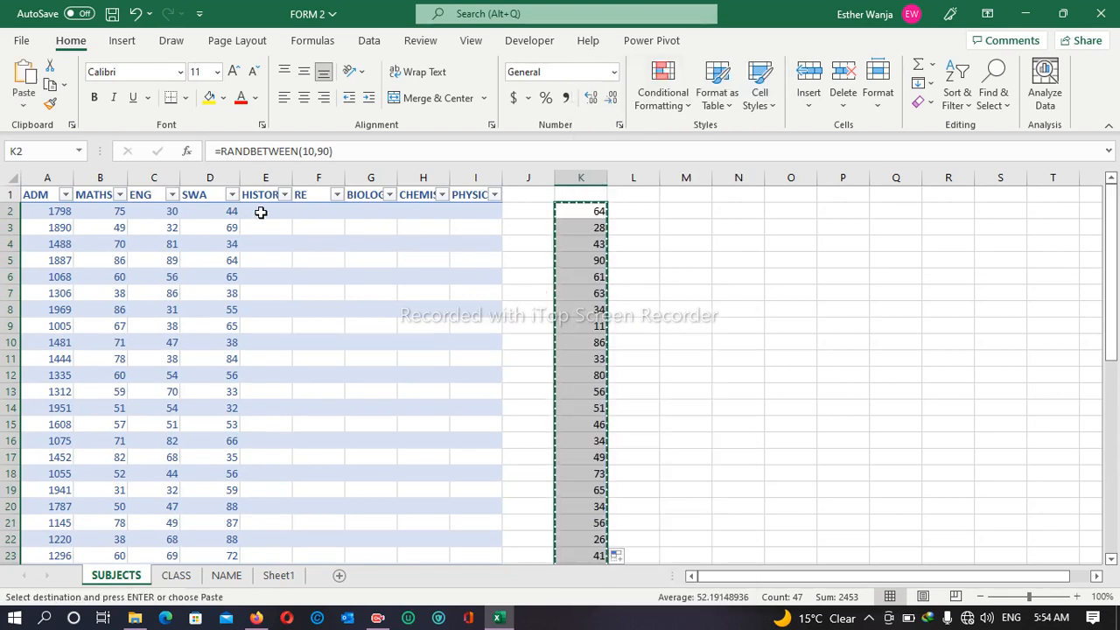
left_click(260, 212)
right_click(260, 212)
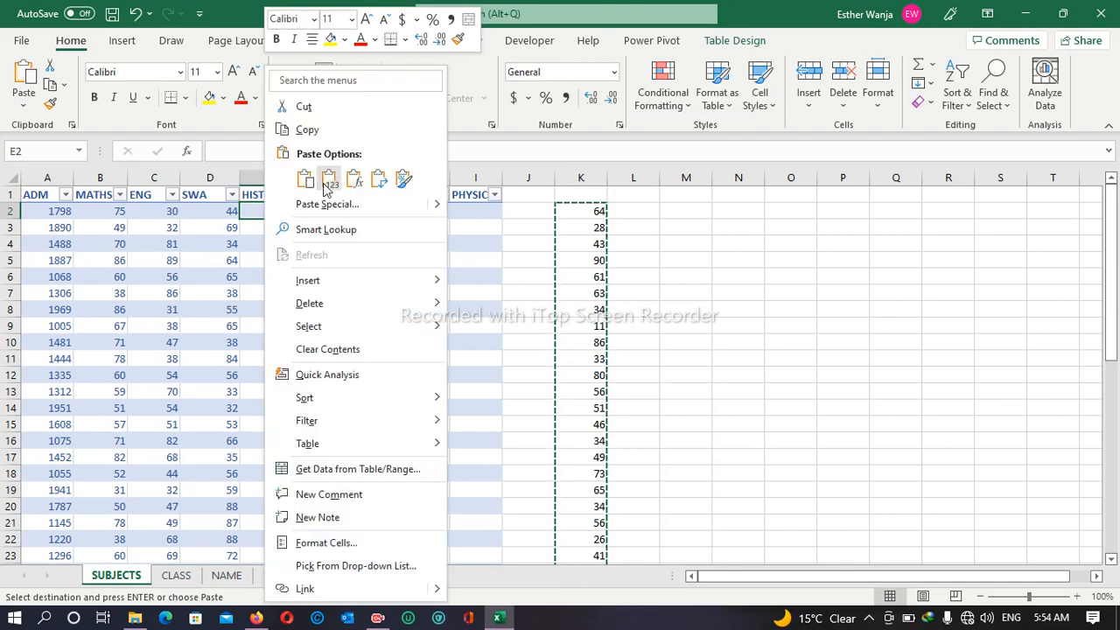
left_click(328, 180)
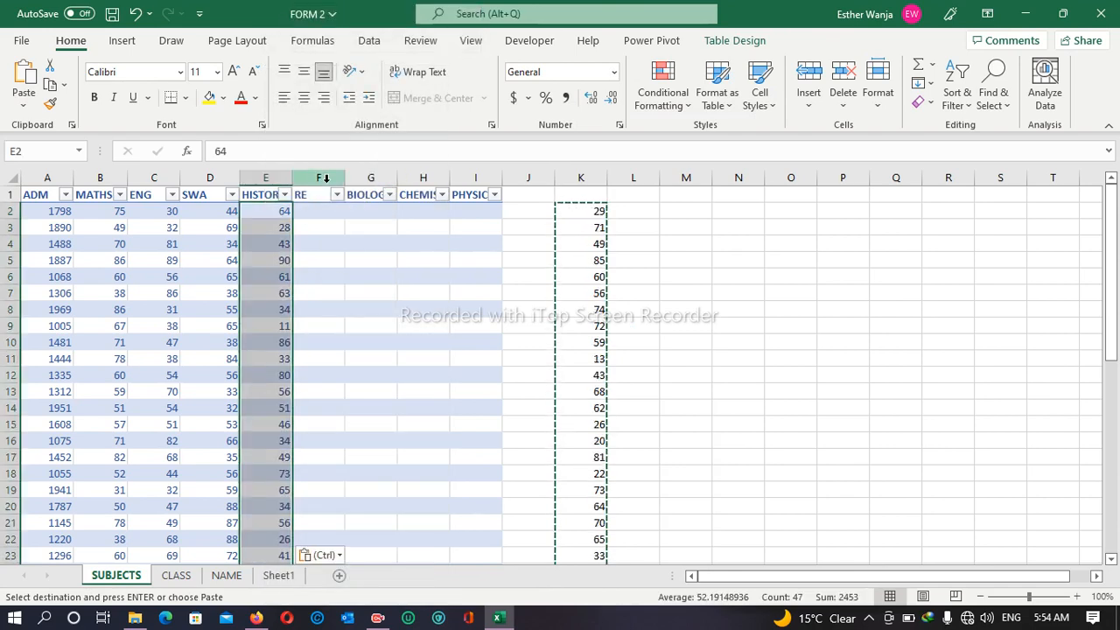
- Paste the copied random marks as values into the RE column from F2 and the BIOLOGY column from G2
left_click(325, 210)
right_click(325, 210)
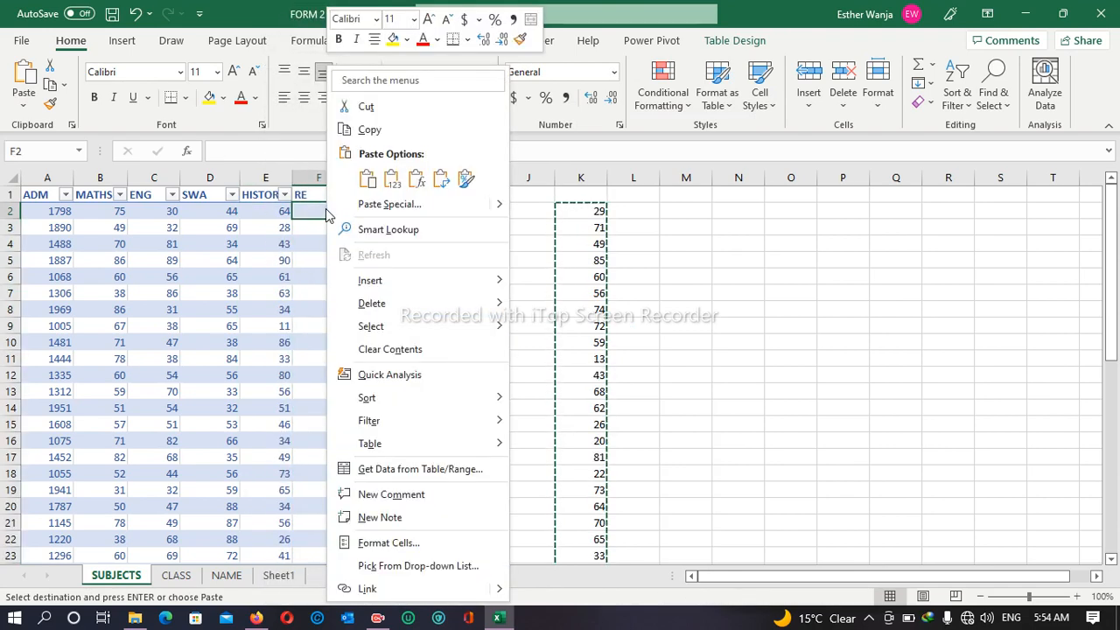
left_click(393, 181)
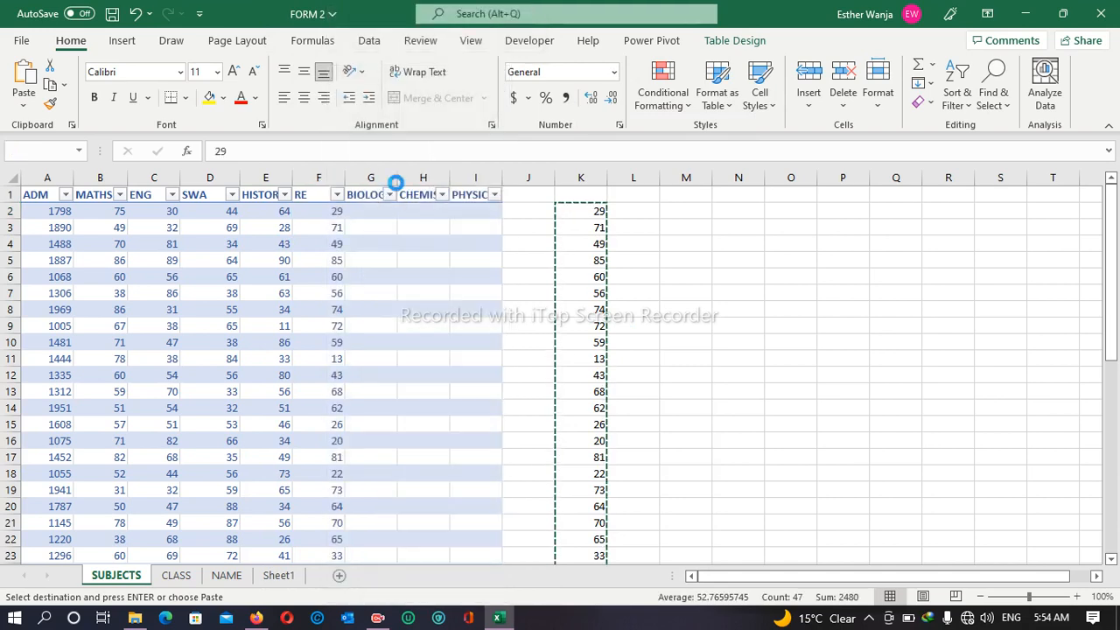
left_click(375, 211)
right_click(374, 212)
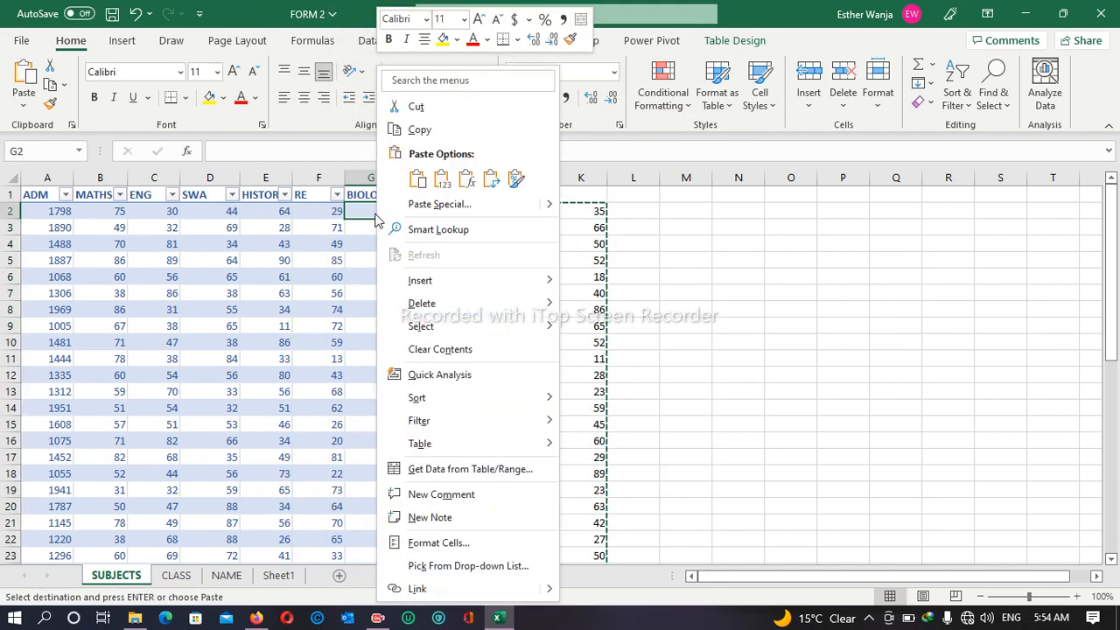
left_click(441, 181)
left_click(429, 210)
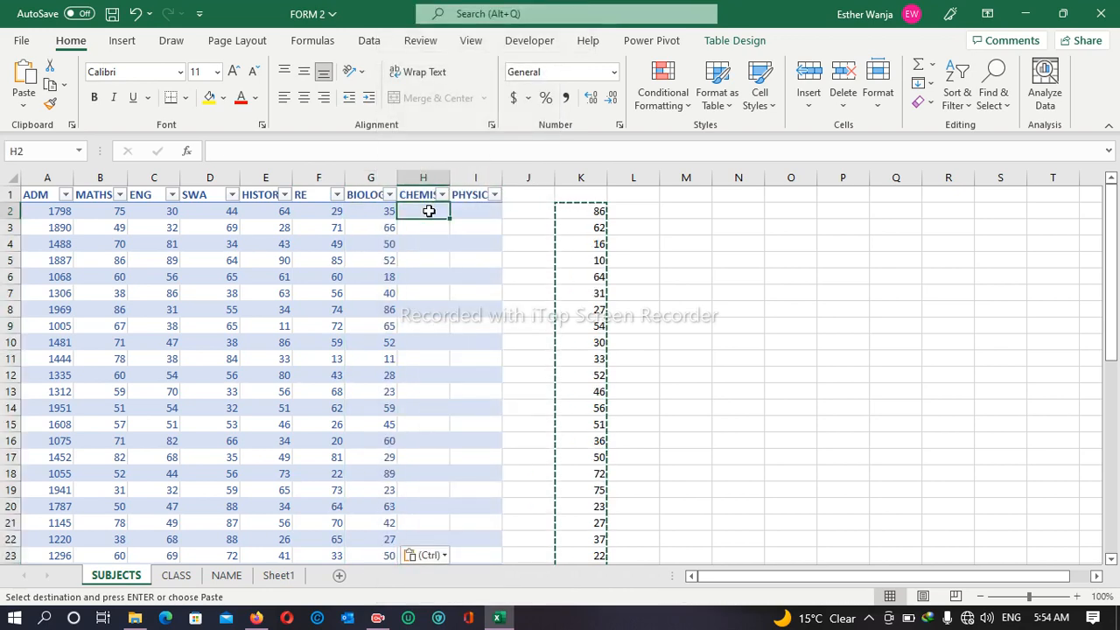
right_click(429, 215)
left_click(492, 133)
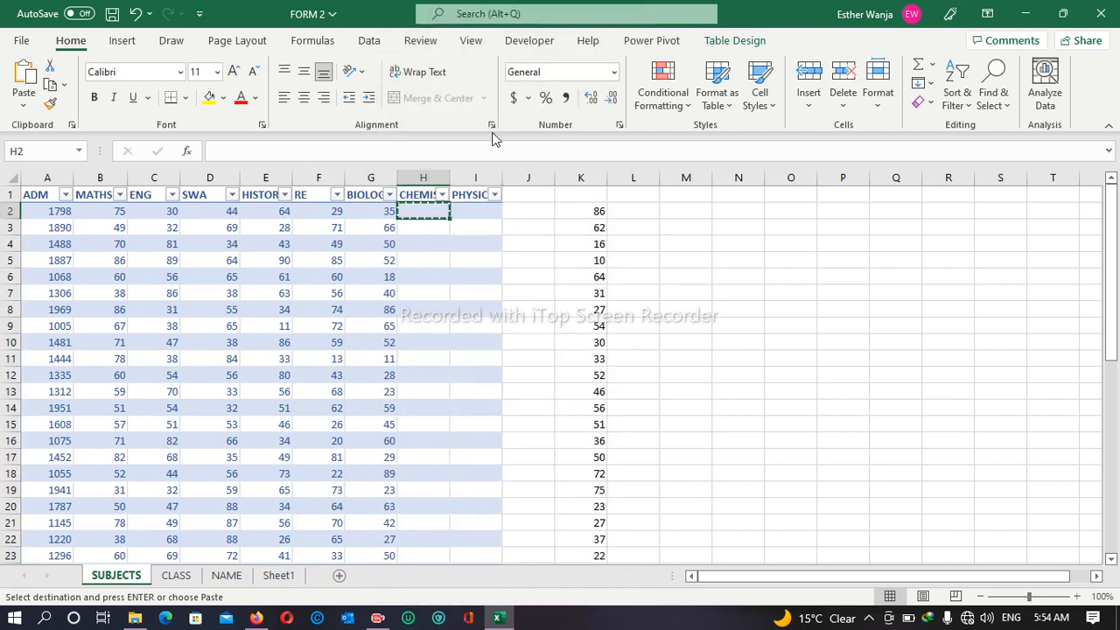
- Copy the random marks in K2:K48 again and paste them as values into the CHEMISTRY column from H2
left_click(591, 211)
left_click_drag(591, 212, 572, 534)
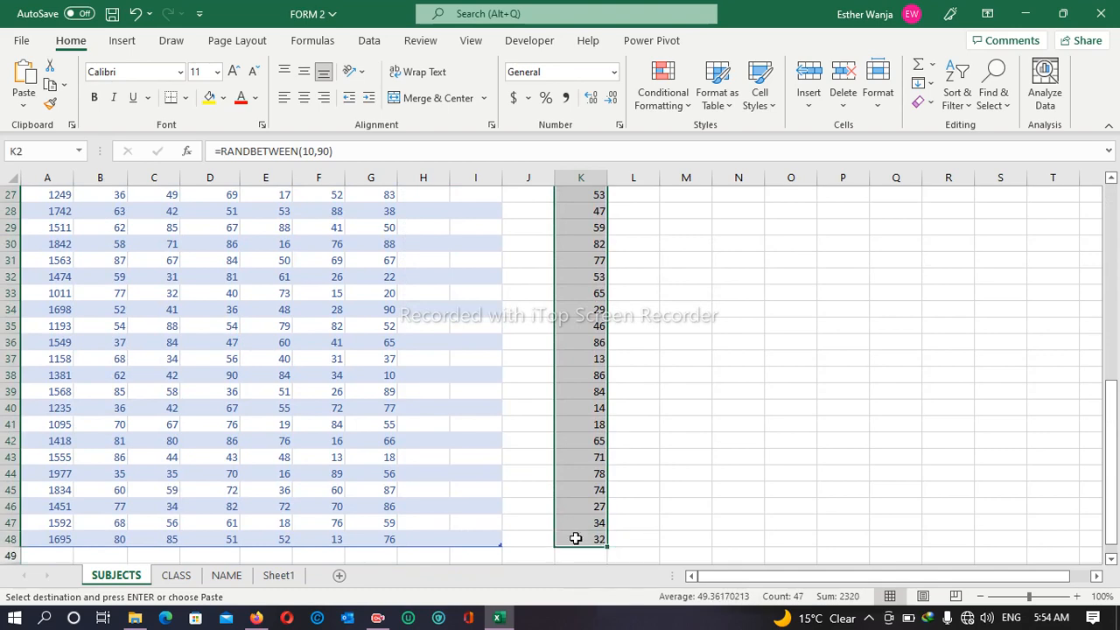
left_click_drag(1110, 408, 1109, 210)
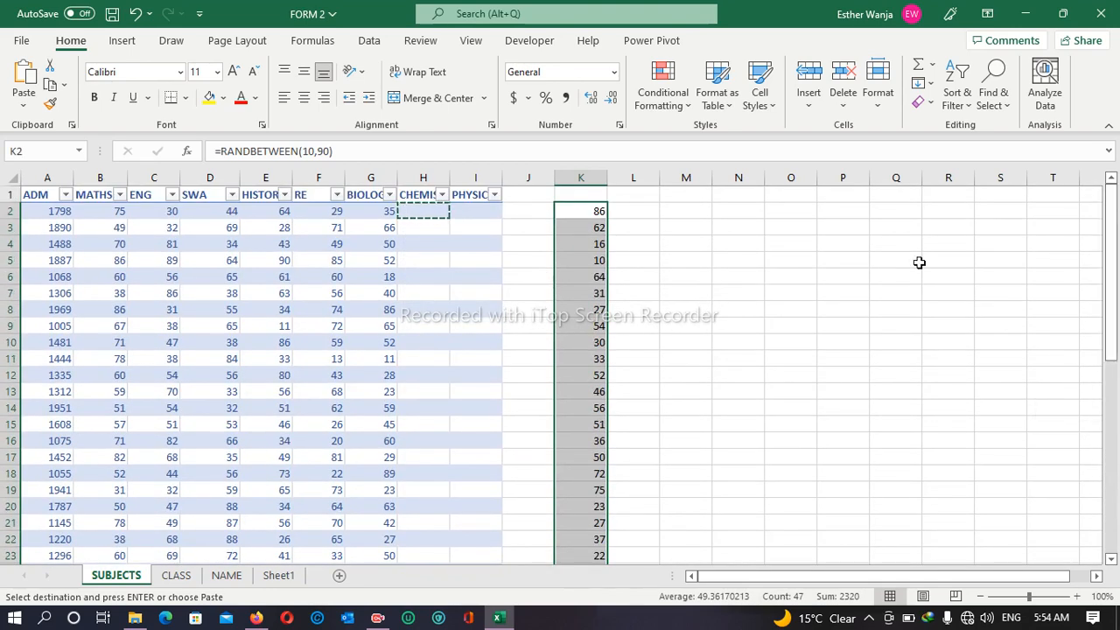
right_click(588, 217)
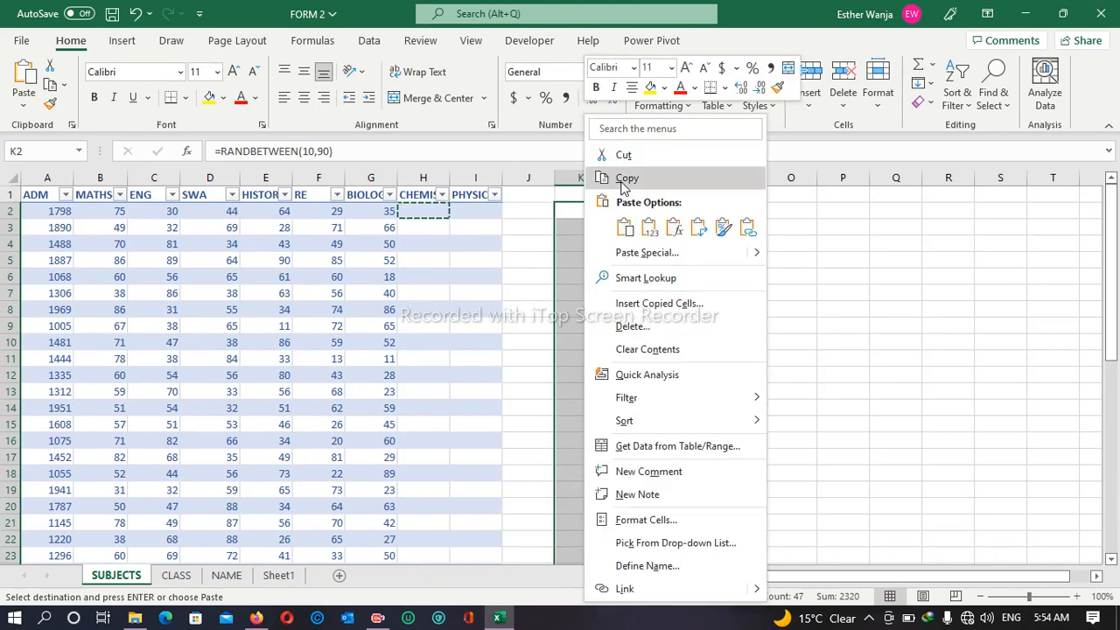
left_click(623, 178)
right_click(429, 210)
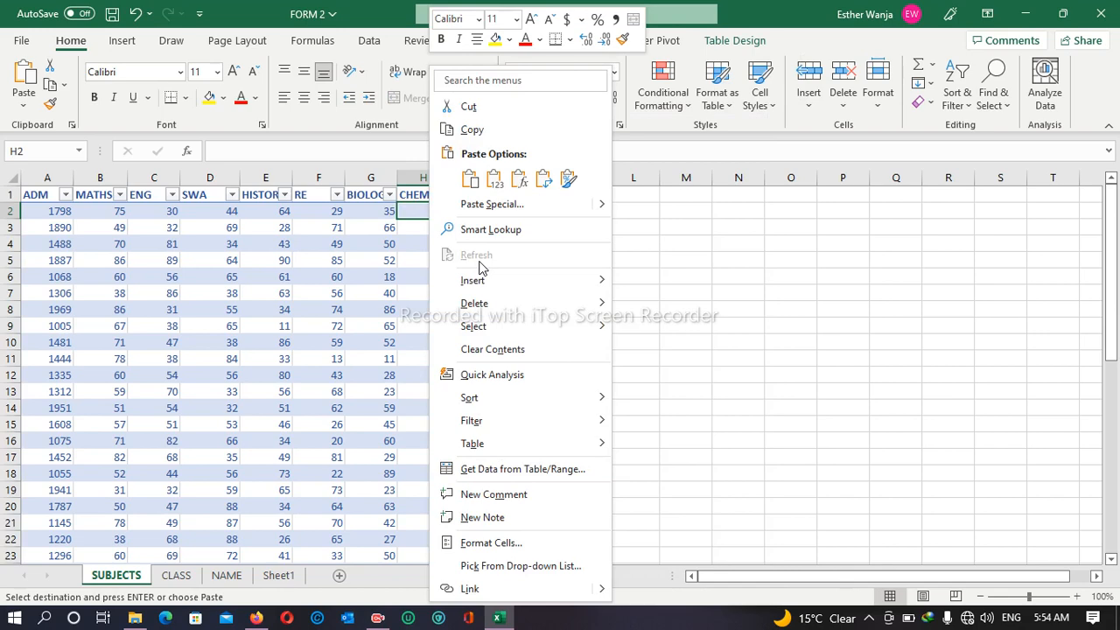
mouse_move(491, 203)
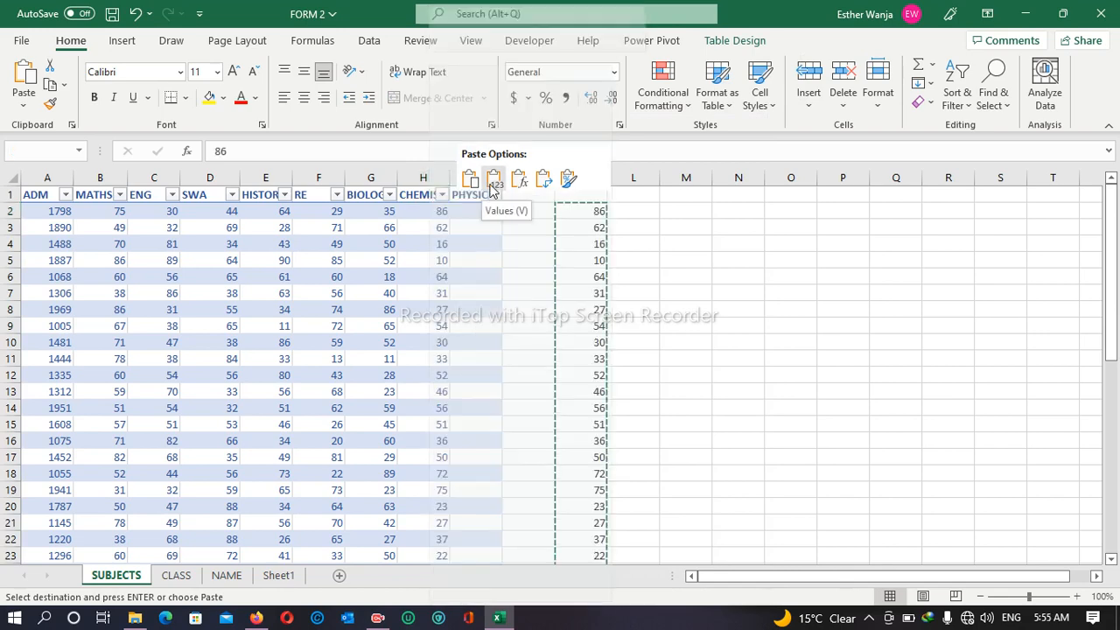
- Paste the copied random marks as values into the CHEMISTRY column from H2 and the PHYSICS column from I2
left_click(492, 181)
left_click(476, 210)
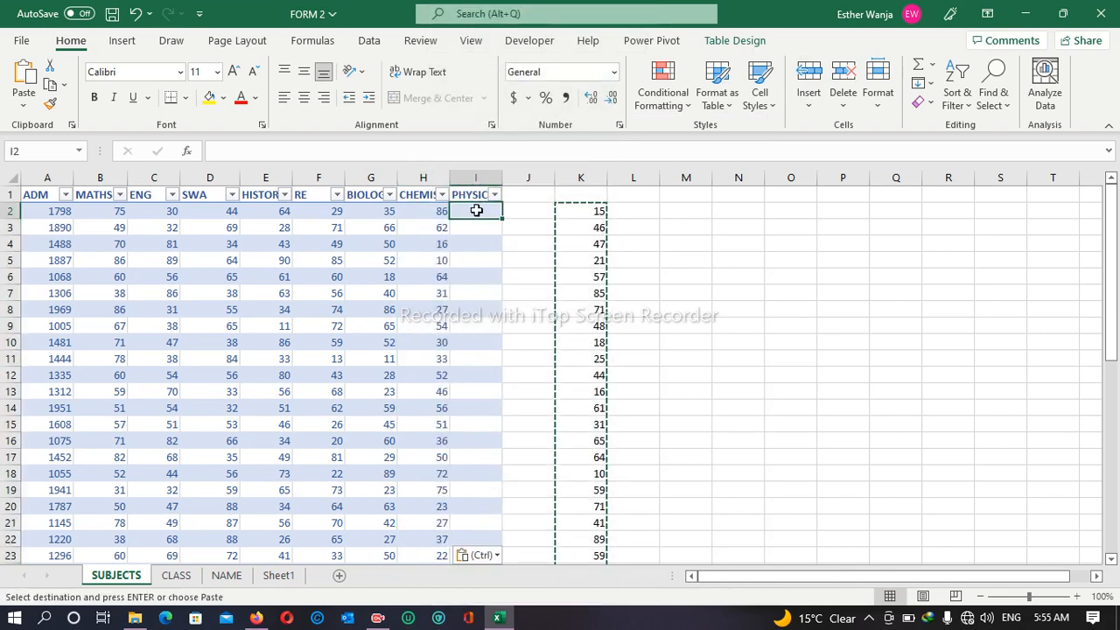
right_click(477, 216)
left_click(542, 179)
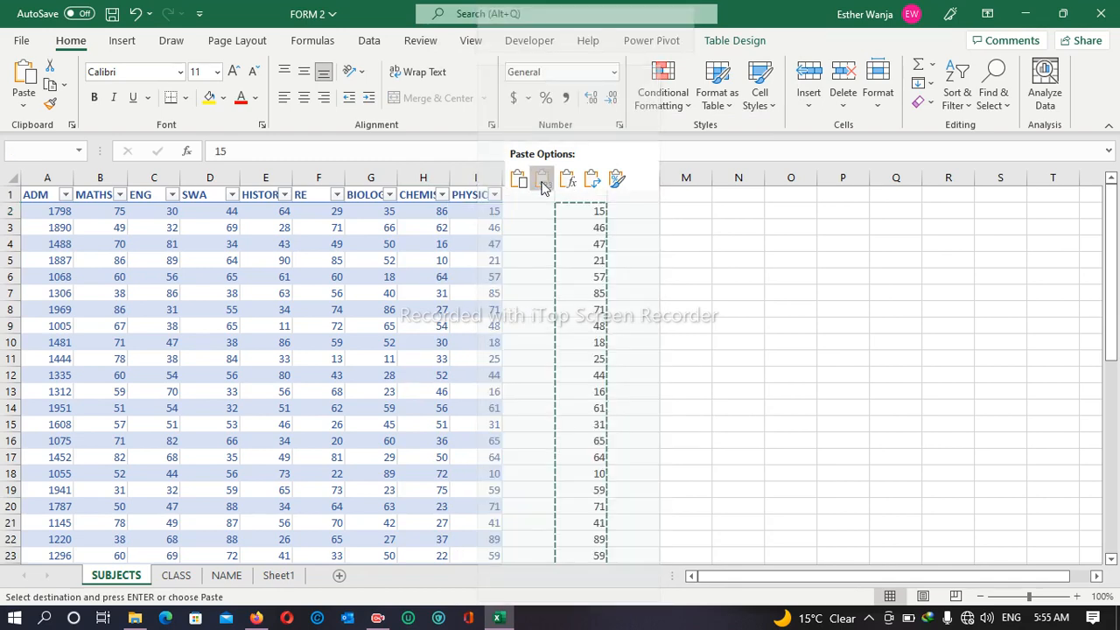
- Clear all contents and formatting from helper column K, which holds the random-mark formulas
left_click(592, 176)
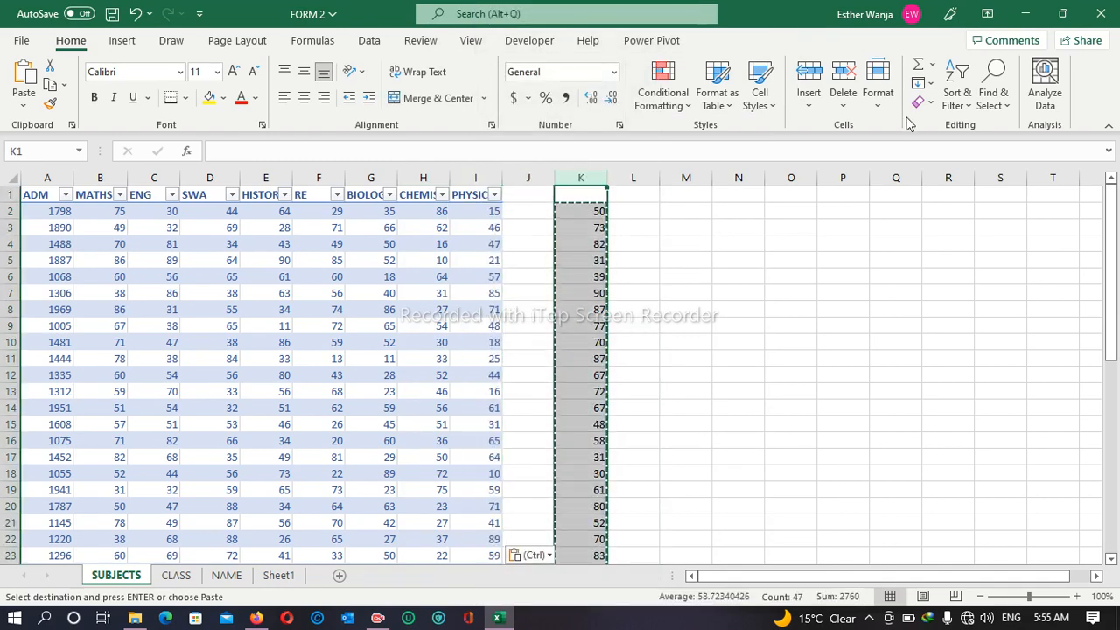
left_click(929, 105)
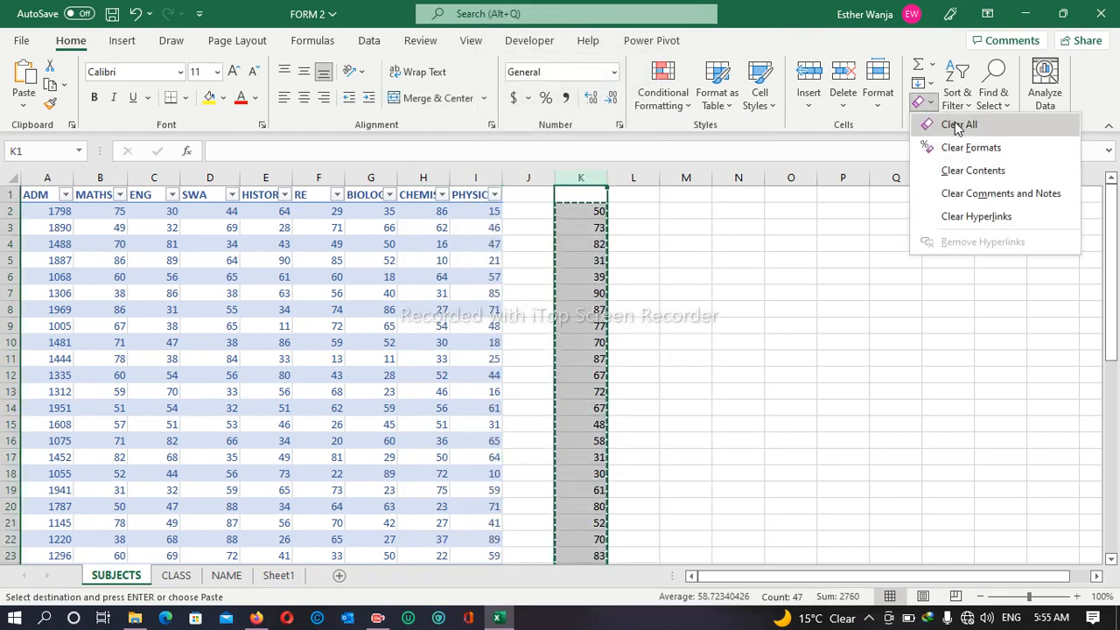
left_click(949, 123)
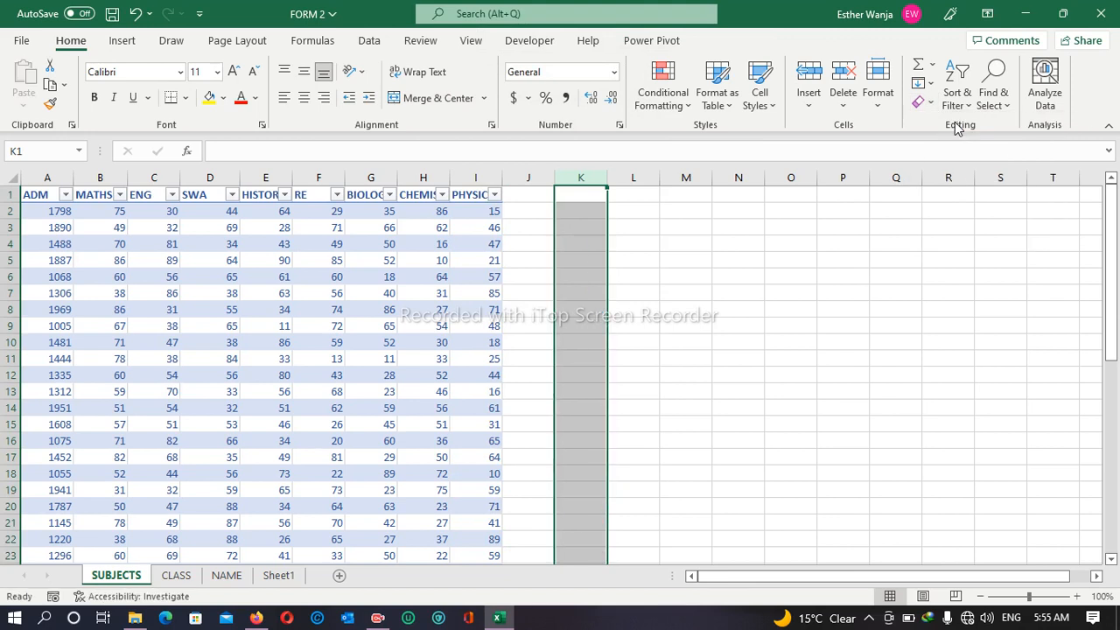
- Add a TOTAL column to the marks table by entering the header in J1
left_click(512, 198)
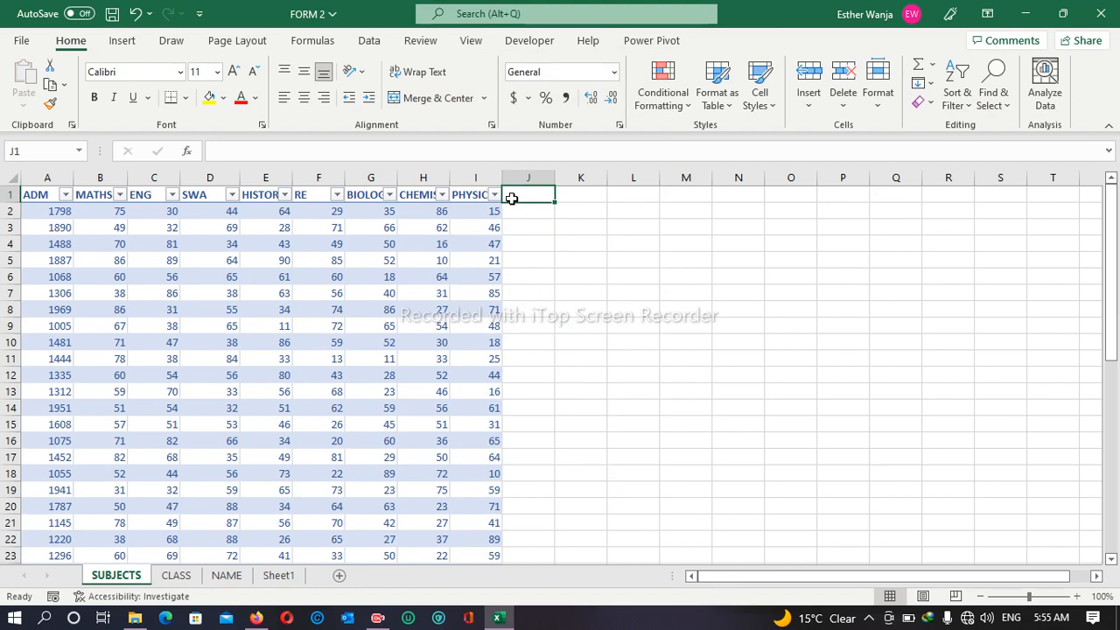
type("TO")
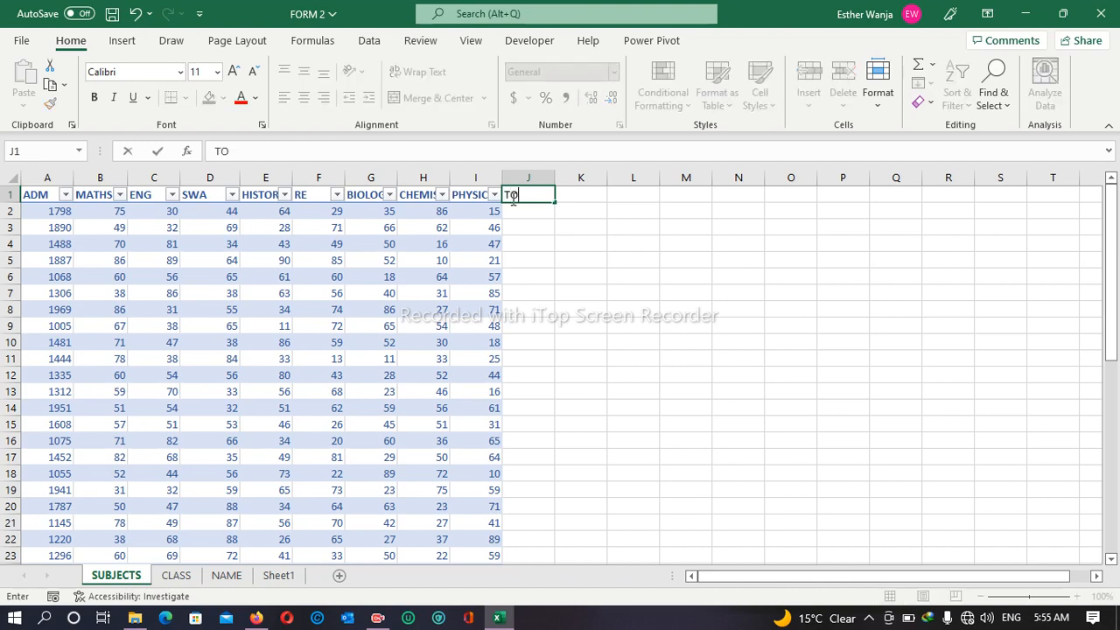
type("TAL")
key("Return")
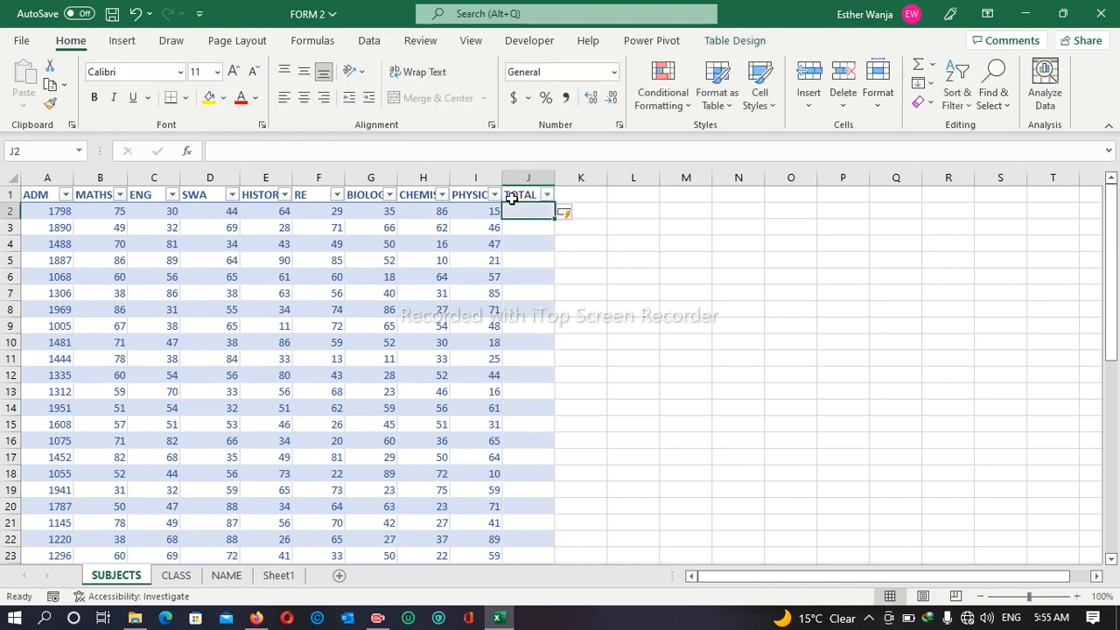
- Fill the TOTAL column with =SUM(Table1[@[MATHS]:[PHYSICS]]), entered in J2
type("=")
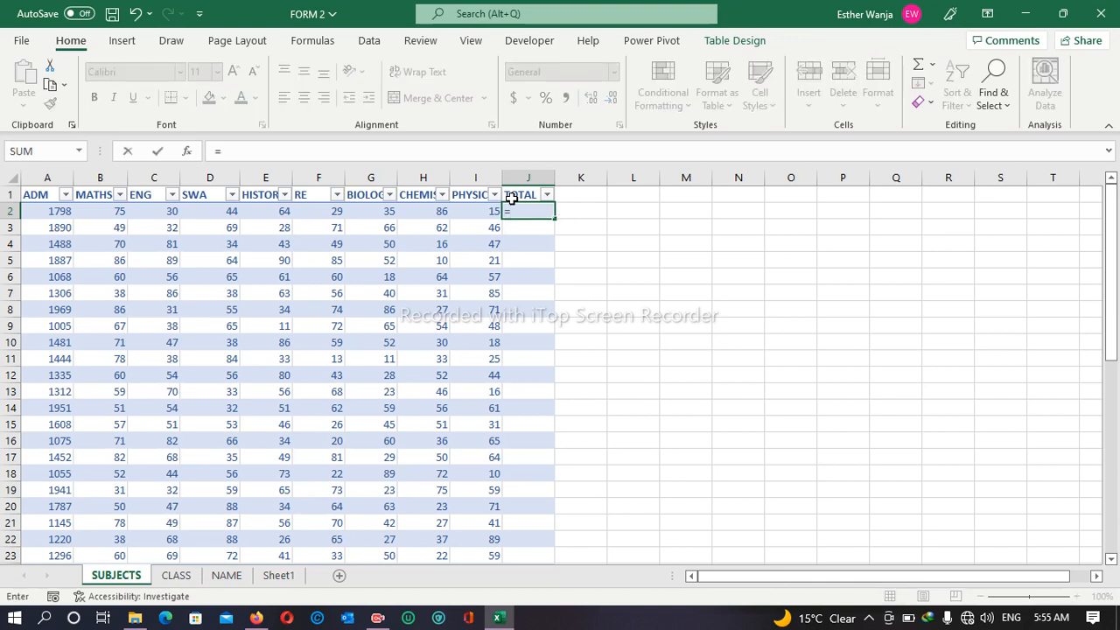
type("SUM")
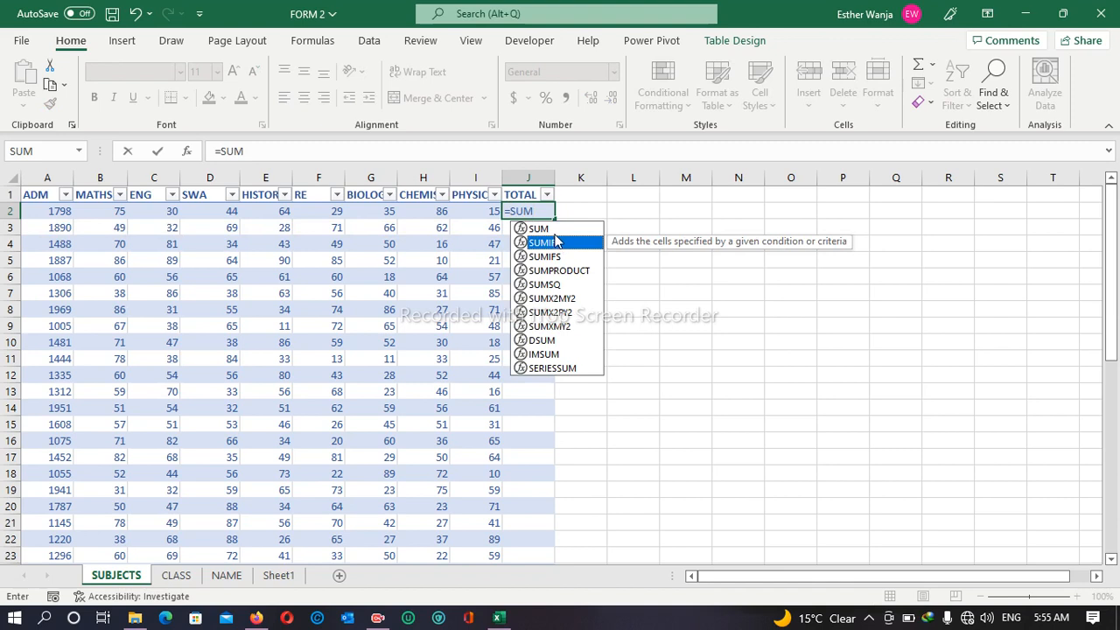
type("(")
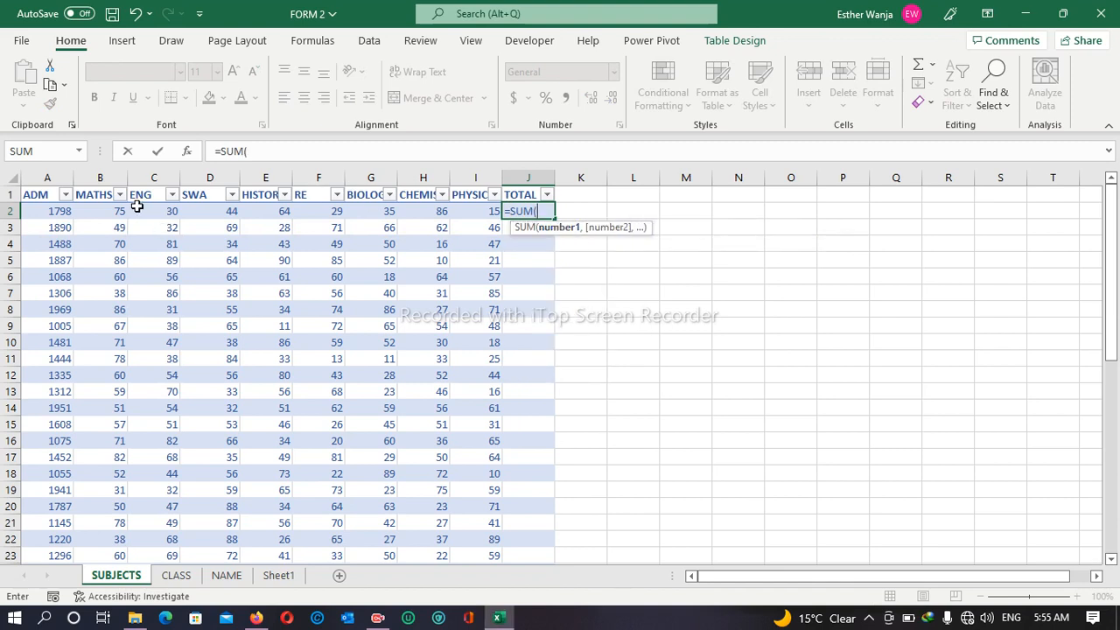
left_click_drag(114, 211, 462, 218)
type(")")
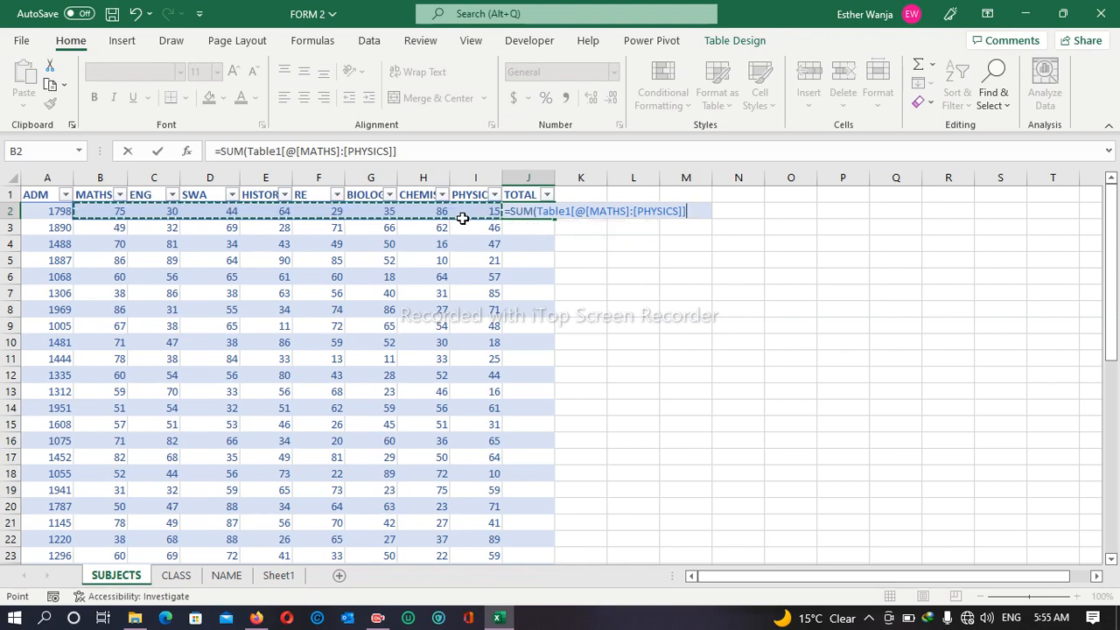
key("Return")
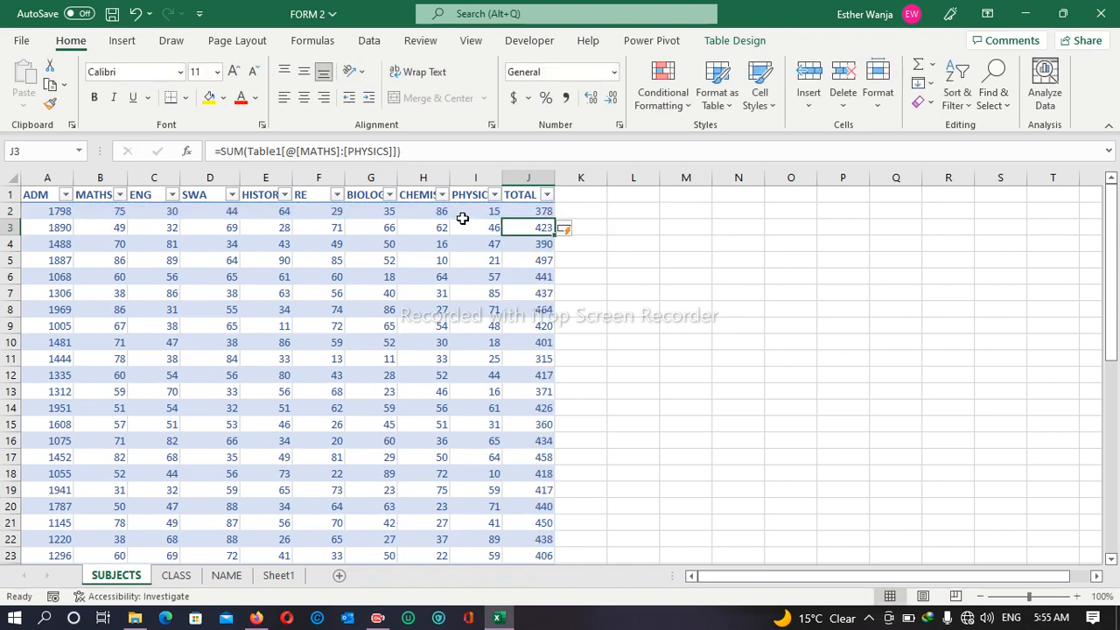
- Add an AVERAGE column to the marks table by entering the header in K1
left_click(590, 194)
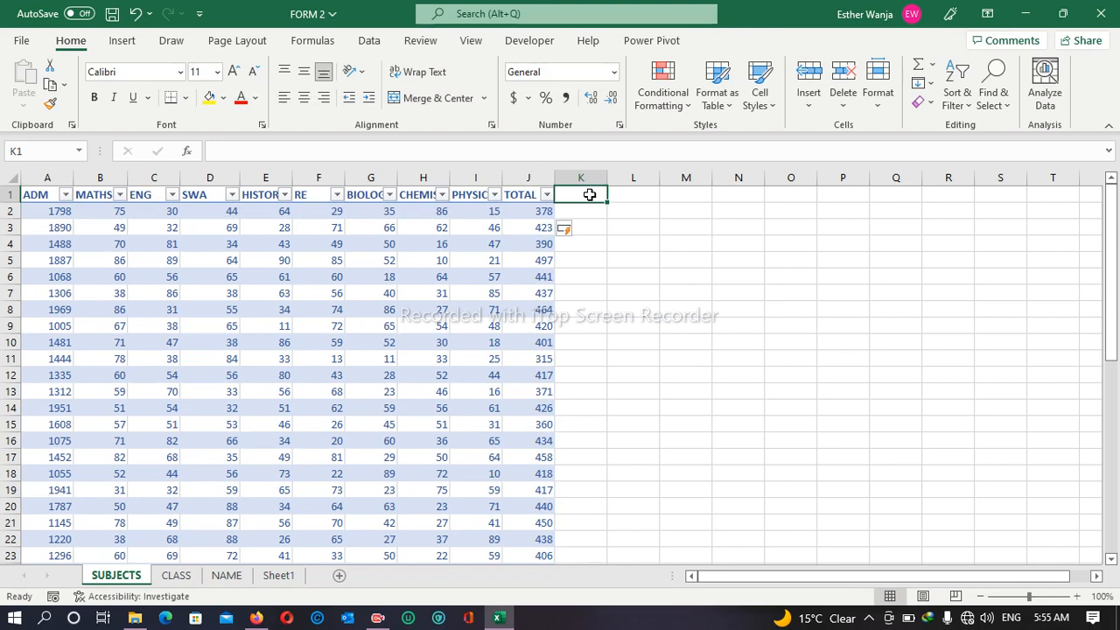
type("AVERAGE")
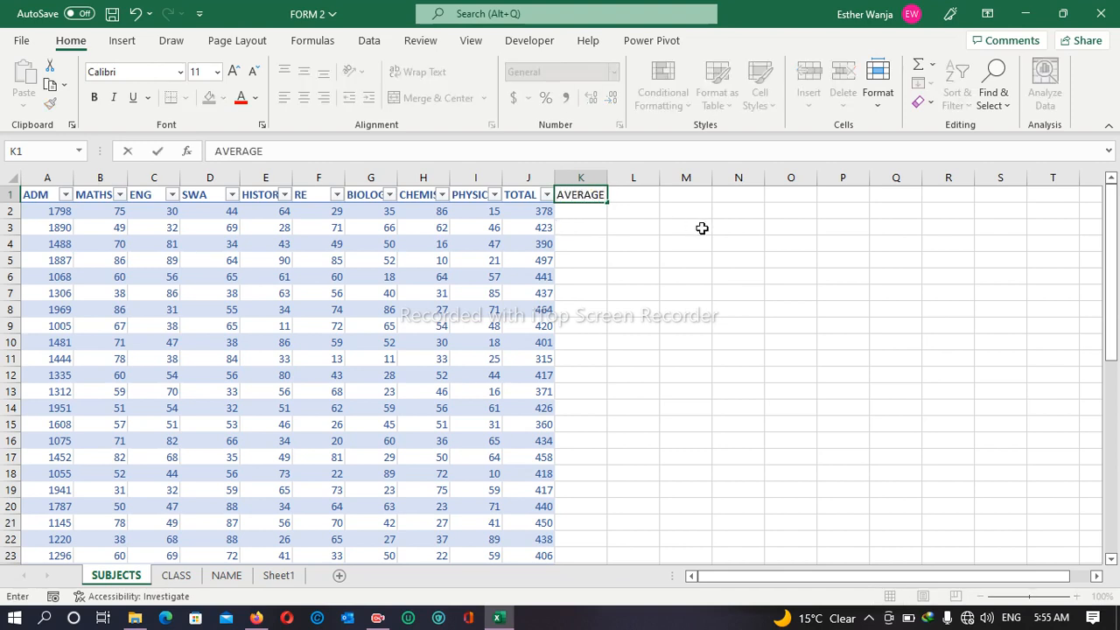
key("Return")
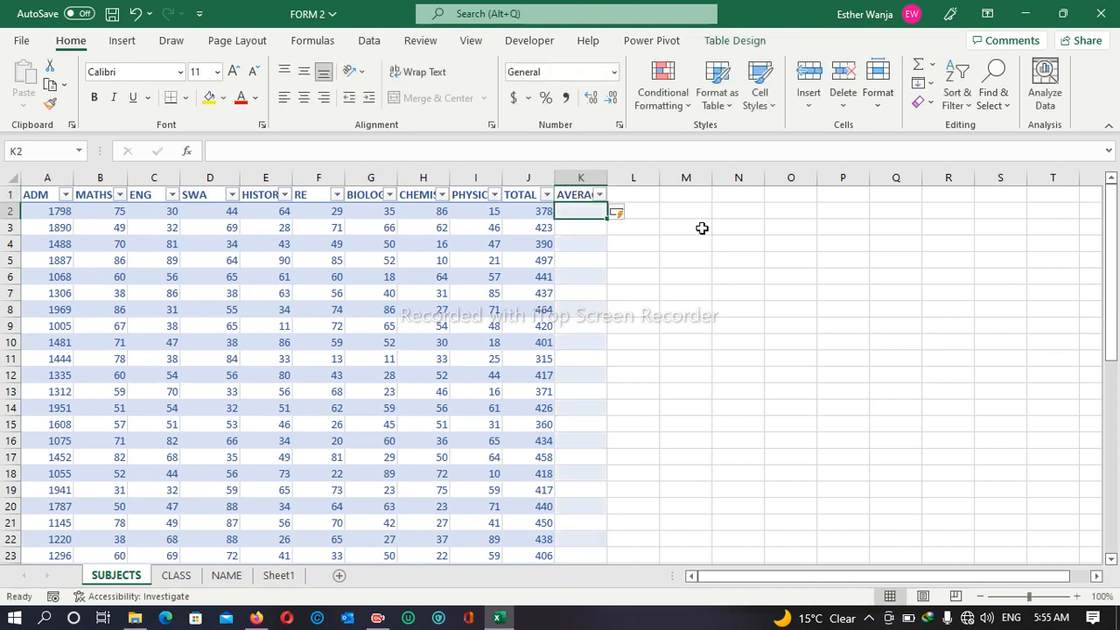
- Fill the AVERAGE column with =AVERAGE(Table1[@[MATHS]:[PHYSICS]]), entered in K2
type("=")
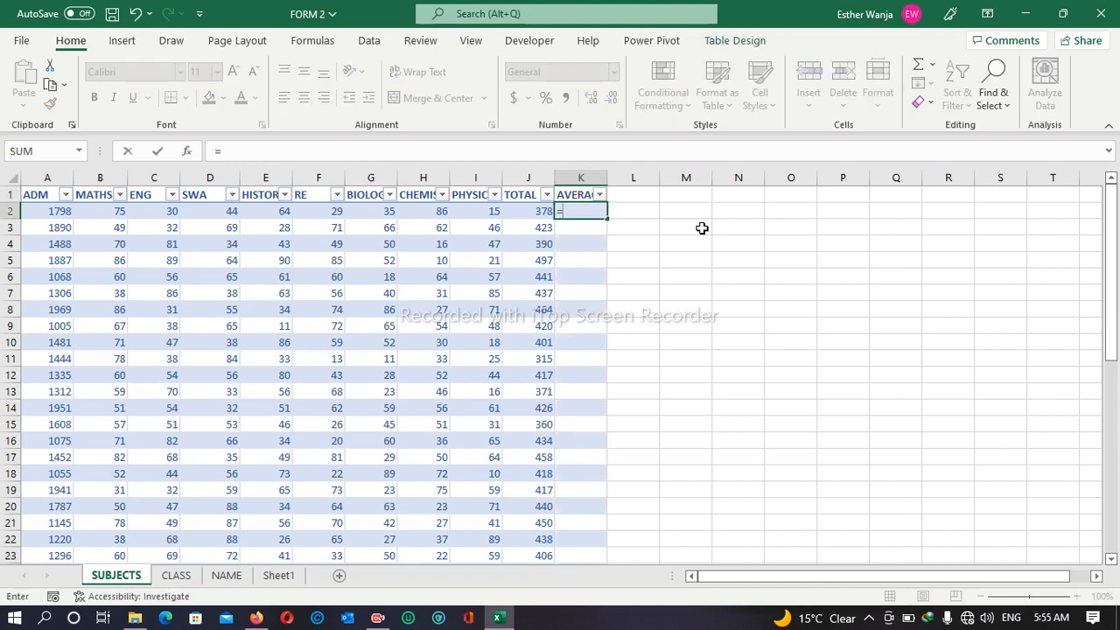
type("AV")
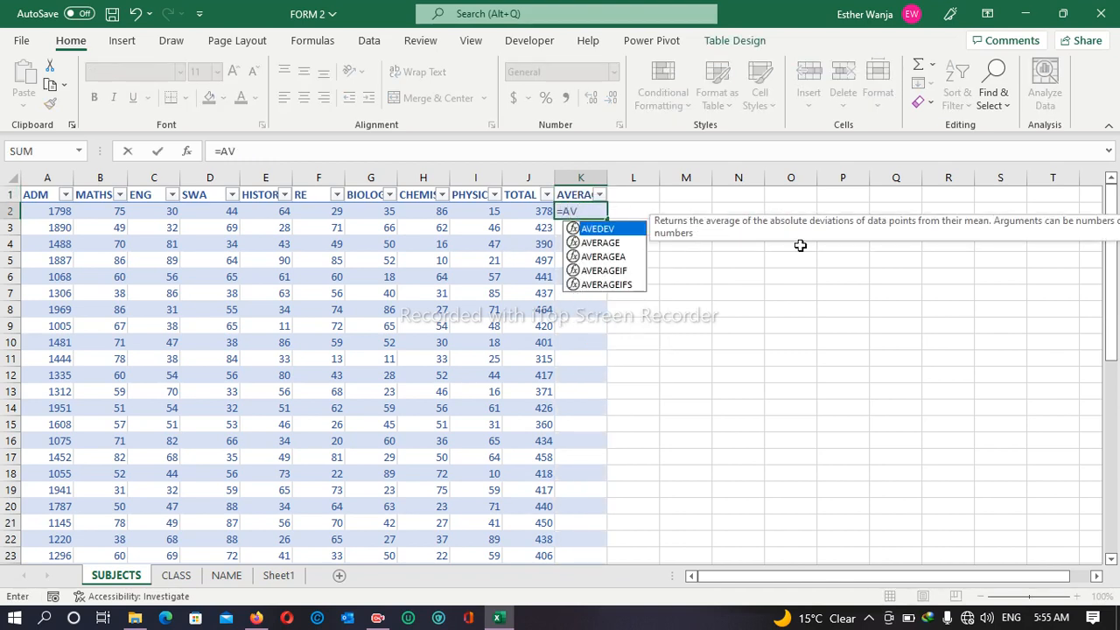
double_click(600, 242)
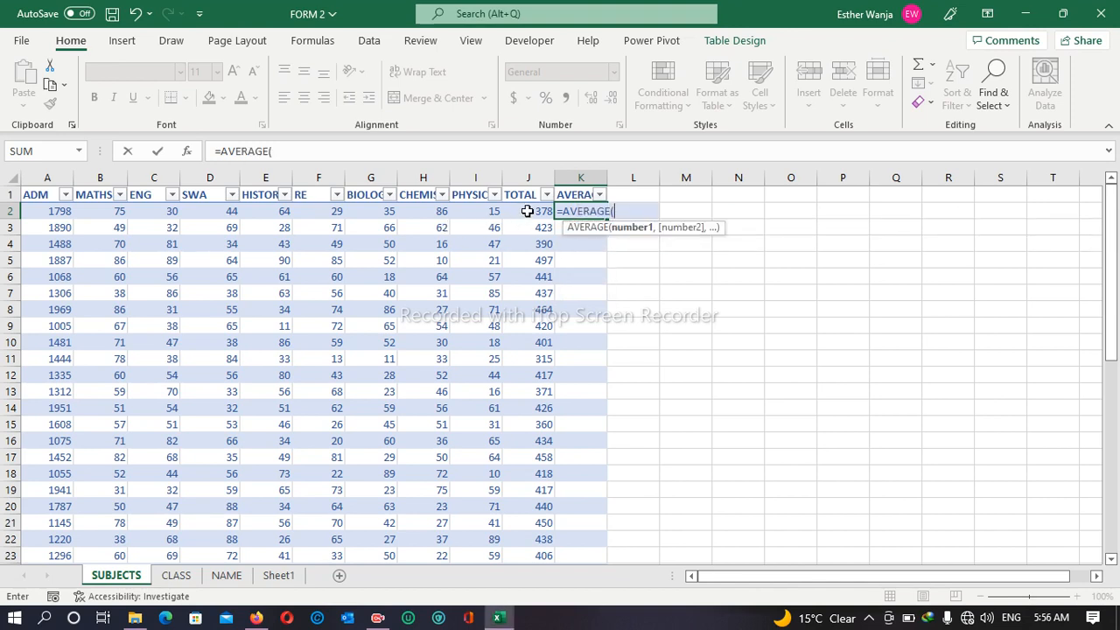
left_click_drag(99, 213, 477, 212)
type(")")
key("Return")
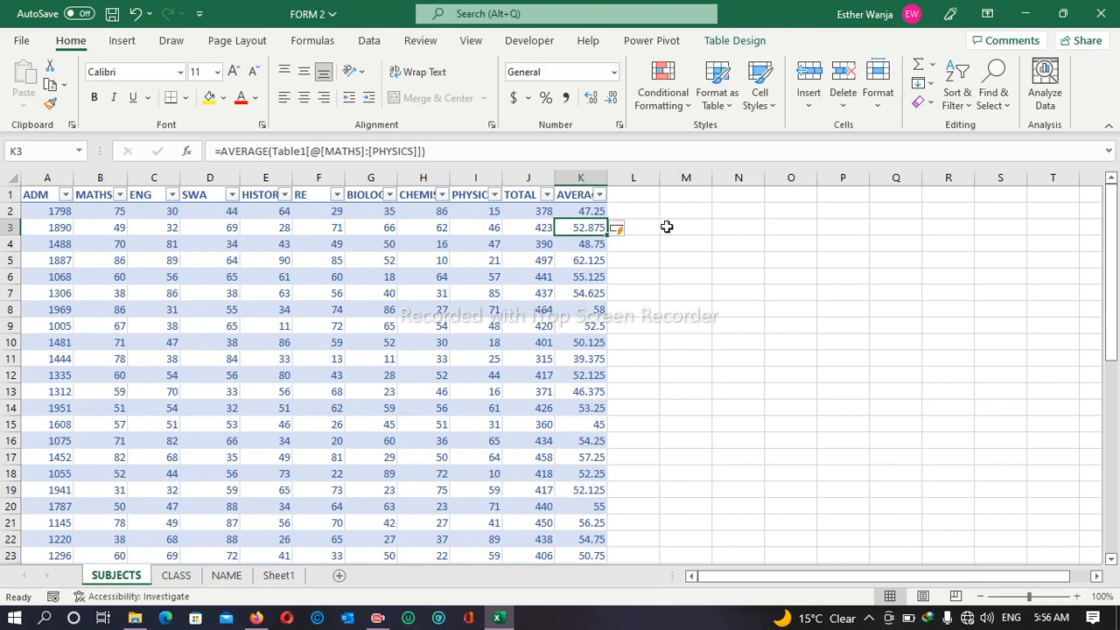
- Add a RANK column to the marks table by entering the header in L1
left_click(637, 195)
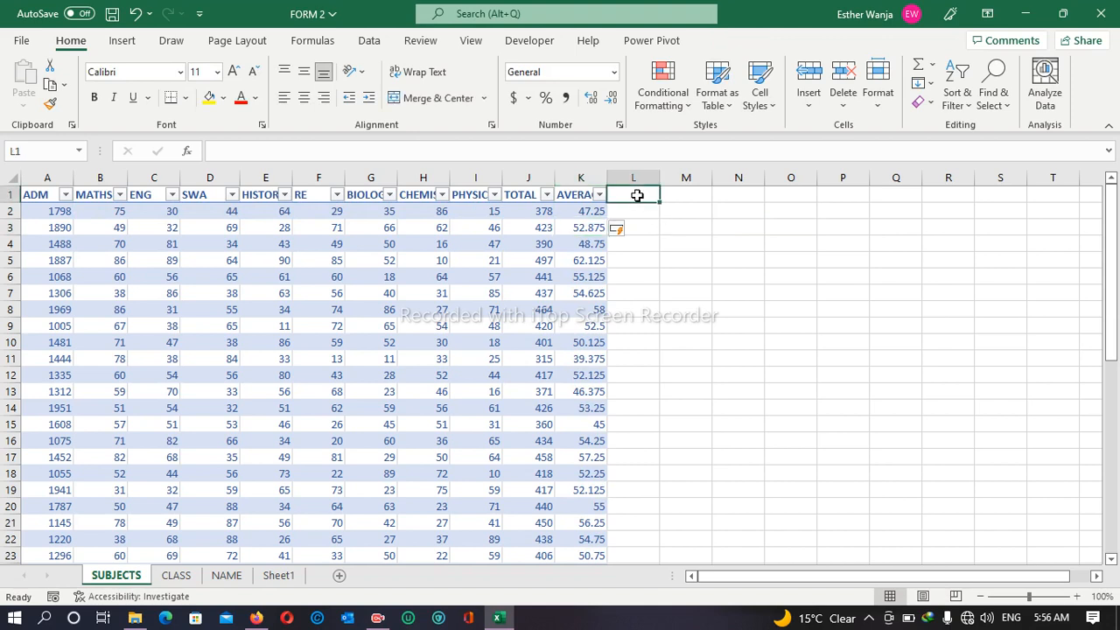
type("RAN")
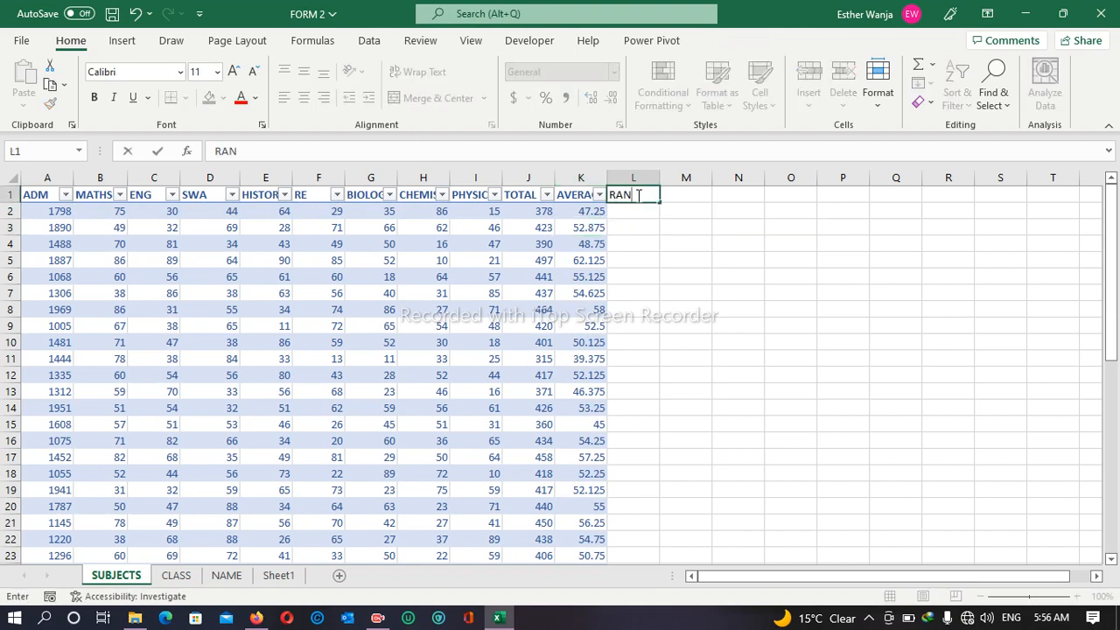
type("K")
key("Return")
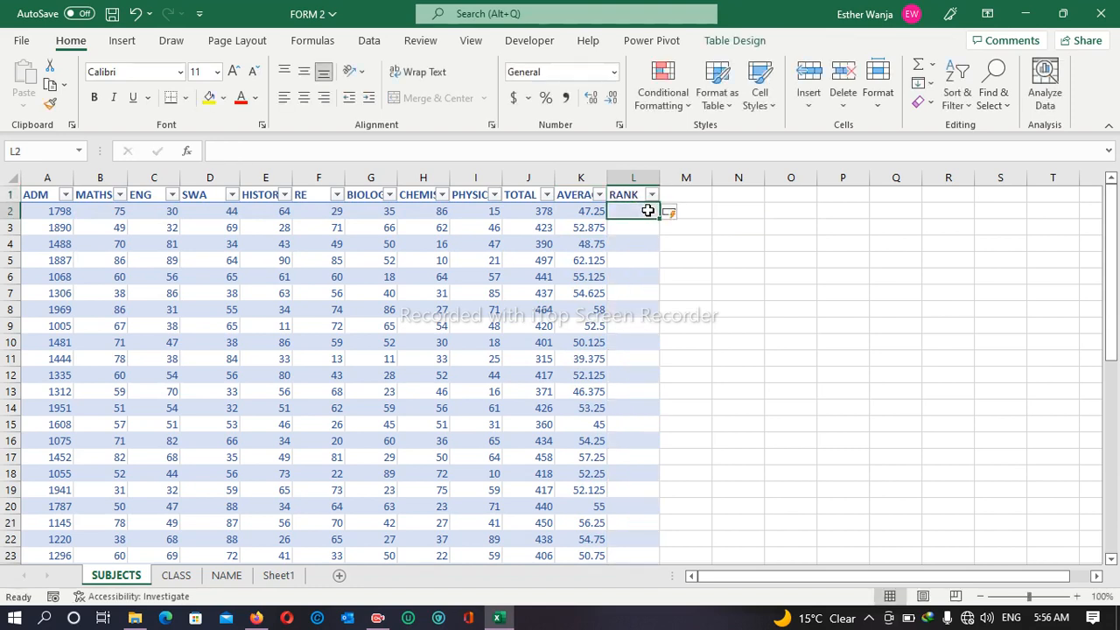
type("=")
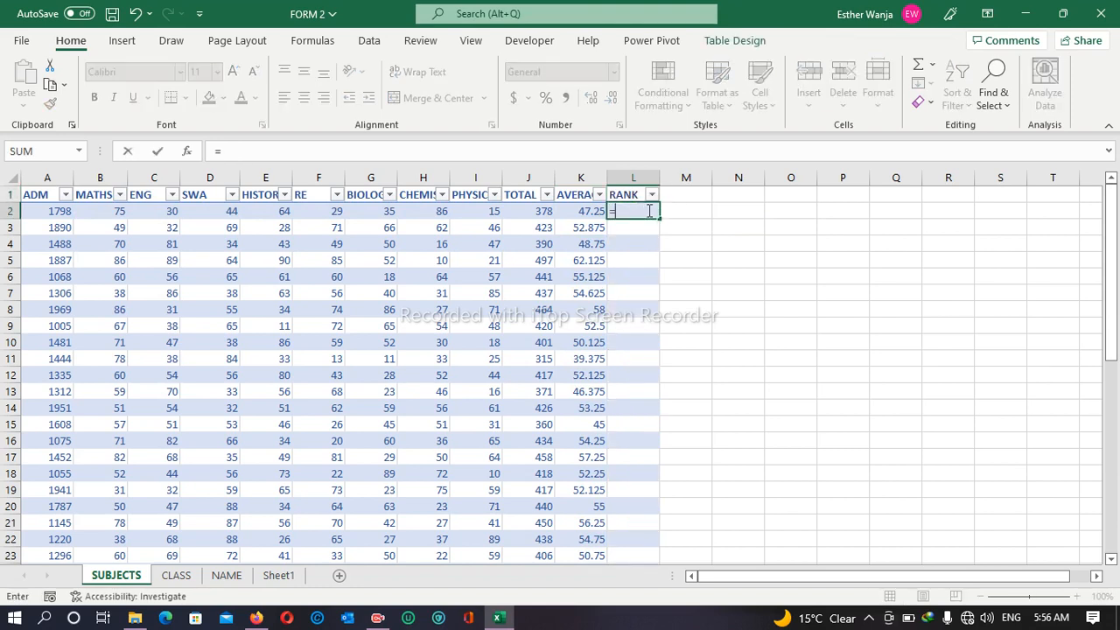
type("RA")
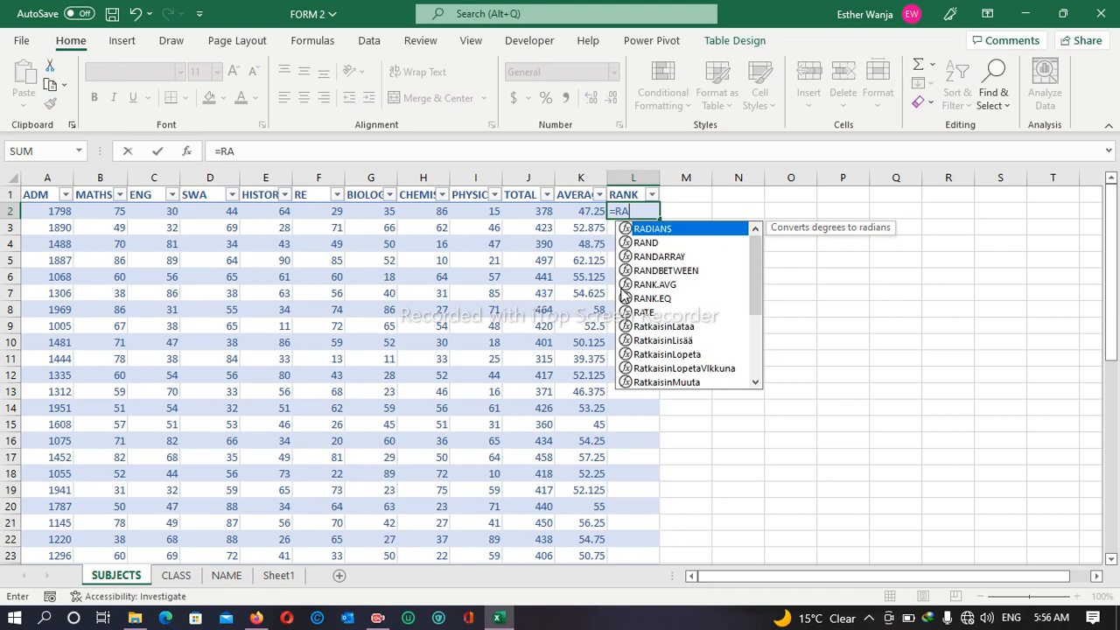
type("N")
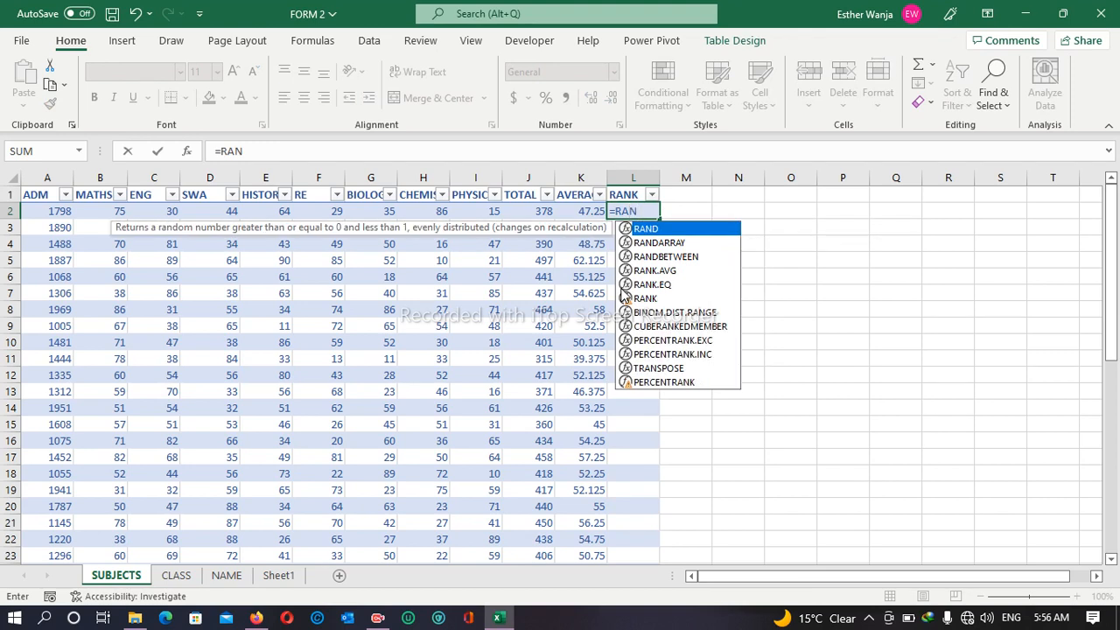
type("K")
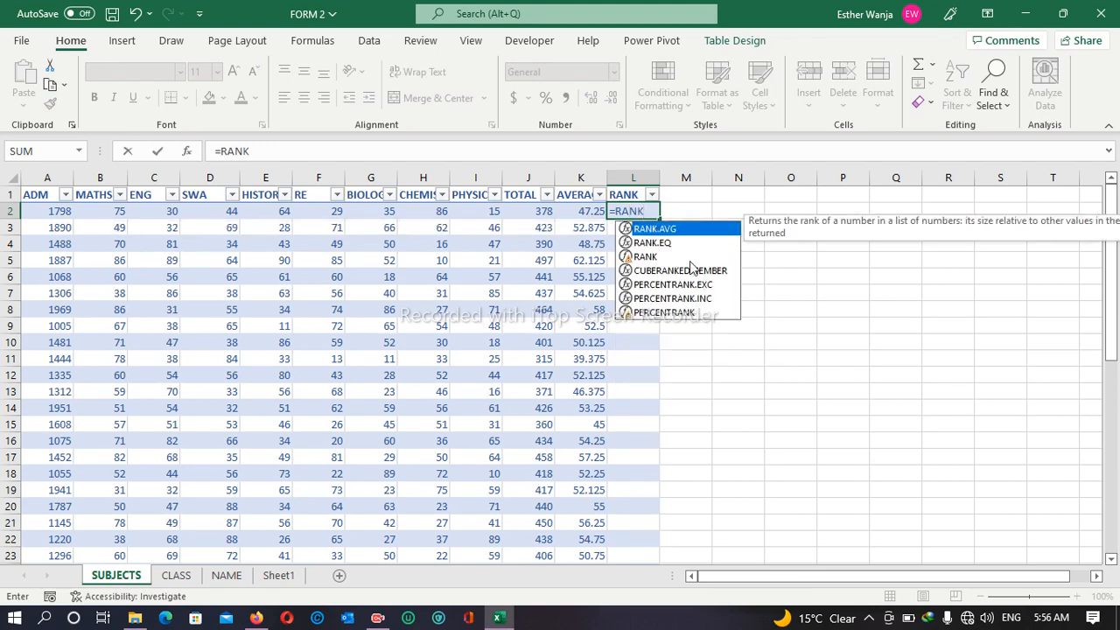
double_click(656, 255)
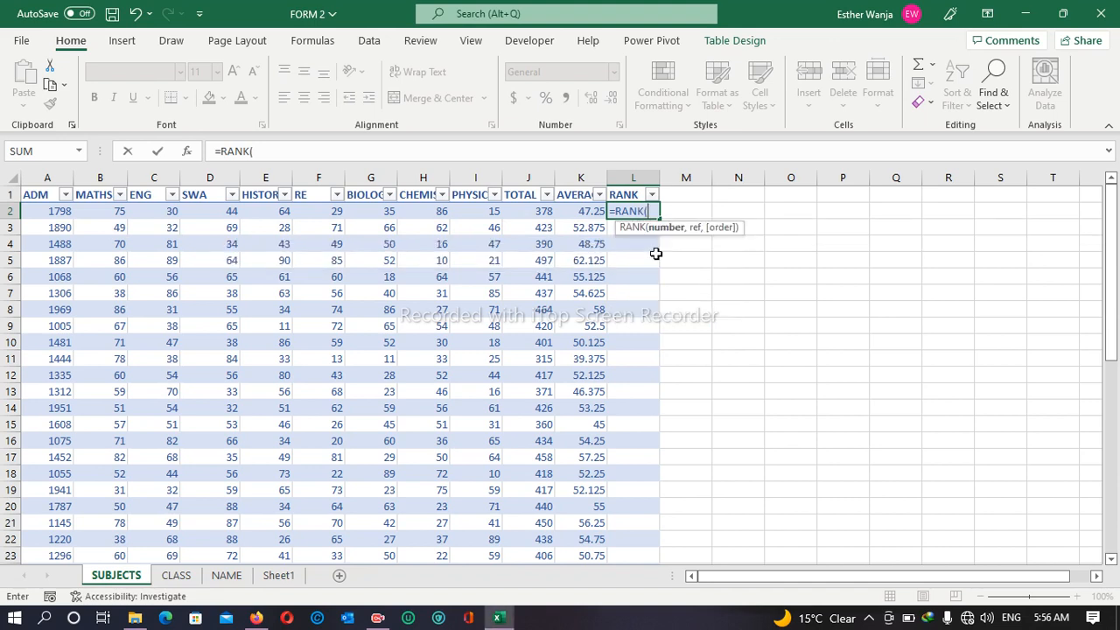
left_click(572, 211)
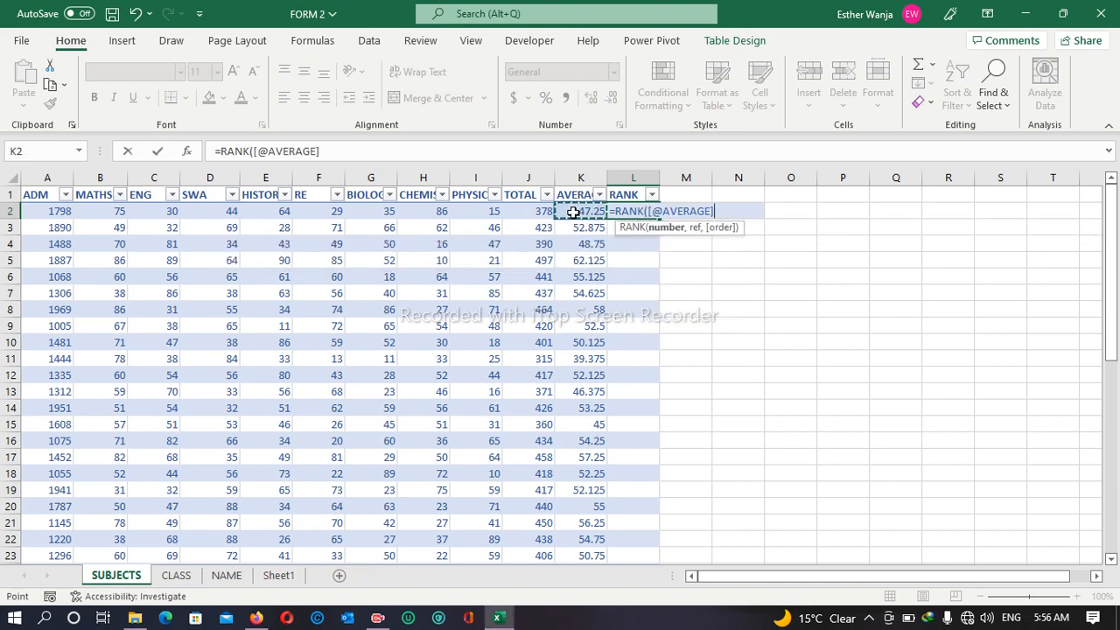
type(",")
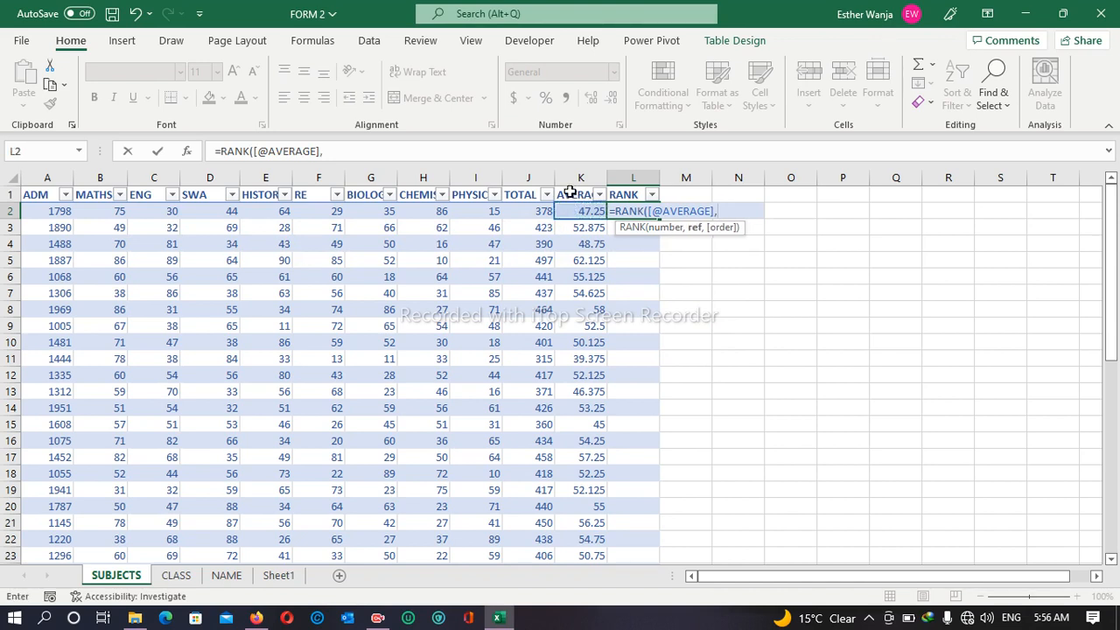
left_click(570, 185)
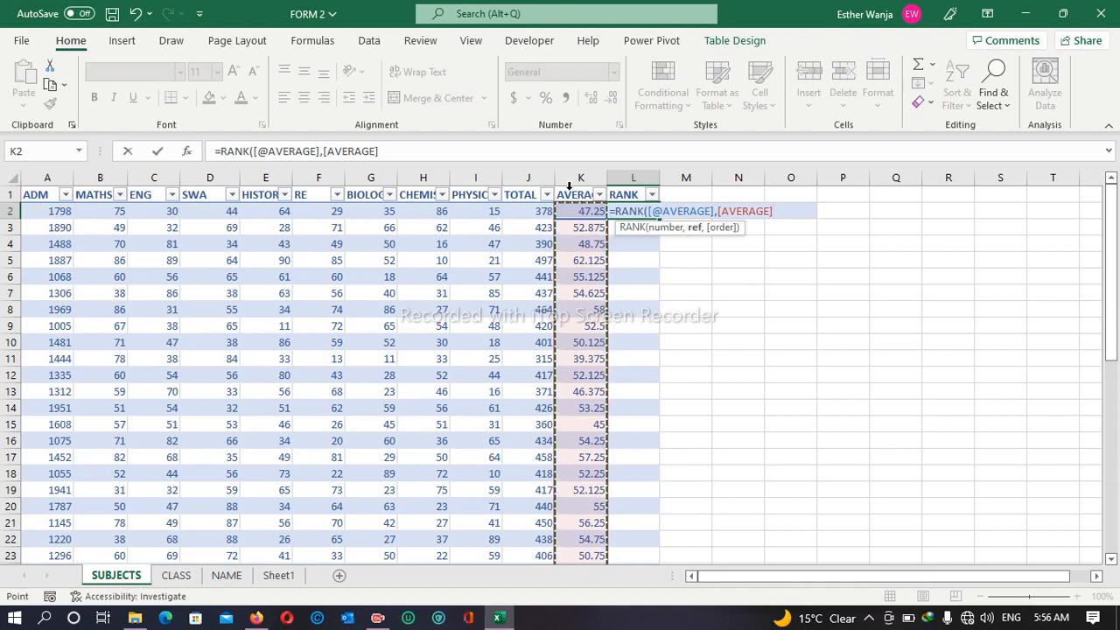
type(",")
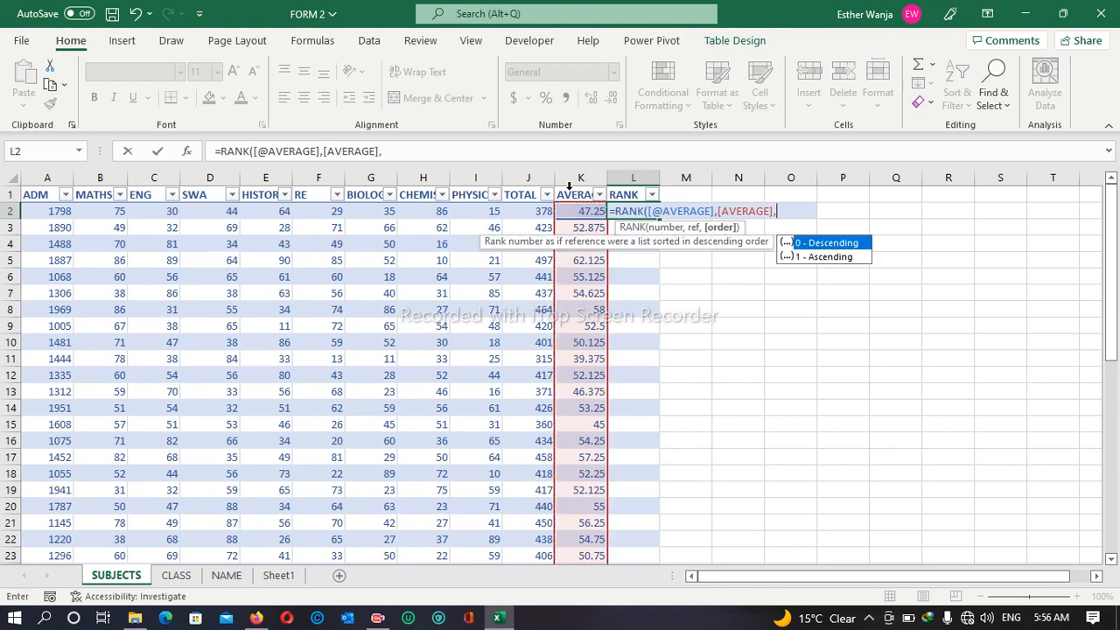
double_click(833, 242)
type(")")
key("Return")
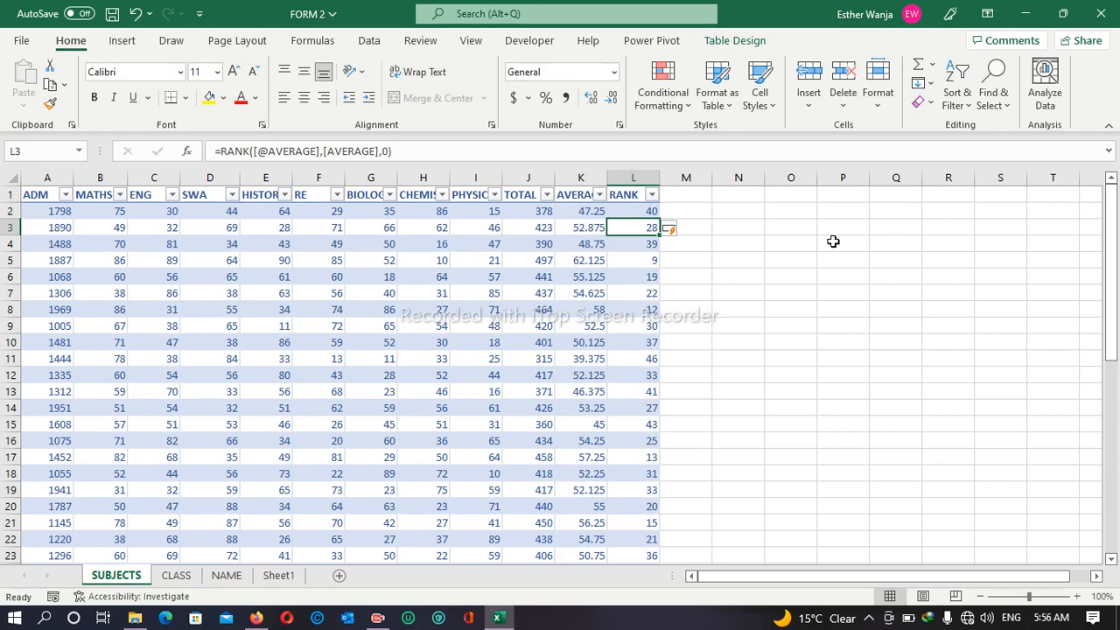
- Delete the TOTAL, AVERAGE and RANK columns (J to L) from the SUBJECTS sheet
left_click(517, 178)
left_click_drag(517, 170, 633, 178)
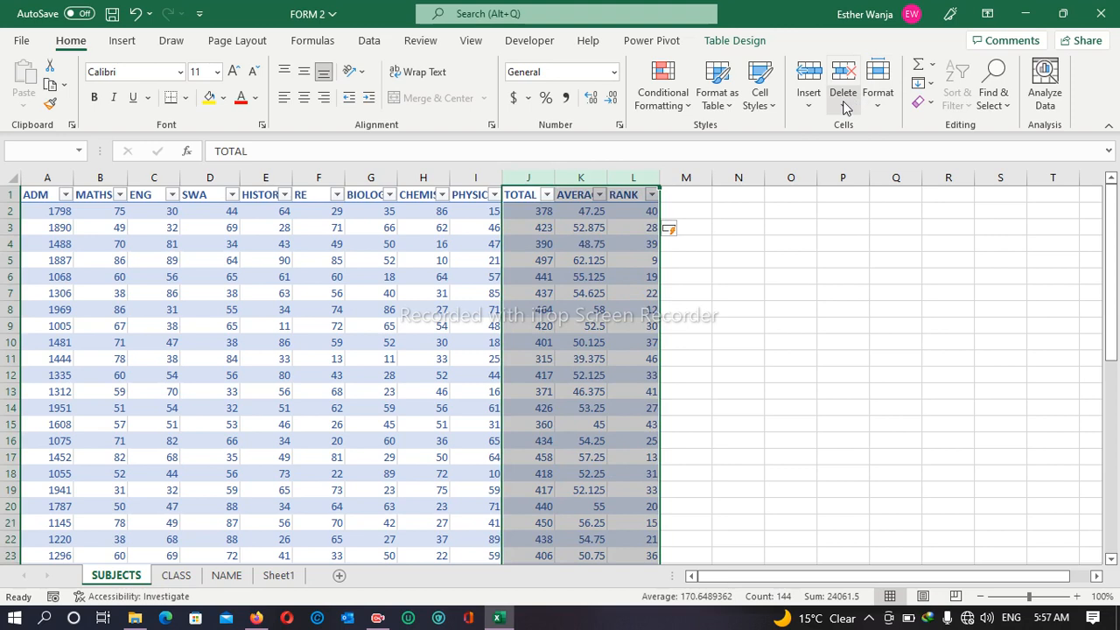
left_click(847, 104)
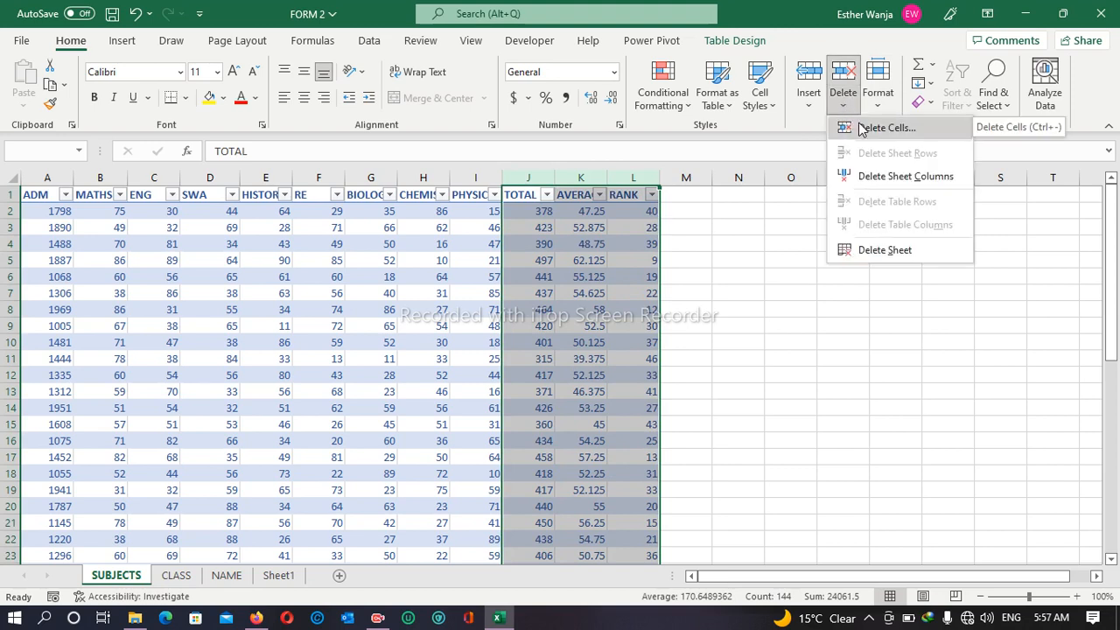
left_click(878, 182)
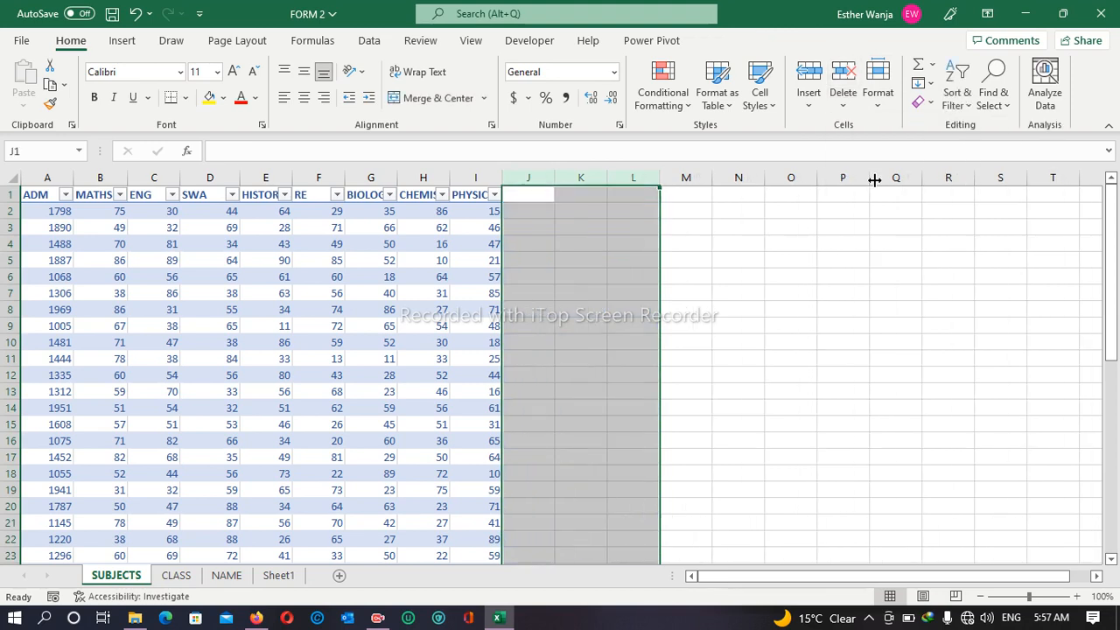
left_click(545, 249)
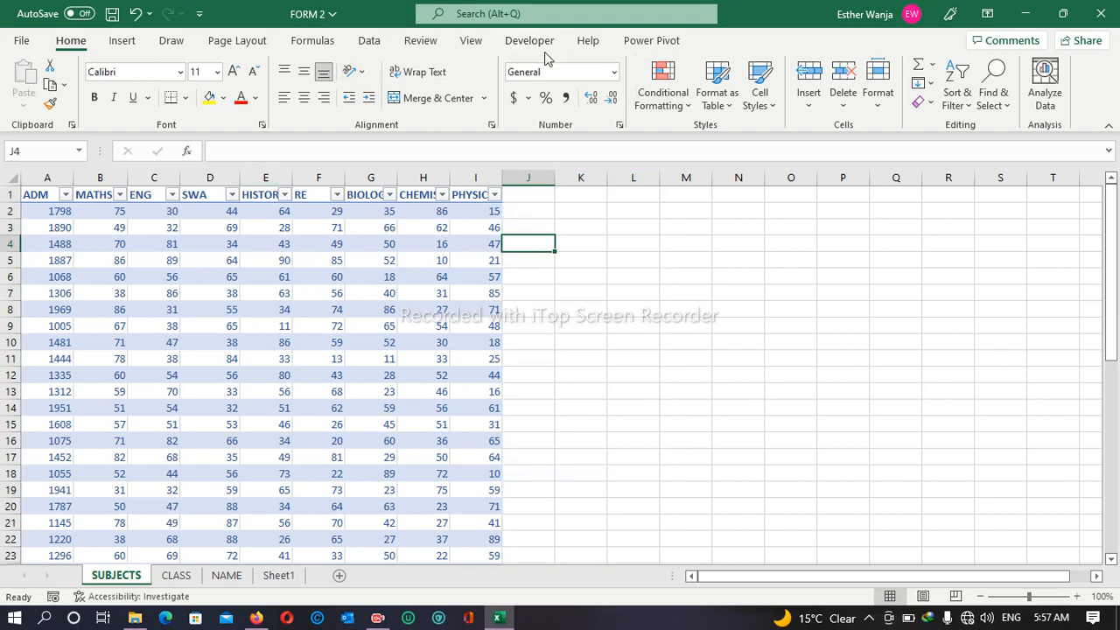
- Select the ADM header in the marks table and open the workbook's data model in the Power Pivot window
left_click(632, 40)
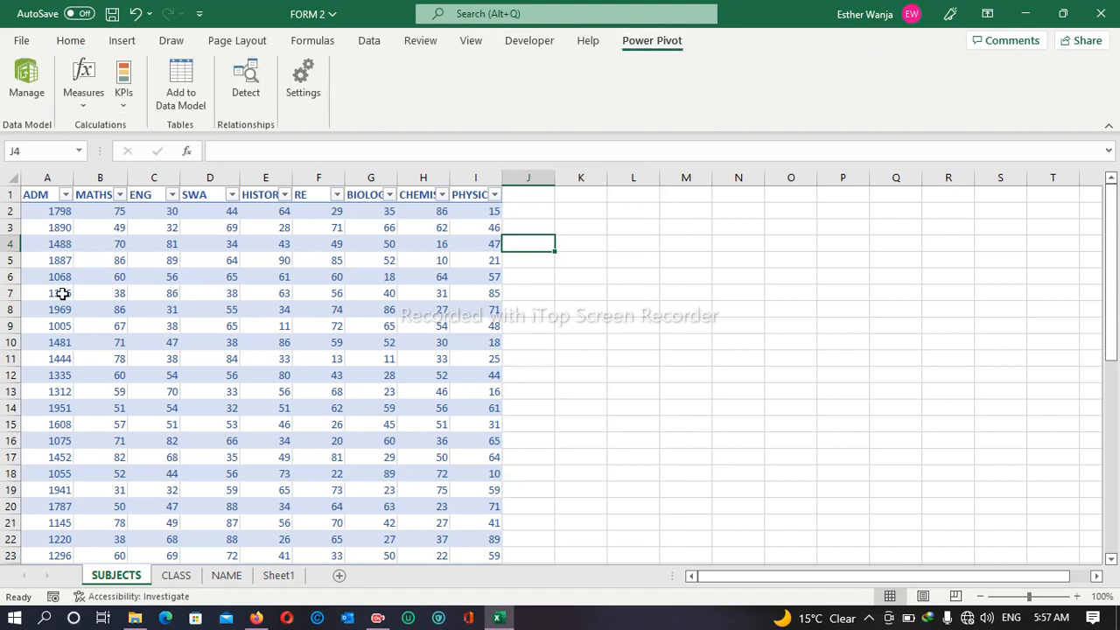
left_click(35, 194)
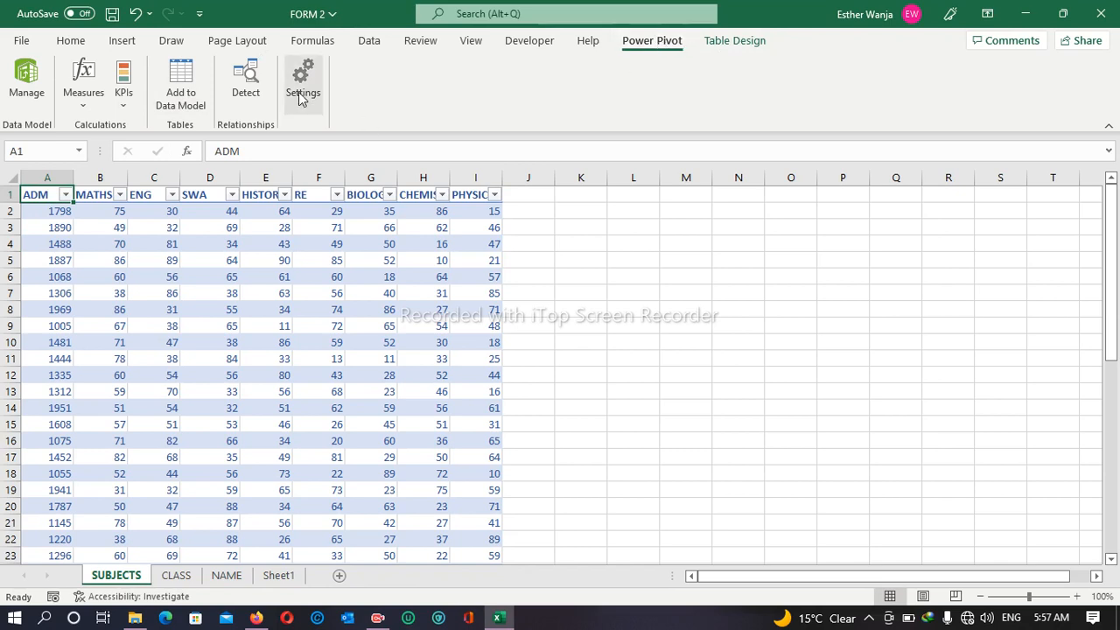
left_click(371, 41)
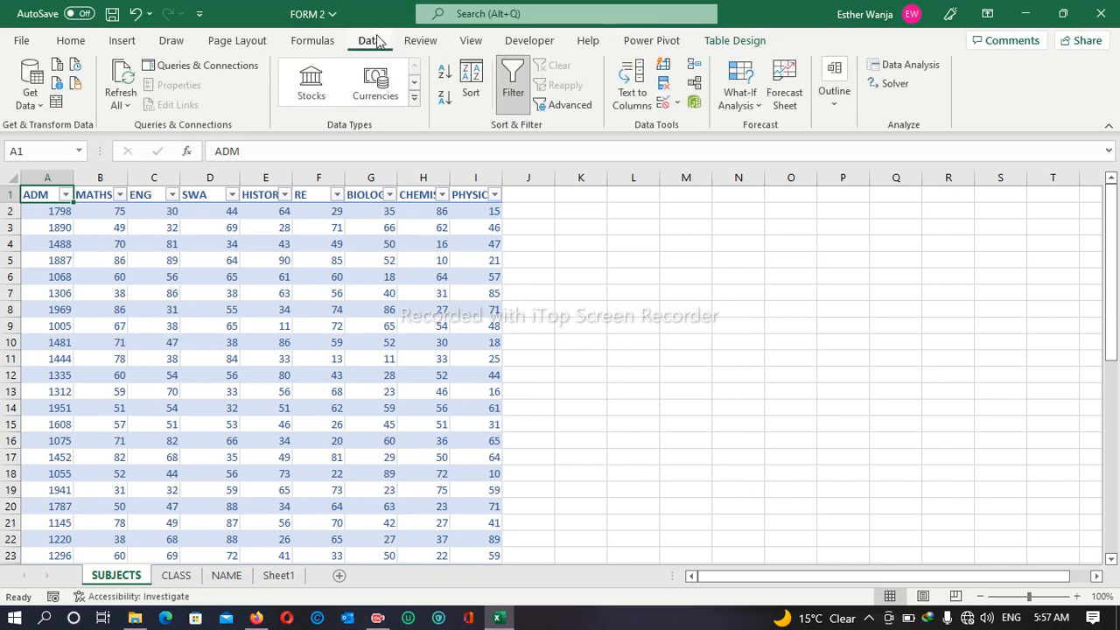
left_click(695, 103)
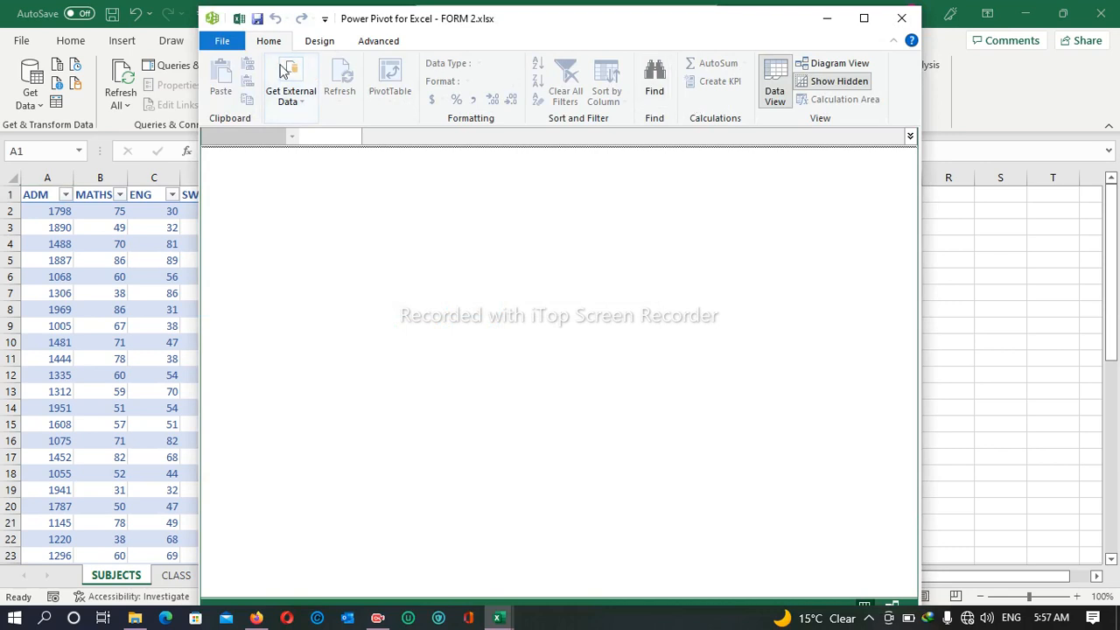
- Examine the commands available in the empty Power Pivot window and minimize it to return to the workbook
left_click(226, 44)
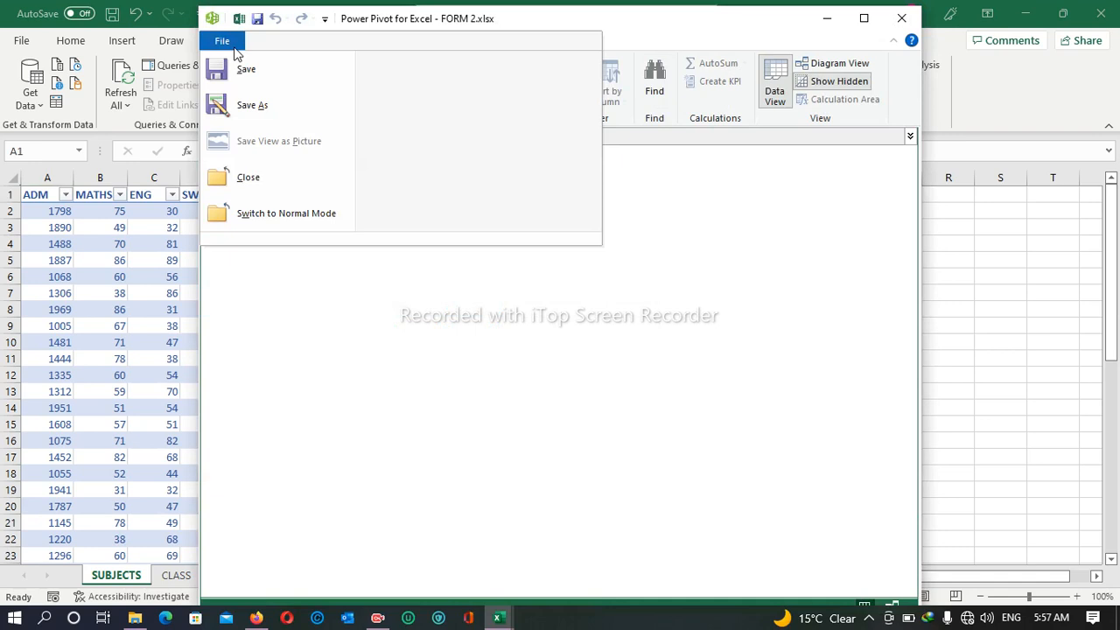
left_click(233, 49)
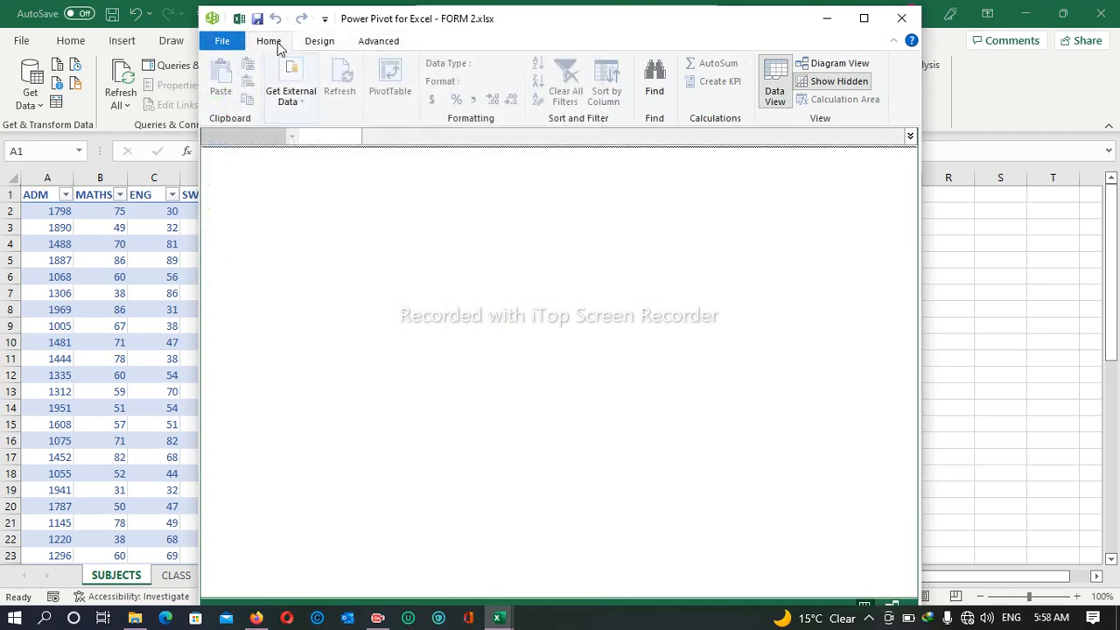
left_click(333, 43)
left_click(371, 43)
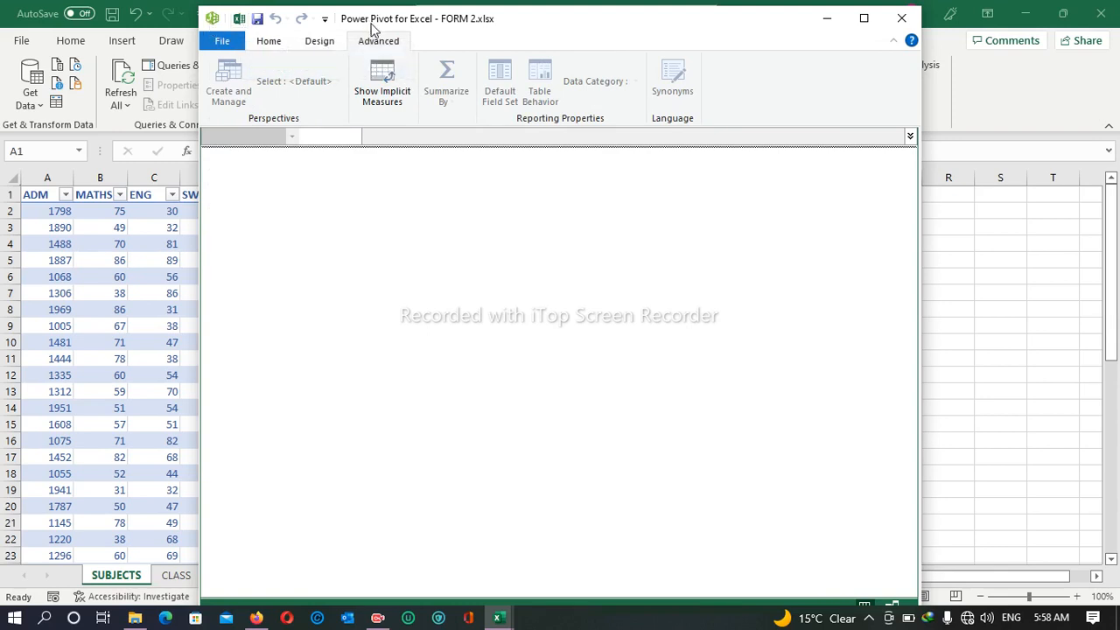
left_click(324, 18)
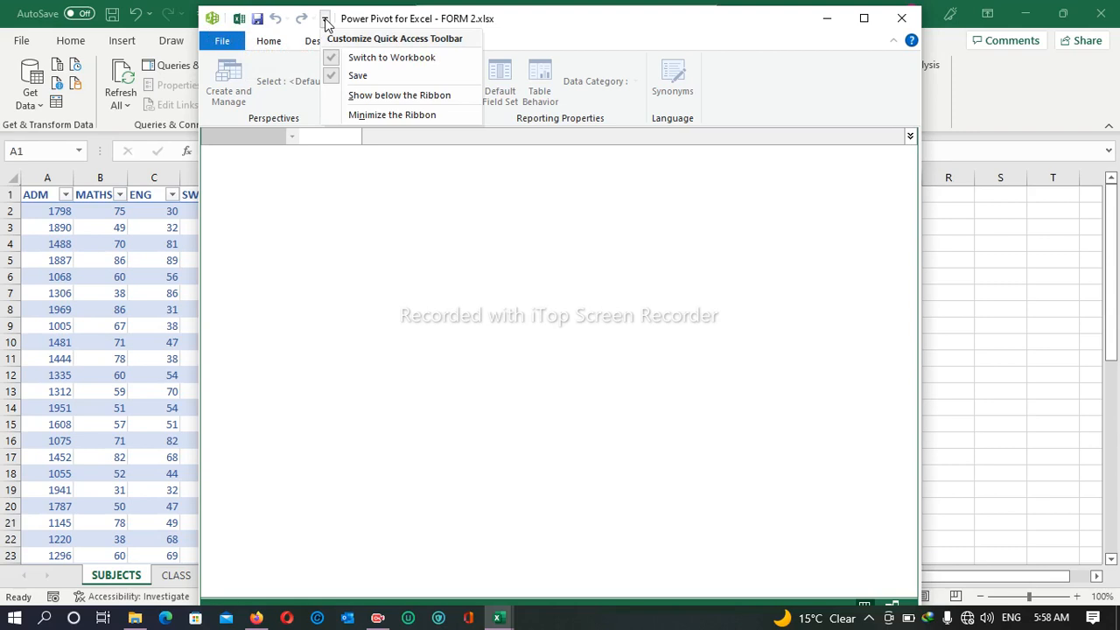
left_click(308, 279)
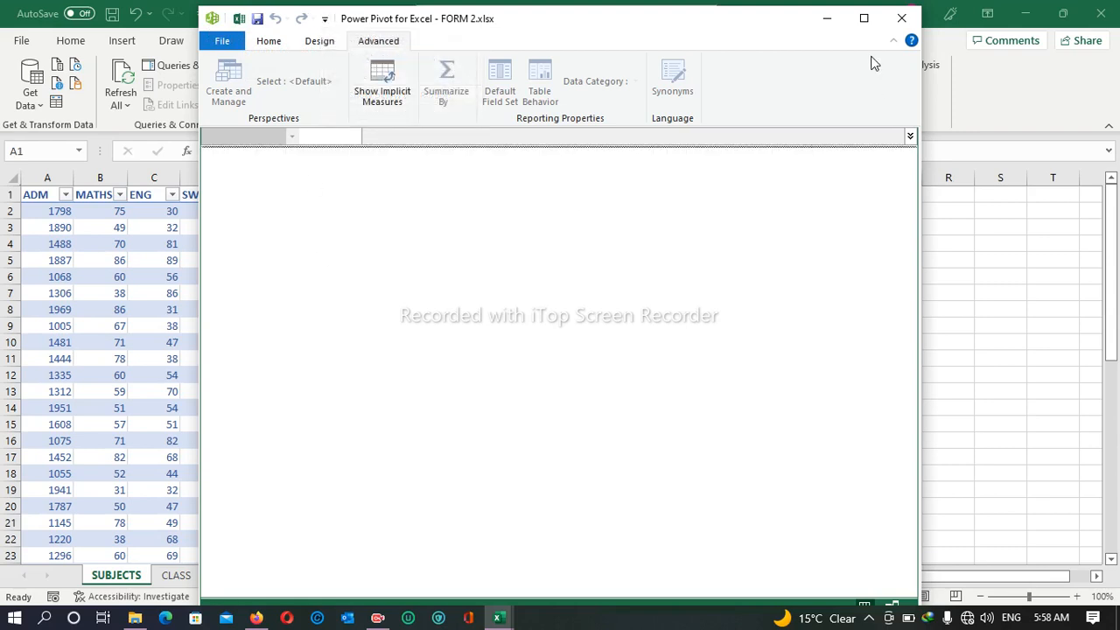
left_click(829, 21)
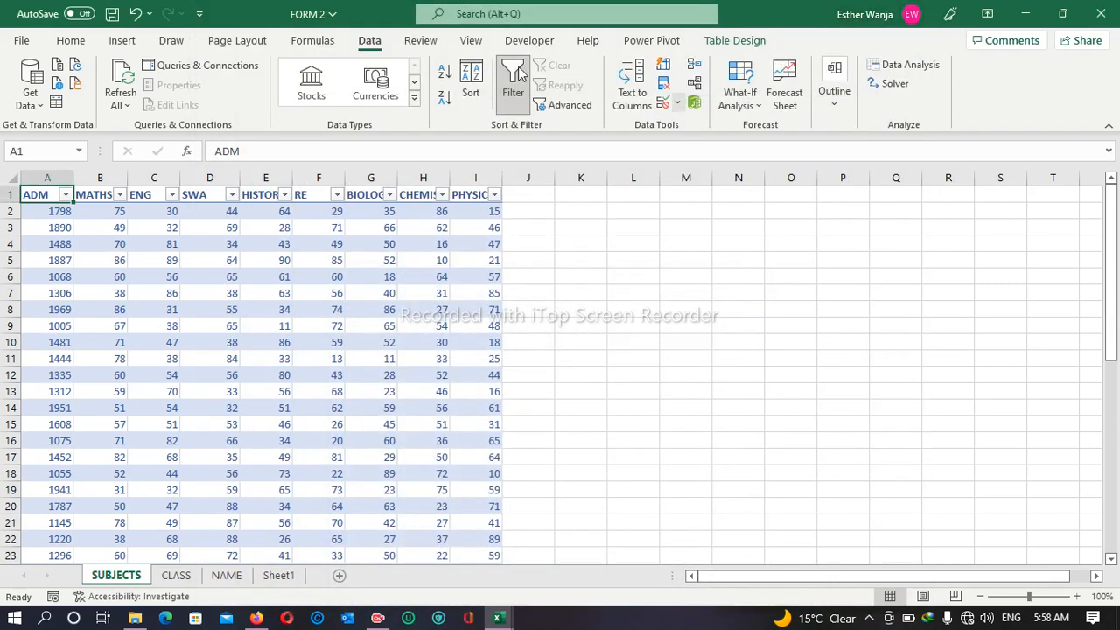
- Add the marks table to the data model and maximize the Power Pivot window
left_click(647, 44)
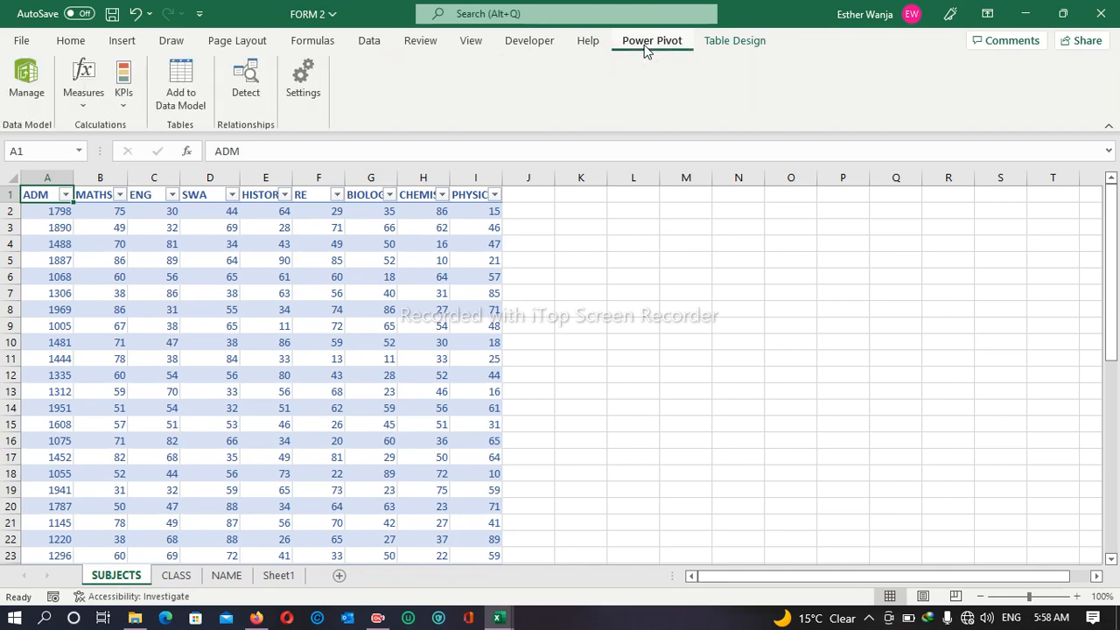
left_click(174, 106)
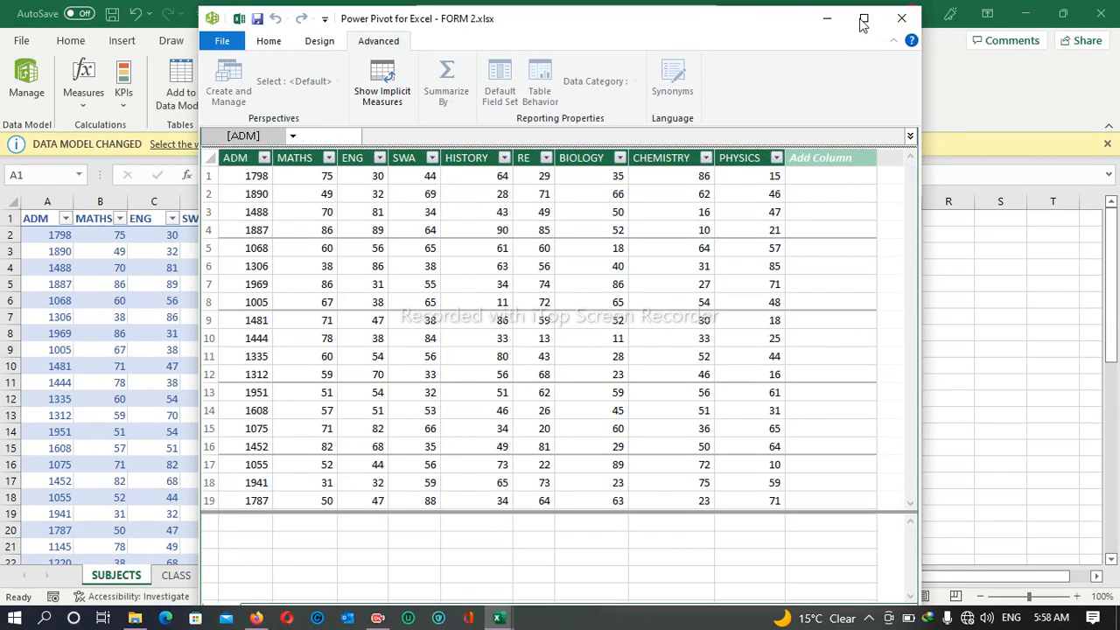
left_click(863, 19)
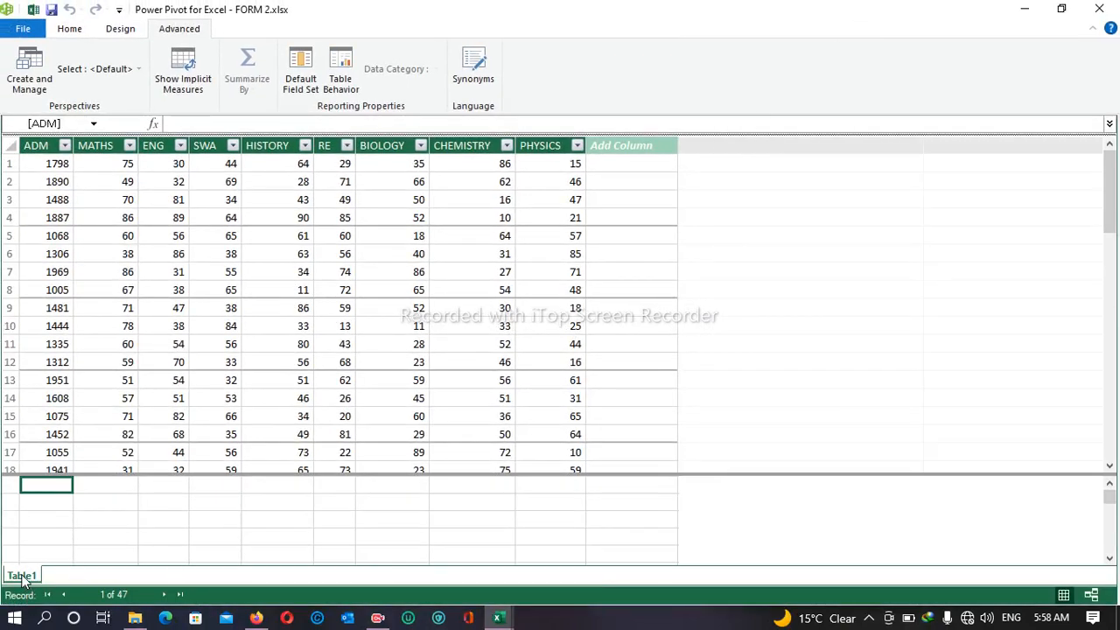
- Rename the data model table Table1 as SCORES
right_click(24, 578)
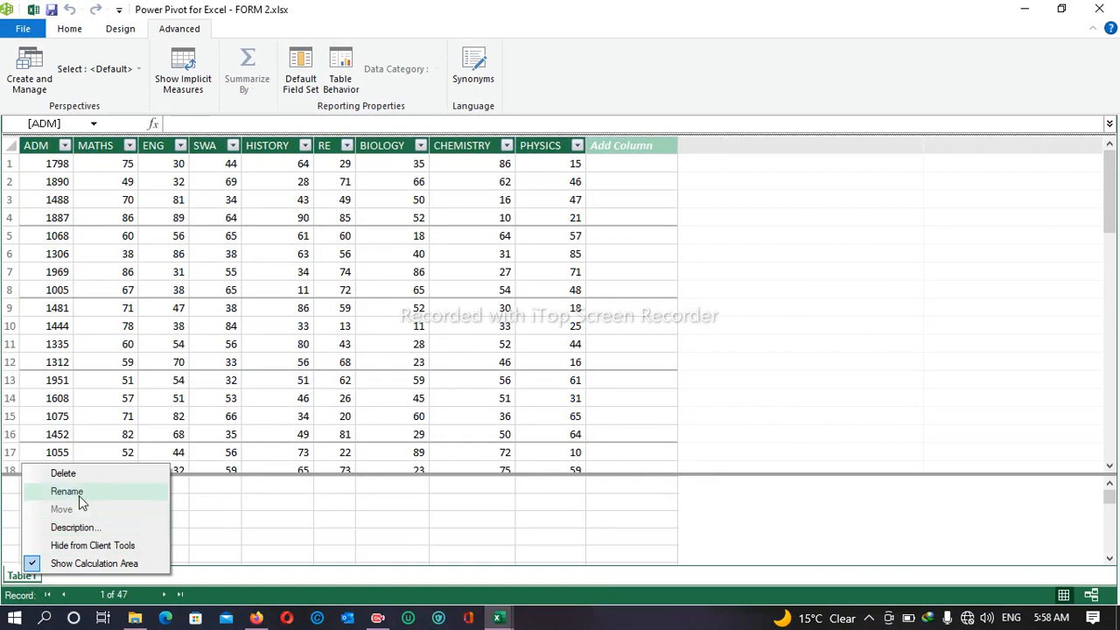
left_click(78, 492)
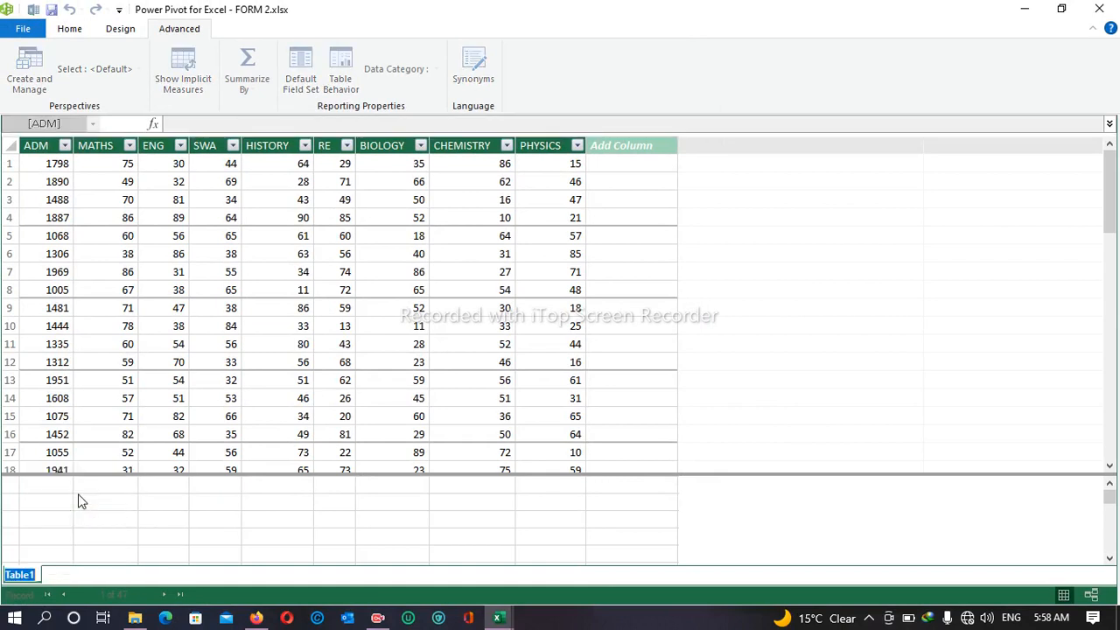
type("scORES")
key("Return")
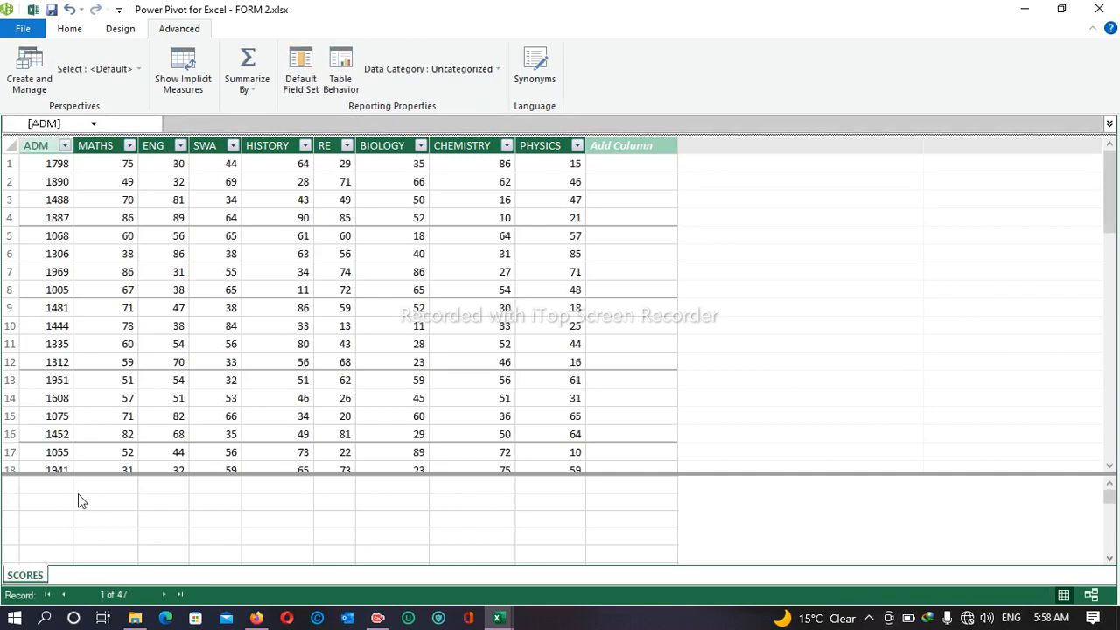
- Add a calculated column to SCORES that averages the marks as (MATHS+ENG+SWA+HISTORY+RE+BIOLOGY+CHEMISTRY+PHYSICS)/8, using SCORES column references
left_click(623, 147)
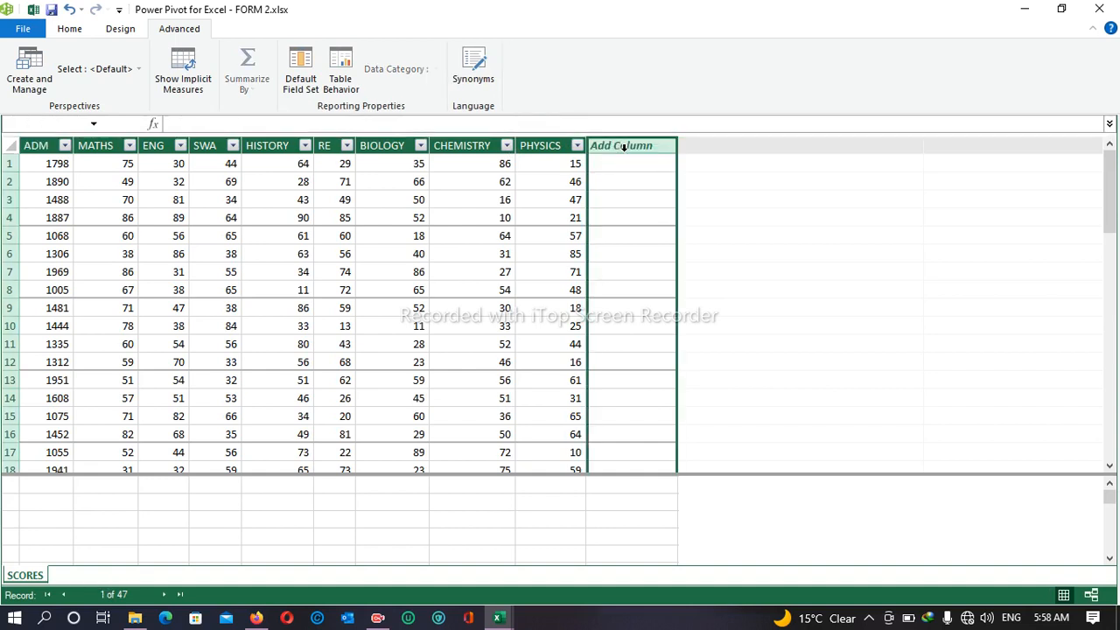
left_click(458, 127)
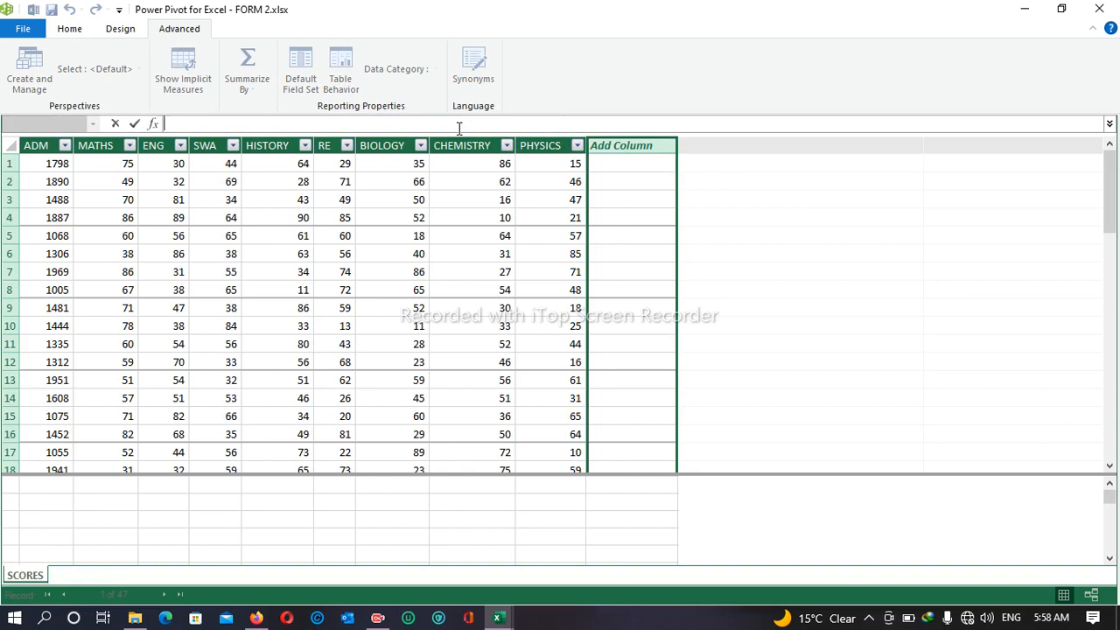
type("=")
type("(")
left_click(105, 164)
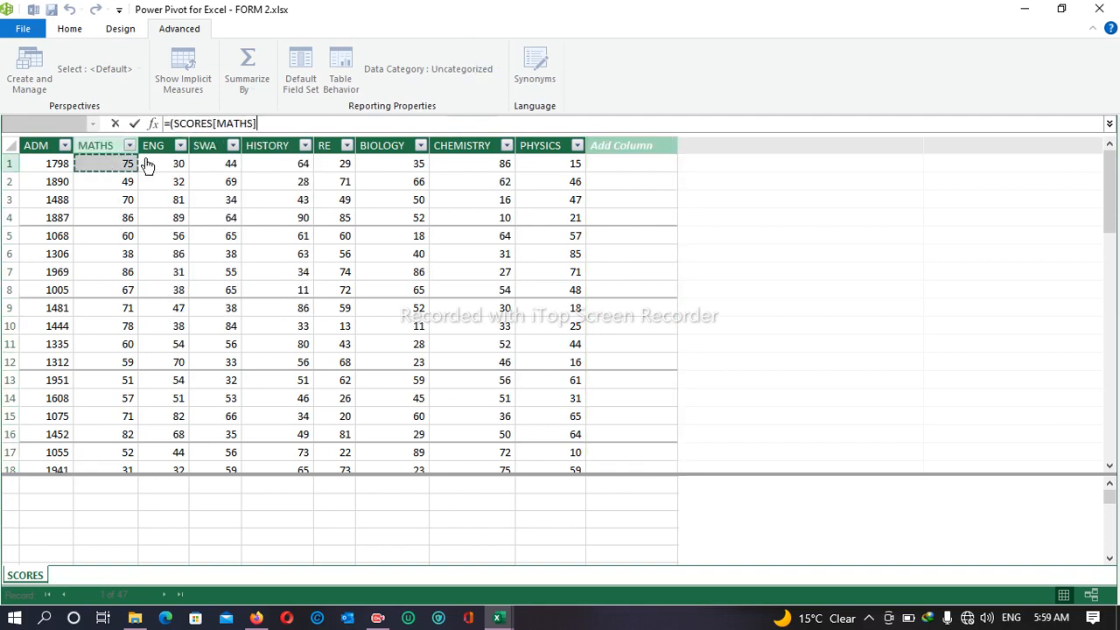
type("+")
left_click(176, 164)
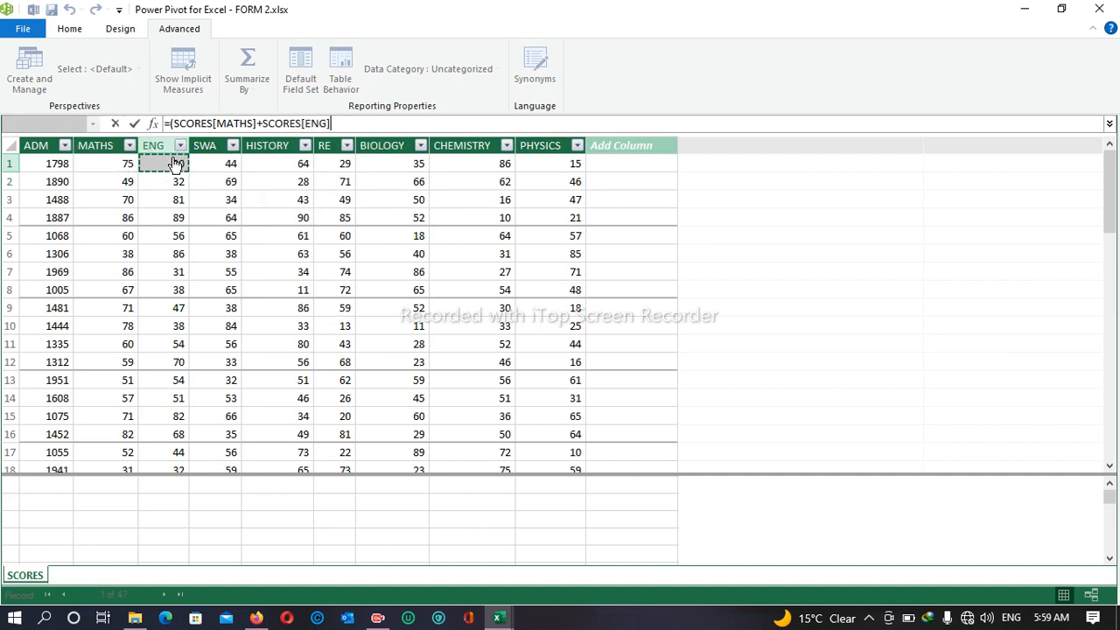
type("+")
left_click(219, 166)
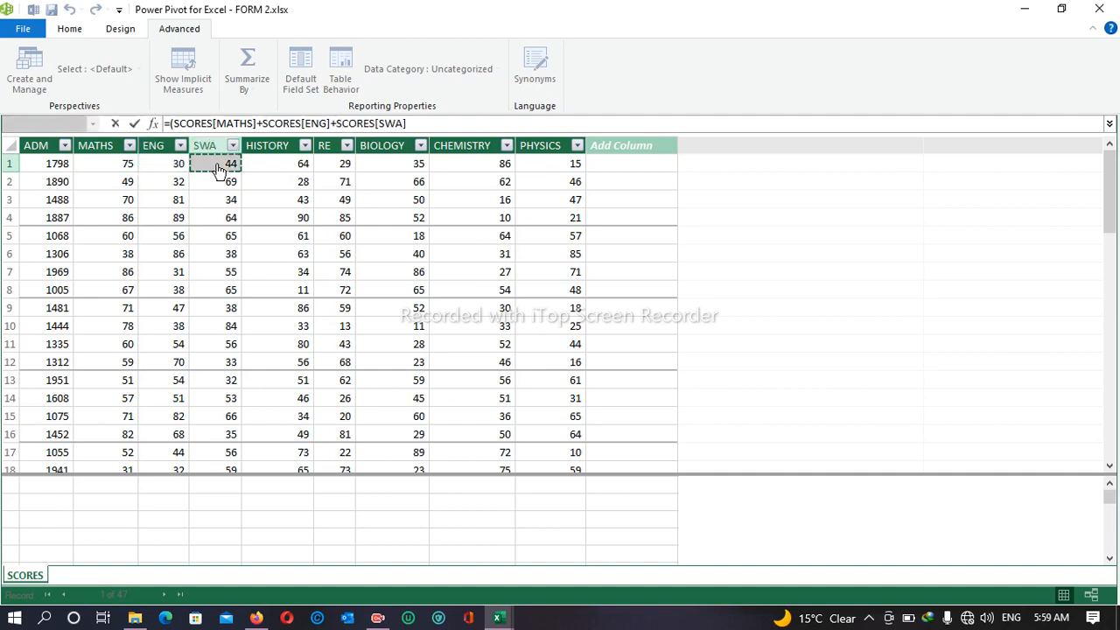
type("+")
left_click(268, 149)
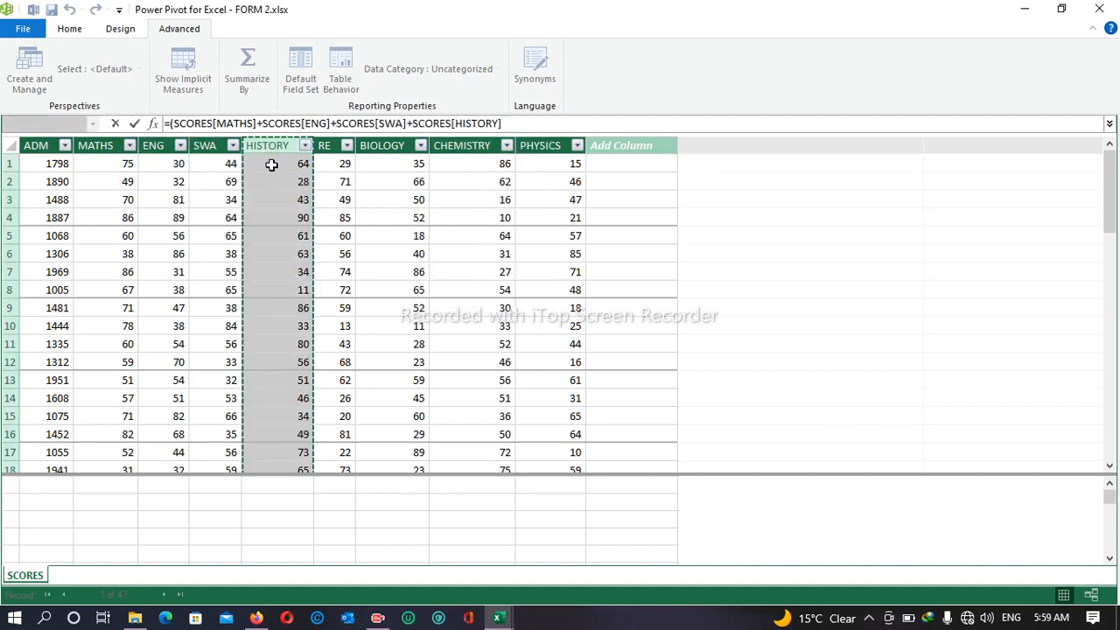
left_click(272, 164)
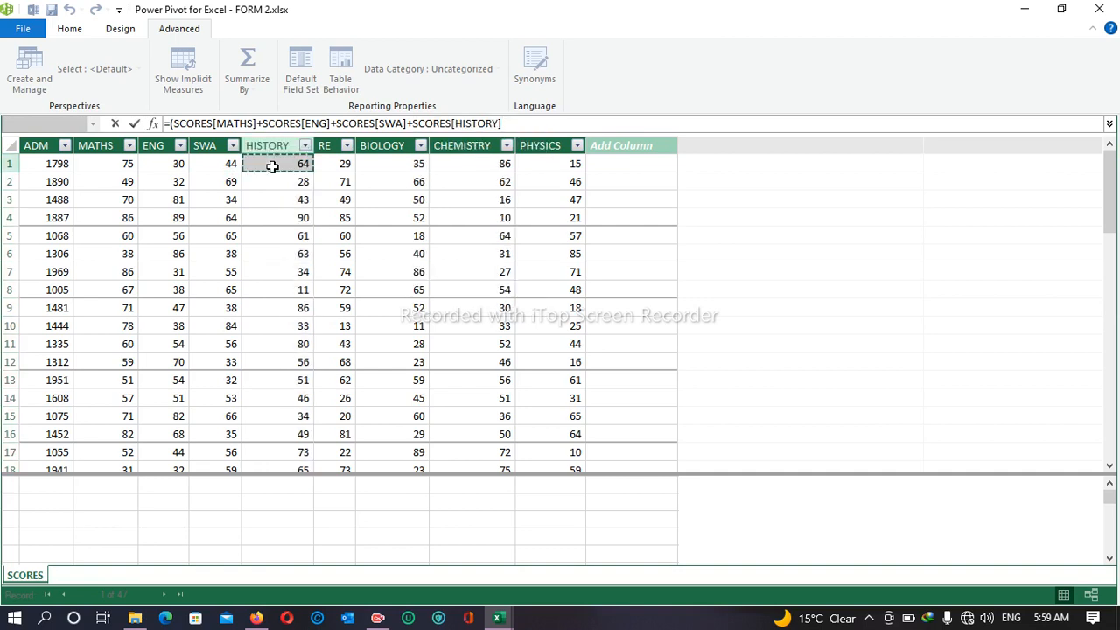
type("+")
left_click(333, 169)
type("+")
left_click(391, 166)
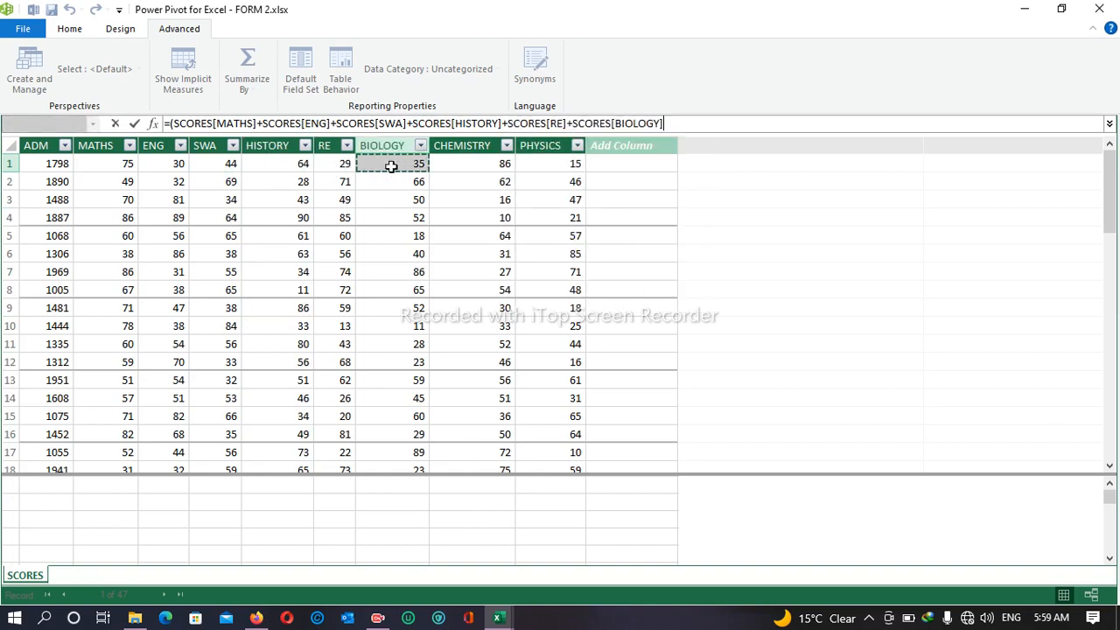
type("+")
left_click(455, 165)
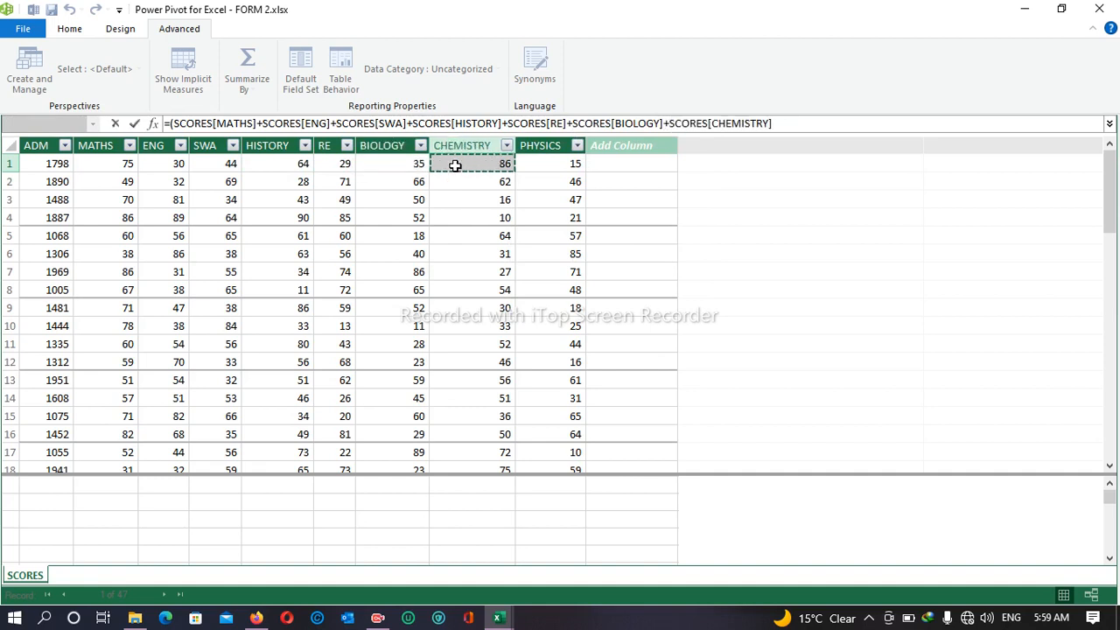
type("+")
left_click(545, 166)
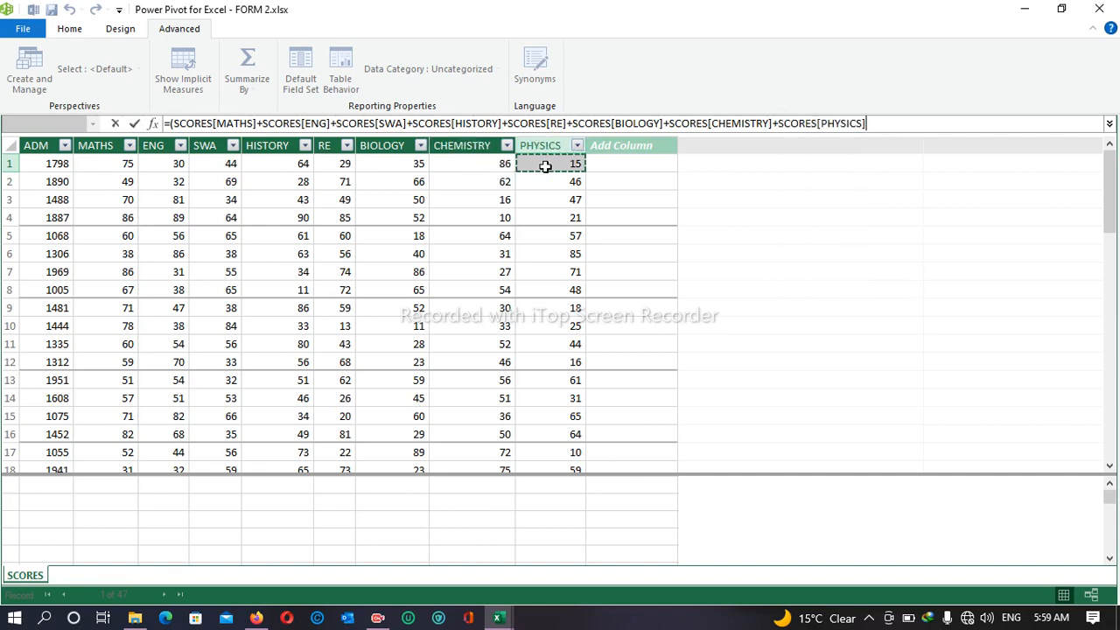
type(")/")
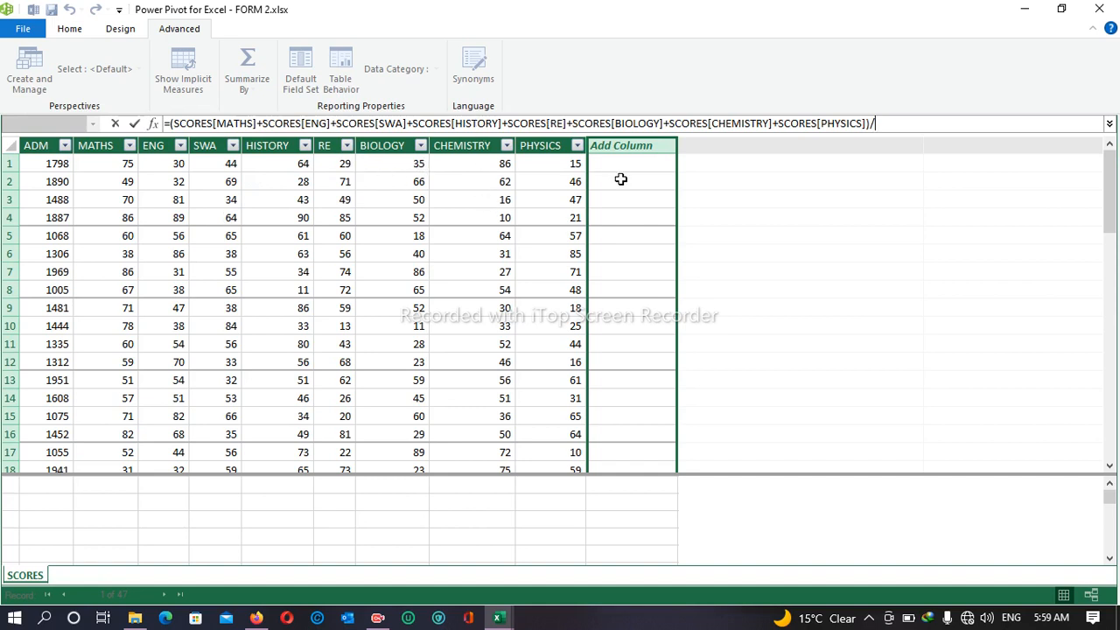
type("8")
key("Return")
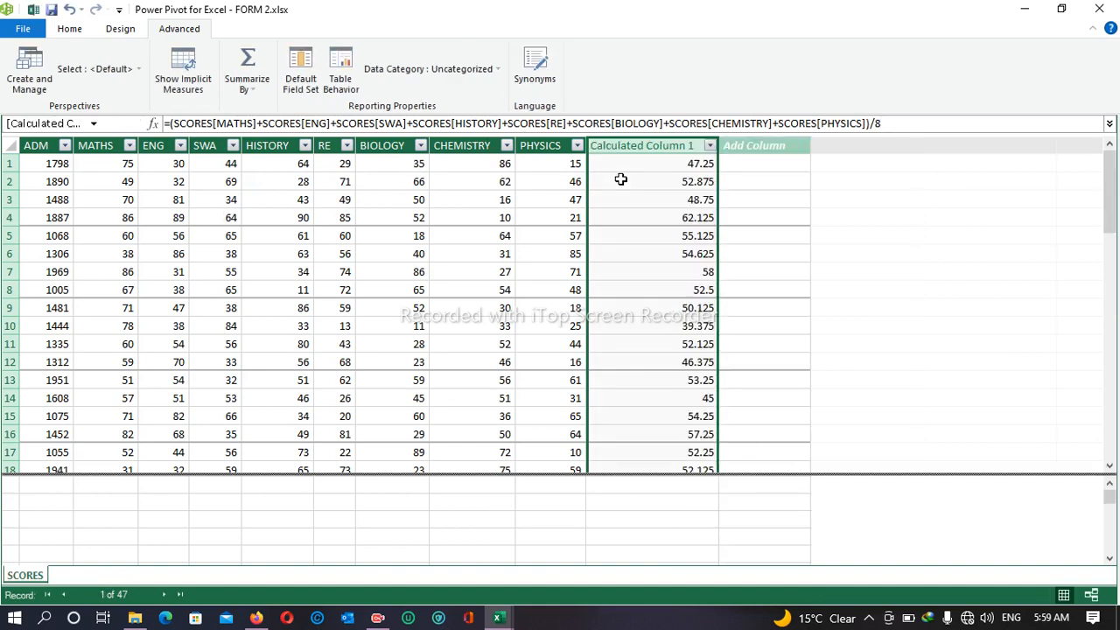
- Rename the calculated column of mean marks in the SCORES table as AVERAGE
left_click(710, 146)
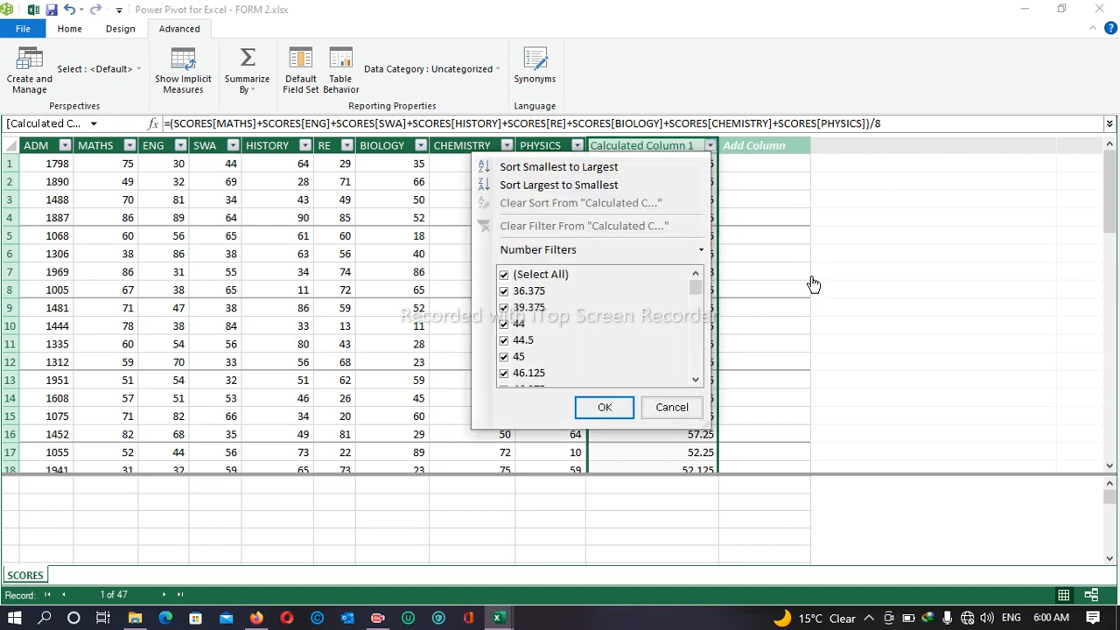
left_click(812, 283)
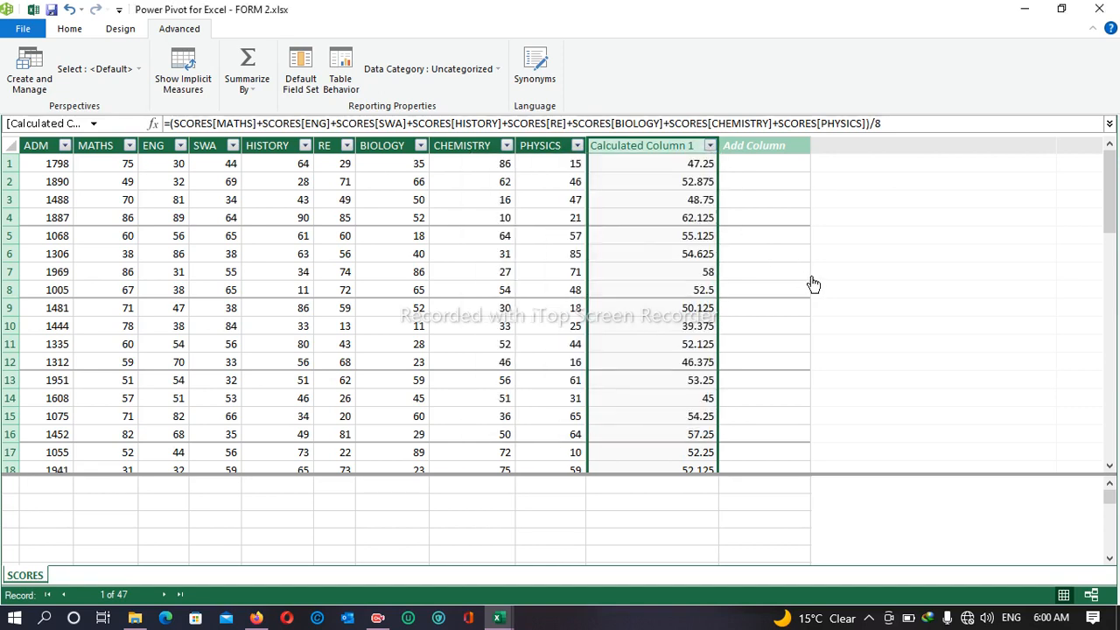
right_click(684, 149)
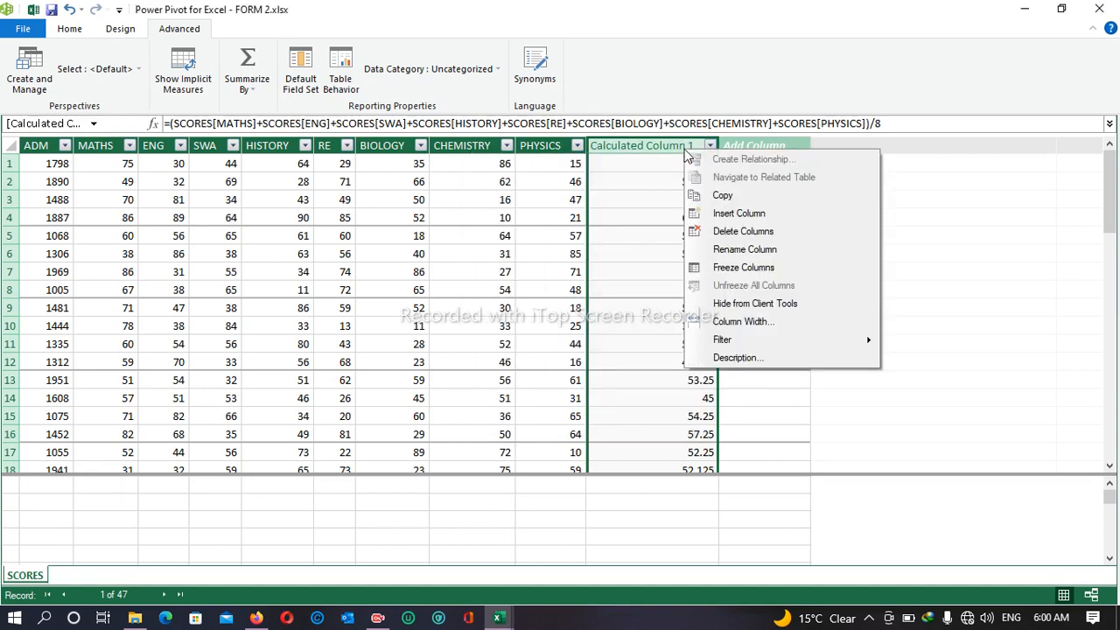
left_click(725, 251)
type("A")
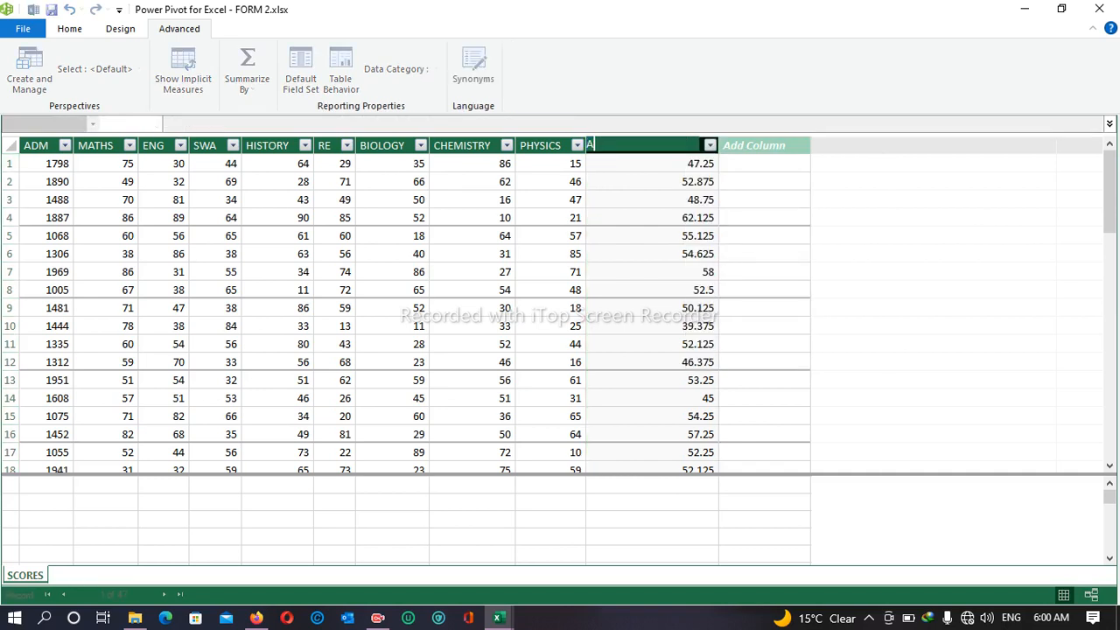
type("VERAGE")
left_click(768, 159)
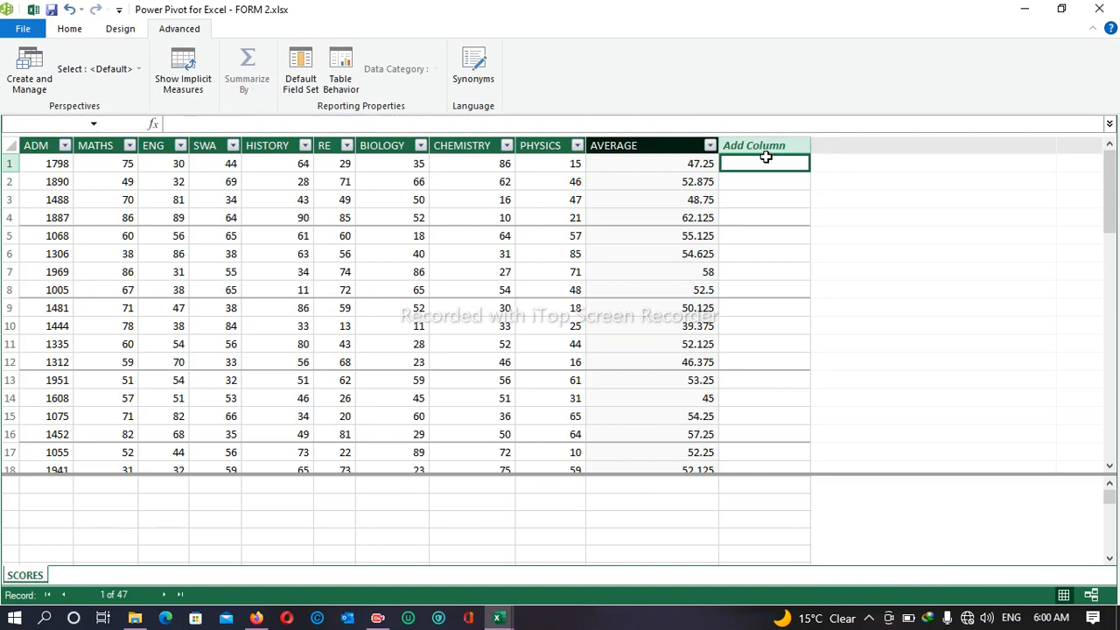
type("=")
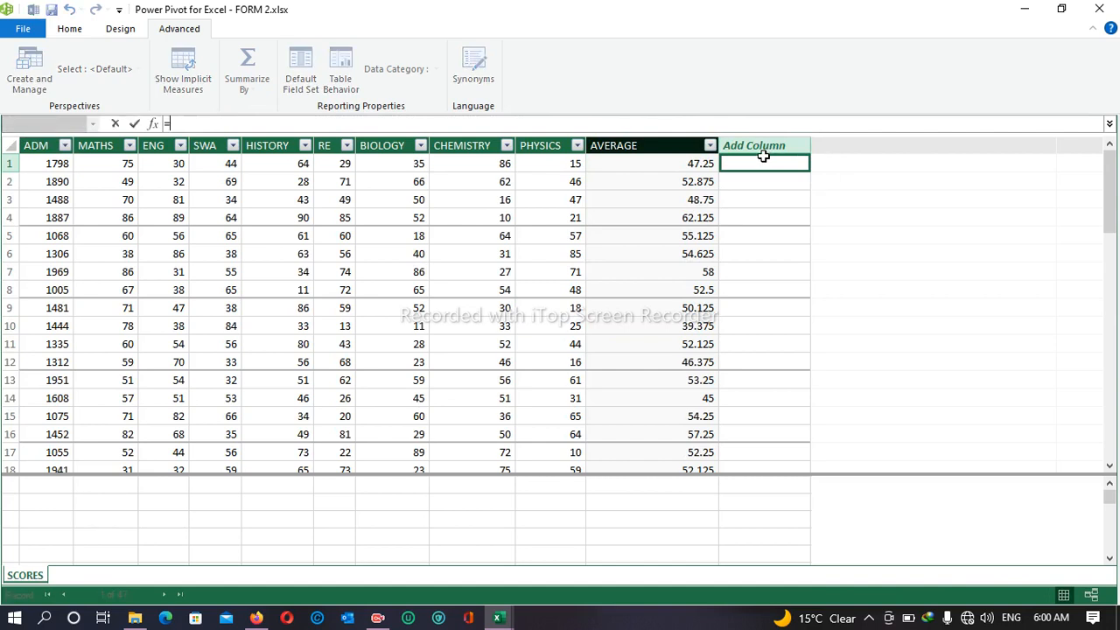
type("RA")
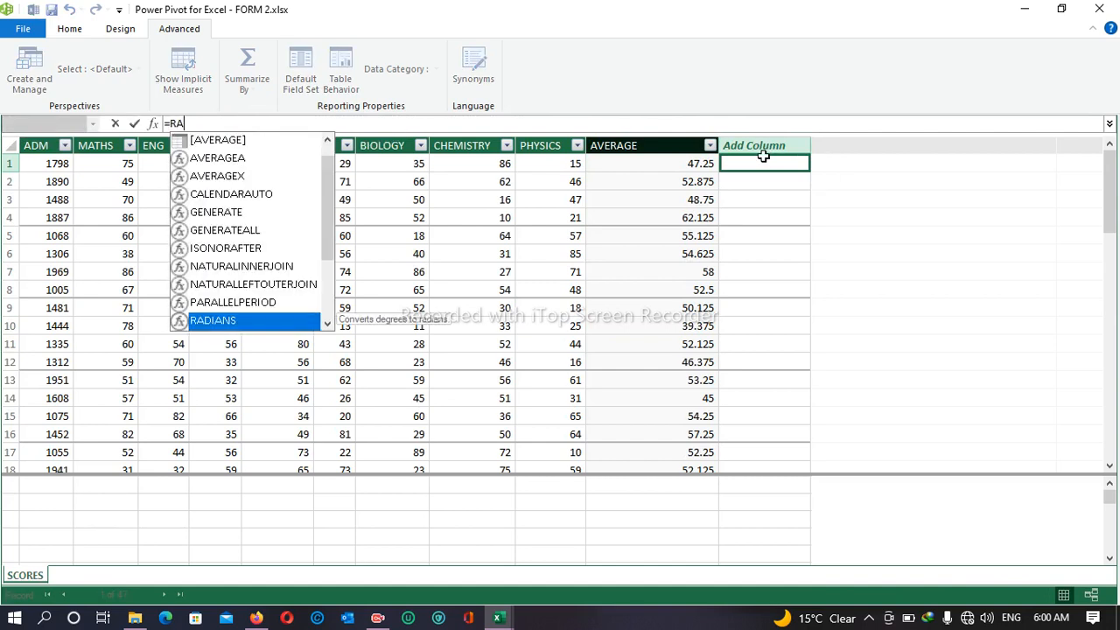
type("NK")
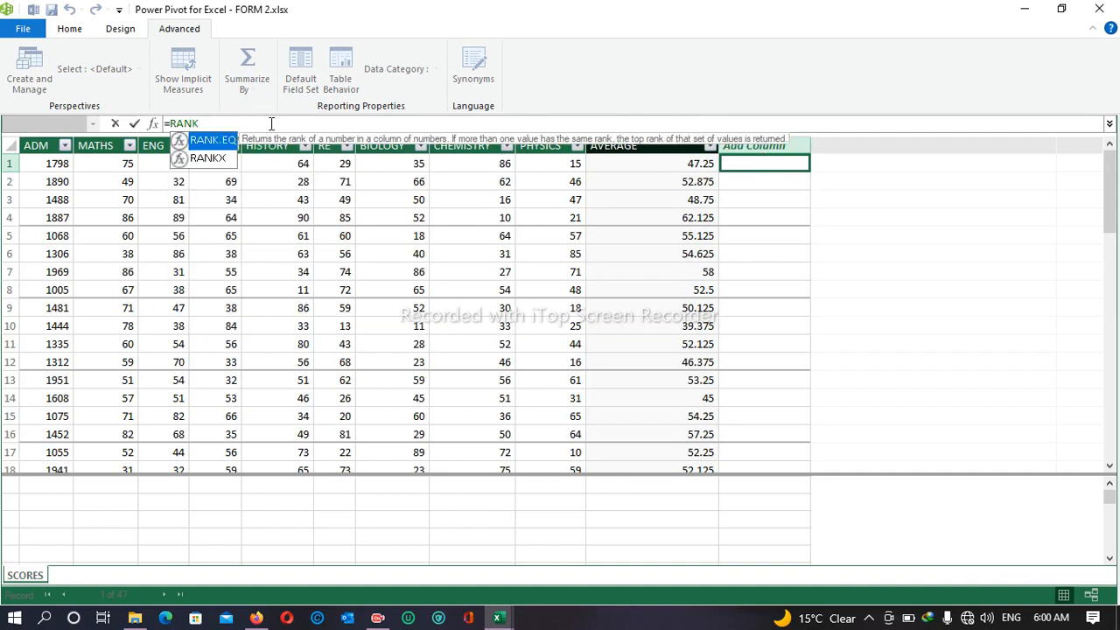
double_click(208, 143)
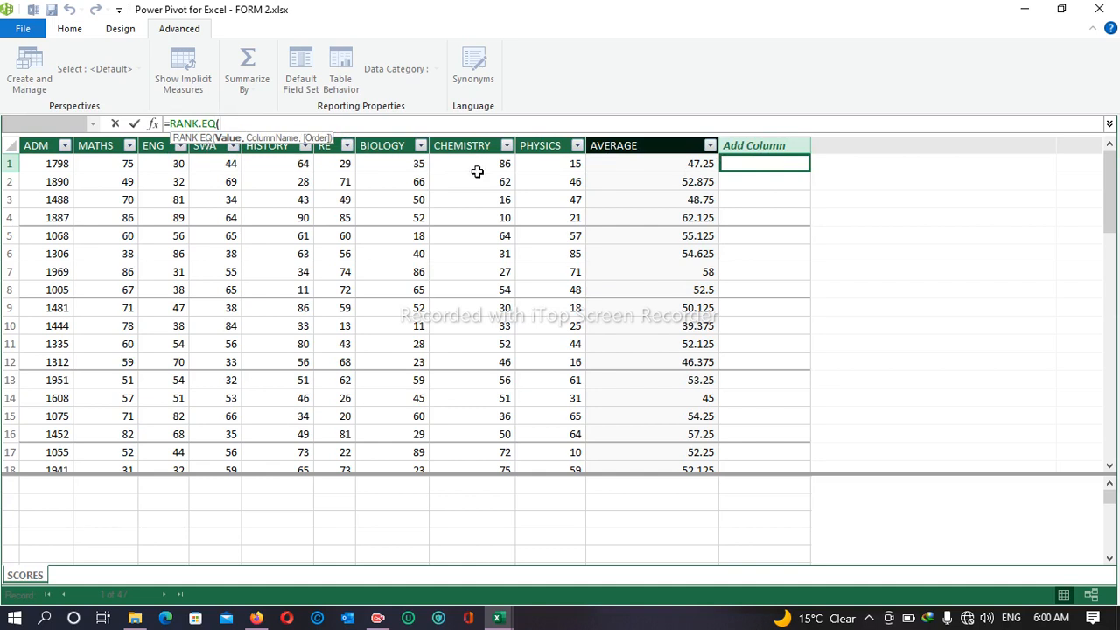
key("Return")
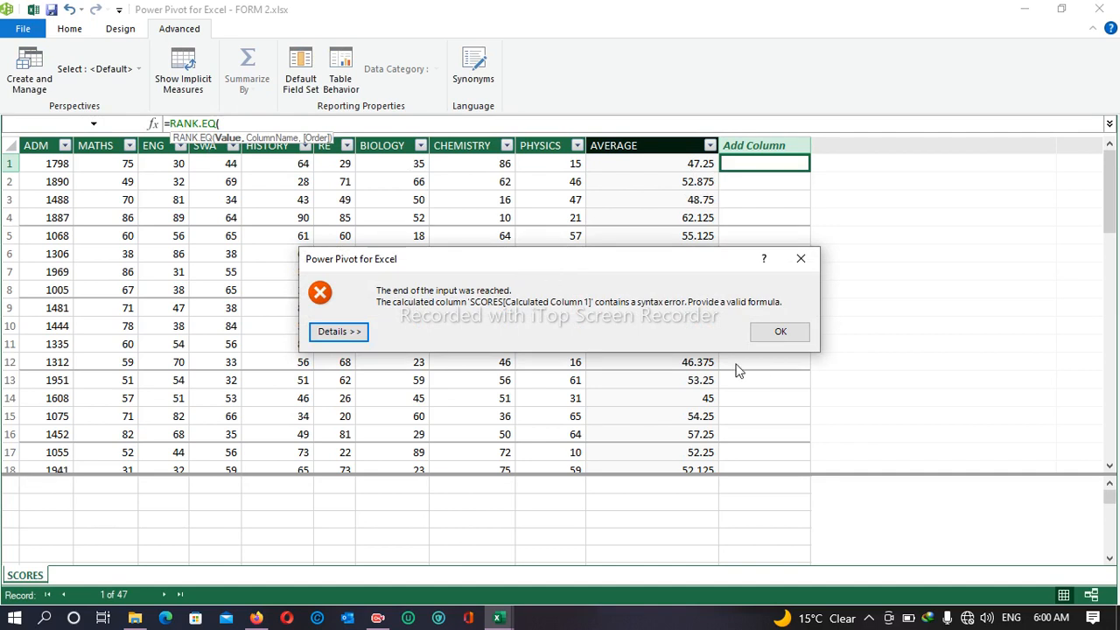
left_click(776, 332)
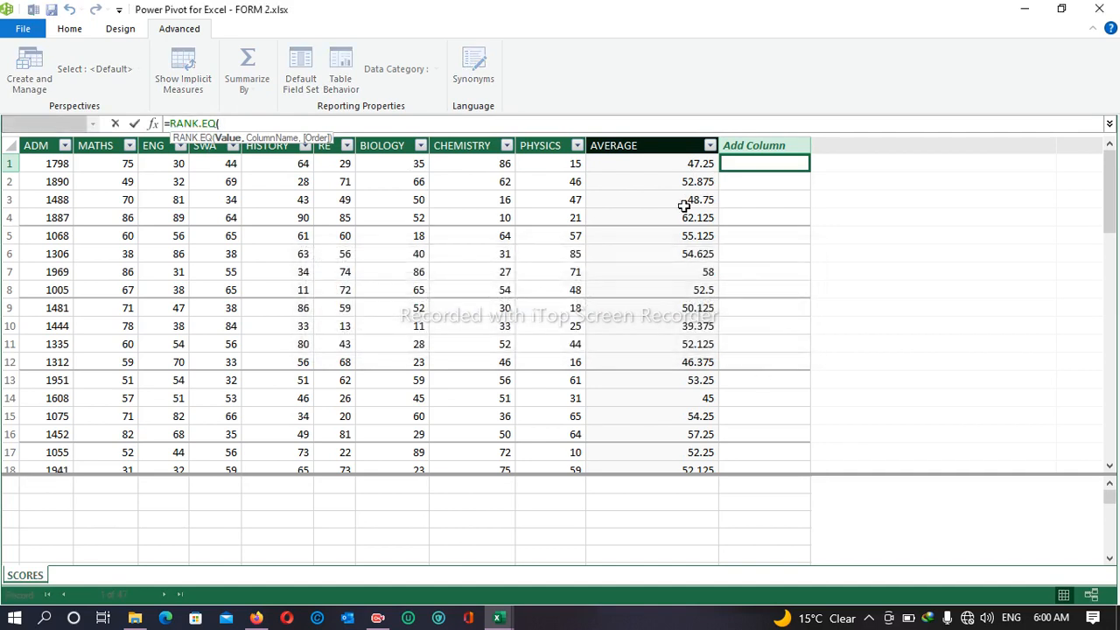
left_click(677, 167)
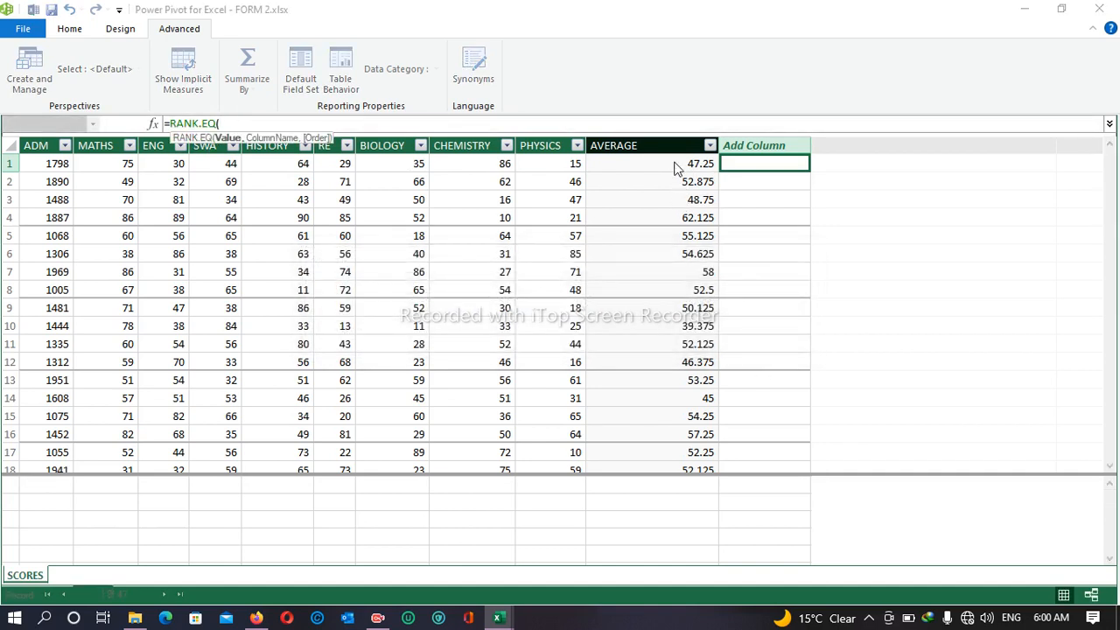
left_click(781, 332)
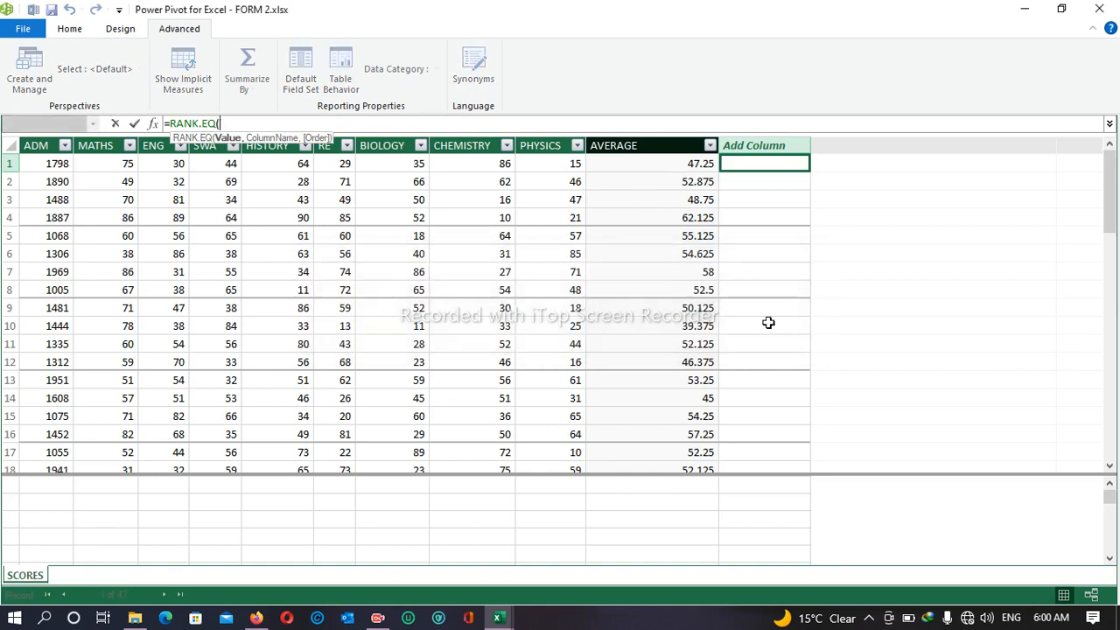
left_click(673, 168)
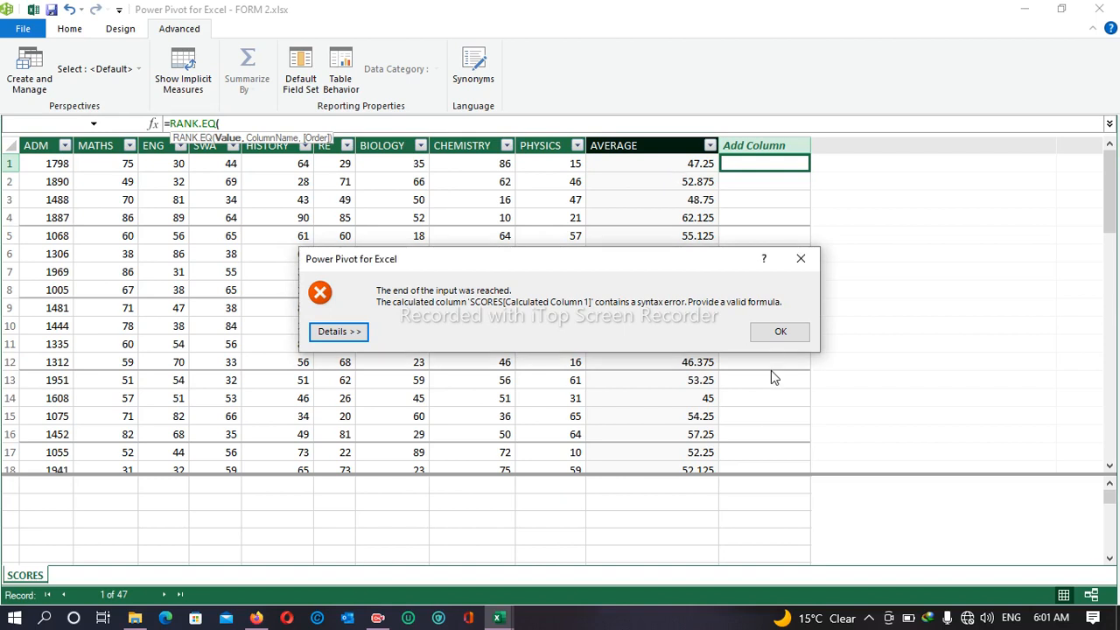
left_click(782, 339)
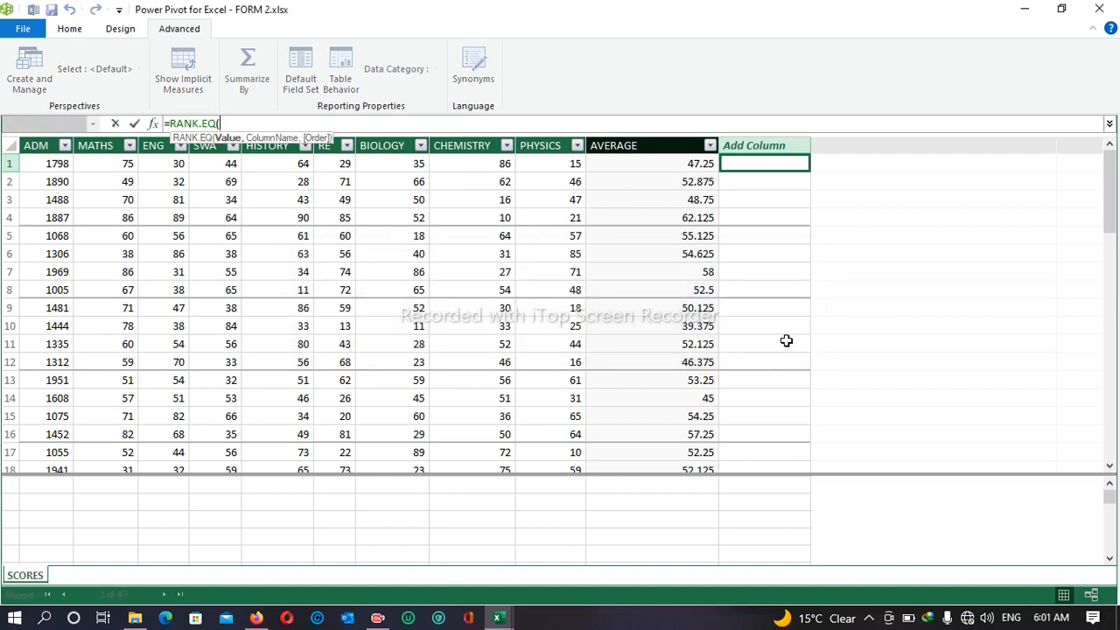
key("BackSpace")
key("BackSpace")
key("BackSpace")
key("BackSpace")
key("BackSpace")
key("BackSpace")
key("BackSpace")
key("BackSpace")
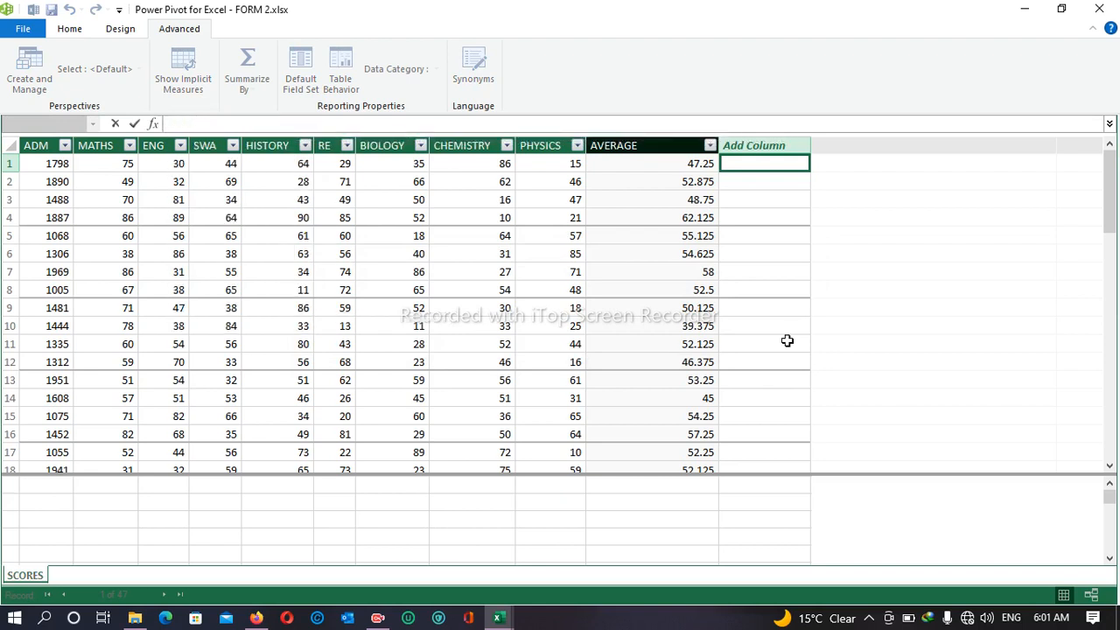
left_click(786, 341)
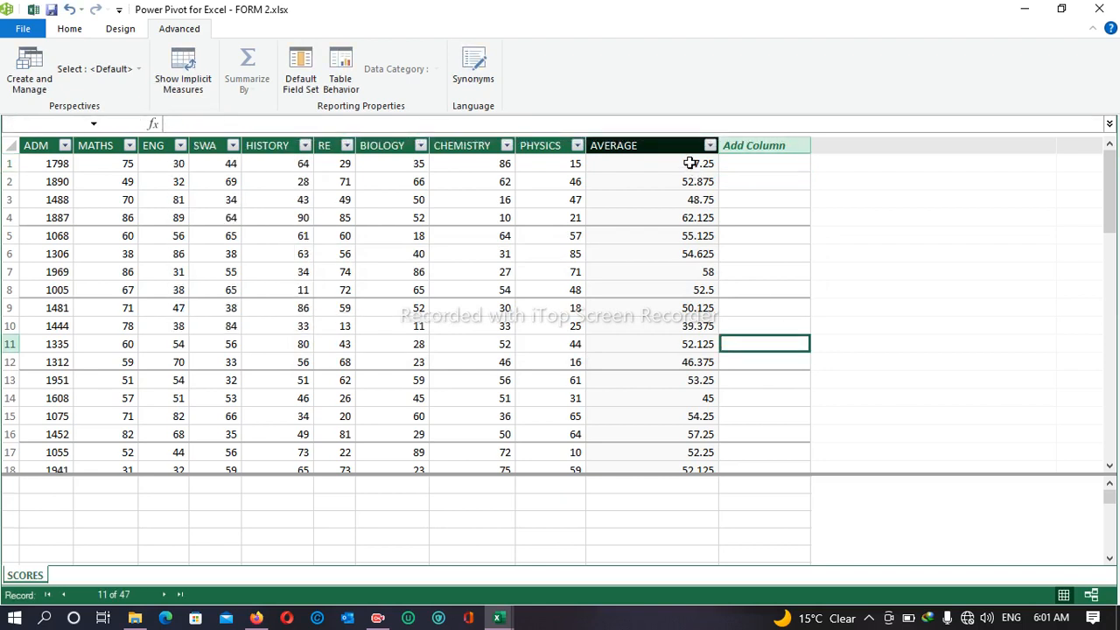
left_click(690, 164)
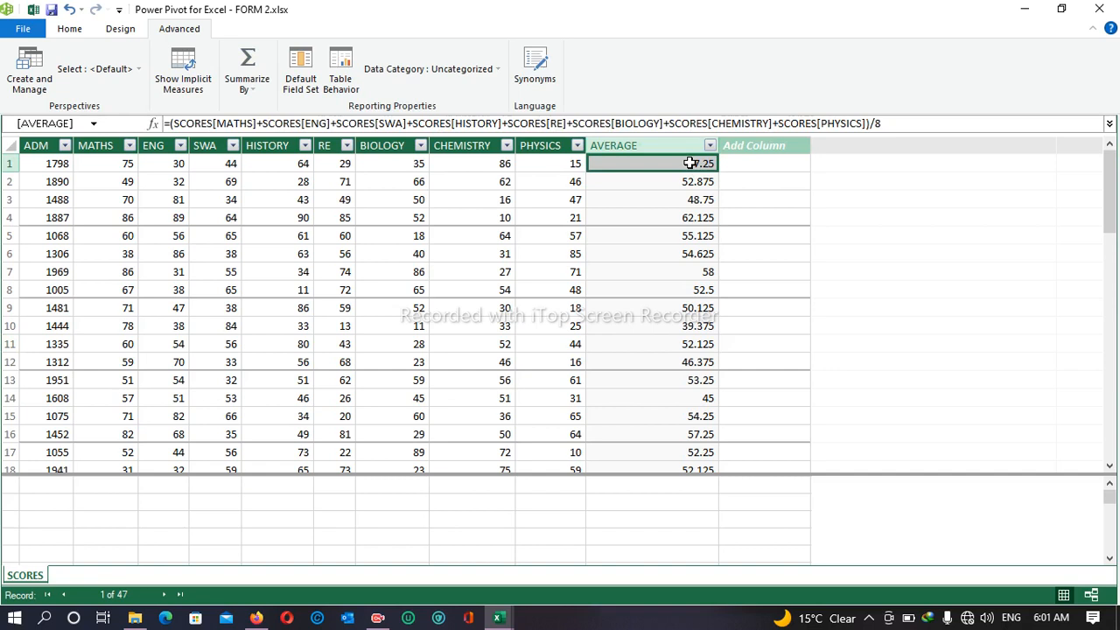
- Begin a formula in the empty column after AVERAGE with RANK.EQ, using SCORES[AVERAGE] as the value to rank
left_click(755, 164)
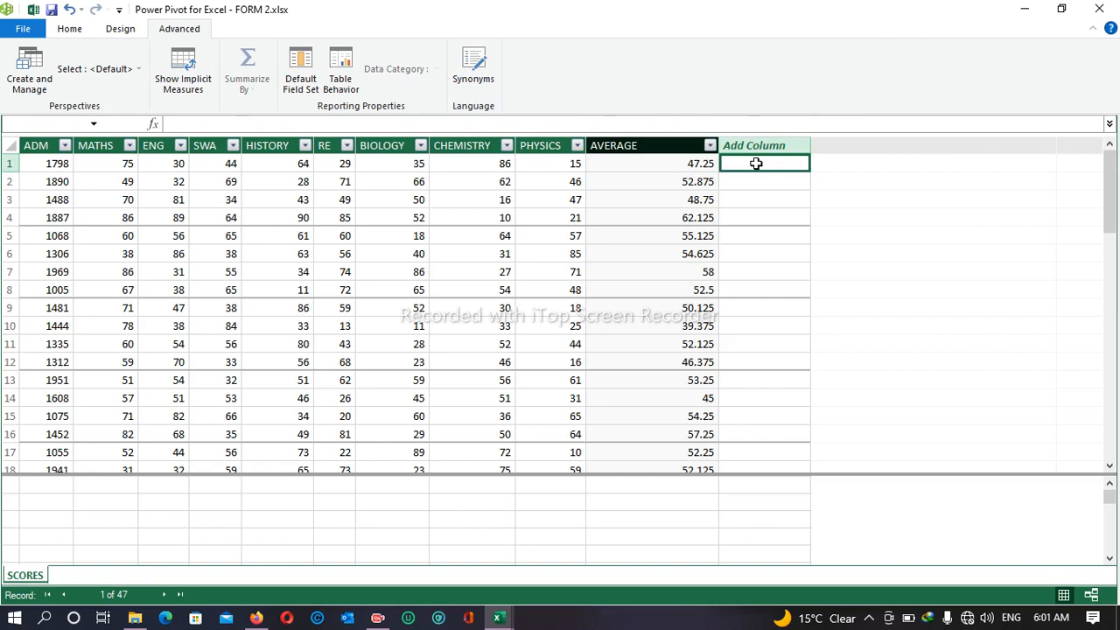
type("=")
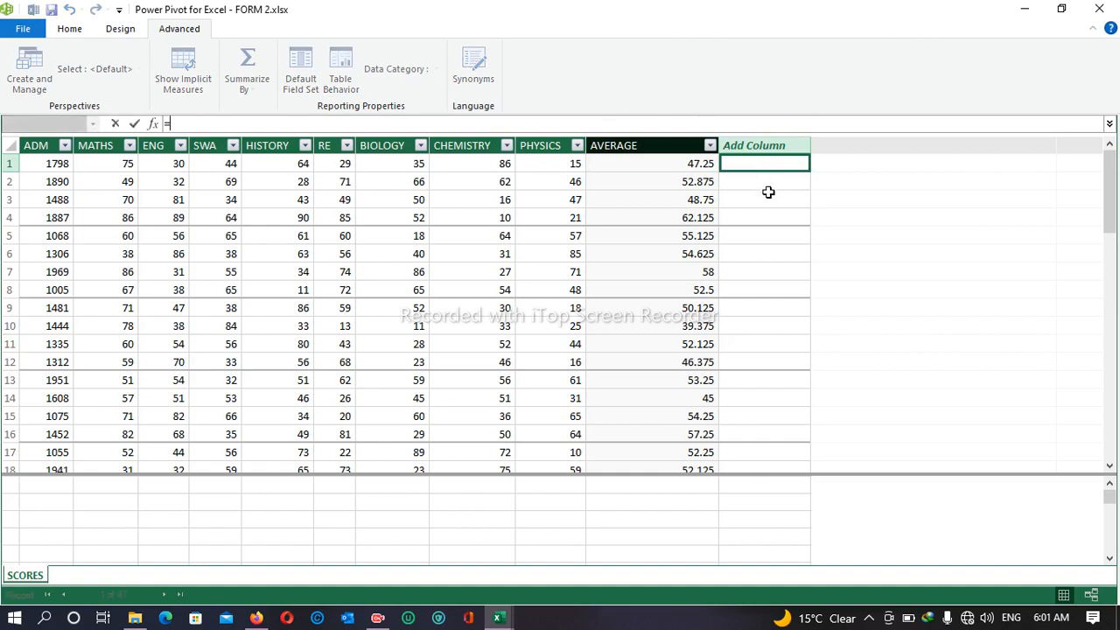
type("==")
key("BackSpace")
key("BackSpace")
left_click(699, 164)
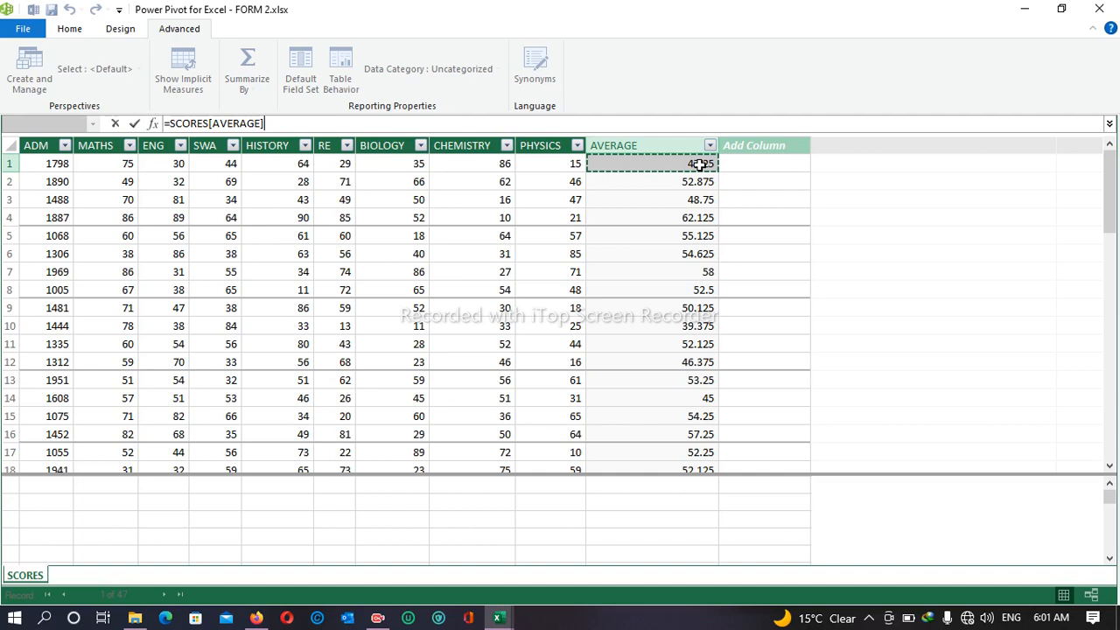
key("Left")
key("Left")
key("Left")
key("Left")
key("Left")
key("Left")
key("Left")
key("Left")
key("Left")
key("Left")
key("Left")
key("Left")
key("Left")
key("Left")
key("Left")
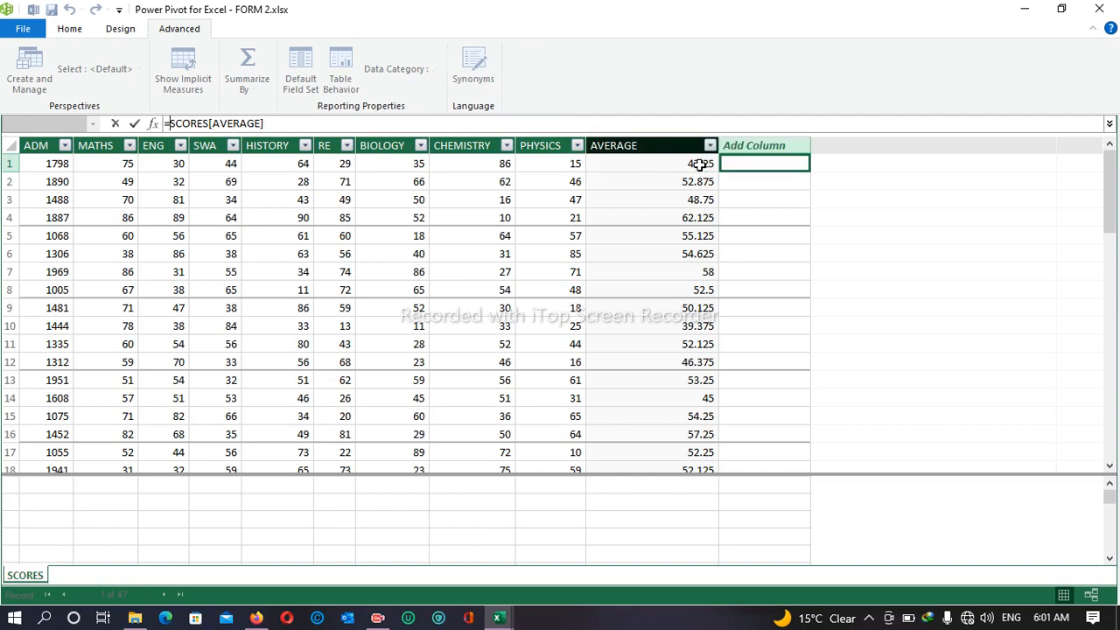
type("RA")
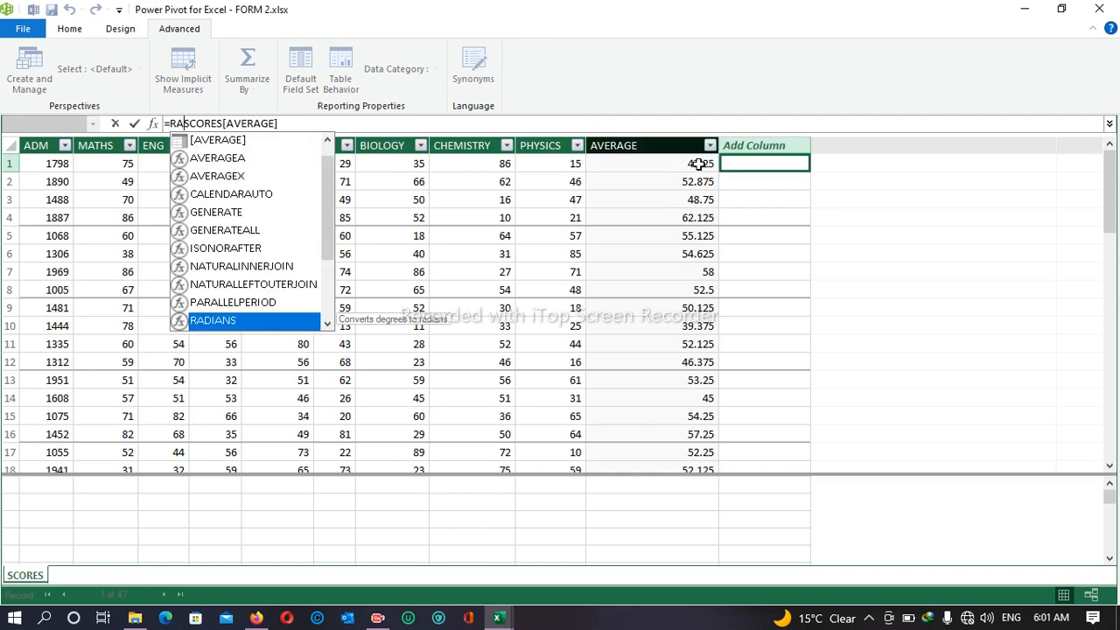
type("N")
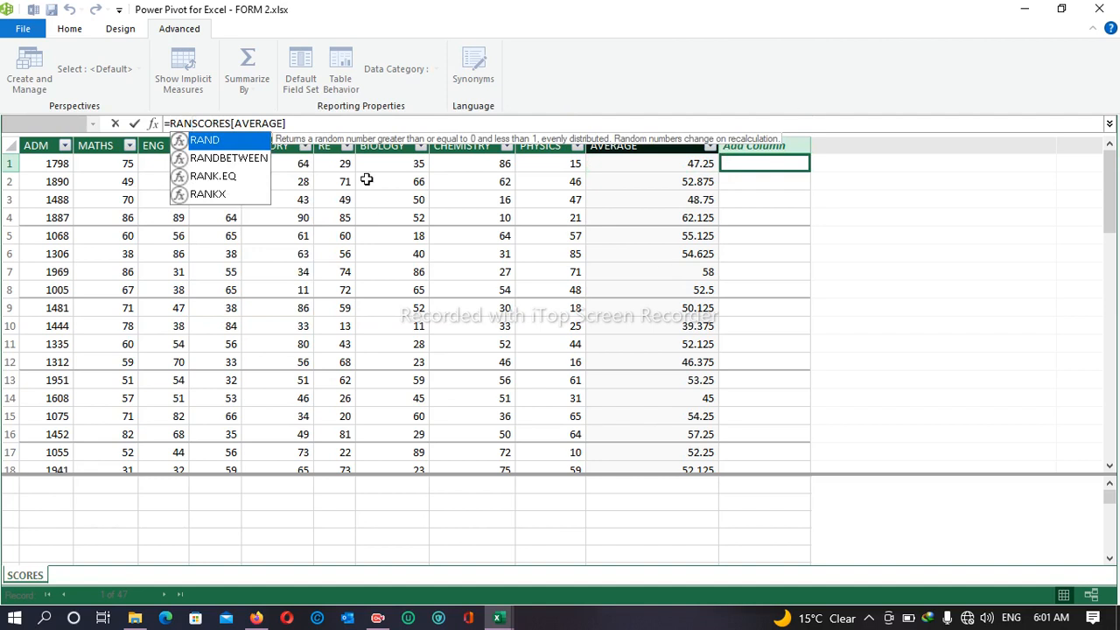
double_click(225, 176)
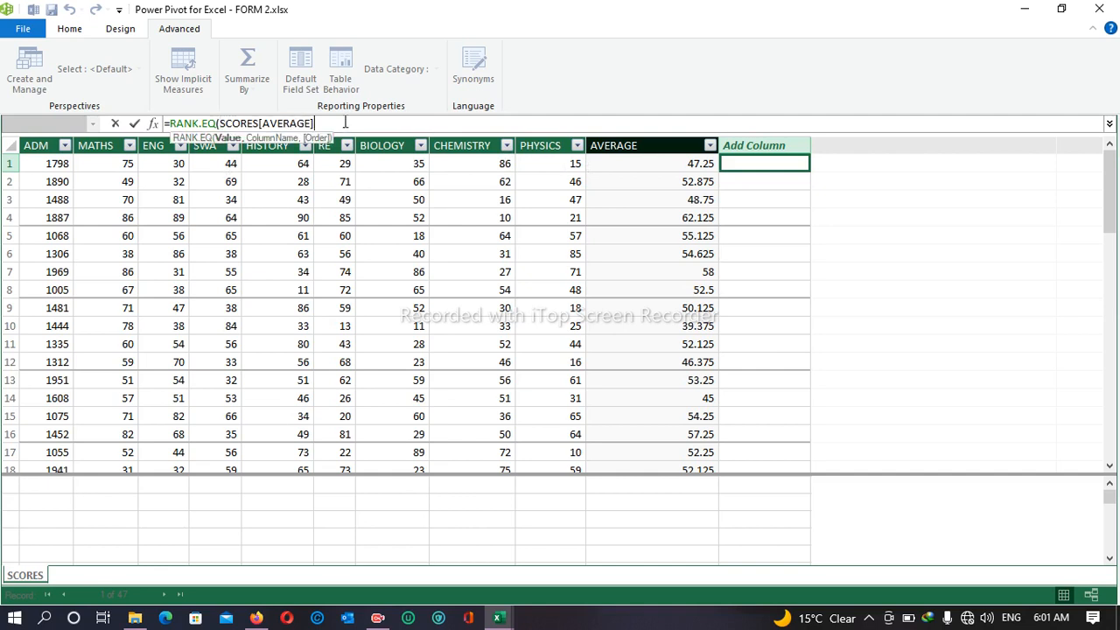
type(",")
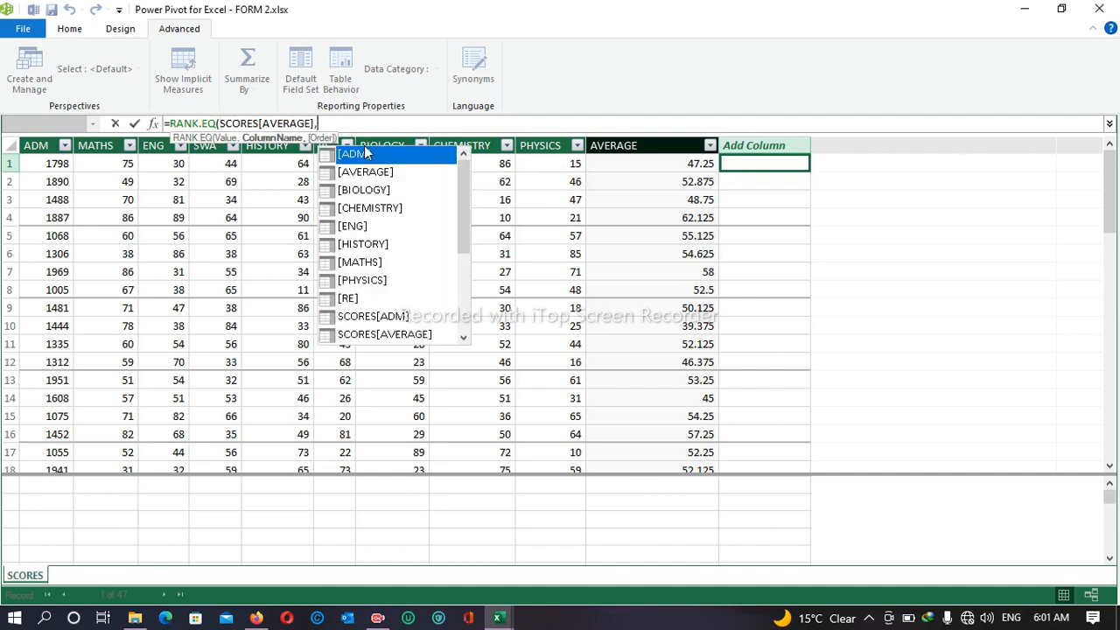
left_click(385, 174)
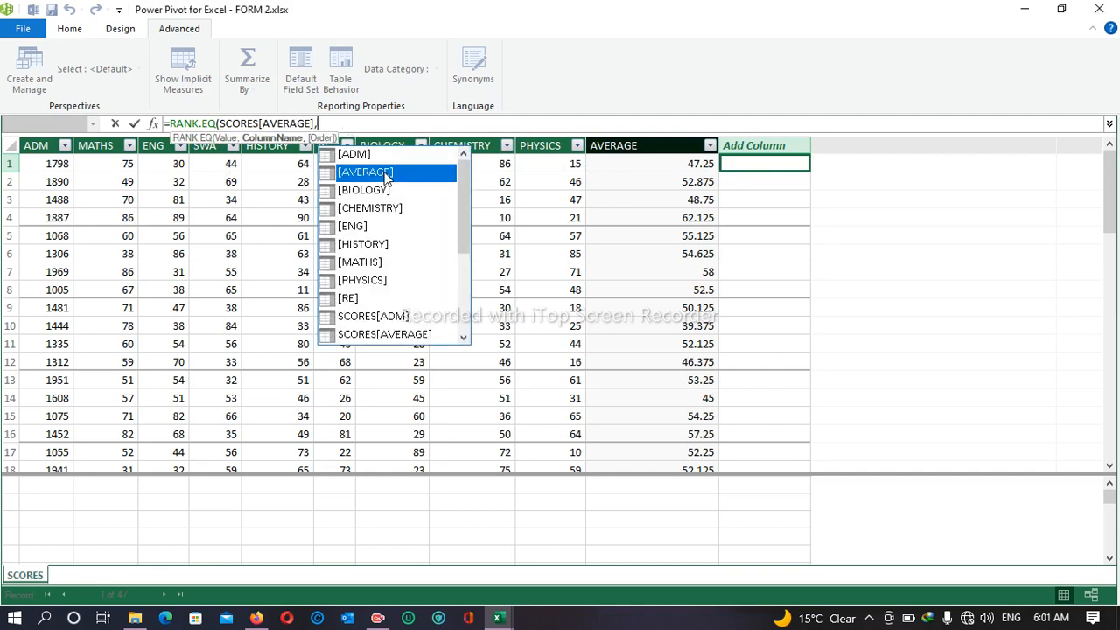
double_click(385, 172)
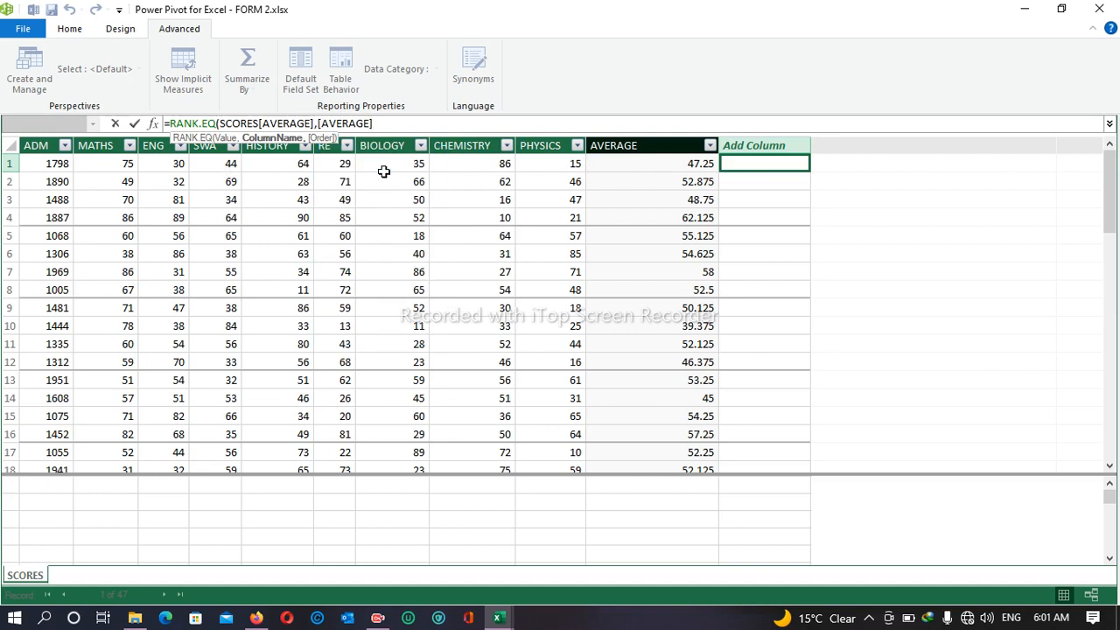
key("BackSpace")
key("BackSpace")
key("BackSpace")
key("BackSpace")
key("BackSpace")
key("BackSpace")
key("BackSpace")
key("BackSpace")
key("BackSpace")
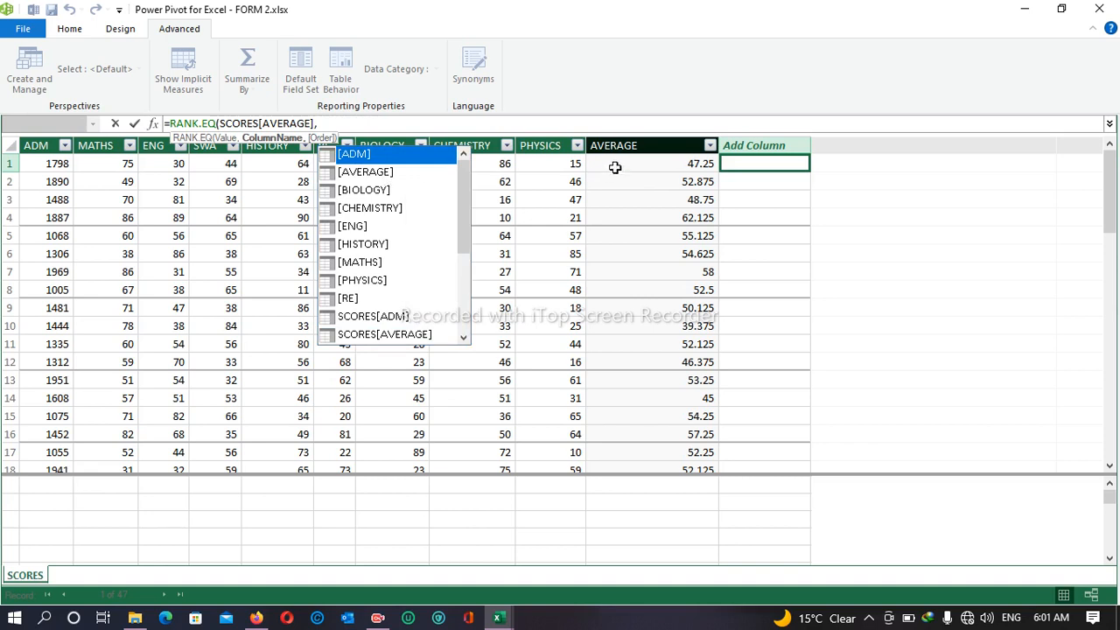
- Complete the RANK.EQ formula with the SCORES[AVERAGE] column and DESC order, and enter it
left_click(631, 135)
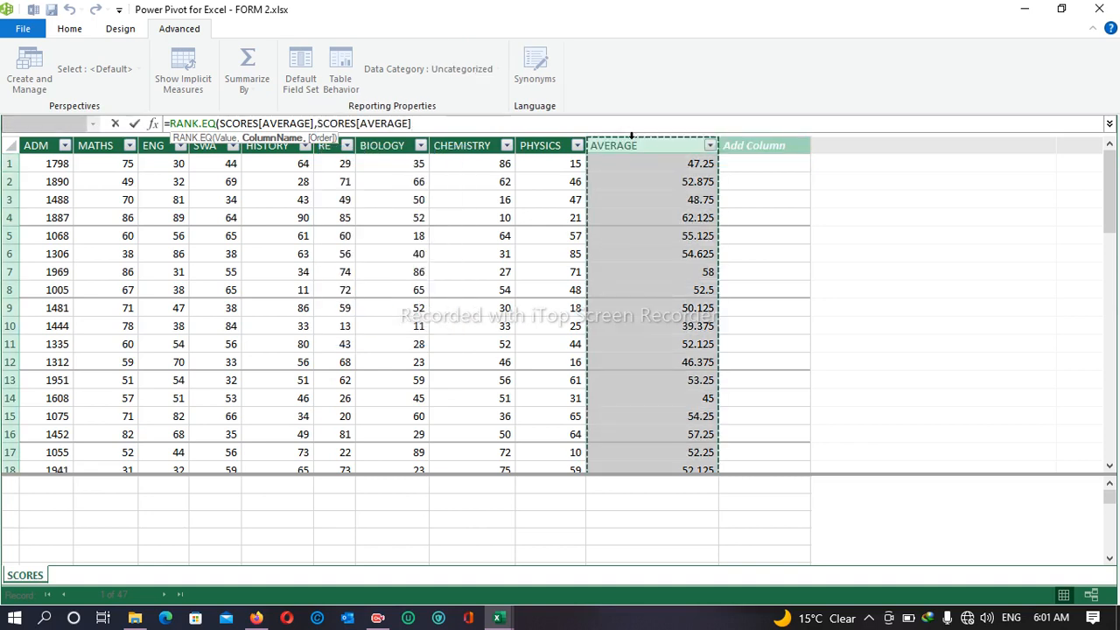
type(")")
type(",")
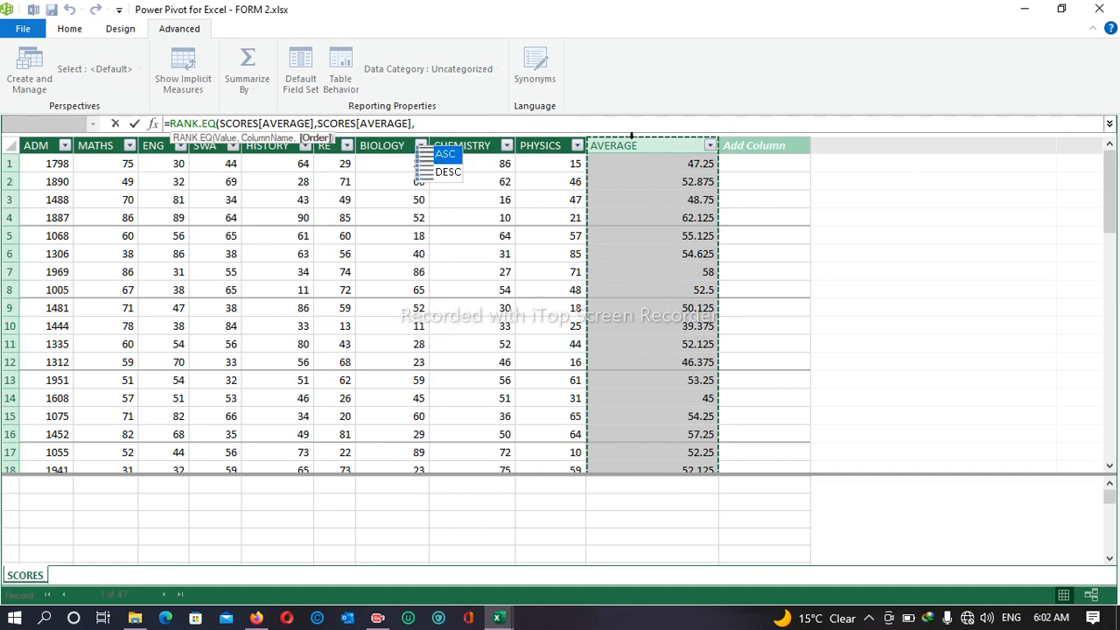
double_click(442, 172)
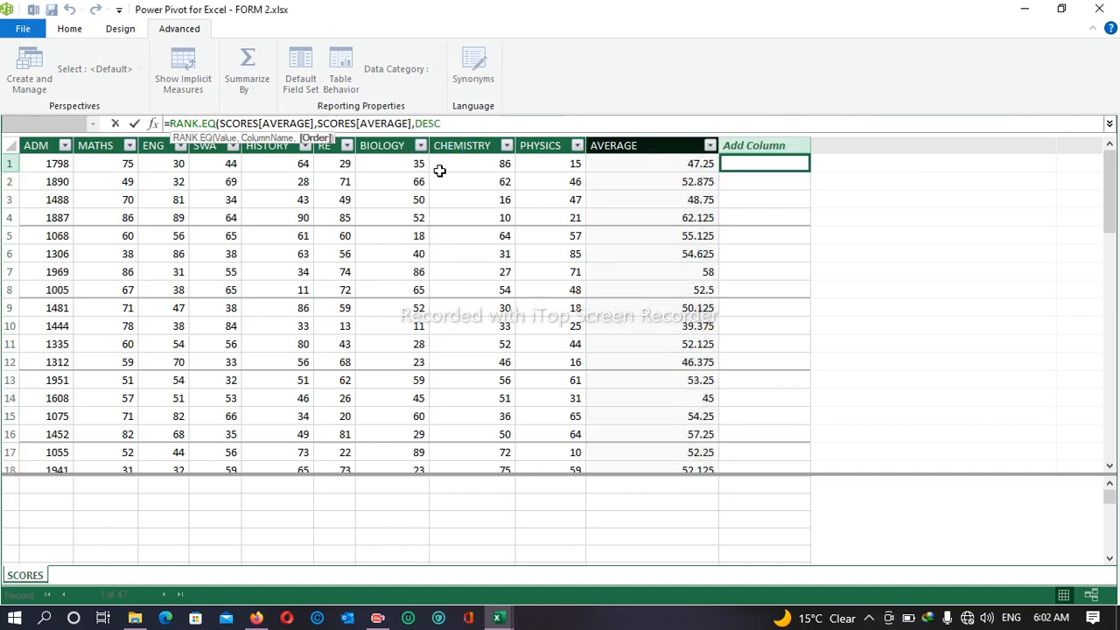
type(")")
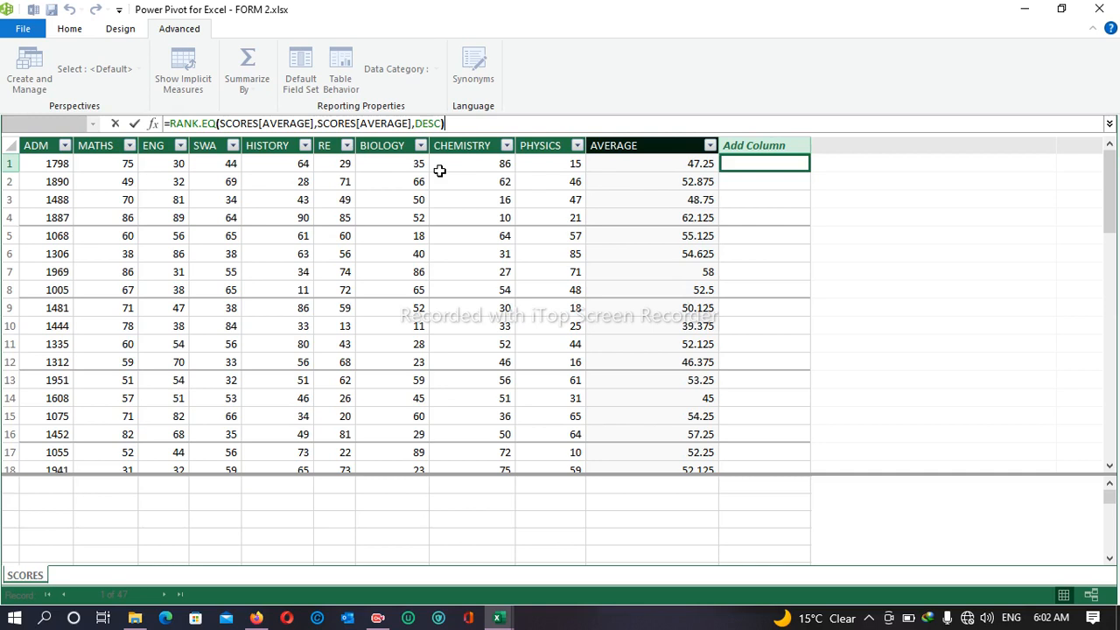
key("Return")
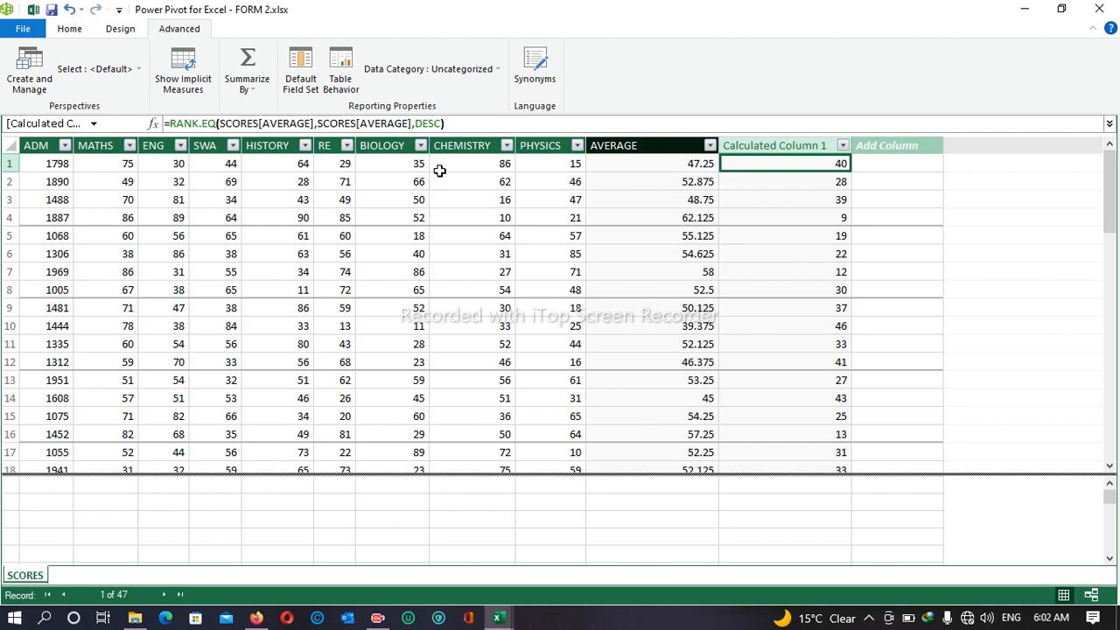
- Sort the SCORES table by the calculated rank column from smallest to largest
left_click(842, 147)
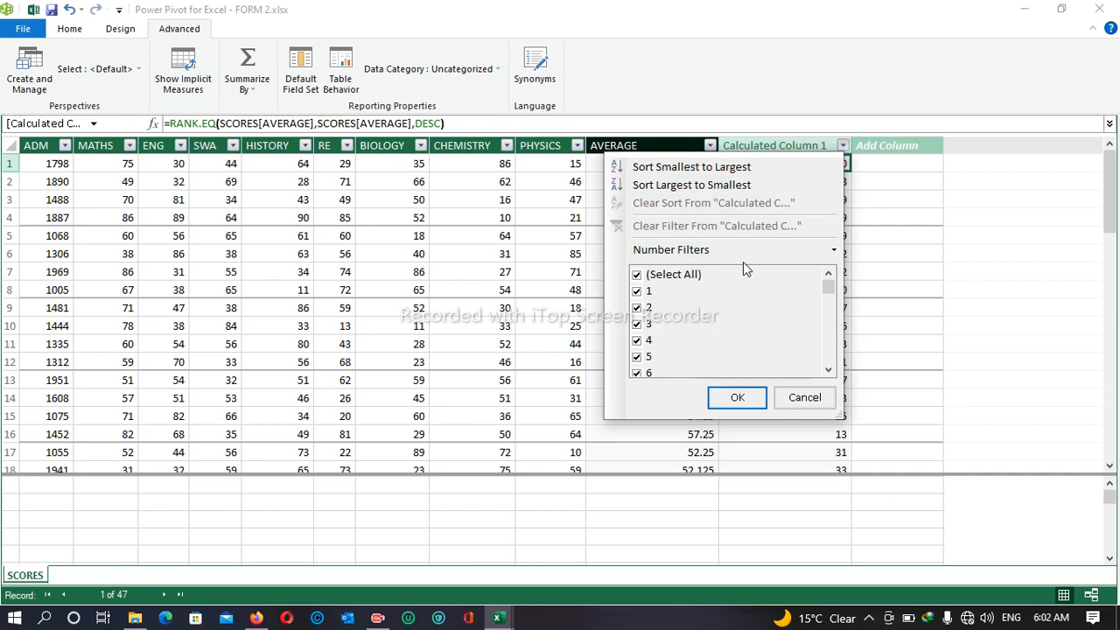
left_click(705, 169)
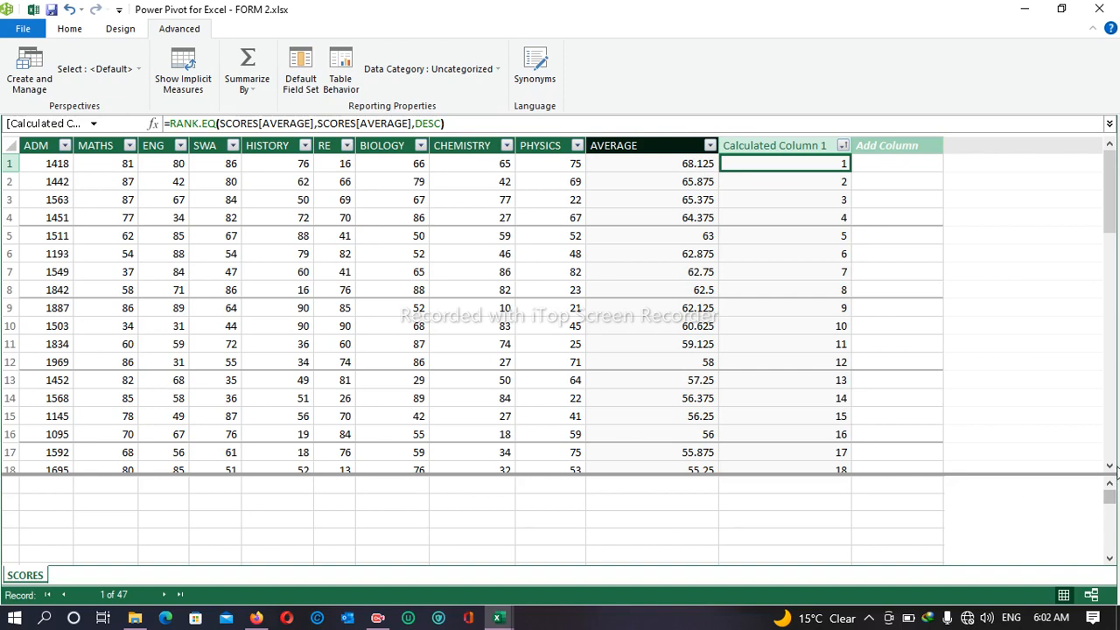
- Examine the sorted ranks against the AVERAGE values down to the last row of SCORES, including how tied averages are ranked
left_click(1109, 466)
left_click(1109, 466)
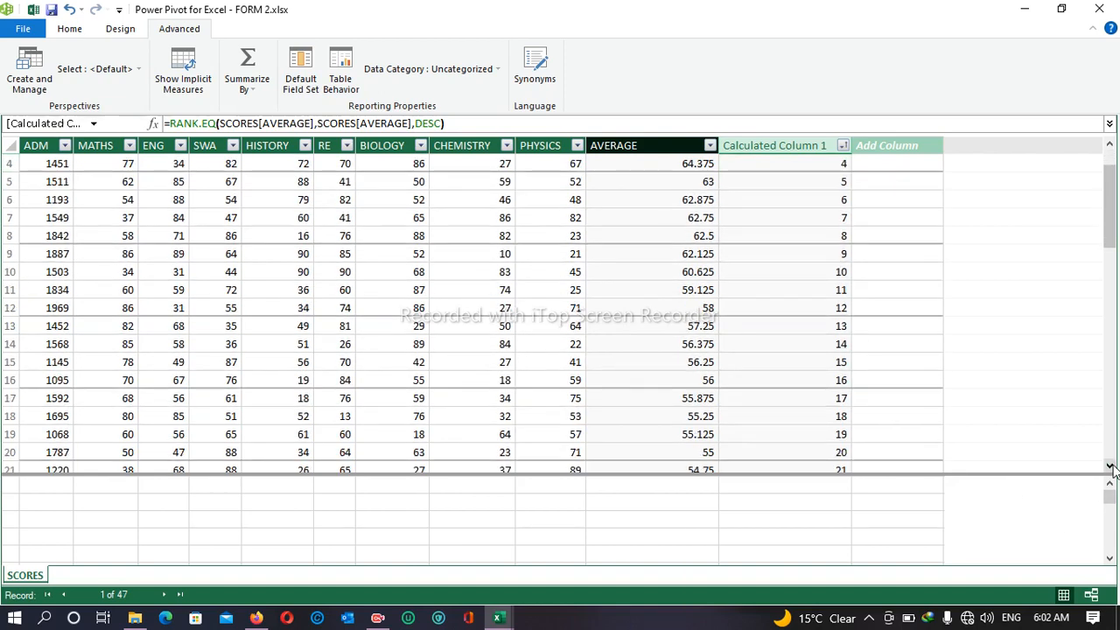
left_click(1109, 466)
left_click(1109, 467)
left_click(1109, 467)
left_click(1109, 467)
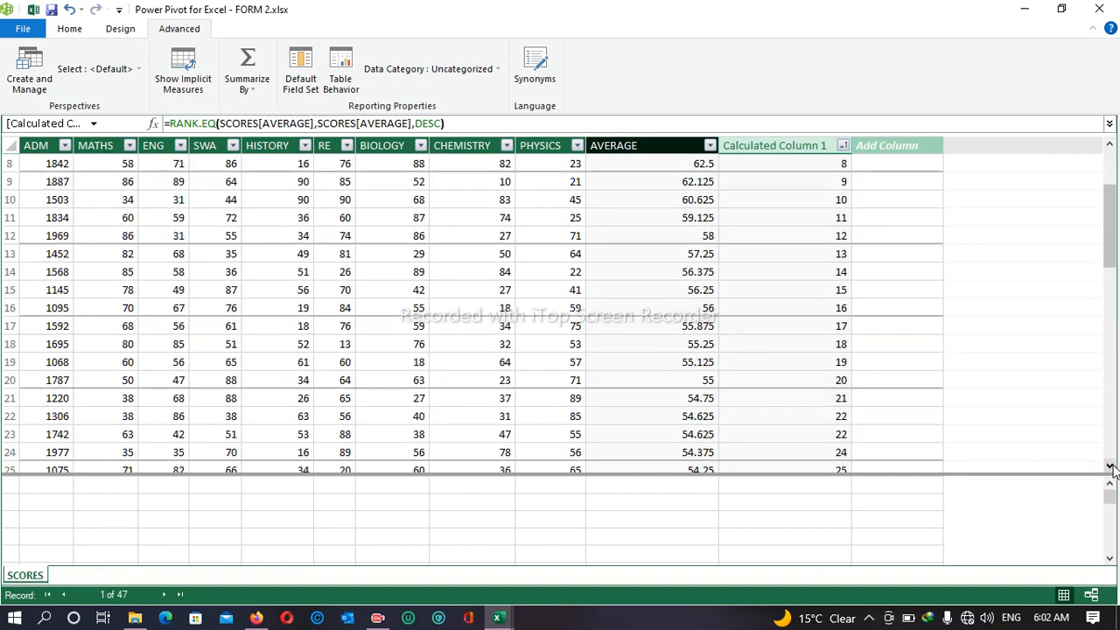
left_click(1109, 466)
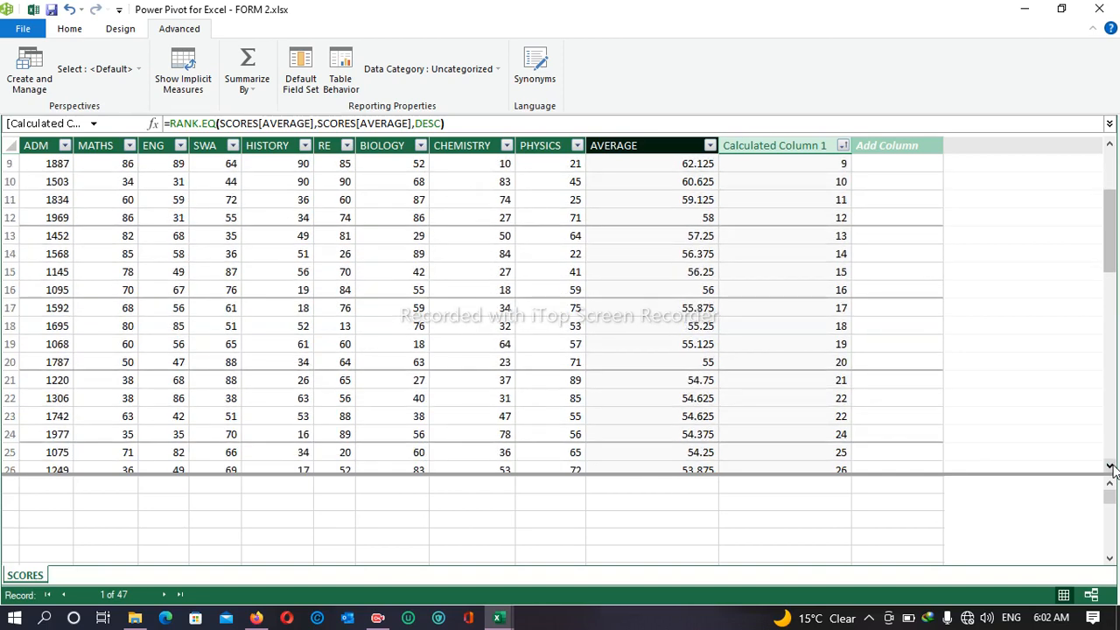
left_click(1109, 466)
left_click(1109, 466)
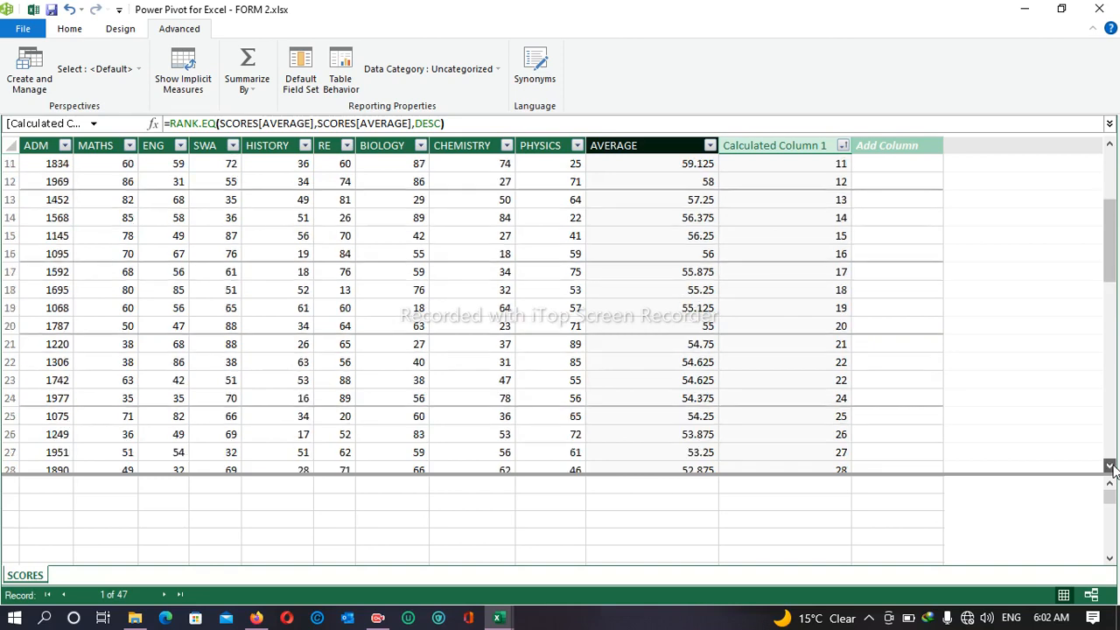
left_click(1109, 466)
left_click(1109, 466)
left_click(1110, 466)
left_click(1109, 467)
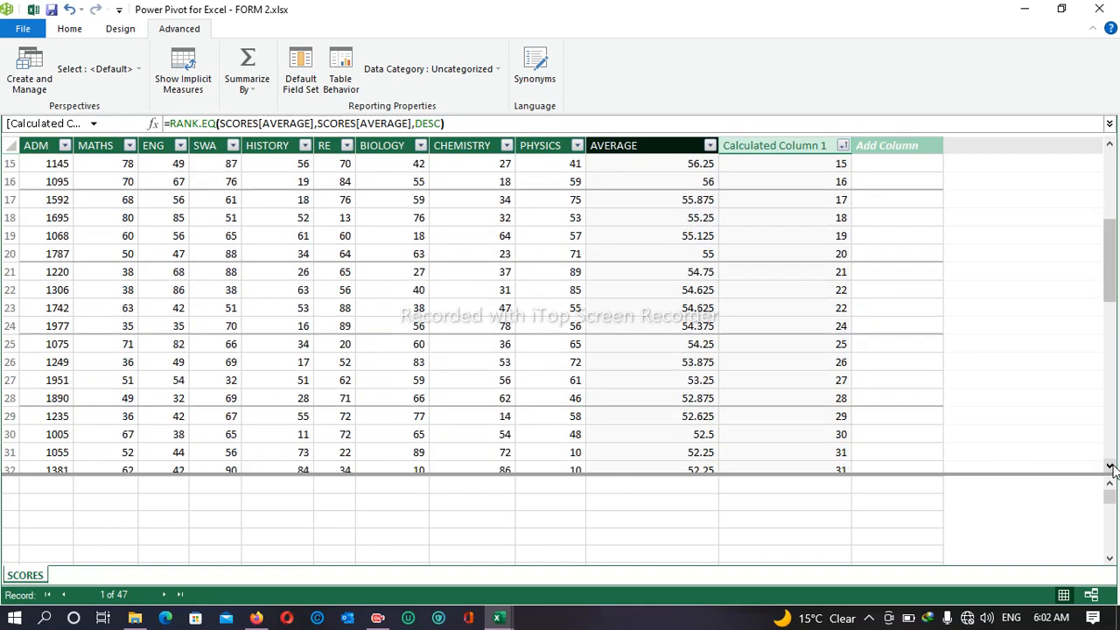
left_click(1109, 467)
left_click(1109, 466)
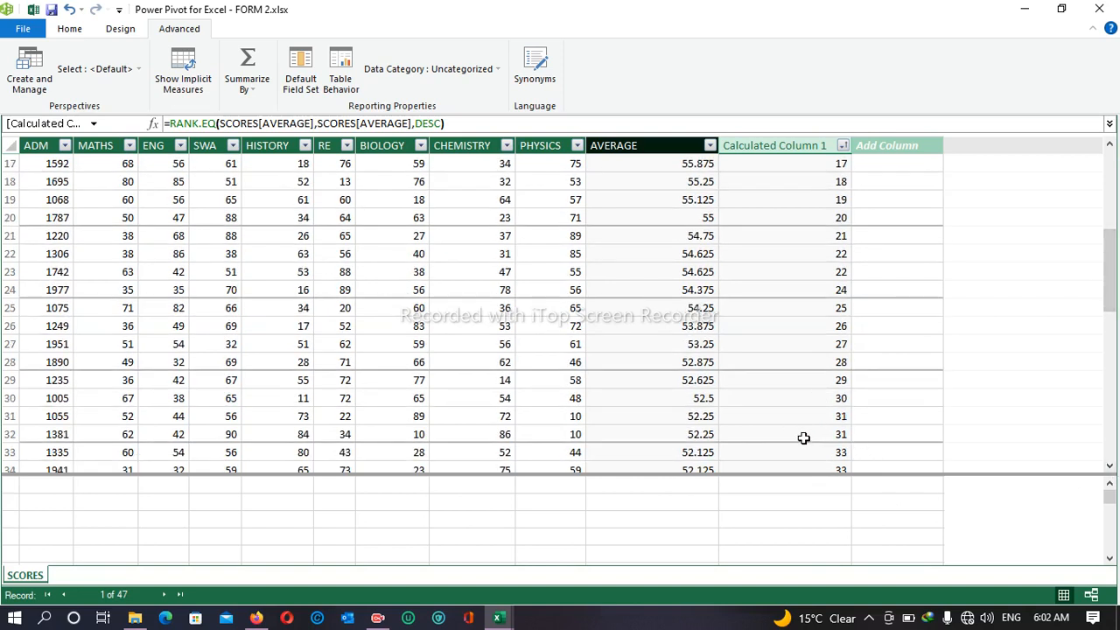
left_click(1110, 466)
left_click(1109, 466)
left_click(1110, 466)
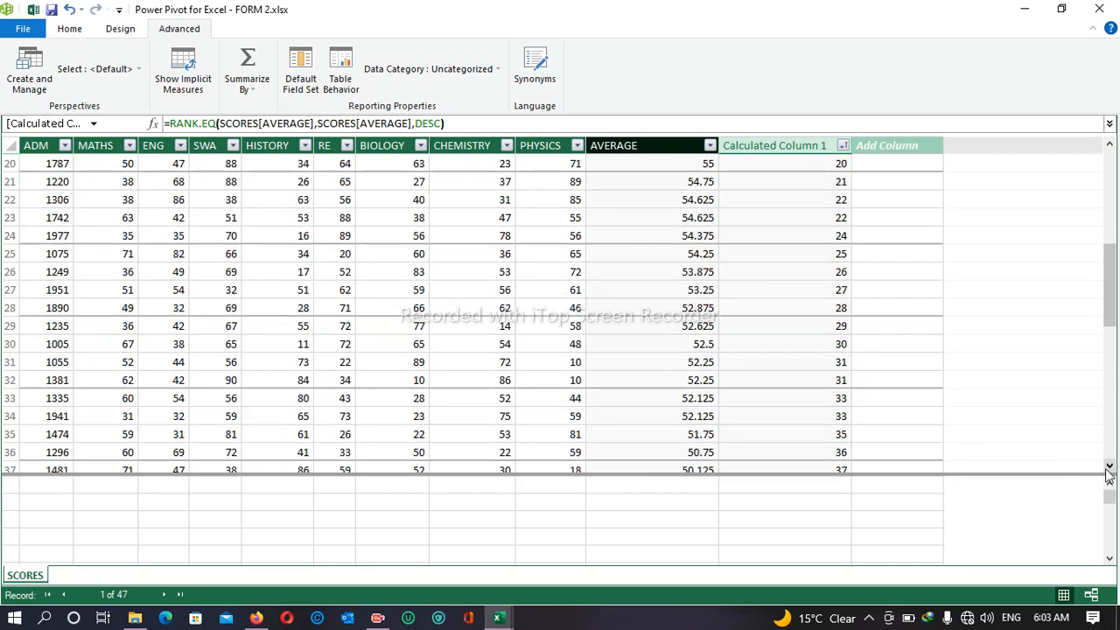
left_click(1106, 470)
left_click(1106, 470)
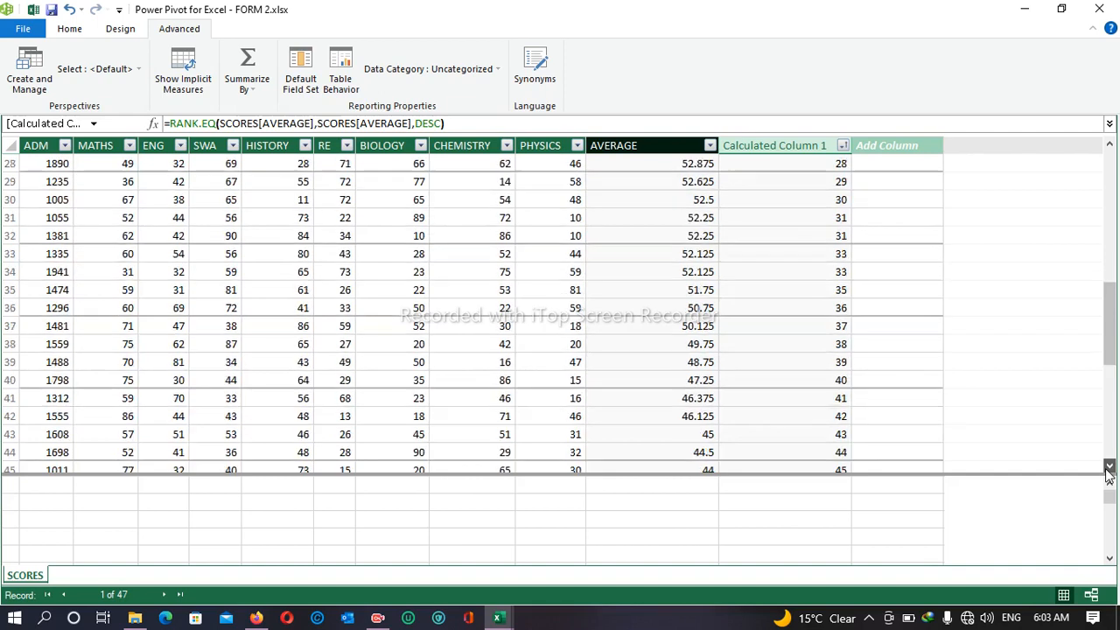
left_click(1108, 467)
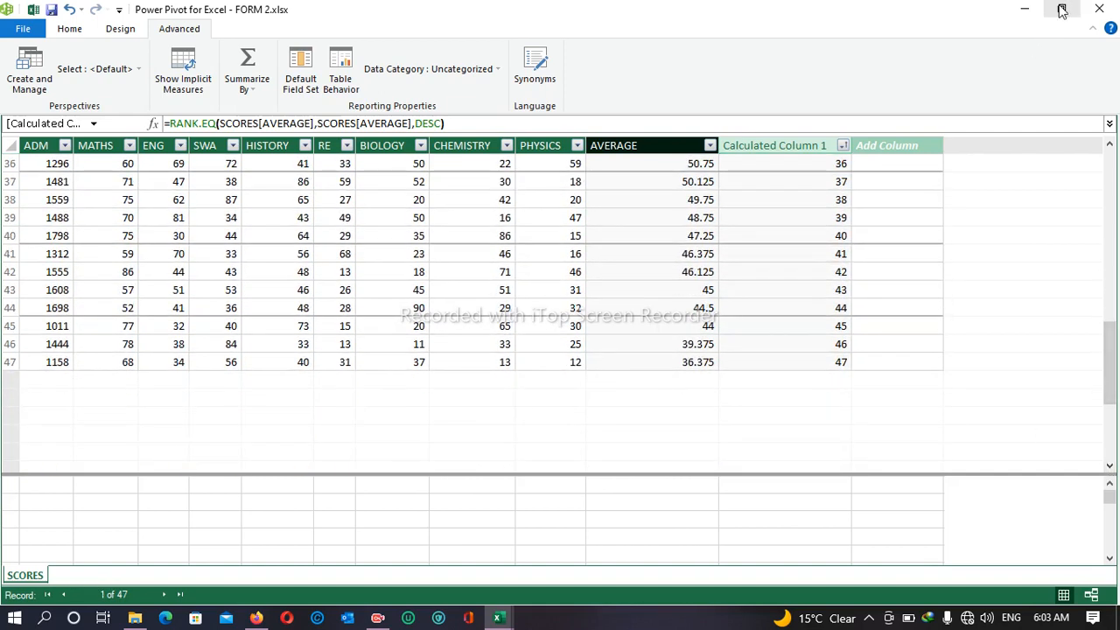
- Switch to the FORM 2 workbook in Excel and add the table on the CLASS sheet to the data model
mouse_move(497, 618)
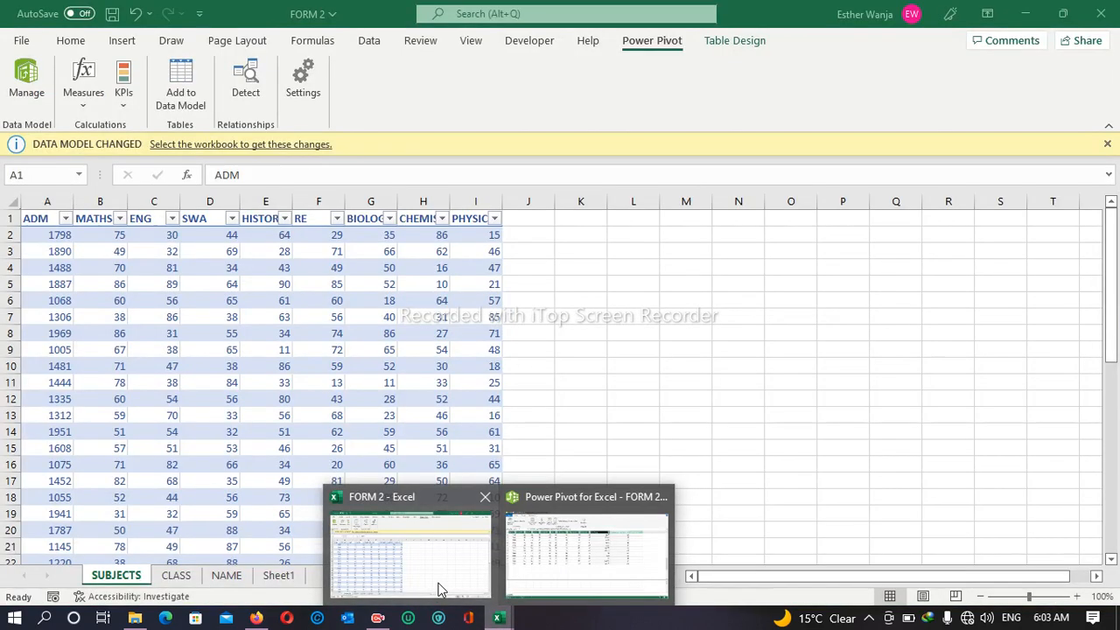
left_click(441, 589)
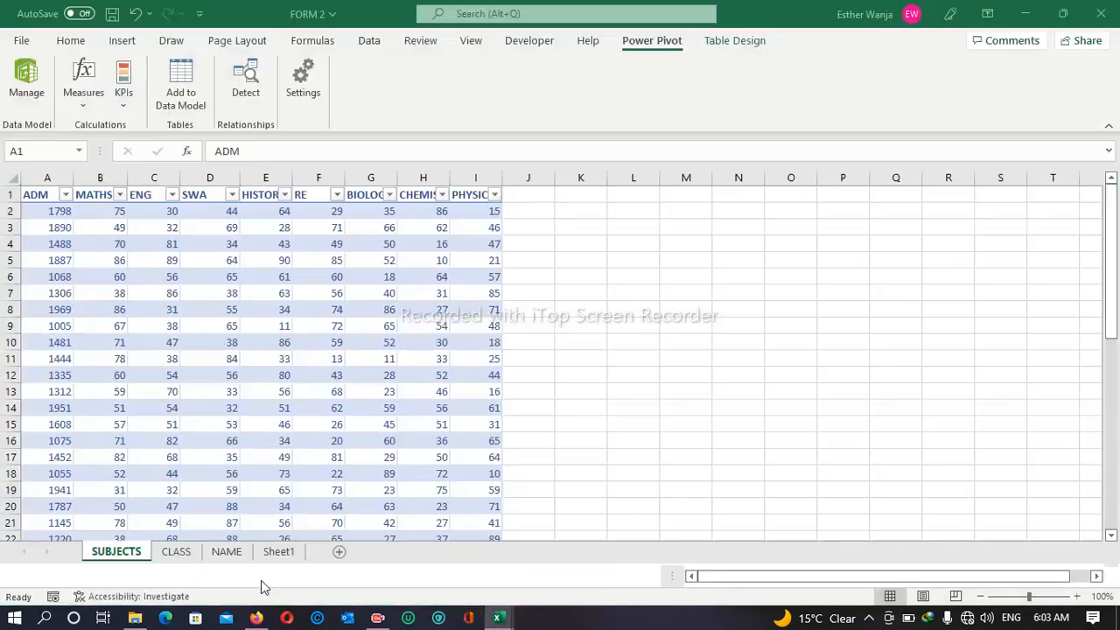
left_click(184, 581)
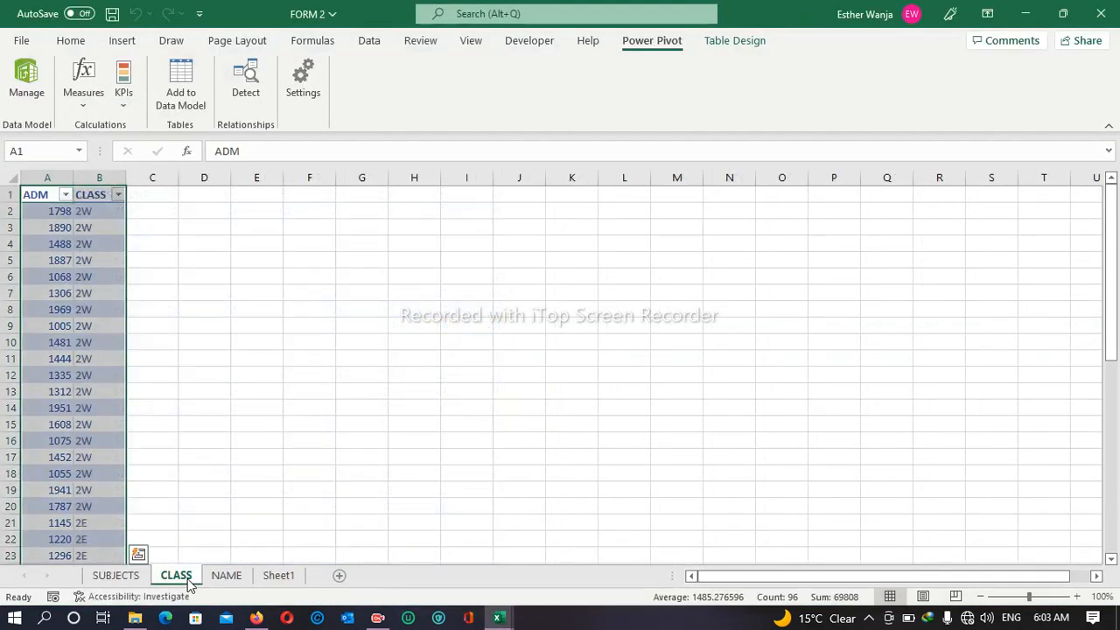
left_click(37, 193)
left_click(183, 104)
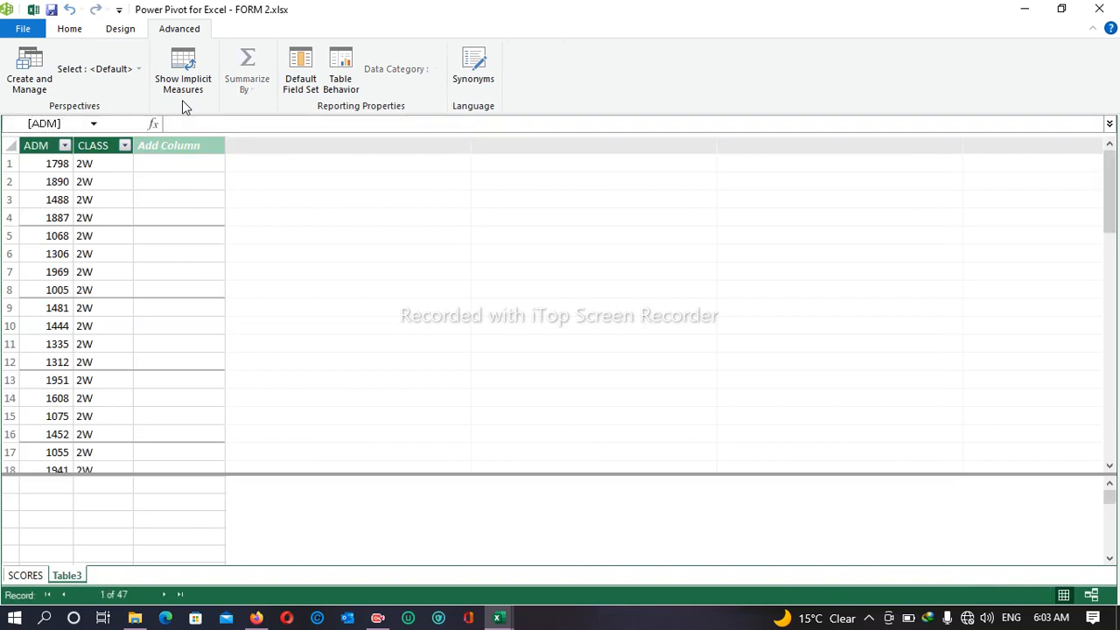
- Rename the newly added Table3 as CLASS and sort it by ADM from smallest to largest
right_click(73, 577)
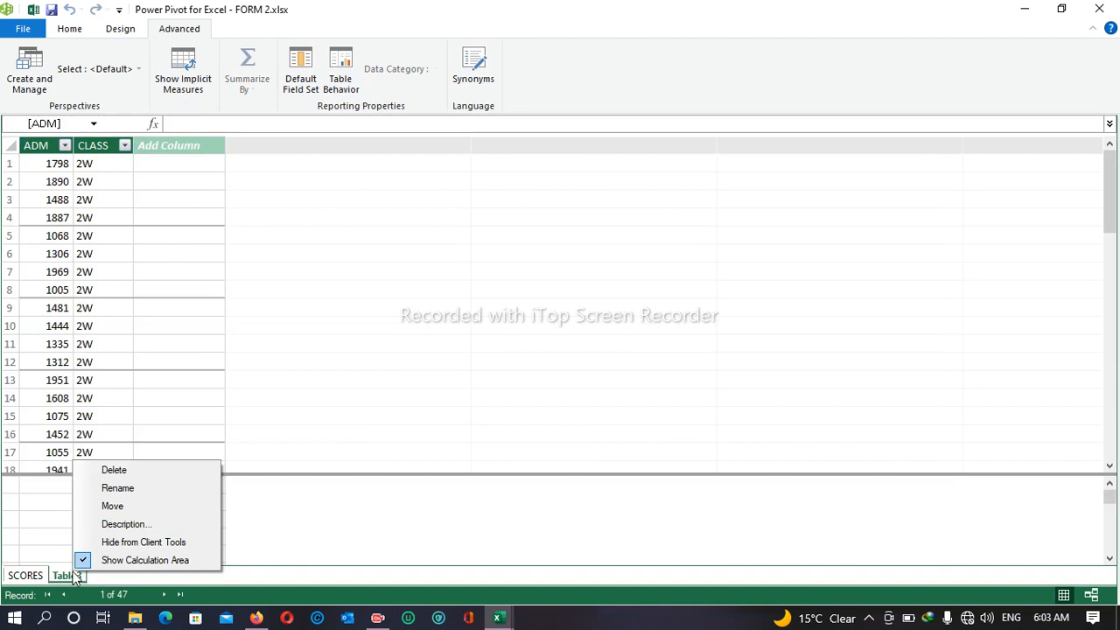
left_click(157, 489)
type("C")
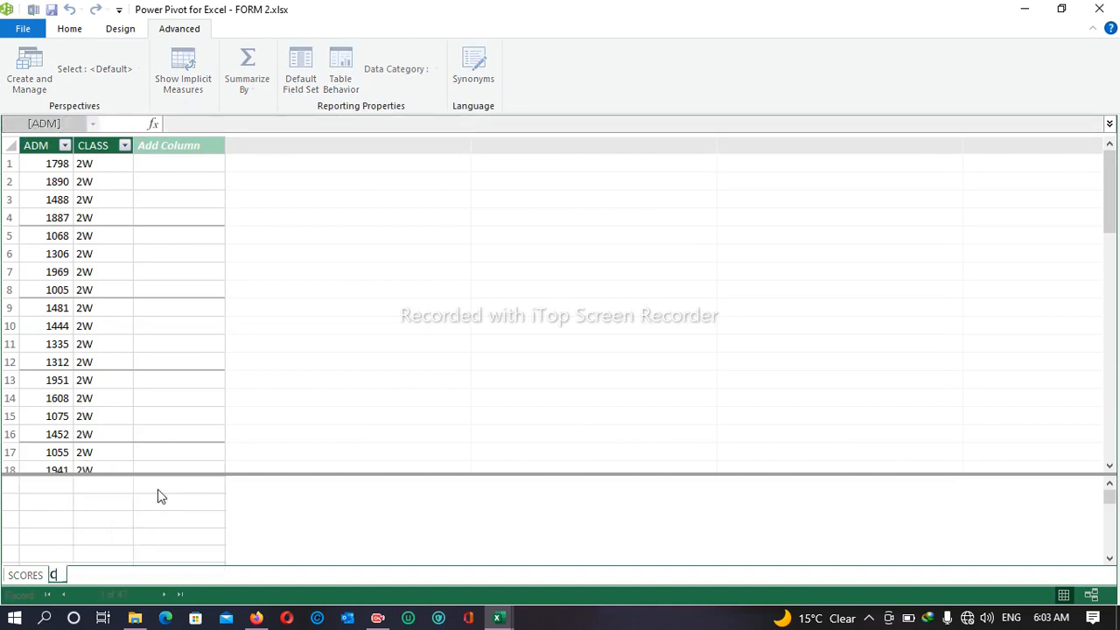
type("LASS")
key("Return")
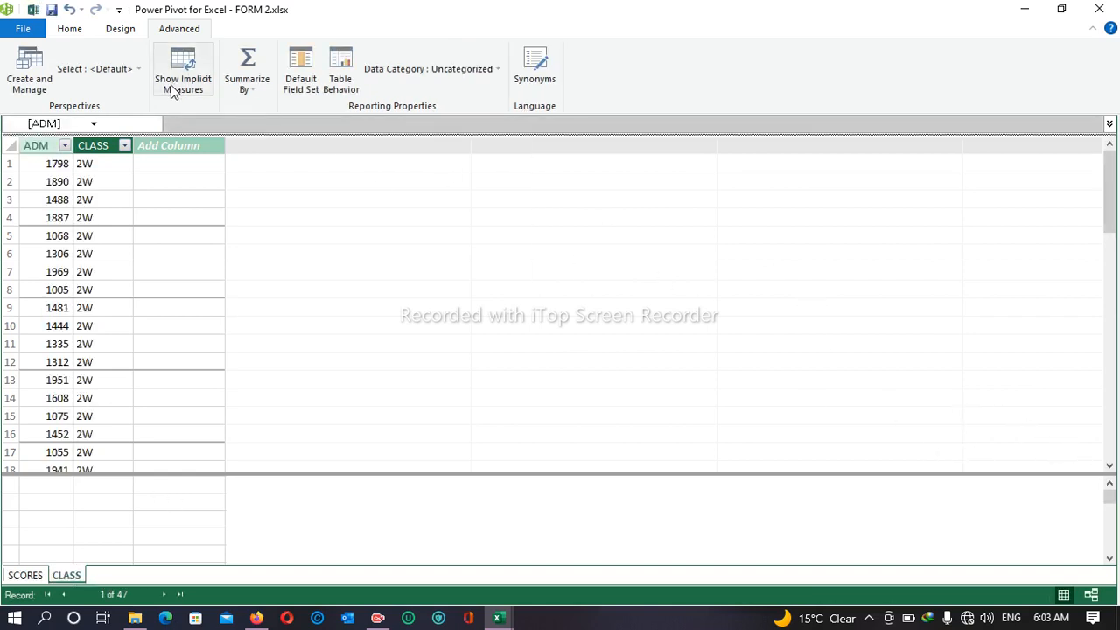
left_click(63, 147)
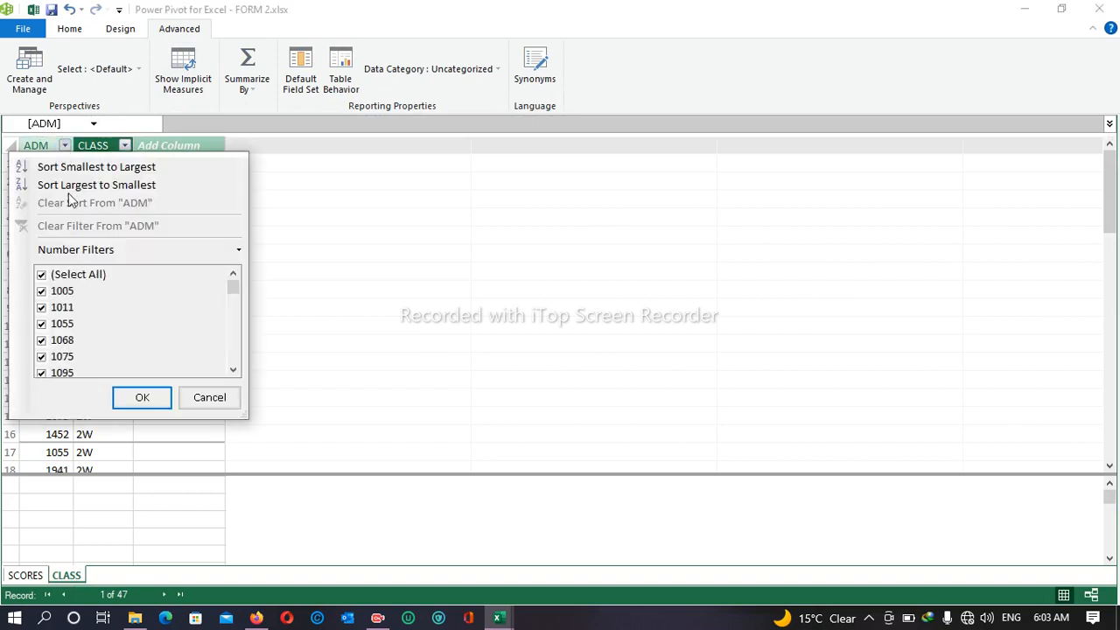
left_click(49, 168)
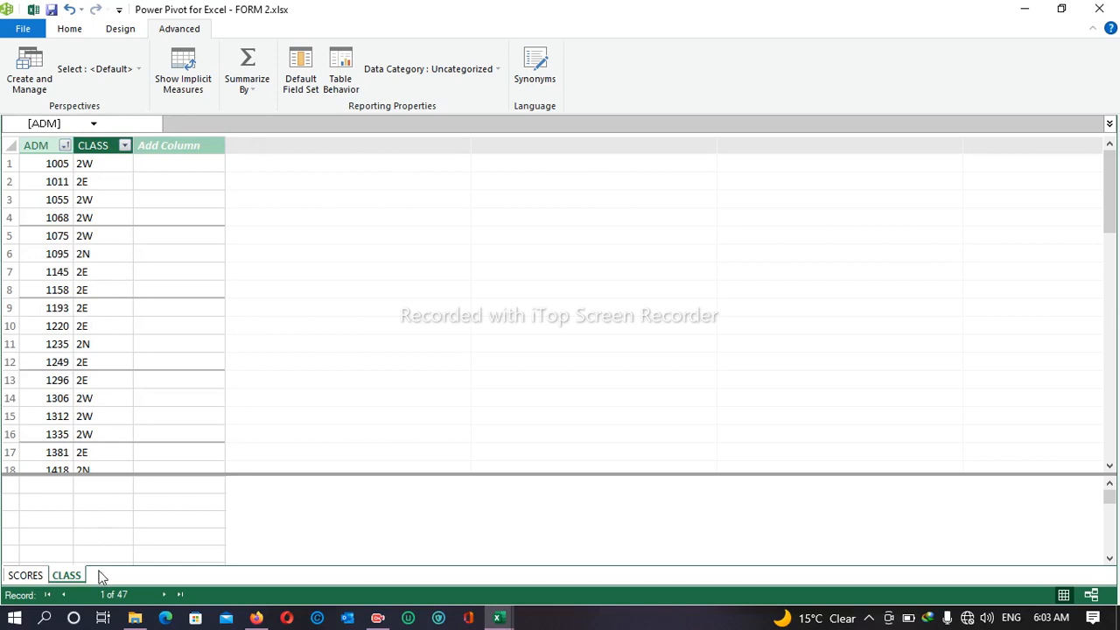
- Switch to the FORM 2 workbook in Excel and add the ADM, NAME and AGE table on the NAME sheet to the data model
mouse_move(497, 613)
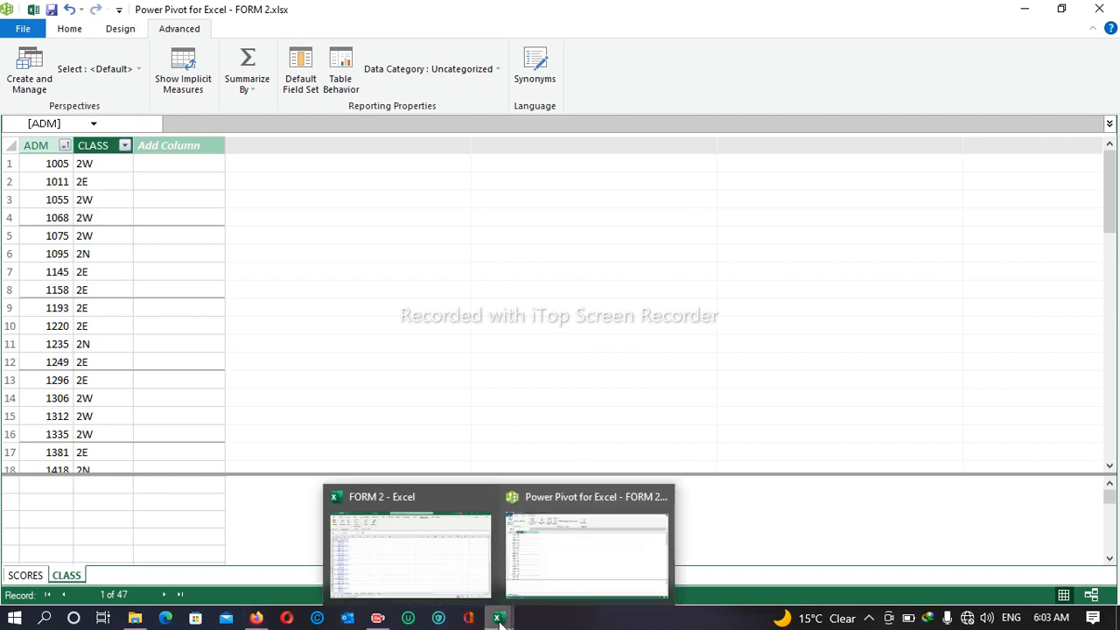
left_click(414, 539)
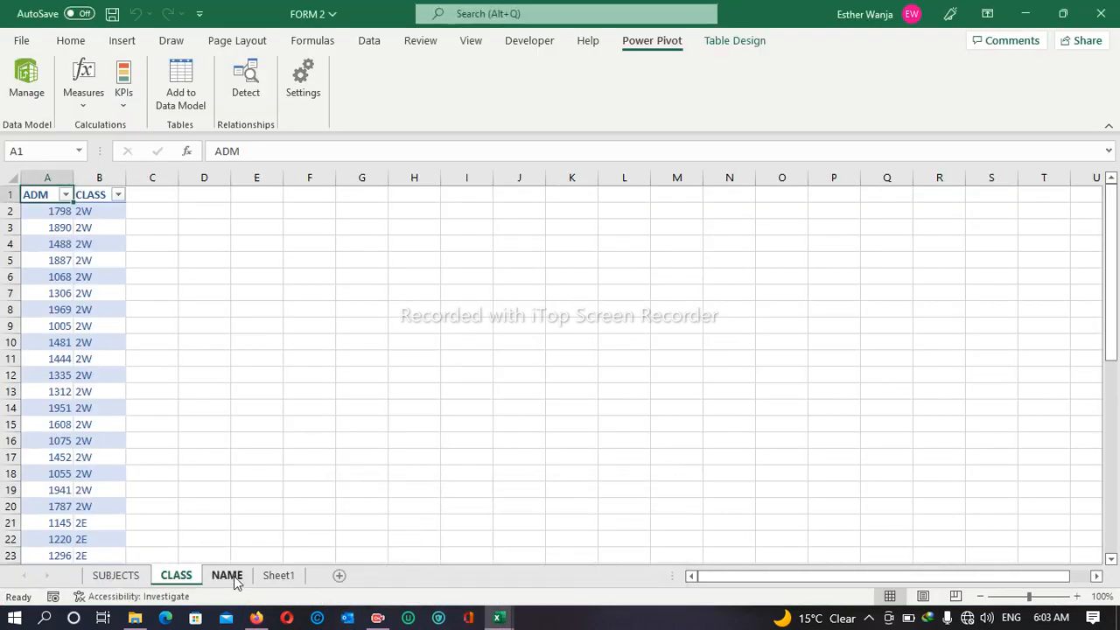
left_click(232, 578)
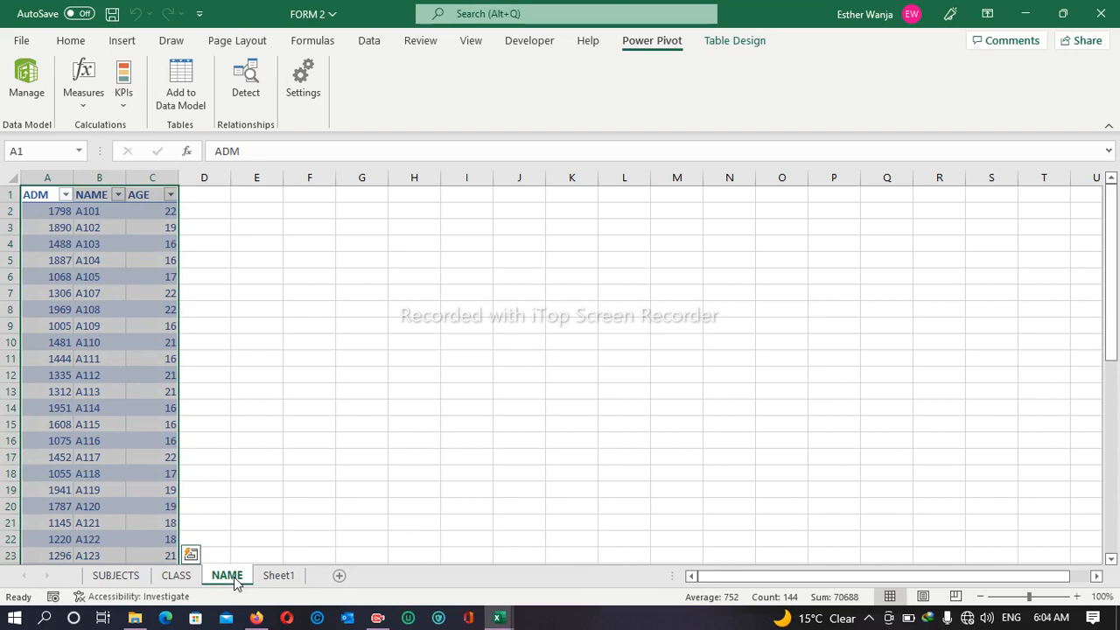
left_click(219, 457)
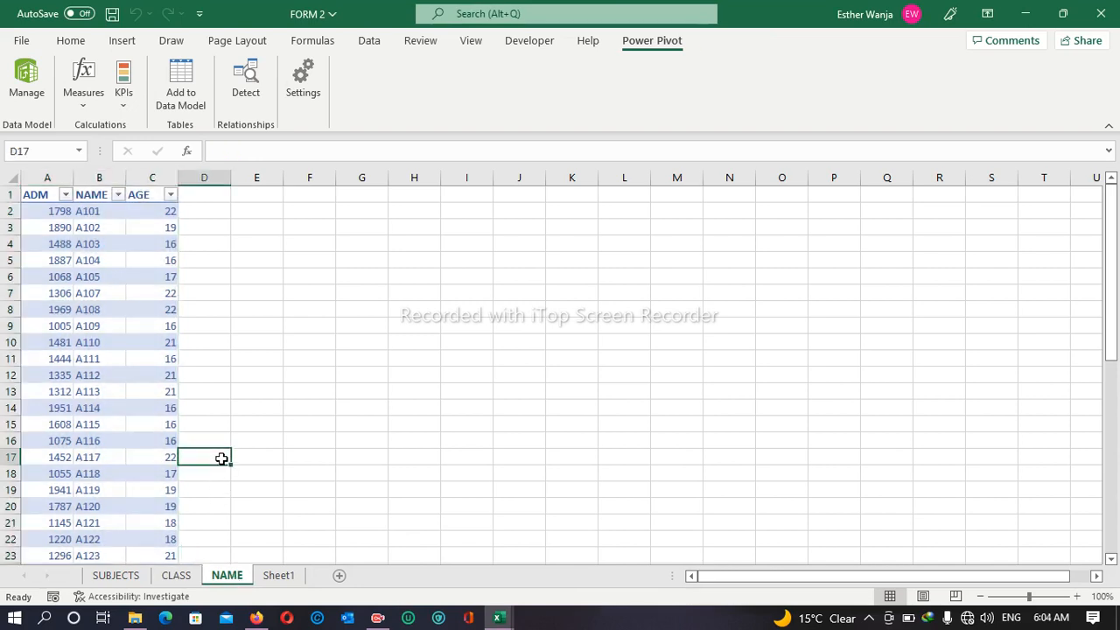
left_click(52, 196)
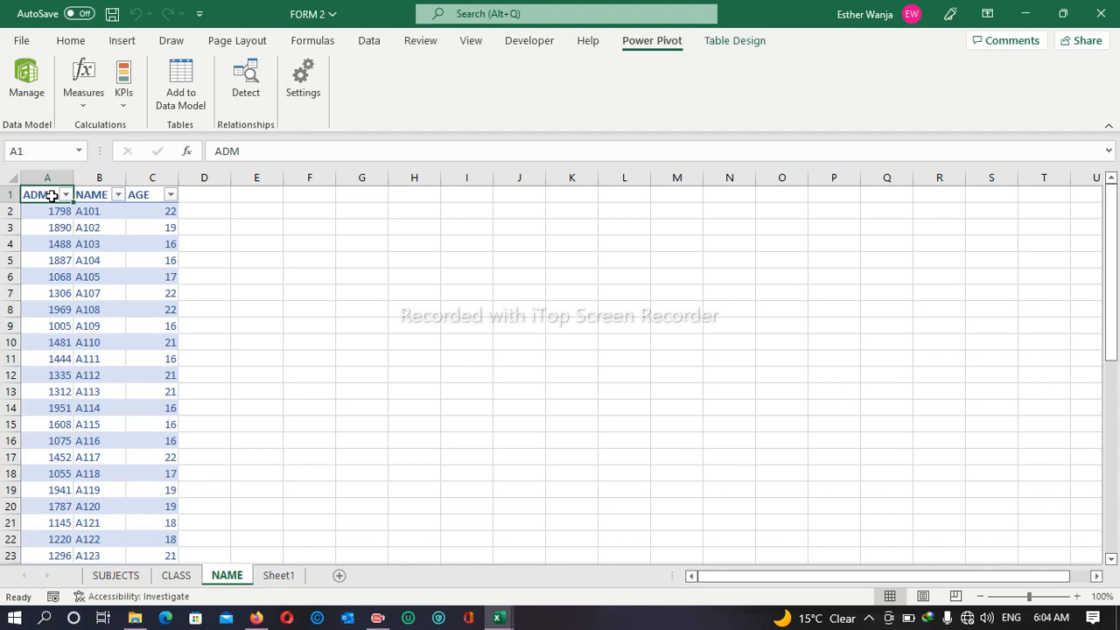
left_click(179, 92)
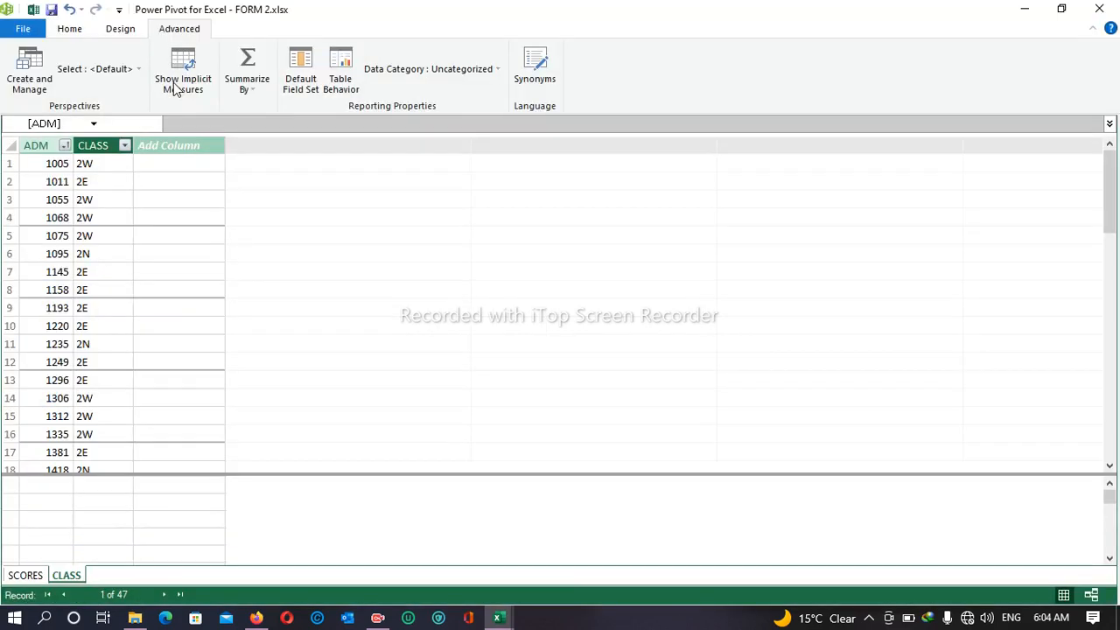
left_click(234, 121)
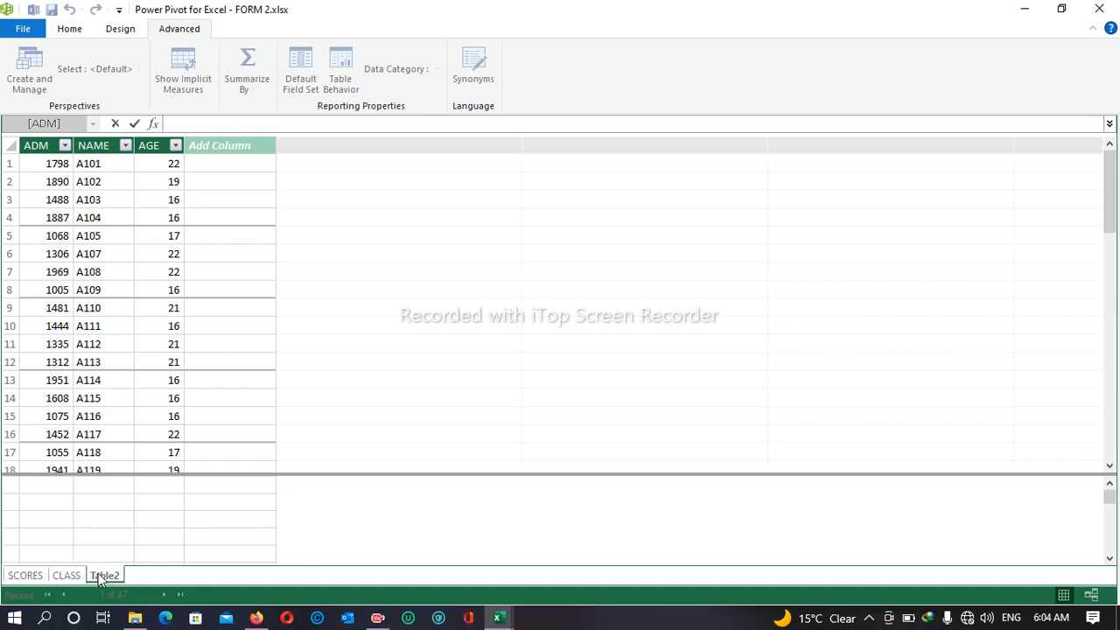
- Rename the Table2 data model table as PD
left_click(145, 450)
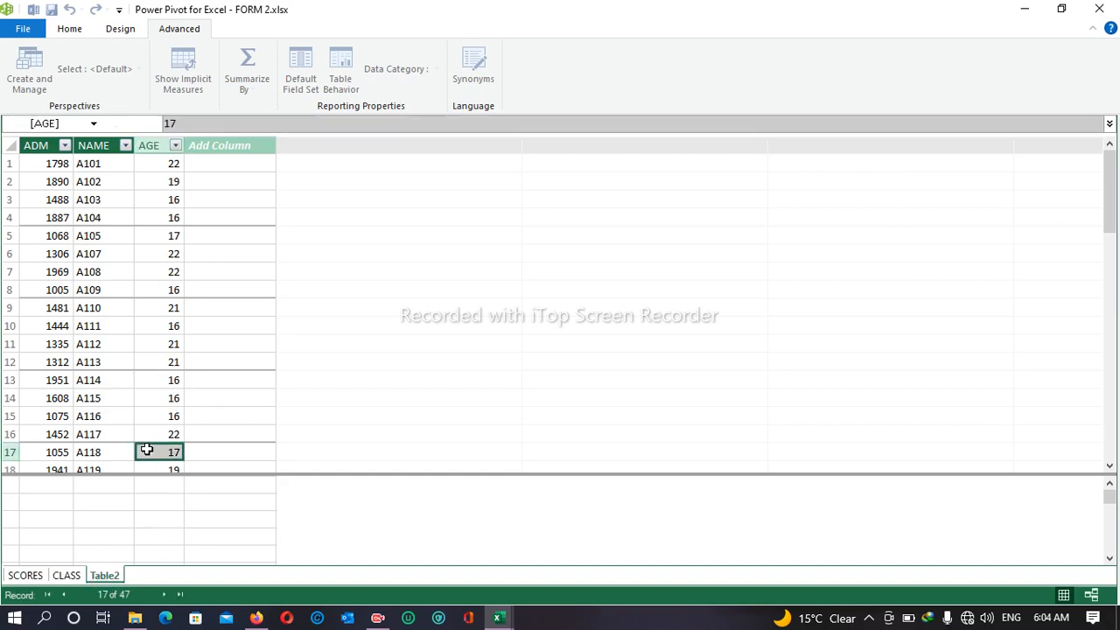
right_click(103, 577)
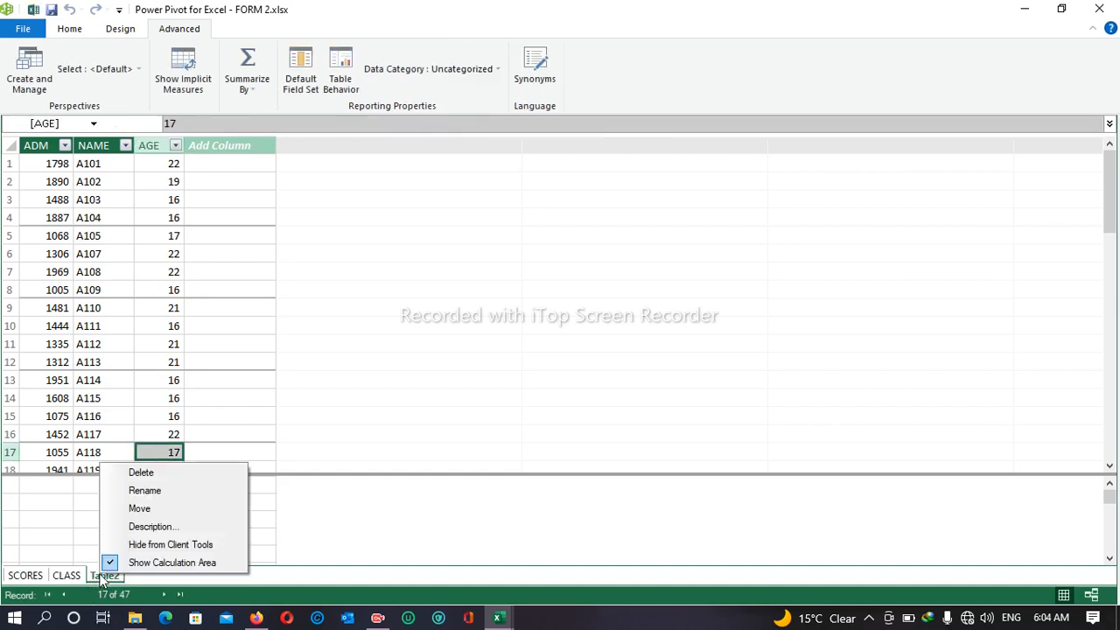
left_click(180, 492)
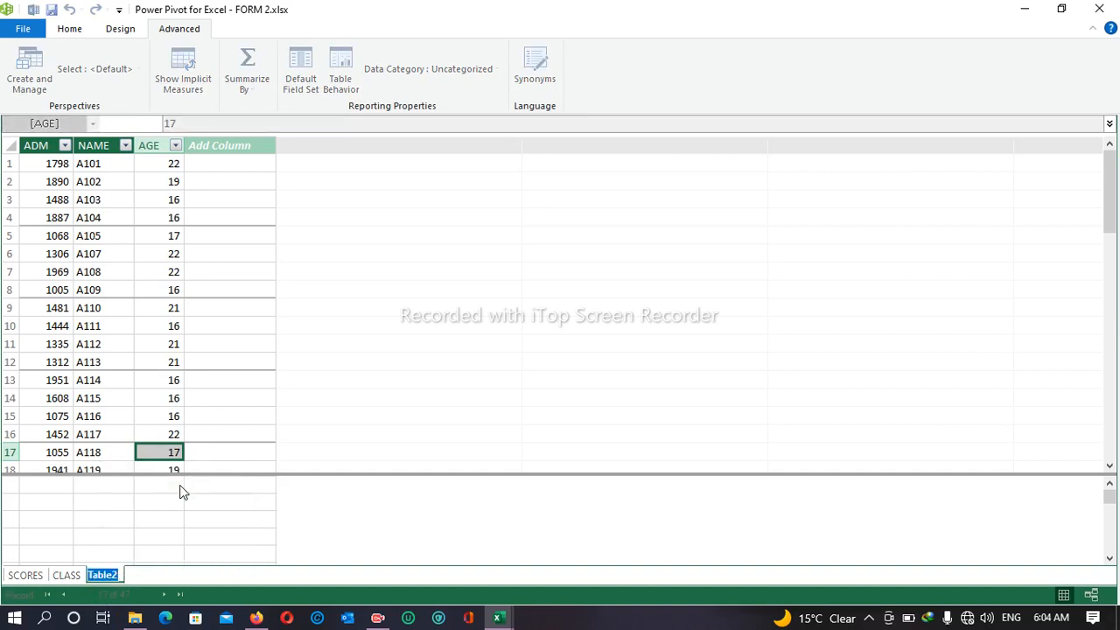
type("PD")
key("Return")
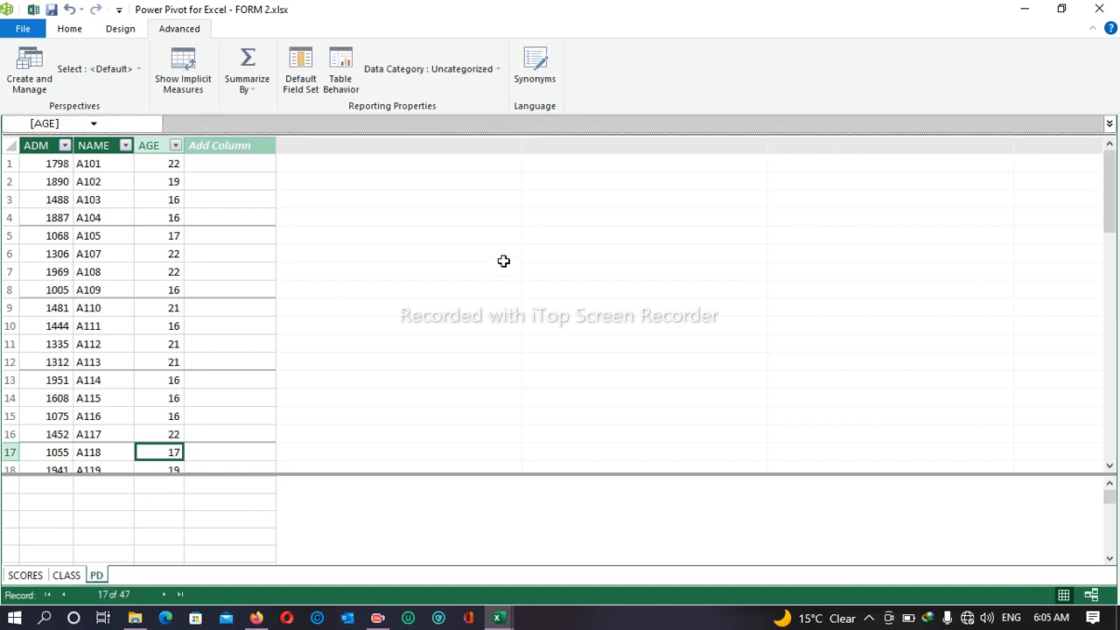
- Switch to the FORM 2 workbook in Excel and rename Sheet1 as DASHBOARD
left_click(1020, 8)
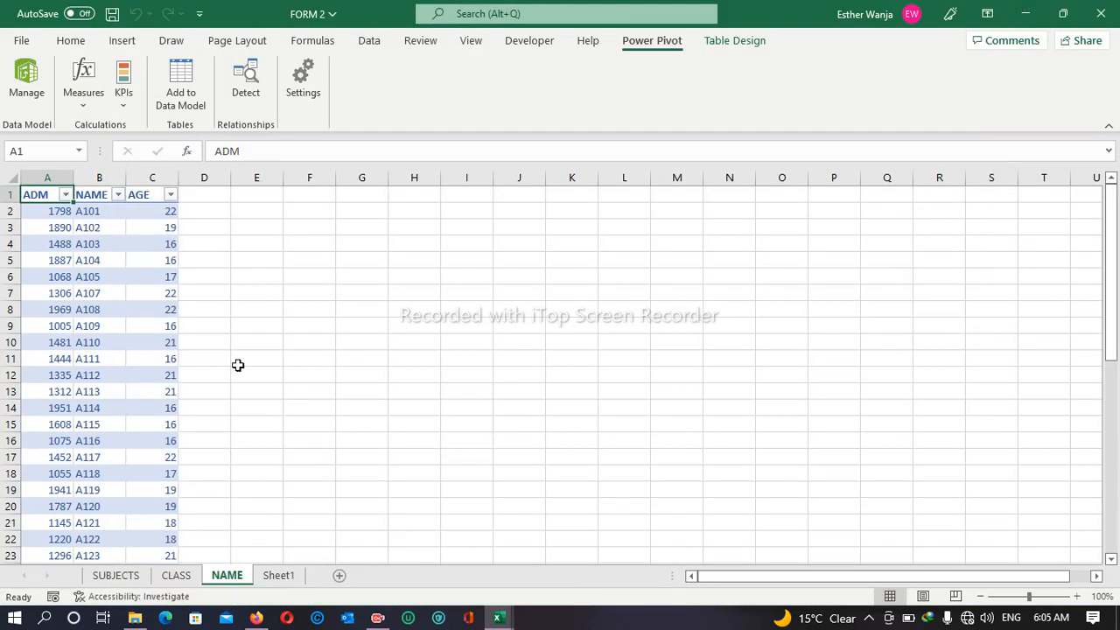
left_click(279, 576)
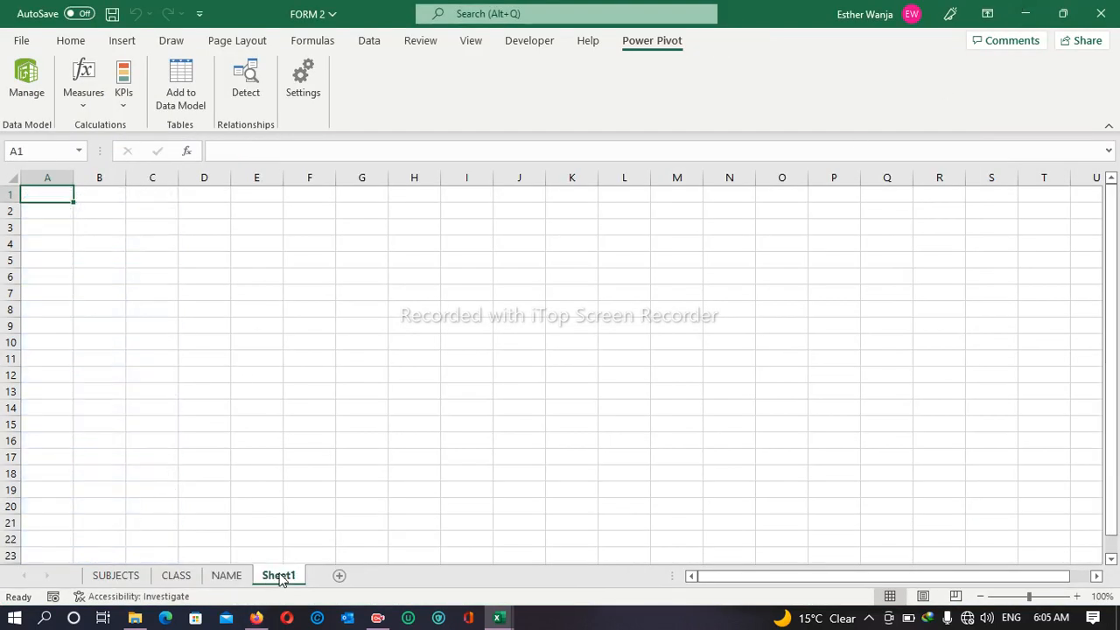
right_click(279, 579)
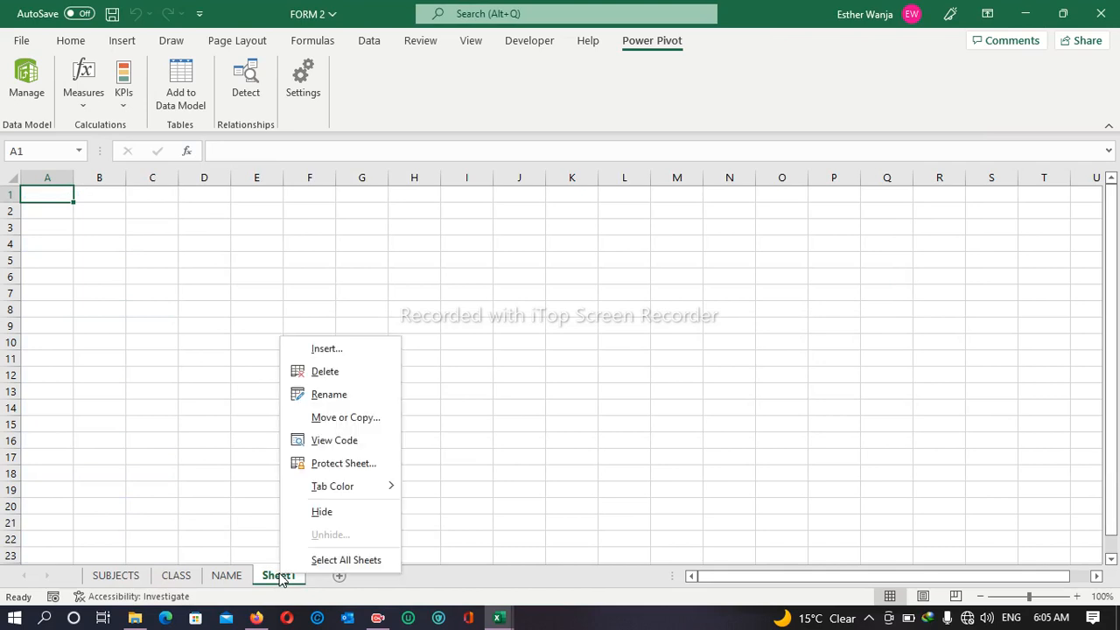
left_click(329, 394)
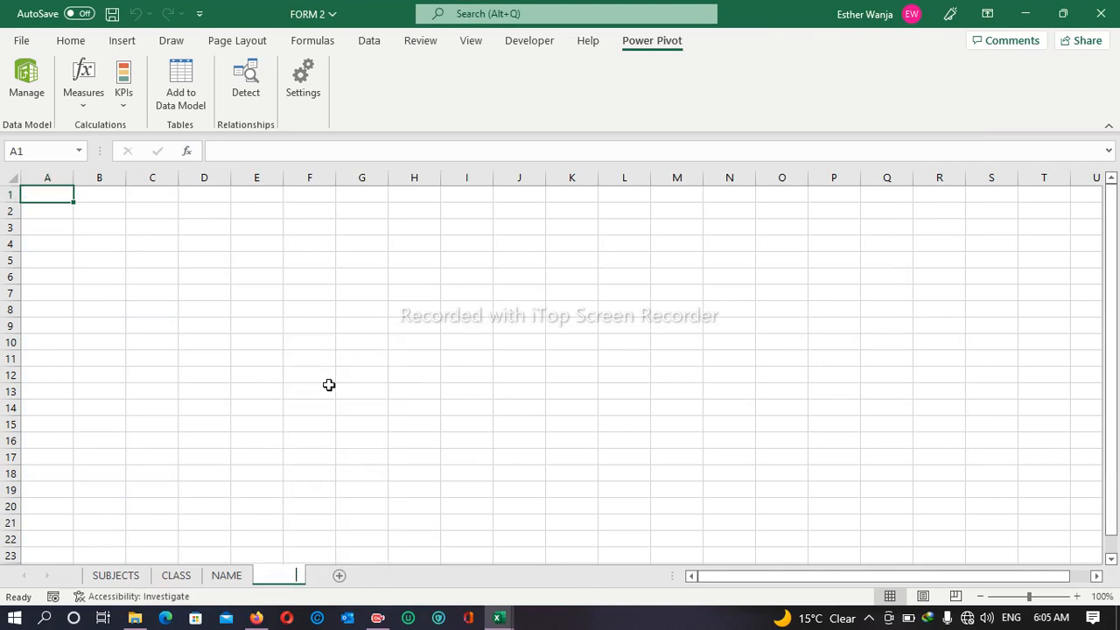
type("DASH")
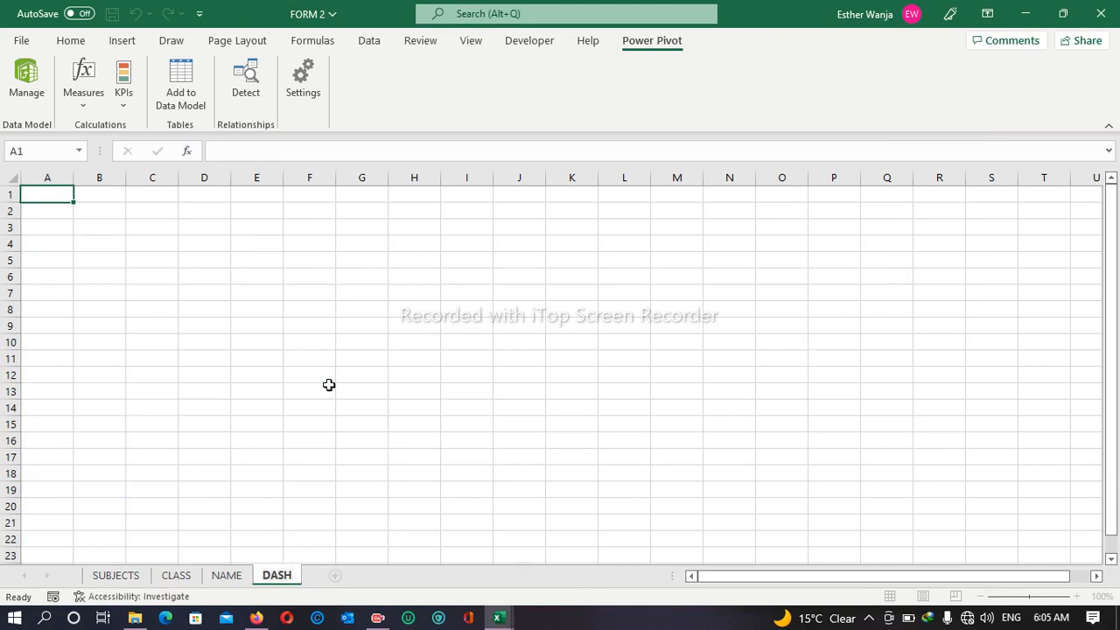
type("BOARD")
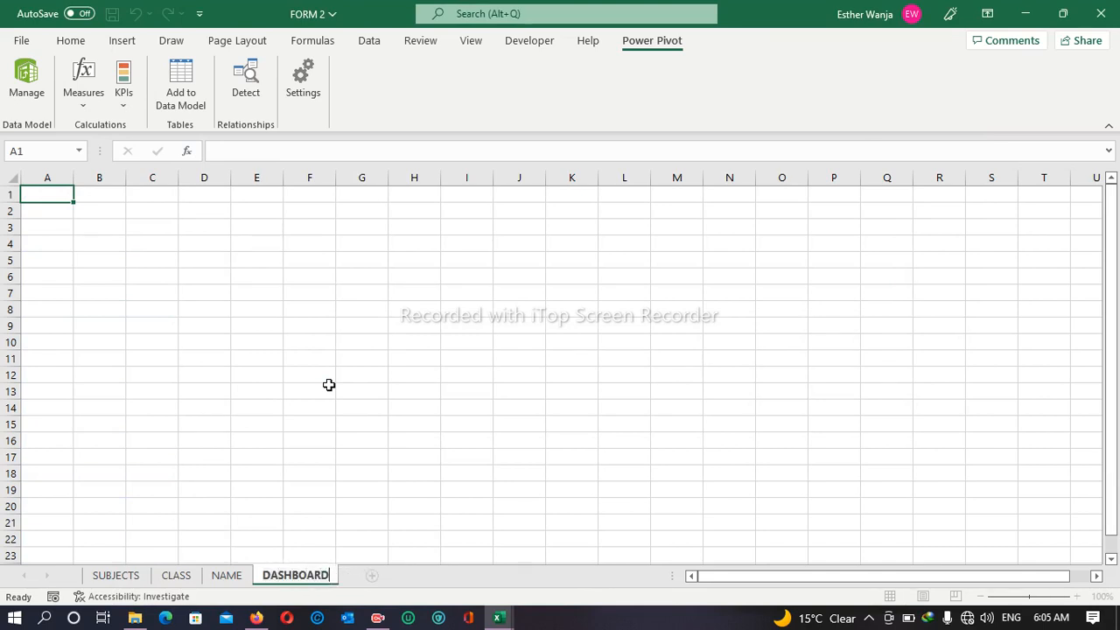
- Add a new worksheet after DASHBOARD, name it TABLES AND CHARTS, and select its cell A1
left_click(371, 576)
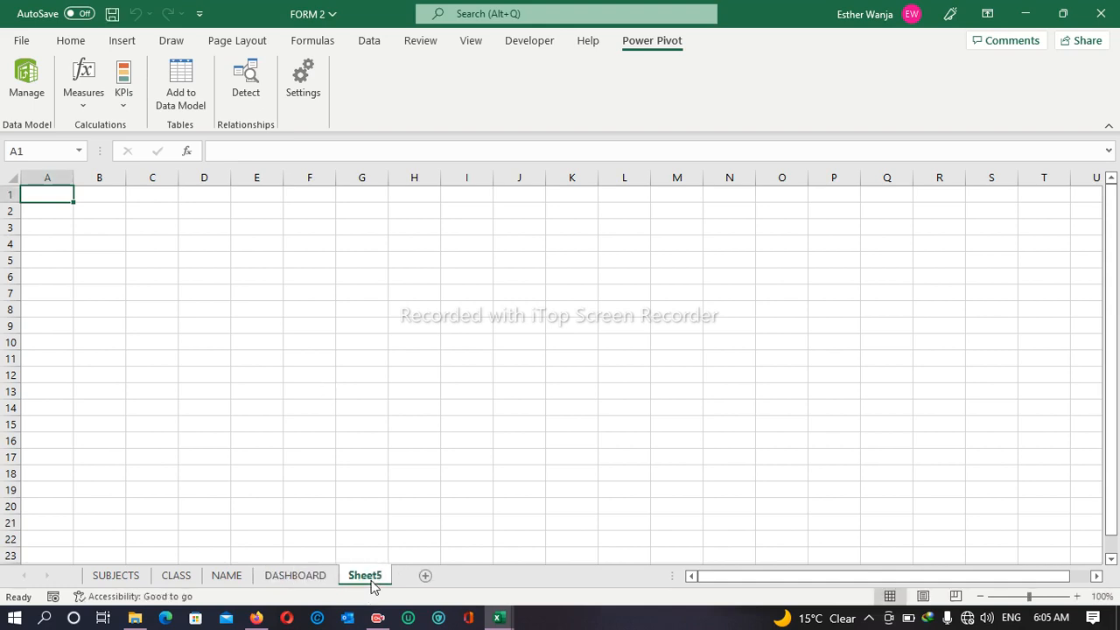
right_click(373, 582)
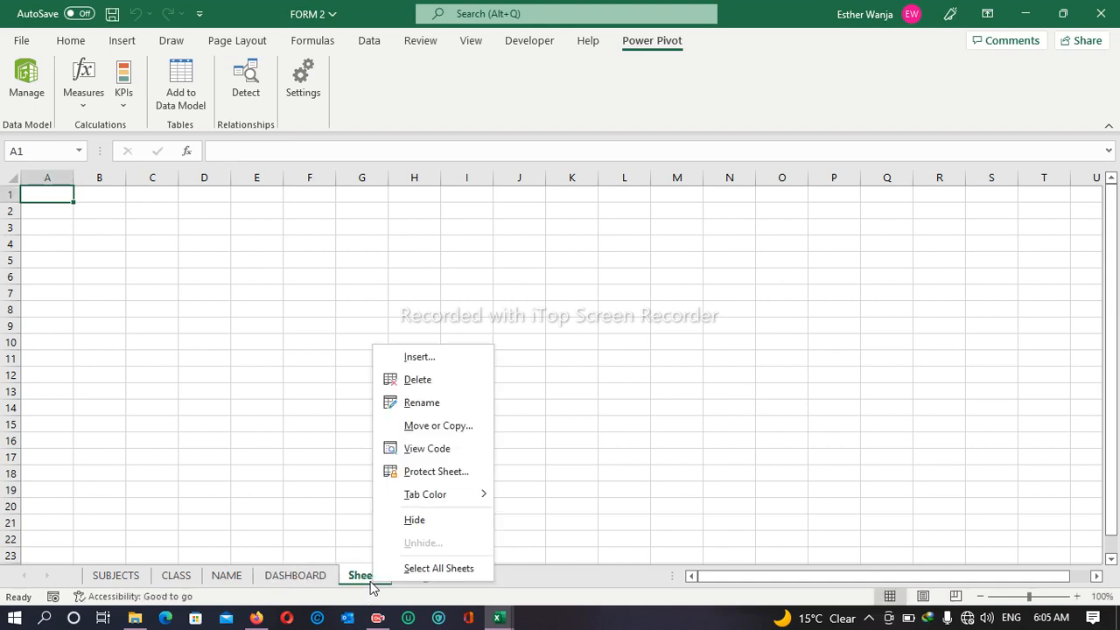
left_click(419, 402)
type("T")
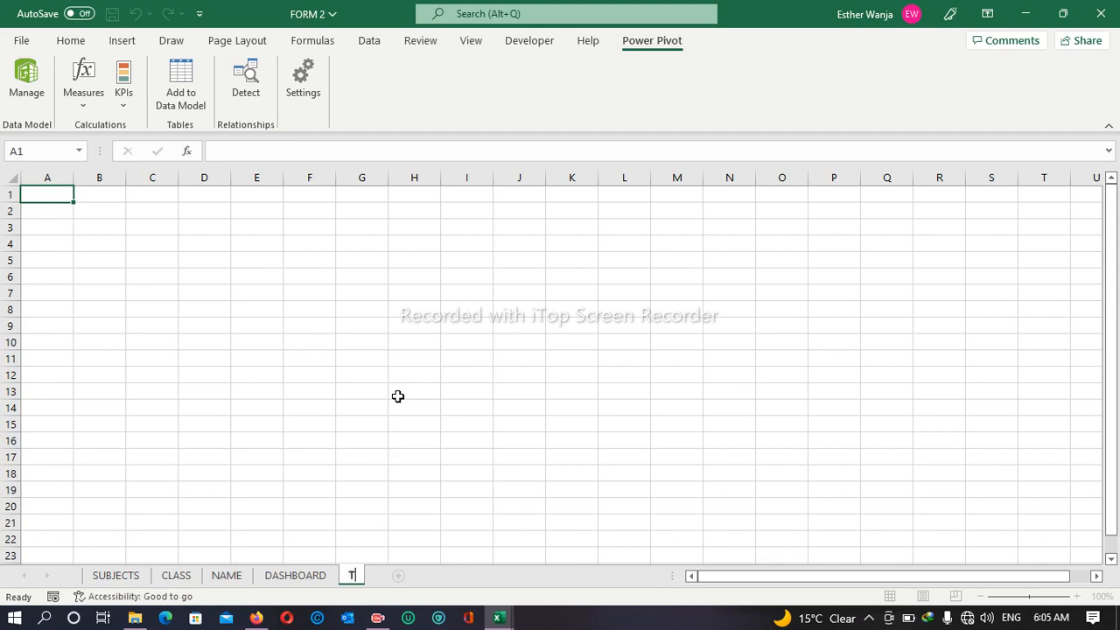
type("ABLES AN")
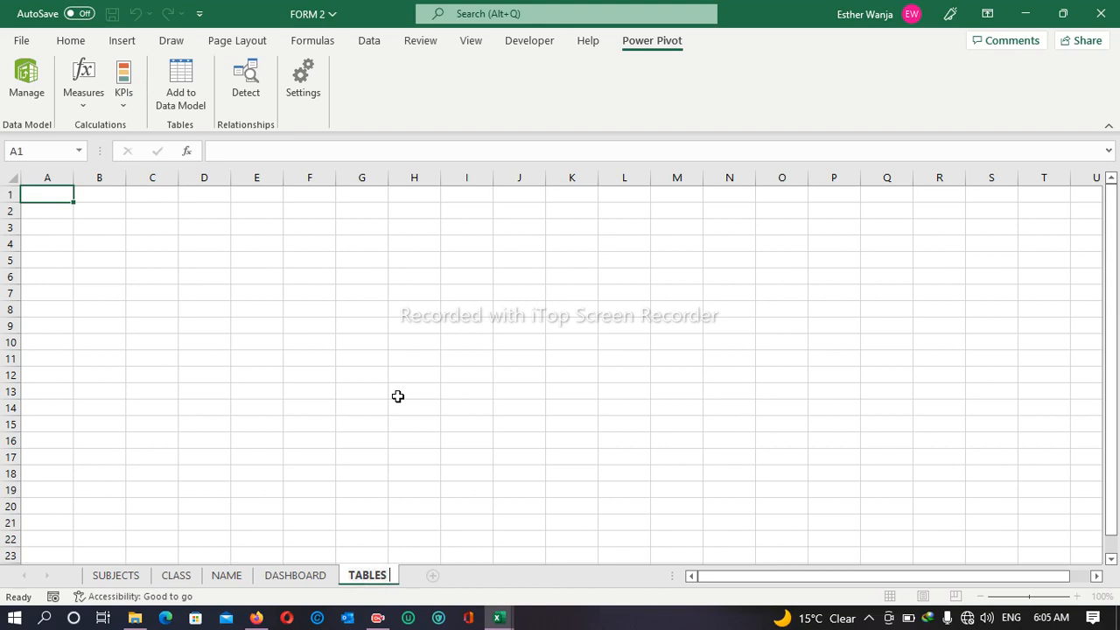
type("D ")
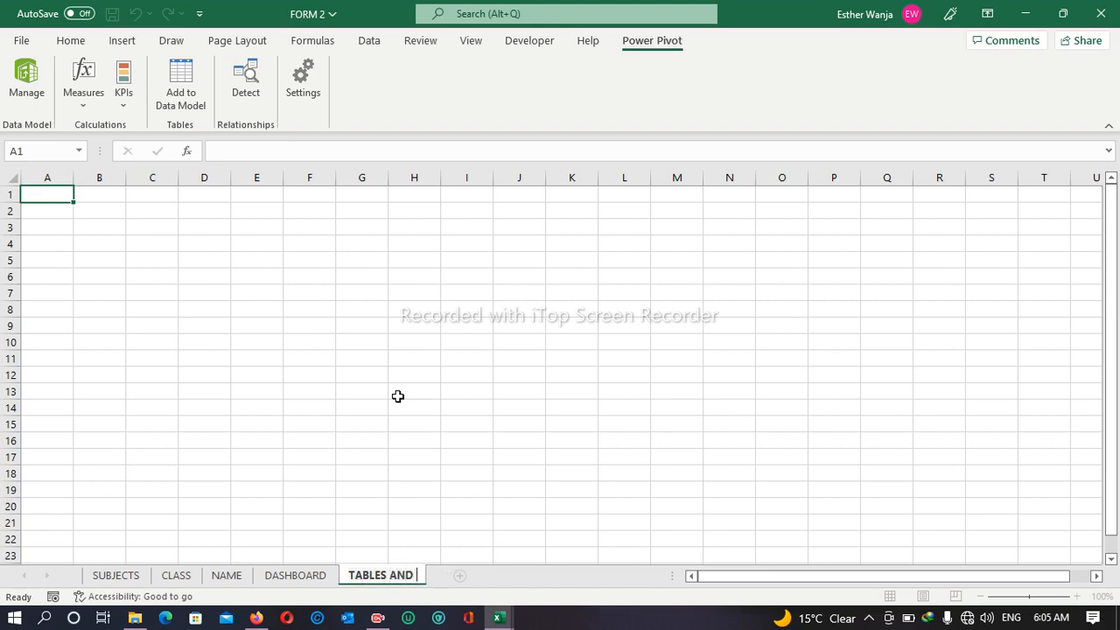
type("CHARTS")
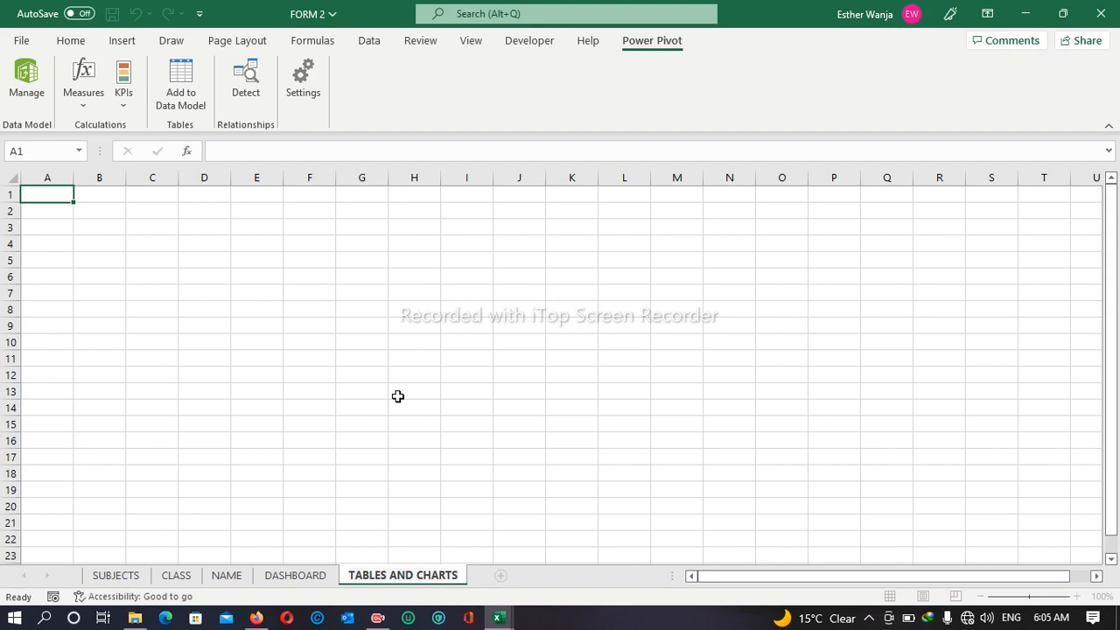
left_click(29, 239)
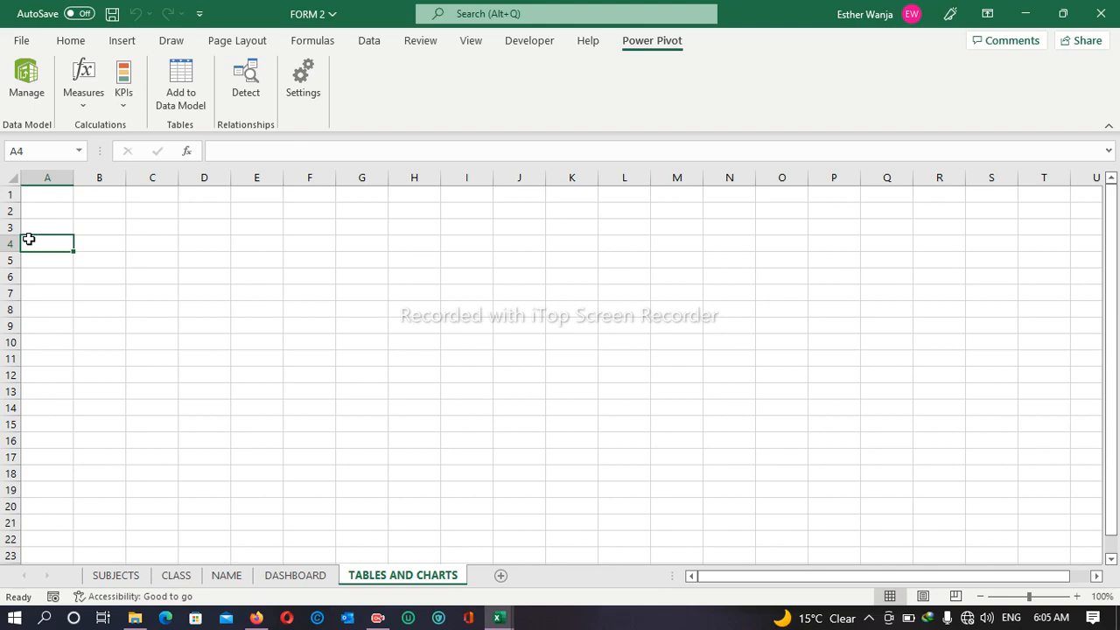
left_click(43, 197)
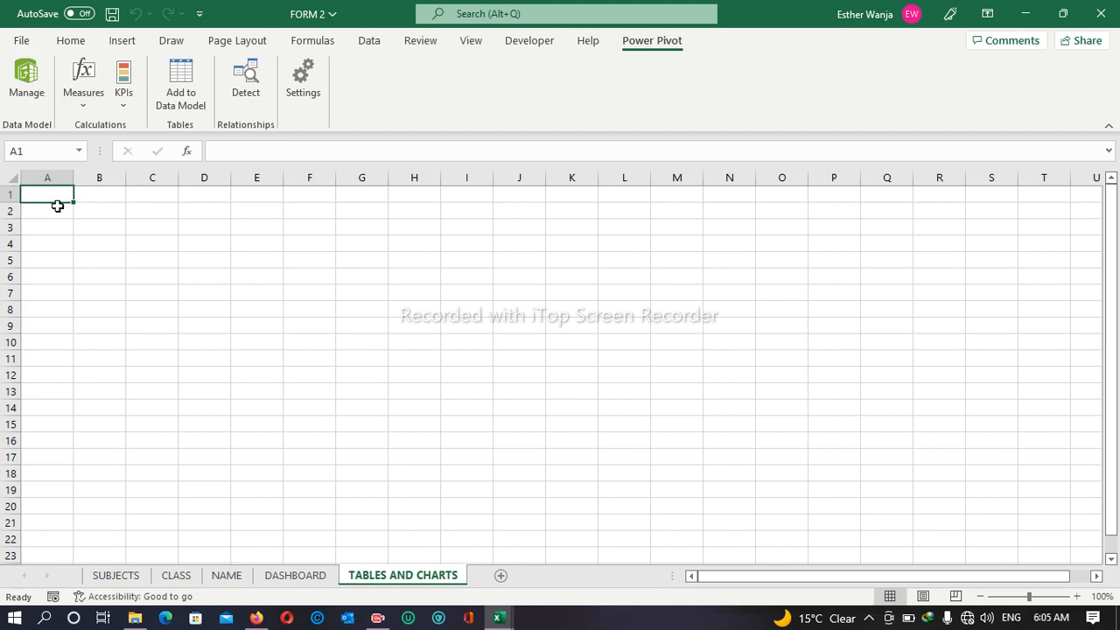
- Switch to Power Pivot and, in the diagram view, relate the SCORES table's ADM field to ADM in the CLASS table
mouse_move(499, 617)
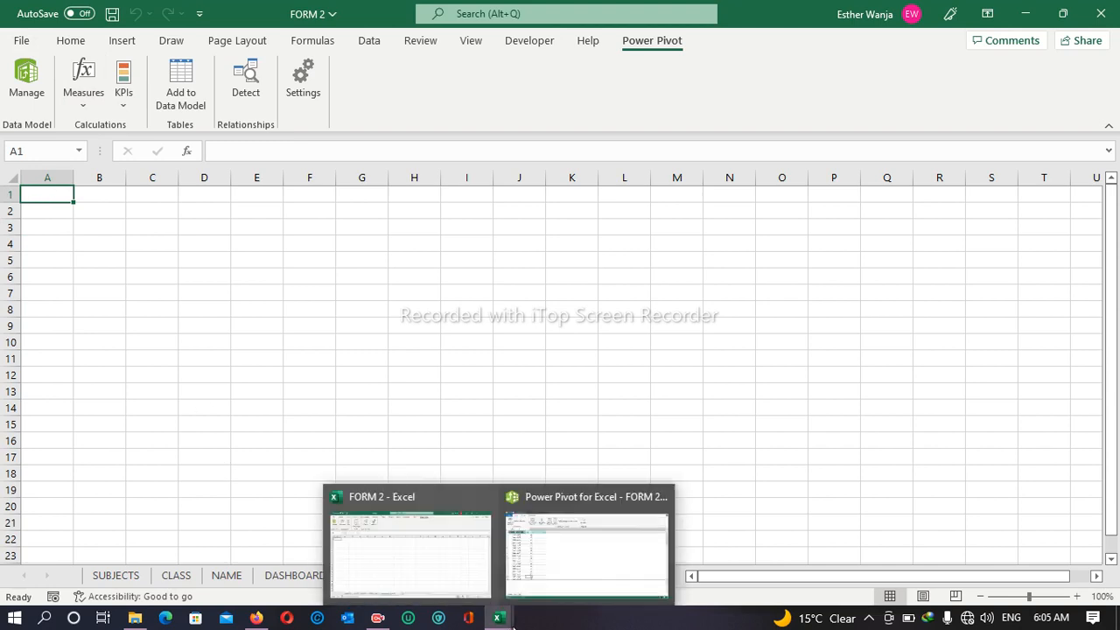
left_click(544, 594)
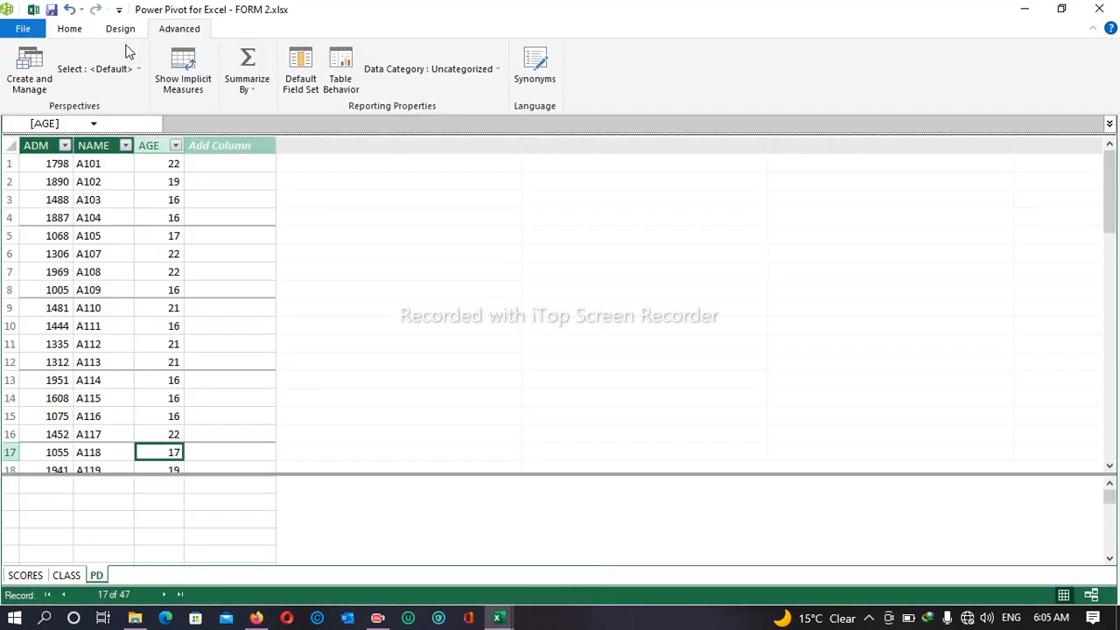
left_click(82, 29)
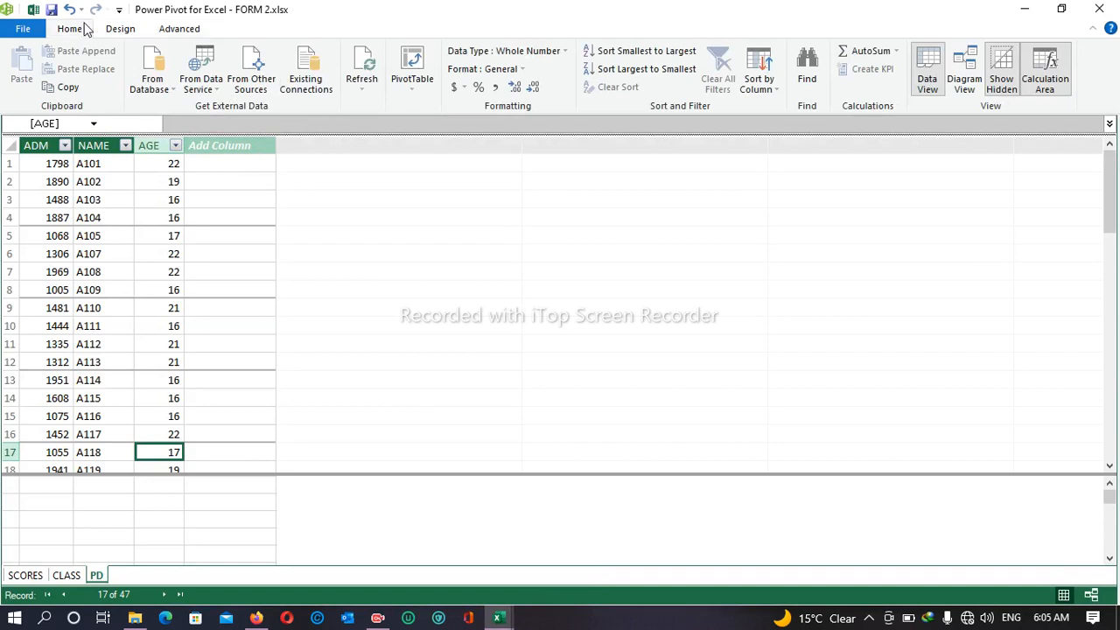
left_click(170, 33)
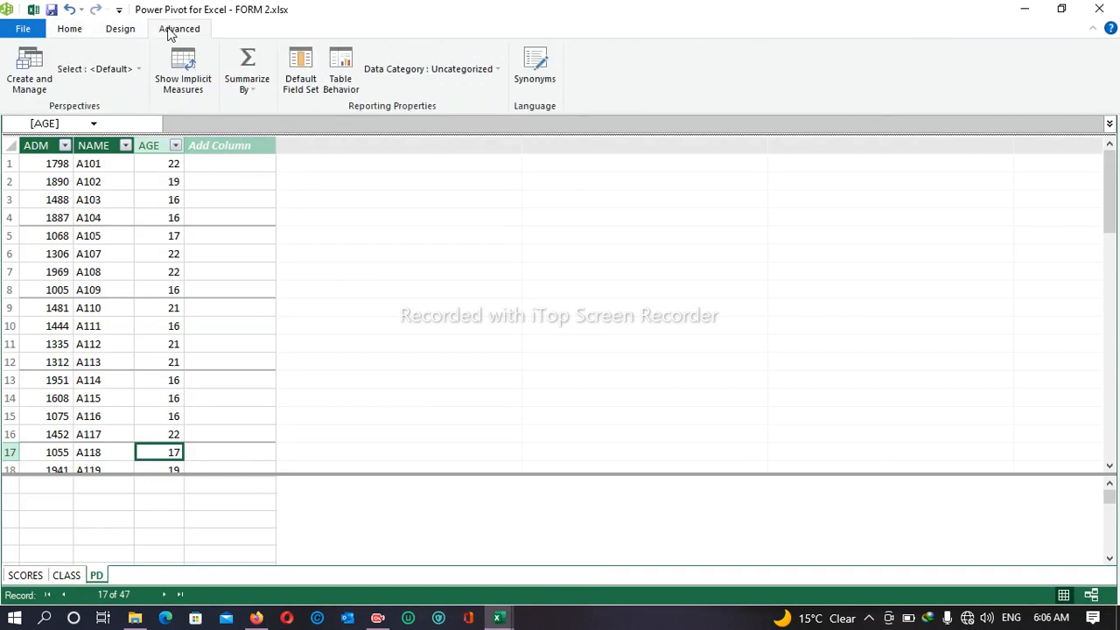
left_click(133, 31)
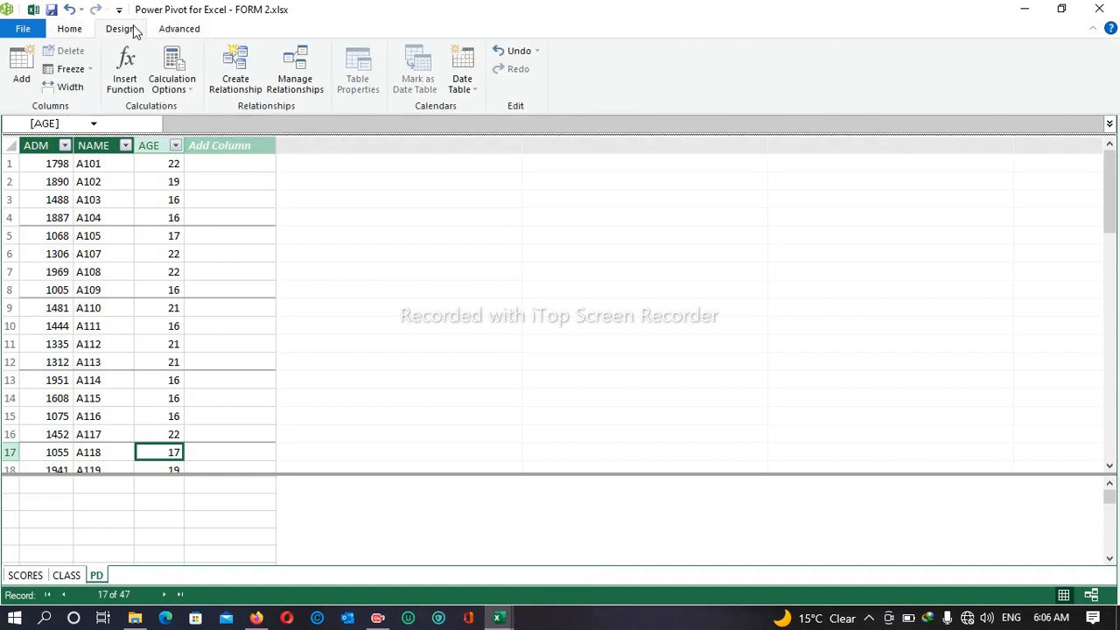
left_click(81, 33)
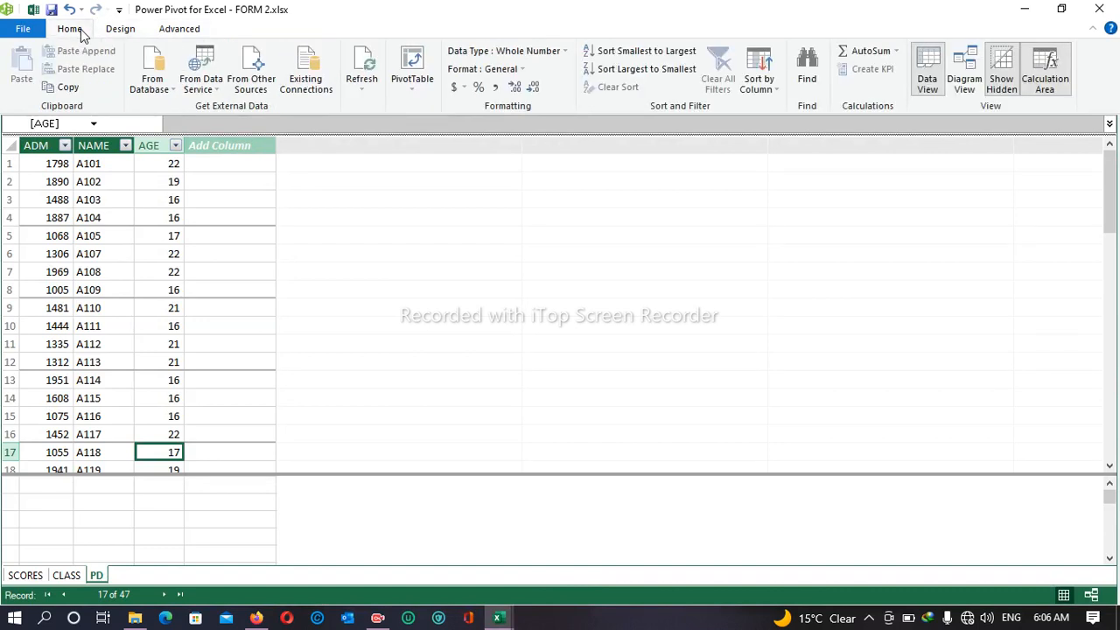
left_click(971, 66)
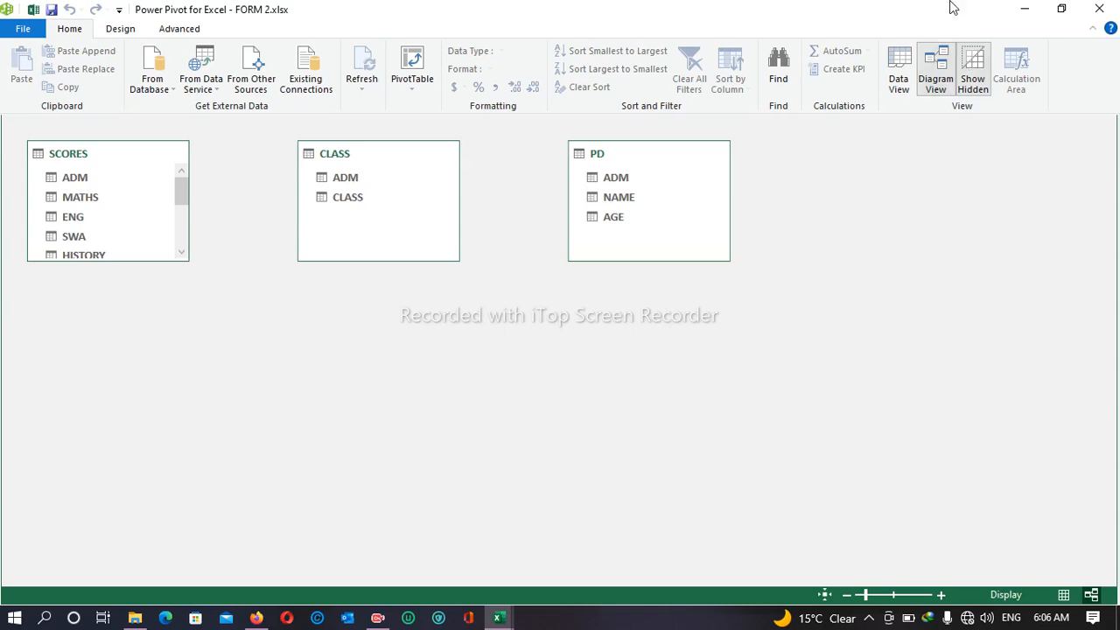
left_click(76, 179)
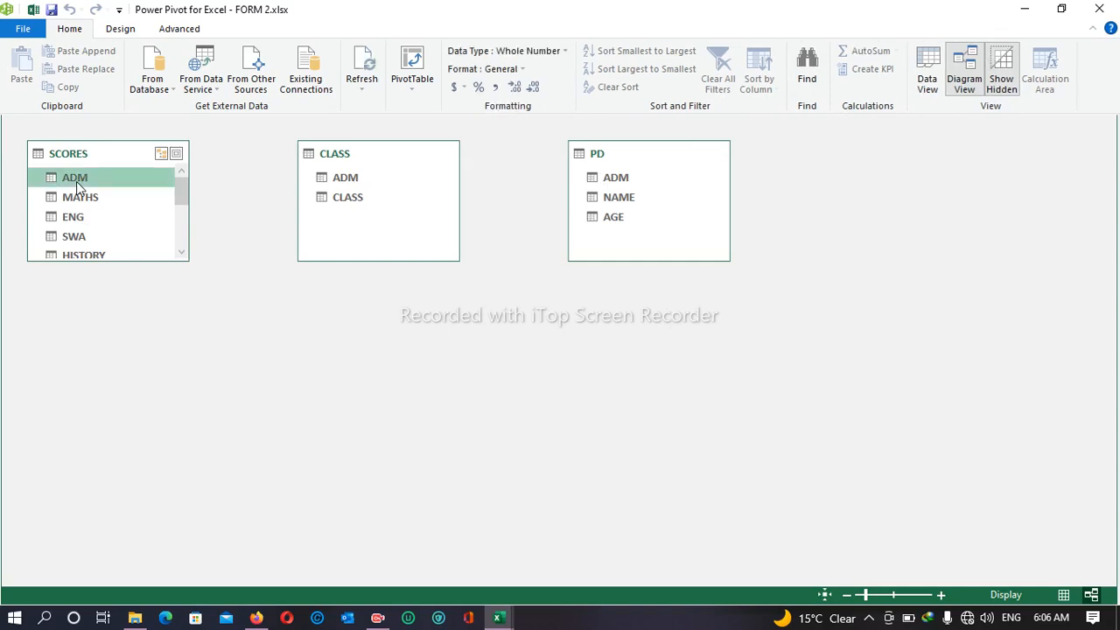
left_click_drag(76, 181, 325, 176)
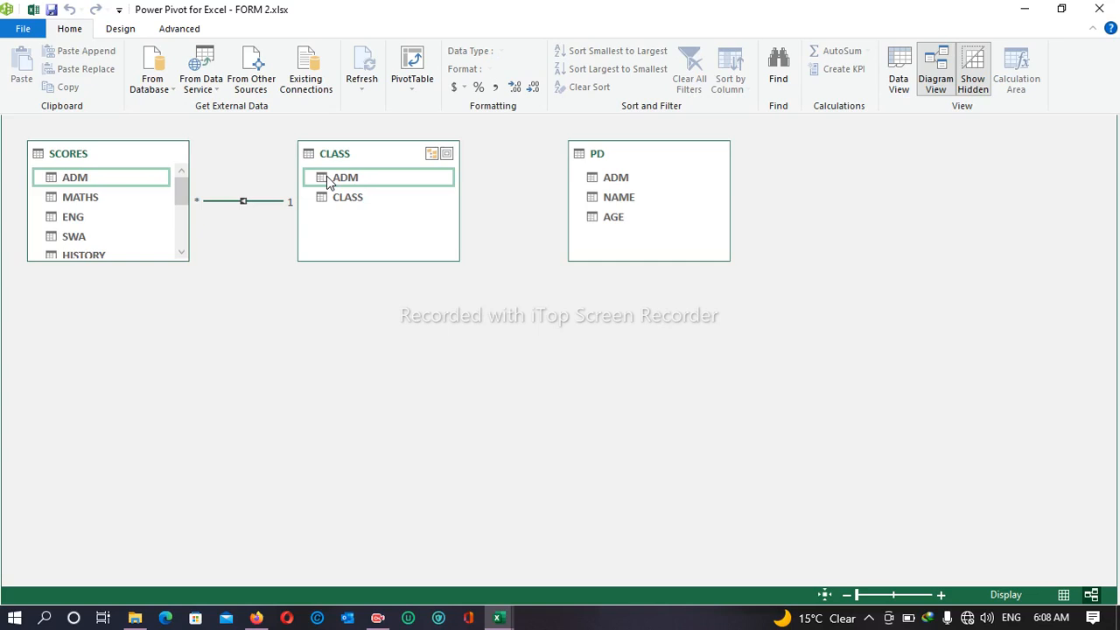
- Create an active relationship between the ADM column of the PD table and the ADM column of the CLASS table
left_click(120, 29)
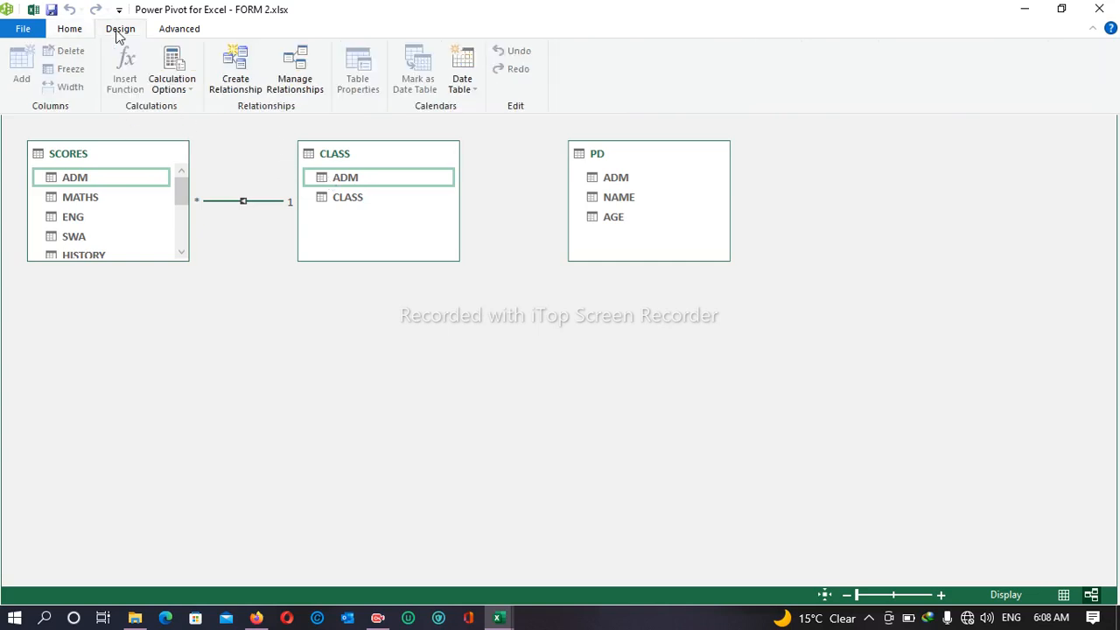
left_click(235, 79)
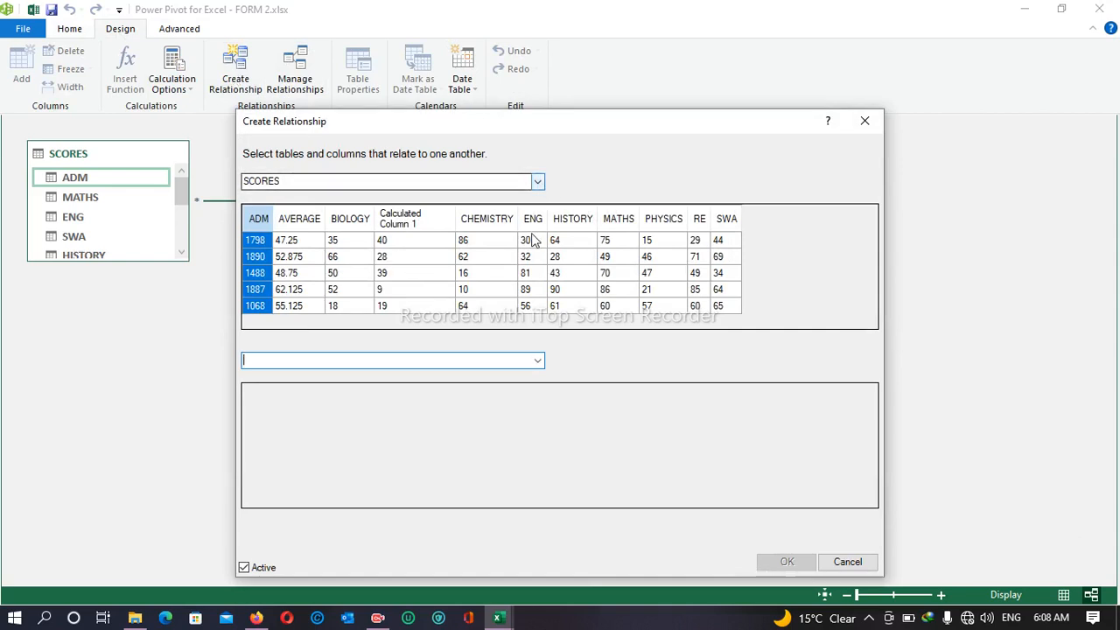
left_click(537, 363)
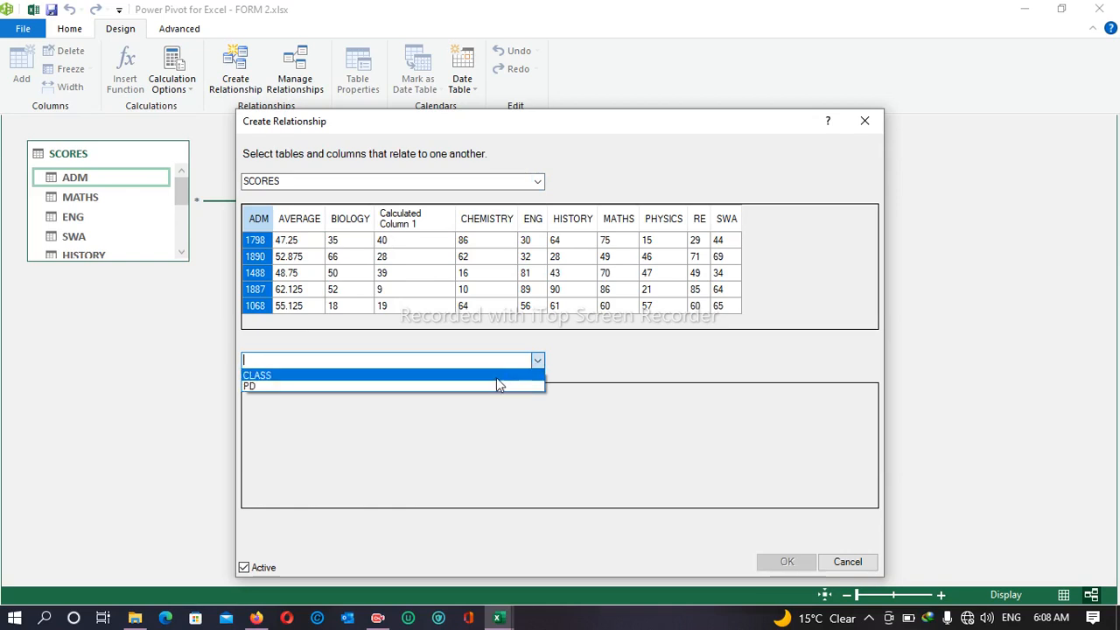
left_click(496, 377)
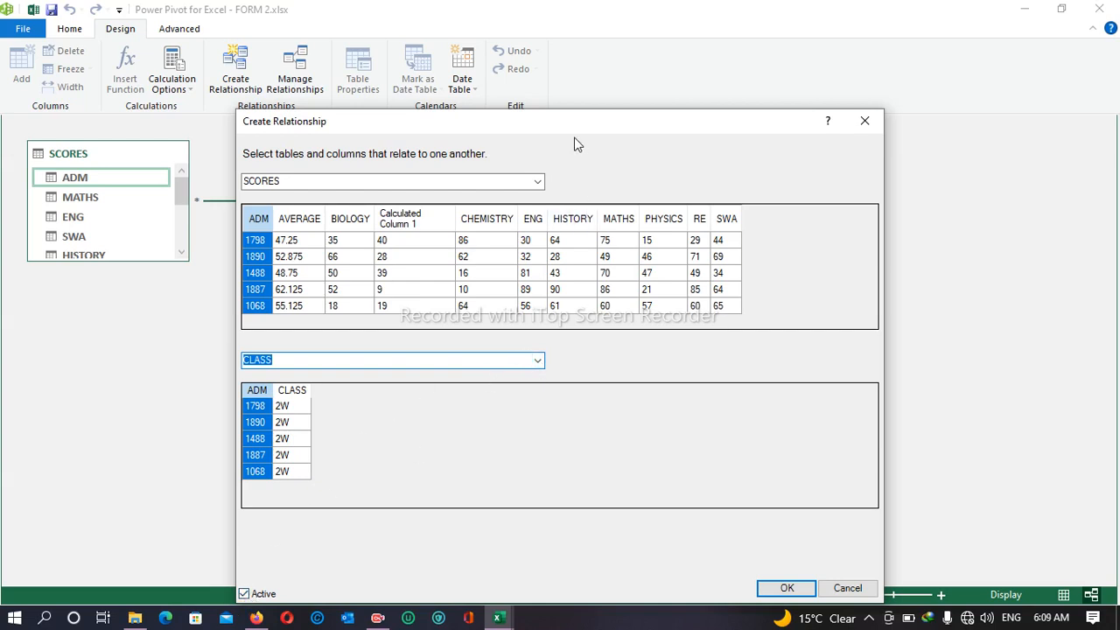
left_click(538, 182)
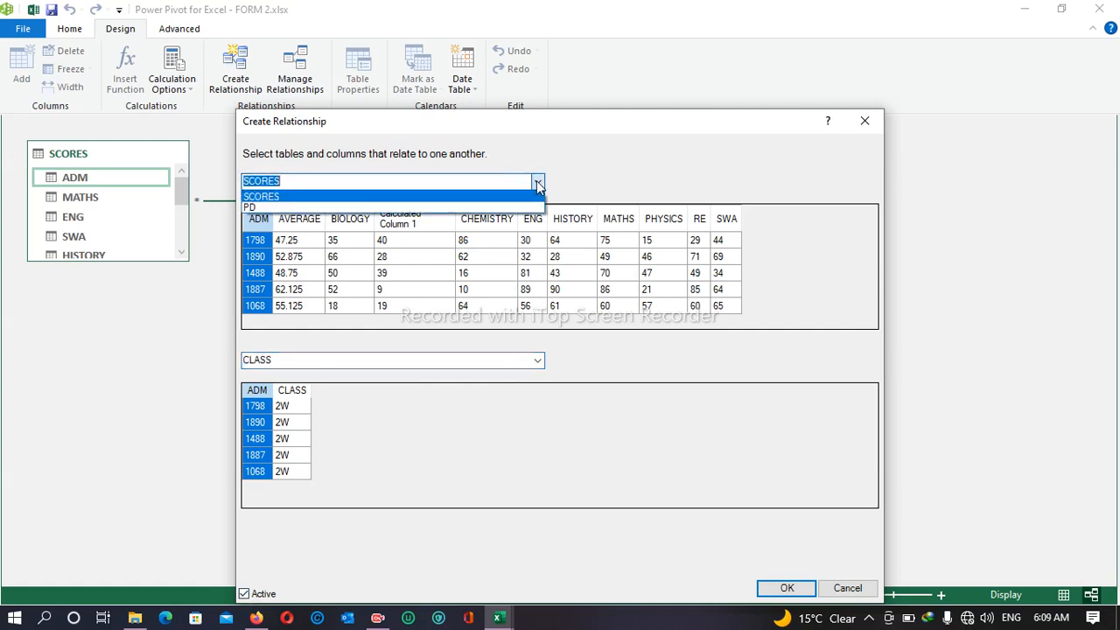
left_click(535, 208)
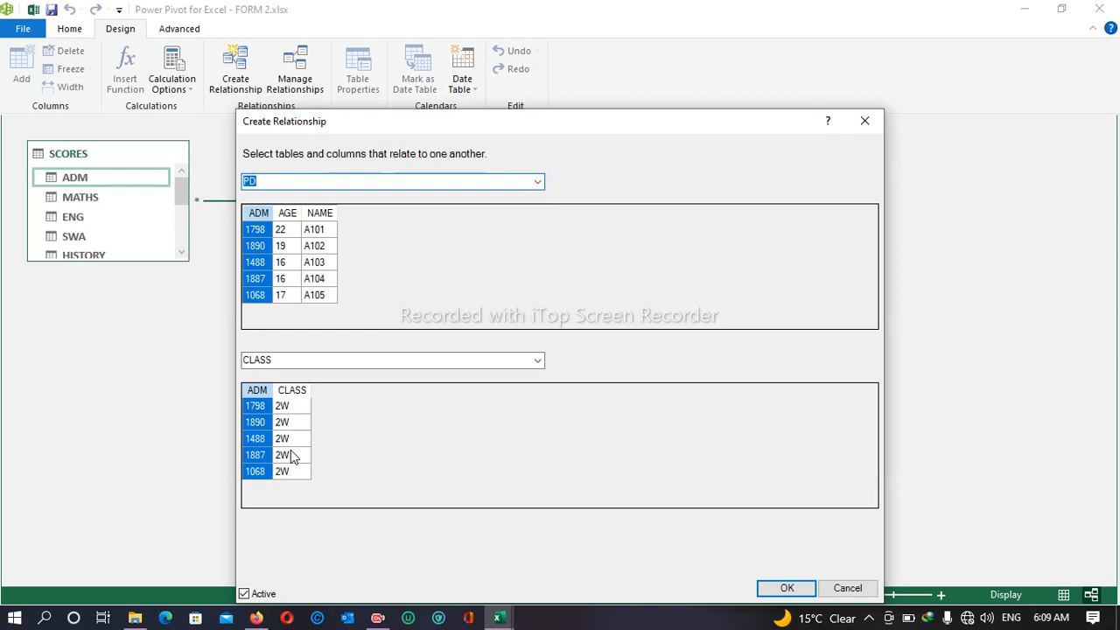
left_click(787, 600)
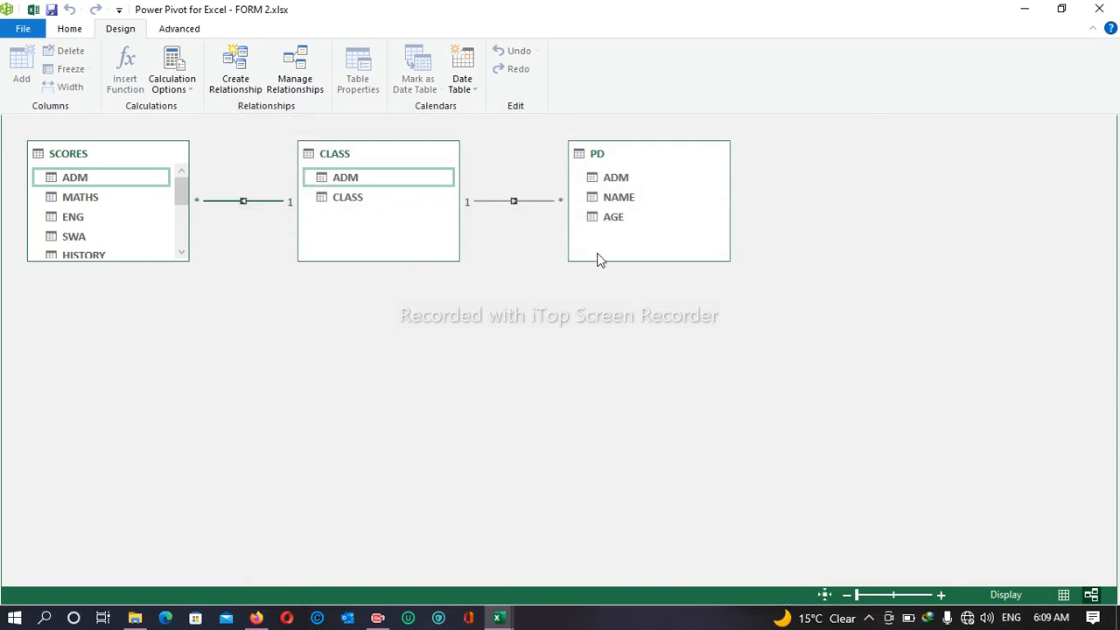
left_click(573, 181)
- Insert a PivotTable from the data model at cell A1 of the existing TABLES AND CHARTS worksheet and expand the CLASS table's fields
left_click(69, 29)
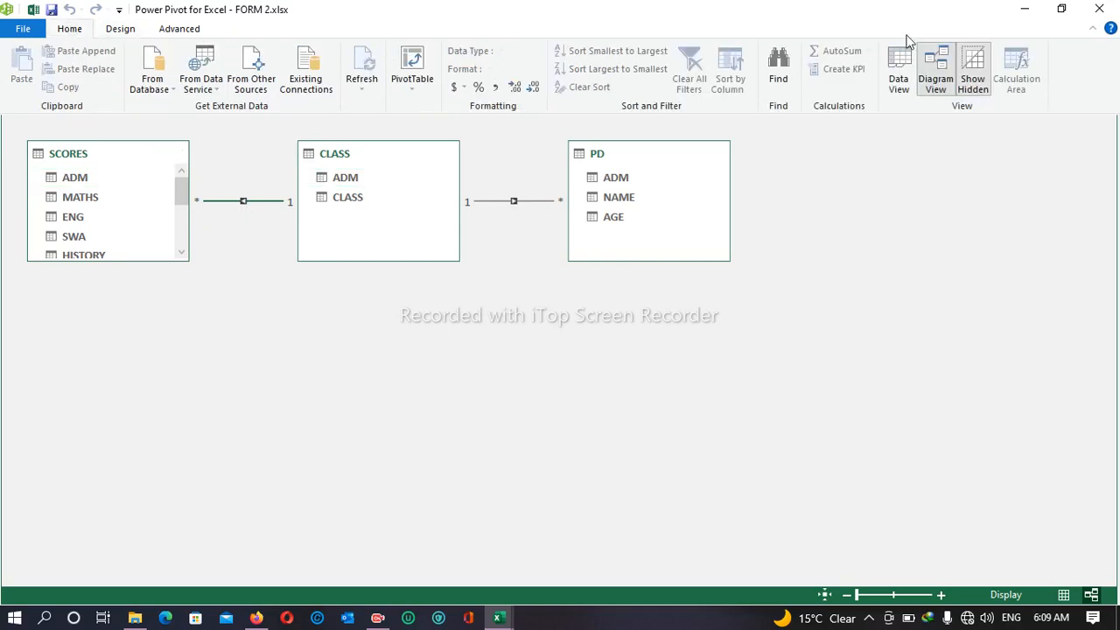
left_click(404, 54)
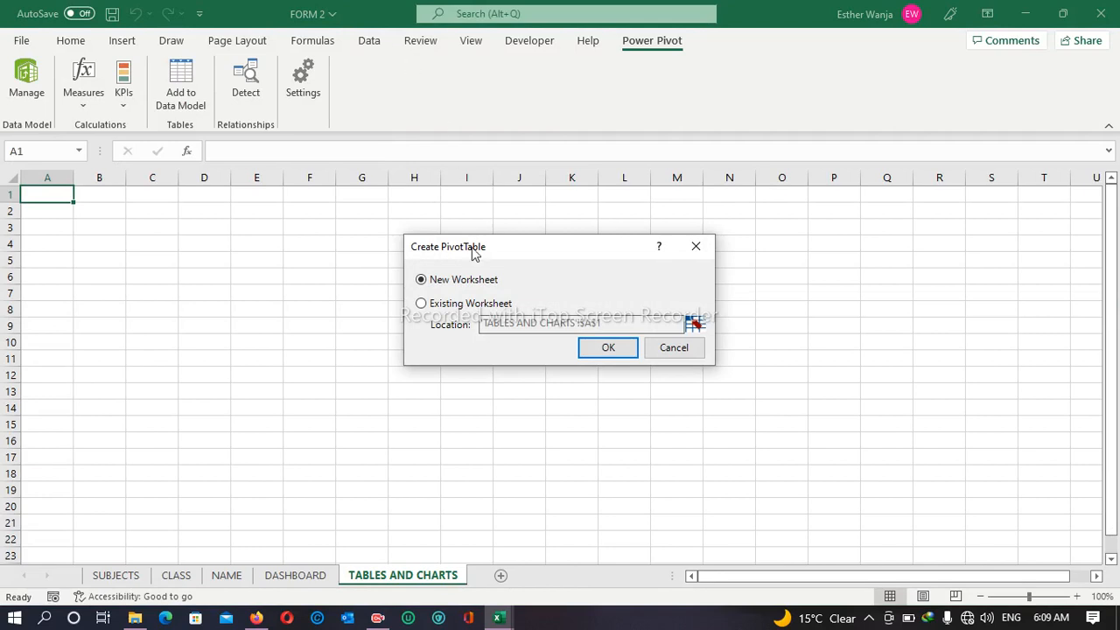
left_click(466, 310)
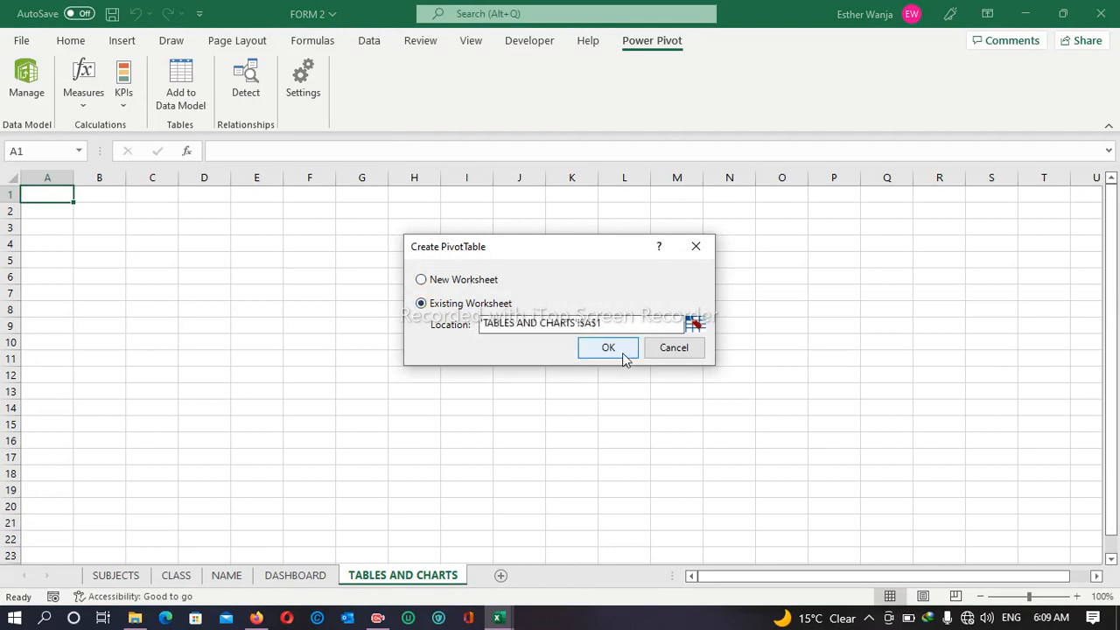
left_click(612, 350)
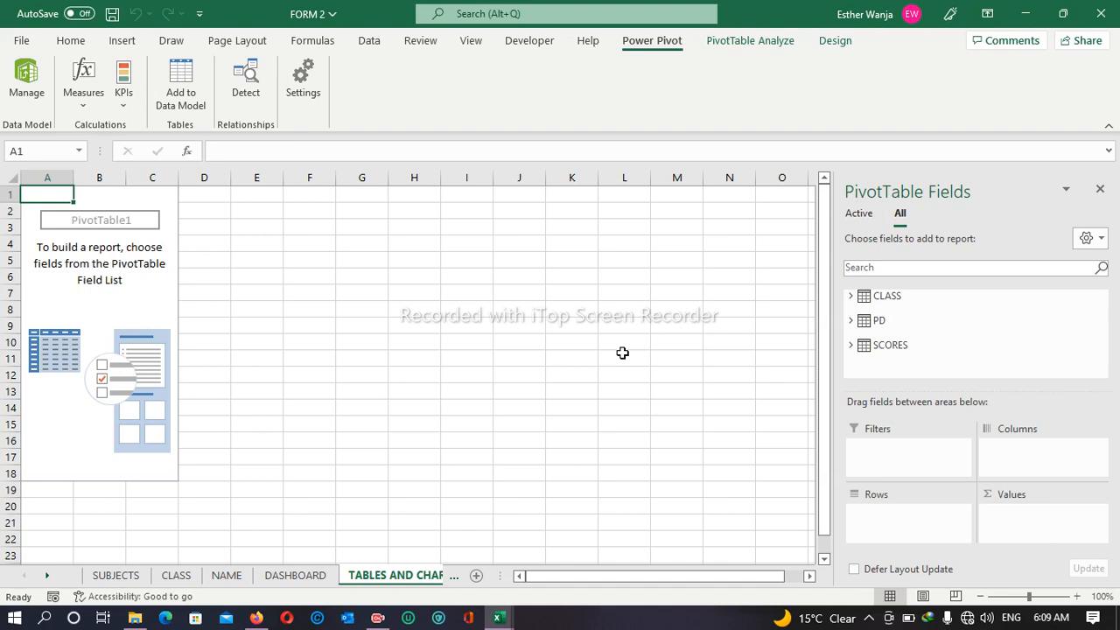
left_click(849, 296)
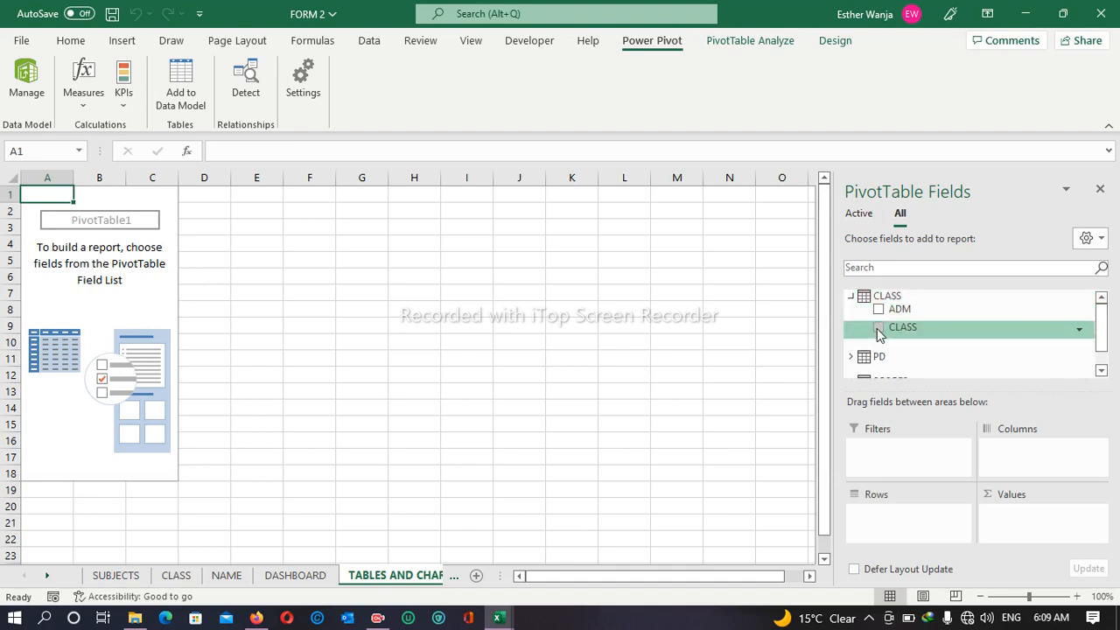
- Add the CLASS table's CLASS field as the PivotTable rows and the SCORES table's AVERAGE field as its values
left_click(877, 327)
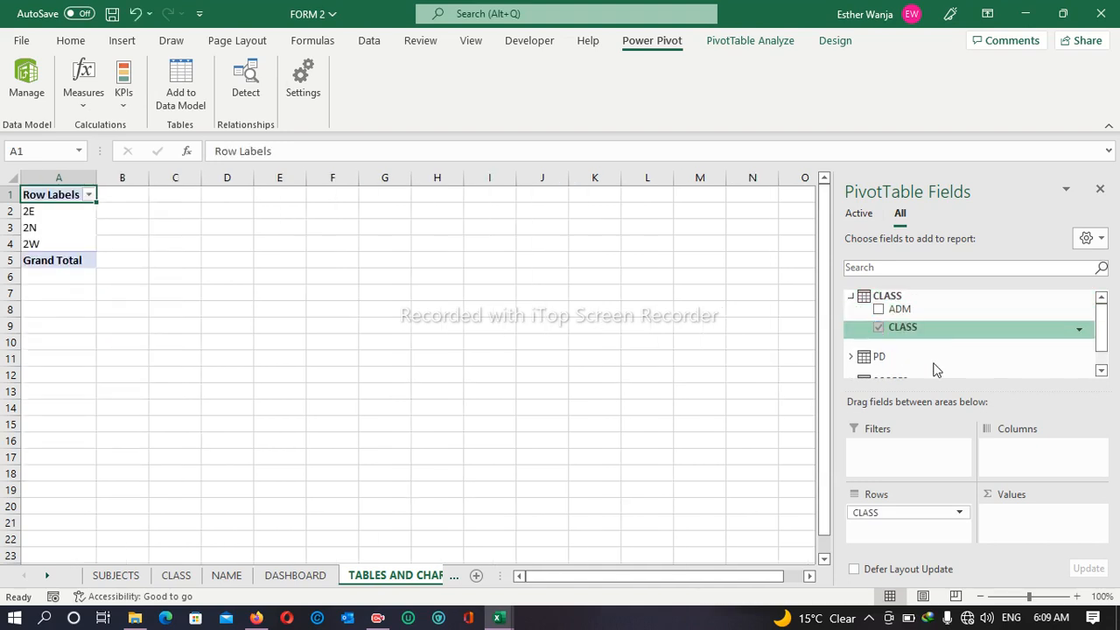
left_click(1100, 372)
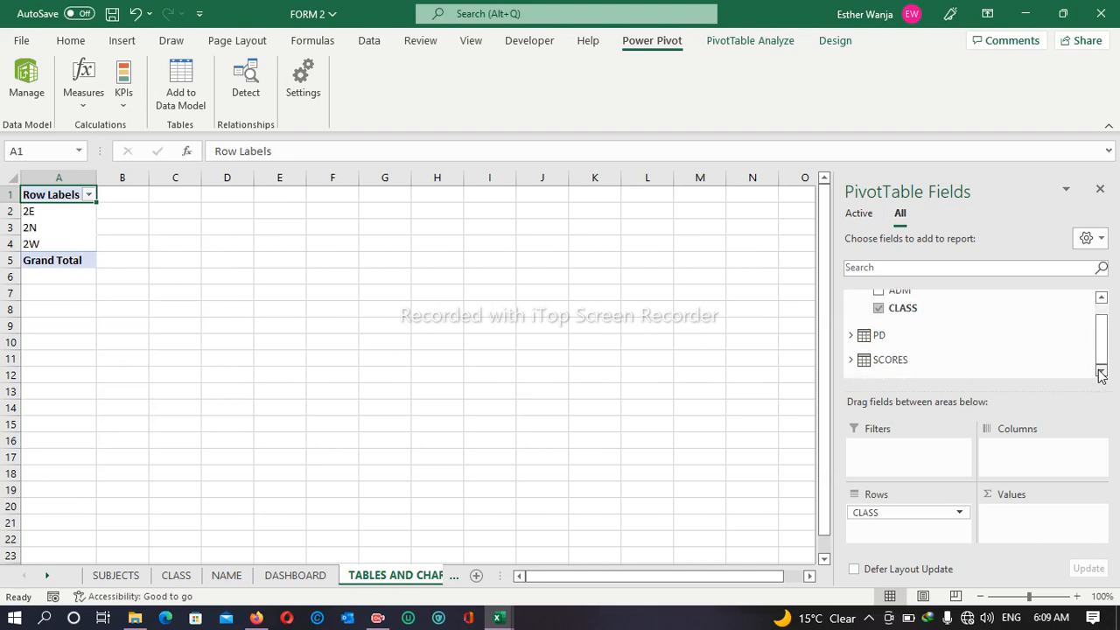
left_click(848, 361)
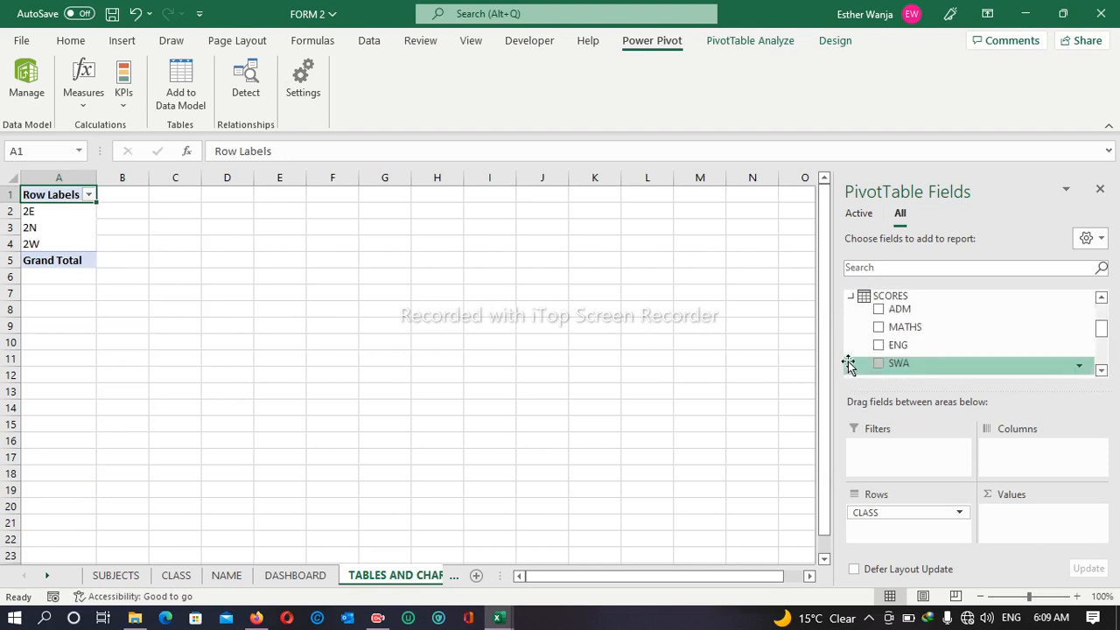
left_click(1100, 371)
left_click(1100, 371)
left_click(1100, 371)
left_click(1100, 371)
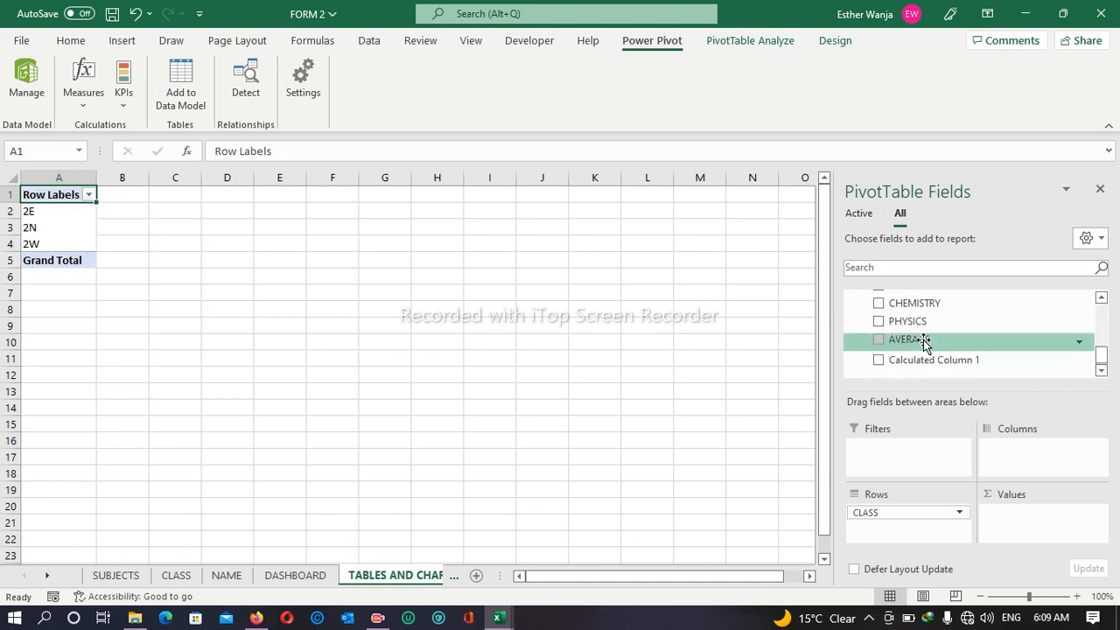
left_click(879, 341)
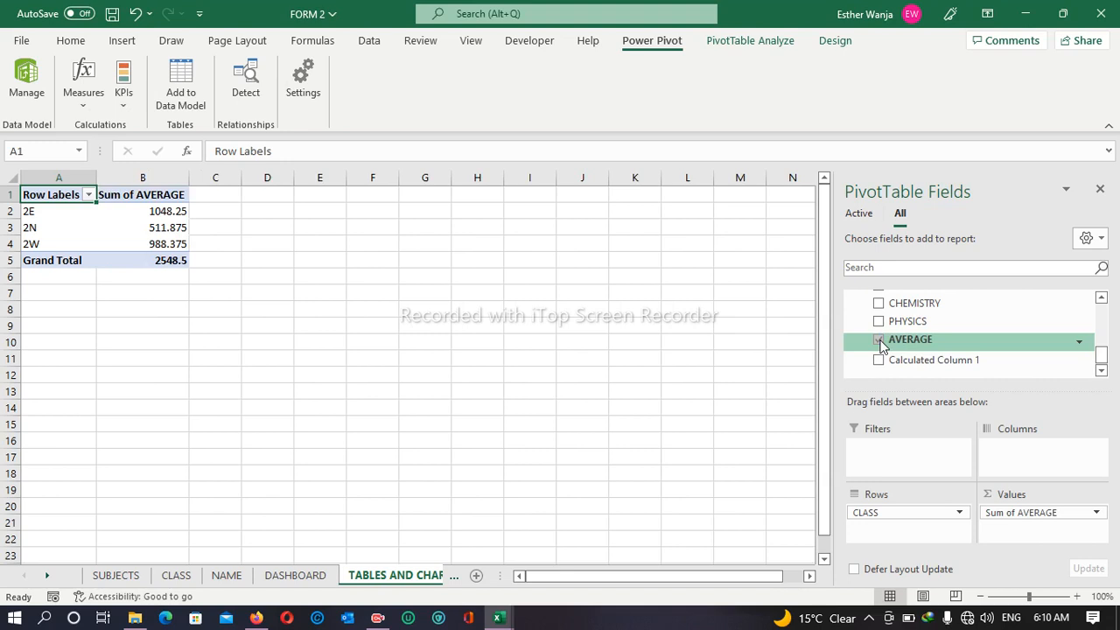
- Summarize the PivotTable's AVERAGE value field by Average
left_click(1097, 513)
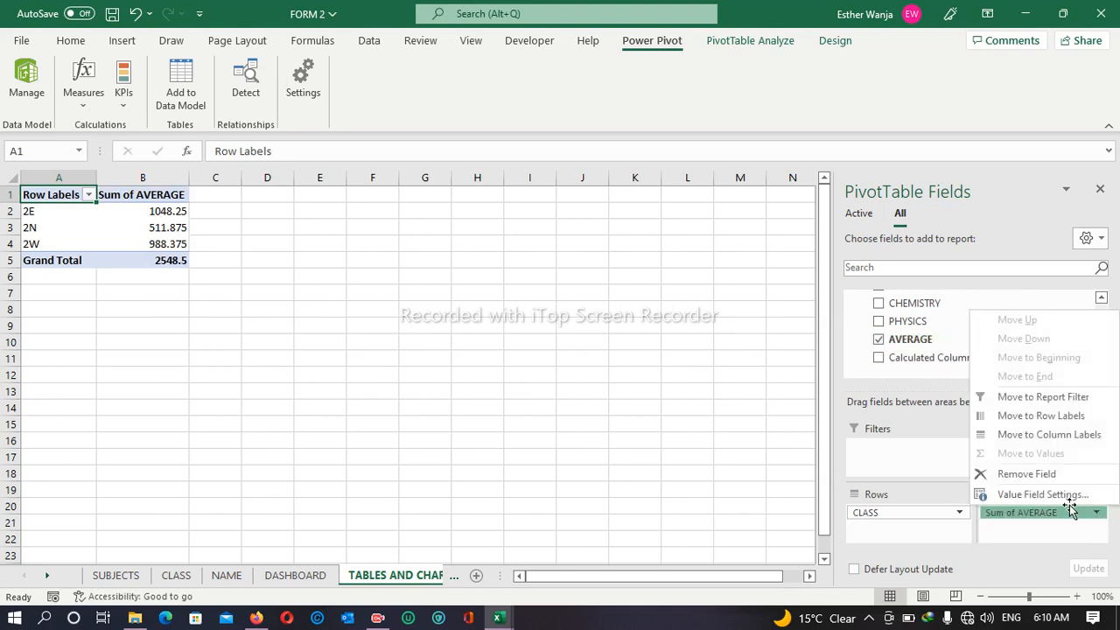
left_click(1063, 495)
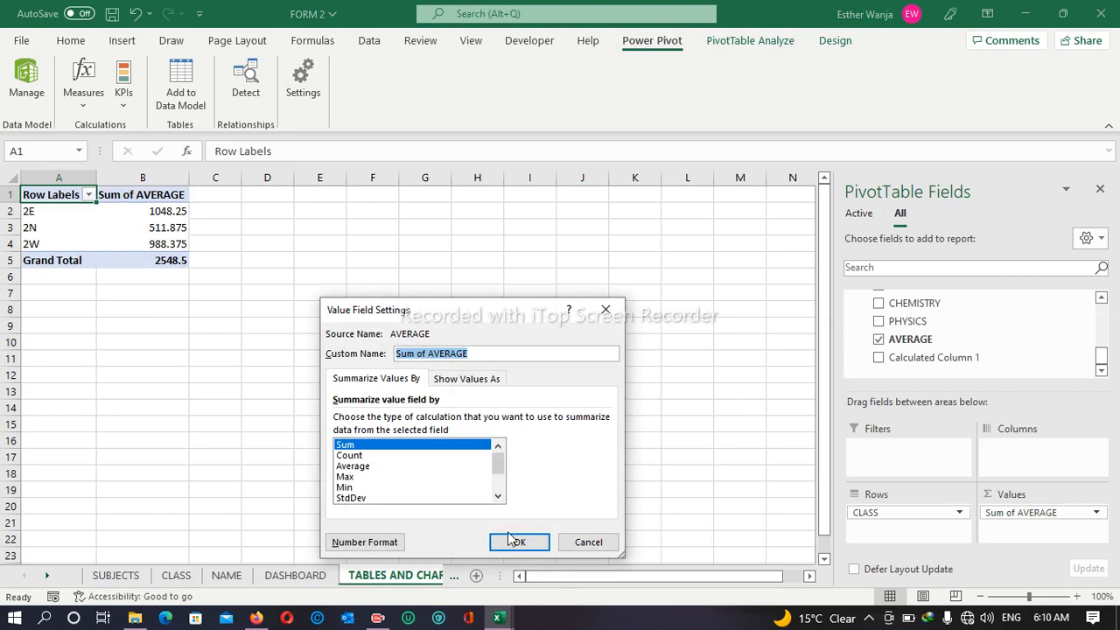
left_click(389, 466)
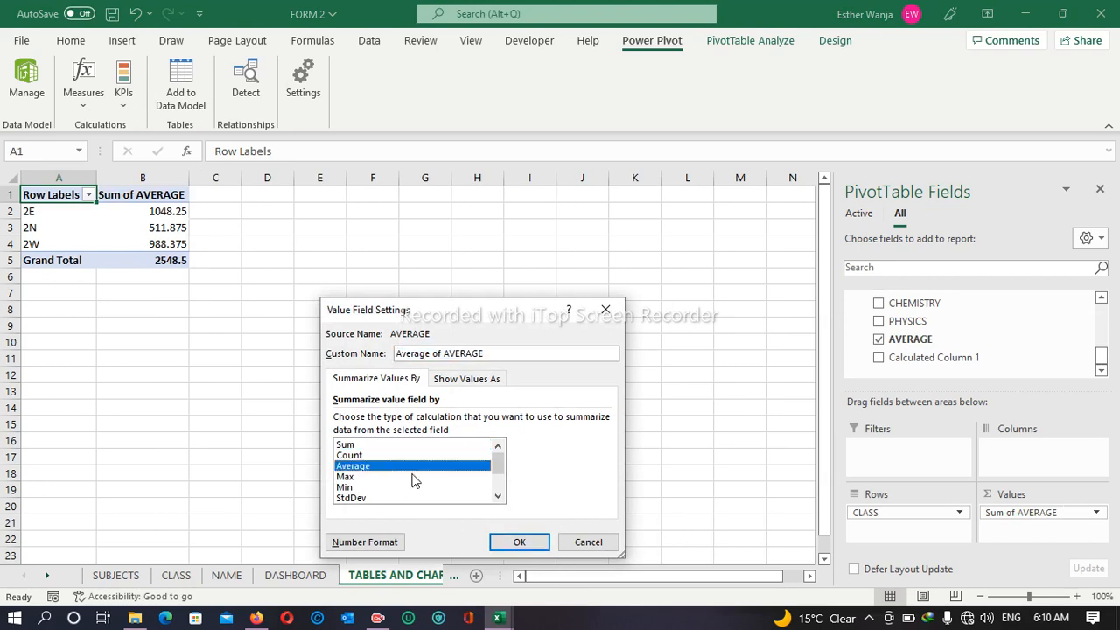
left_click(512, 541)
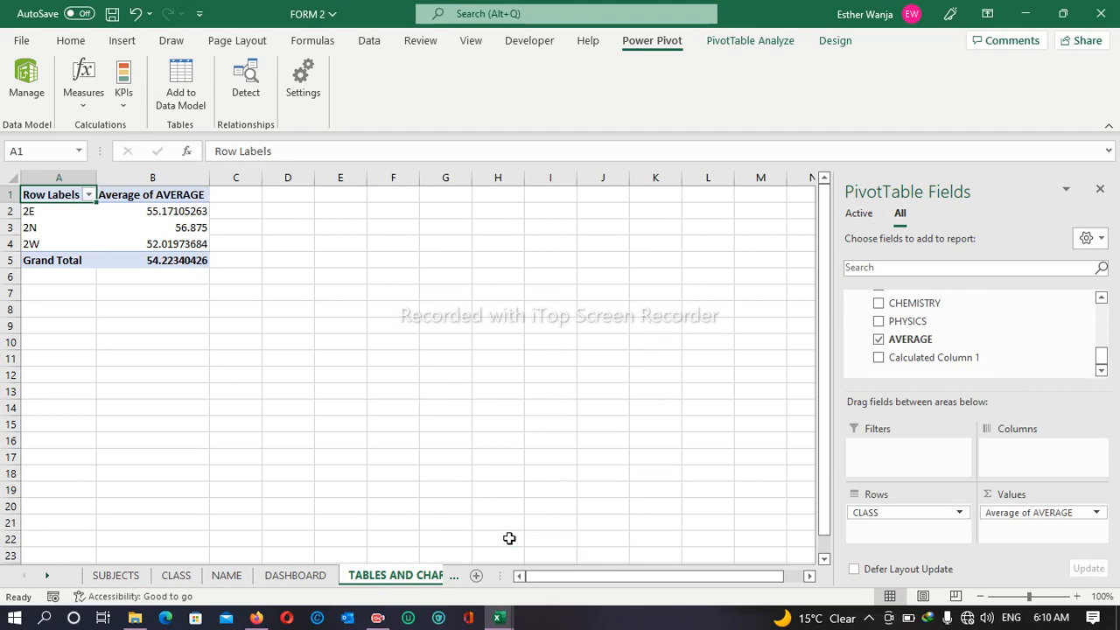
- Insert a Clustered Column PivotChart for the class averages and move it to the top of the sheet, starting around column F
left_click(767, 48)
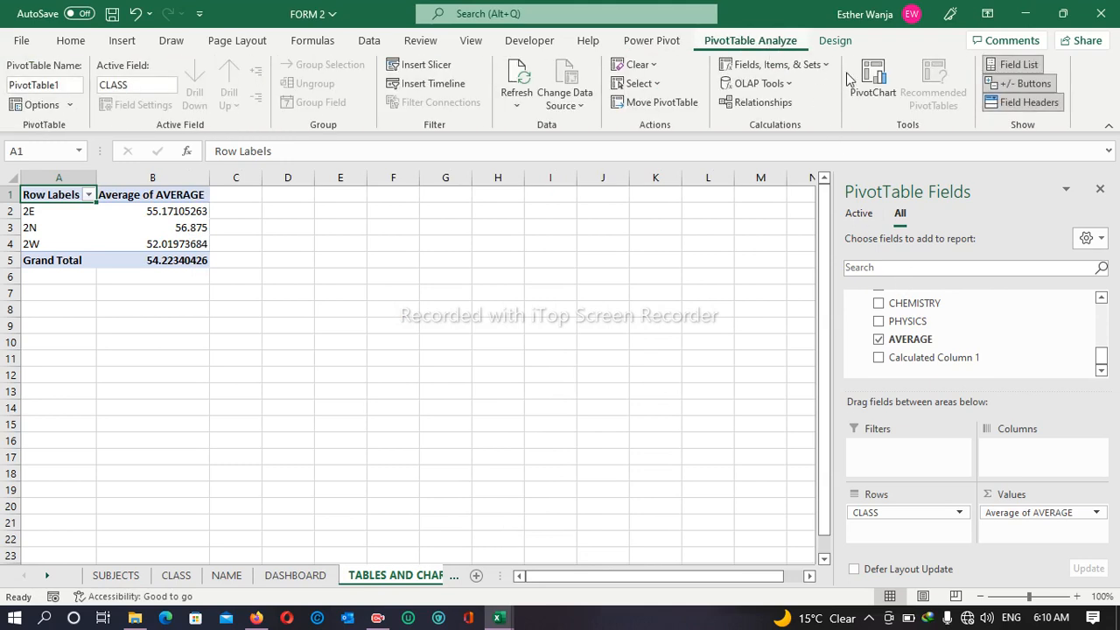
left_click(872, 78)
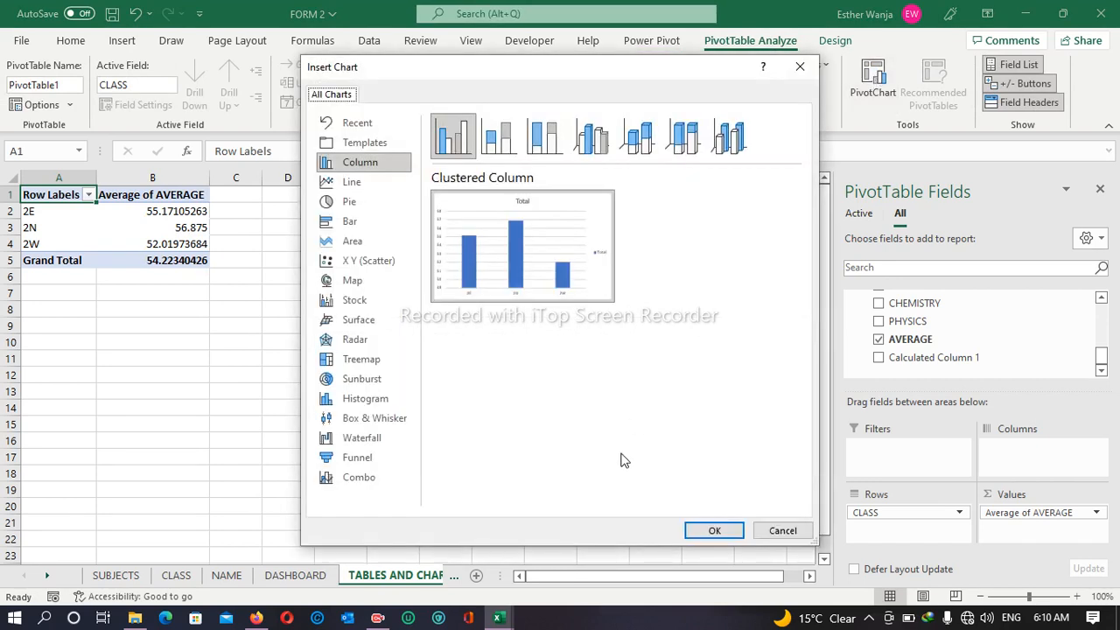
left_click(711, 531)
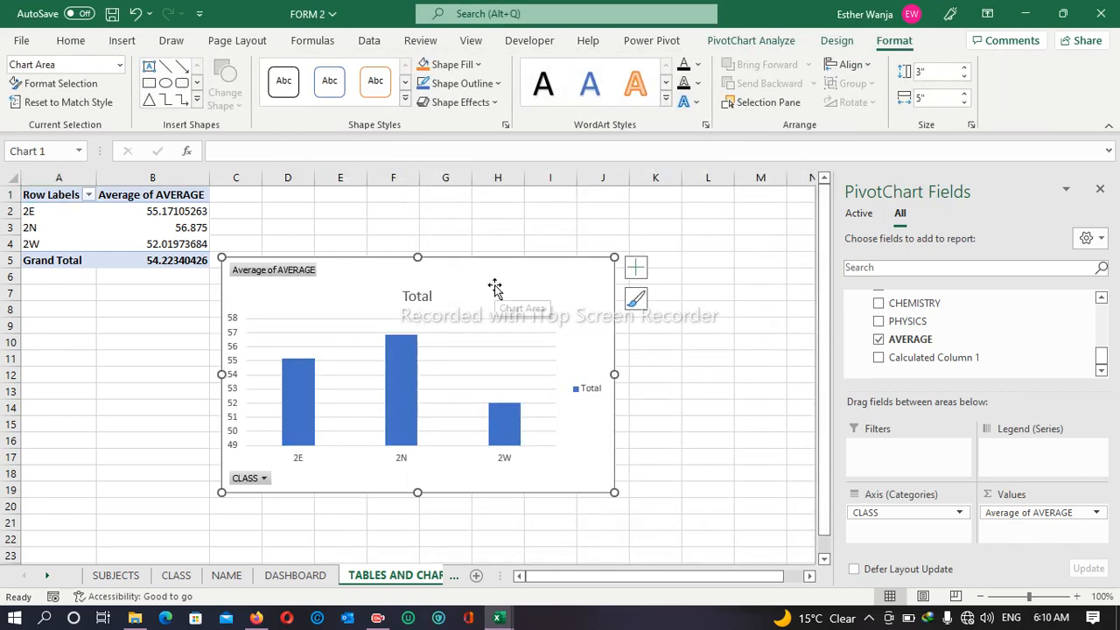
left_click_drag(498, 278, 682, 206)
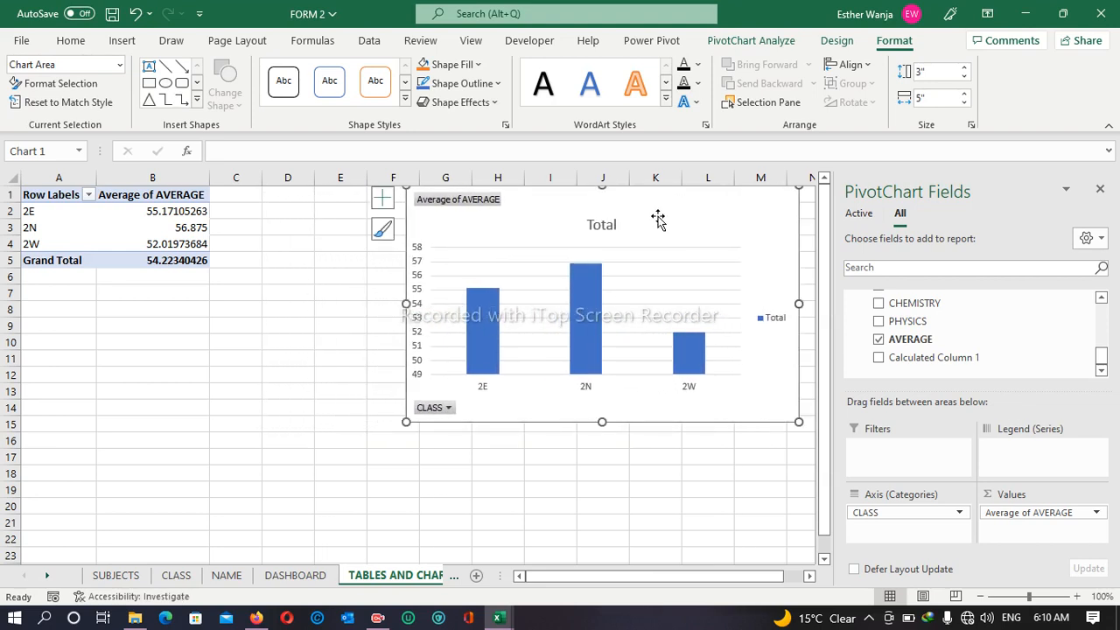
- Replace the title text of the class averages chart with AVERAGE
left_click(609, 226)
left_click(610, 226)
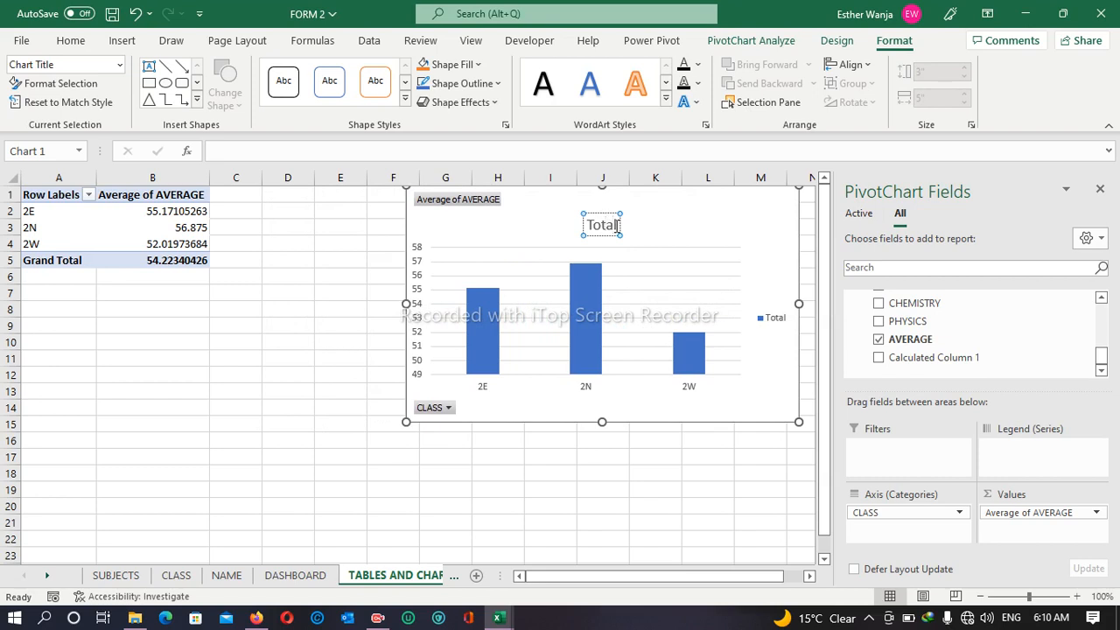
key("BackSpace")
key("BackSpace")
key("BackSpace")
key("BackSpace")
key("BackSpace")
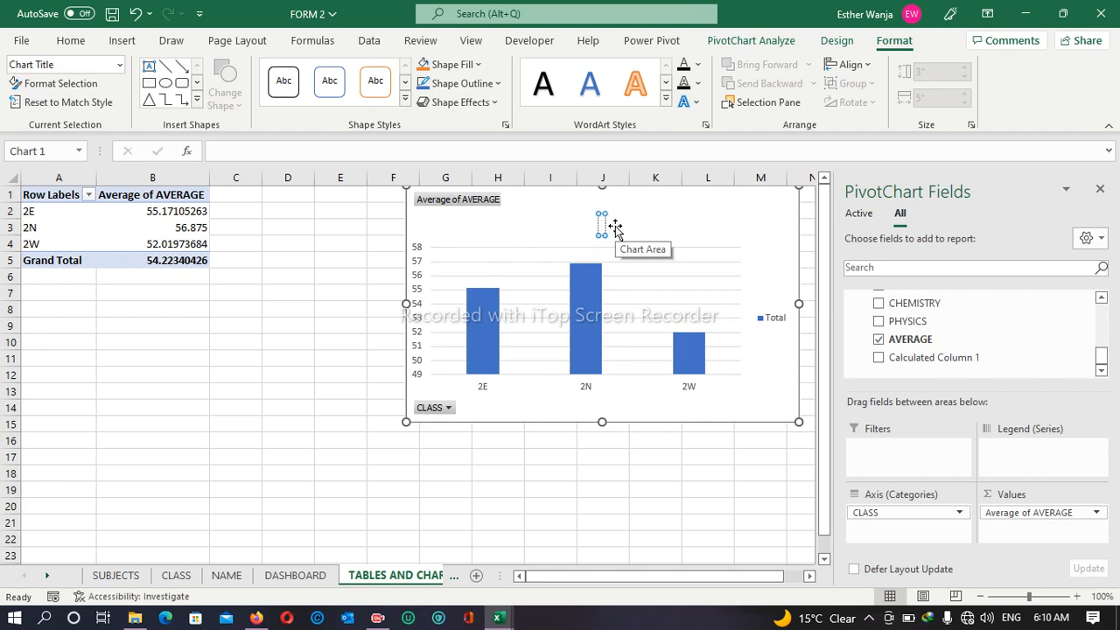
type("AVERAGE")
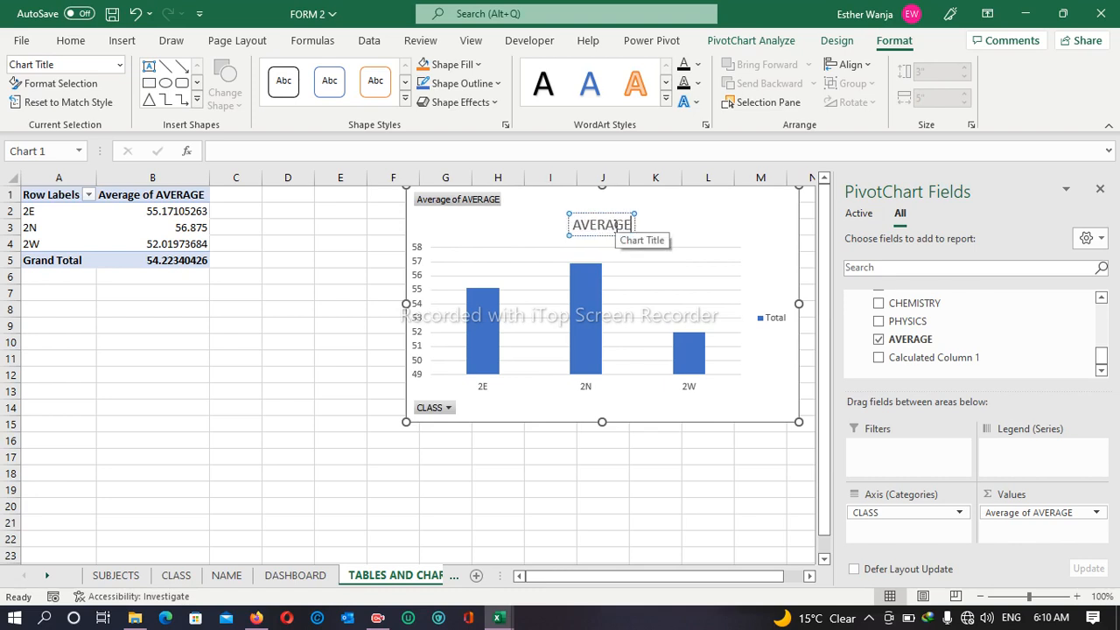
key("Return")
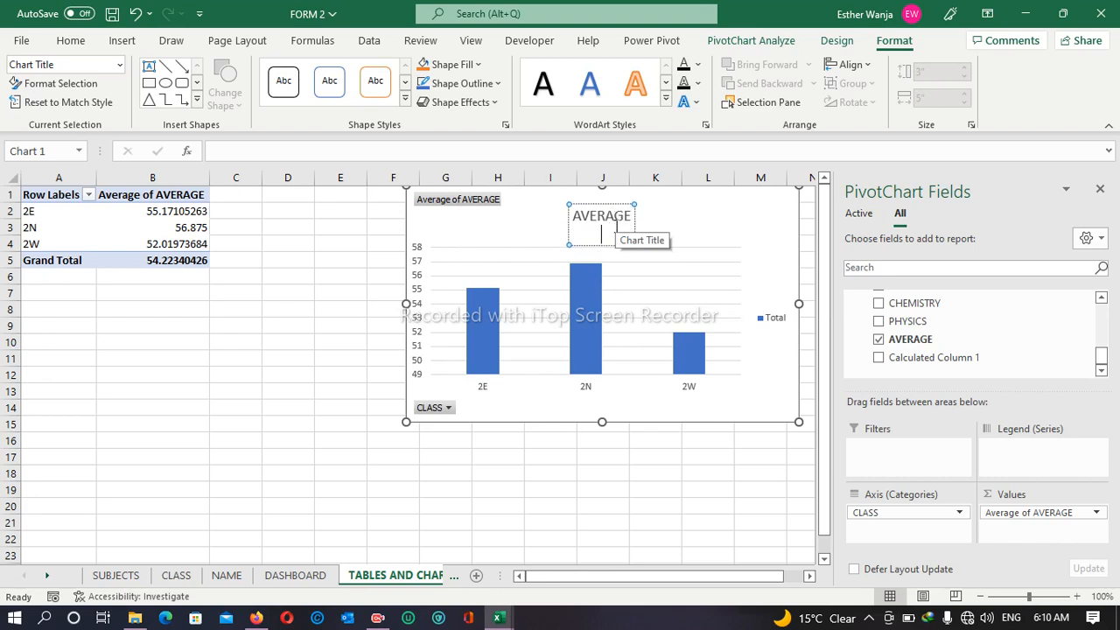
key("BackSpace")
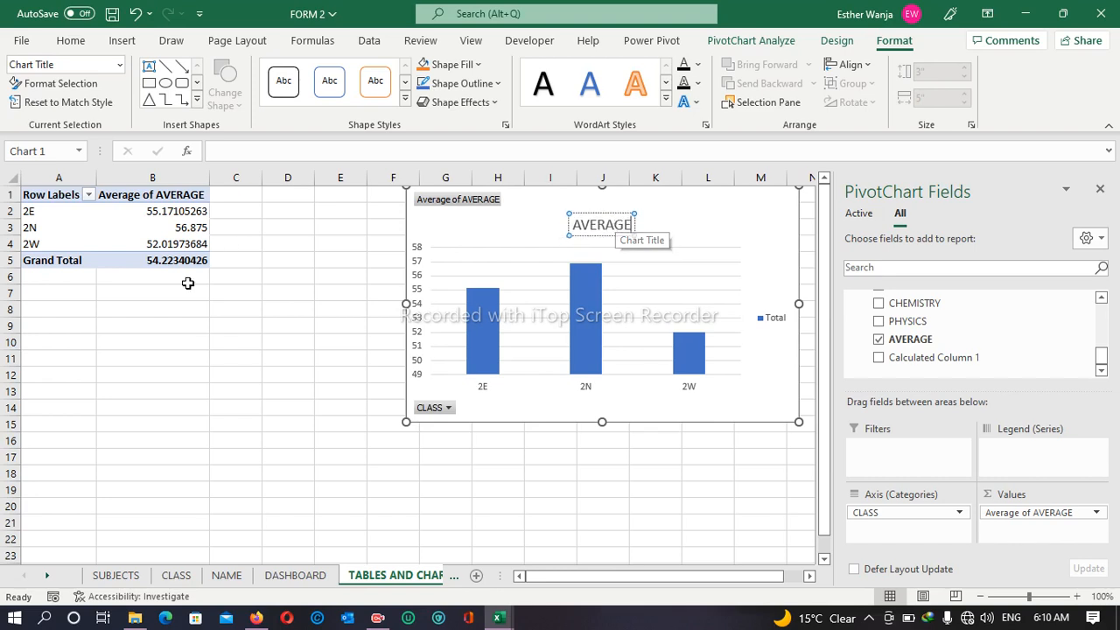
- Insert a combined PivotChart and PivotTable from the workbook's Data Model at cell A7 of the existing TABLES AND CHARTS worksheet
left_click(69, 301)
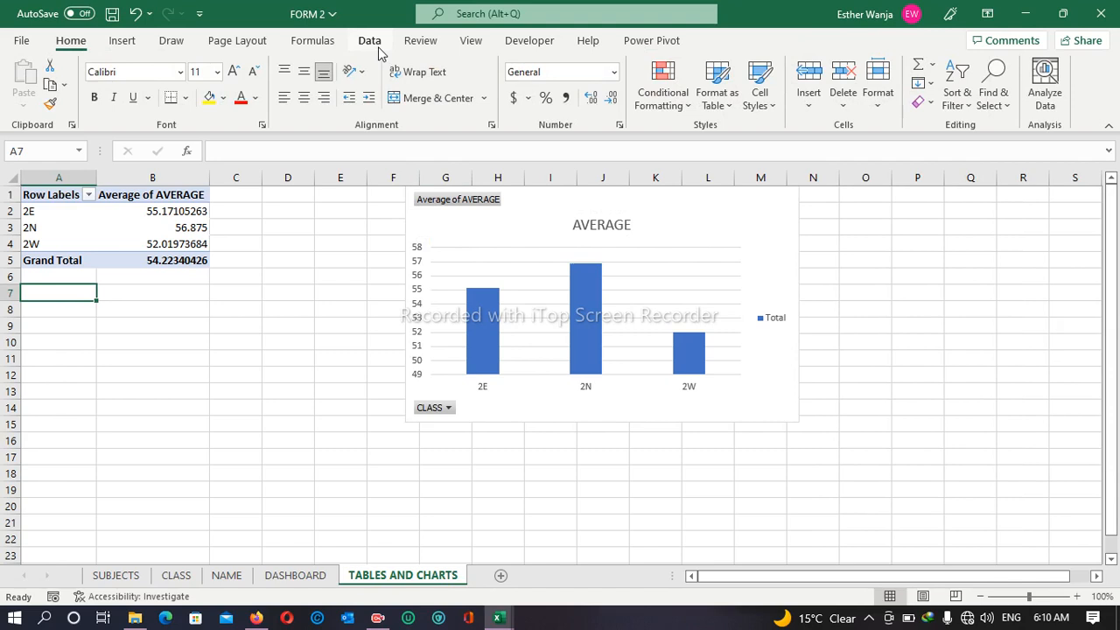
left_click(124, 43)
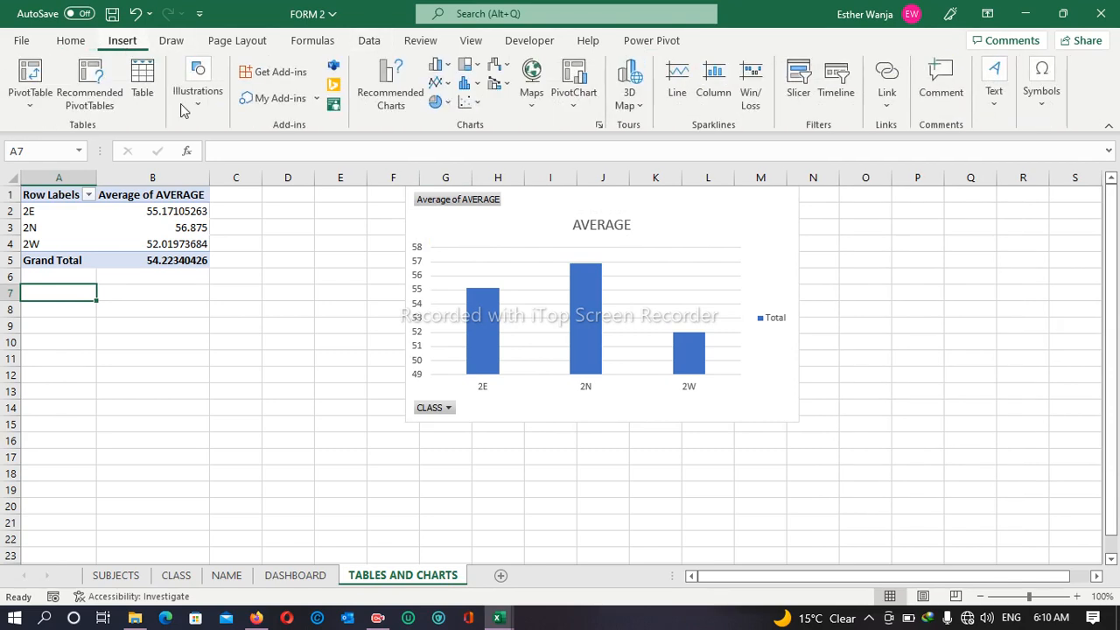
left_click(573, 101)
left_click(621, 152)
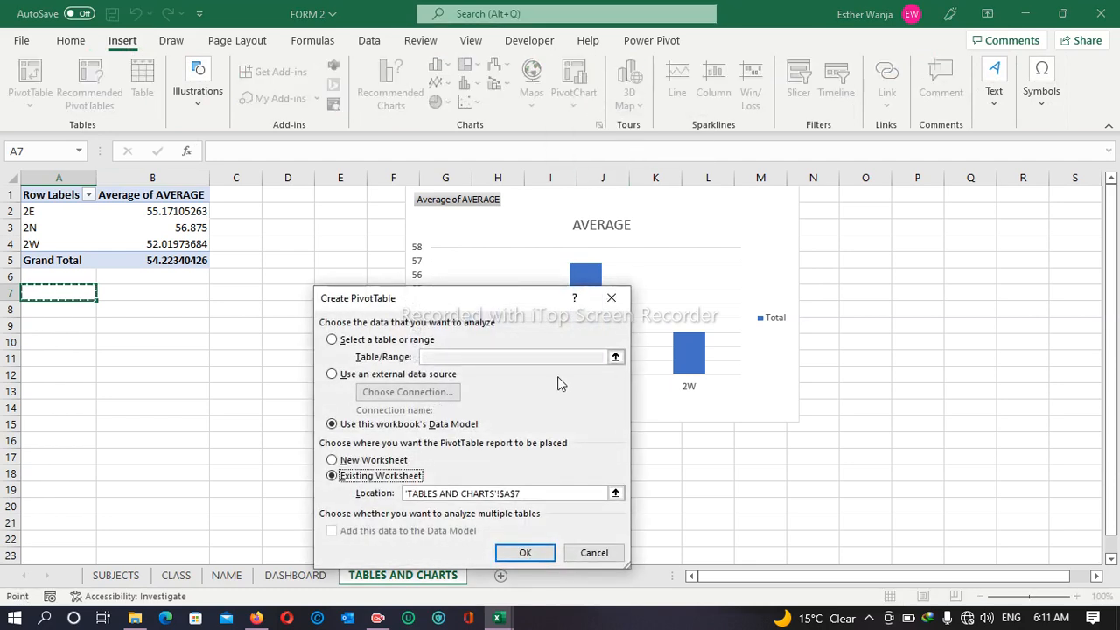
left_click(543, 550)
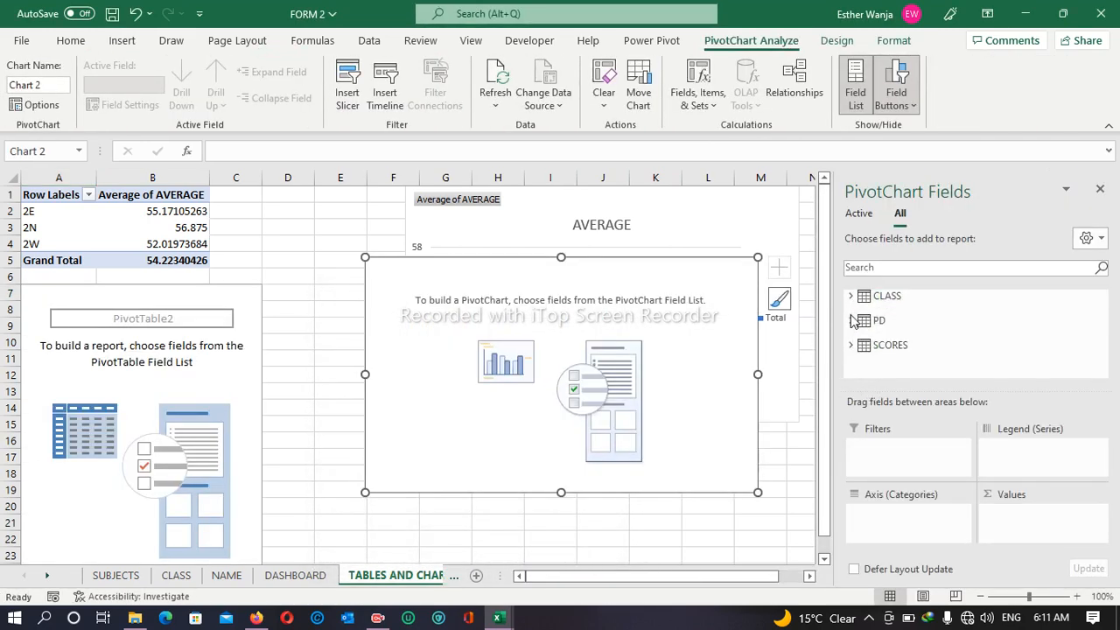
- Add the CLASS table's CLASS field as the axis categories of the new PivotChart
left_click(852, 321)
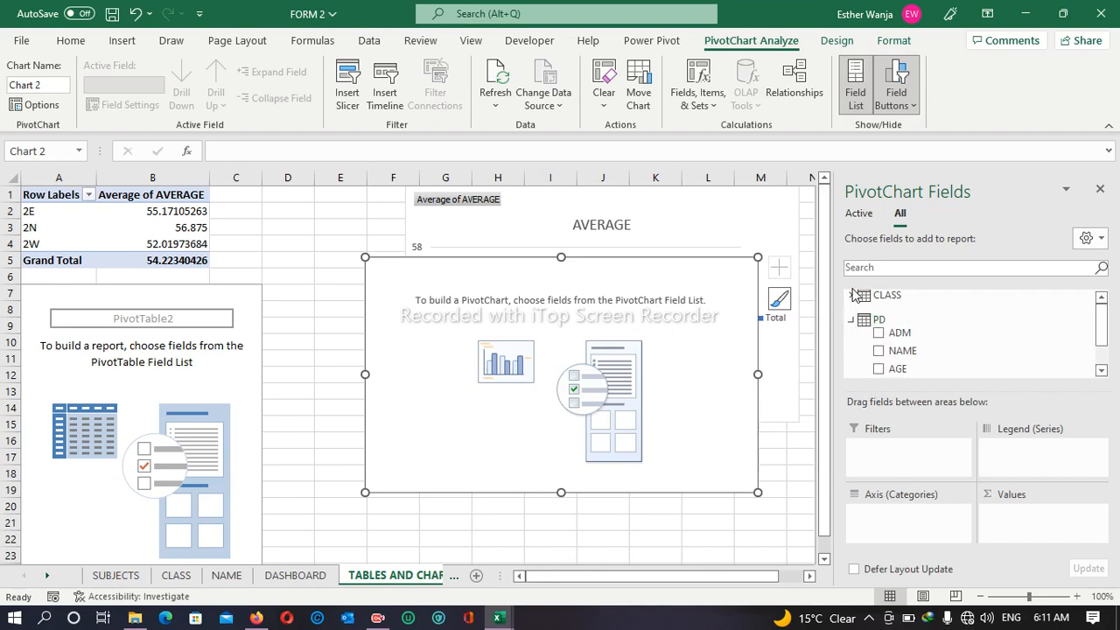
left_click(850, 295)
left_click(878, 329)
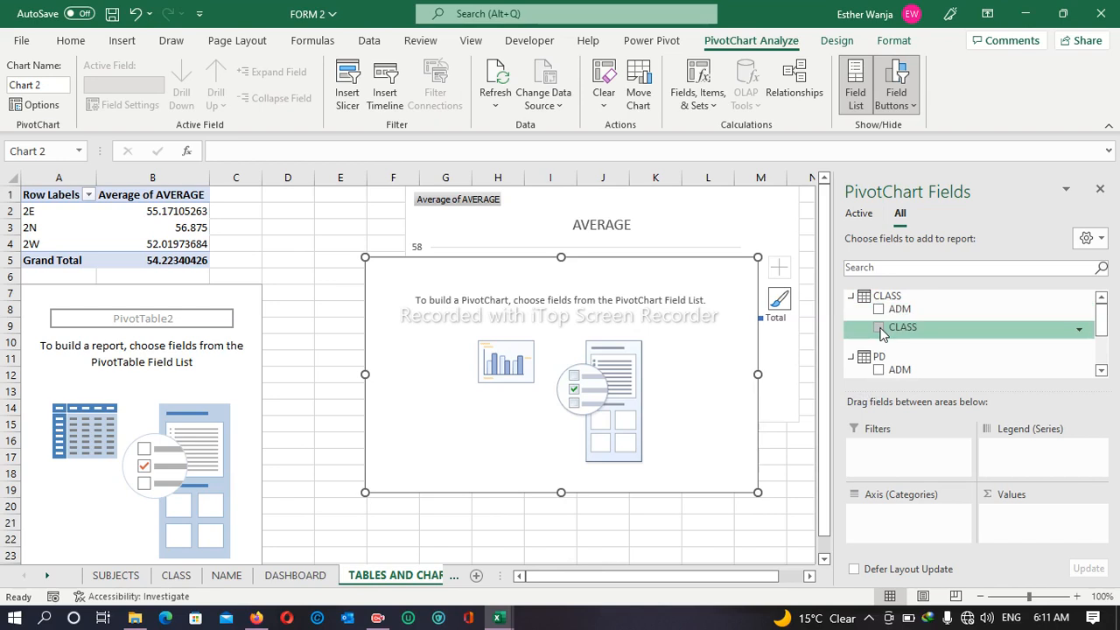
left_click(1101, 370)
left_click(1102, 370)
left_click(1101, 369)
left_click(1101, 370)
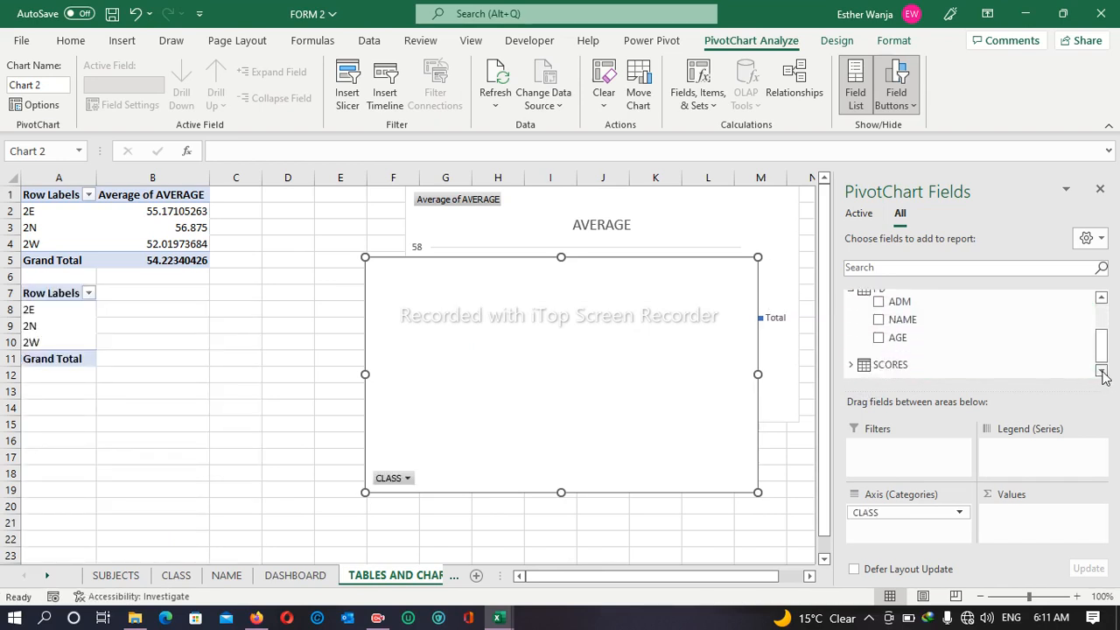
left_click(877, 338)
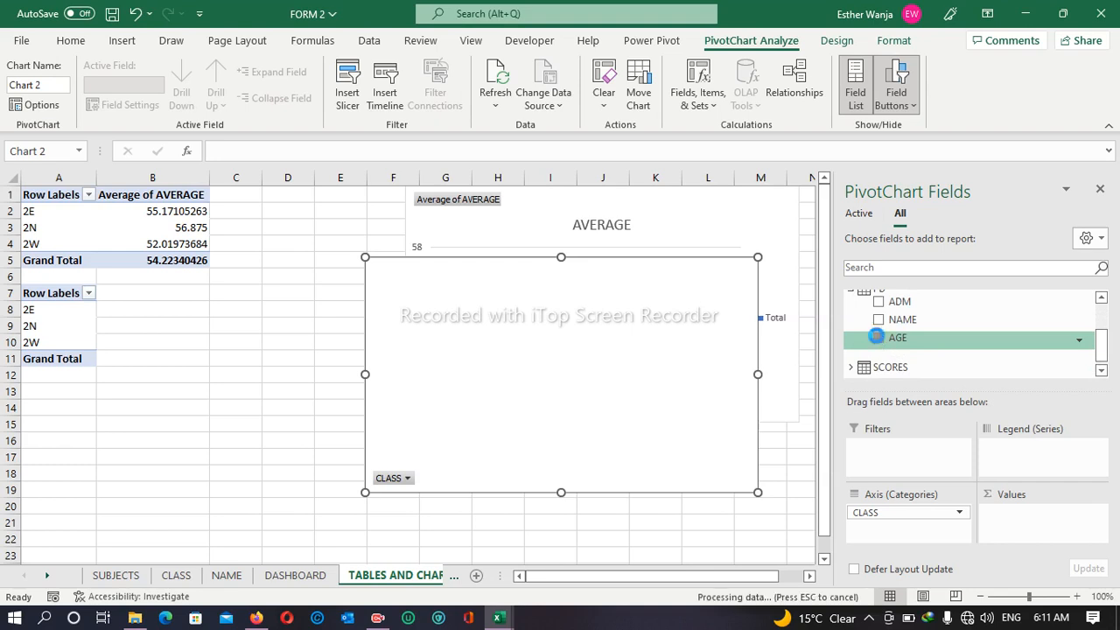
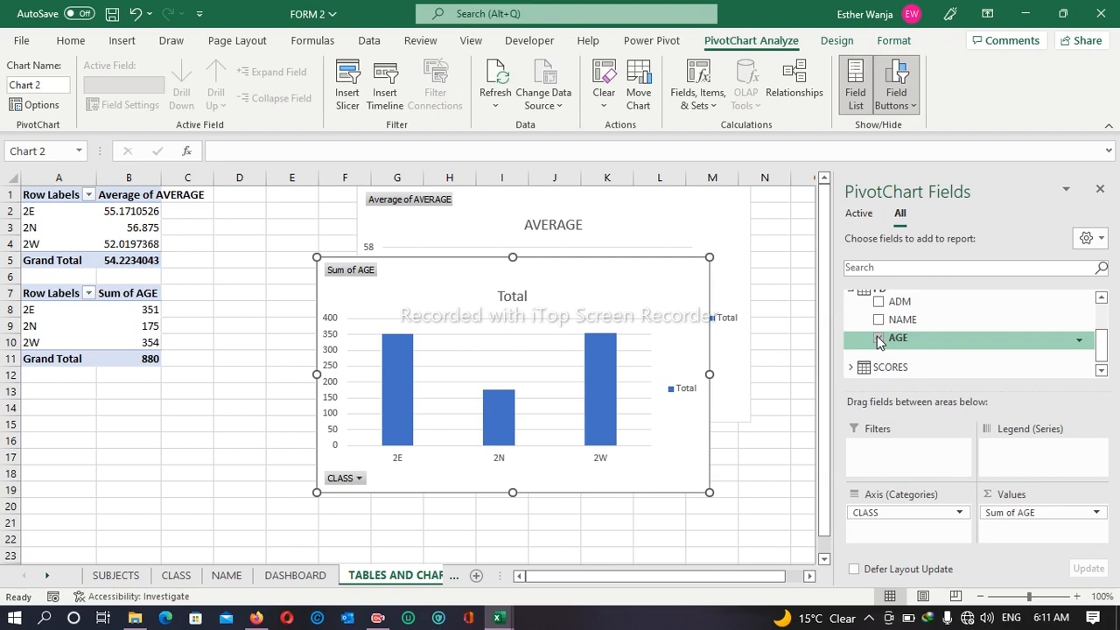
left_click(878, 339)
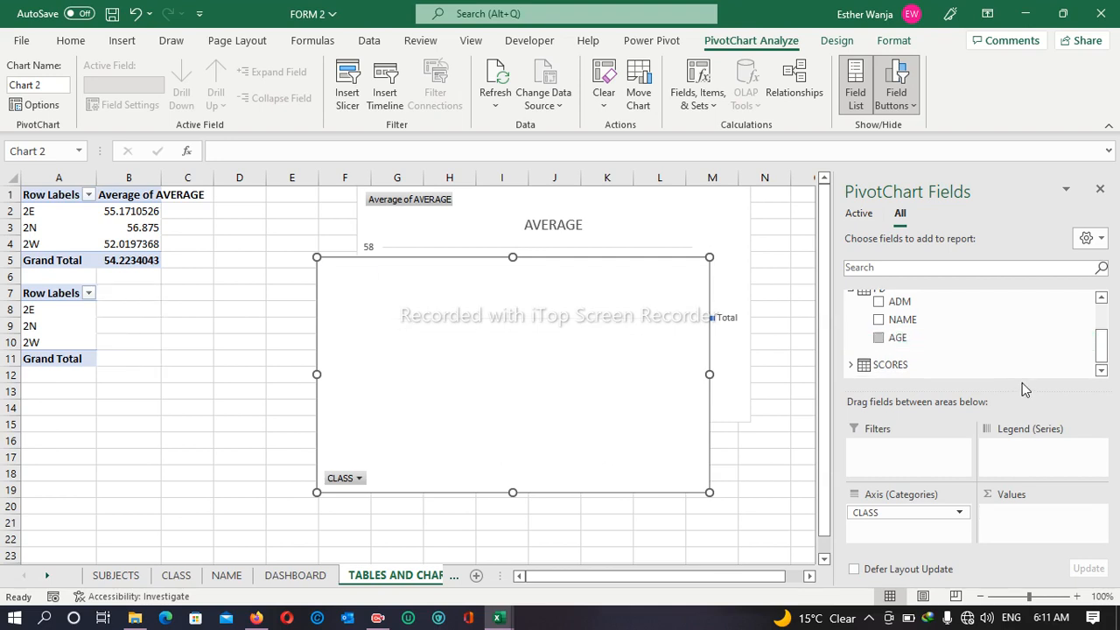
- Add the SCORES table's MATHS field to the second PivotChart's values and summarize it by Average
left_click(1101, 370)
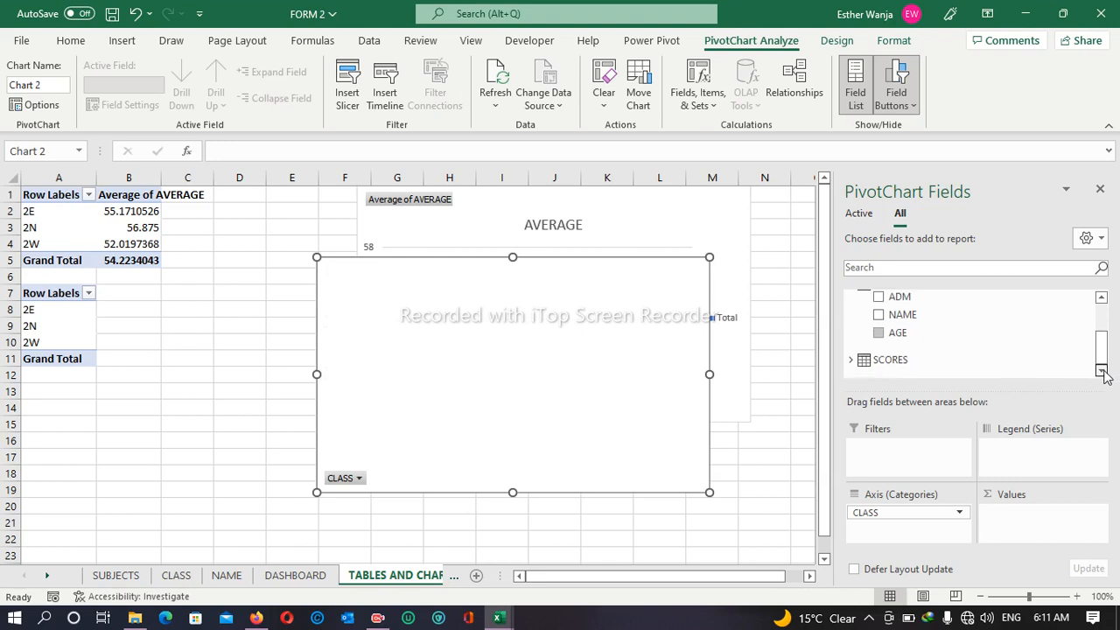
left_click(850, 359)
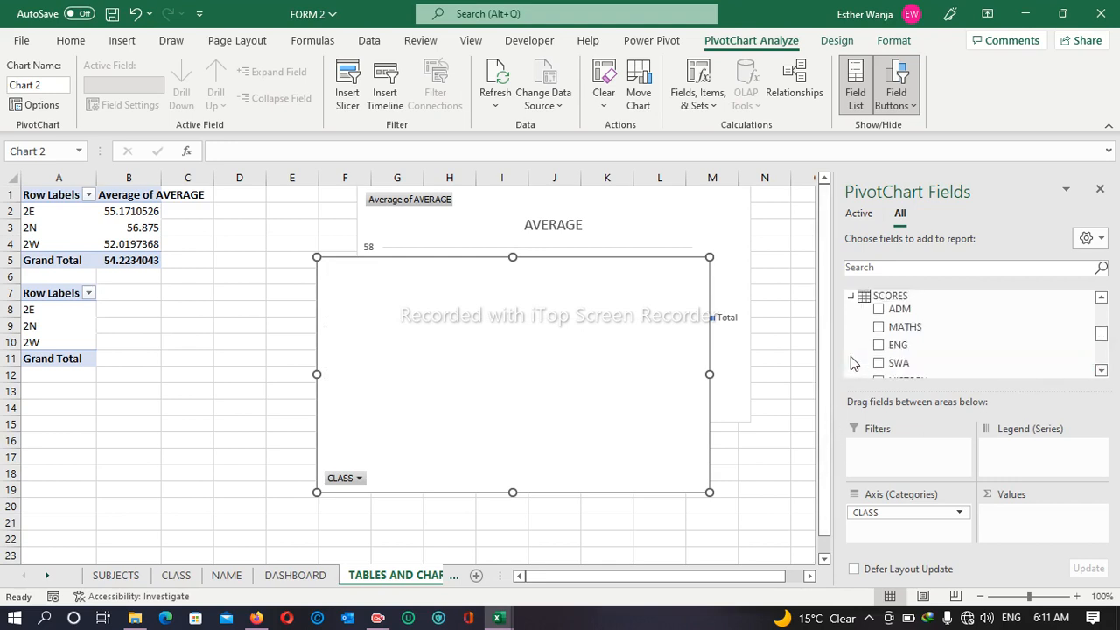
left_click(878, 327)
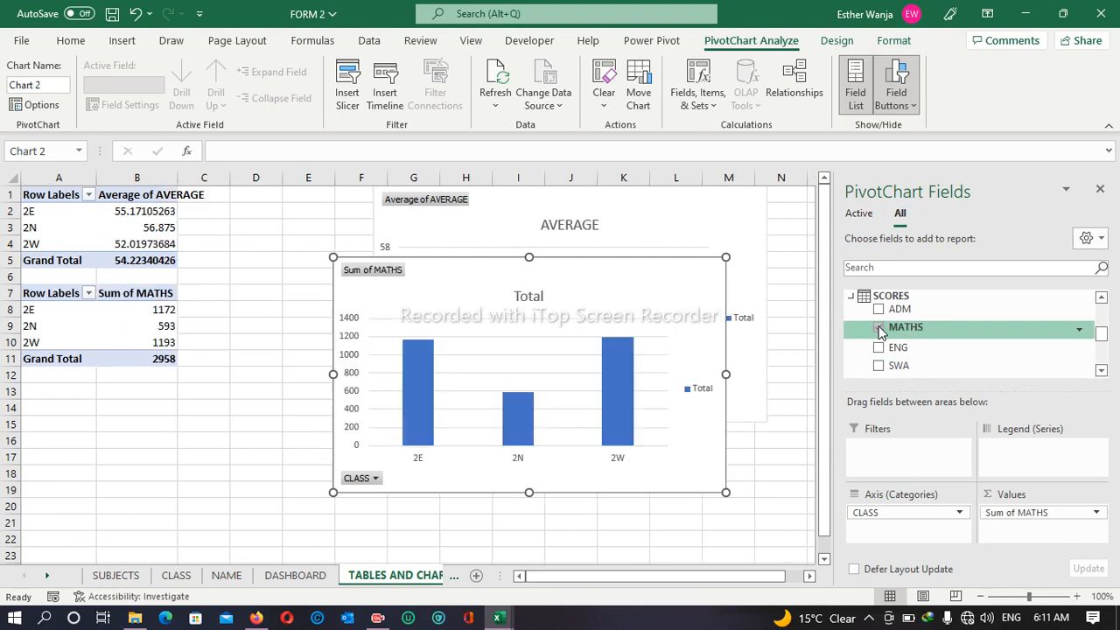
left_click(1054, 515)
left_click(1015, 492)
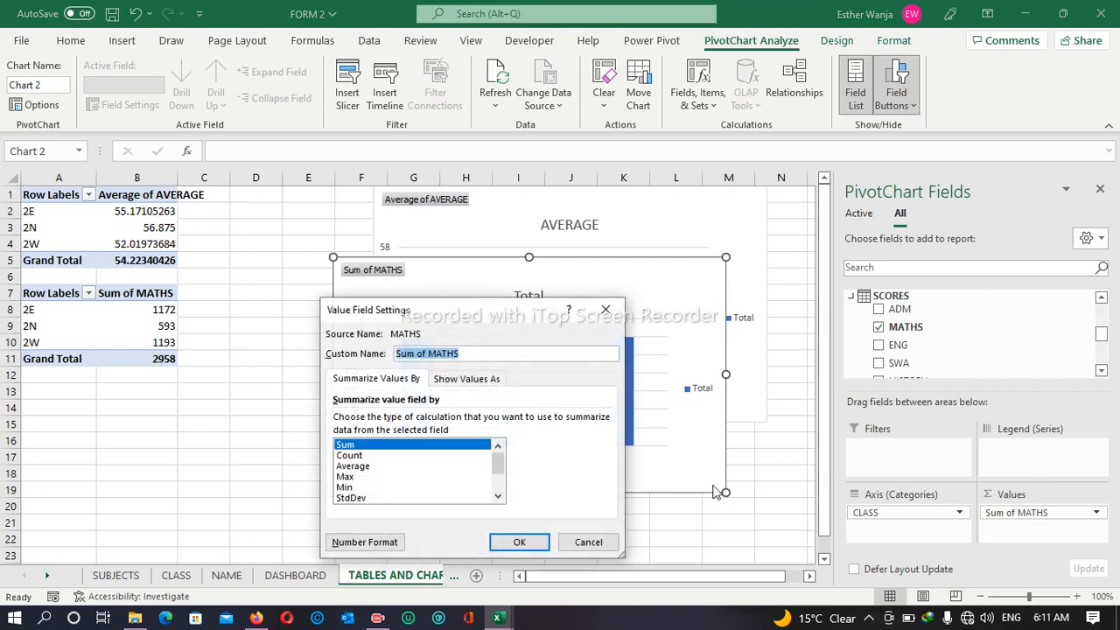
double_click(411, 466)
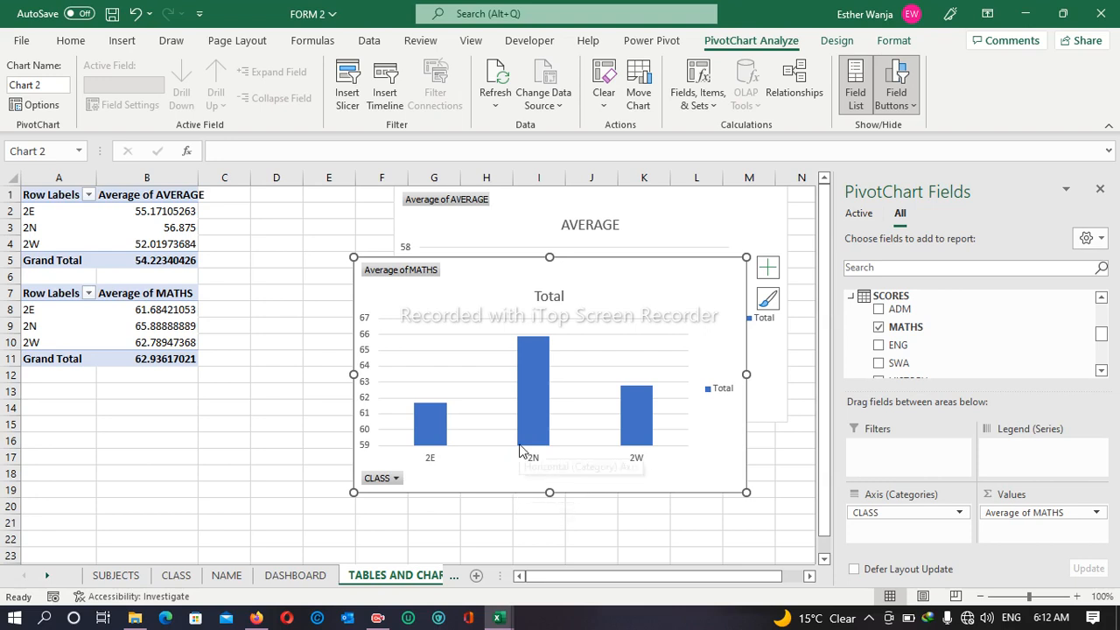
- Replace the title text of the second PivotChart with MATHS
double_click(556, 297)
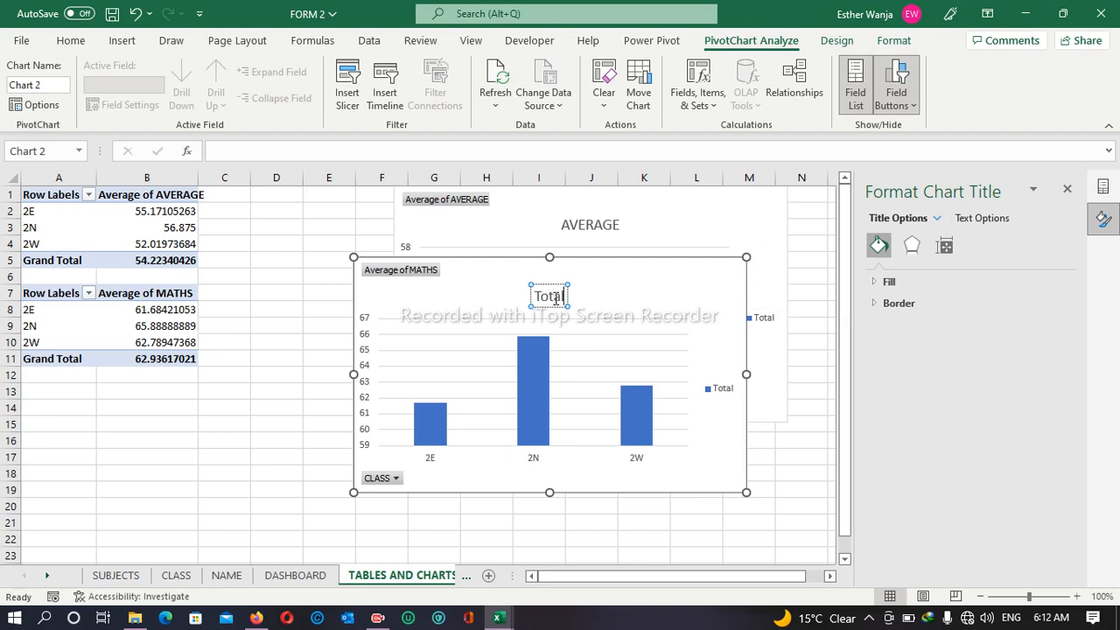
key("BackSpace")
key("BackSpace")
key("BackSpace")
key("BackSpace")
key("BackSpace")
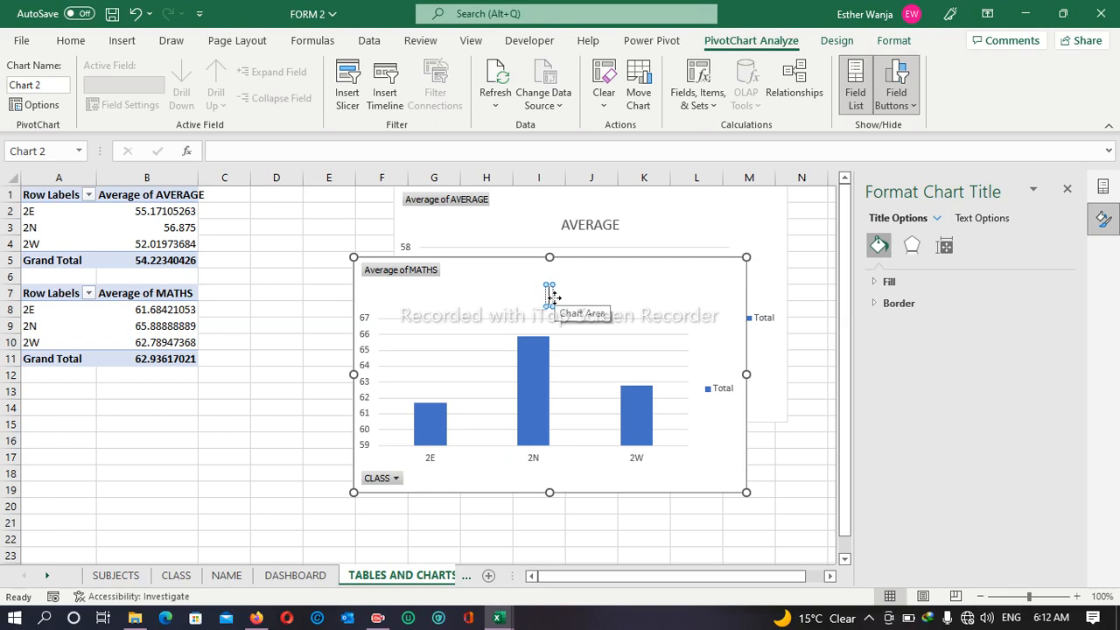
type("MATH")
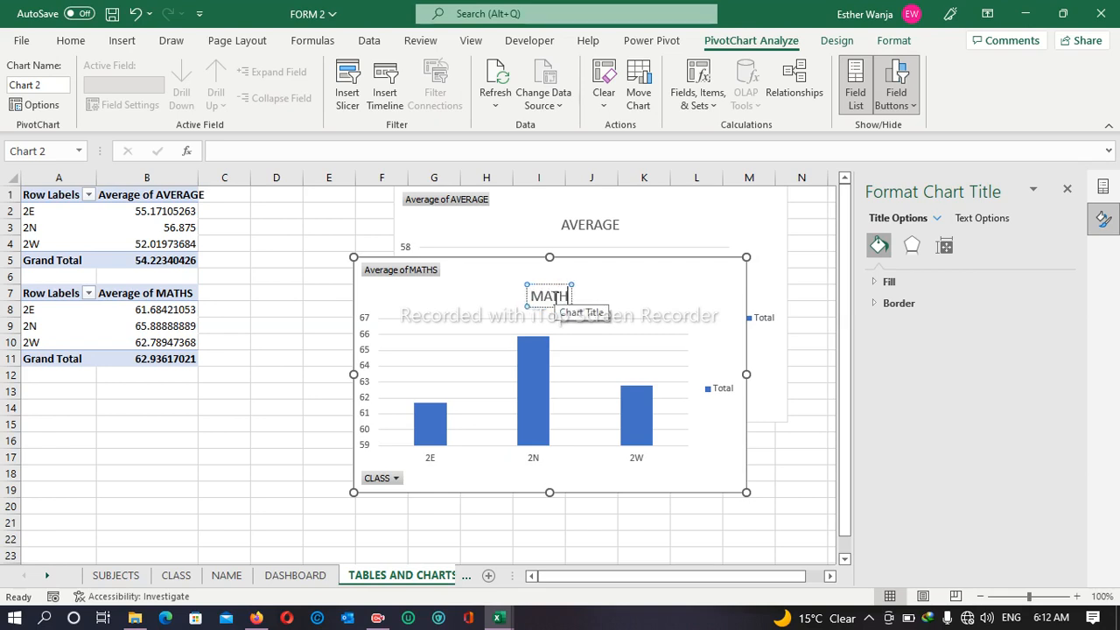
type("S")
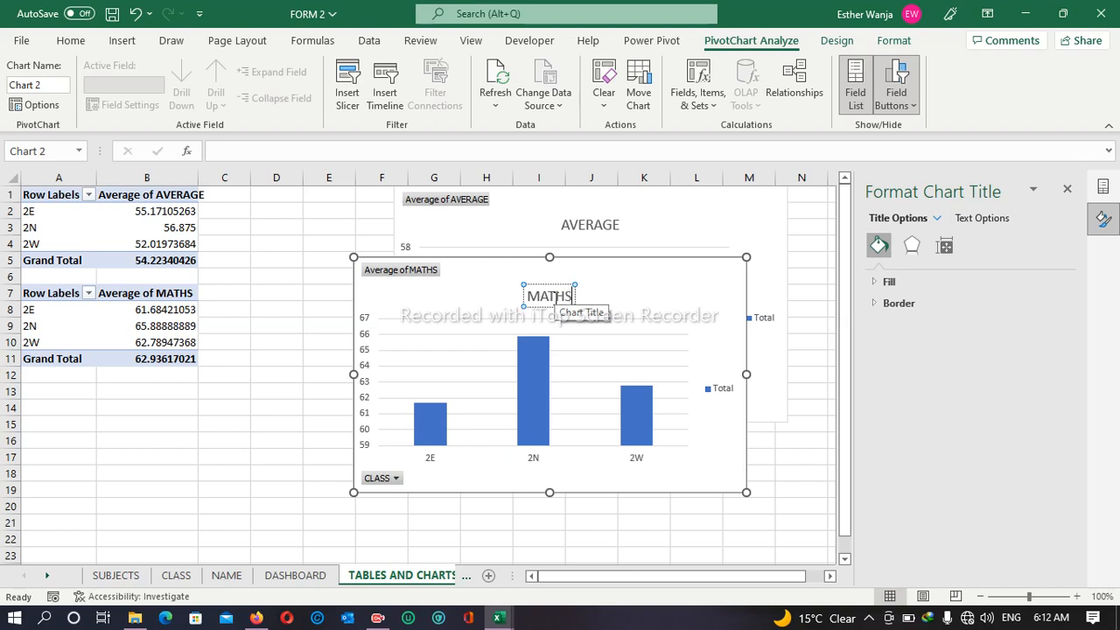
key("Return")
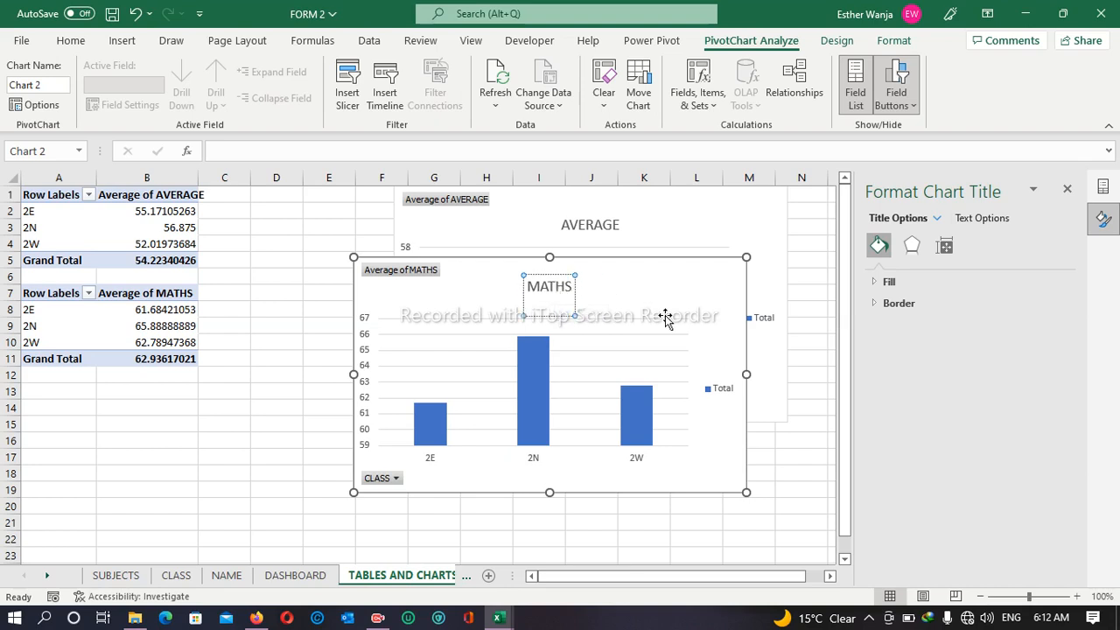
key("BackSpace")
left_click(665, 259)
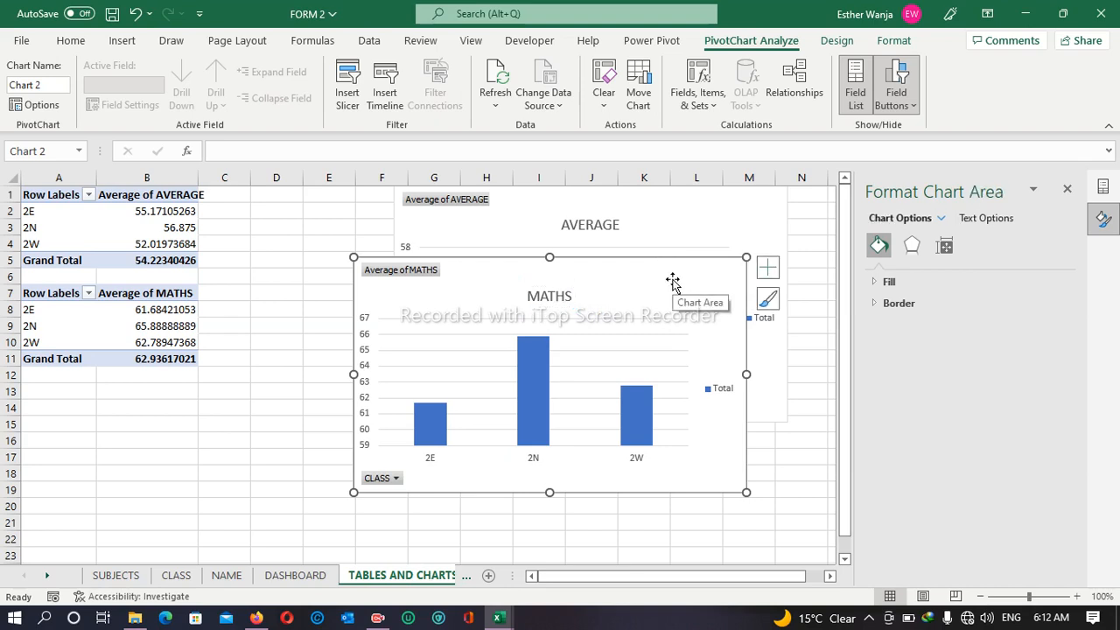
- Move the second PivotChart directly below the AVERAGE chart, aligned with its edges
left_click_drag(672, 280, 738, 464)
left_click_drag(709, 435, 715, 442)
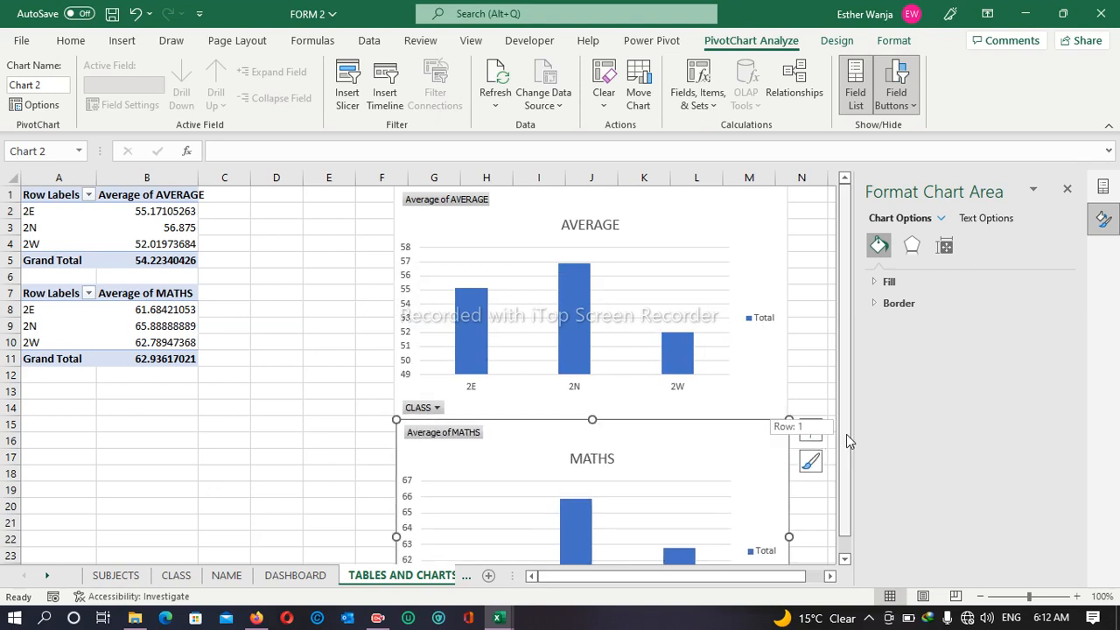
scroll(846, 434, "down", 1)
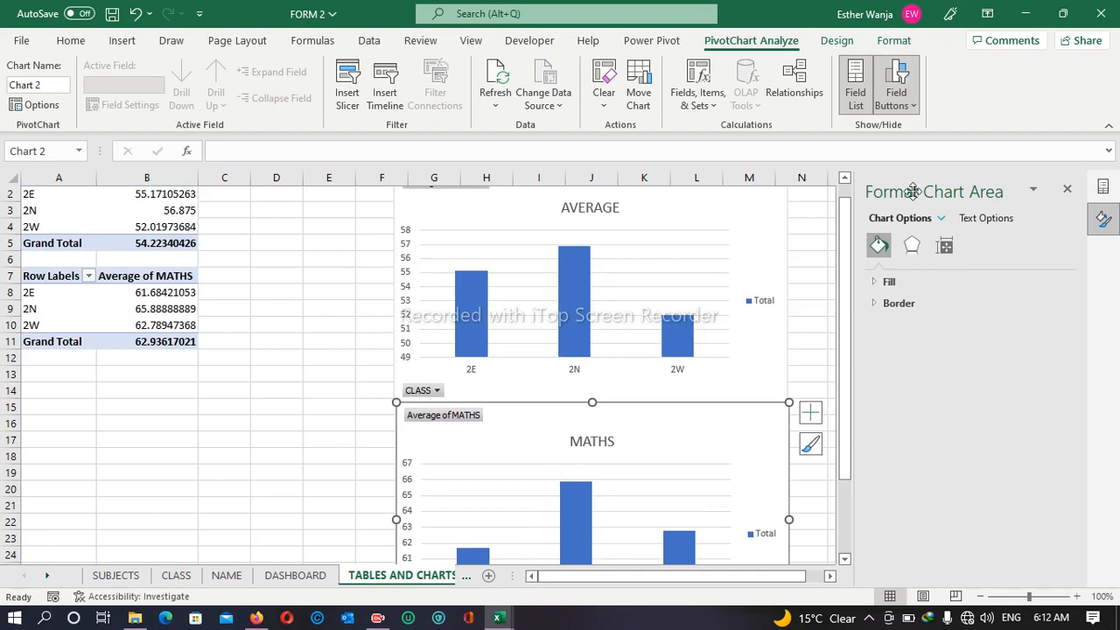
- Add the SCORES table's ENG field, summarized by Average, and the SWA field to the second PivotChart's values
left_click(1103, 187)
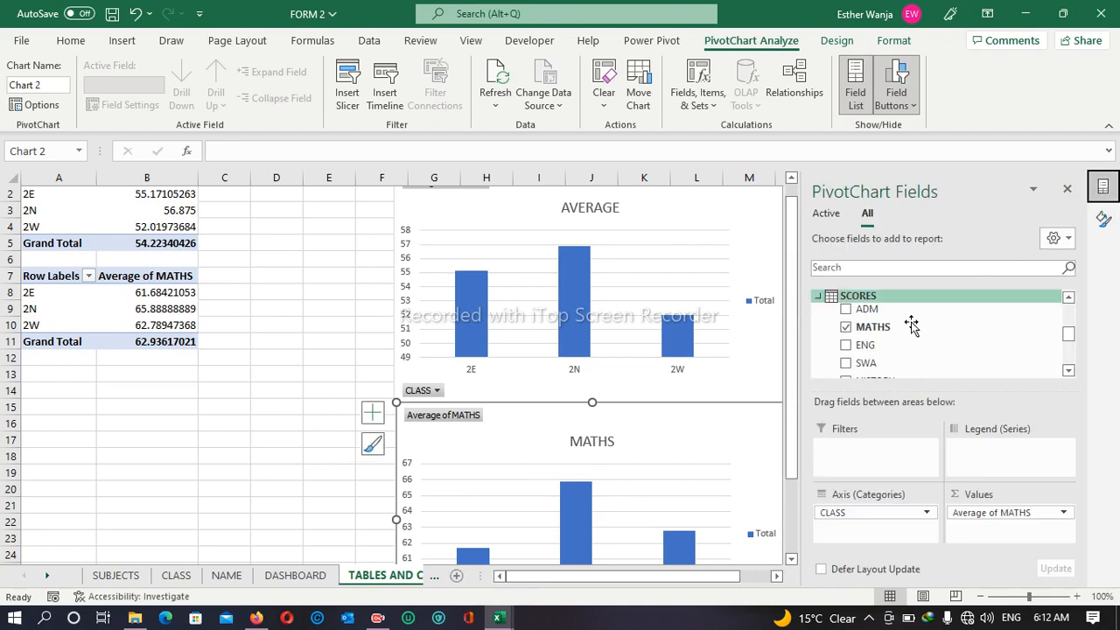
left_click(845, 346)
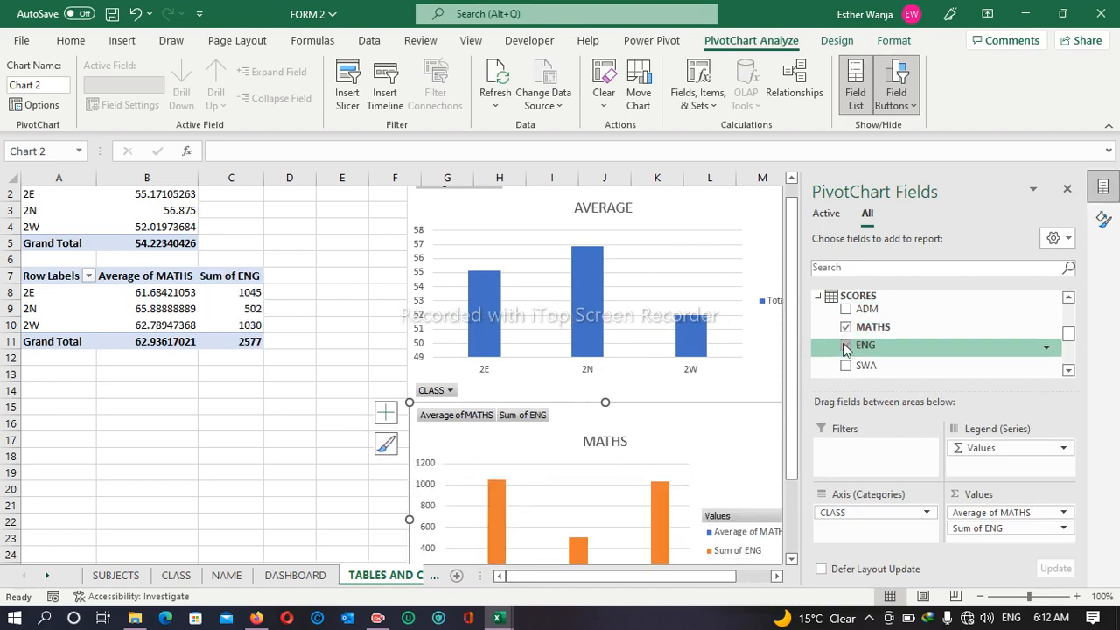
left_click(1005, 525)
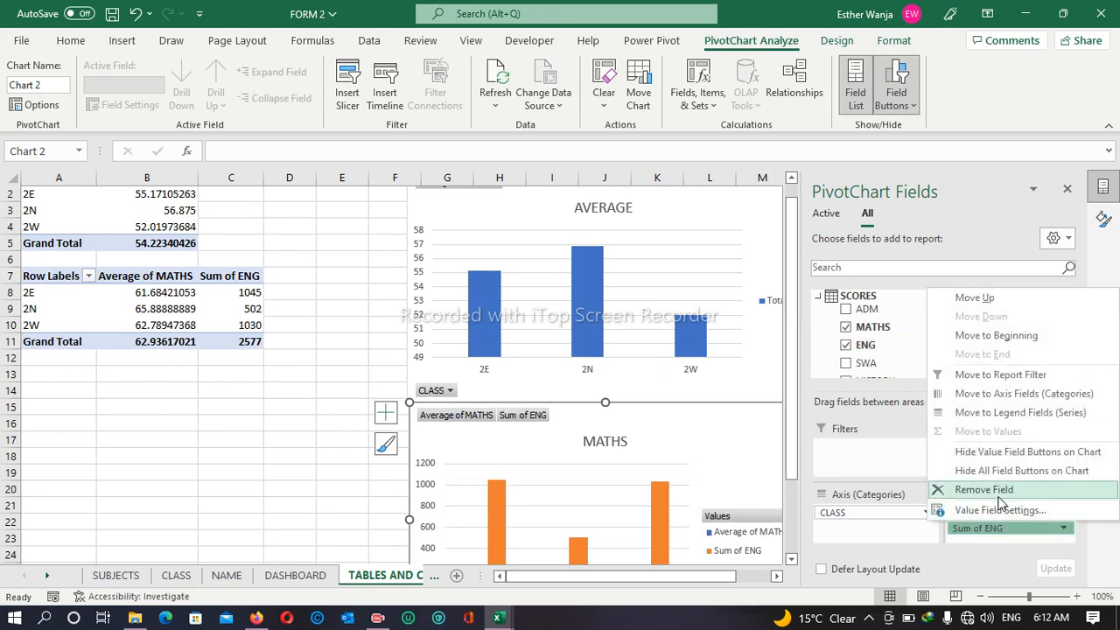
left_click(1003, 511)
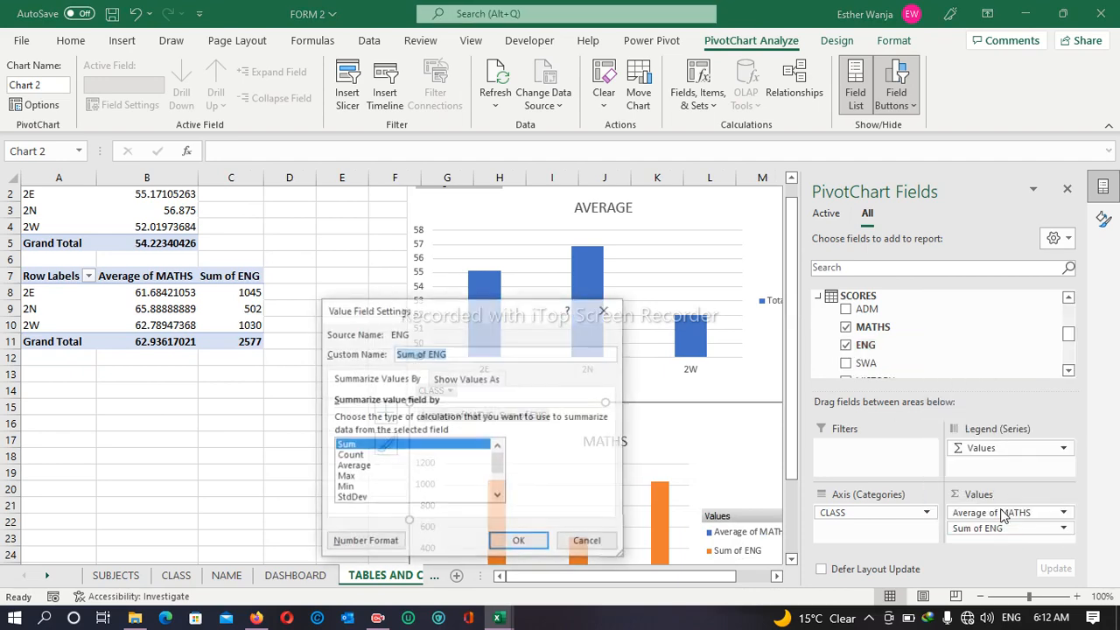
left_click(388, 478)
double_click(363, 466)
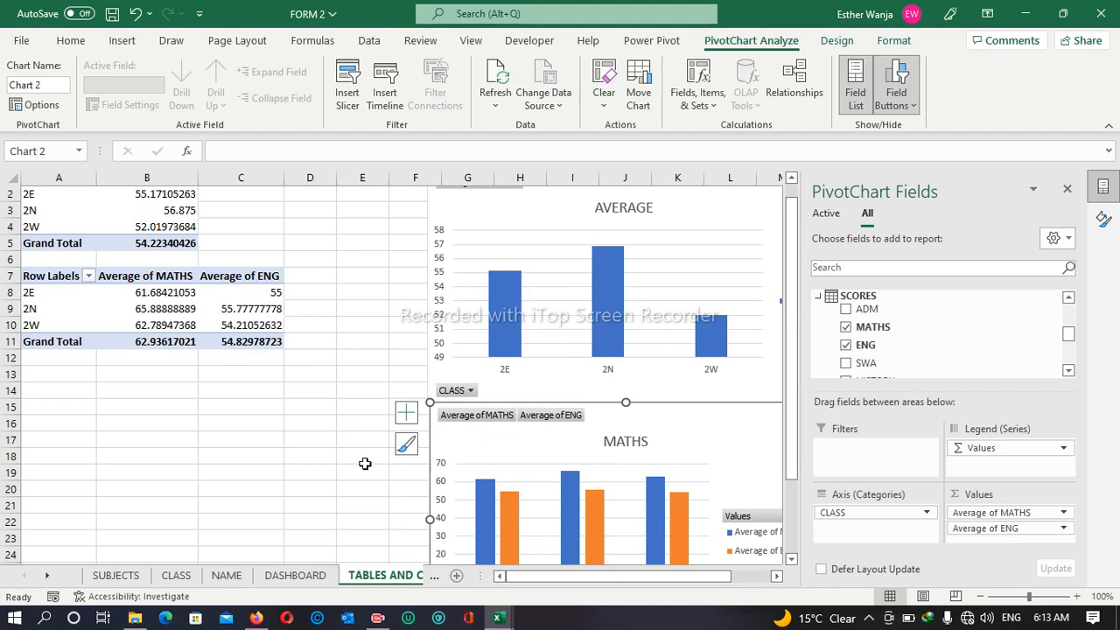
left_click(850, 361)
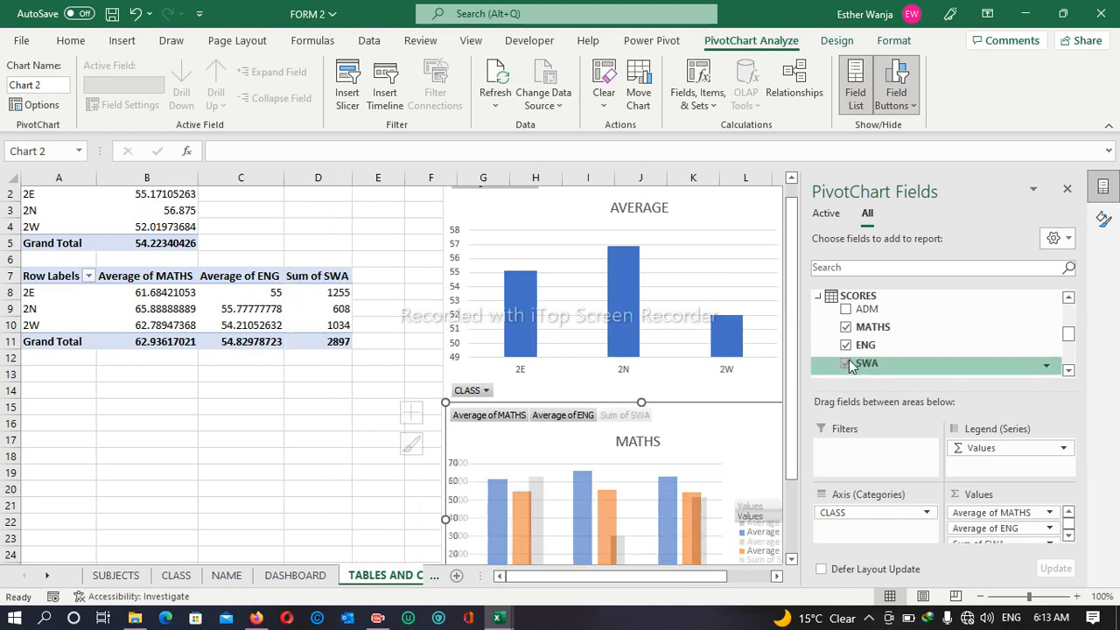
- Replace the second PivotChart's title text with AVERAGE PER SUBJECT
left_click(643, 441)
left_click(663, 443)
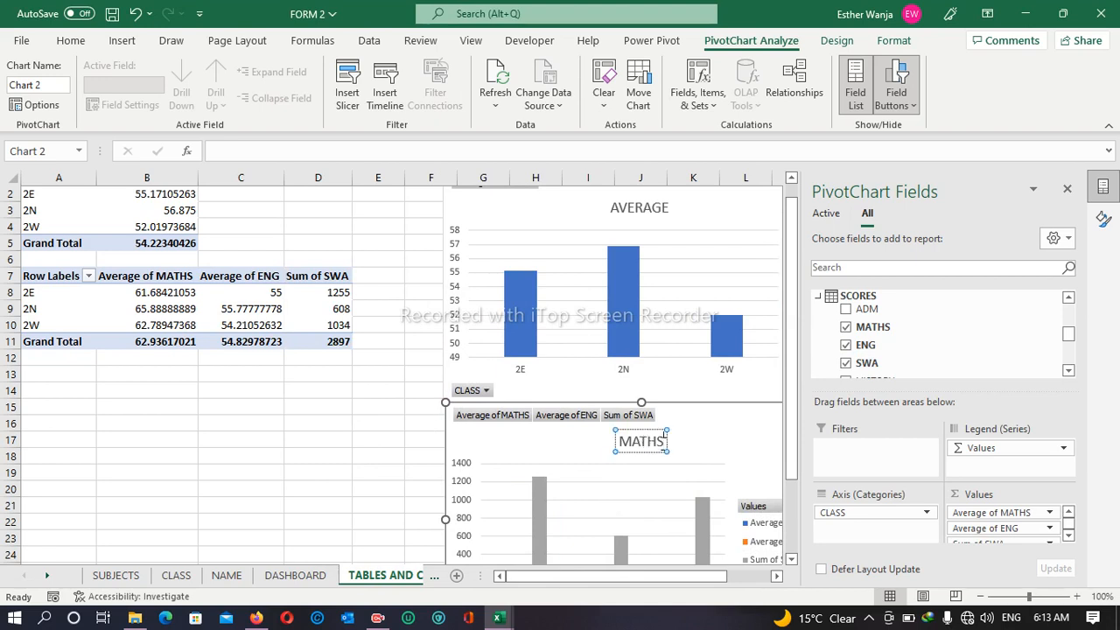
key("BackSpace")
key("BackSpace")
key("BackSpace")
key("BackSpace")
key("BackSpace")
type("SUB")
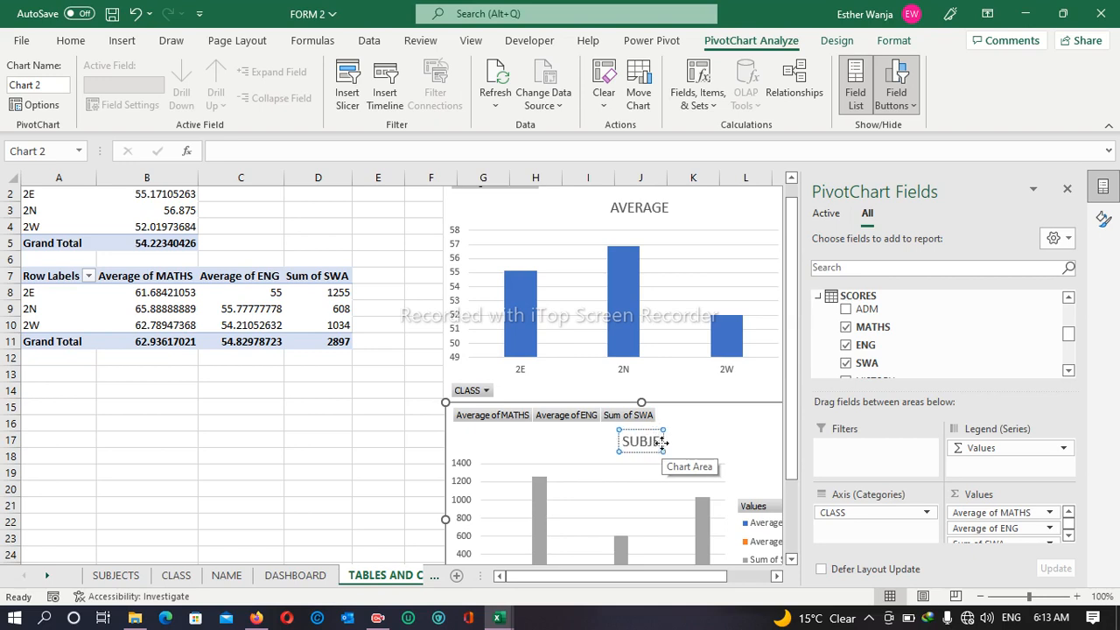
type("J")
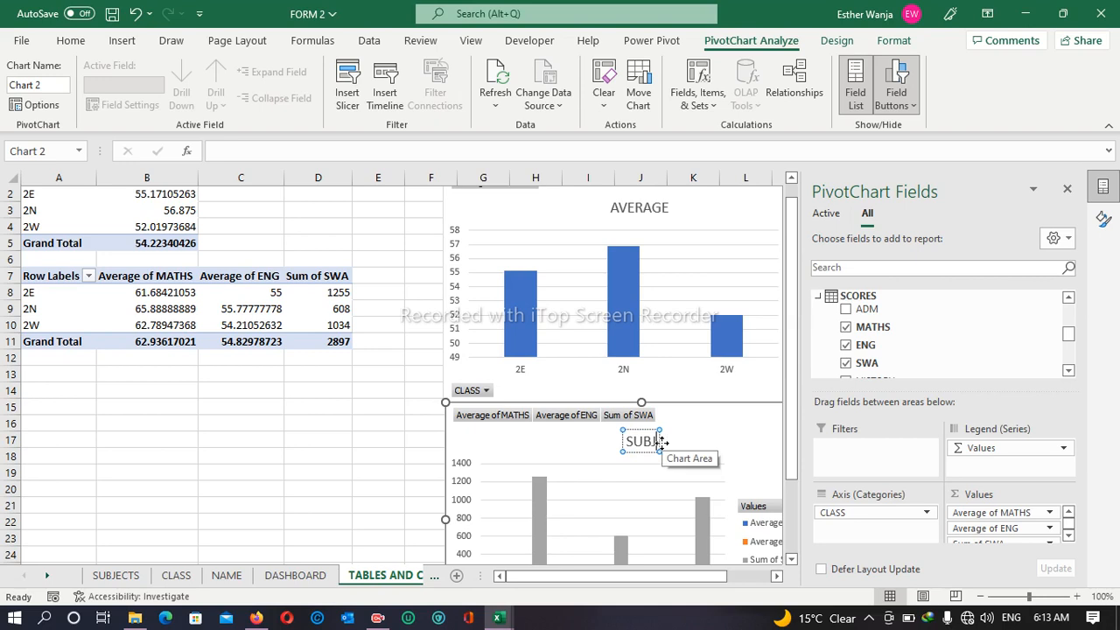
type("ECTS")
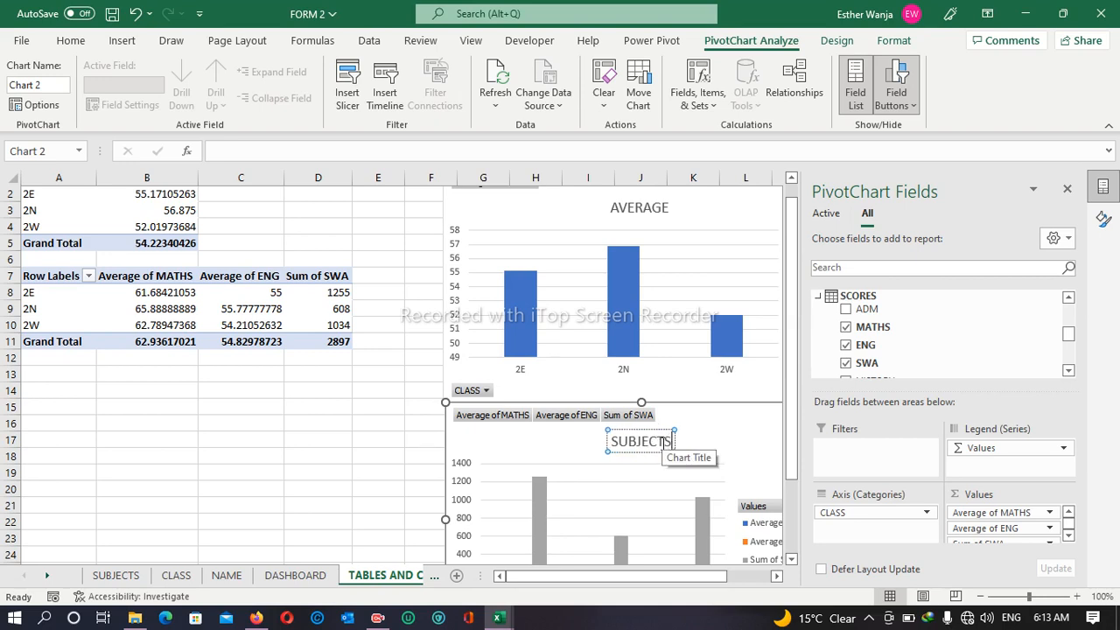
key("Return")
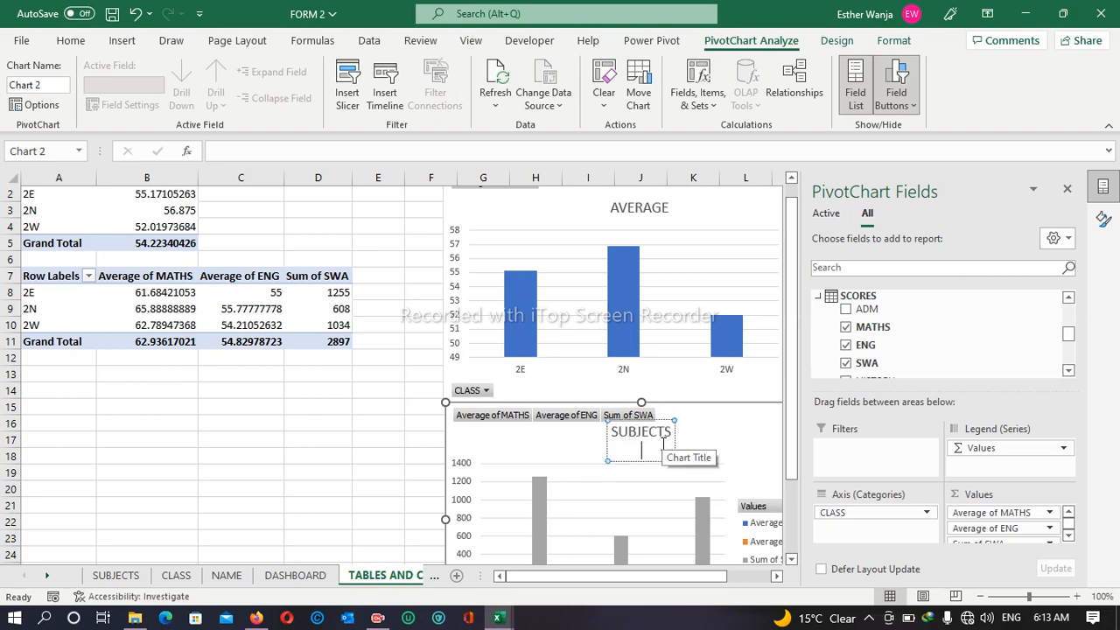
key("BackSpace")
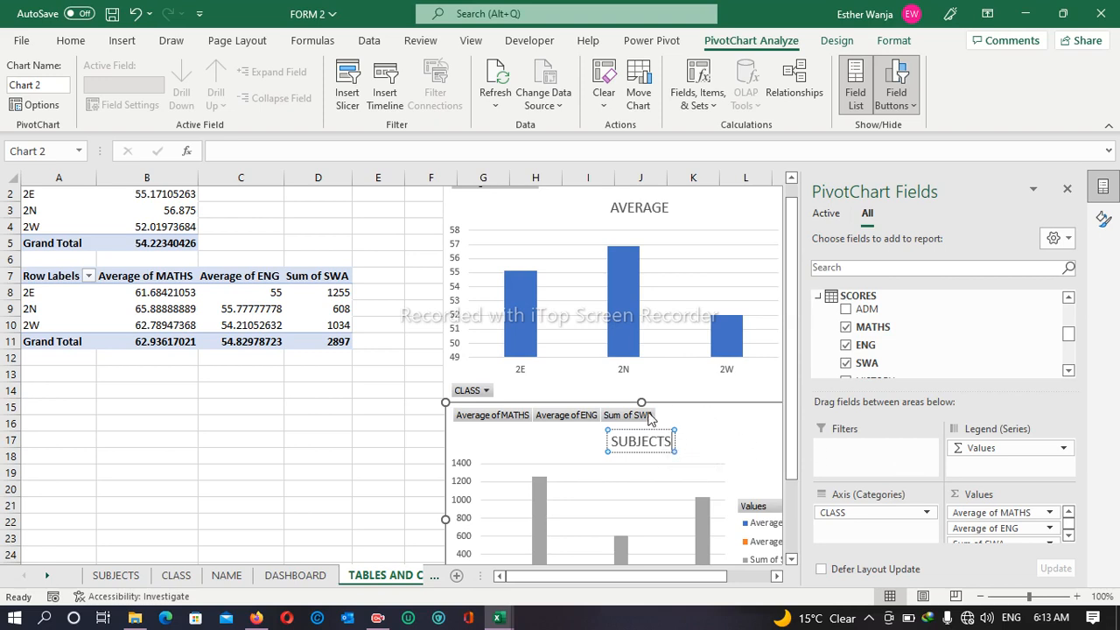
left_click(611, 440)
type("AVERA")
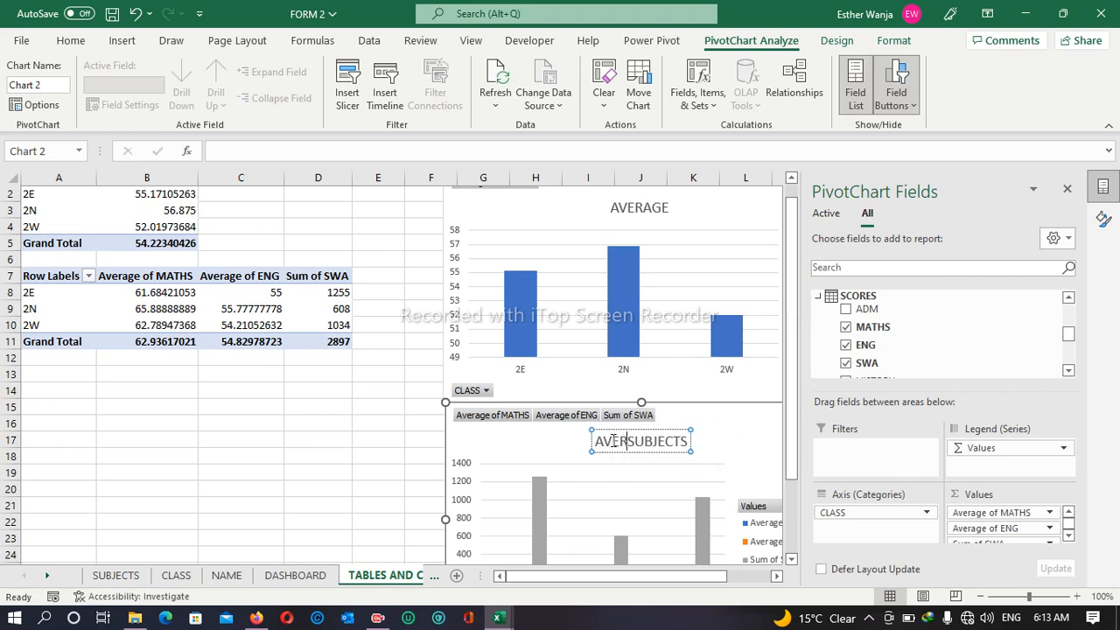
type("GE ")
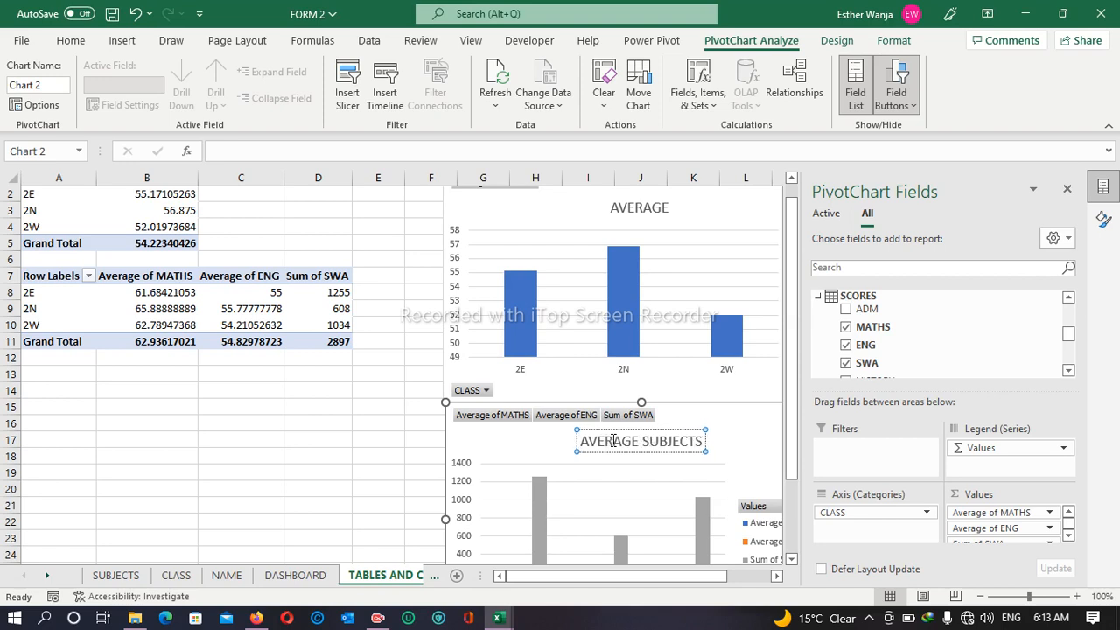
type("P")
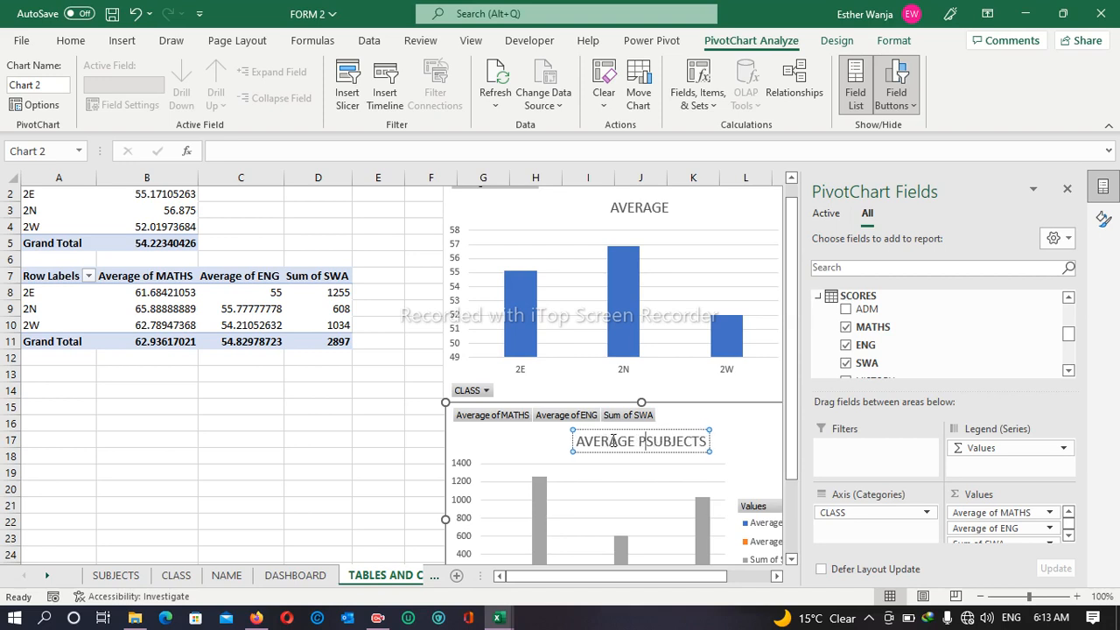
type("ER")
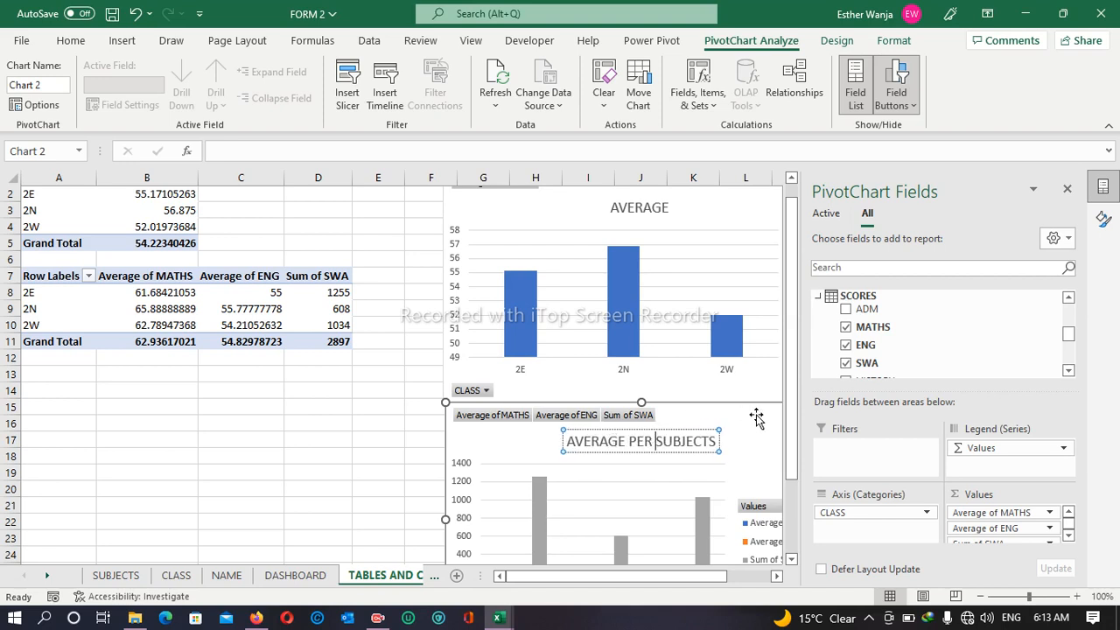
left_click(709, 441)
key("BackSpace")
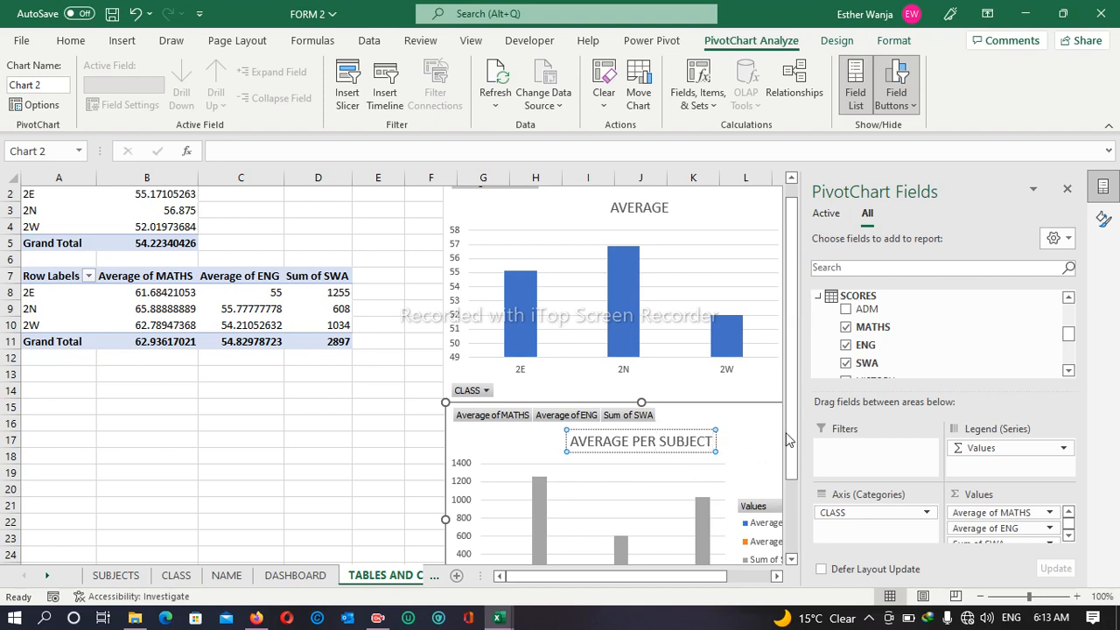
- Add the SCORES table's HISTORY, RE, BIOLOGY, CHEMISTRY and PHYSICS fields to the second PivotChart's values
left_click(1068, 370)
left_click(1068, 370)
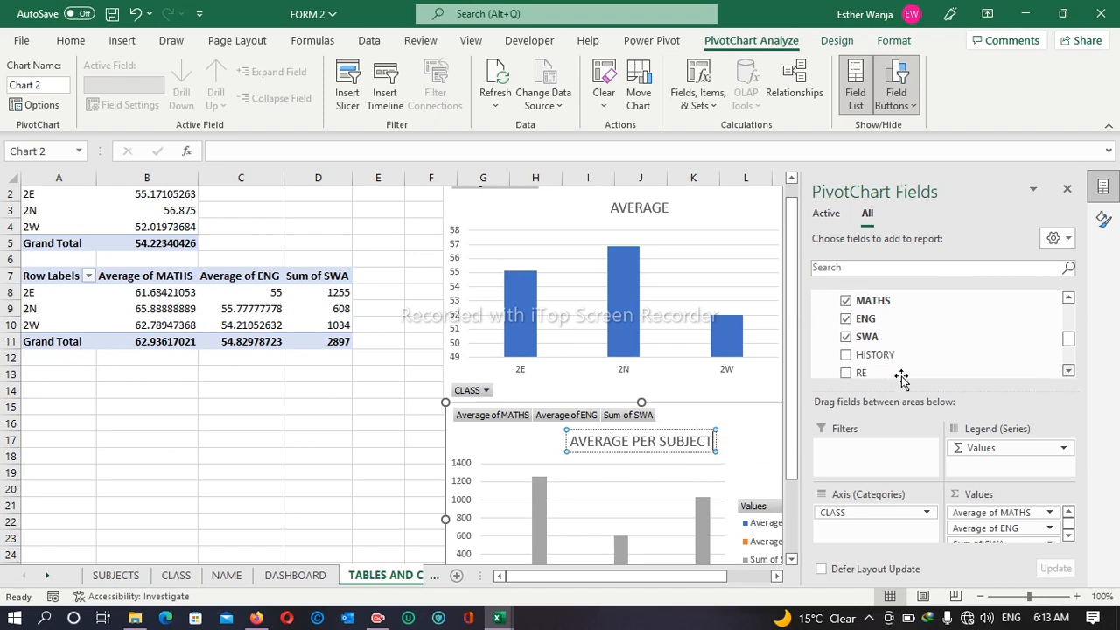
left_click(845, 356)
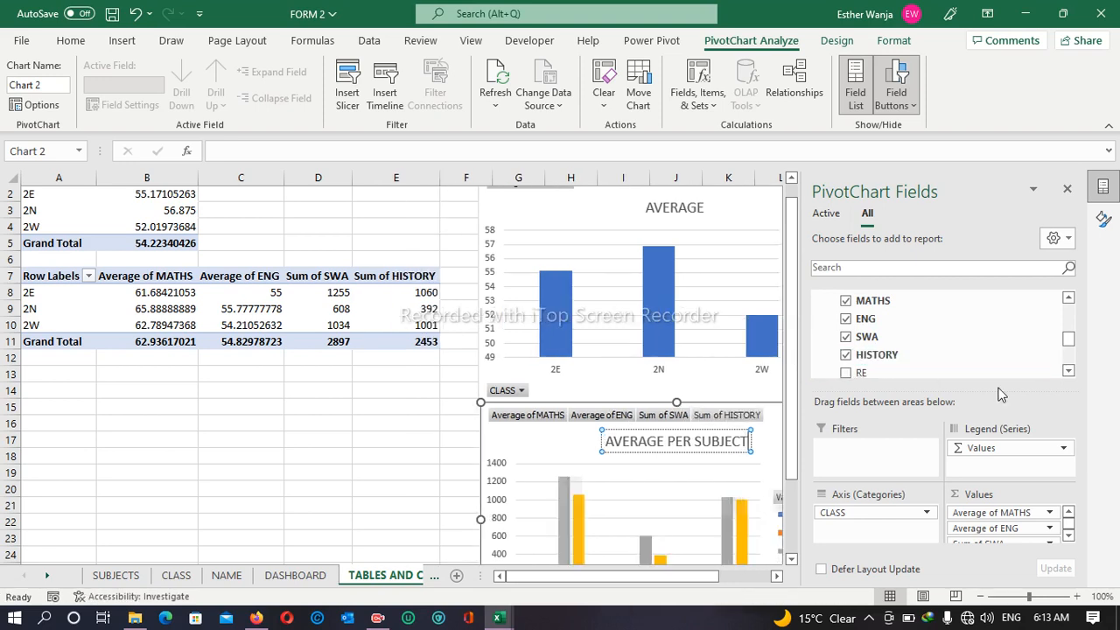
left_click(1073, 372)
left_click(1072, 371)
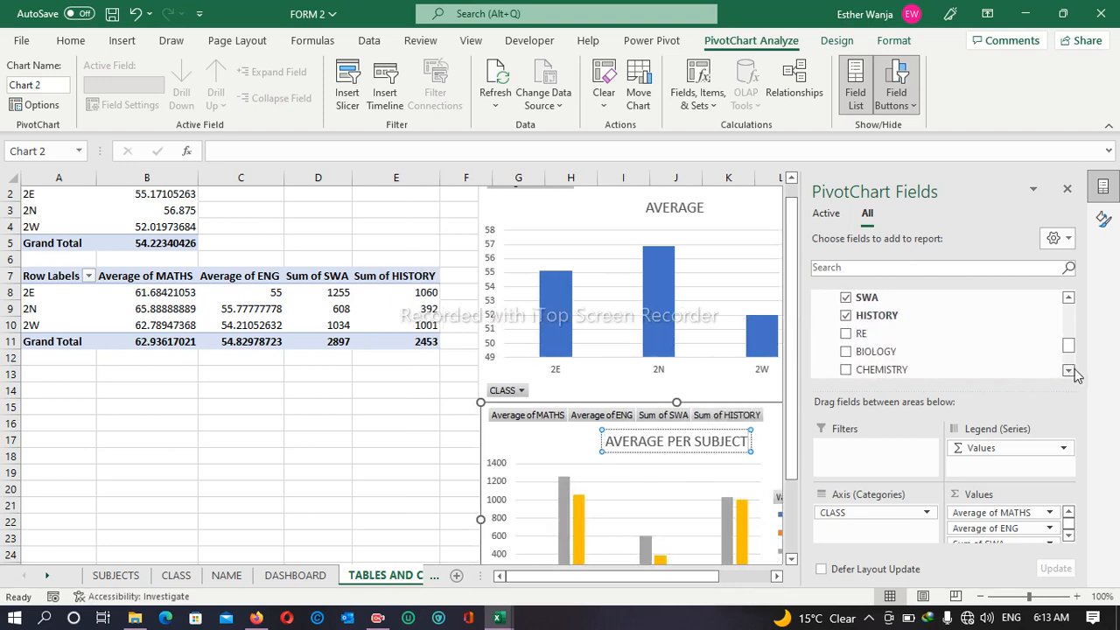
left_click(845, 339)
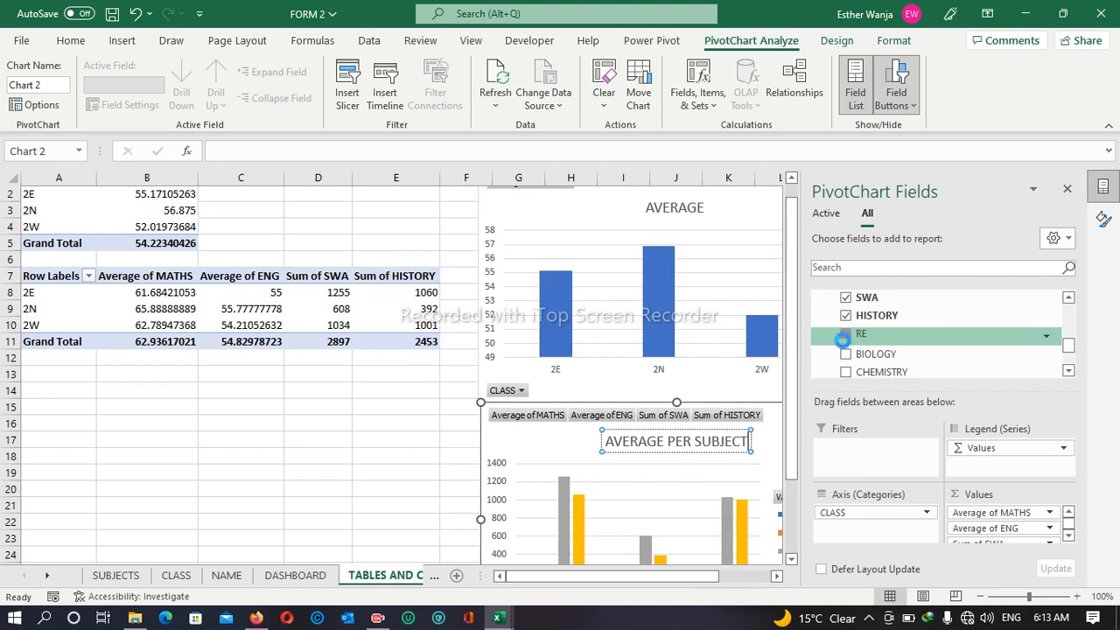
left_click(845, 354)
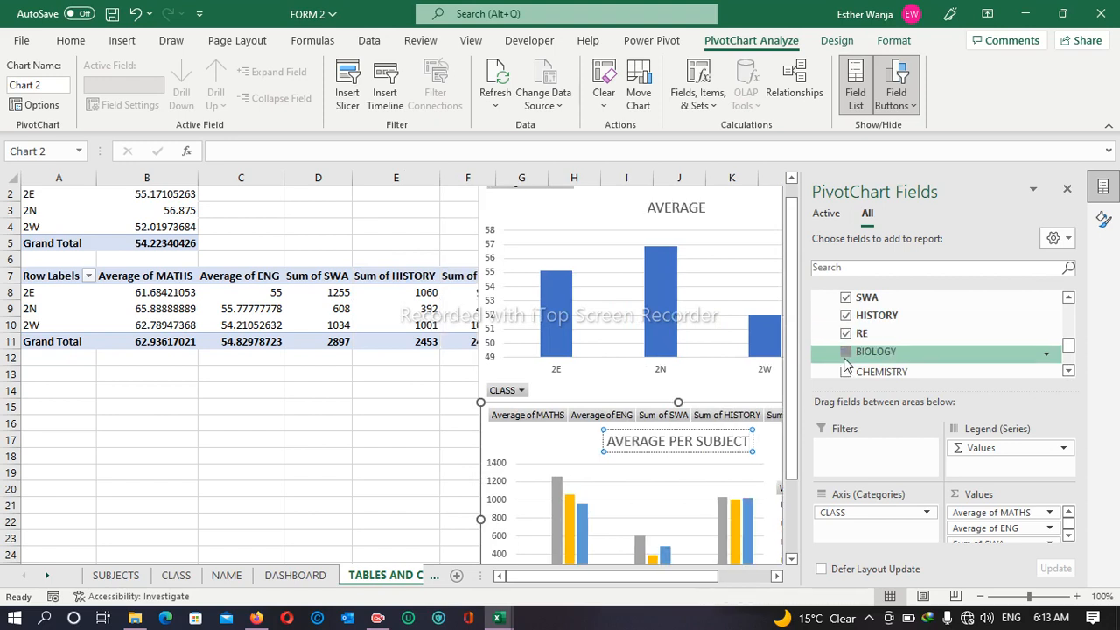
left_click(846, 370)
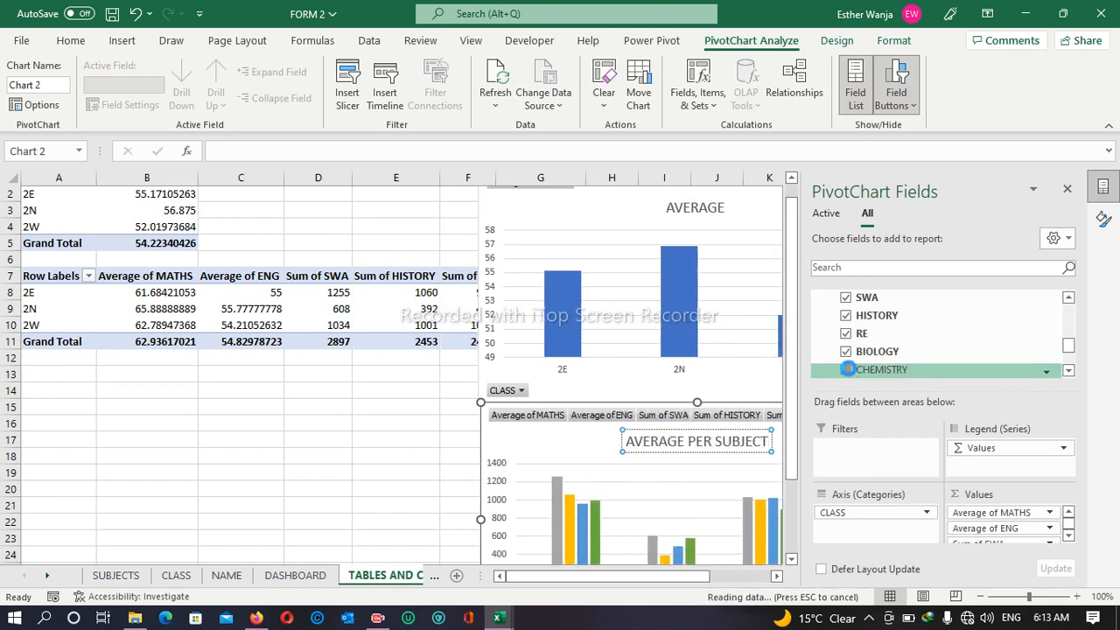
left_click(1068, 371)
left_click(1068, 371)
left_click(1068, 371)
left_click(846, 338)
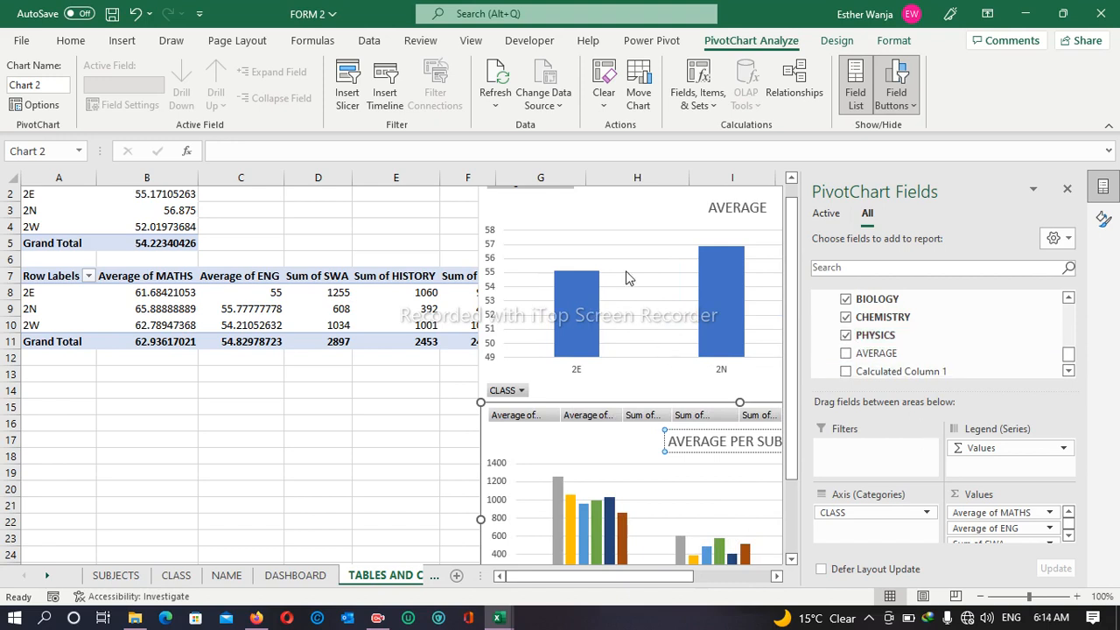
- Summarize the SWA value field of the per-subject PivotTable by Average
left_click(1073, 535)
left_click(1073, 535)
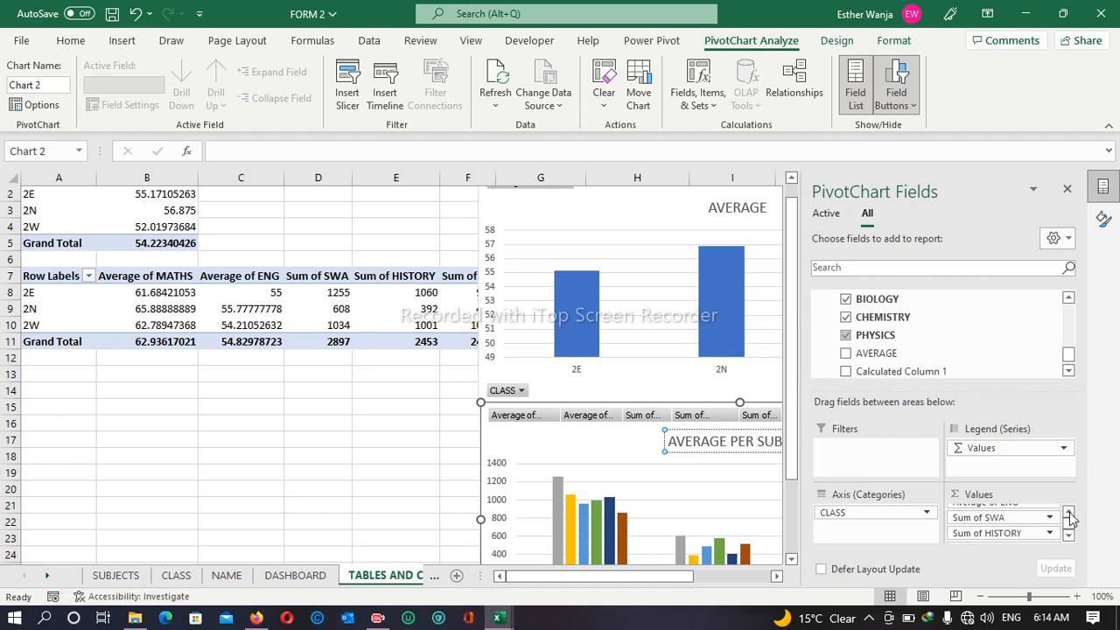
left_click(1069, 514)
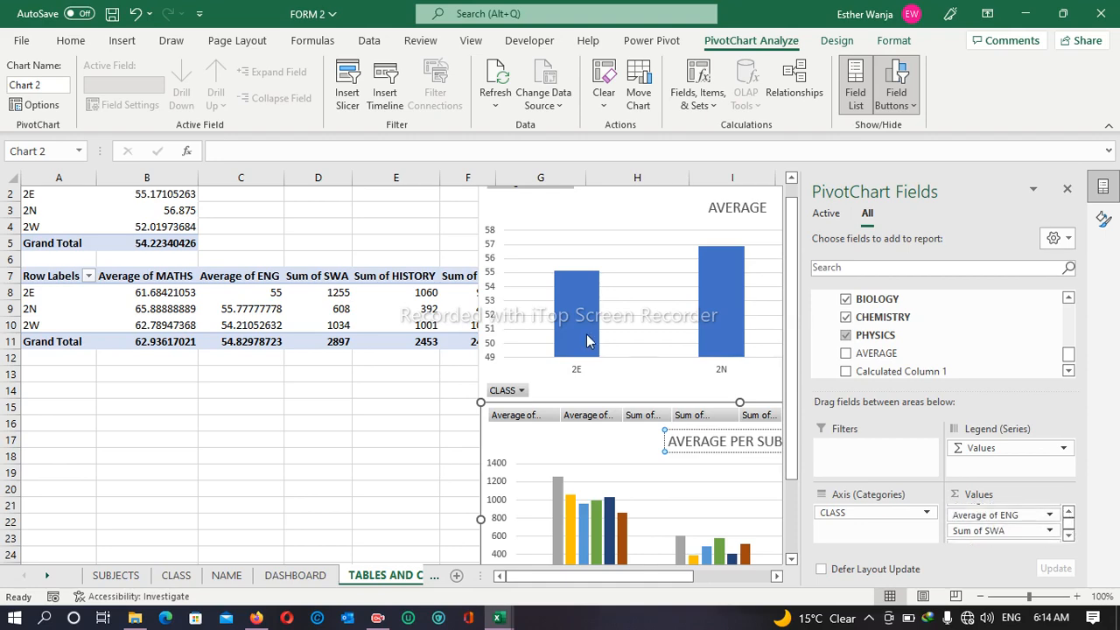
left_click(319, 275)
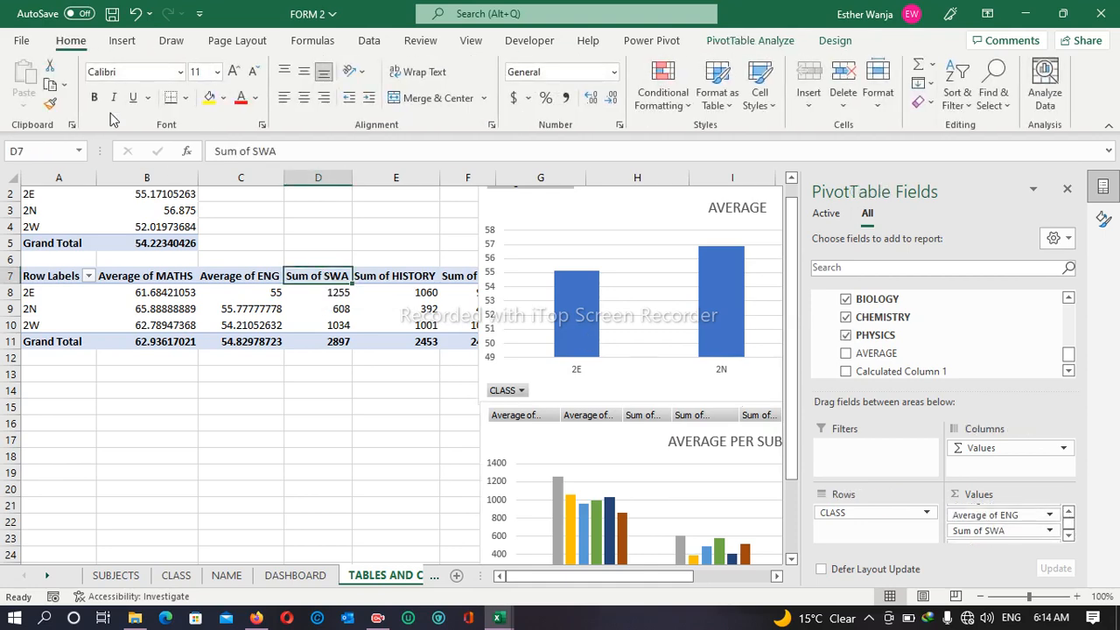
left_click(748, 41)
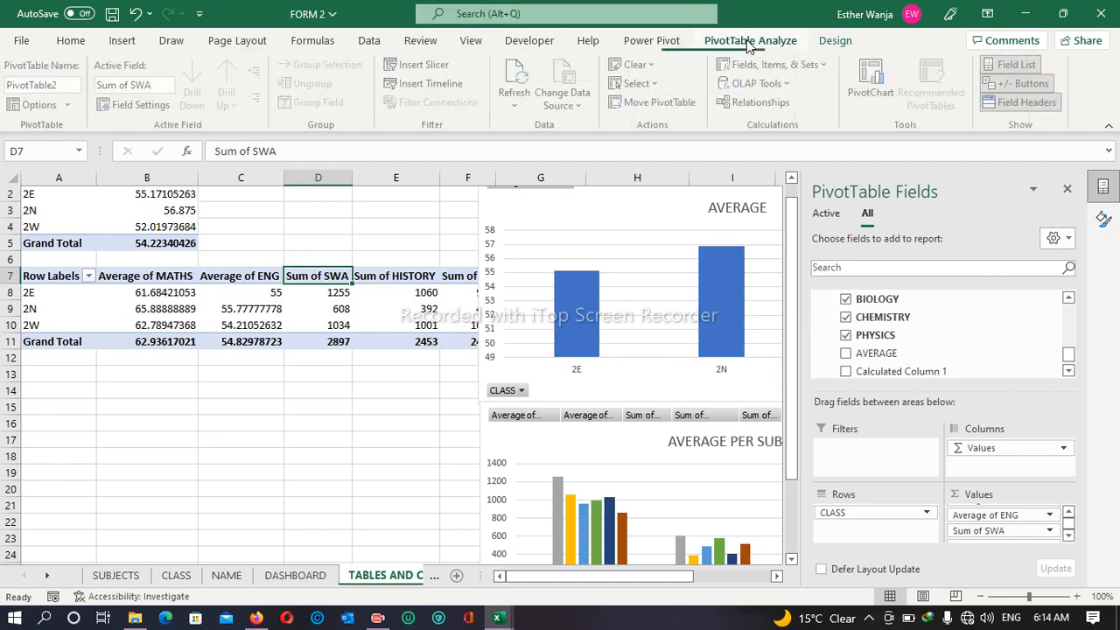
left_click(163, 105)
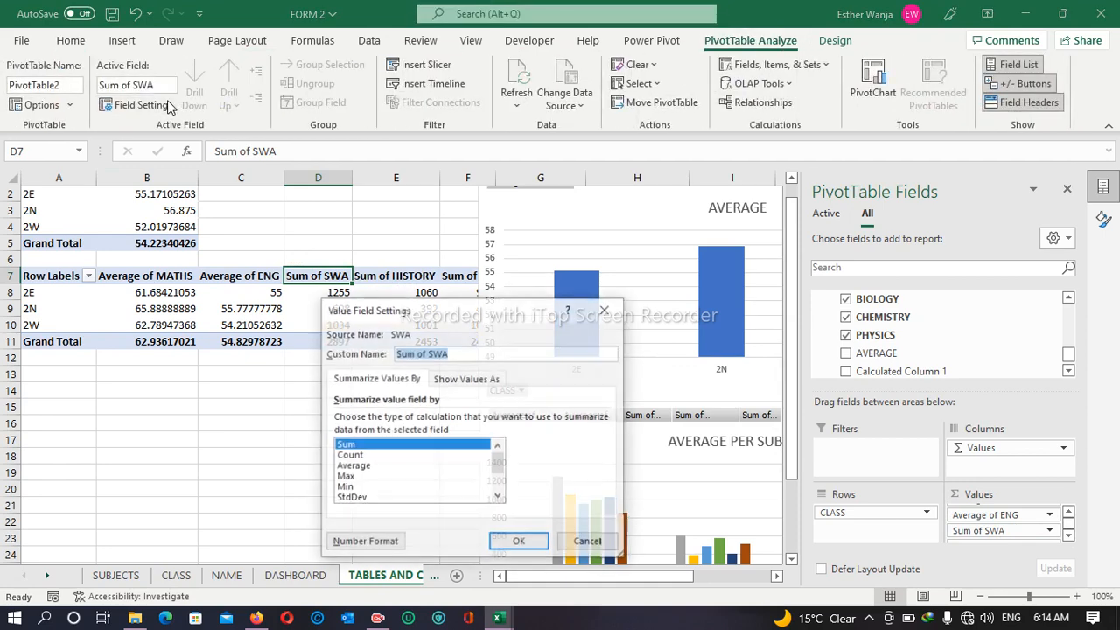
left_click(353, 466)
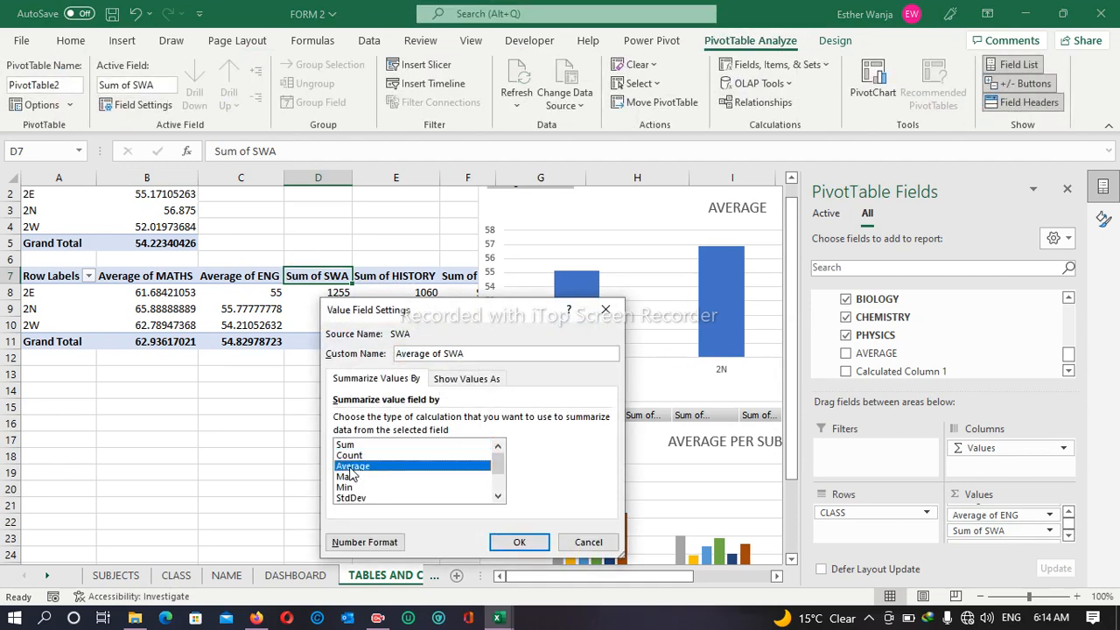
left_click(519, 541)
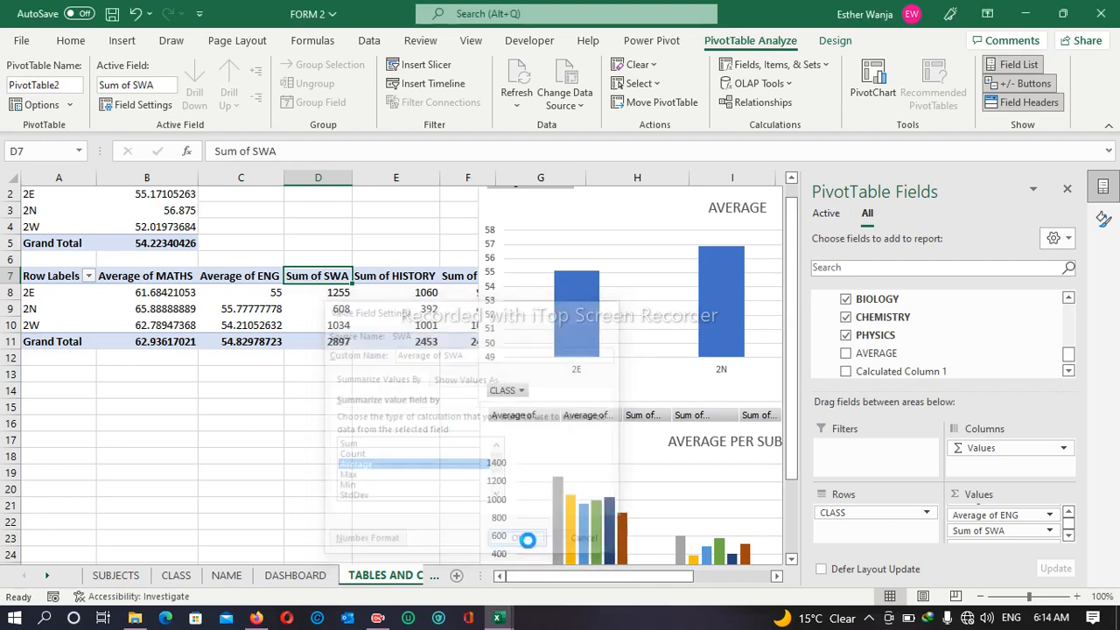
- Change the HISTORY value field in the per-subject PivotTable to summarize by Average
left_click(408, 276)
left_click(154, 104)
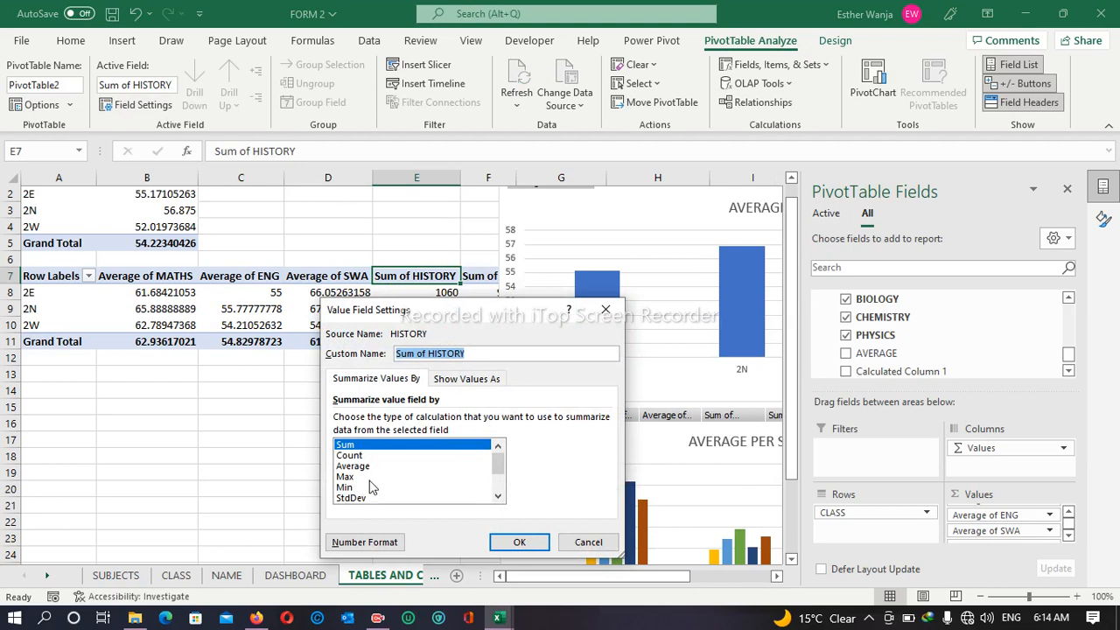
left_click(354, 455)
left_click(365, 466)
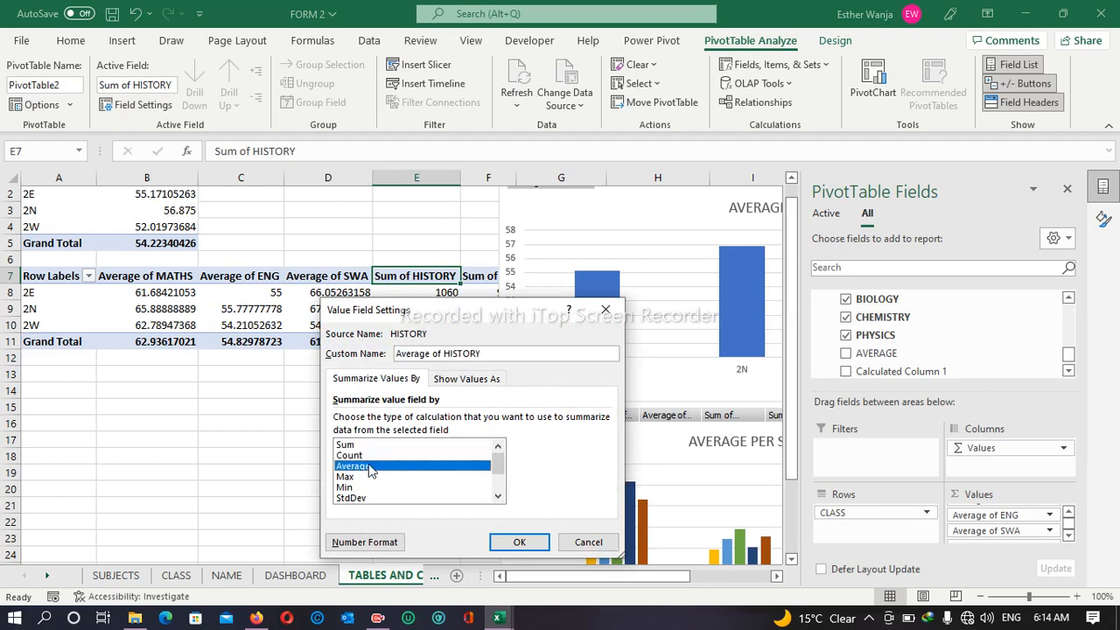
left_click(518, 541)
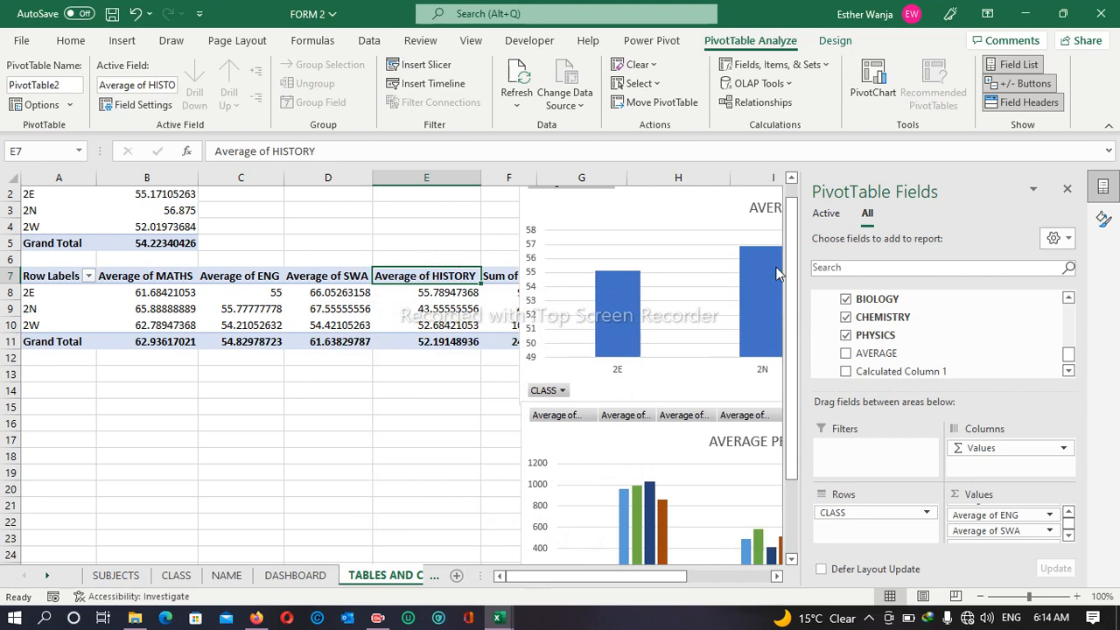
- Move the AVERAGE and AVERAGE PER SUBJECT charts below the second PivotTable to uncover its remaining columns
left_click_drag(694, 208, 188, 396)
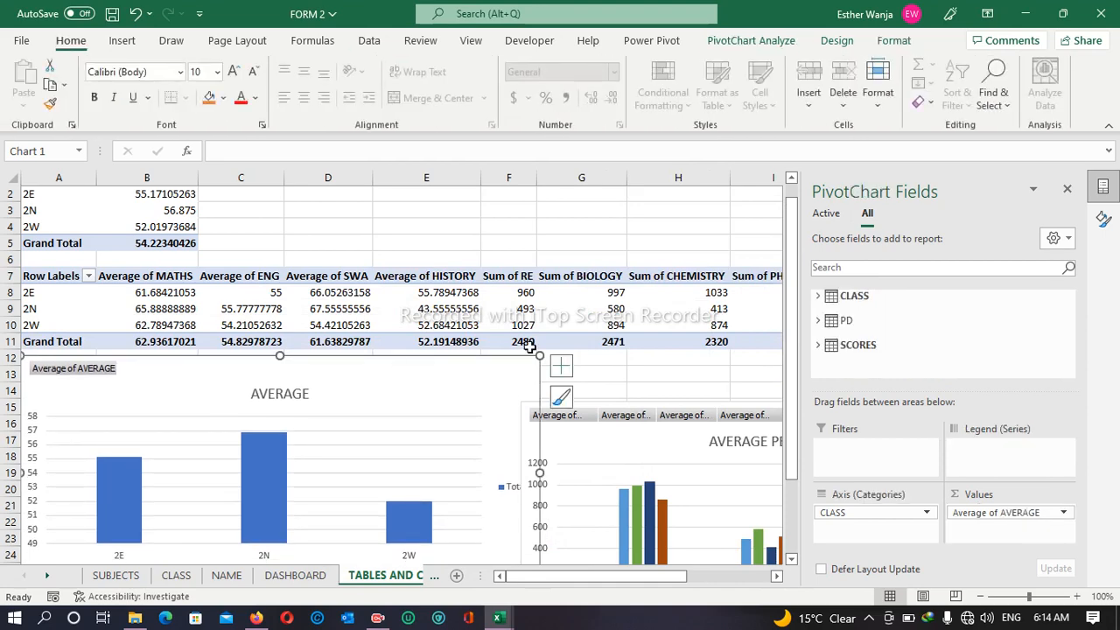
left_click(649, 444)
mouse_move(649, 444)
left_mouse_down()
mouse_move(527, 388)
mouse_move(492, 400)
mouse_move(368, 396)
left_mouse_up()
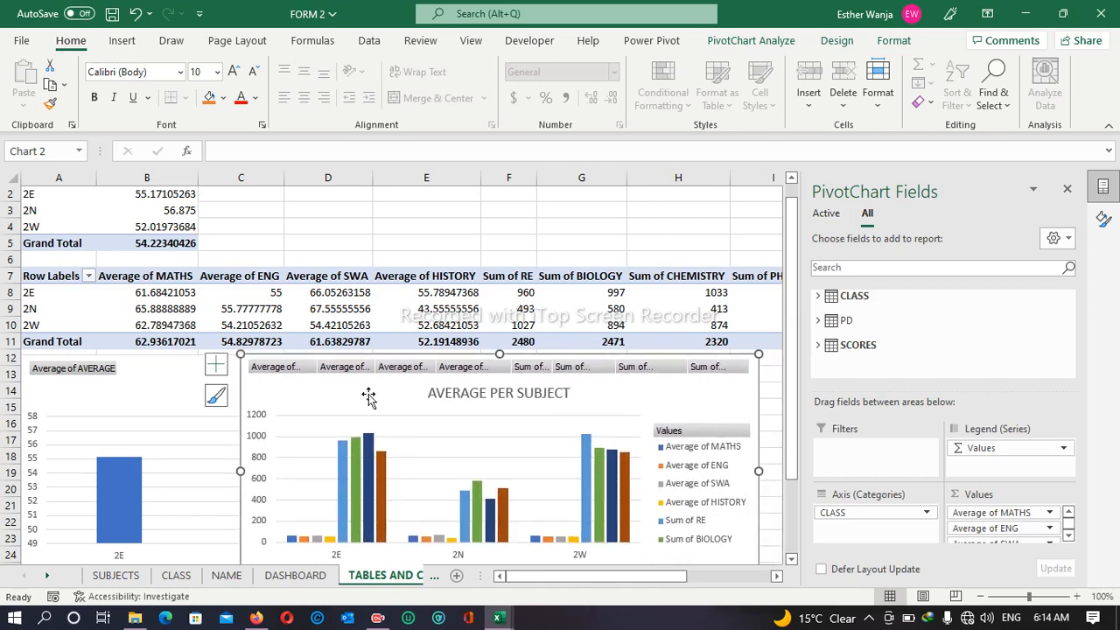
- Summarize the RE value field of the per-subject PivotTable by Average
left_click(497, 276)
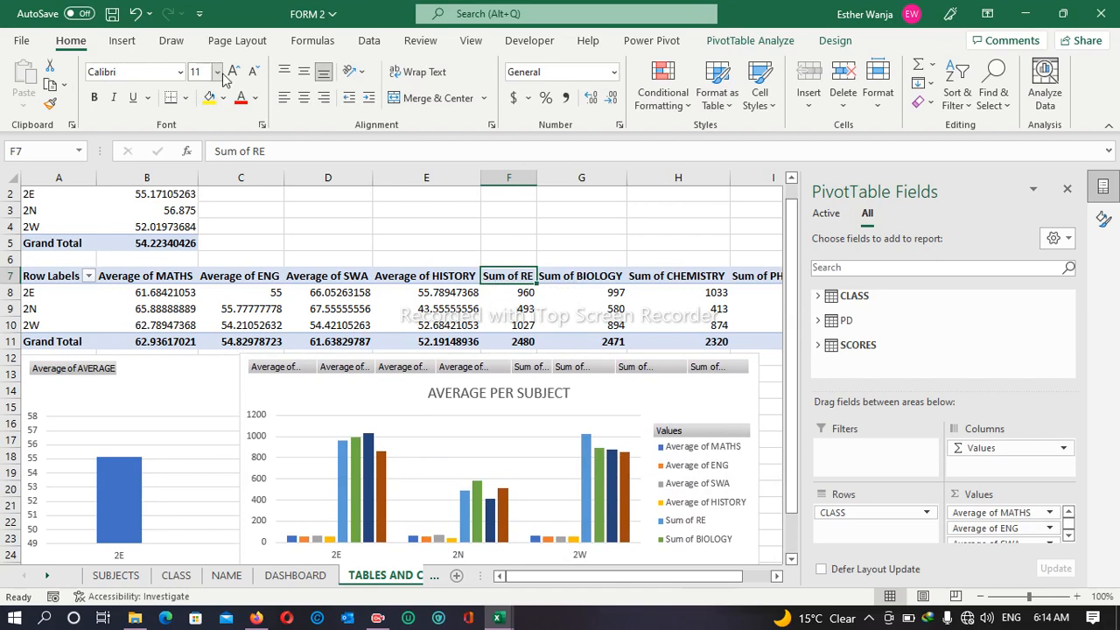
left_click(733, 42)
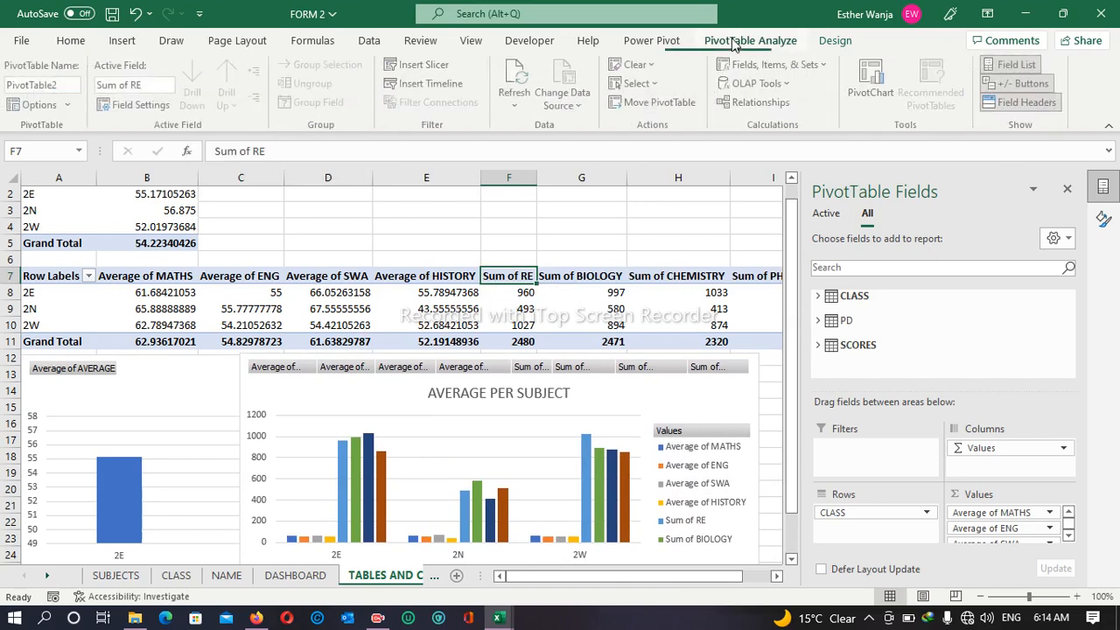
left_click(150, 105)
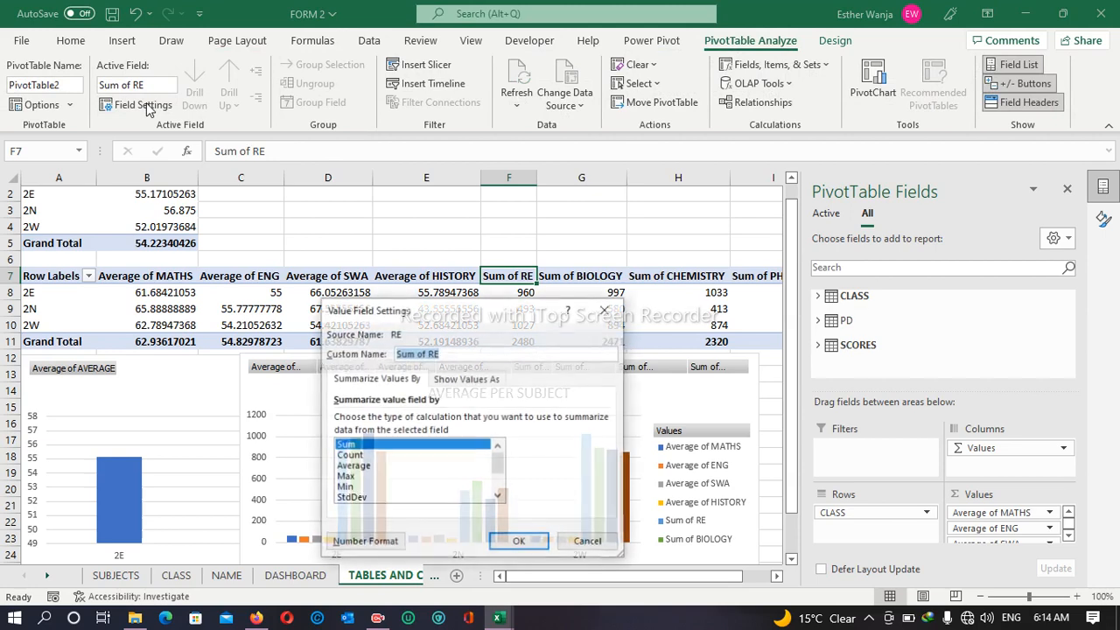
left_click(352, 465)
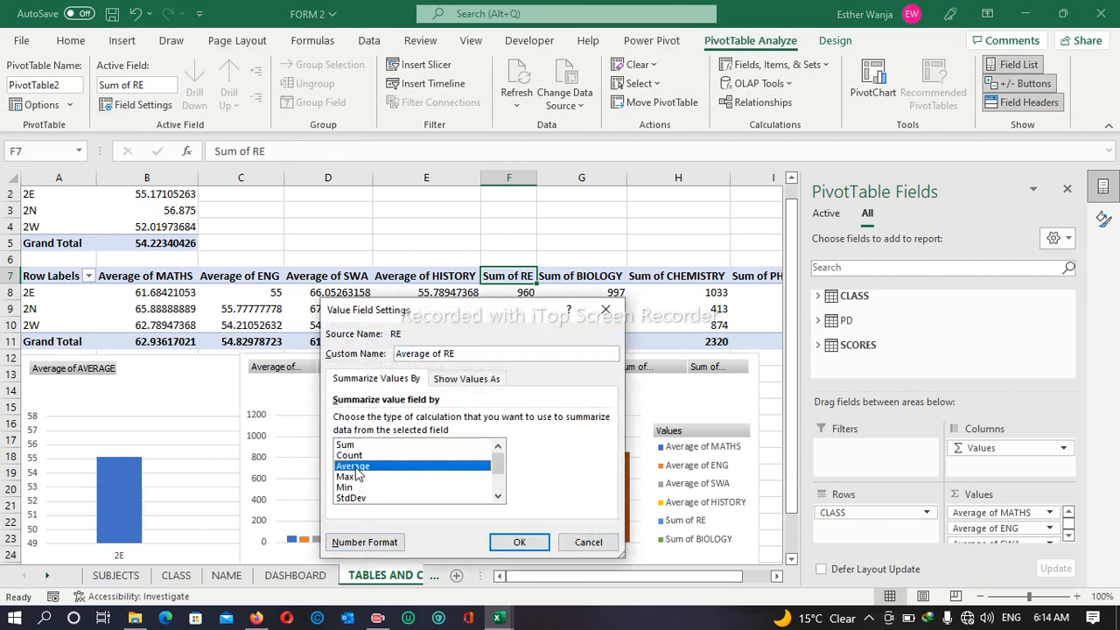
left_click(519, 542)
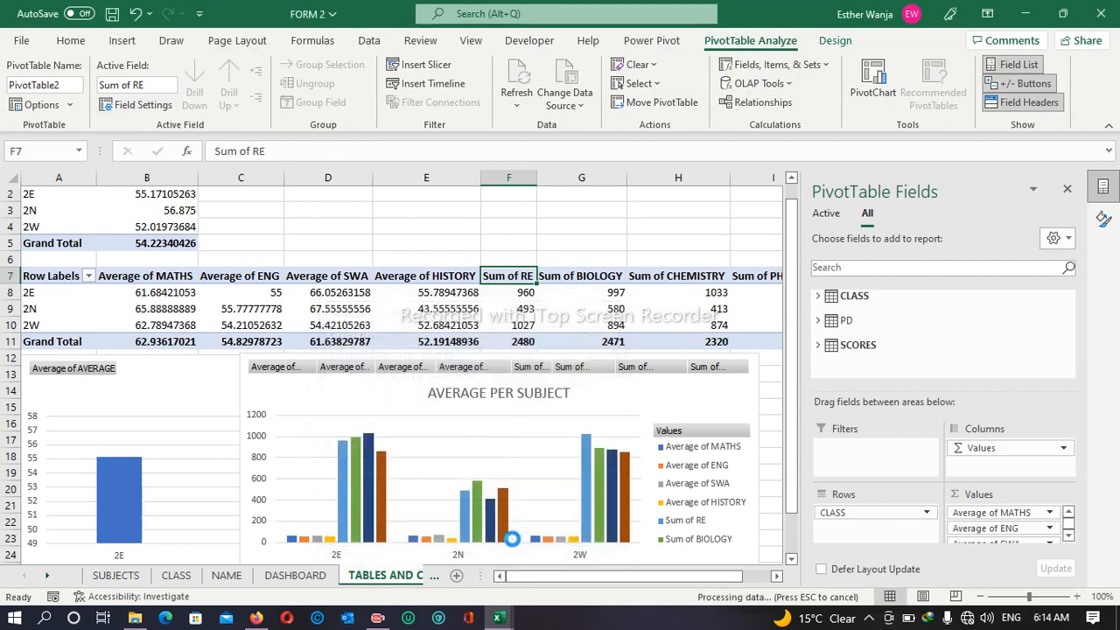
- Change the BIOLOGY and CHEMISTRY value fields in the per-subject PivotTable to summarize by Average
left_click(592, 276)
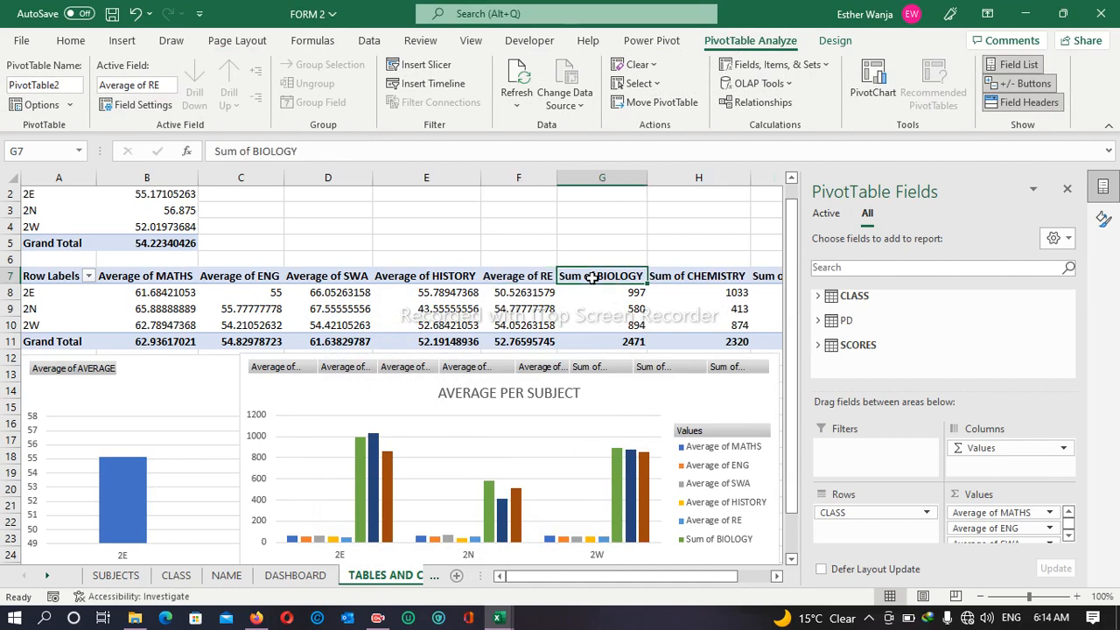
left_click(144, 105)
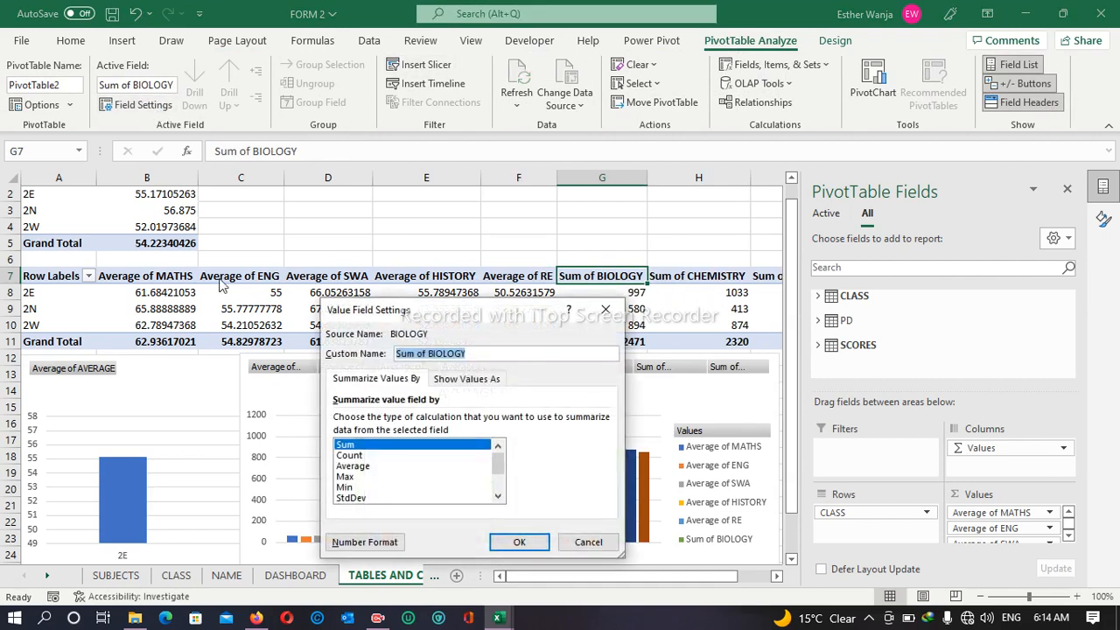
left_click(361, 467)
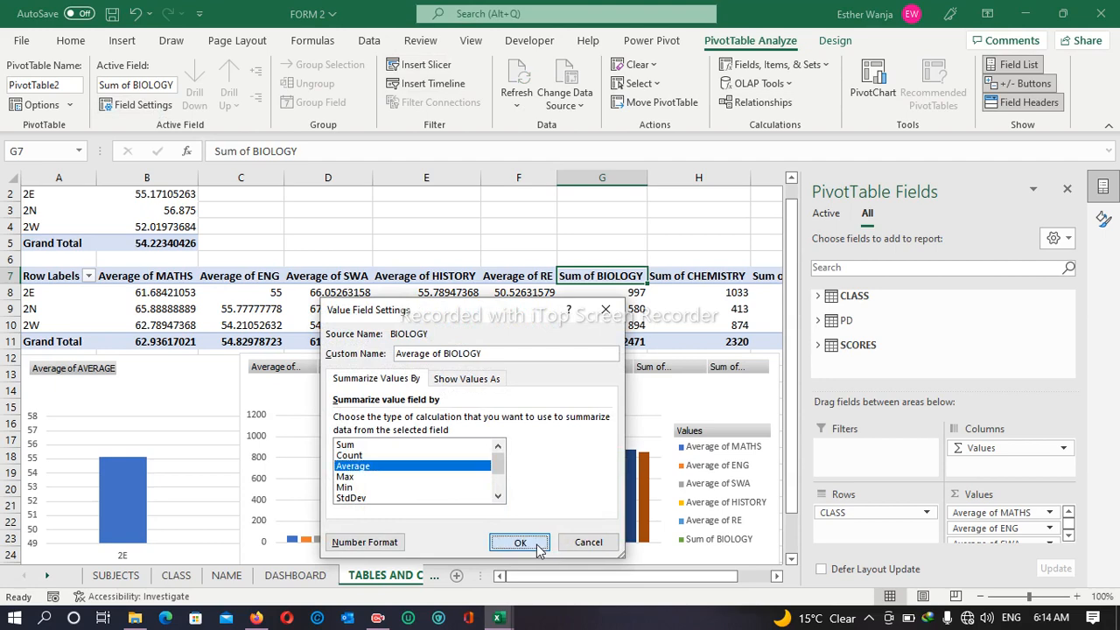
left_click(533, 542)
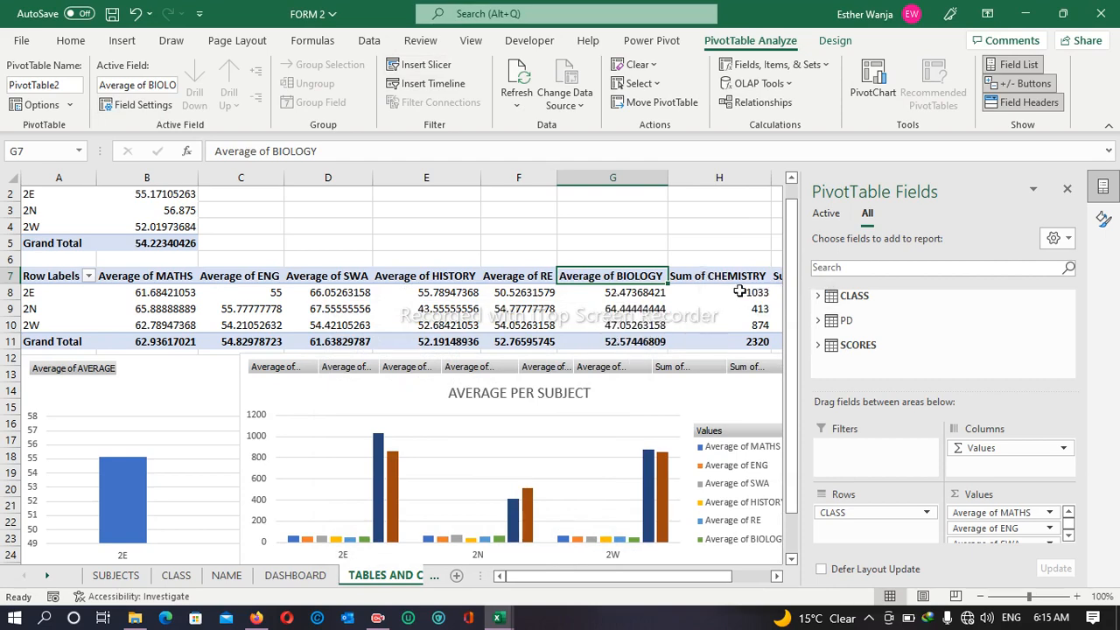
left_click(731, 281)
left_click(131, 104)
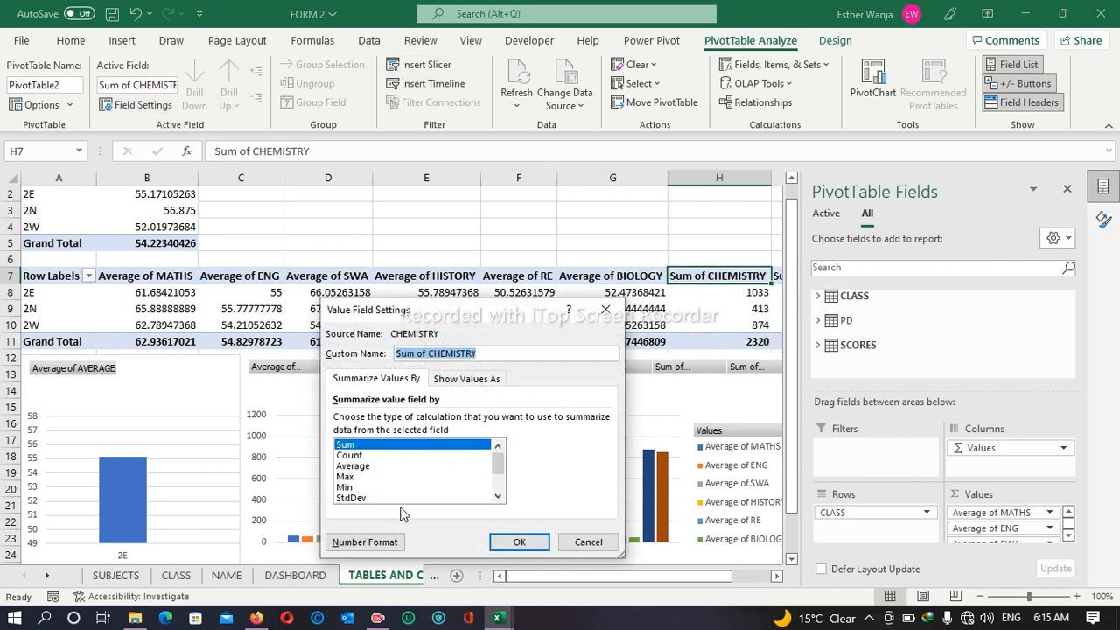
left_click(376, 467)
left_click(516, 542)
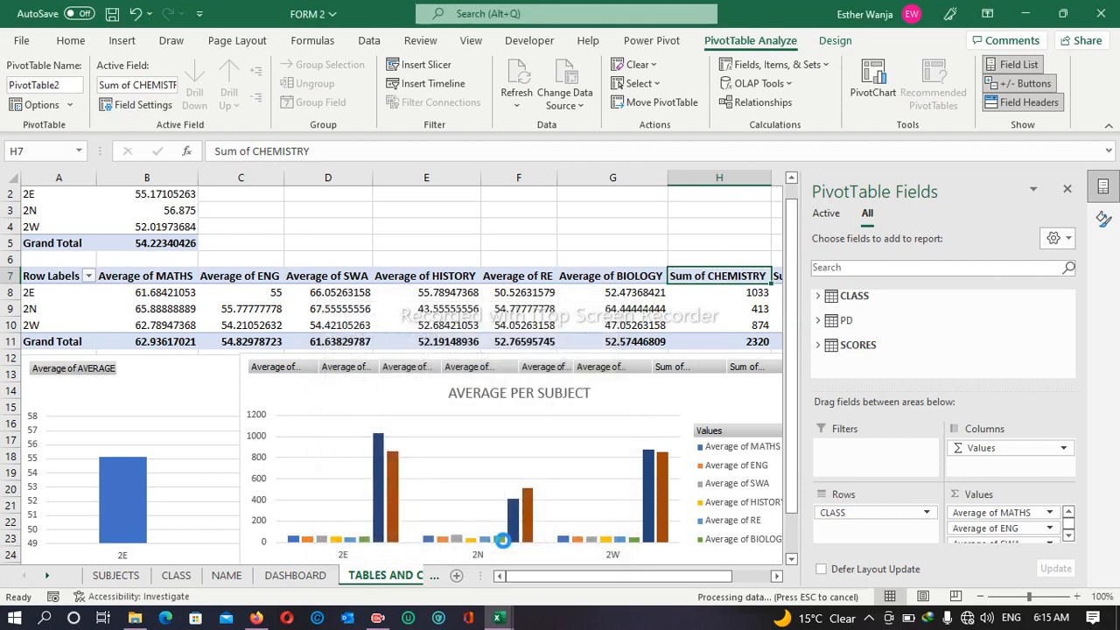
- Summarize the PHYSICS value field in the last column of the per-subject PivotTable by Average
left_click(776, 576)
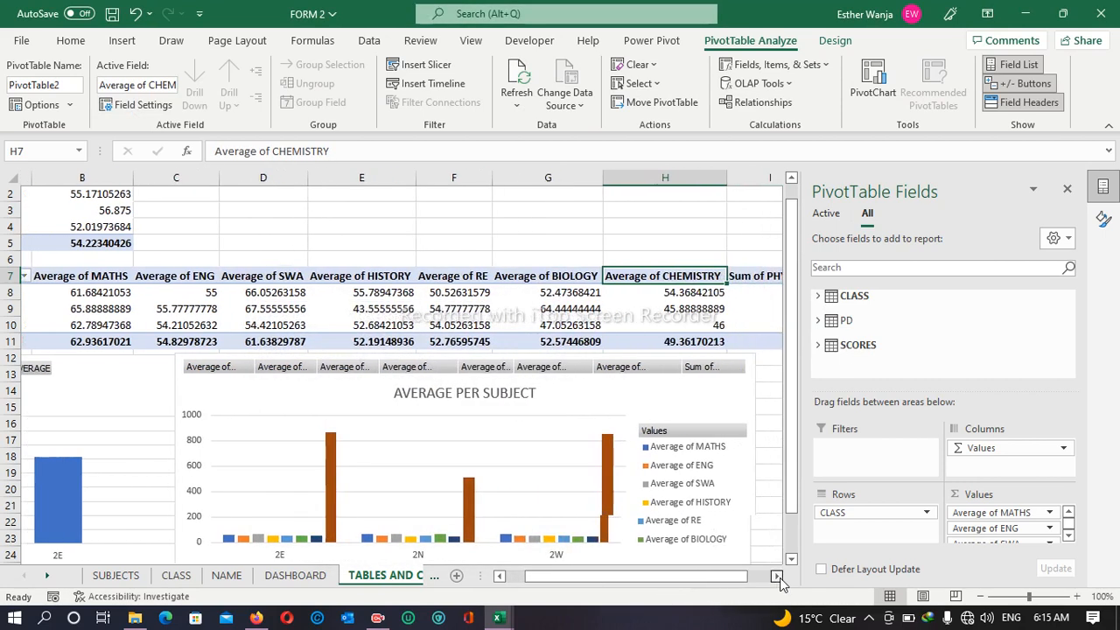
left_click(776, 577)
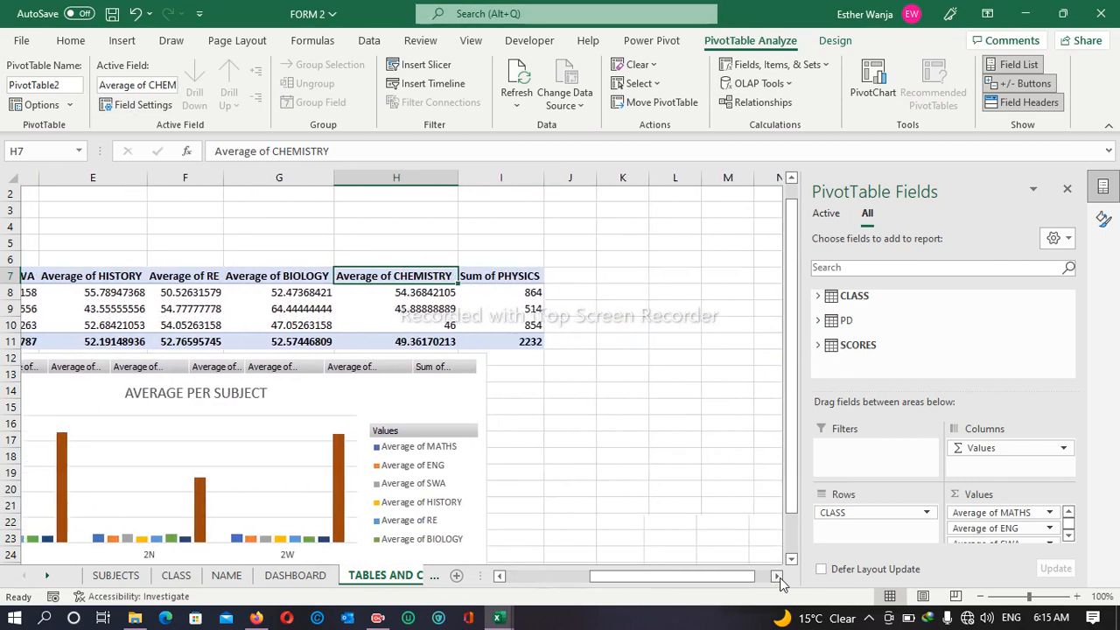
left_click(463, 277)
left_click(143, 105)
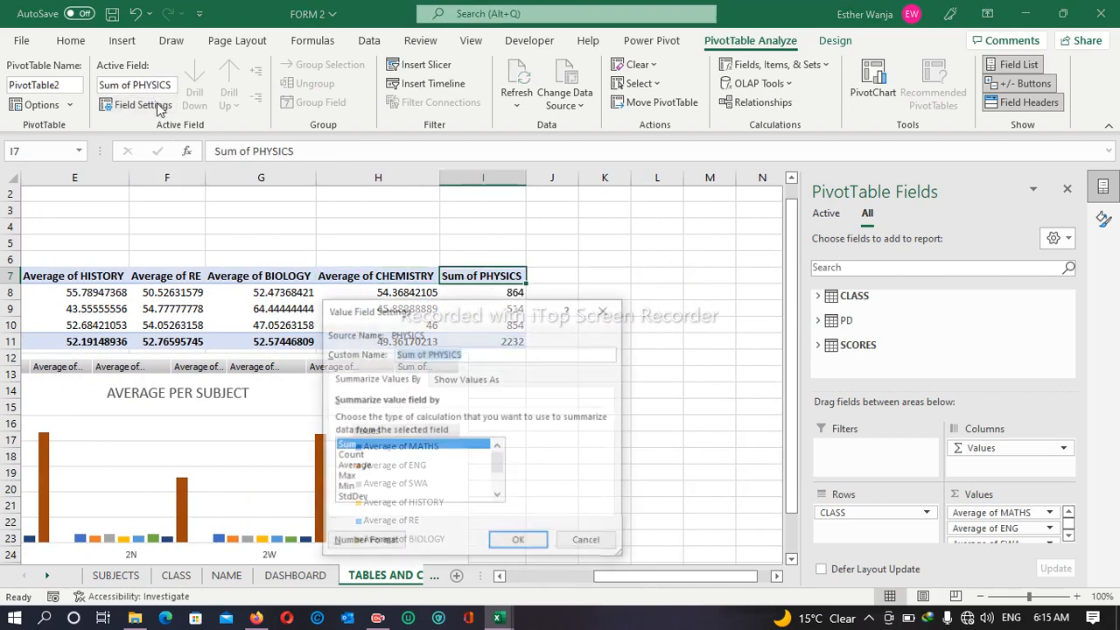
left_click(372, 468)
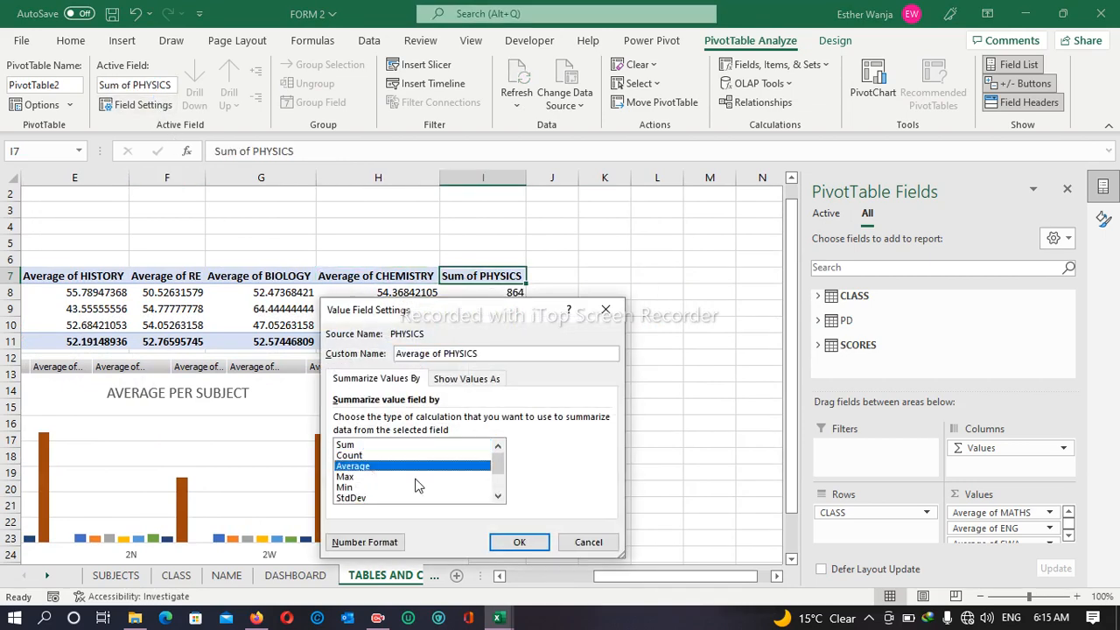
left_click(515, 541)
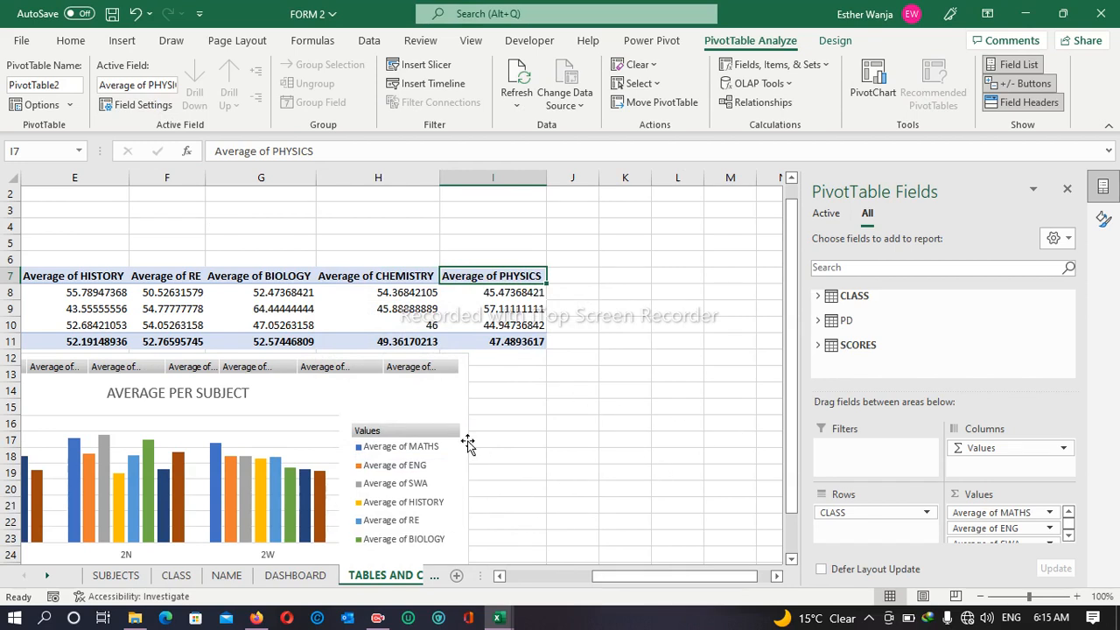
- Move the AVERAGE PER SUBJECT chart up to row 1 around column G, and place the AVERAGE chart directly below it
left_click_drag(260, 393, 590, 155)
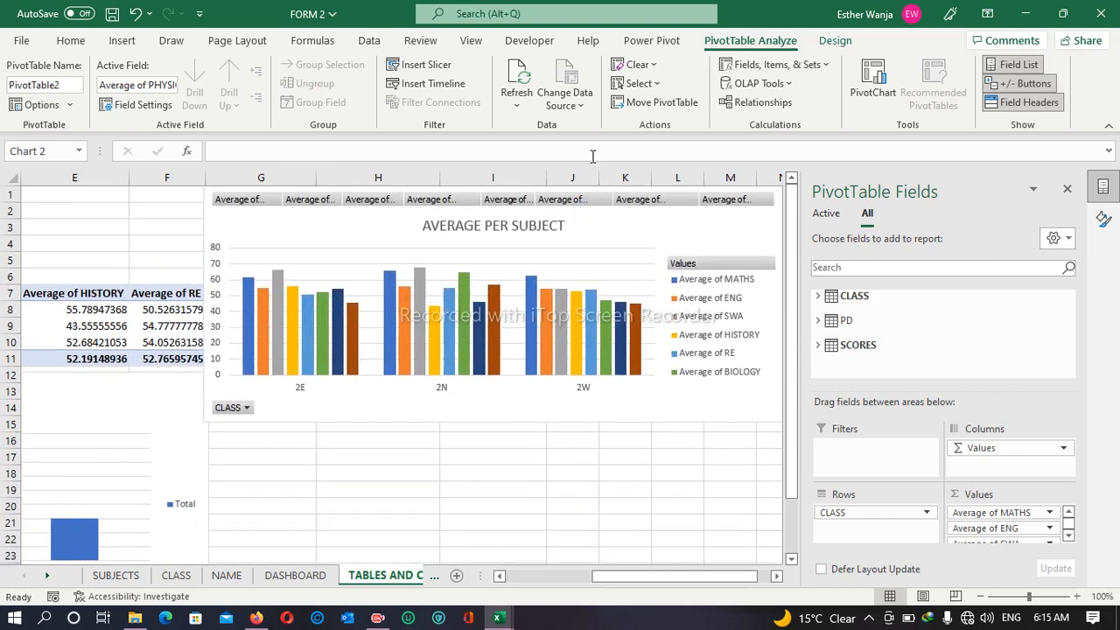
left_click_drag(291, 407, 600, 210)
left_click(348, 502)
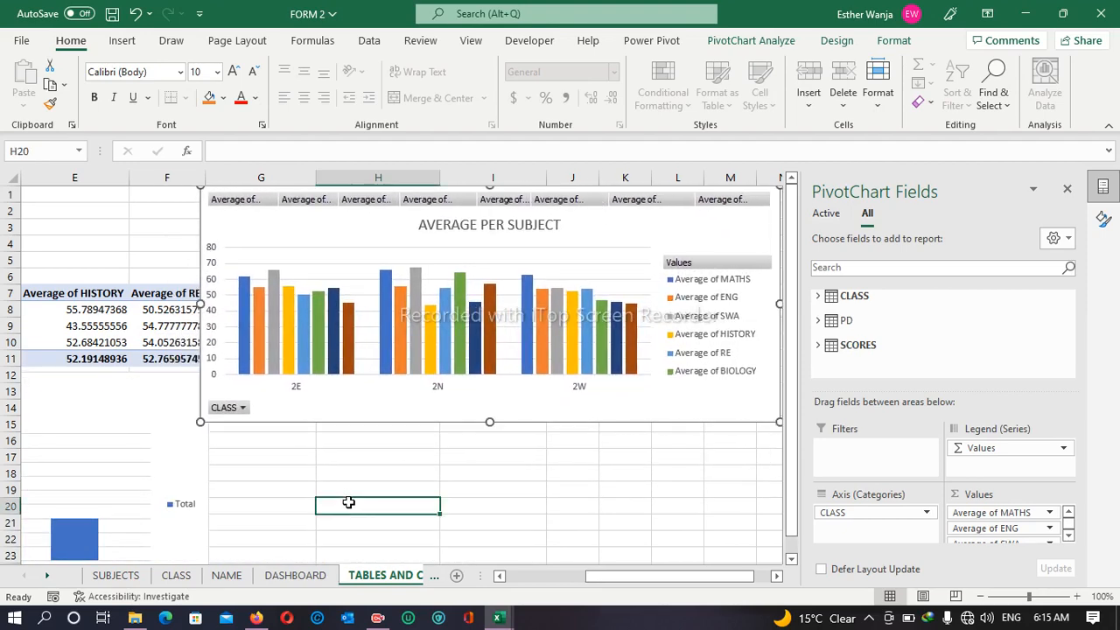
left_click(125, 409)
left_click_drag(125, 408, 707, 462)
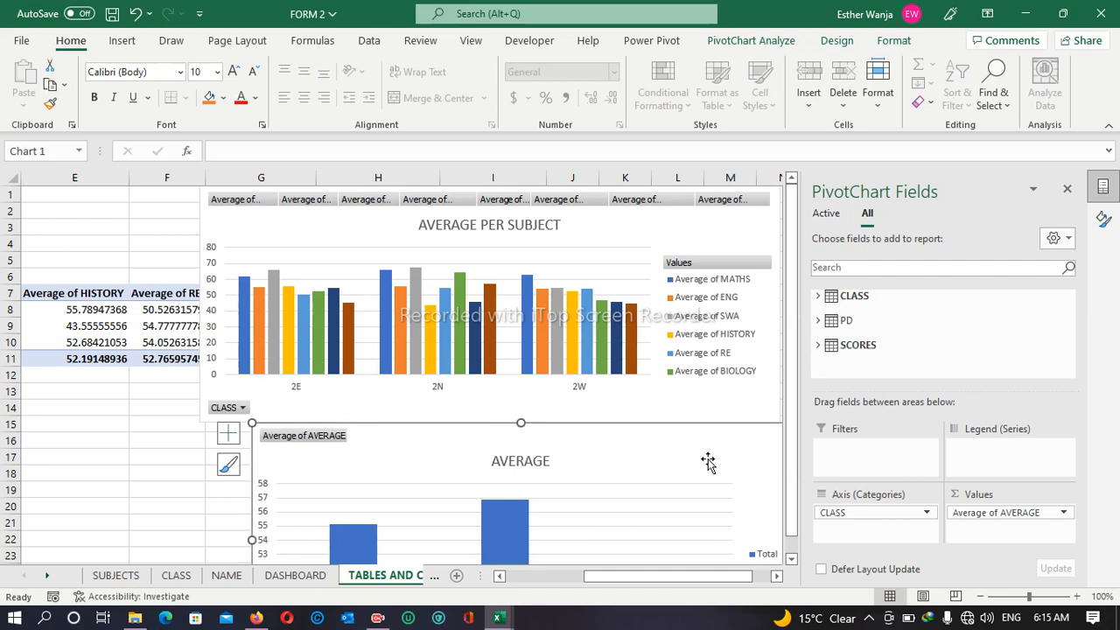
- Insert a third PivotChart with its PivotTable from the workbook's Data Model at cell A14 of the TABLES AND CHARTS sheet
left_click_drag(696, 579, 500, 607)
left_click(79, 413)
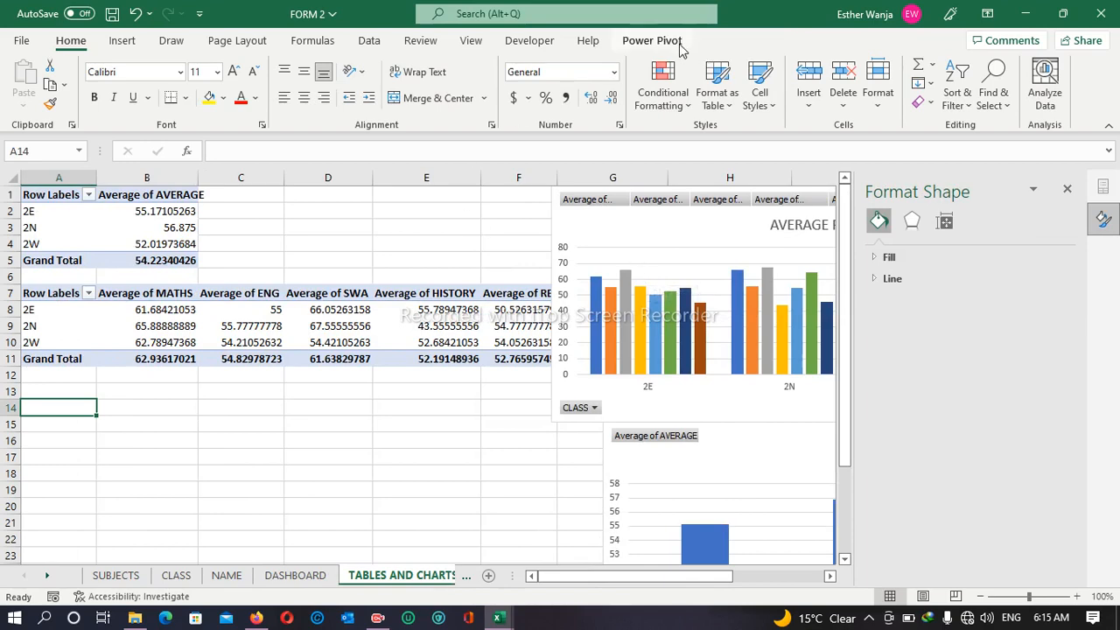
left_click(123, 44)
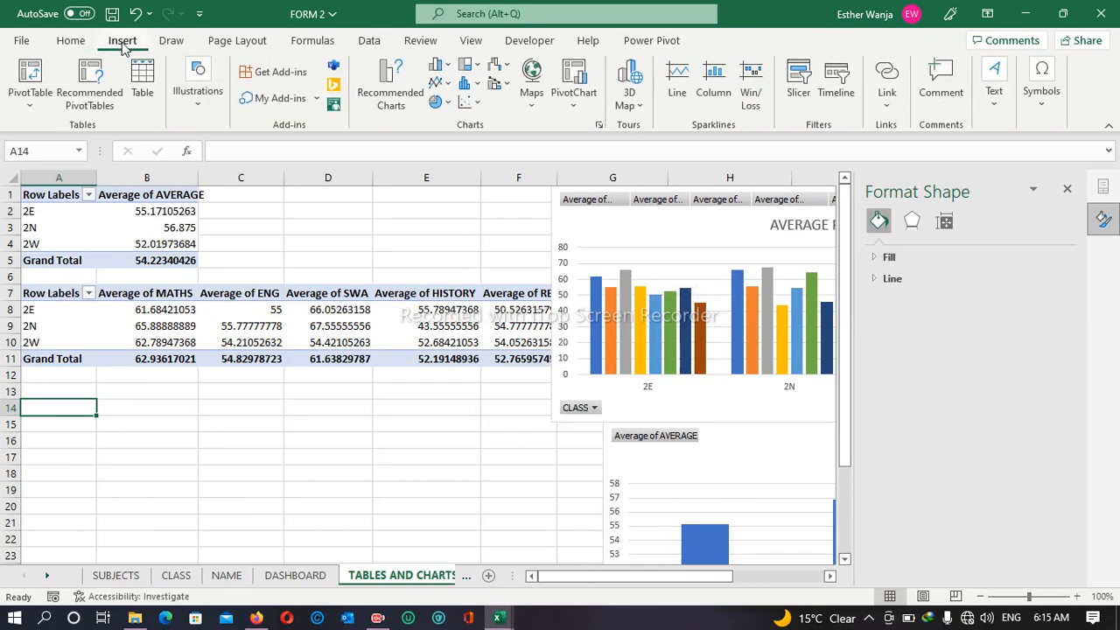
left_click(574, 105)
left_click(635, 153)
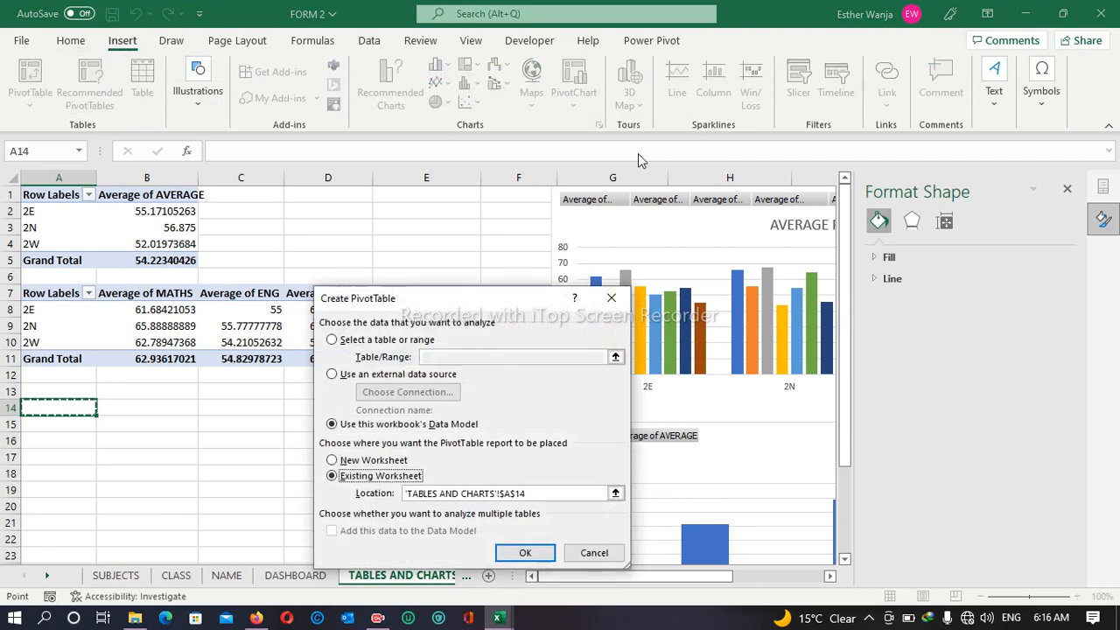
left_click(518, 551)
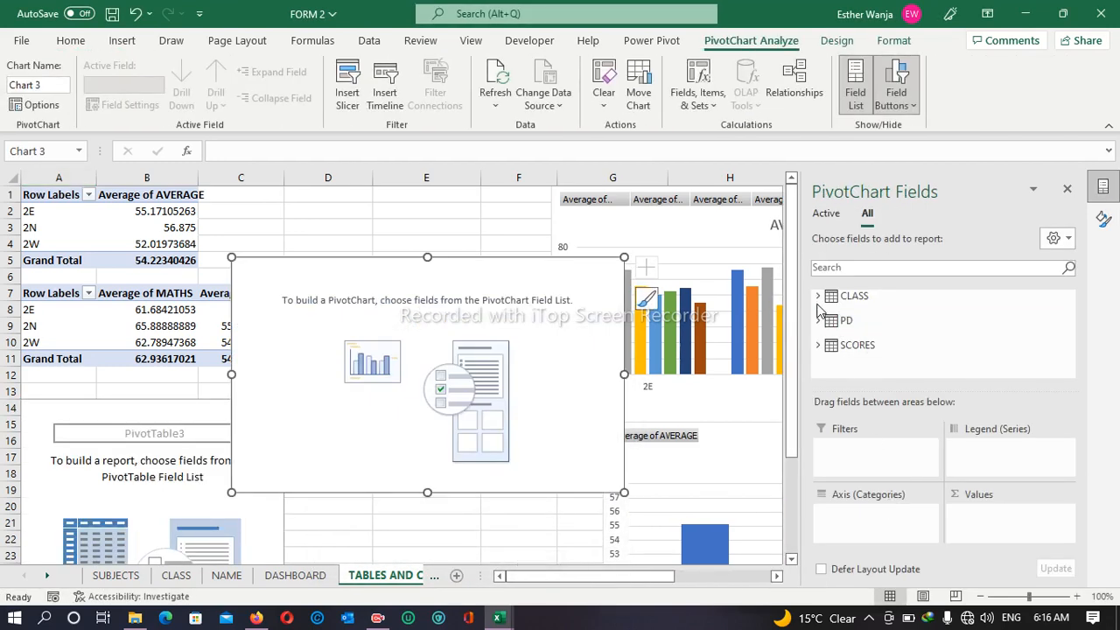
- Use CLASS as the third PivotChart's axis field and add MATHS, ENG and SWA from the SCORES table as values
left_click(818, 296)
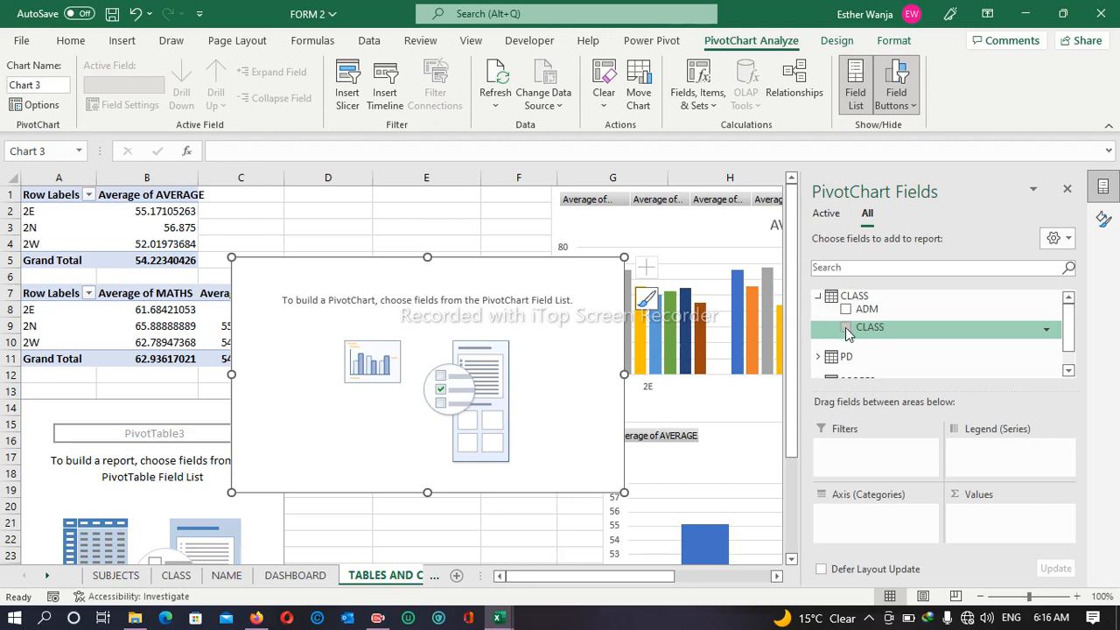
left_click(845, 329)
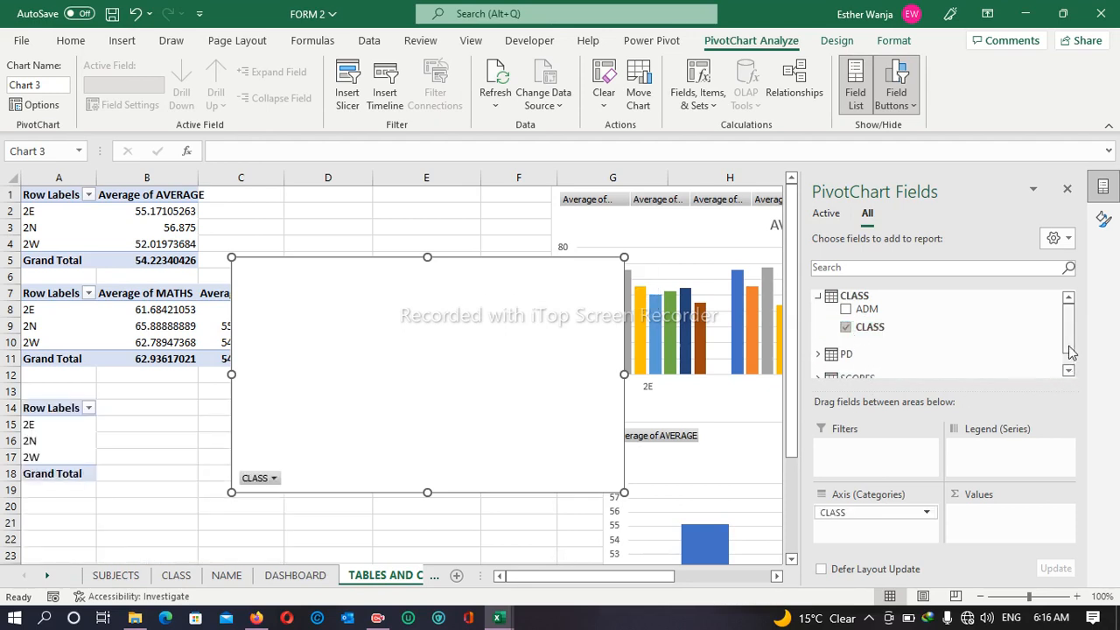
left_click_drag(1068, 345, 1069, 356)
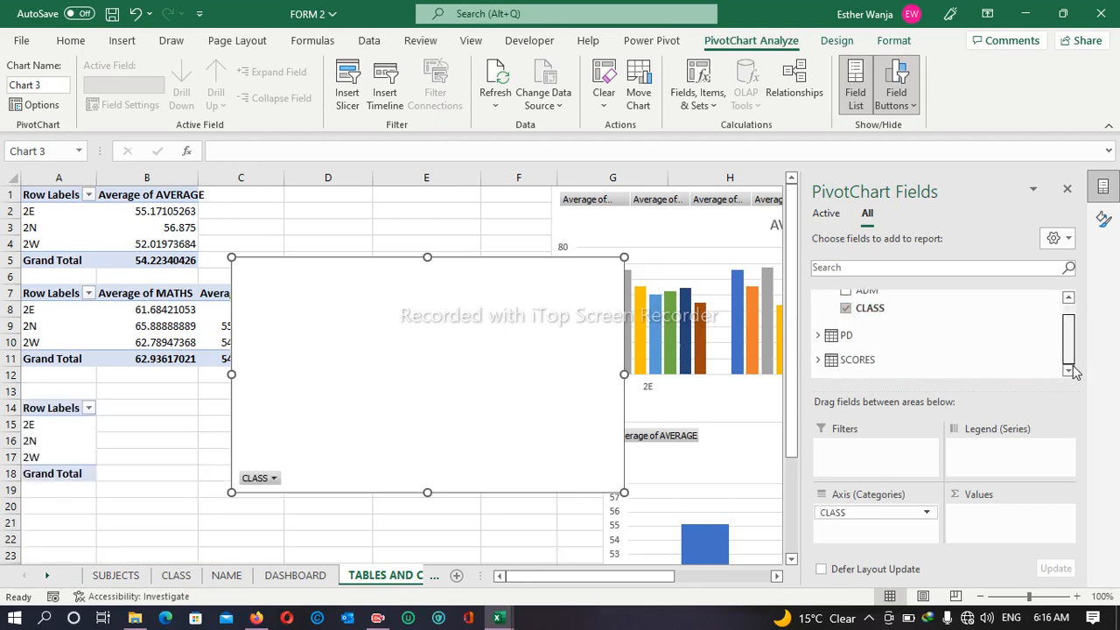
left_click(820, 360)
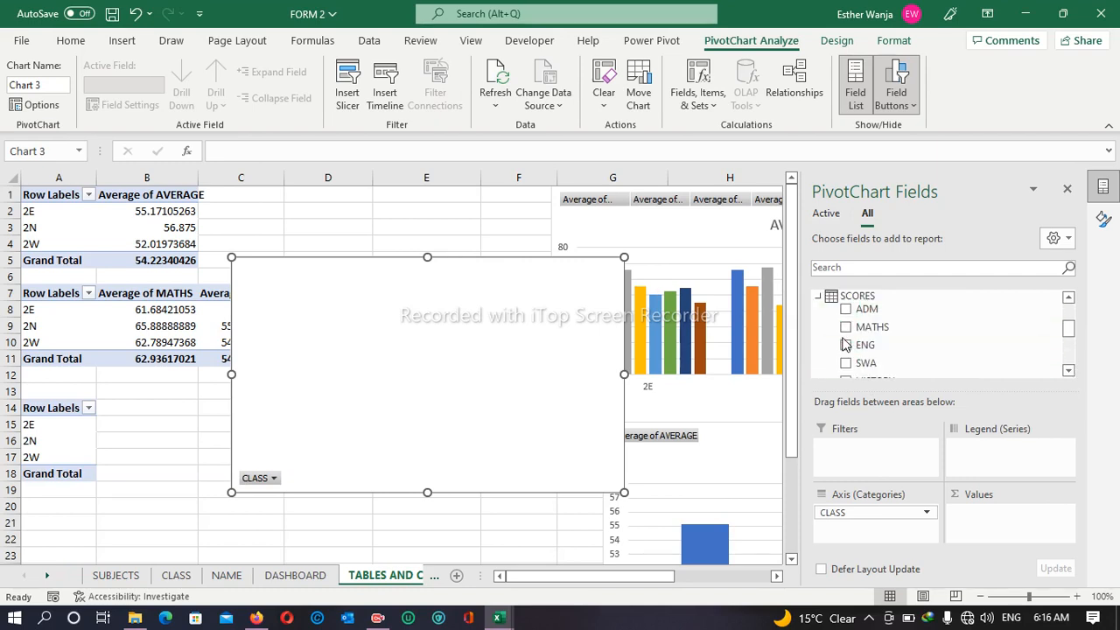
left_click(845, 327)
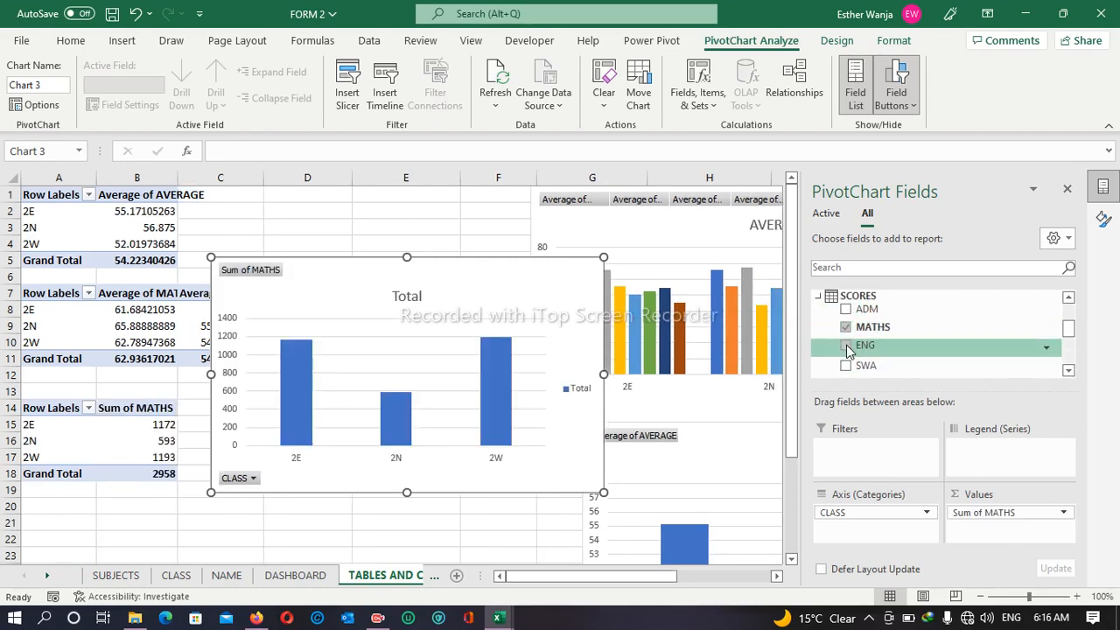
left_click(846, 346)
left_click(845, 363)
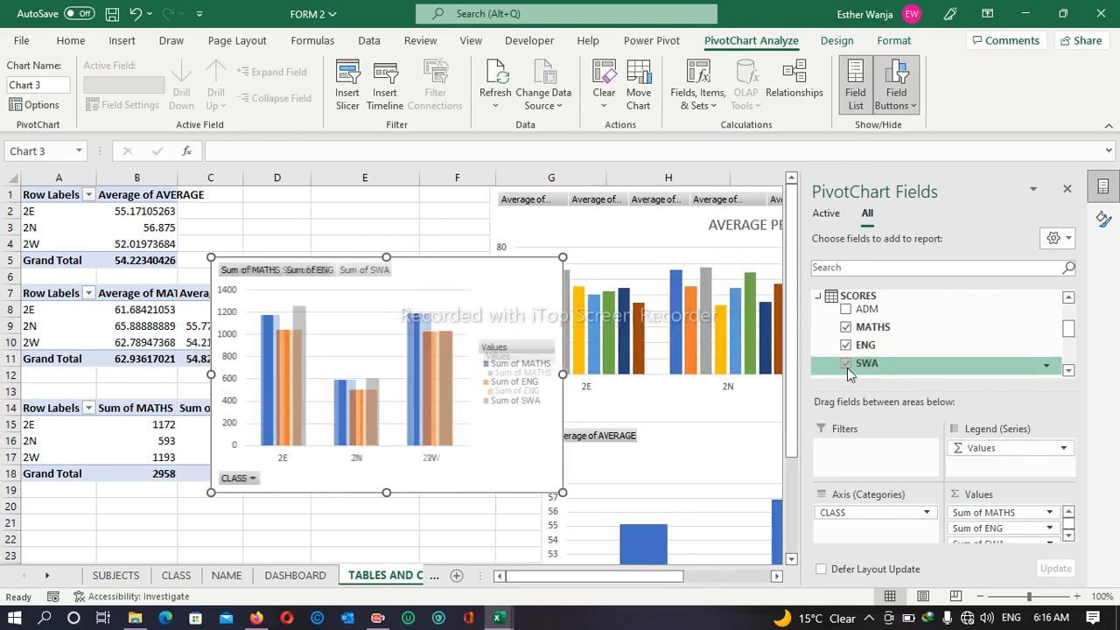
- Add HISTORY, RE, BIOLOGY, CHEMISTRY and PHYSICS from the SCORES table to the third PivotChart's values
left_click(1068, 371)
left_click(1068, 371)
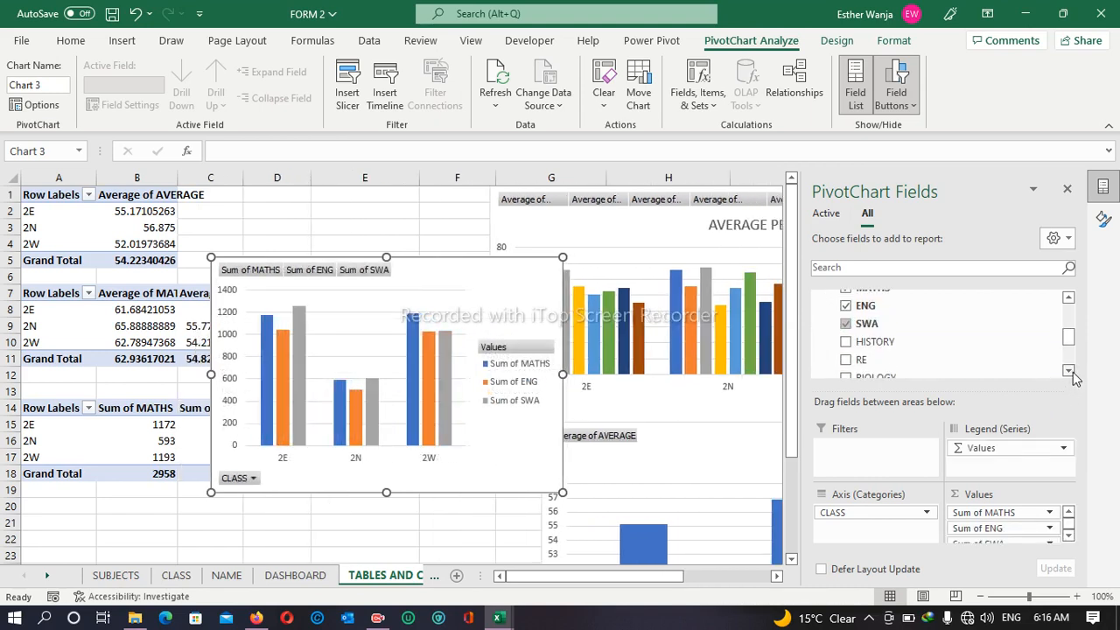
left_click(846, 343)
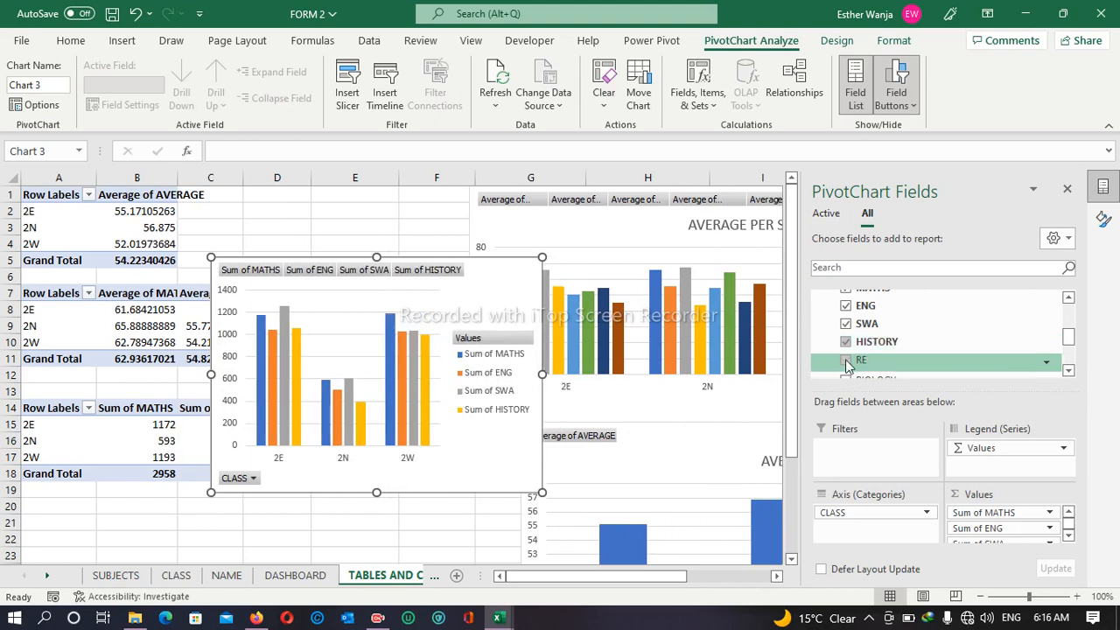
left_click(846, 364)
left_click(848, 374)
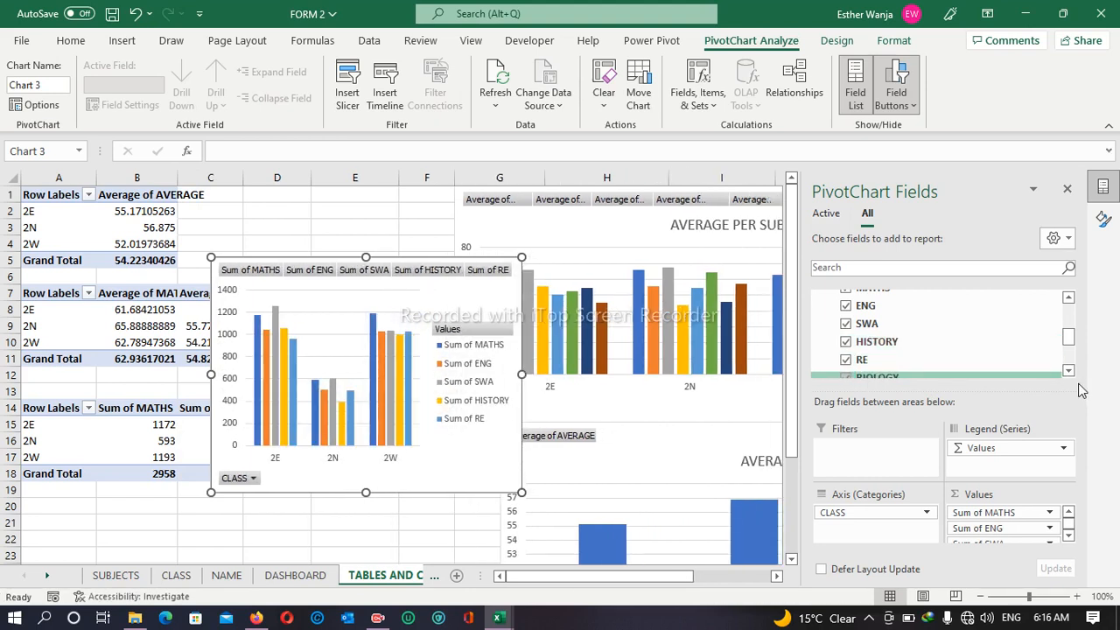
left_click(1068, 371)
left_click(1068, 371)
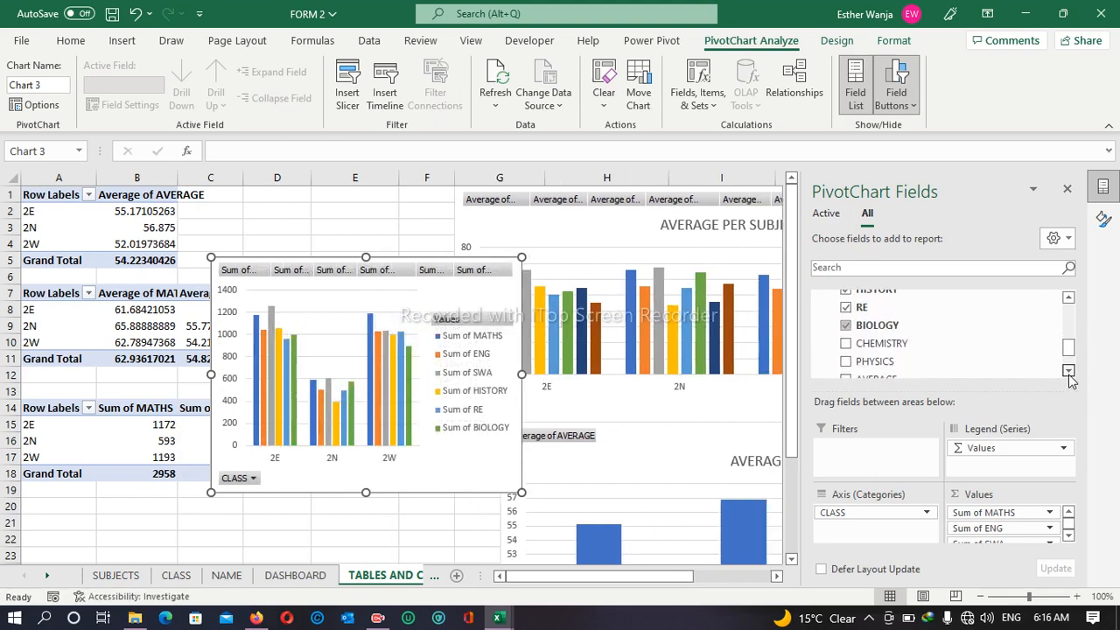
left_click(846, 343)
left_click(846, 364)
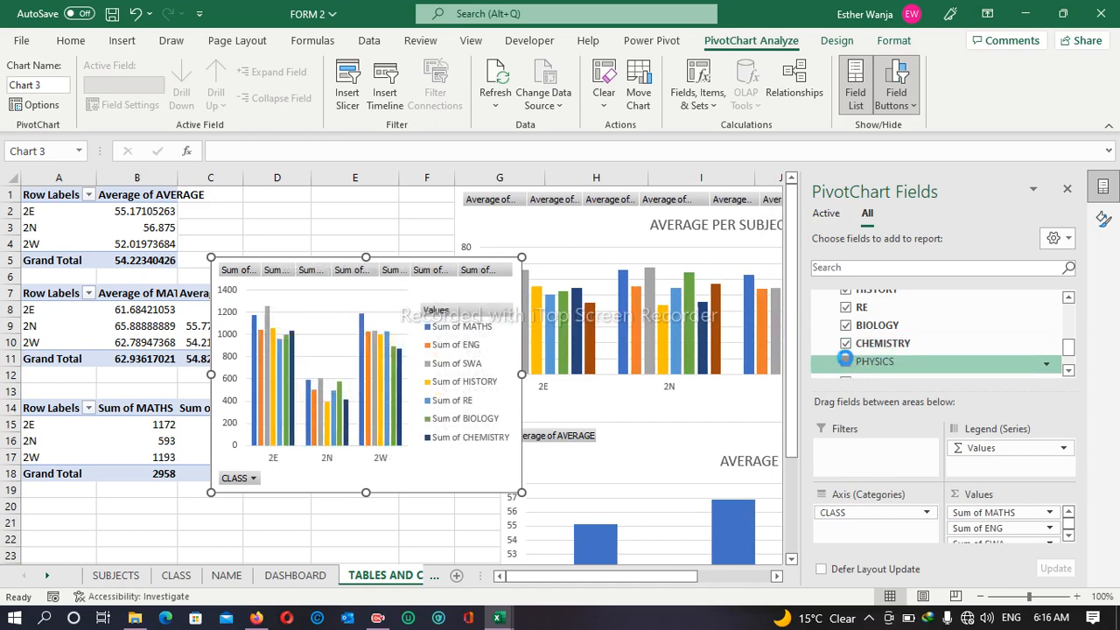
left_click(1068, 372)
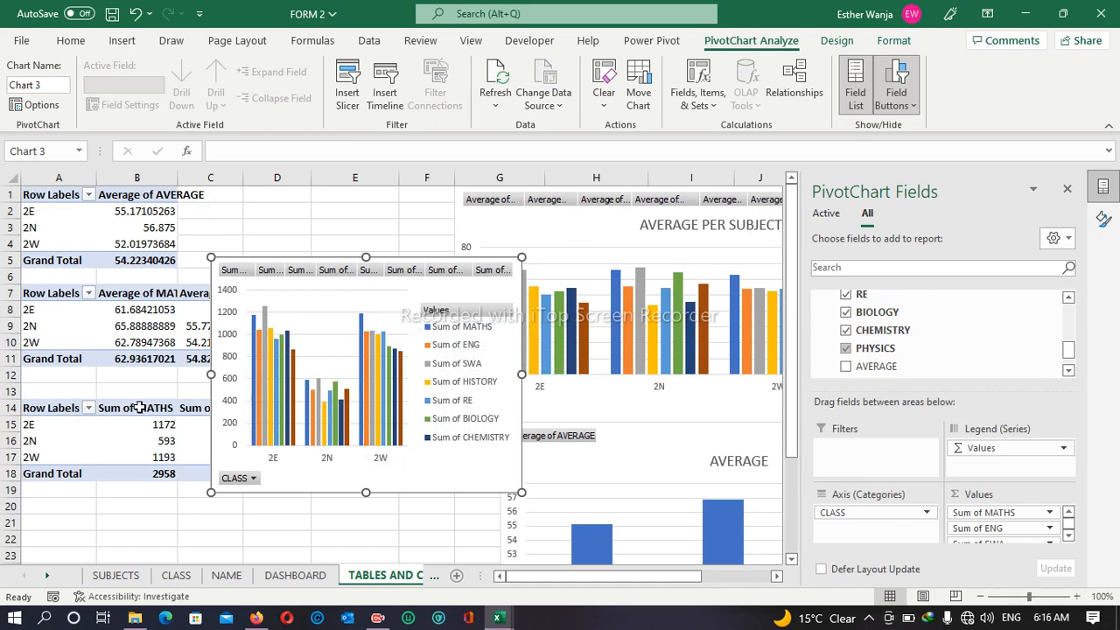
- Summarize the MATHS value field of the third PivotChart by Max
left_click(488, 331)
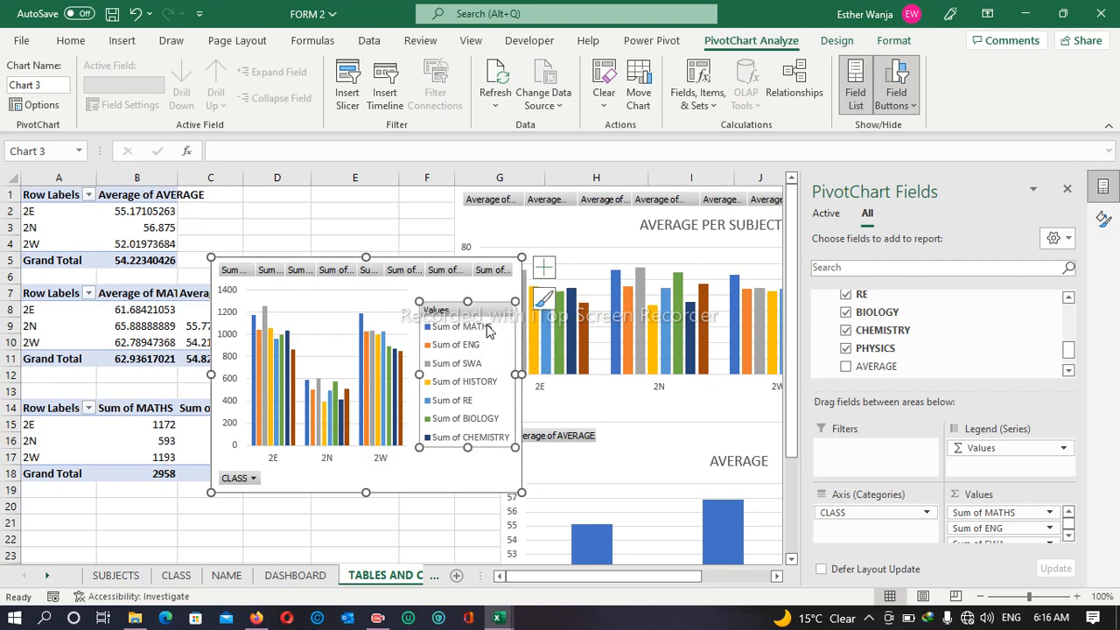
left_click(1049, 513)
left_click(1032, 497)
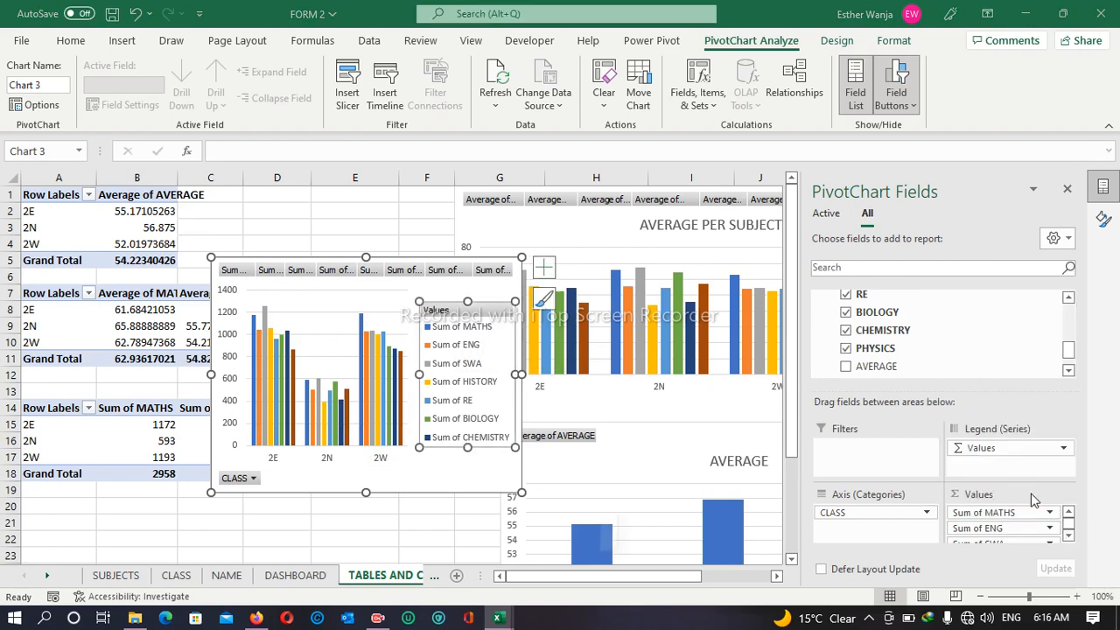
left_click(345, 477)
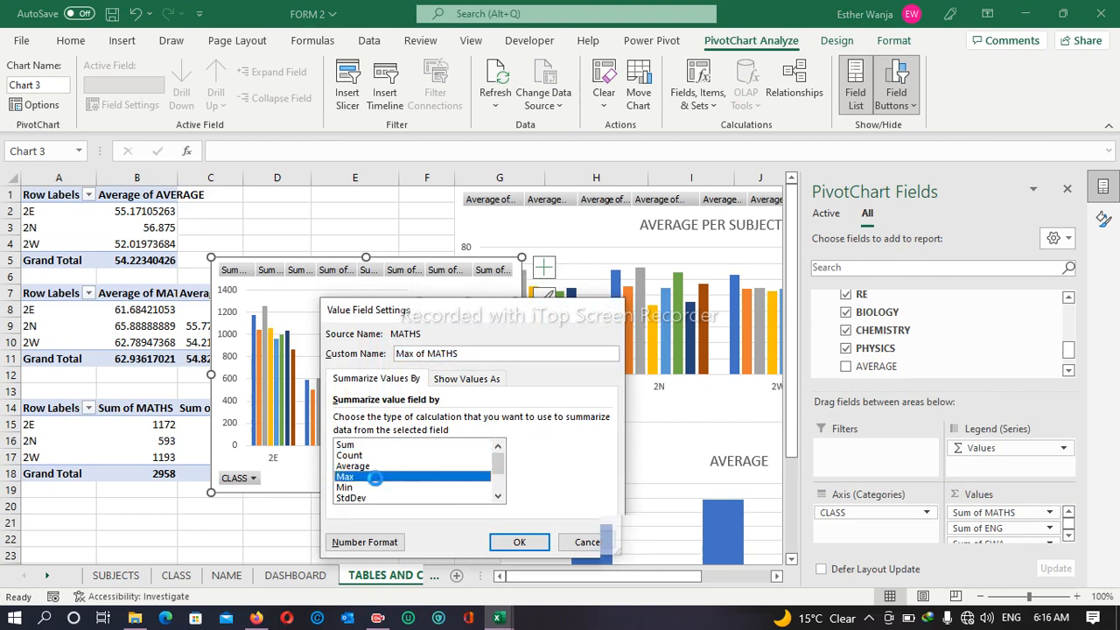
left_click(518, 541)
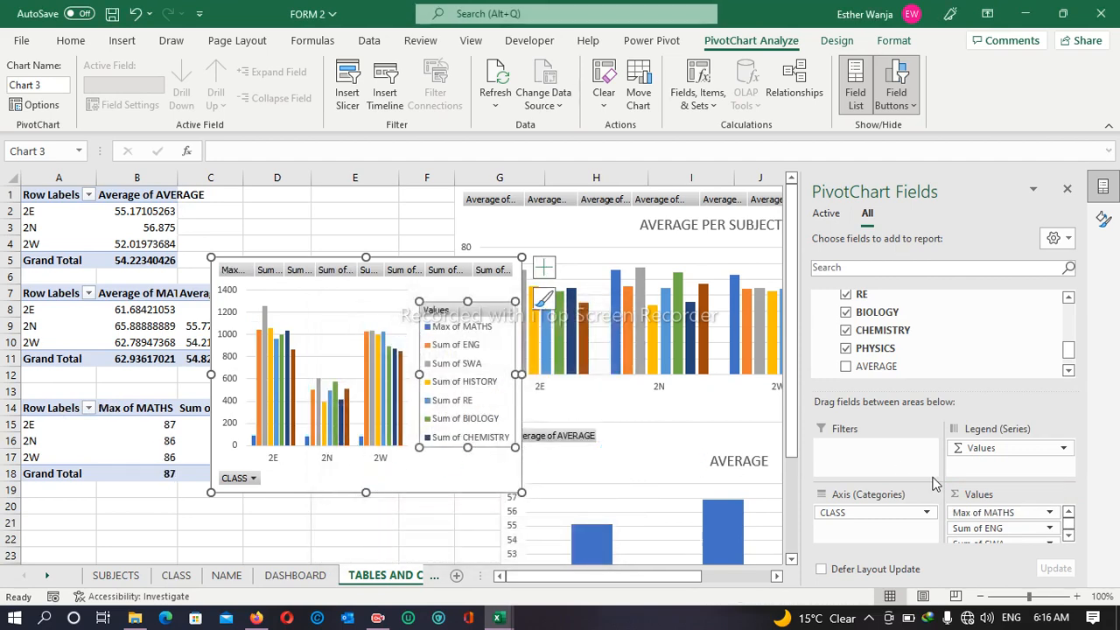
- Change the ENG value field of the third PivotChart to summarize by Max
left_click(1050, 528)
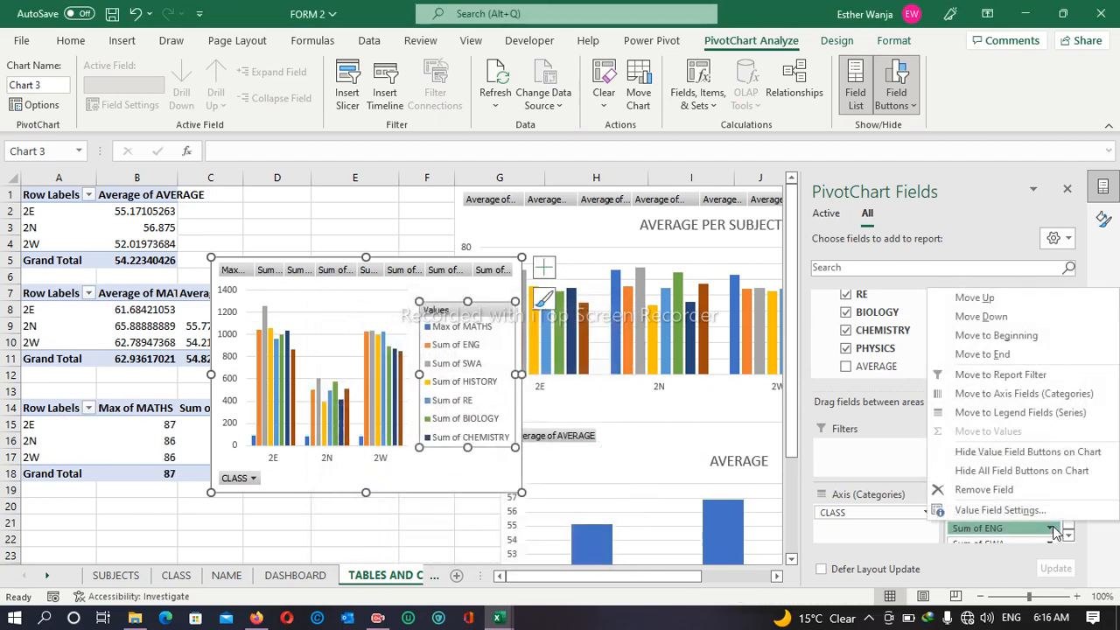
left_click(1042, 508)
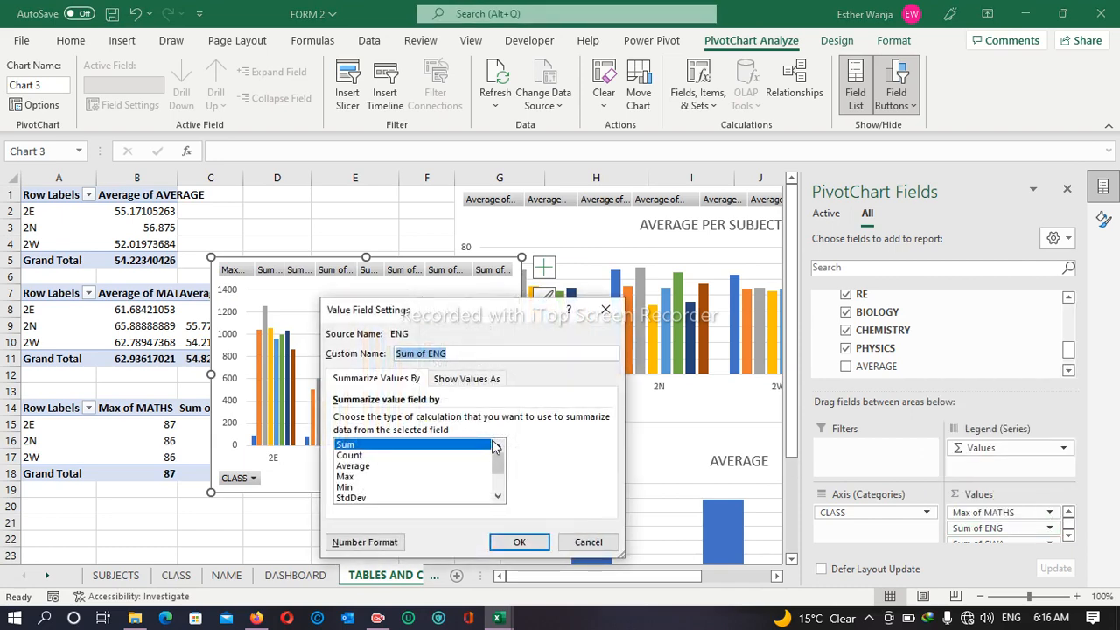
left_click(345, 477)
key("Return")
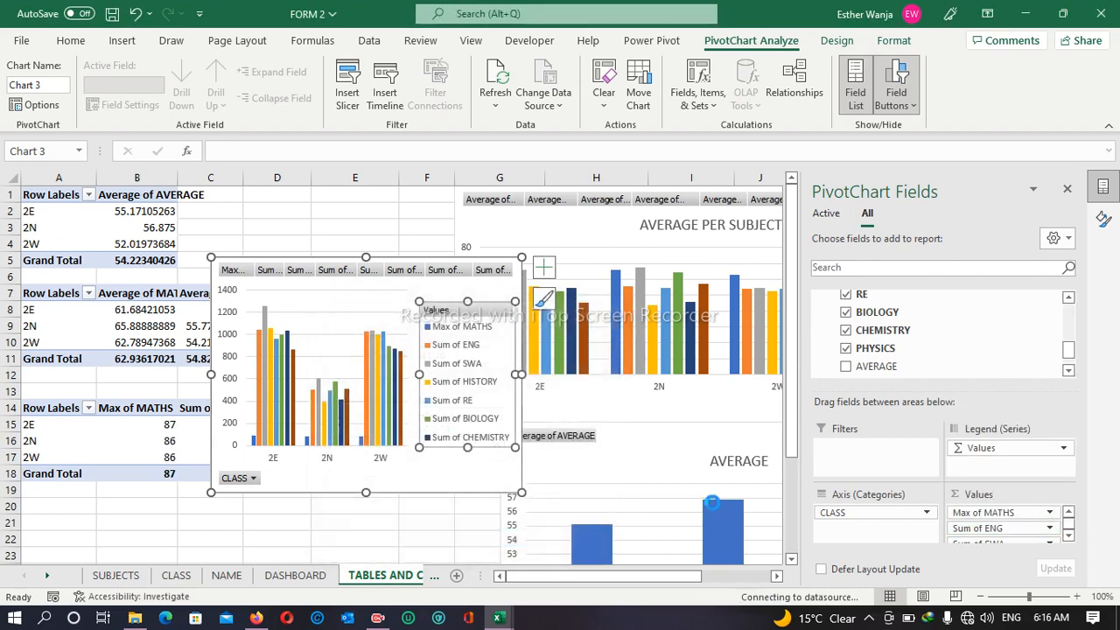
- Summarize the SWA value field of the third PivotChart by Average
left_click(1067, 536)
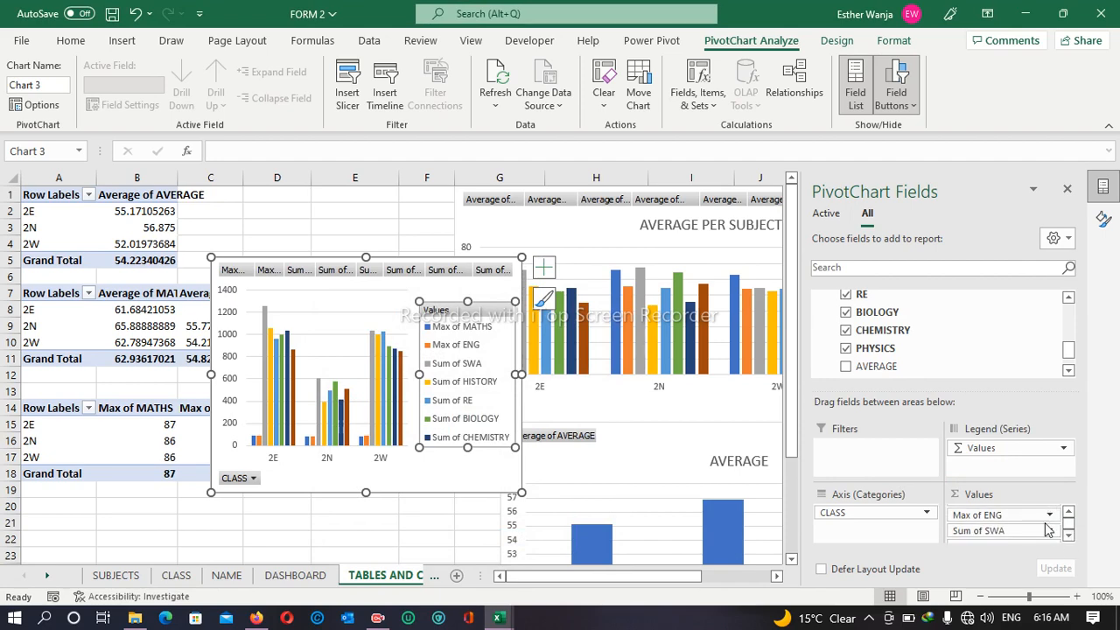
left_click(1048, 531)
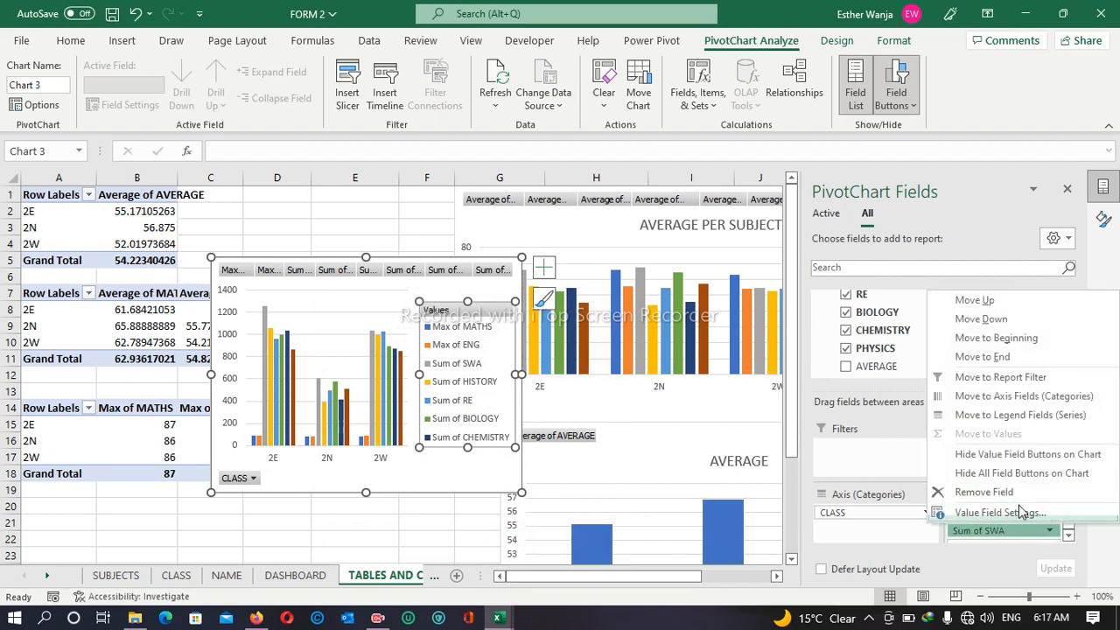
left_click(1019, 512)
double_click(402, 466)
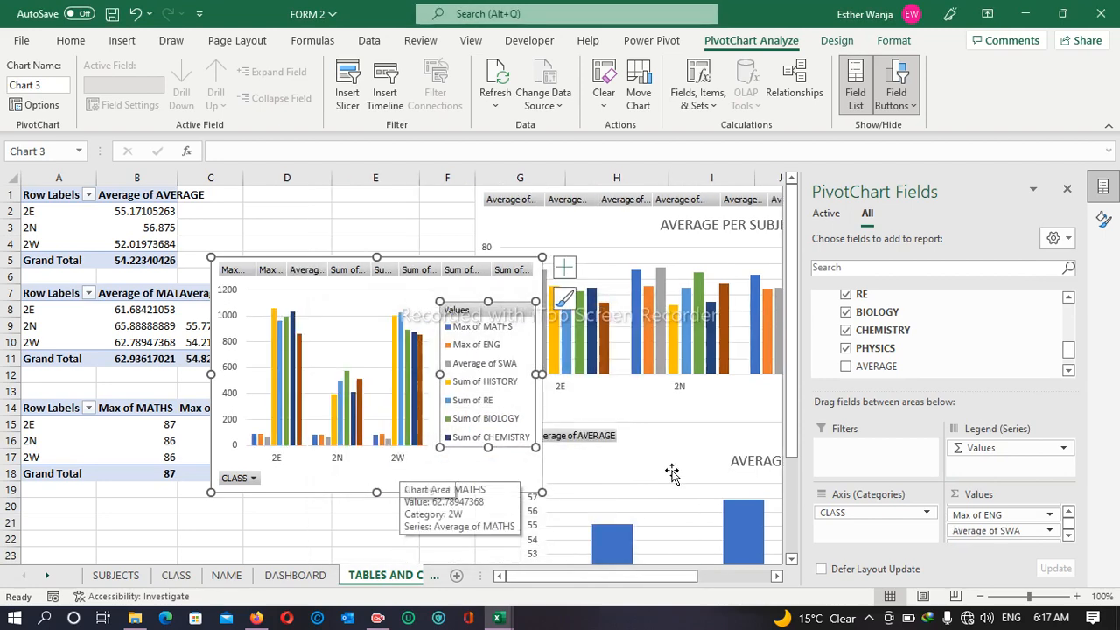
- Set the SWA value field of the third PivotChart to summarize by Max
left_click(1049, 530)
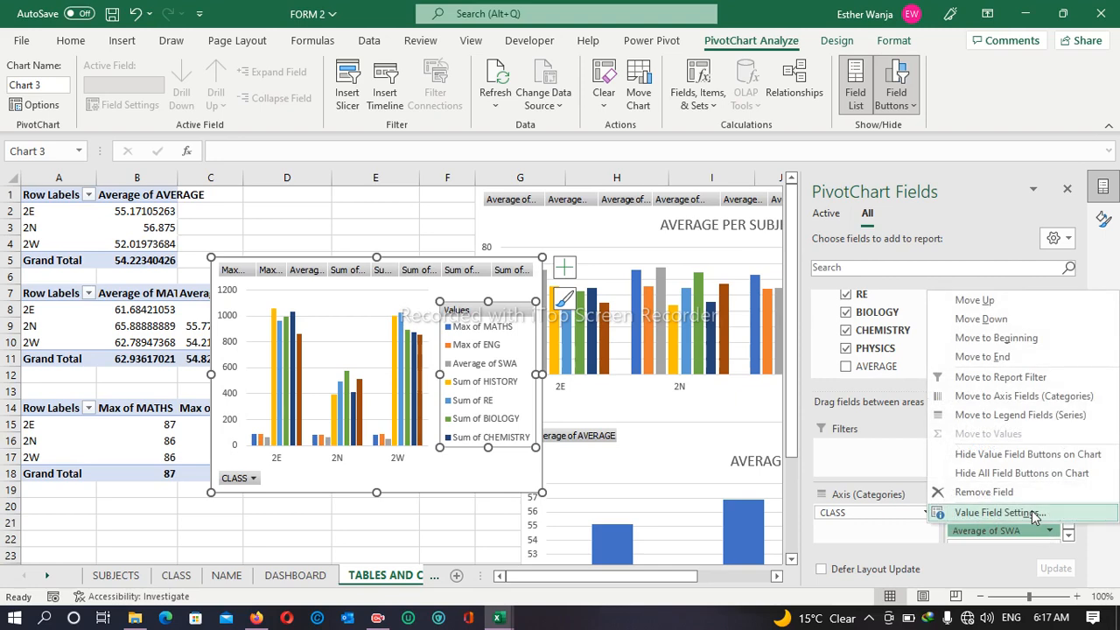
left_click(996, 513)
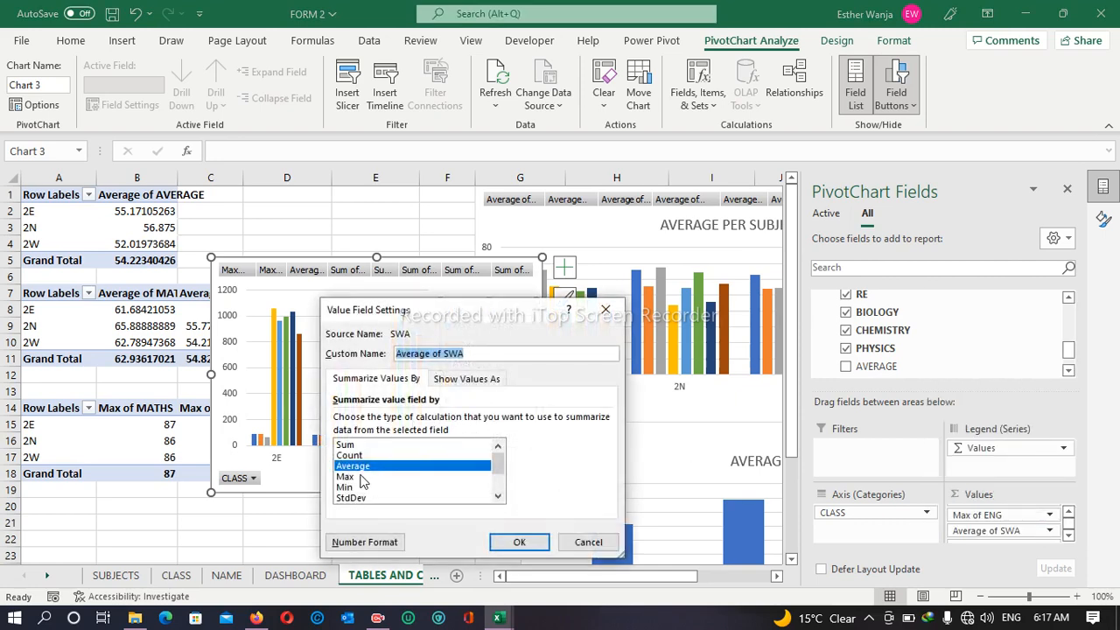
double_click(362, 477)
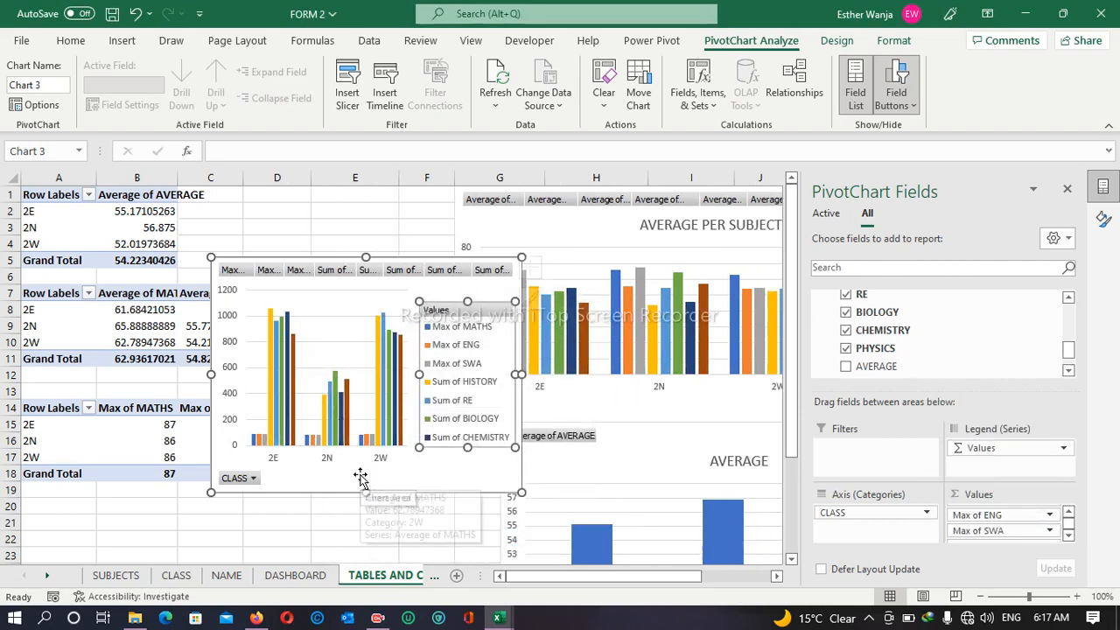
- Set the HISTORY value field of the third PivotChart to summarize by Max
left_click(1067, 537)
left_click(1048, 533)
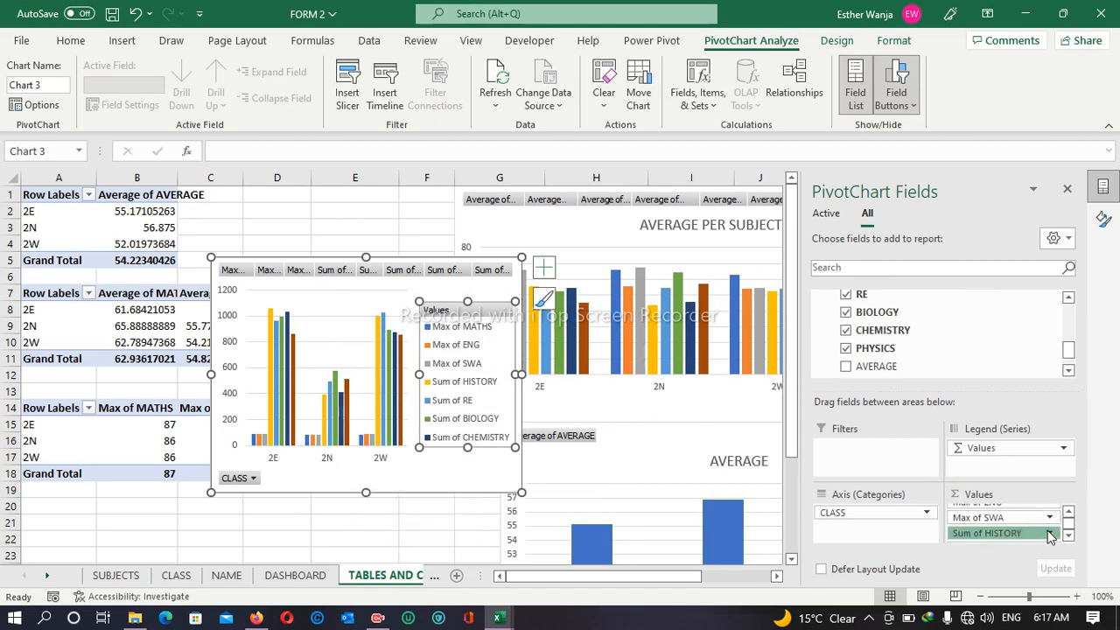
left_click(1027, 517)
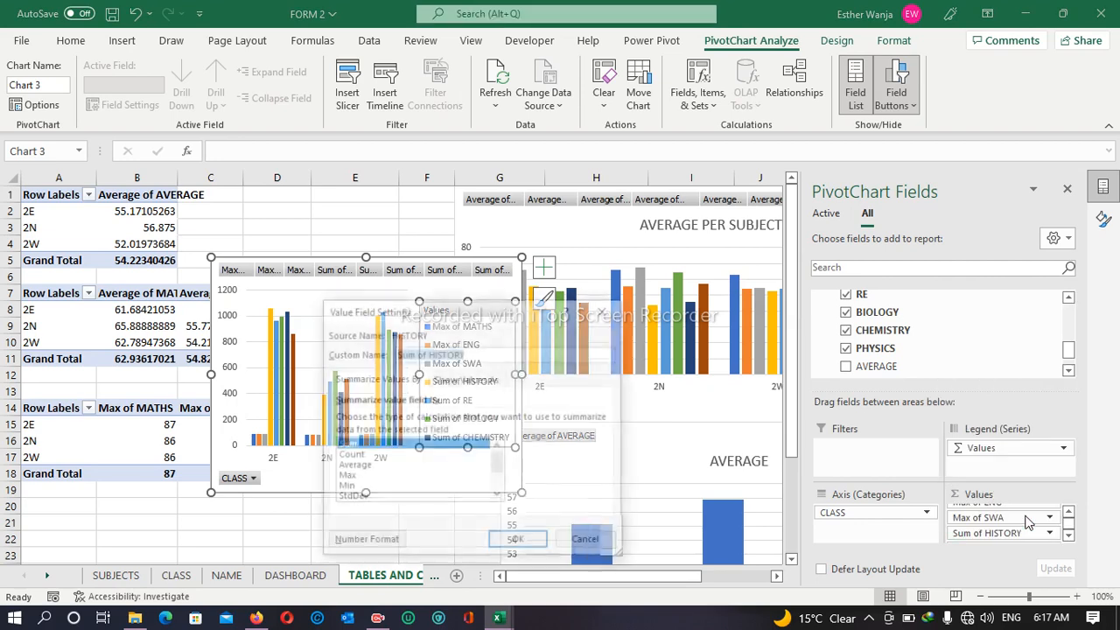
left_click(378, 475)
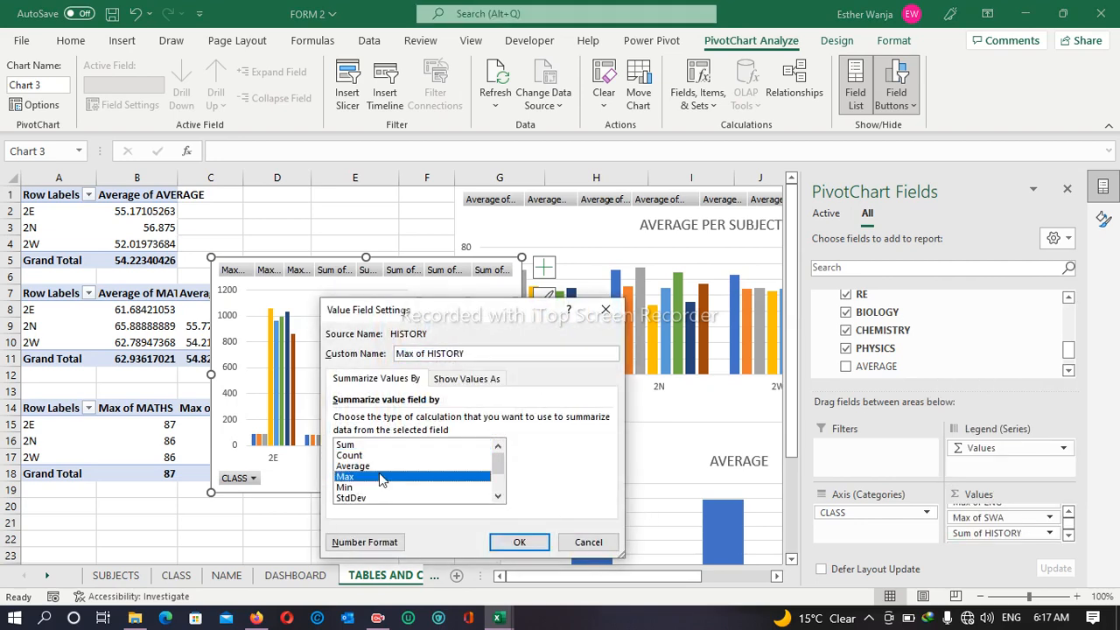
- Summarize the HISTORY and RE value fields of the third PivotChart by Max
key("Return")
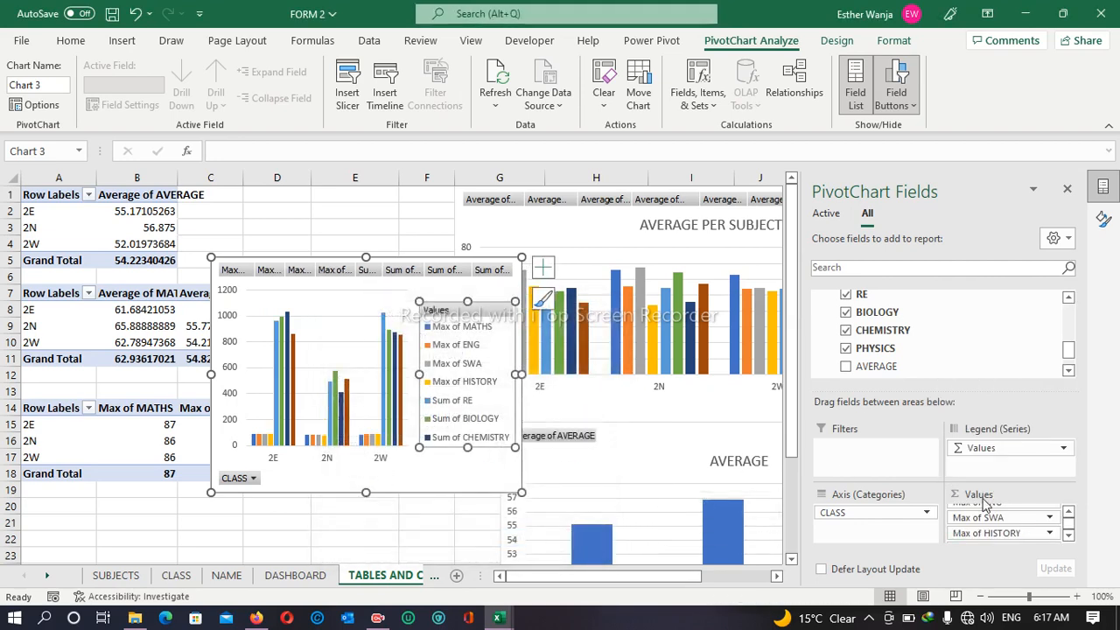
left_click(1071, 534)
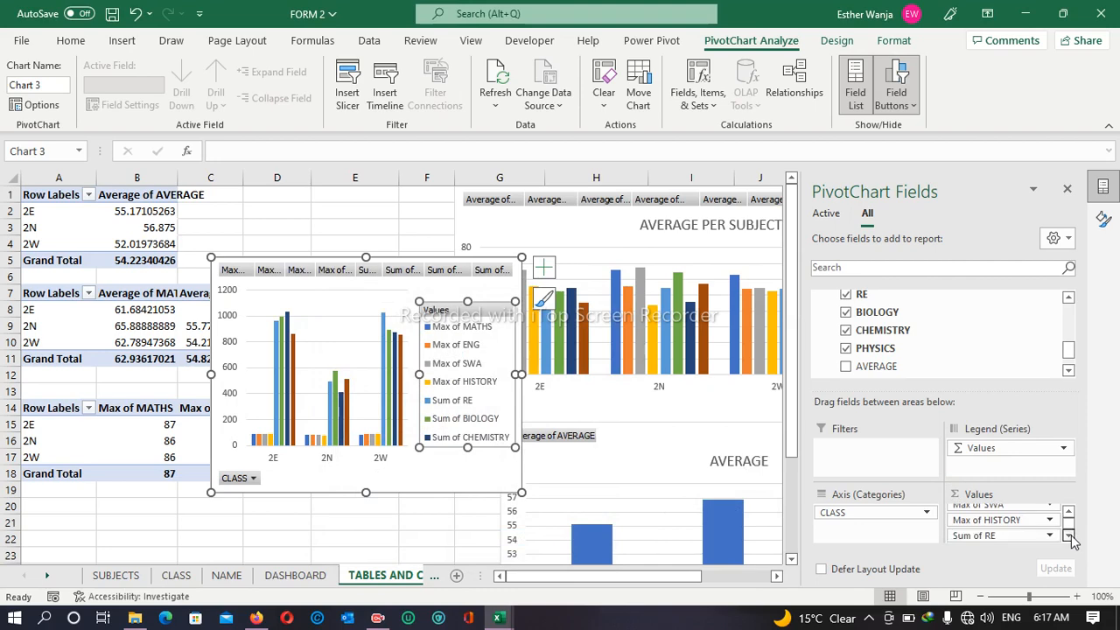
left_click(1049, 534)
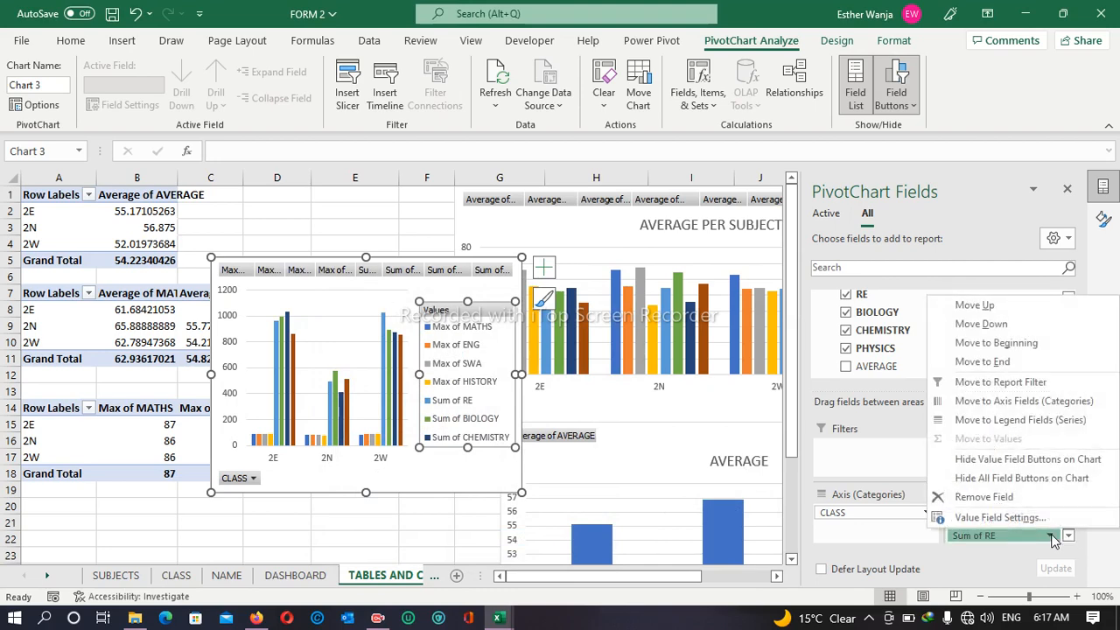
left_click(1028, 524)
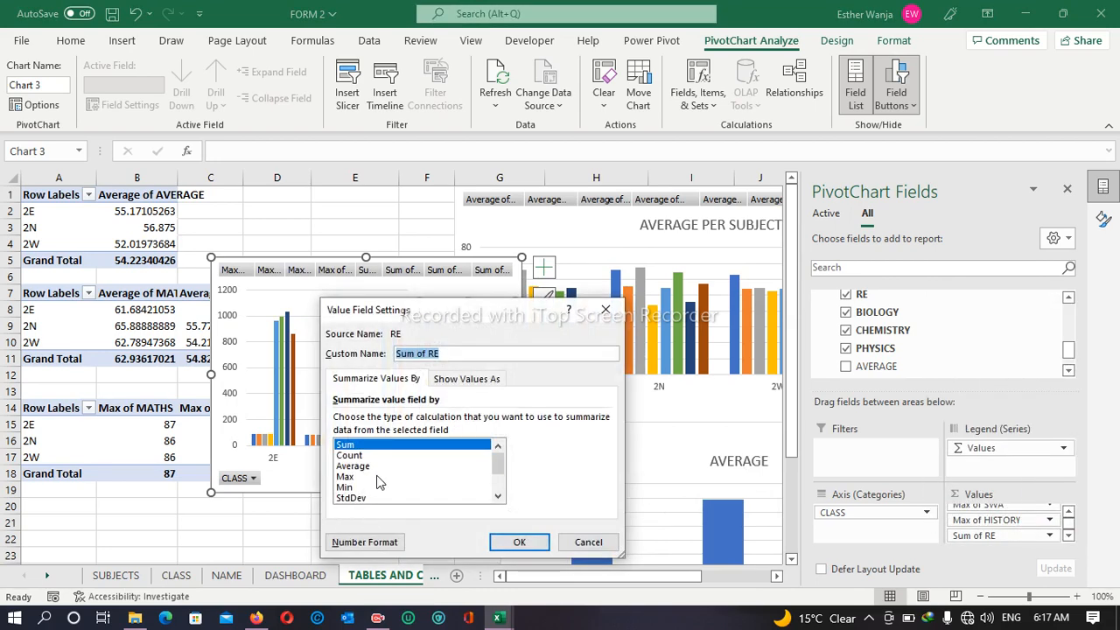
left_click(374, 466)
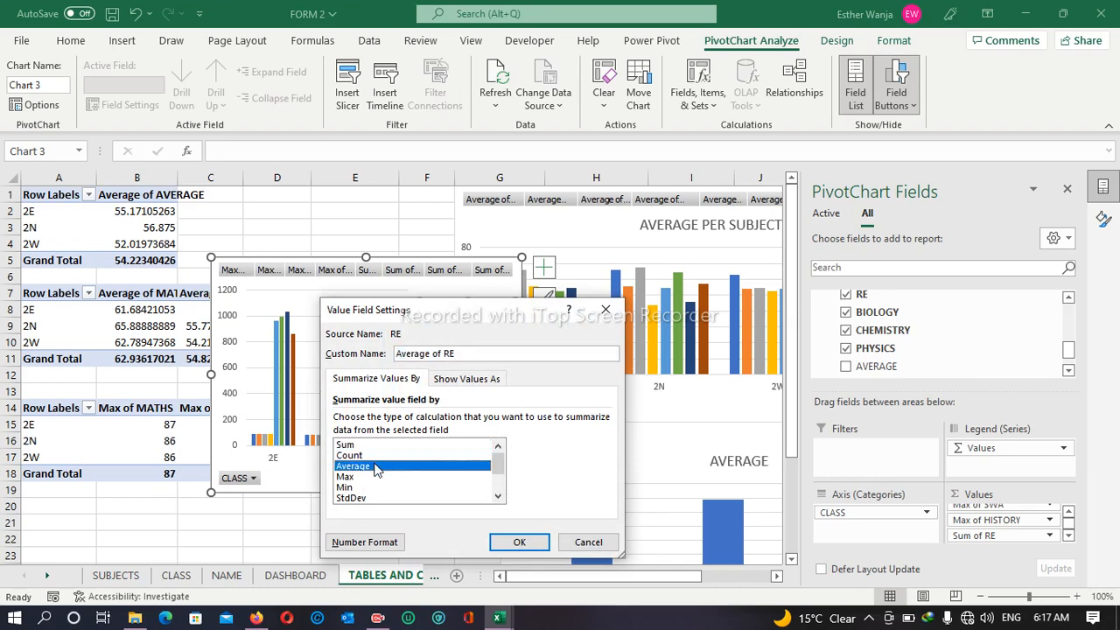
double_click(345, 477)
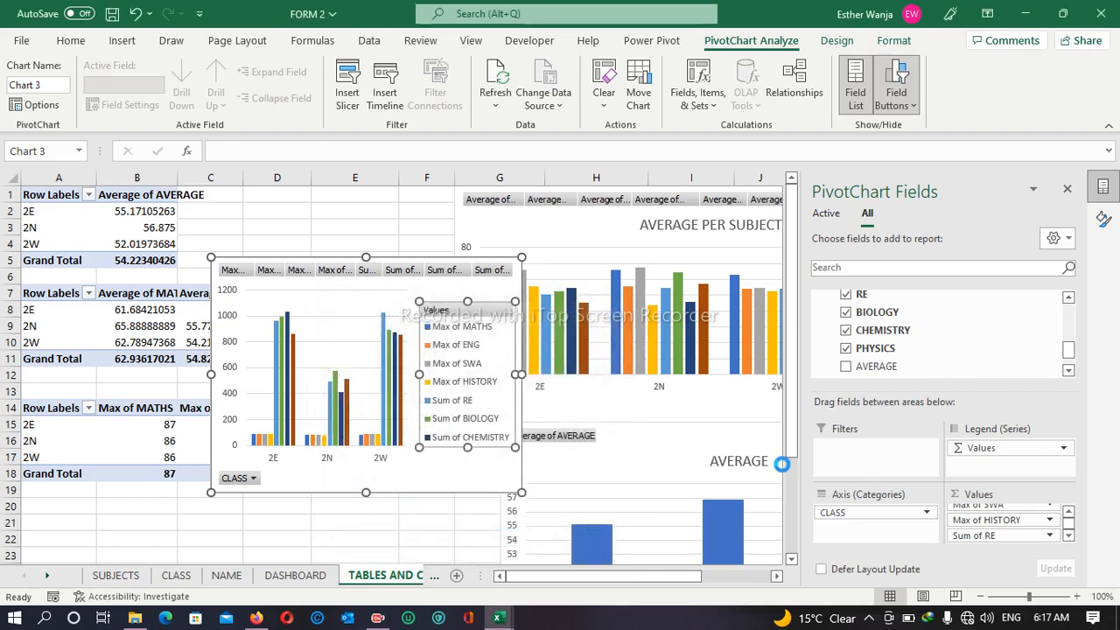
- Change the BIOLOGY and CHEMISTRY value fields to summarize by Max
left_click(1068, 535)
left_click(1069, 535)
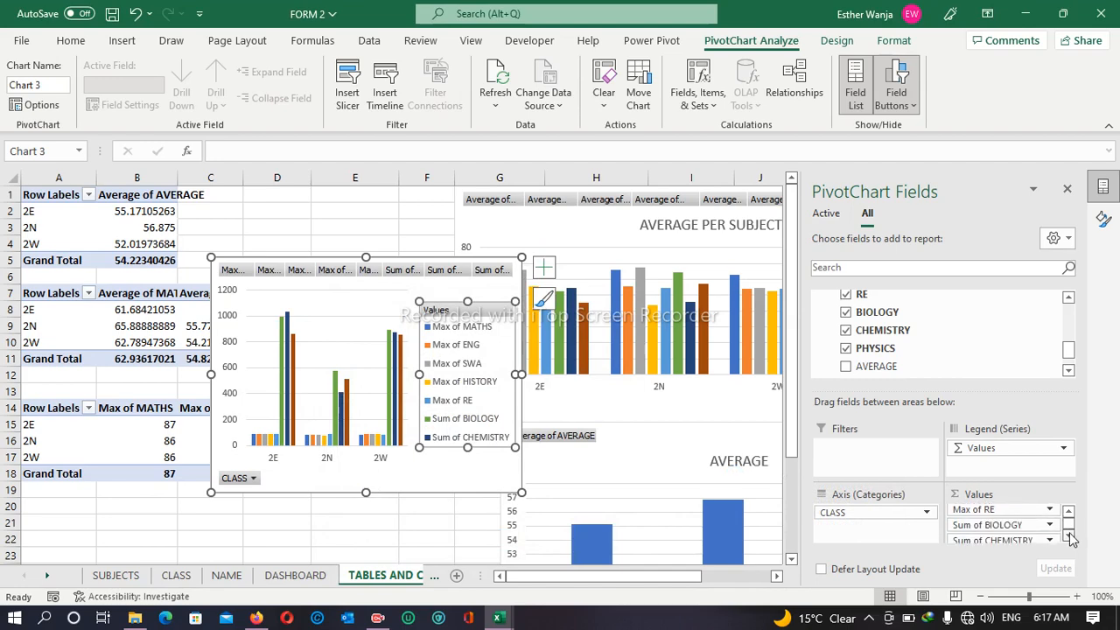
left_click(1050, 525)
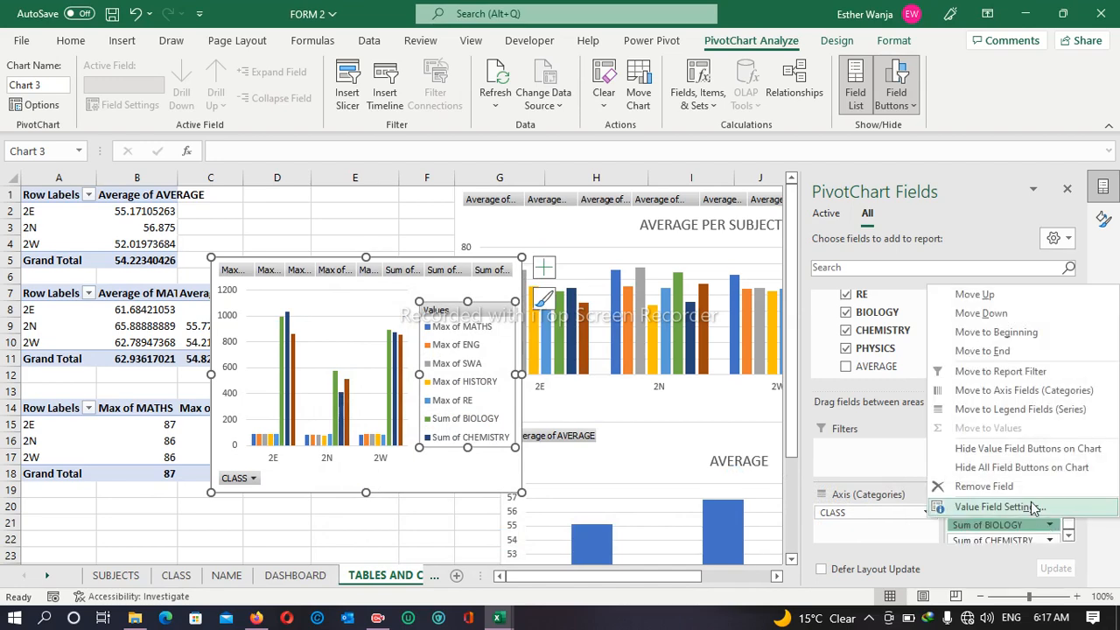
left_click(971, 506)
double_click(365, 477)
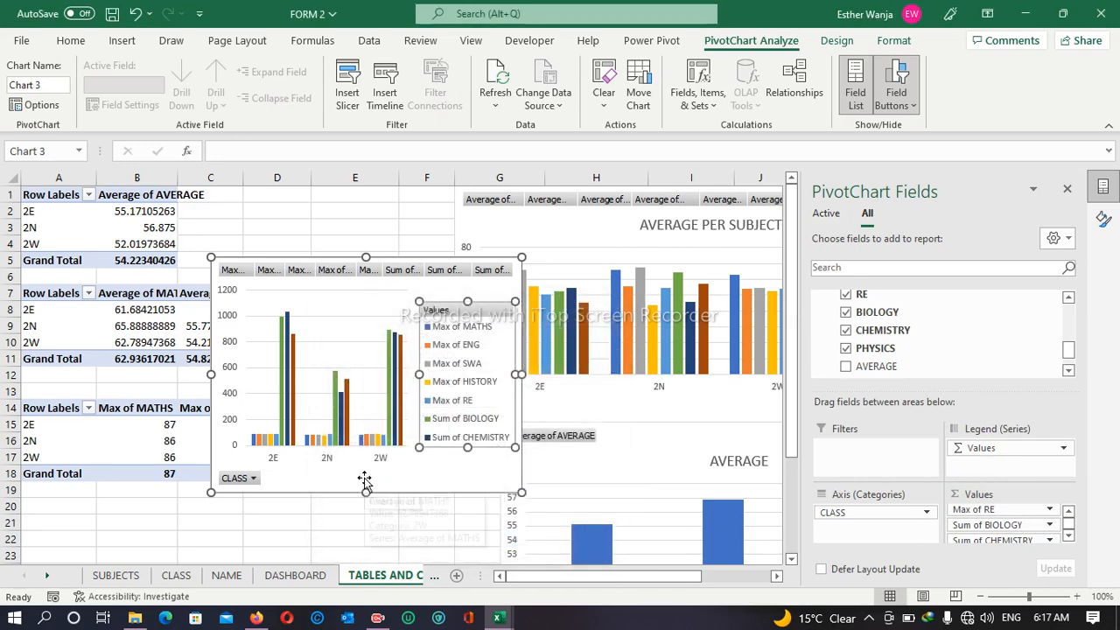
left_click(1050, 538)
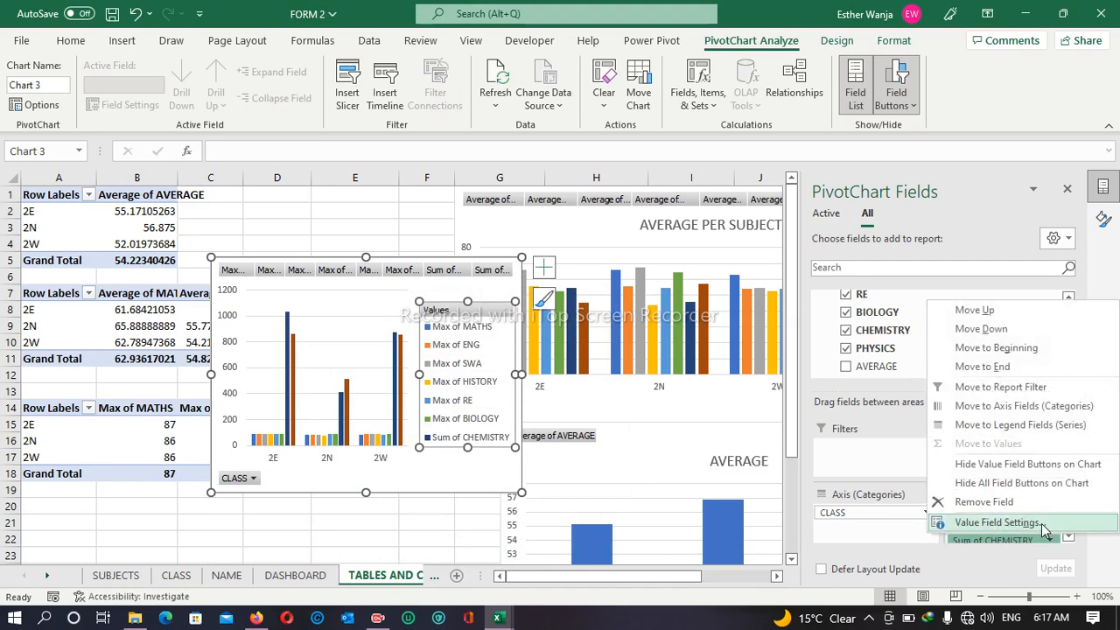
left_click(1041, 523)
double_click(349, 476)
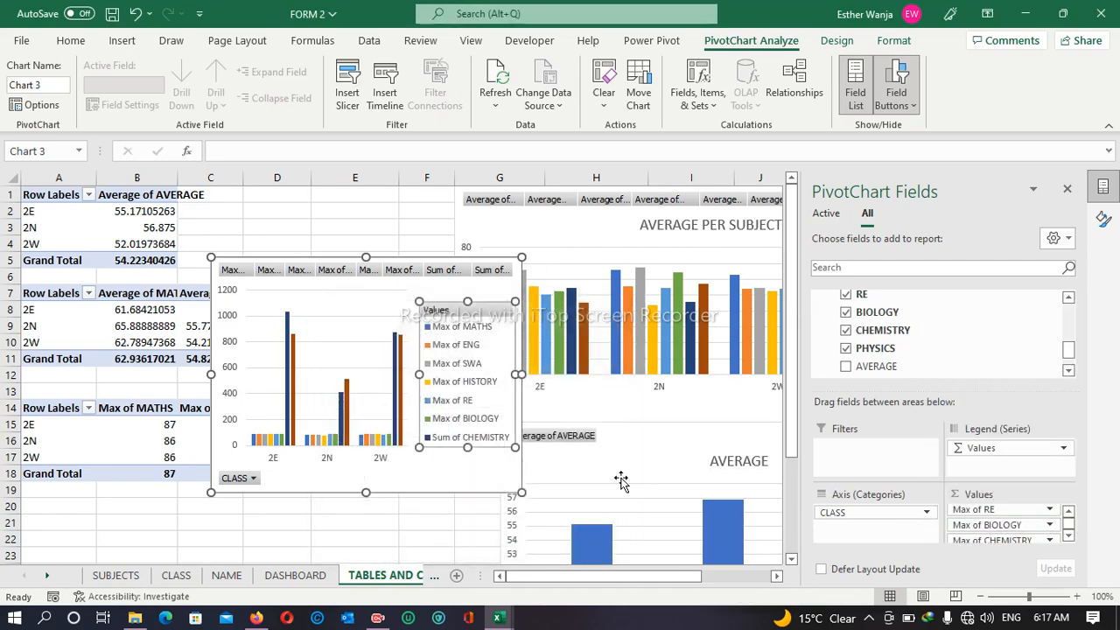
- Change the PHYSICS value field to summarize by Max
left_click(1069, 538)
left_click(1049, 535)
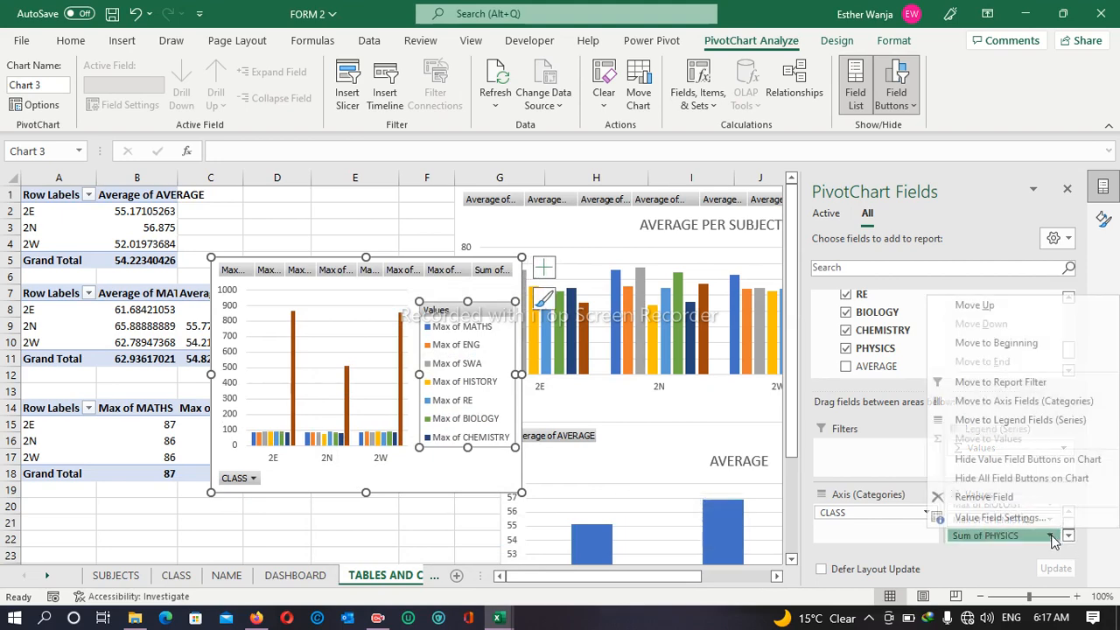
left_click(999, 518)
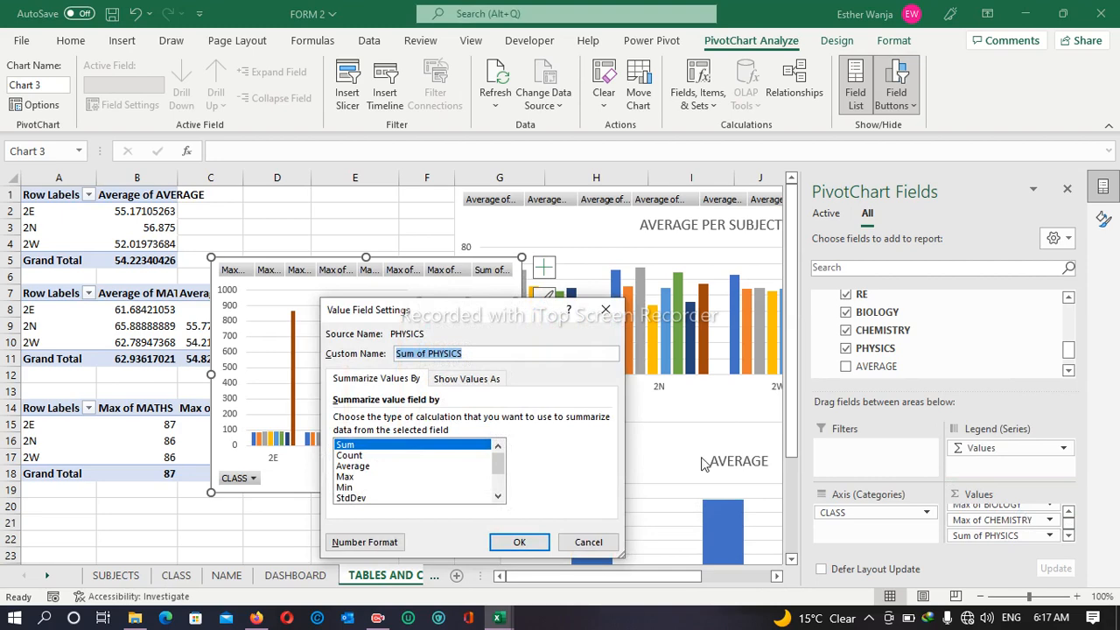
double_click(357, 477)
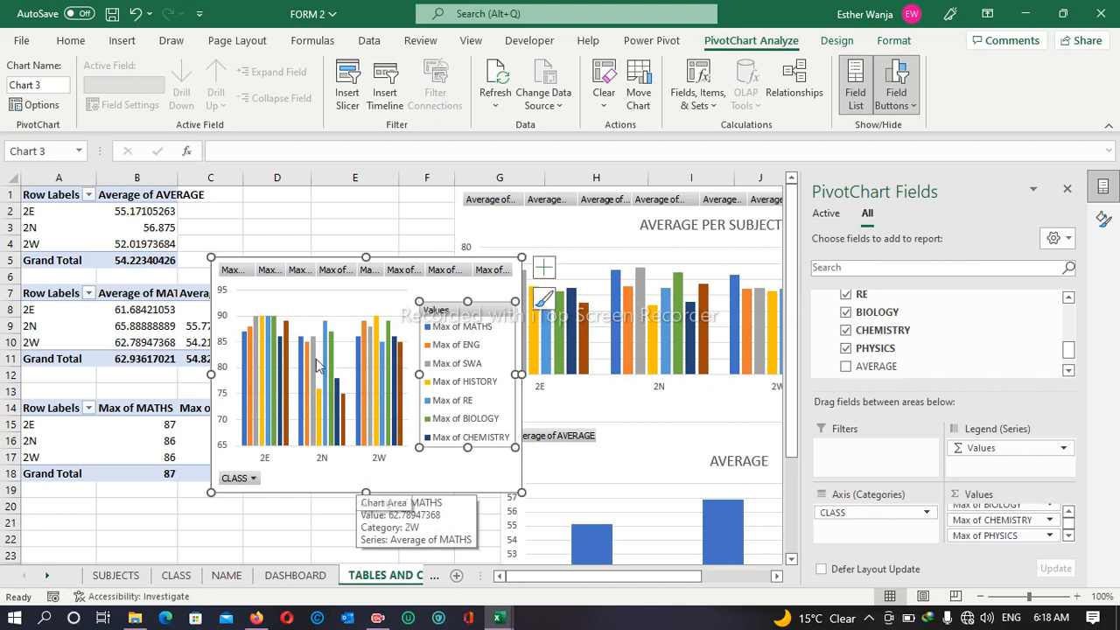
left_click(234, 271)
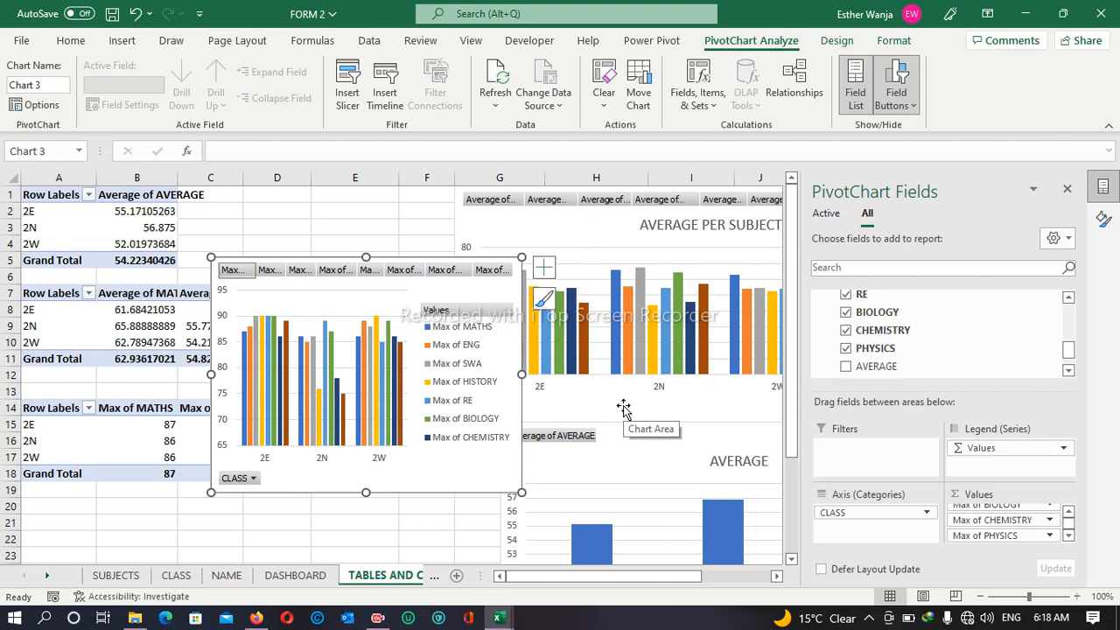
- Insert a PivotChart with PivotTable at cell A21 of the TABLES AND CHARTS sheet, using the workbook's Data Model
left_click(68, 528)
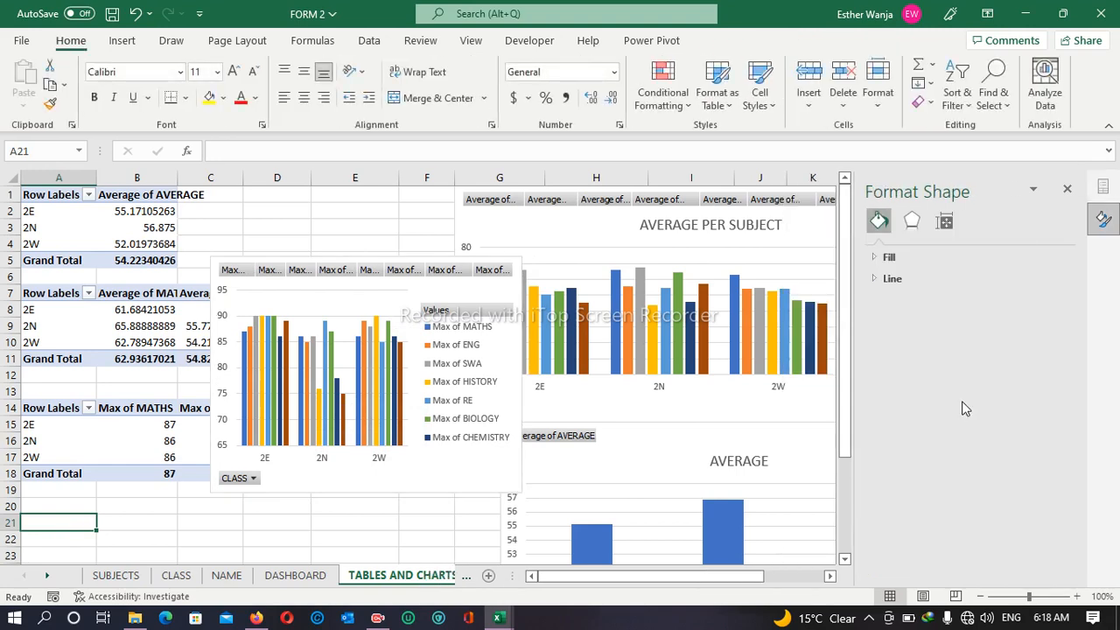
left_click(122, 40)
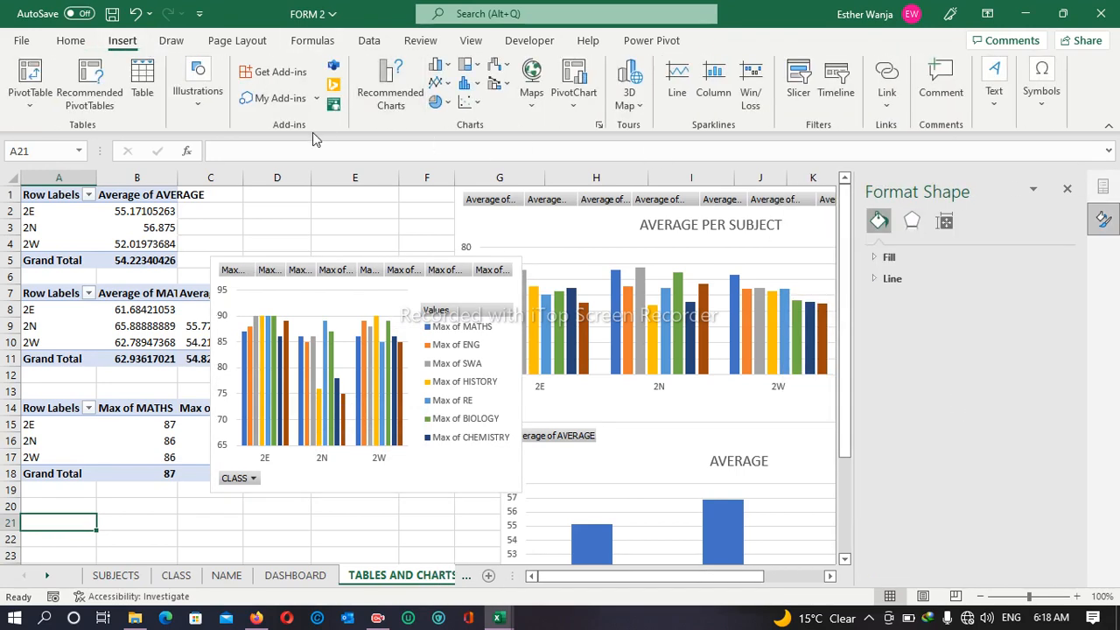
left_click(571, 111)
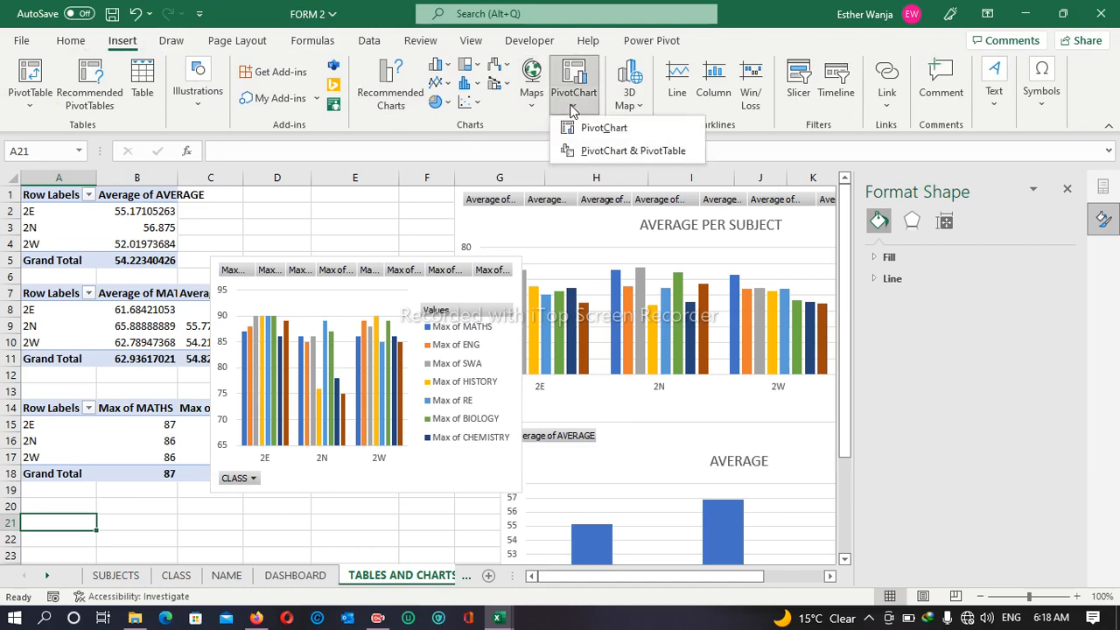
left_click(602, 150)
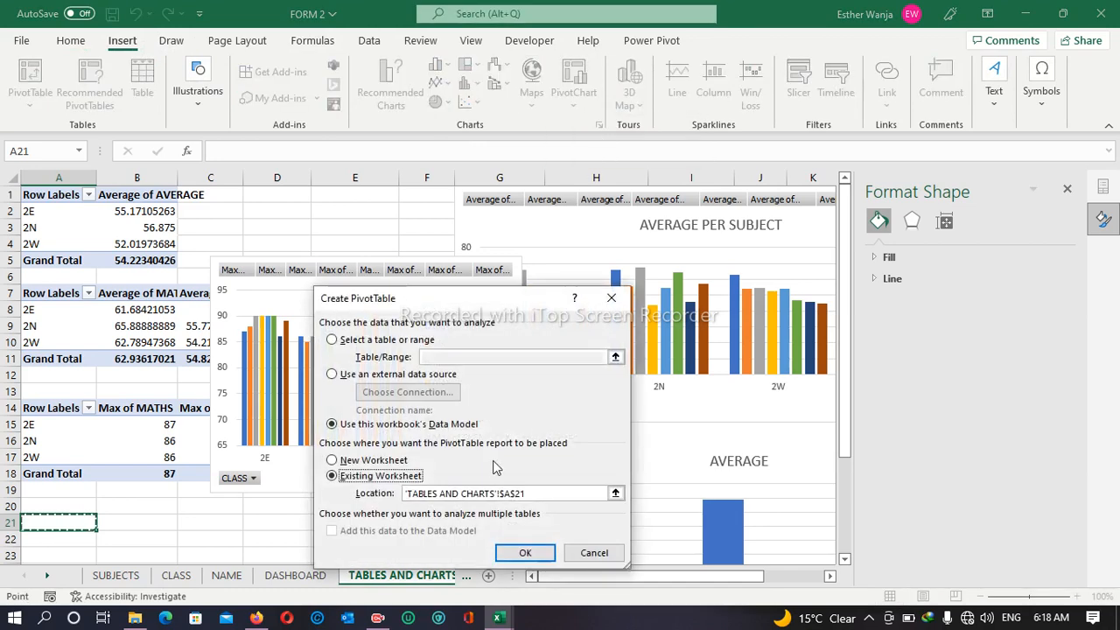
left_click(536, 553)
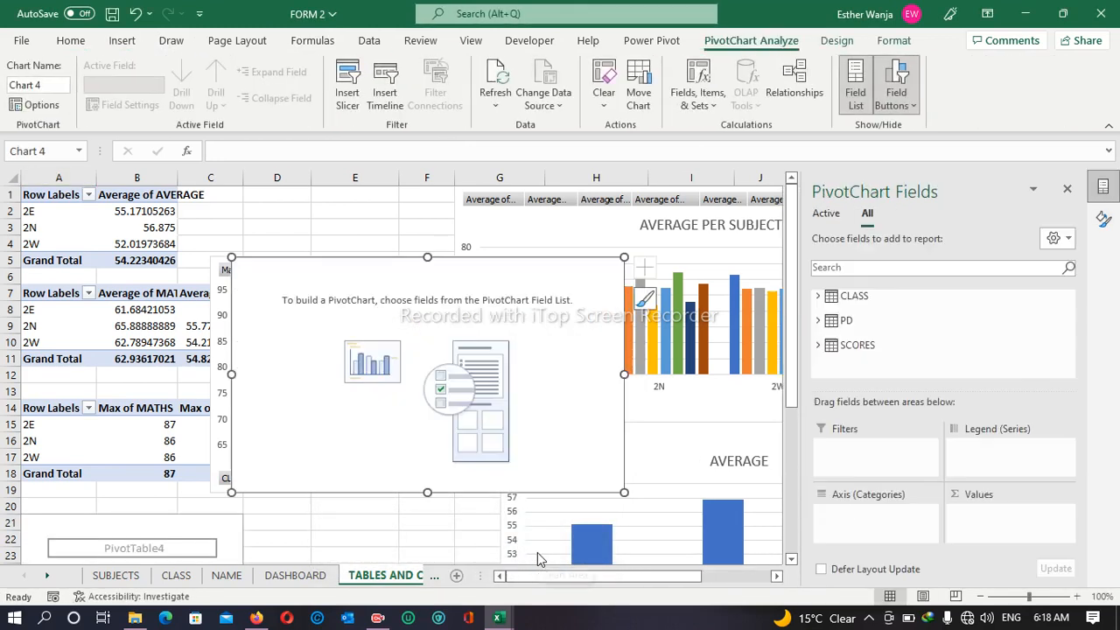
- Add CLASS from the CLASS table as the axis category and AGE from the PD table as the value field
left_click(817, 320)
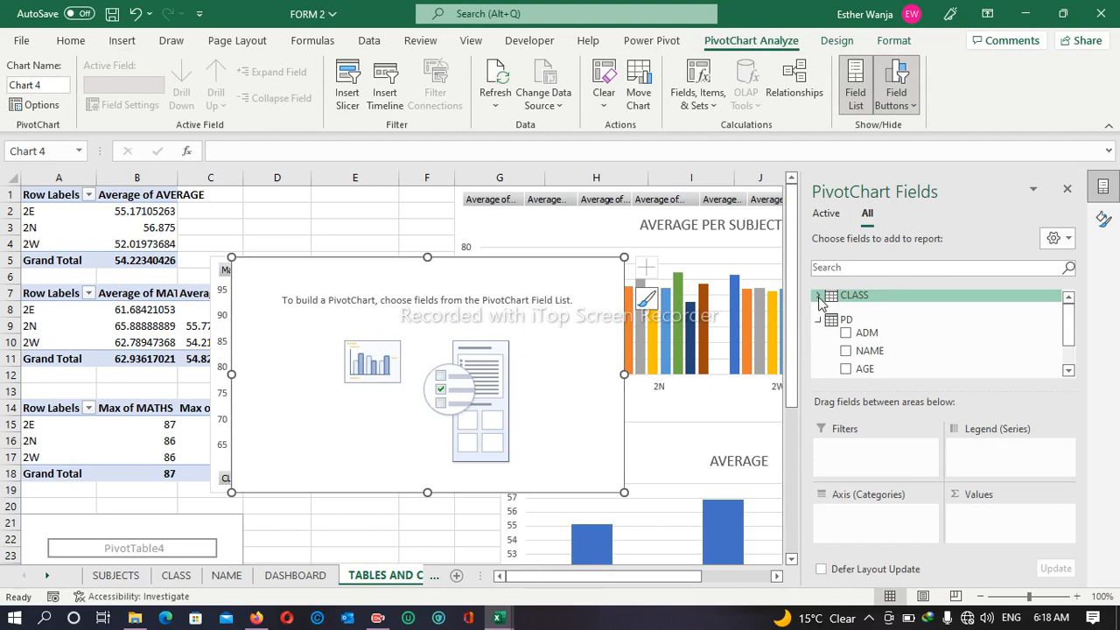
left_click(819, 297)
left_click(845, 327)
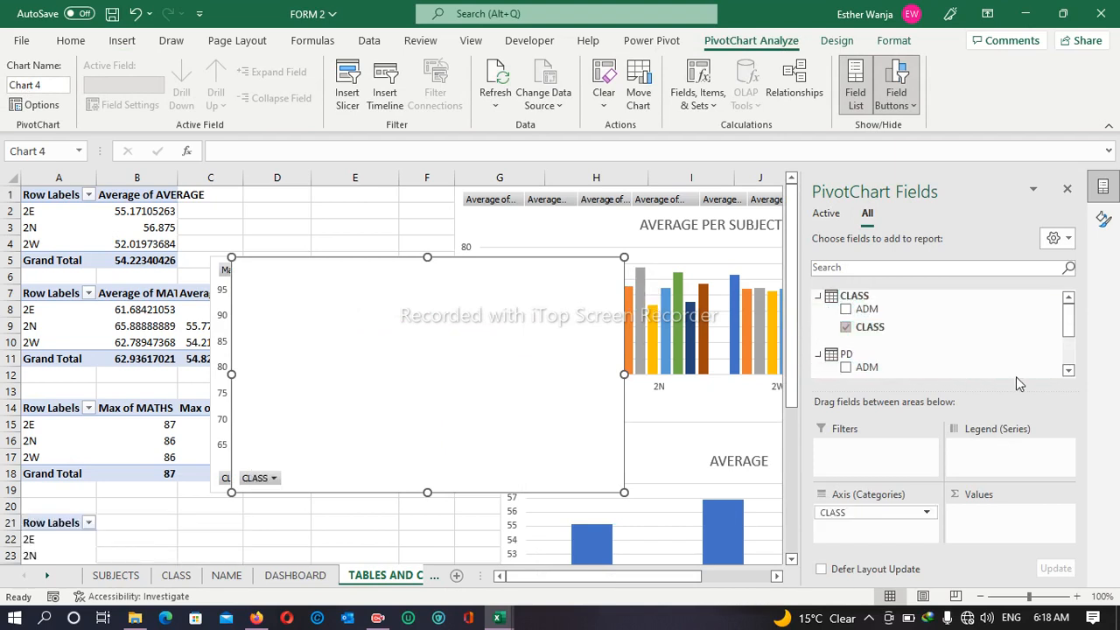
left_click(1068, 370)
left_click(1070, 369)
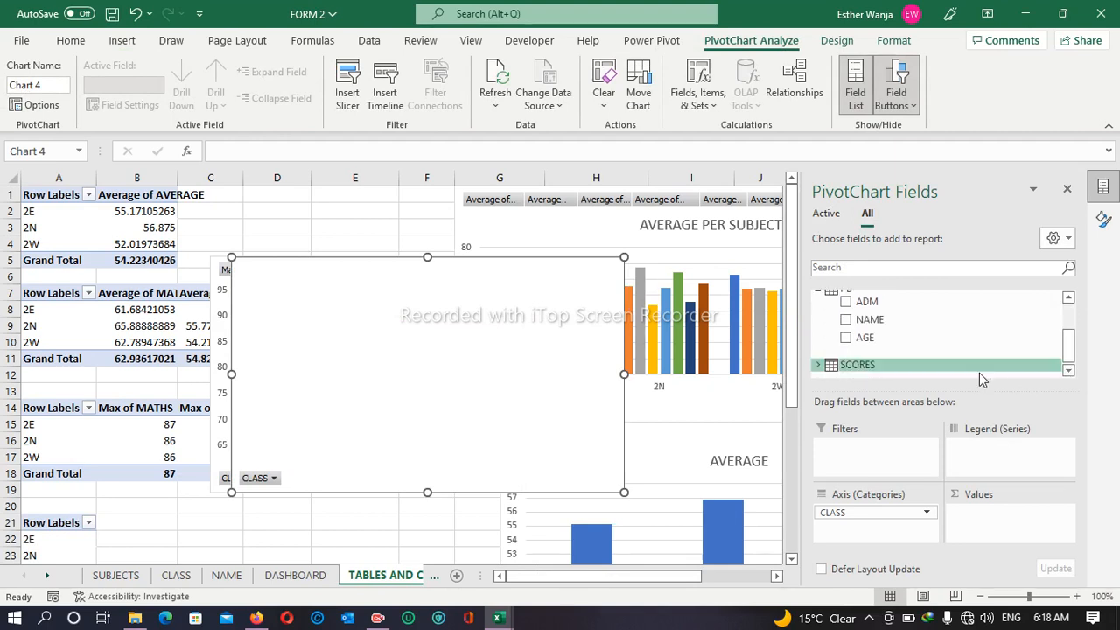
left_click(846, 339)
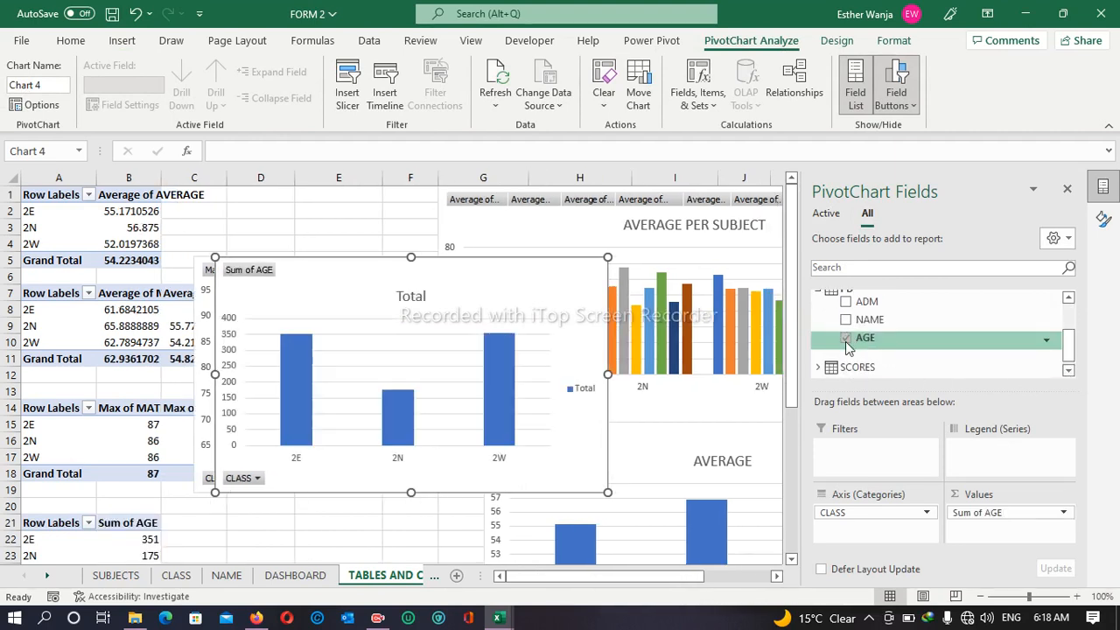
- Try AGE as the axis category with CLASS as the value field, and return both fields to their original areas
left_click(1058, 515)
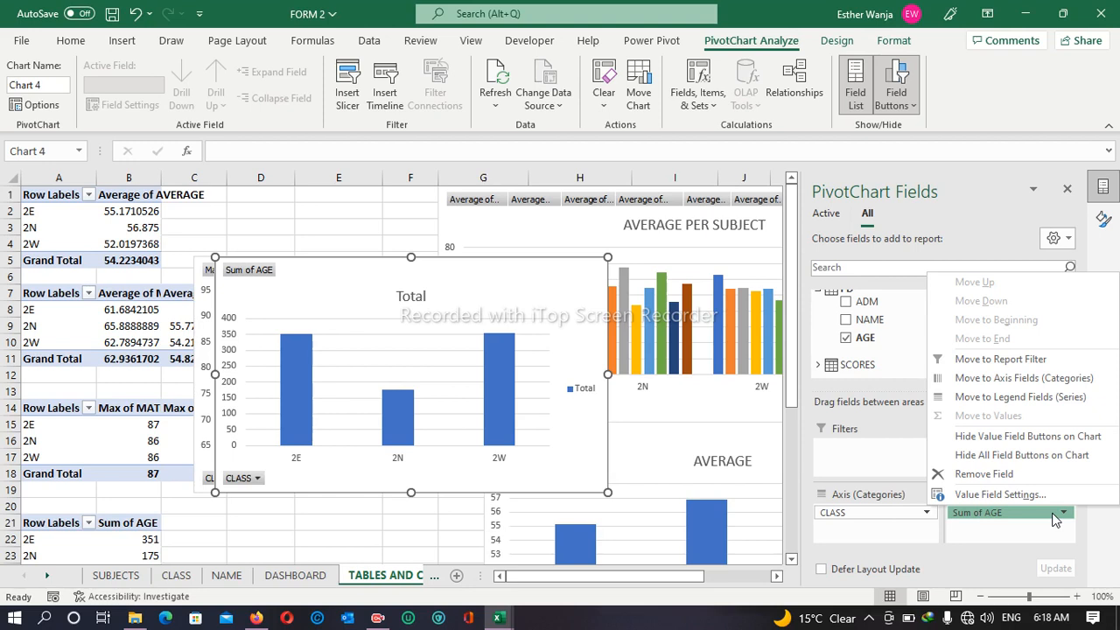
left_click(1032, 529)
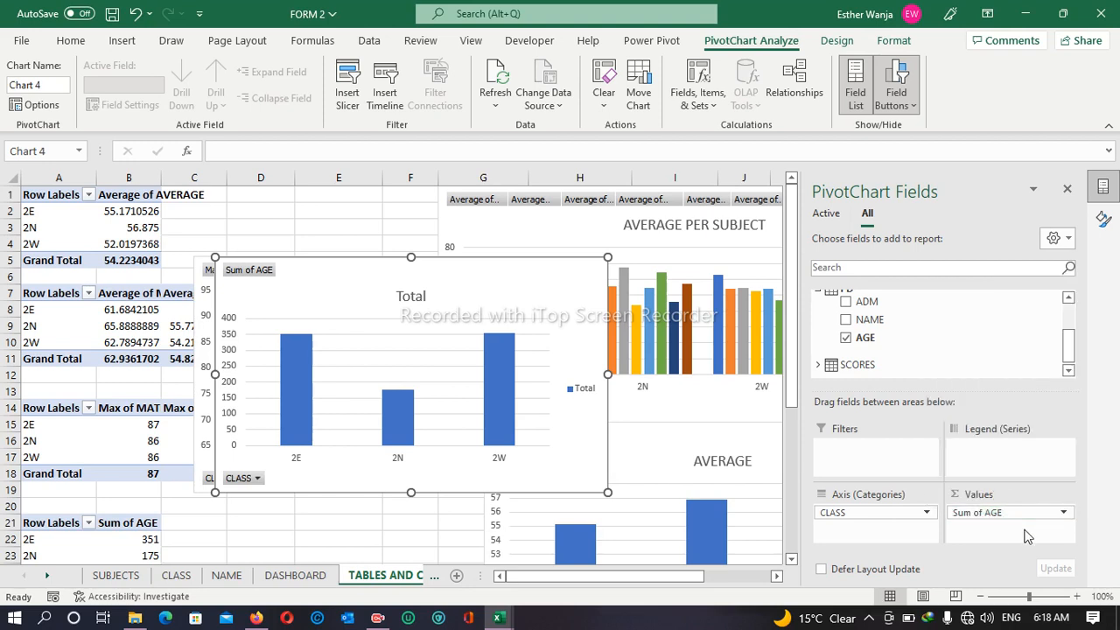
left_click_drag(1014, 518, 974, 517)
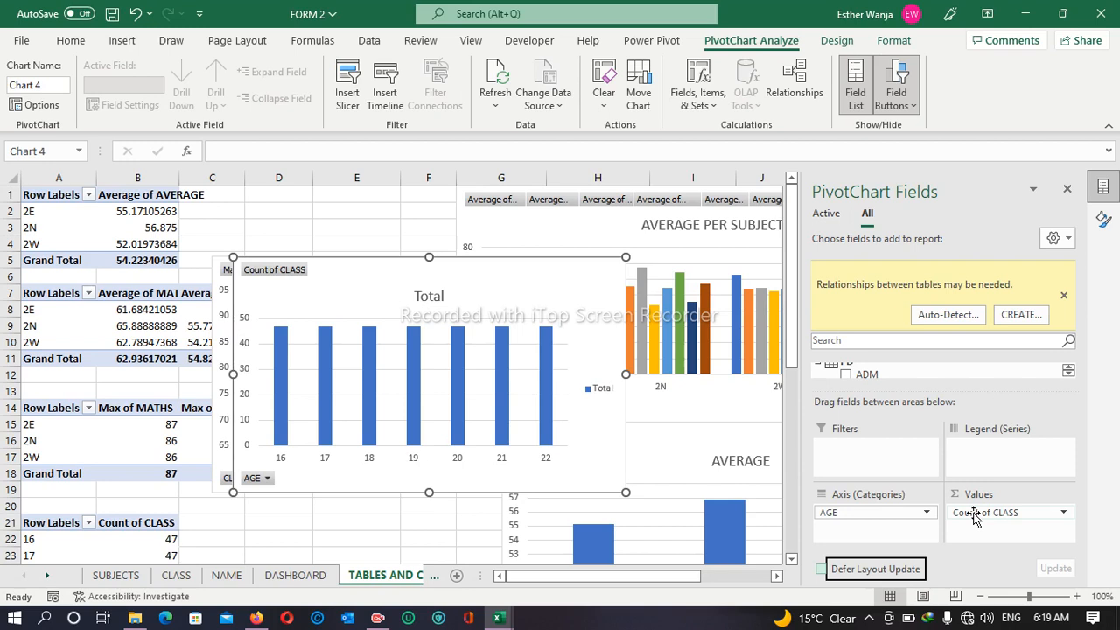
left_click_drag(974, 516, 895, 533)
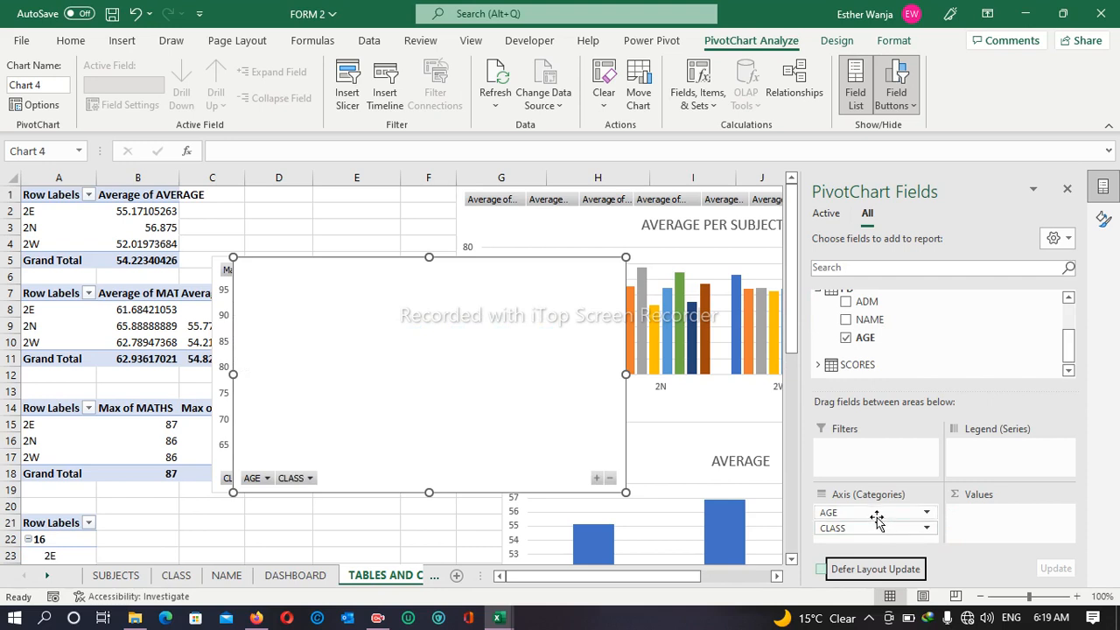
left_click_drag(877, 519, 982, 528)
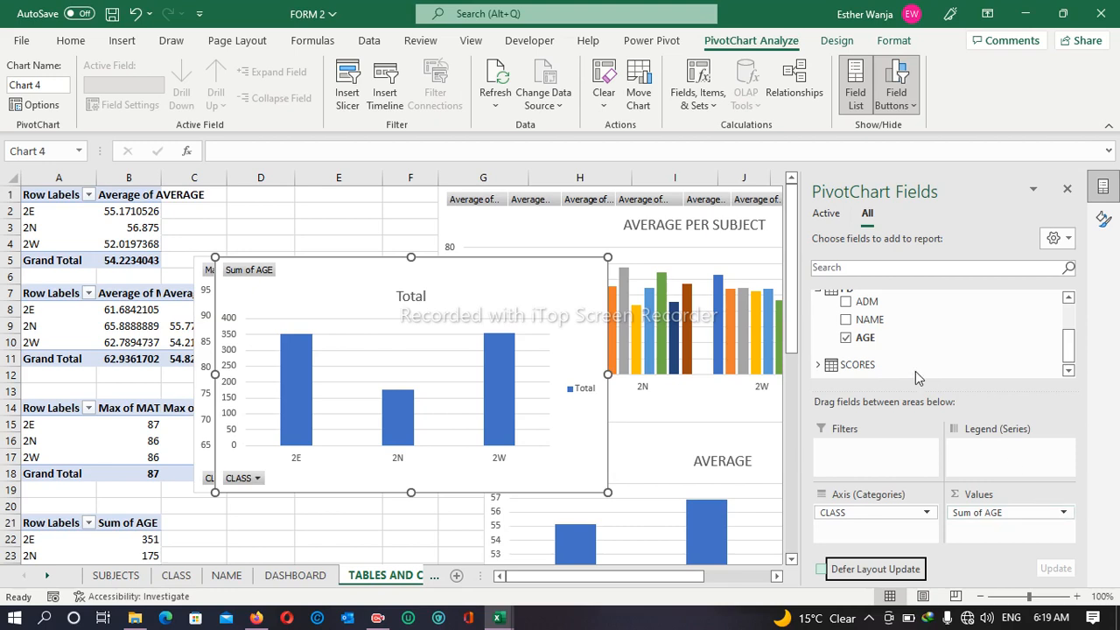
- Try NAME as a second axis category and AGE as the legend series, and remove NAME from the axis
left_click(846, 322)
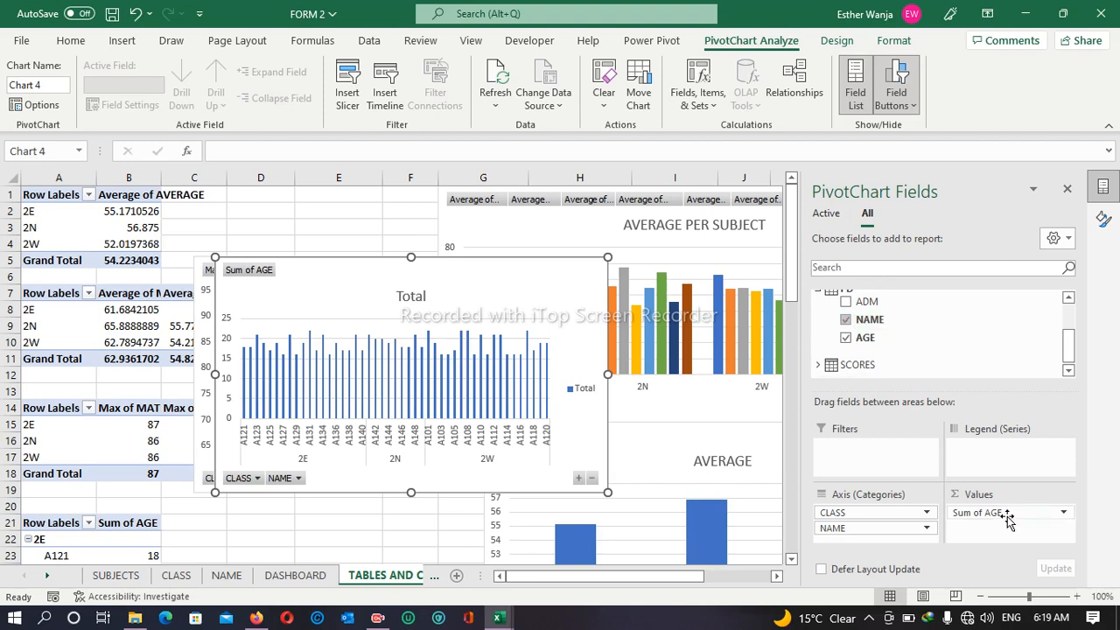
left_click_drag(1008, 514, 987, 442)
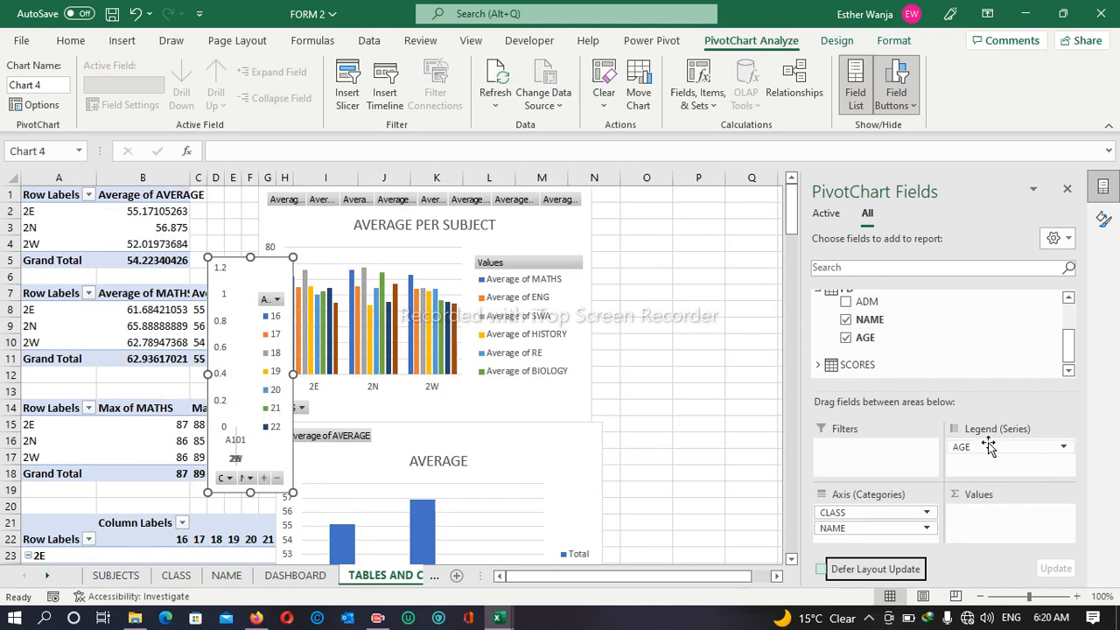
left_click(921, 527)
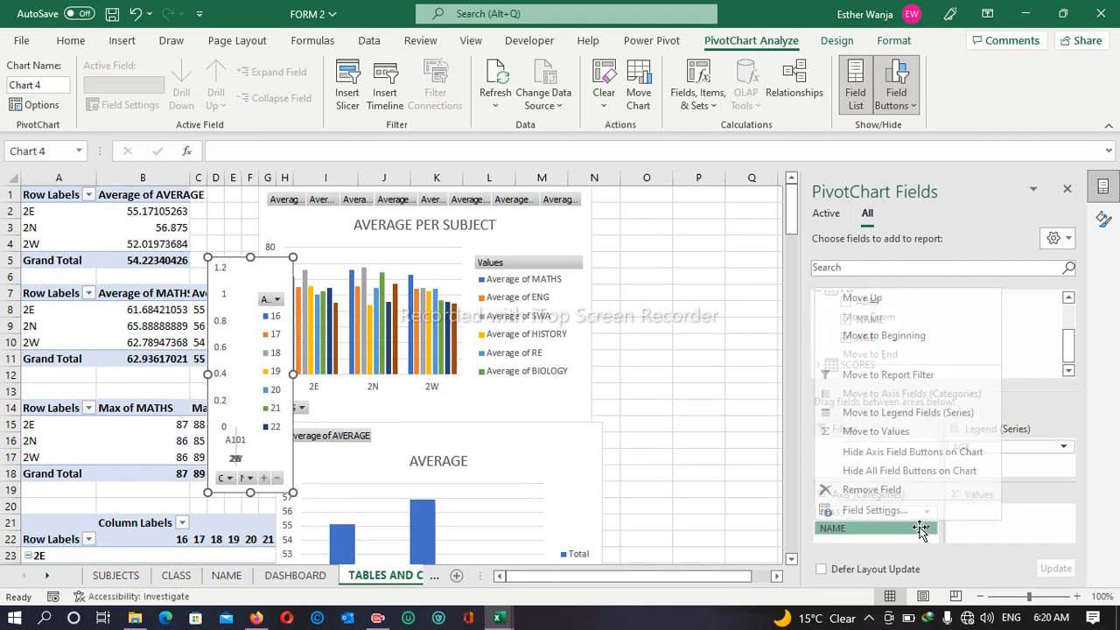
left_click(904, 495)
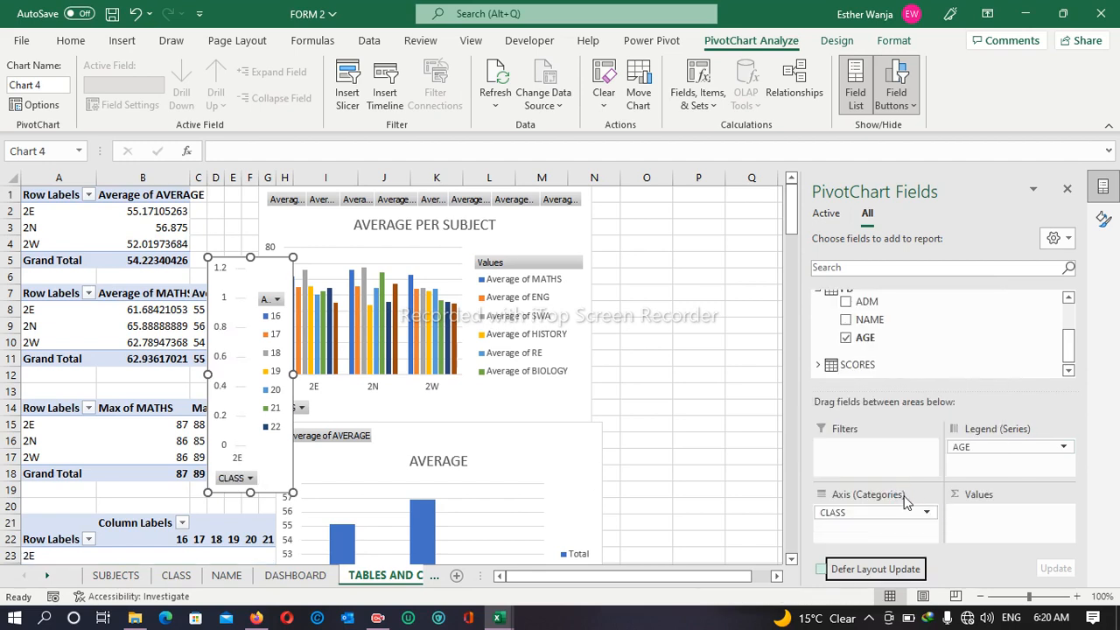
- Widen the new PivotChart and move AGE from the legend series back to the values
left_click_drag(293, 378, 440, 404)
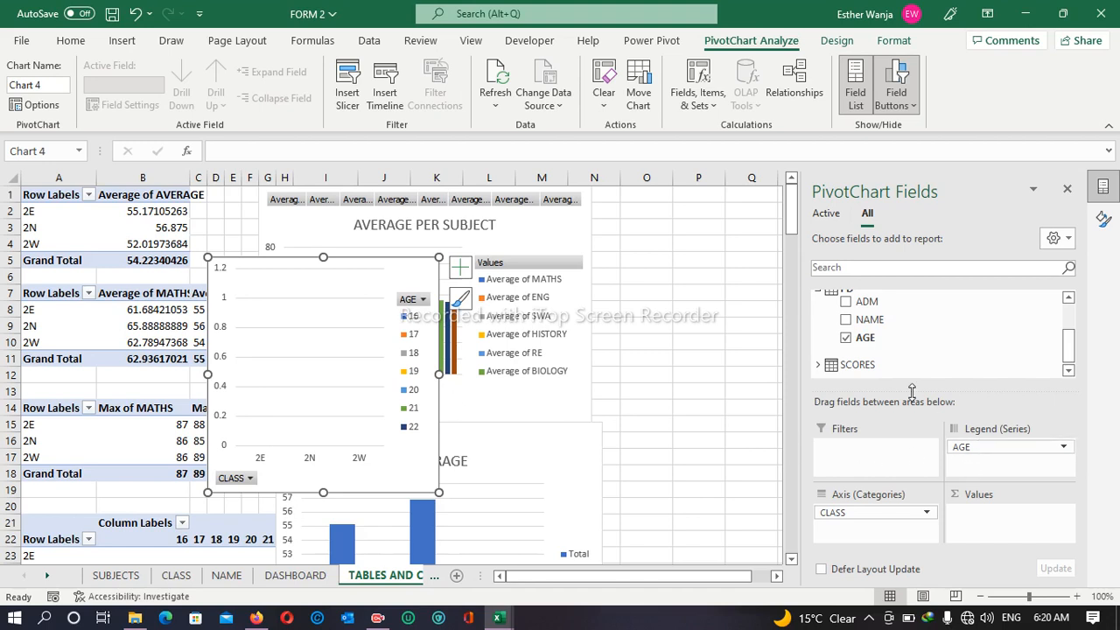
left_click(1002, 448)
left_click_drag(1002, 449, 989, 514)
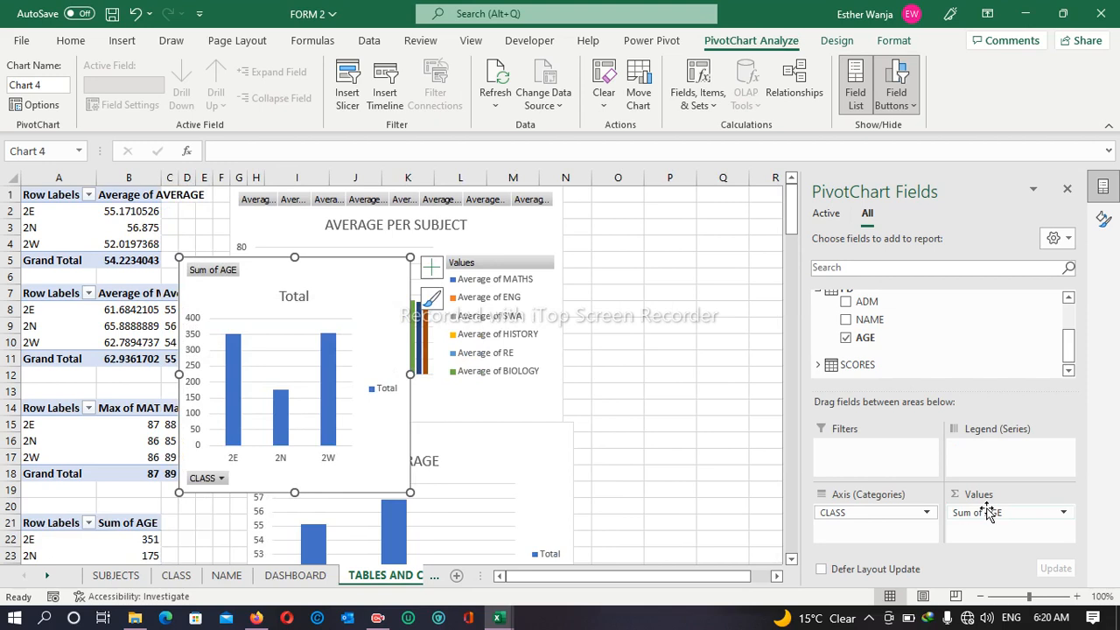
left_click(1054, 513)
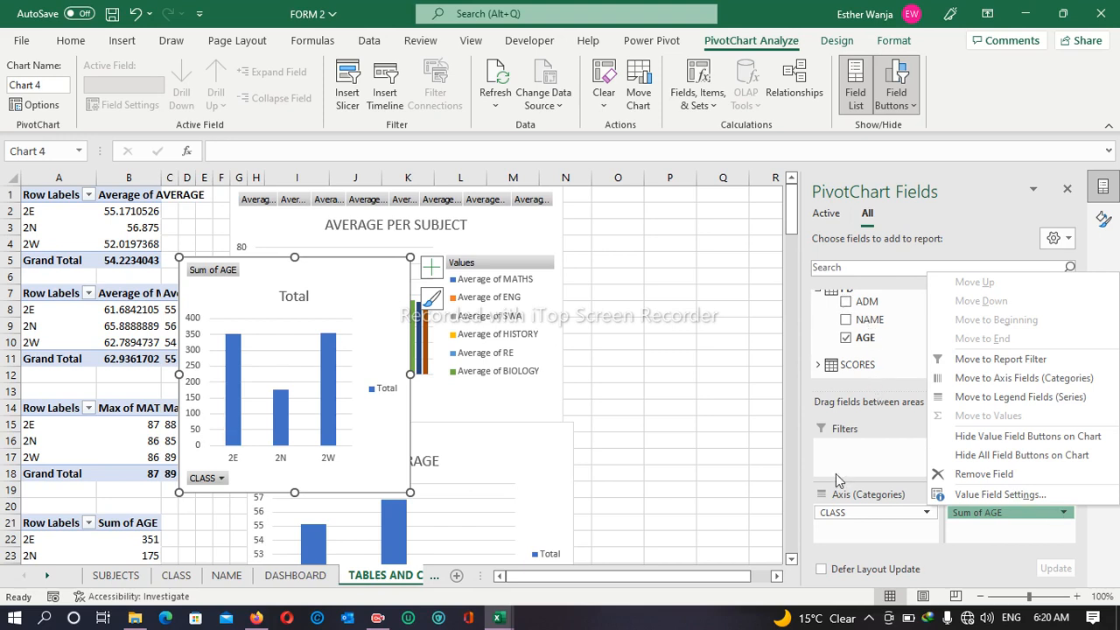
left_click(835, 513)
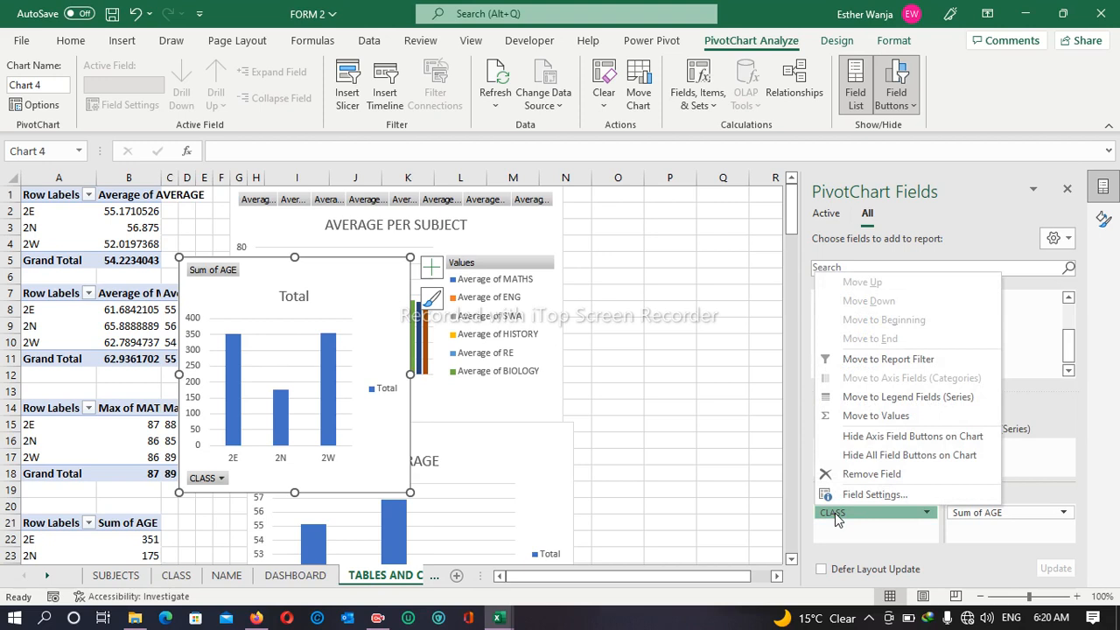
left_click(1028, 337)
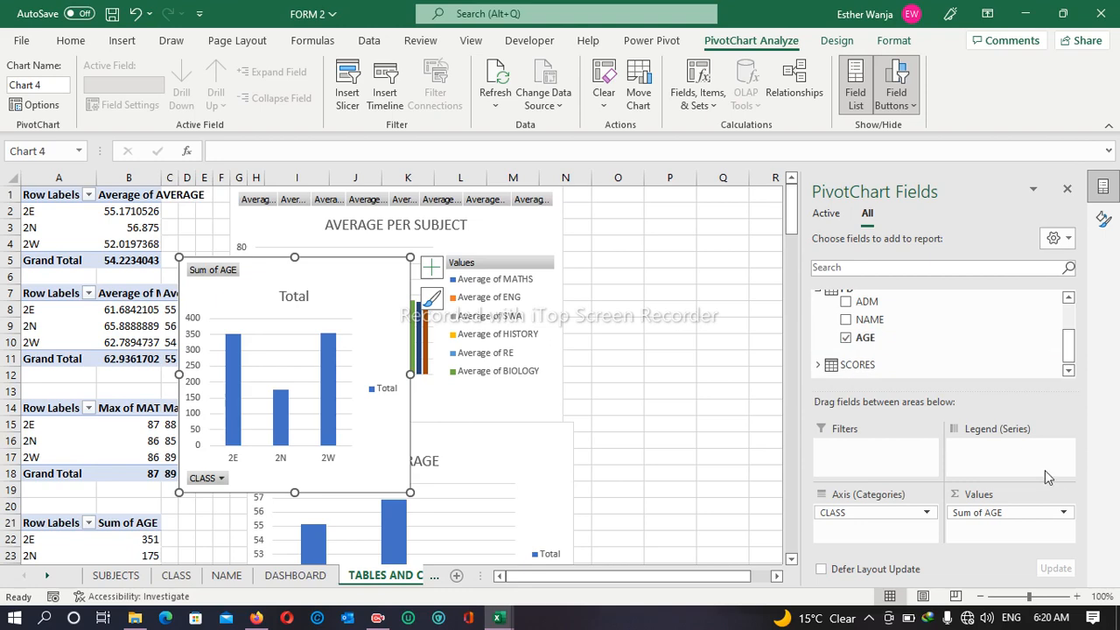
- Review the Show Values As options for the AGE value field and try summarizing it by Distinct Count
left_click(1055, 516)
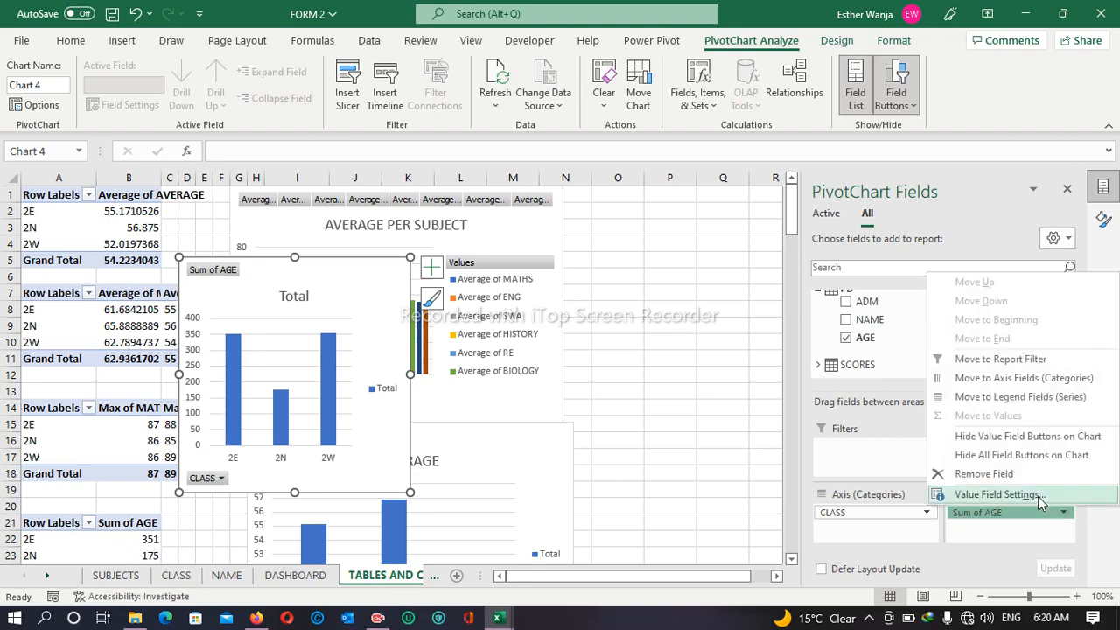
left_click(997, 494)
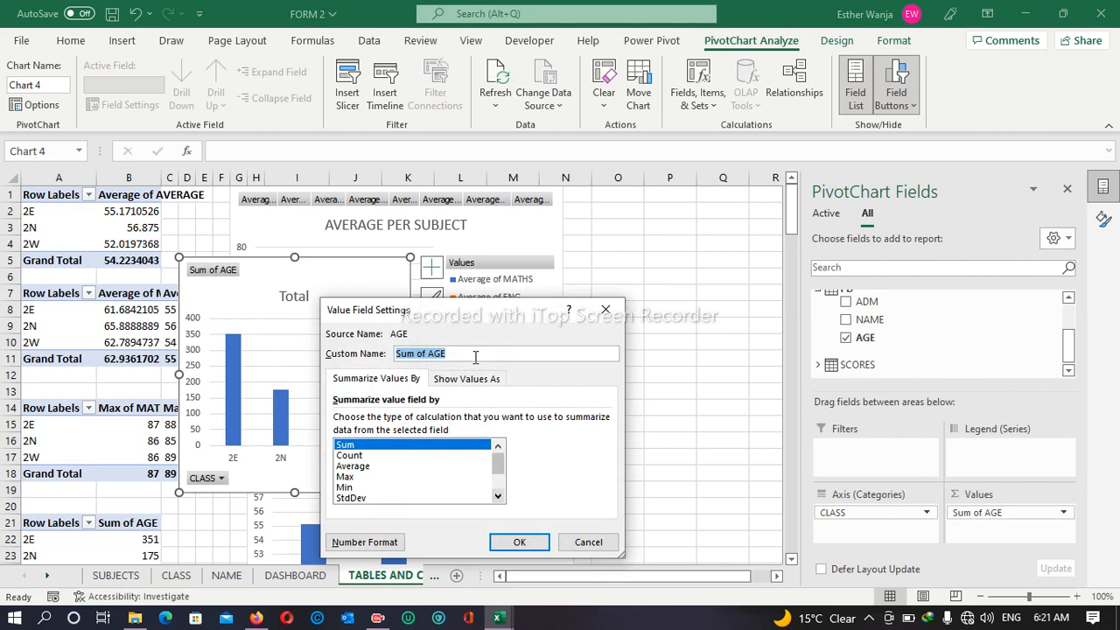
left_click(477, 378)
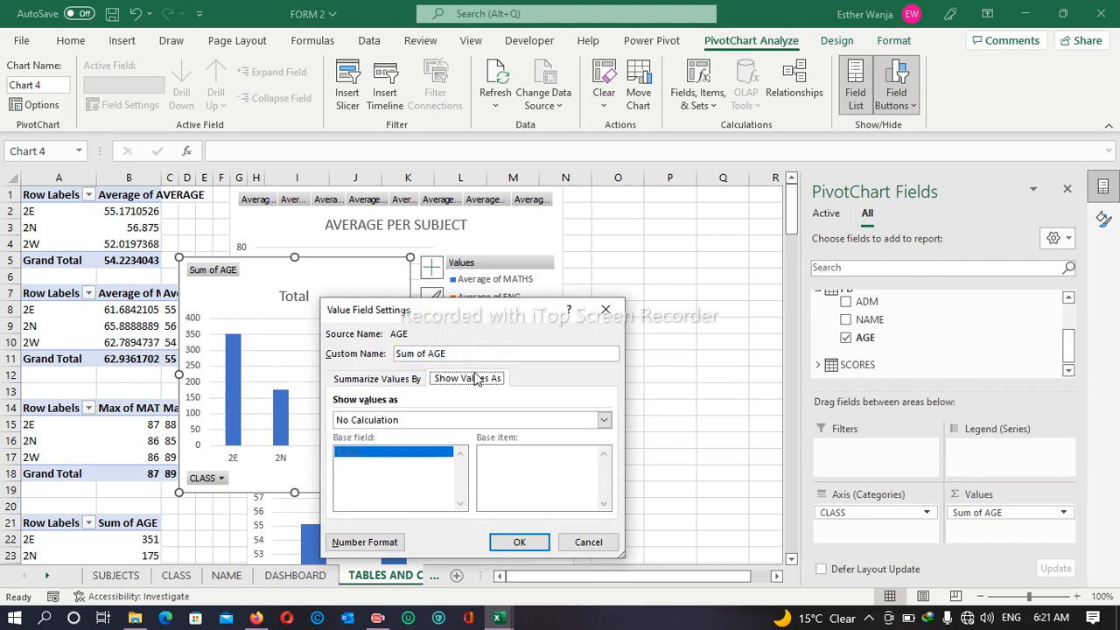
left_click(448, 422)
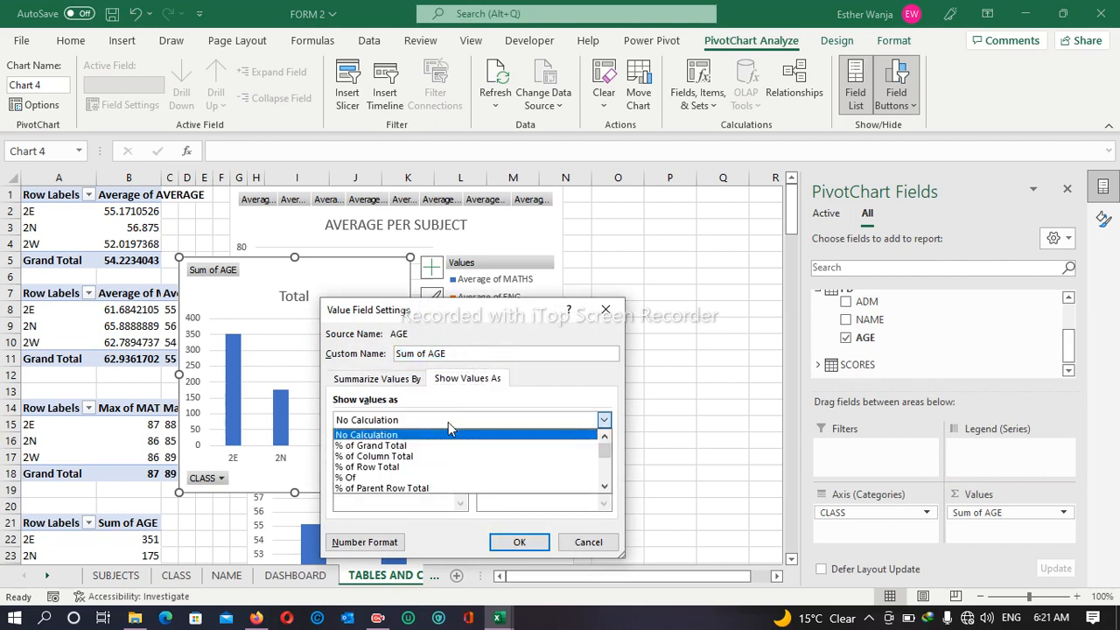
left_click(447, 422)
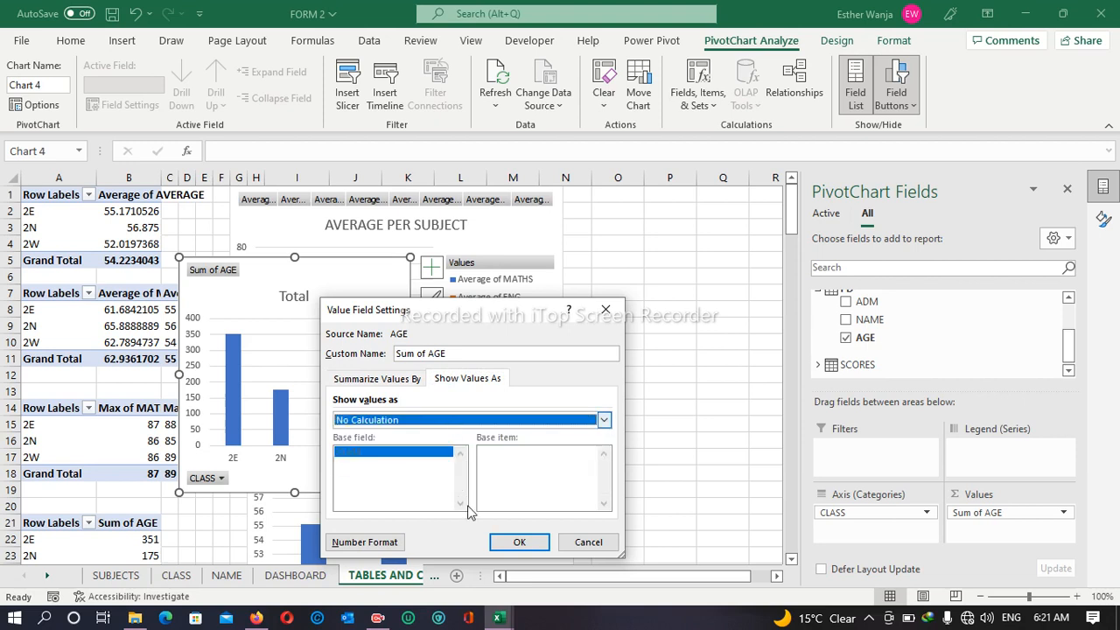
left_click(367, 383)
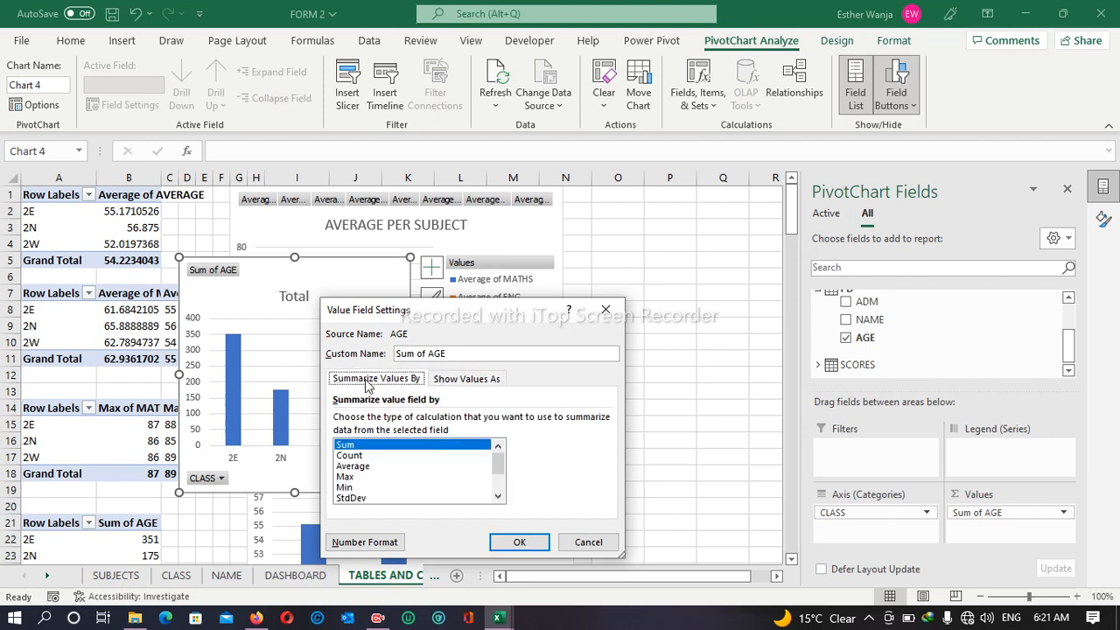
left_click(497, 496)
left_click(498, 496)
left_click(498, 496)
left_click(498, 496)
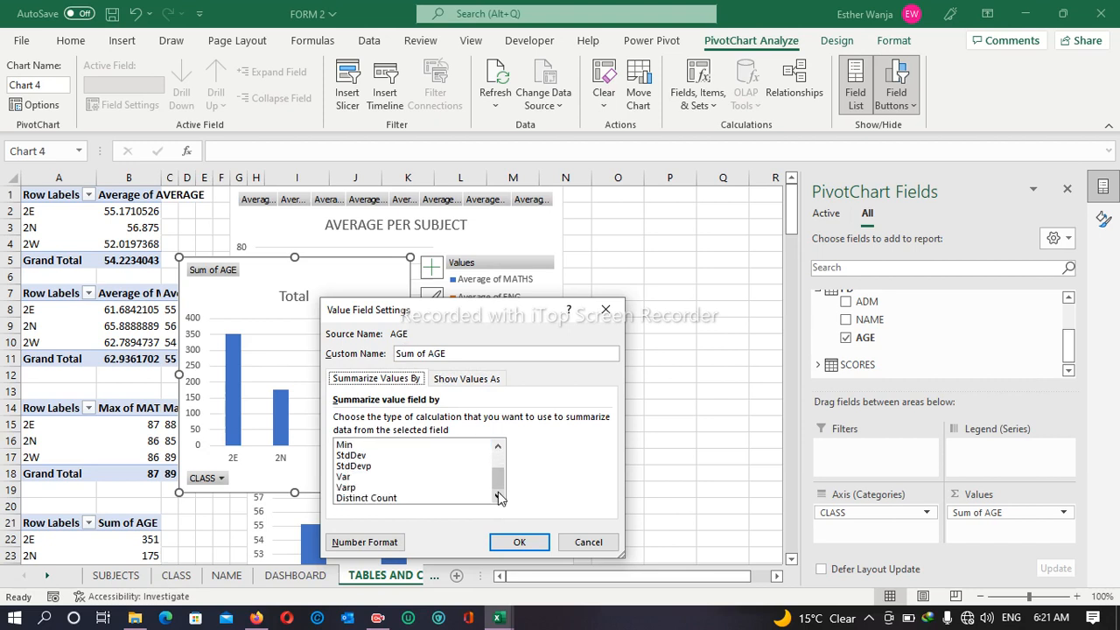
left_click(402, 497)
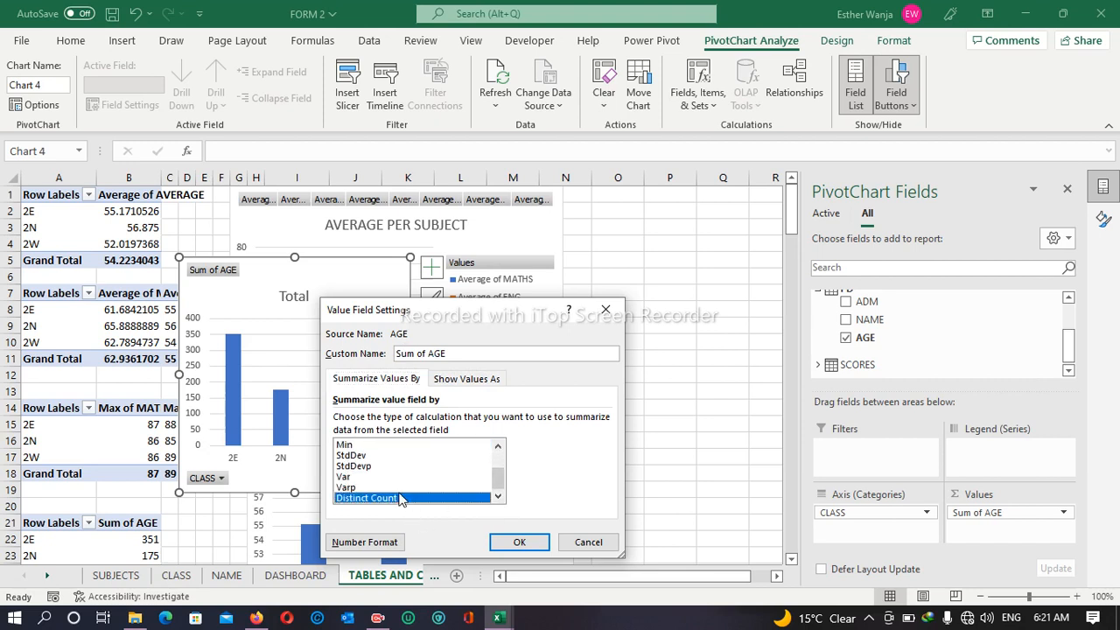
left_click(522, 542)
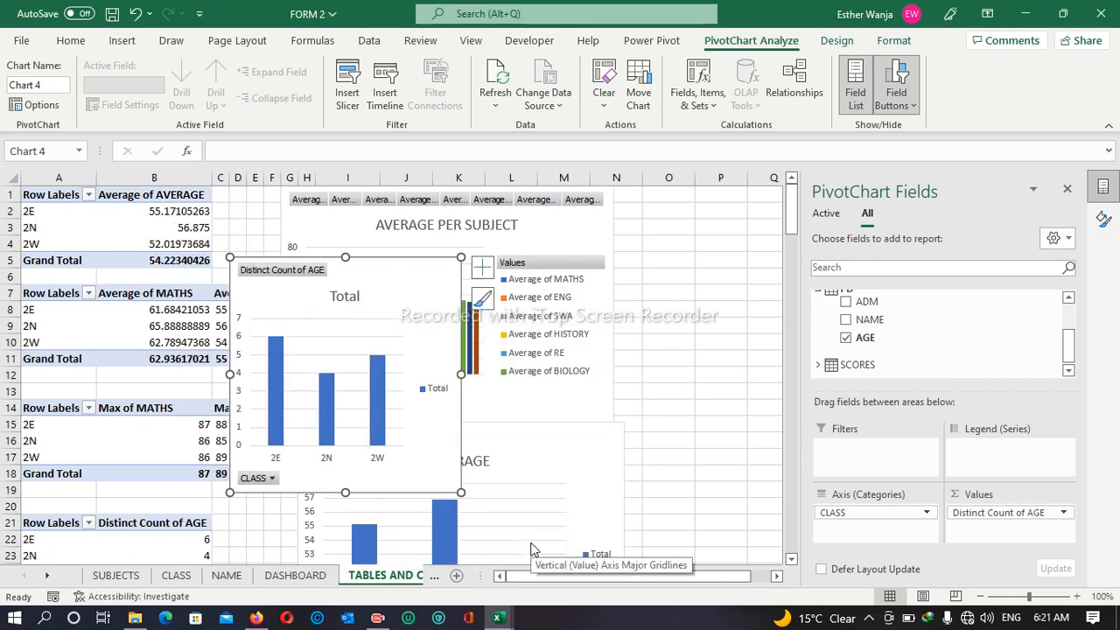
- Try summarizing the PivotChart's AGE value field by Min
left_click(990, 514)
left_click(998, 494)
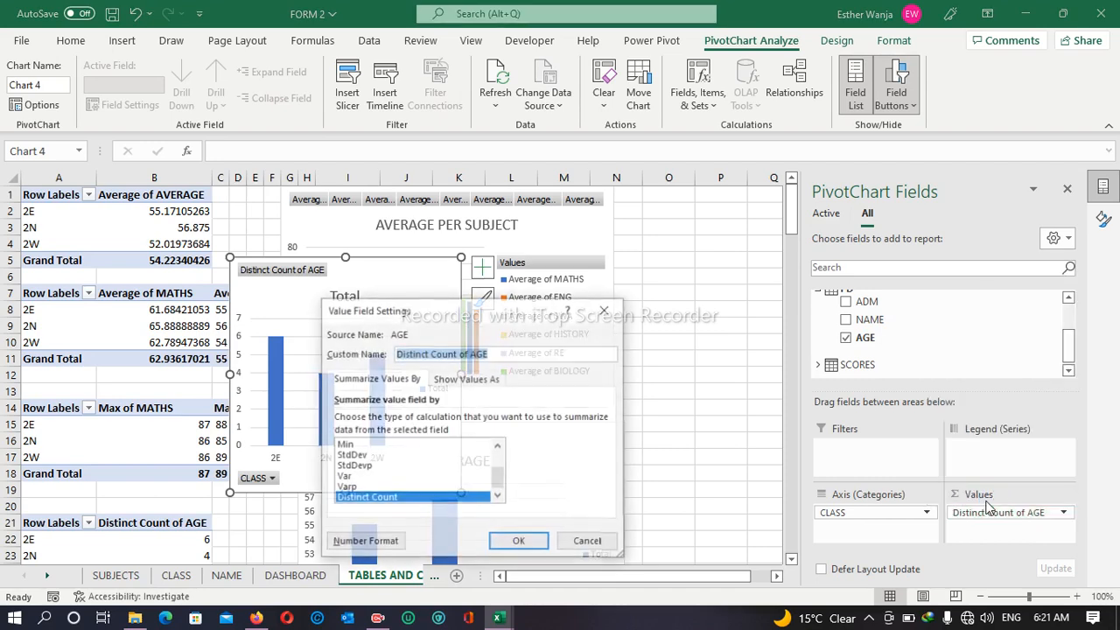
left_click(443, 445)
left_click(519, 542)
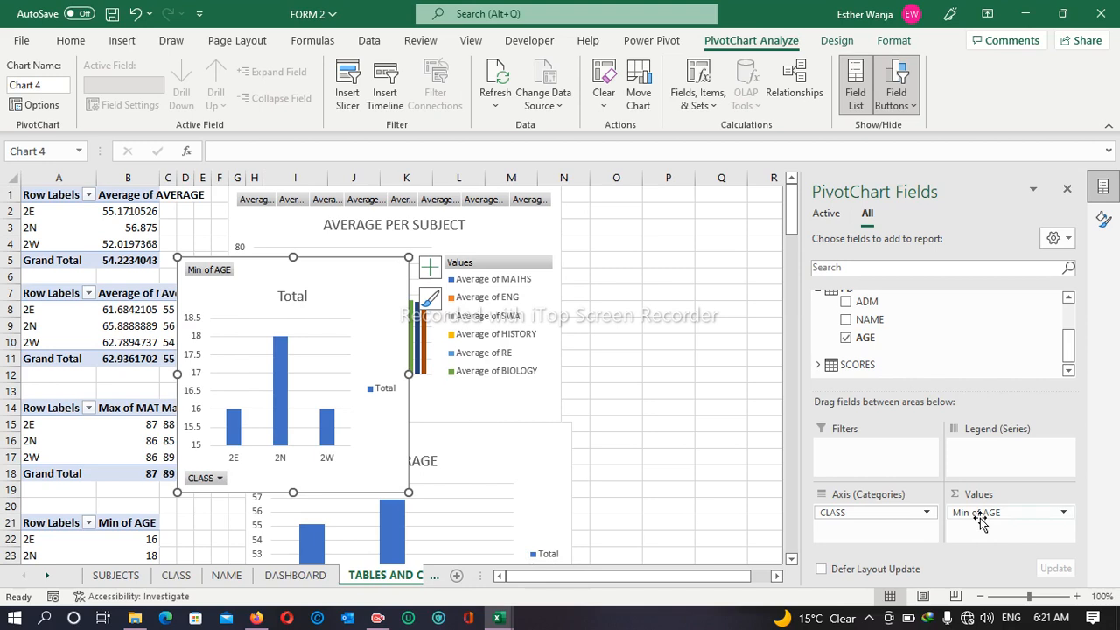
- Try AGE as the axis category with CLASS as the value field, and check the value field settings of CLASS
left_click(1054, 513)
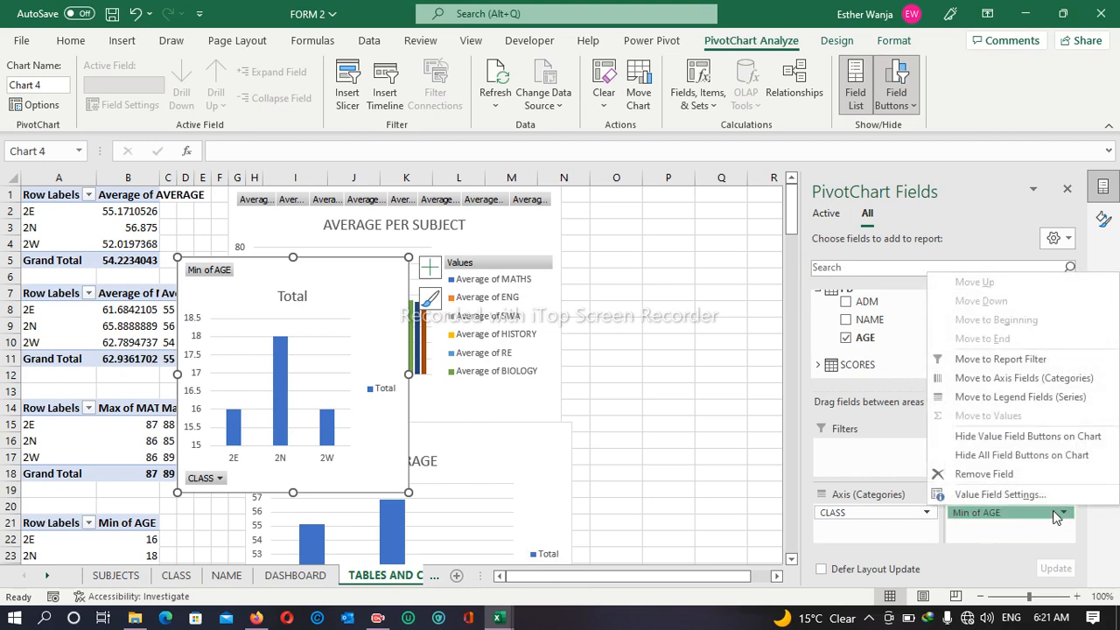
left_click(1053, 512)
left_click(1054, 514)
left_click(1053, 512)
left_click_drag(1053, 512, 977, 514)
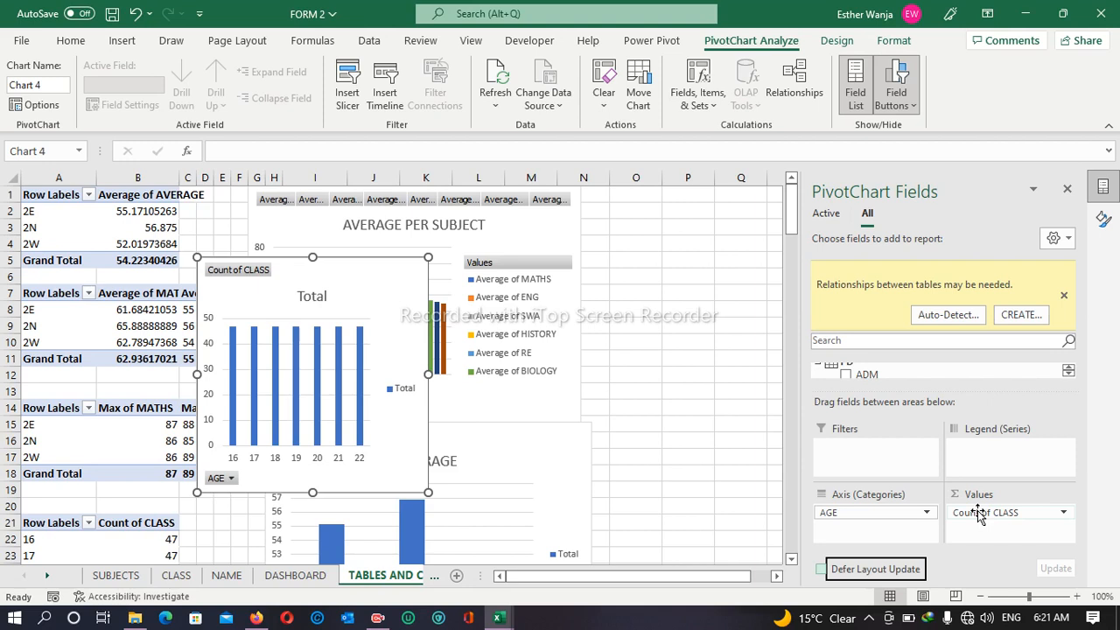
left_click(977, 510)
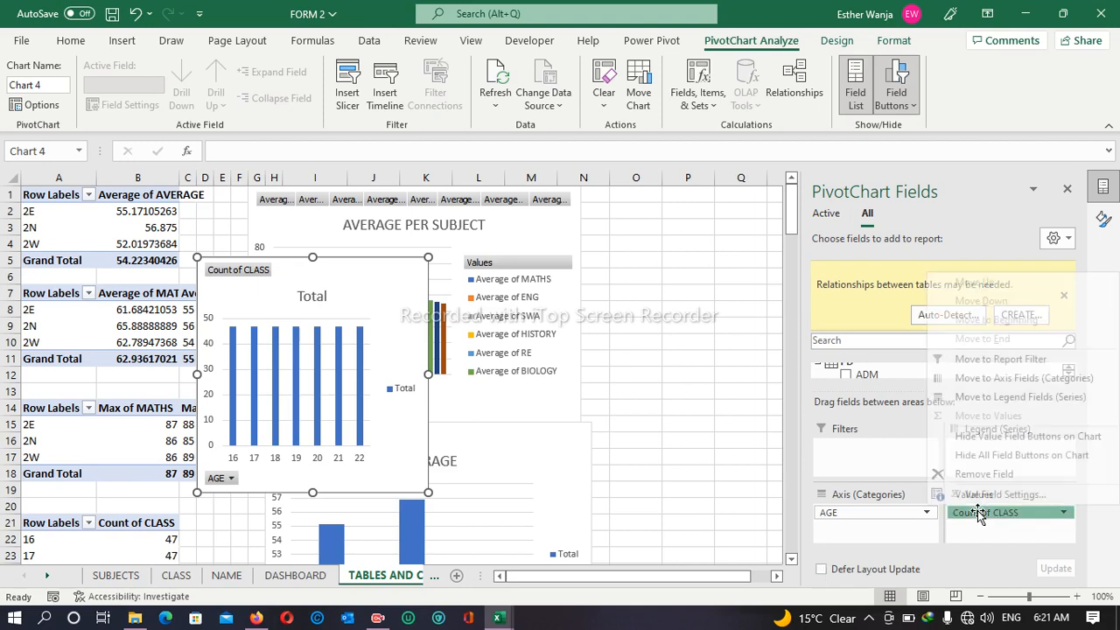
left_click(977, 498)
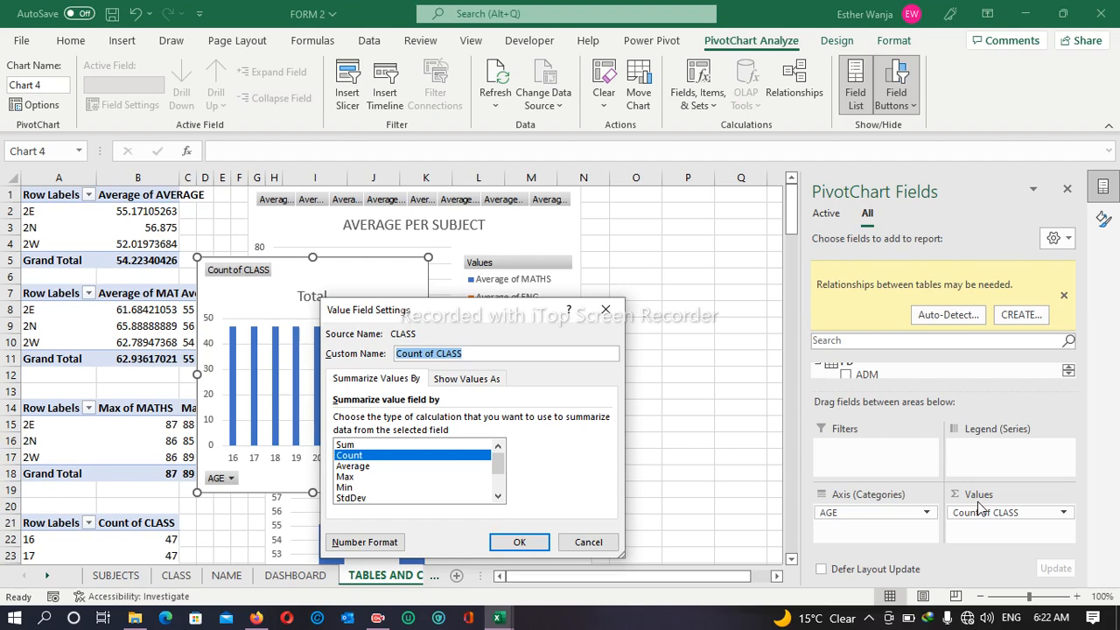
left_click(586, 541)
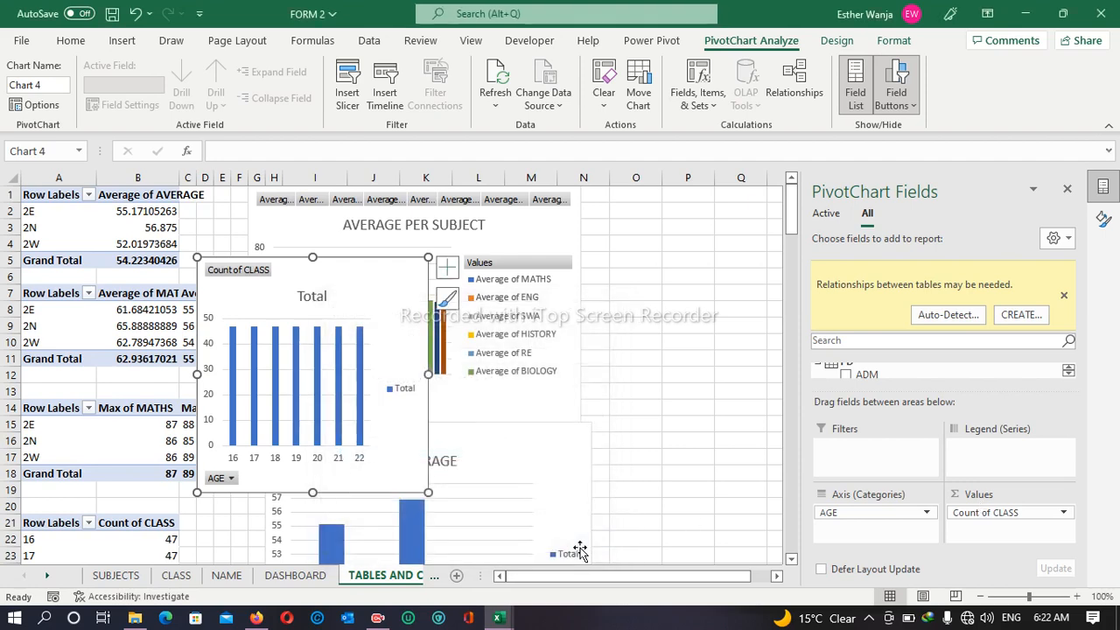
- Widen the PivotChart on the sheet and dismiss the table relationships notice
left_click_drag(428, 374, 512, 374)
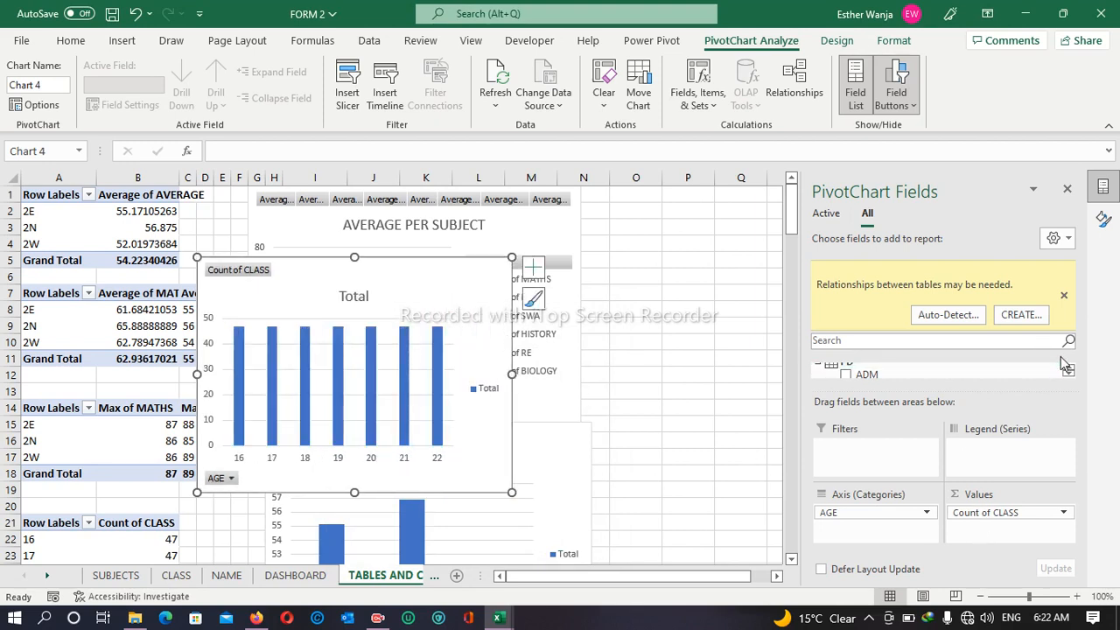
left_click(1064, 295)
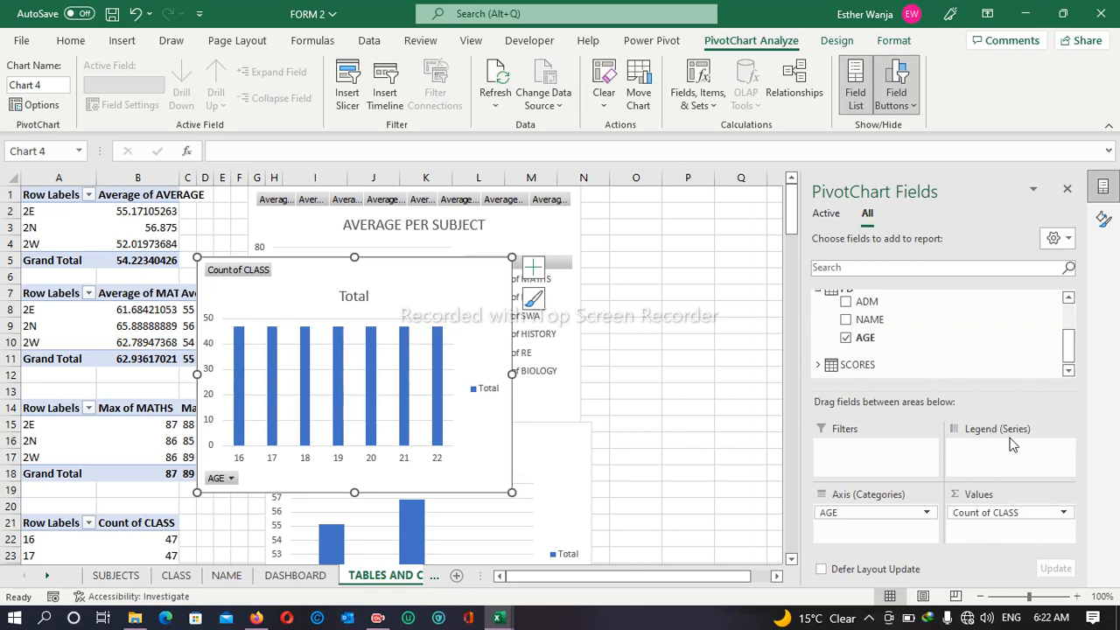
- Try CLASS as the legend series with AGE as the value field, and return CLASS to the axis categories
left_click_drag(987, 515, 981, 448)
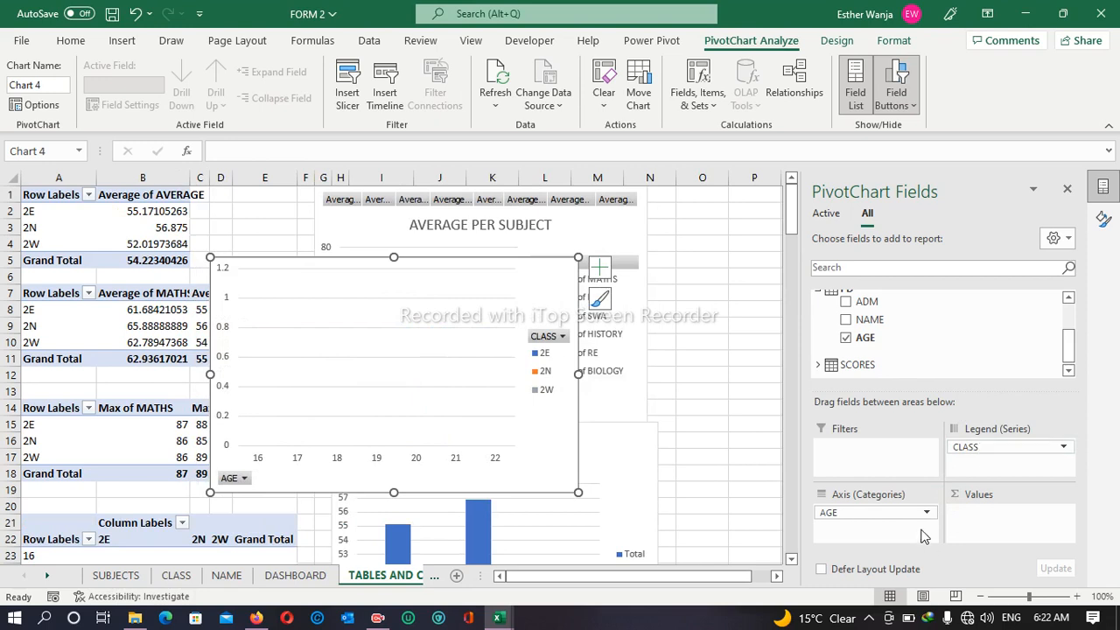
left_click_drag(934, 516, 990, 522)
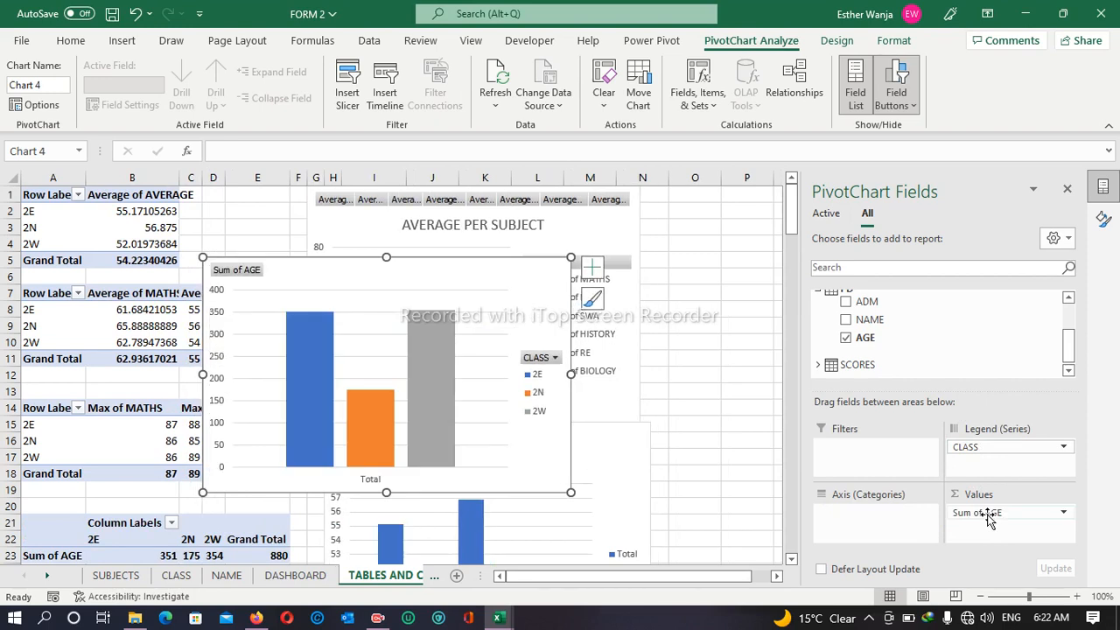
left_click_drag(994, 449, 898, 524)
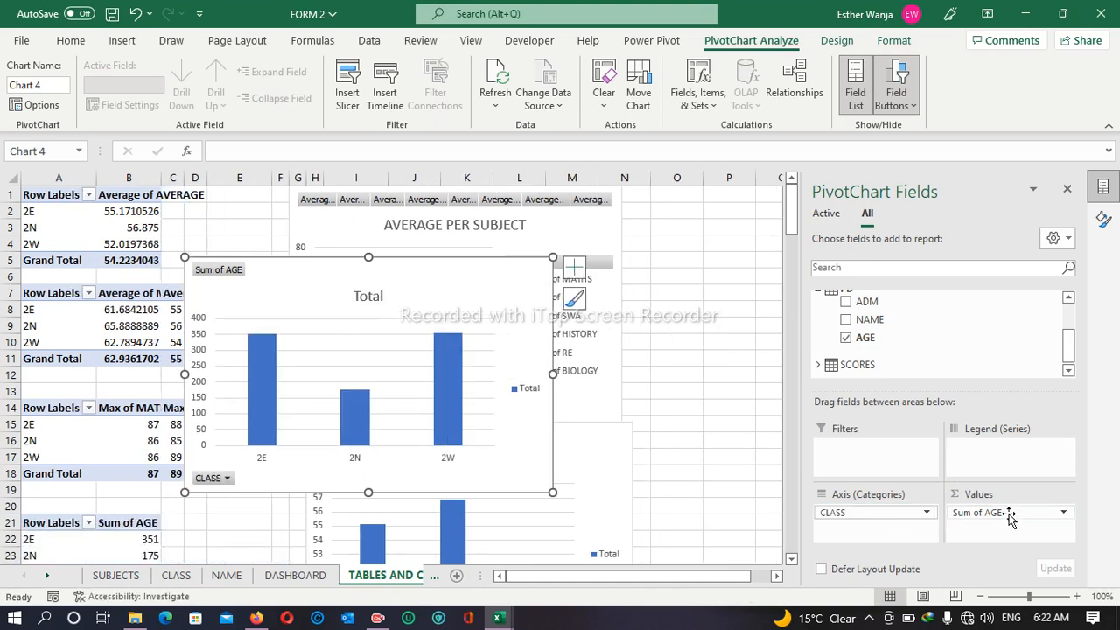
- Try AGE as the legend series with a chart data table, remove the data table and return AGE to the values
left_click_drag(1010, 518, 995, 447)
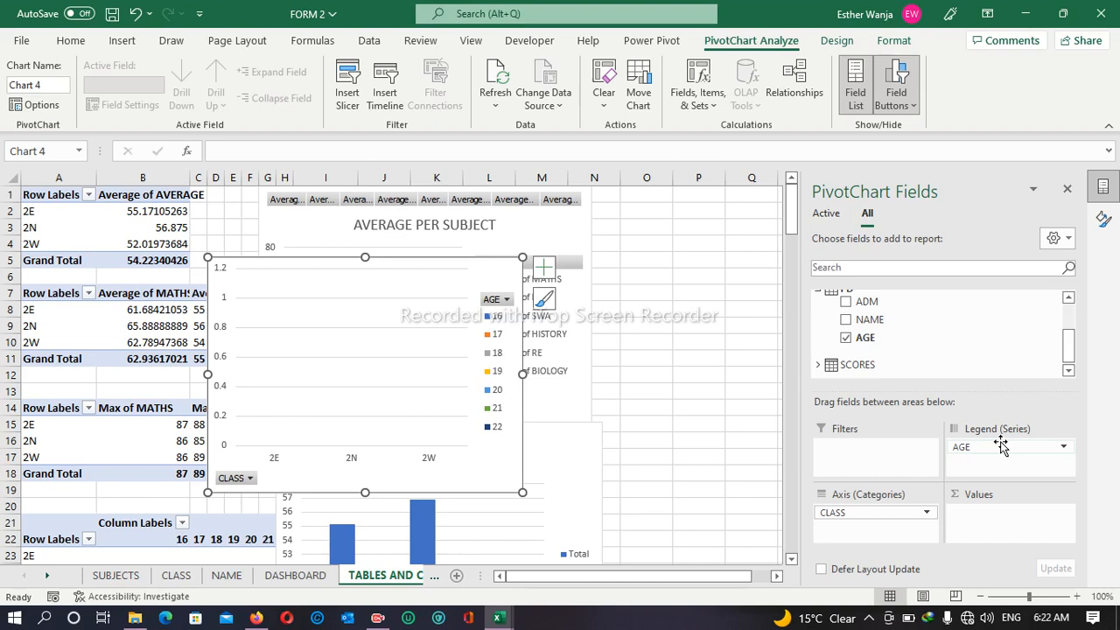
left_click(544, 267)
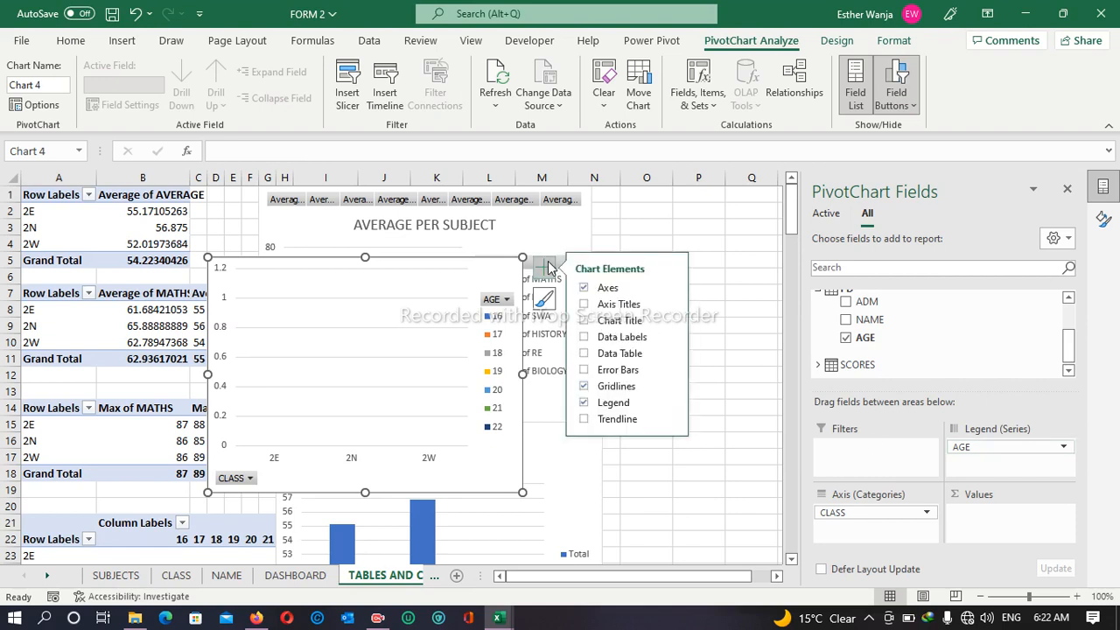
left_click(584, 354)
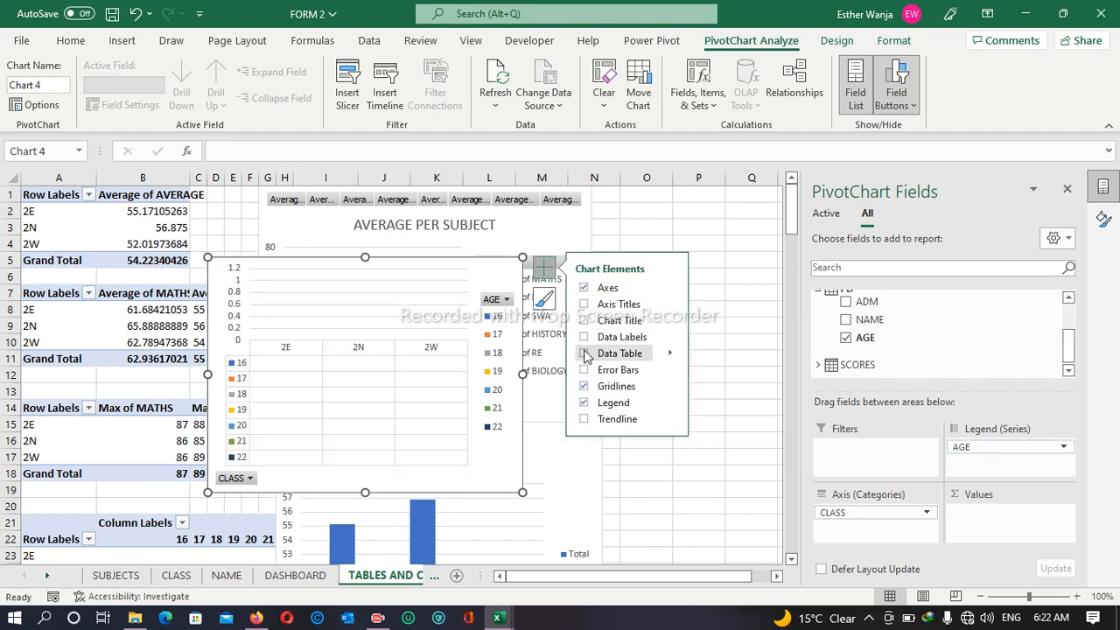
left_click(584, 354)
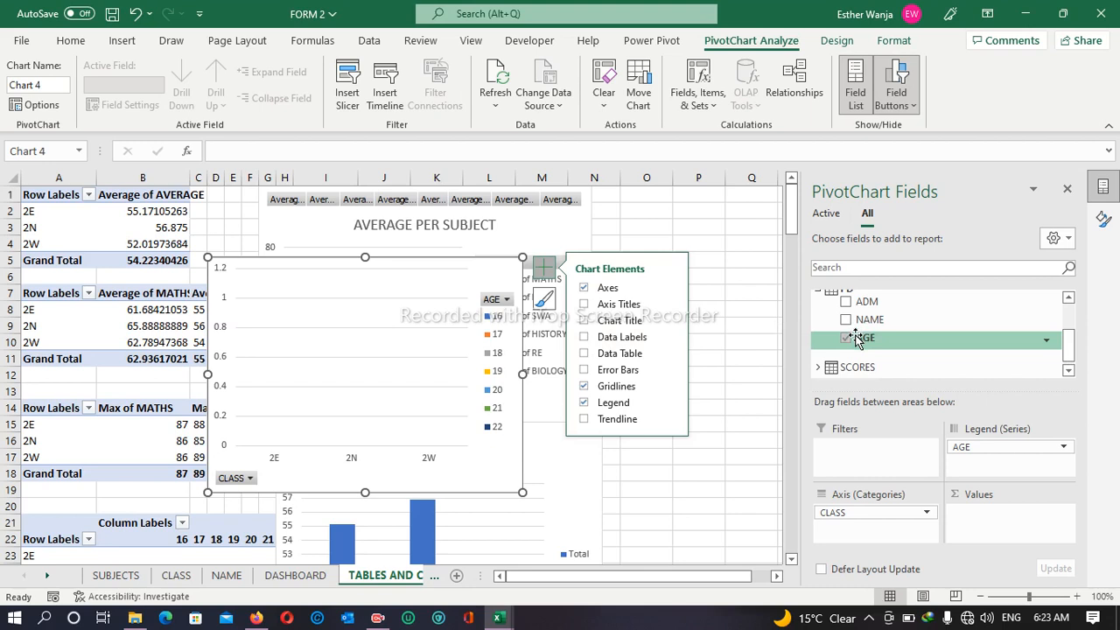
left_click(1046, 343)
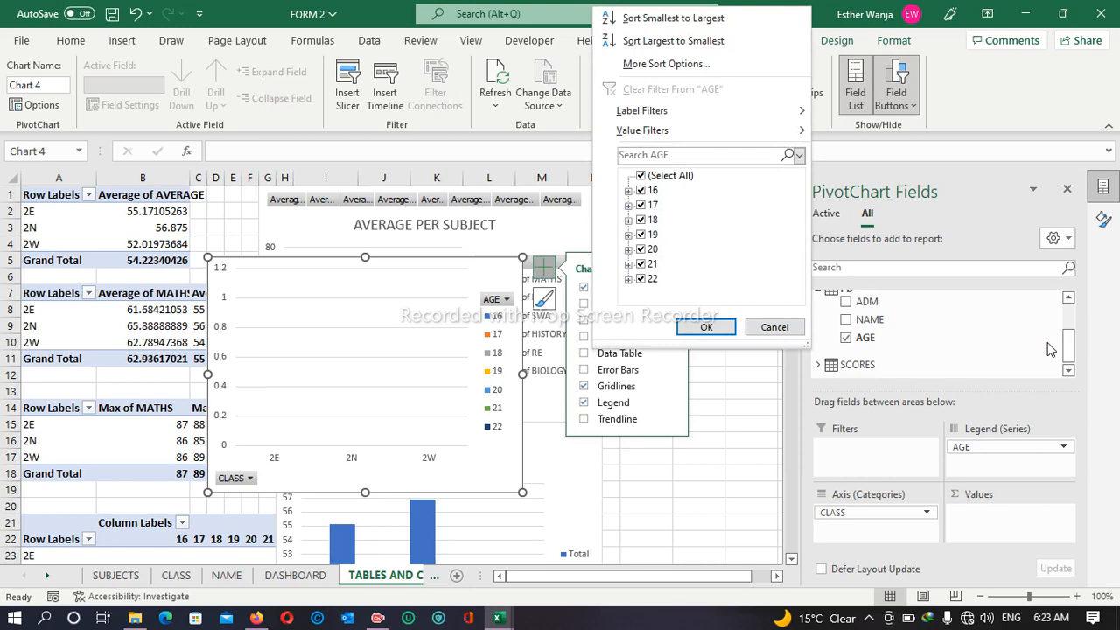
left_click(709, 327)
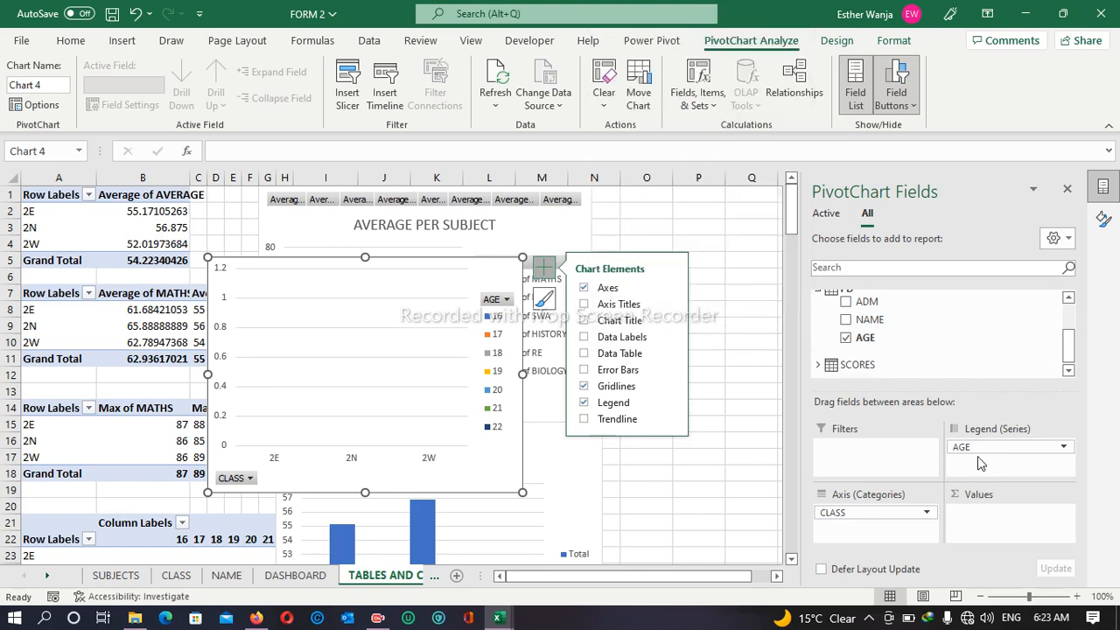
left_click_drag(975, 448, 973, 514)
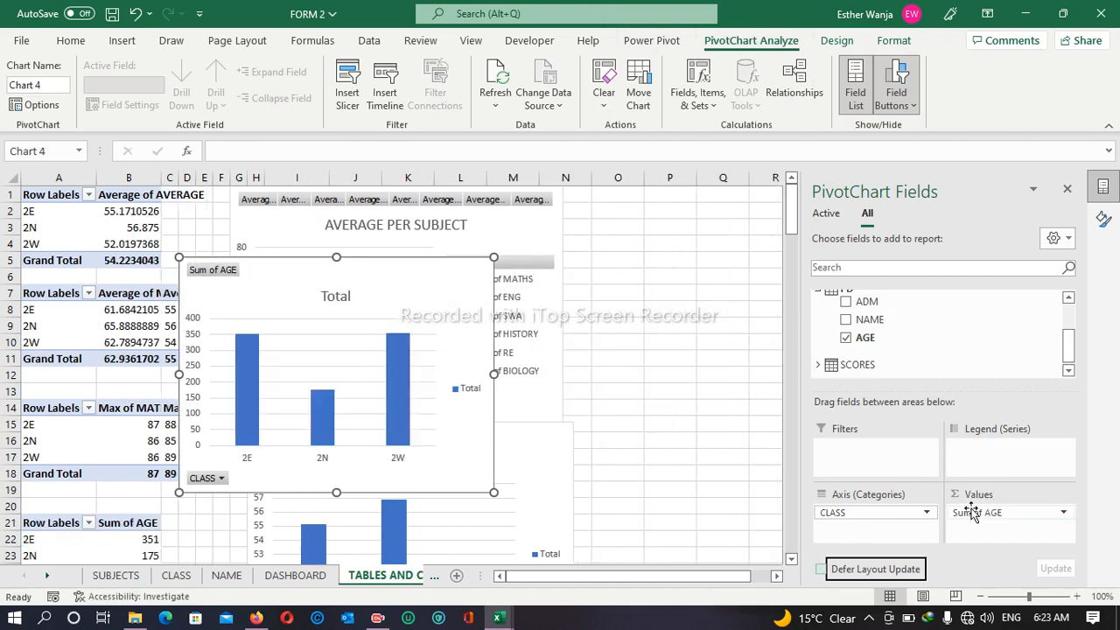
- Summarize the PivotChart's AGE value field by Average
left_click(1039, 511)
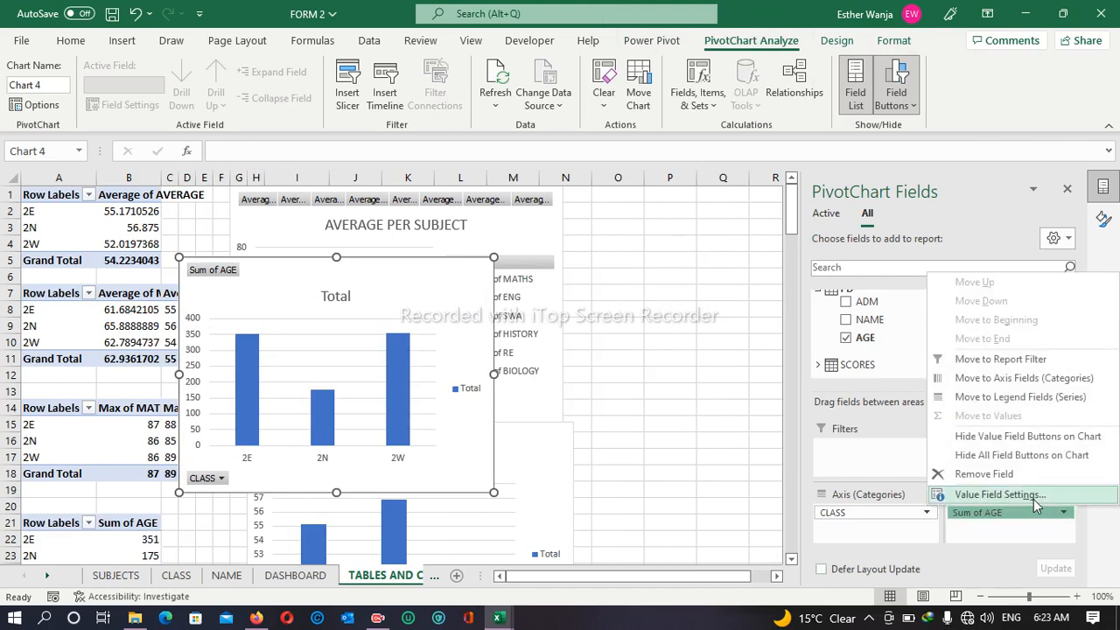
left_click(1032, 495)
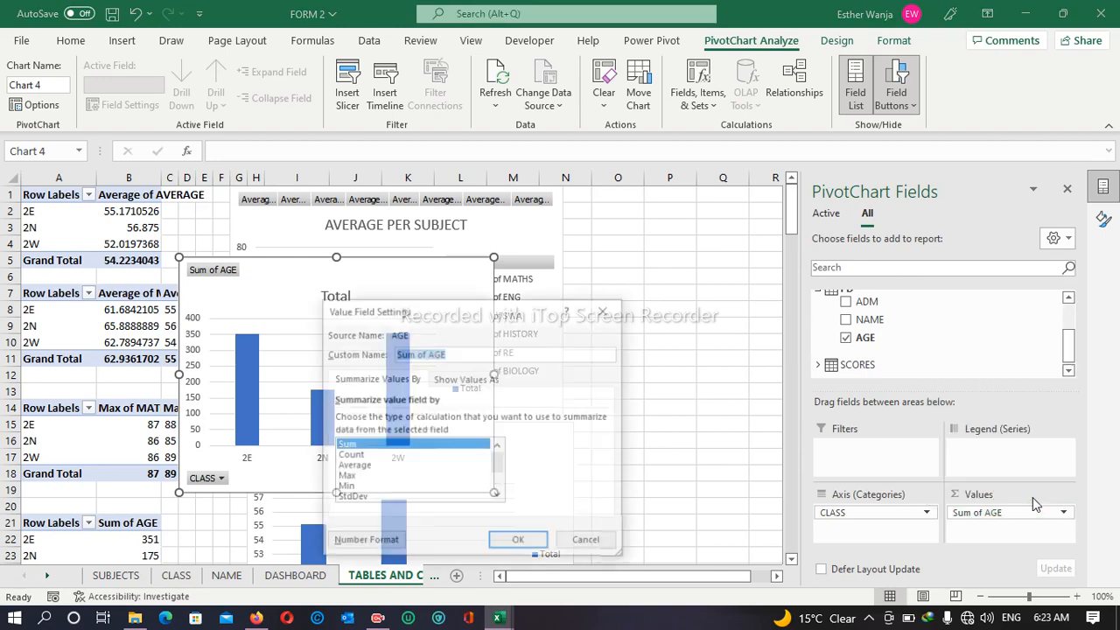
left_click(395, 466)
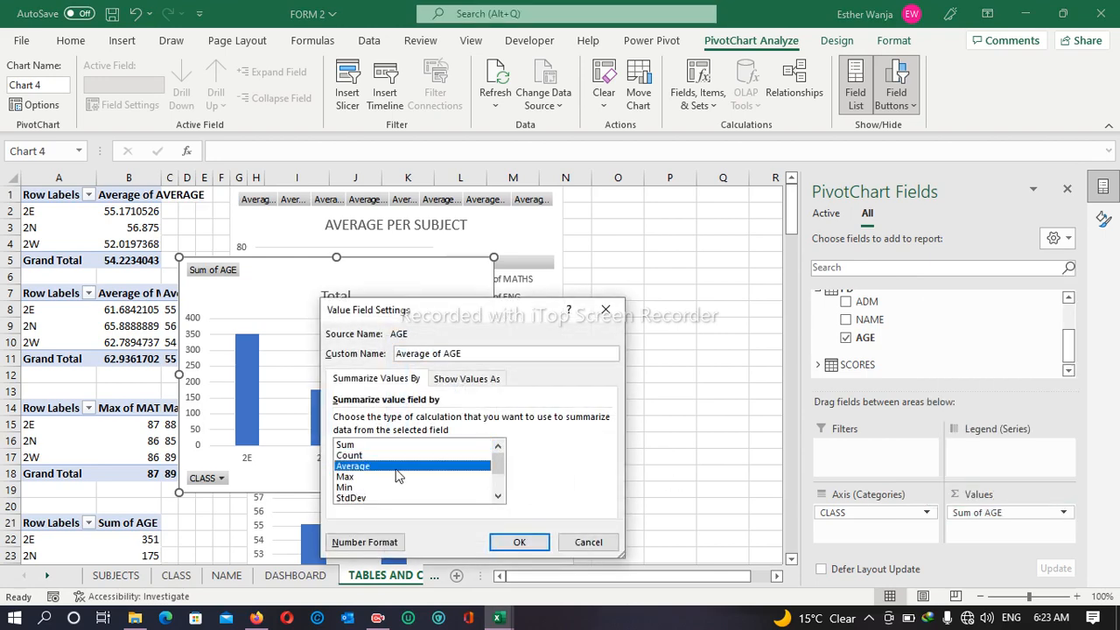
left_click(520, 542)
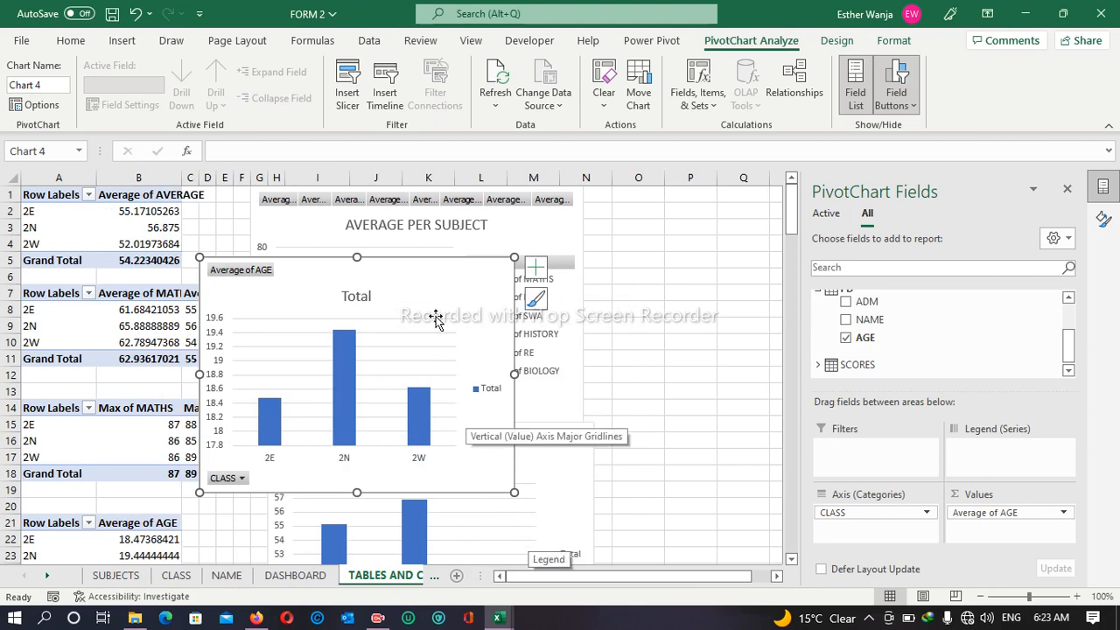
- Move the Average of AGE PivotChart clear of the AVERAGE PER SUBJECT chart and copy it to the DASHBOARD sheet at A1
left_click_drag(429, 294, 671, 306)
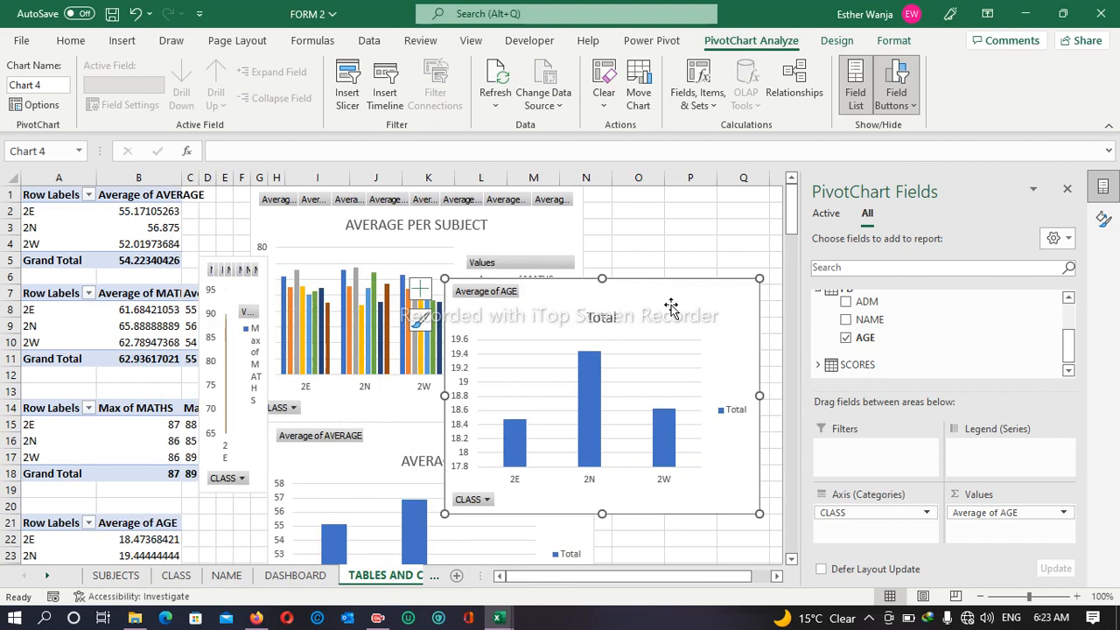
right_click(668, 296)
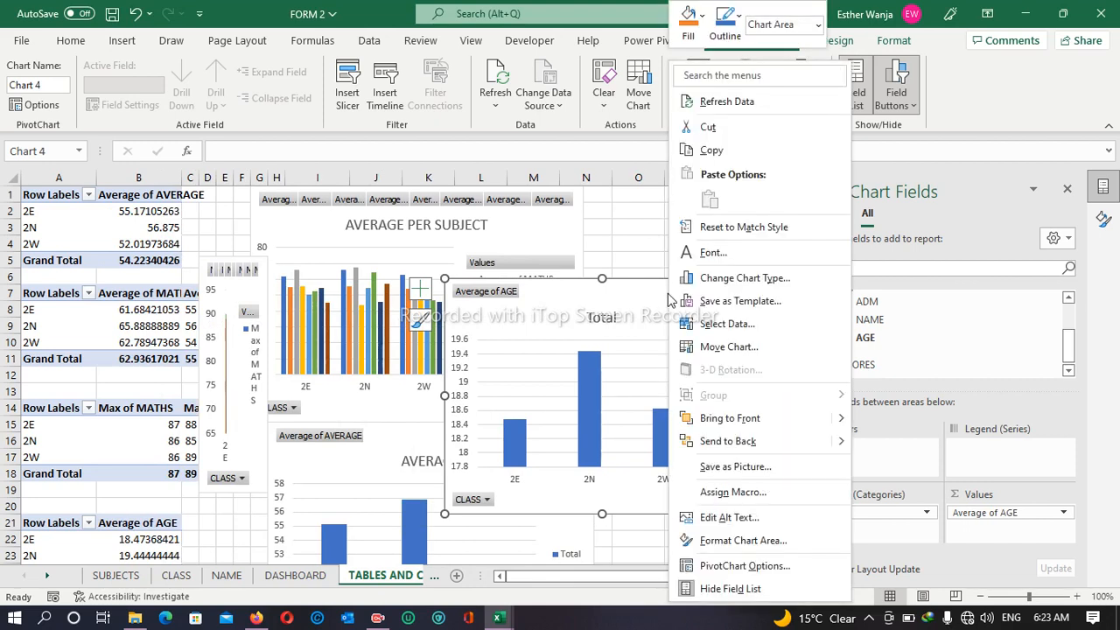
left_click(698, 151)
left_click(310, 581)
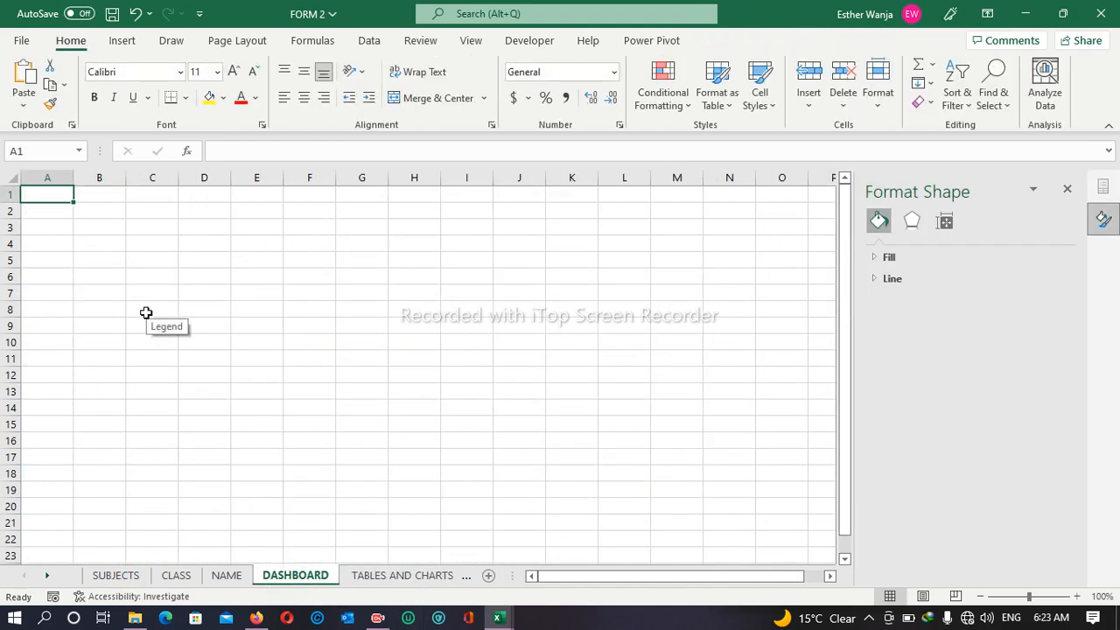
key("ctrl+v")
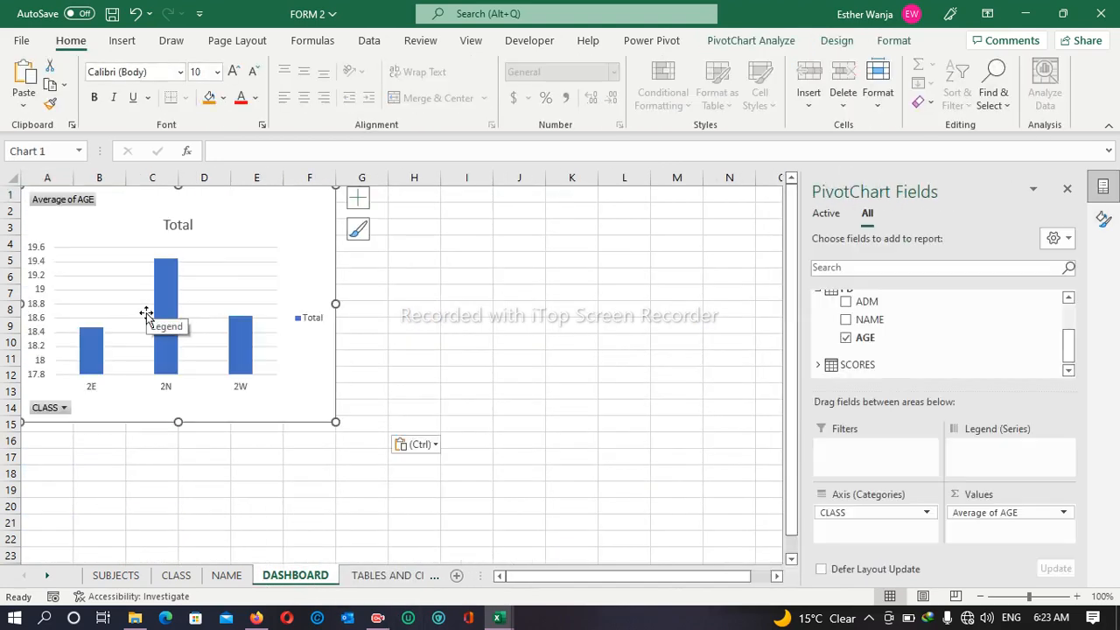
- Copy the AVERAGE PER SUBJECT PivotChart from TABLES AND CHARTS to the DASHBOARD sheet at cell G1, beside the age chart
left_click(391, 580)
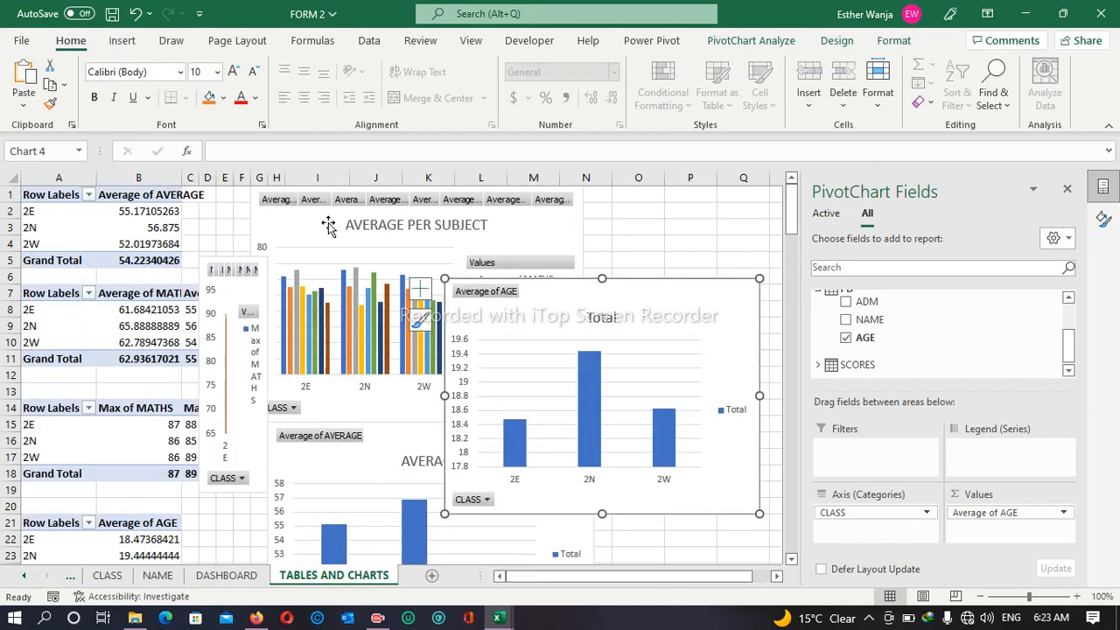
right_click(328, 224)
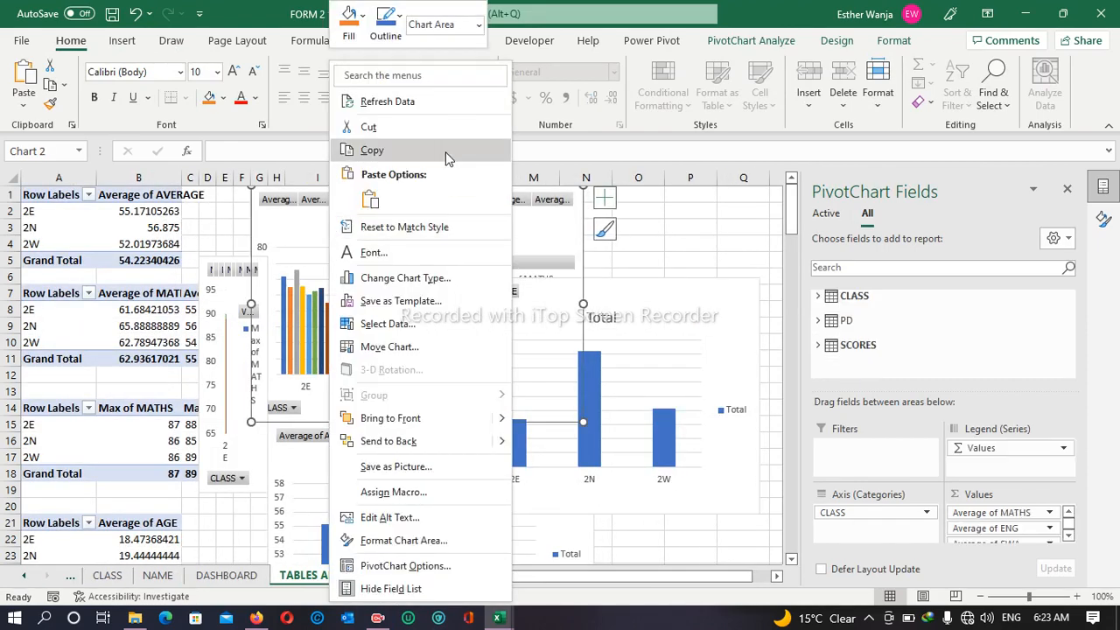
left_click(445, 154)
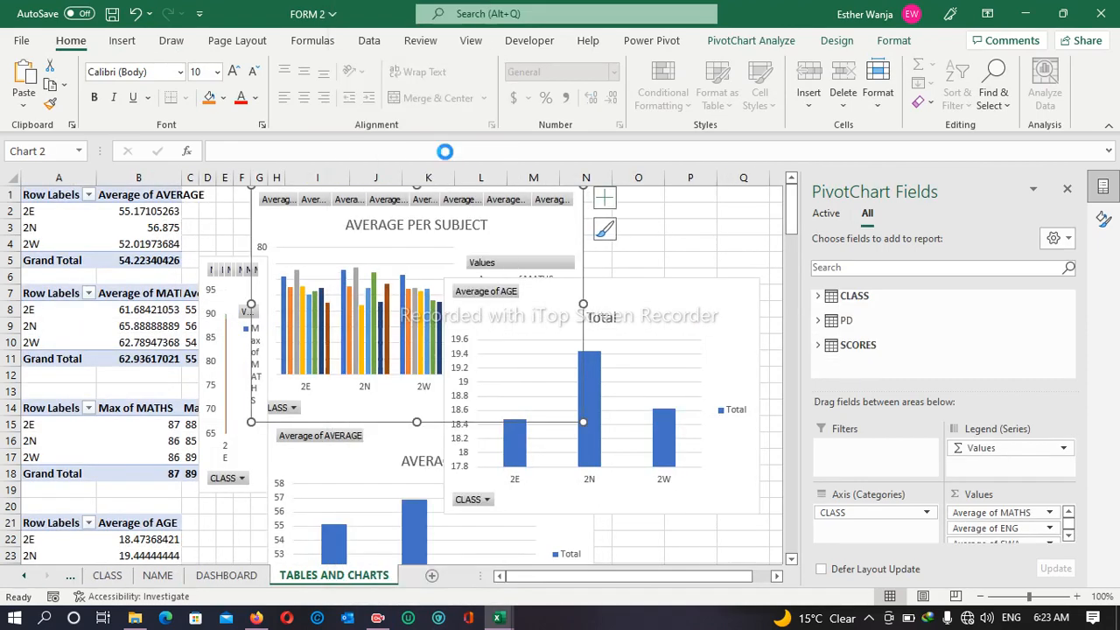
left_click(259, 573)
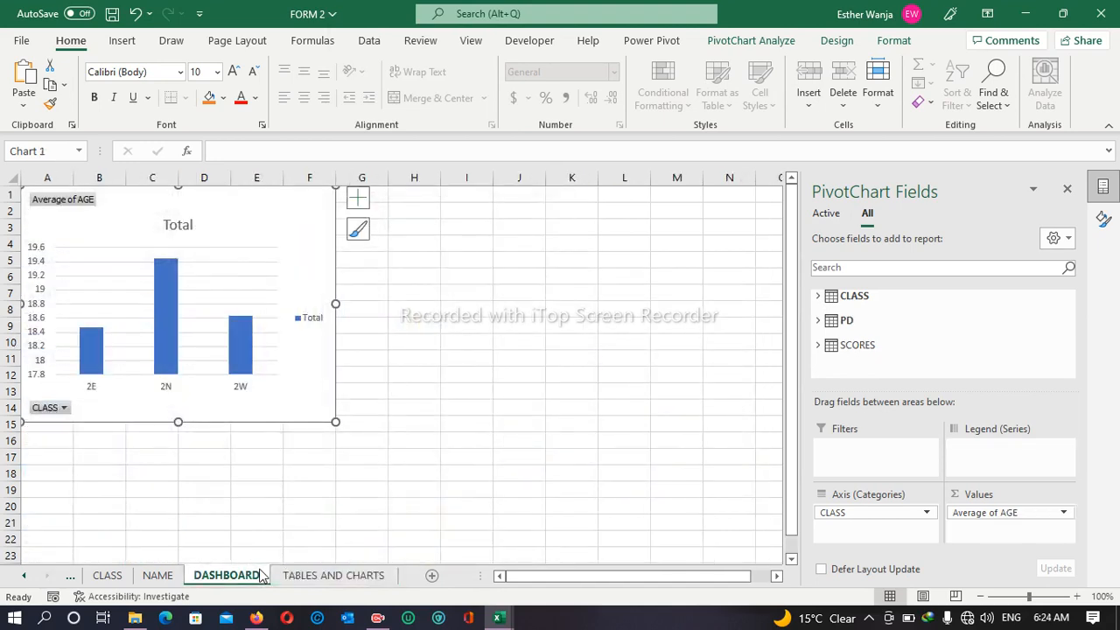
left_click(382, 196)
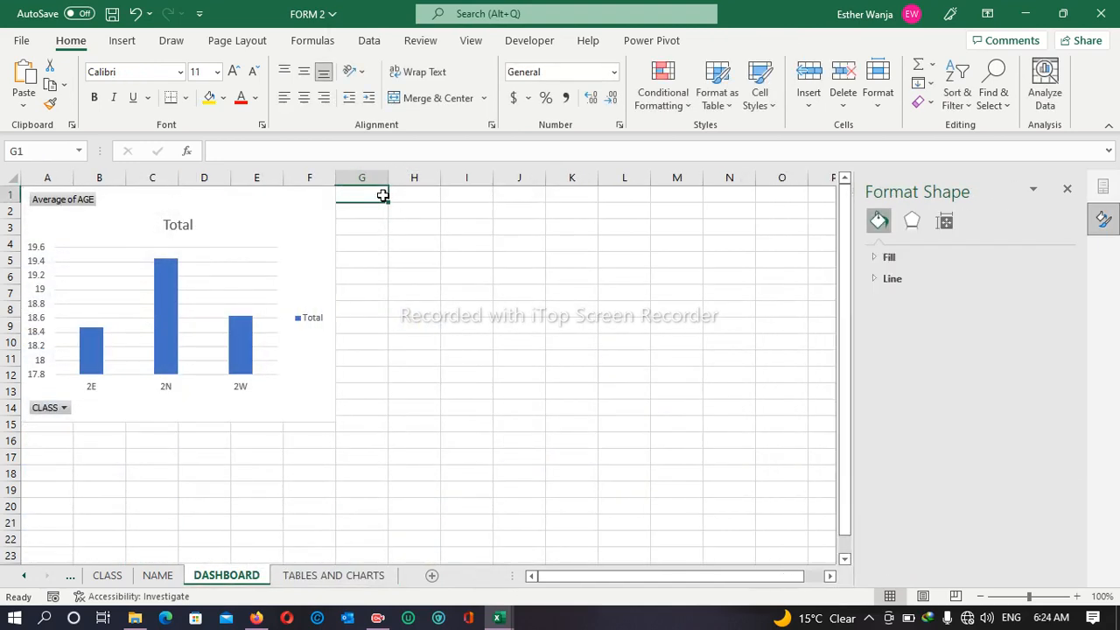
key("ctrl+v")
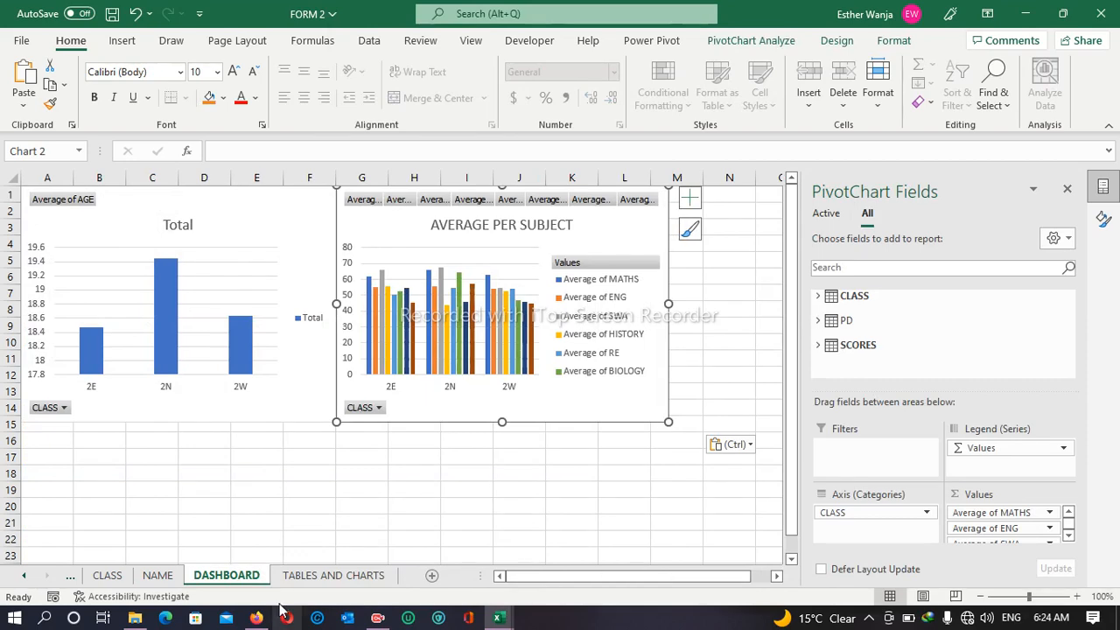
- Preview the chart types from Line to Funnel for the Average of AGE PivotChart on TABLES AND CHARTS, and cancel the change
left_click(328, 575)
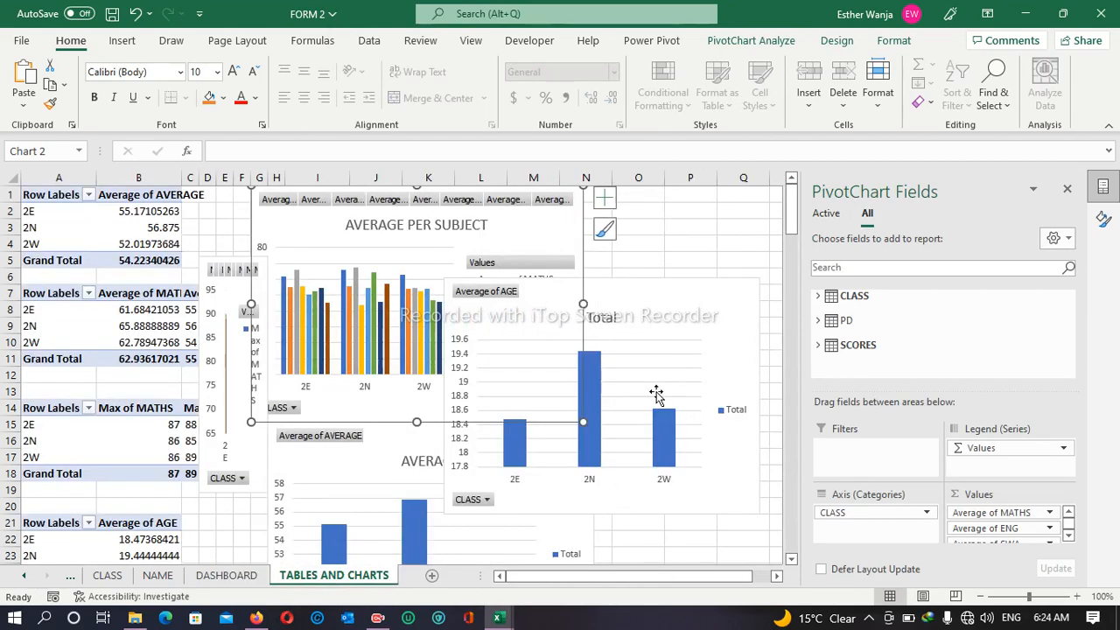
left_click(666, 316)
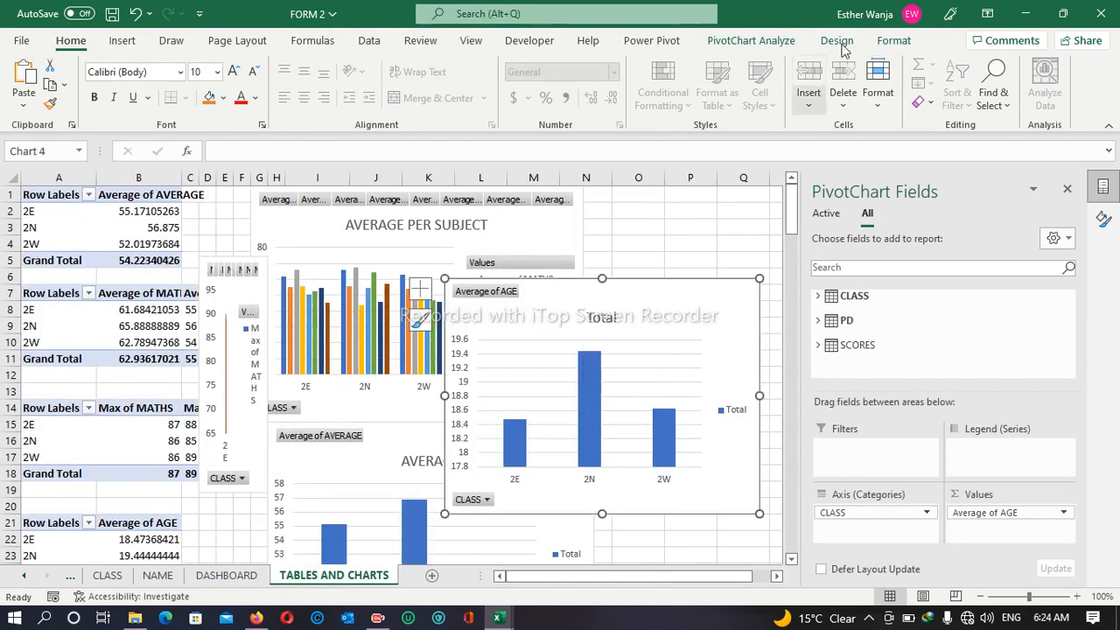
left_click(840, 42)
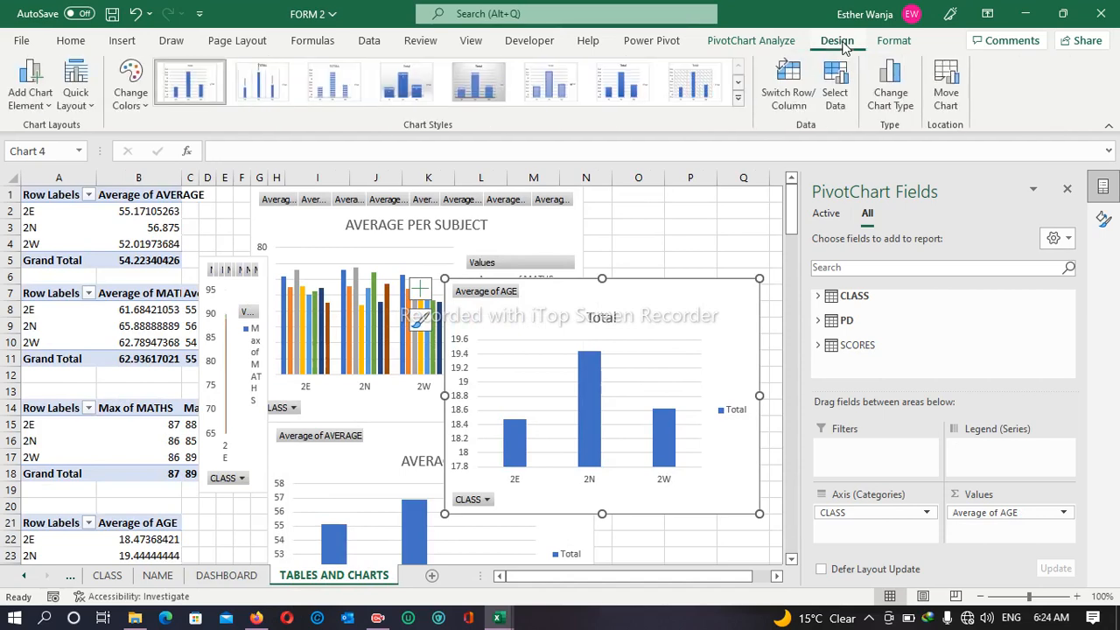
left_click(885, 96)
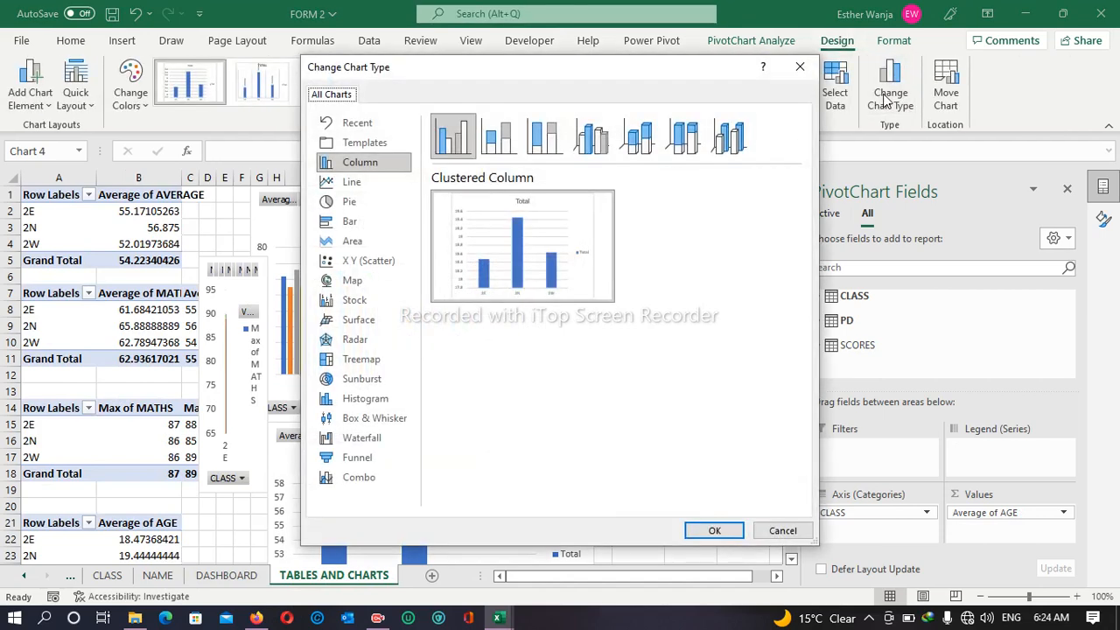
left_click(395, 184)
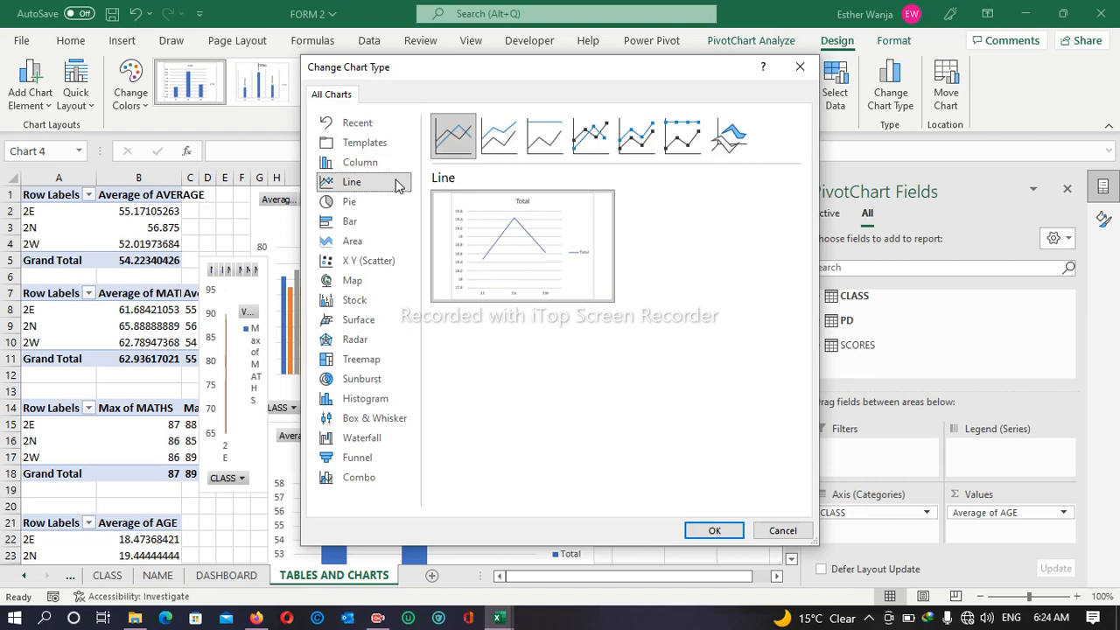
left_click(393, 200)
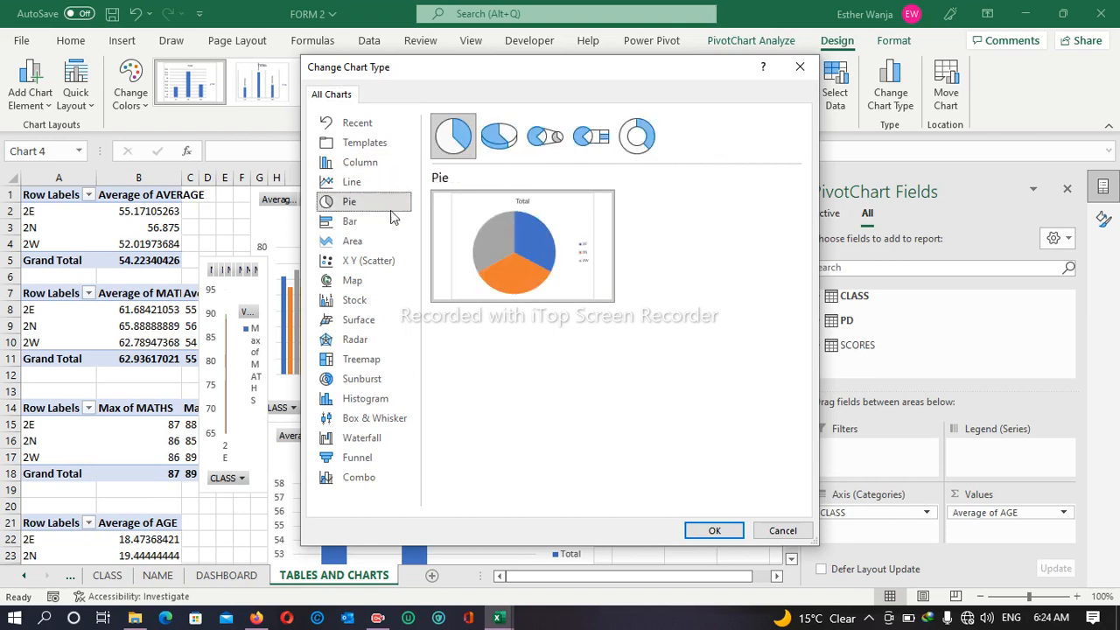
left_click(393, 223)
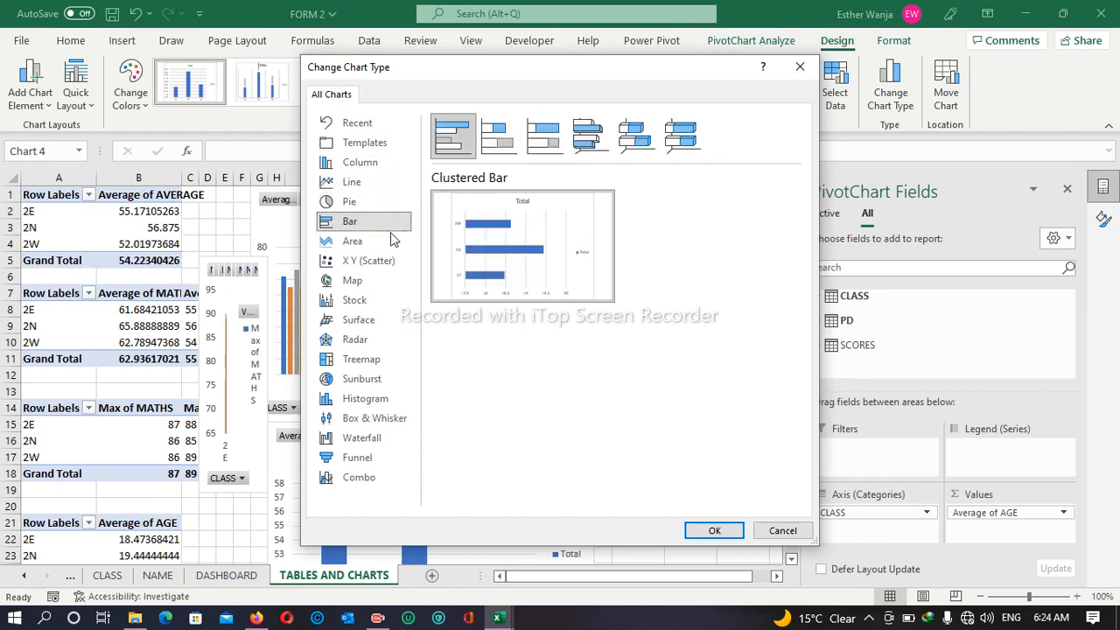
left_click(392, 240)
left_click(393, 260)
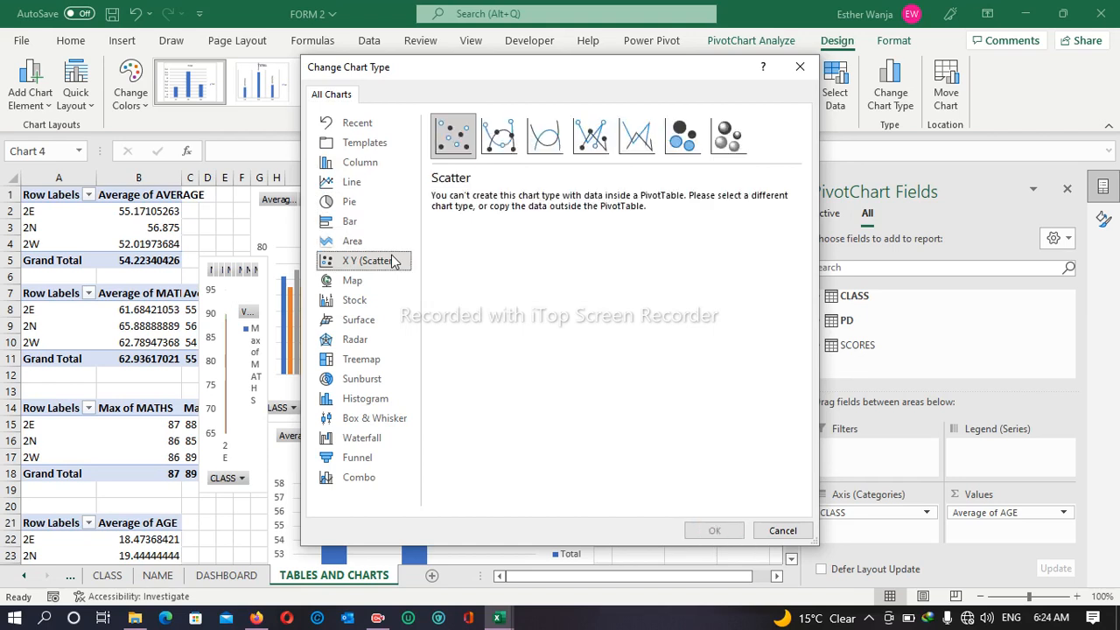
left_click(393, 280)
left_click(393, 301)
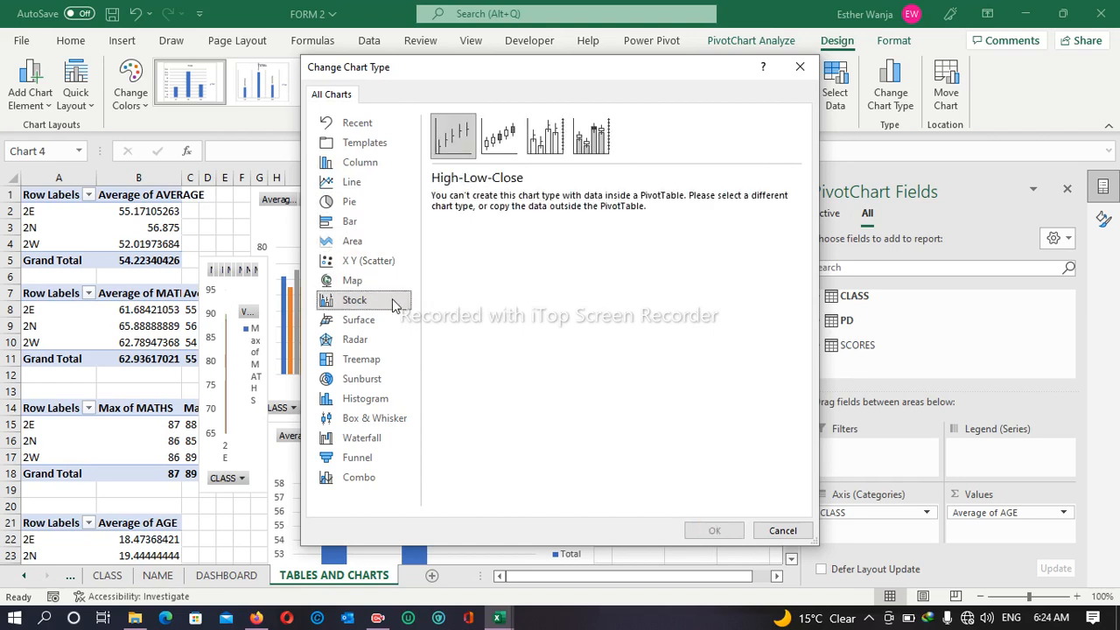
left_click(393, 320)
left_click(391, 339)
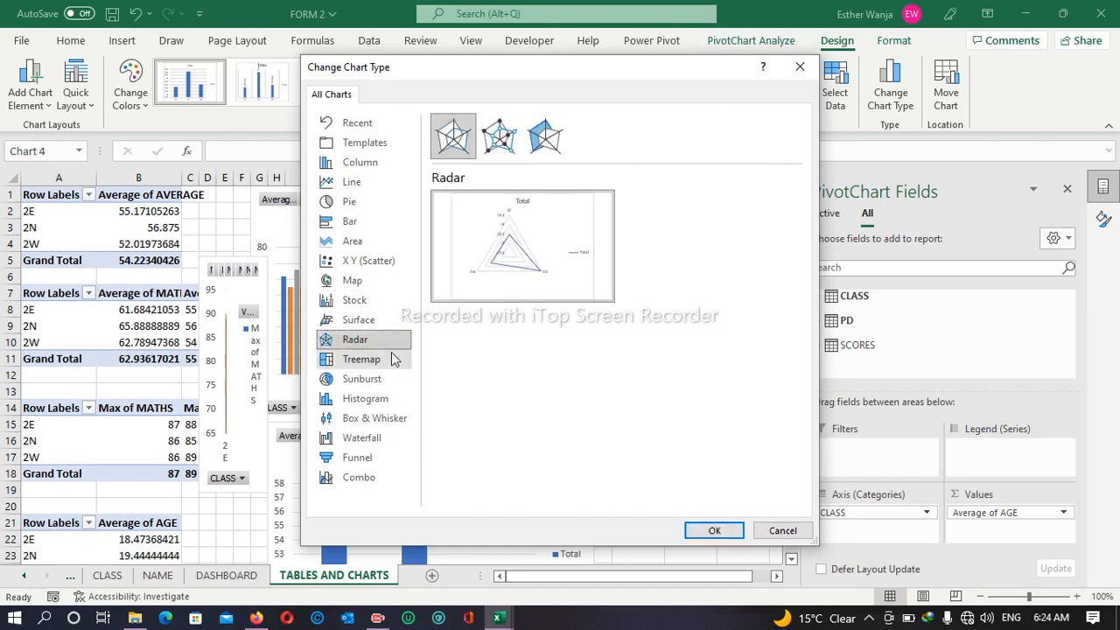
left_click(391, 359)
left_click(392, 378)
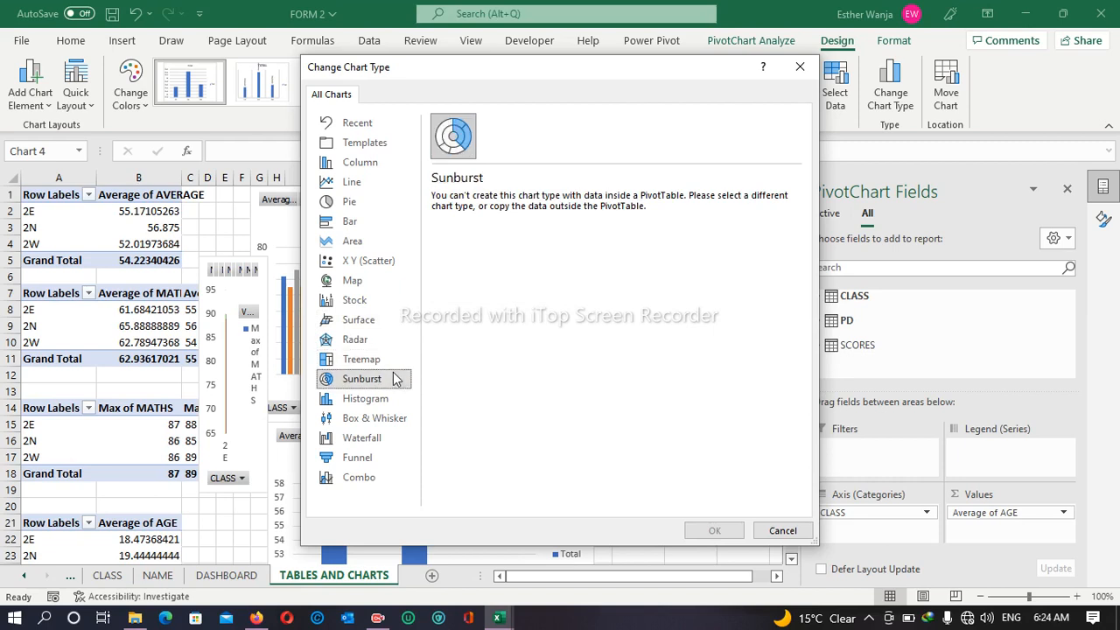
left_click(394, 399)
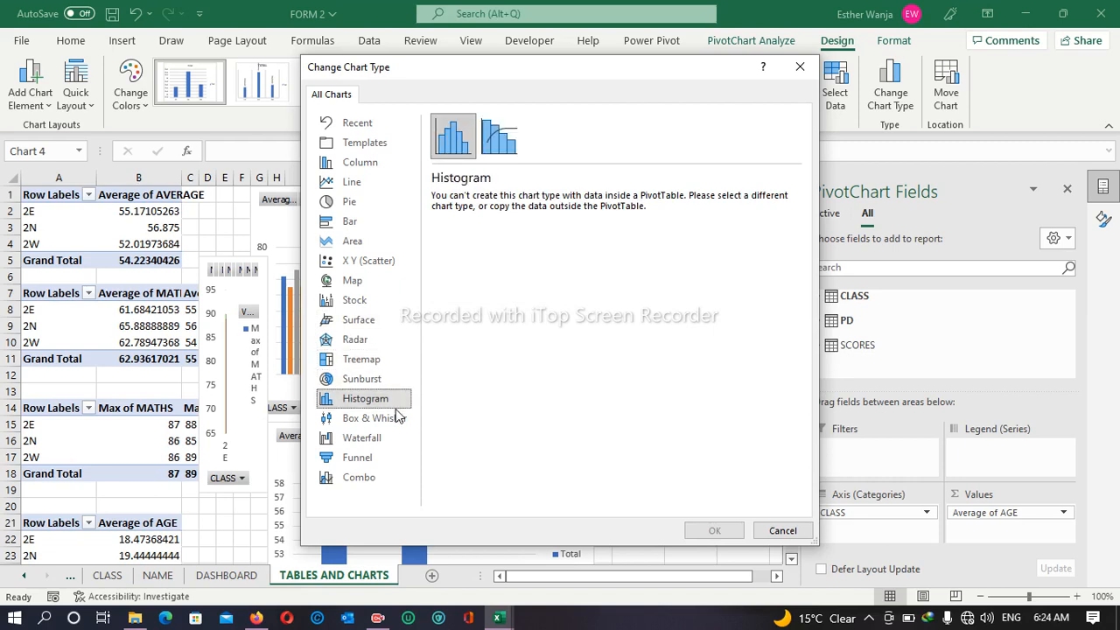
left_click(398, 417)
left_click(395, 443)
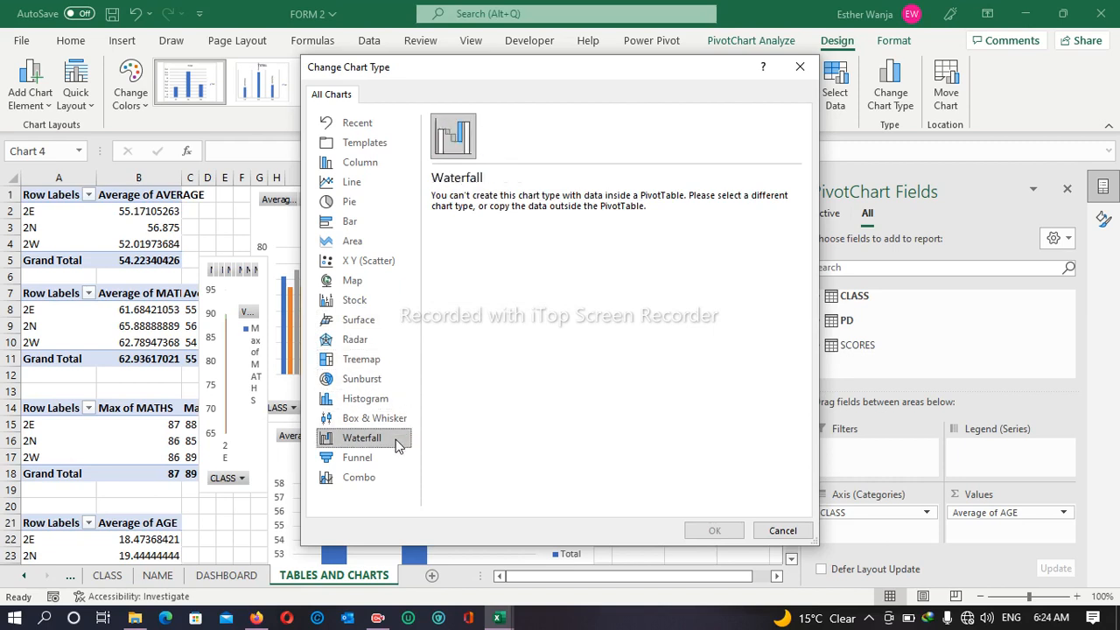
left_click(393, 463)
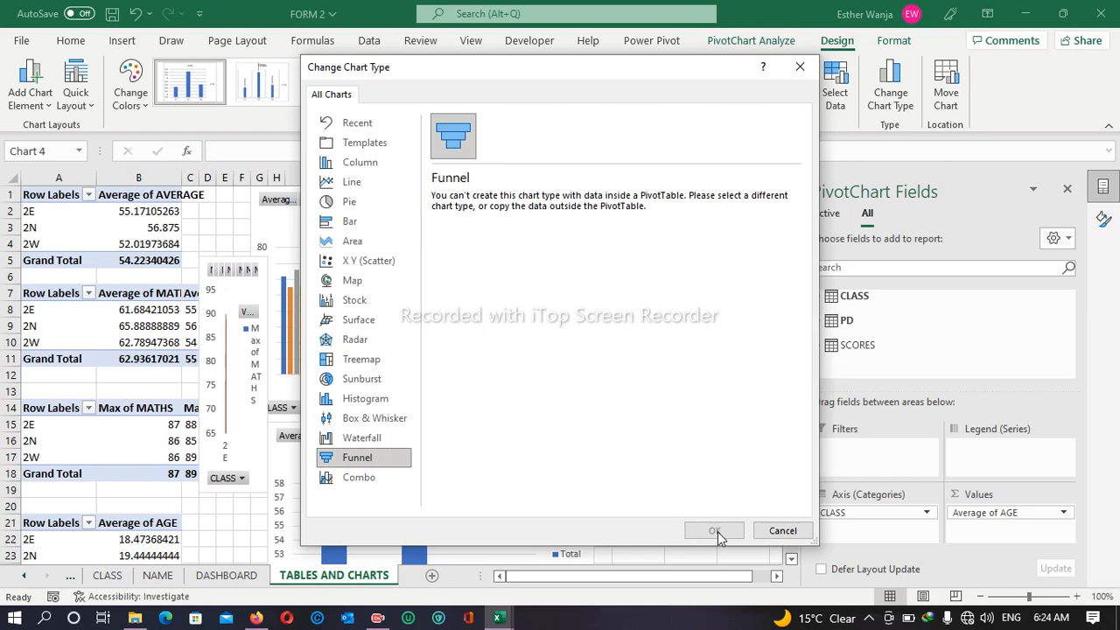
left_click(783, 531)
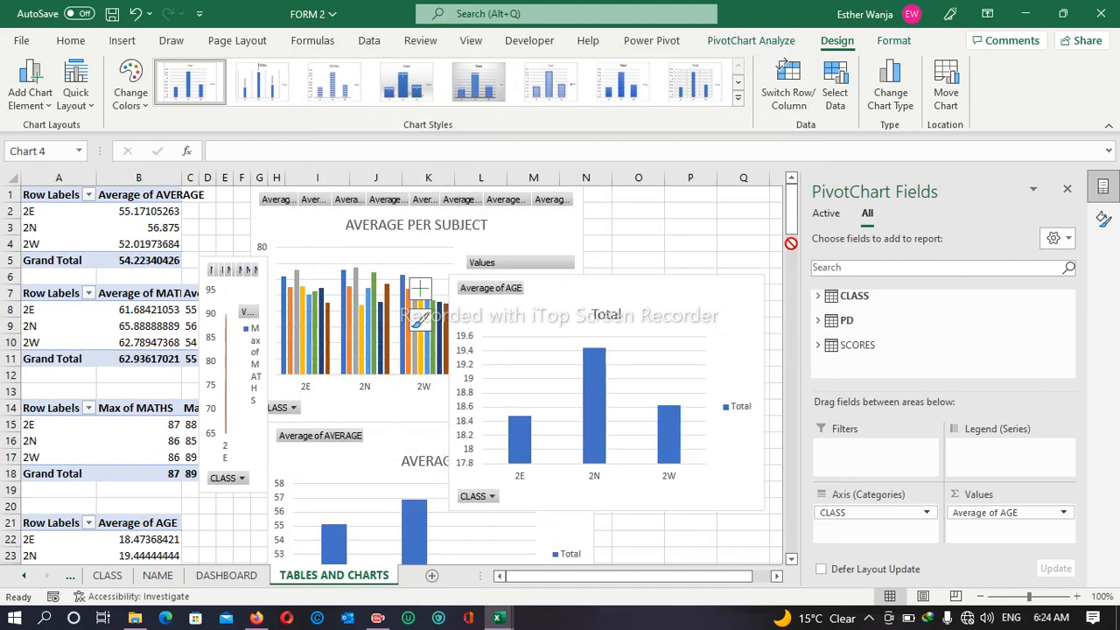
- Move the Average of AGE PivotChart up and away from the AVERAGE chart, and check the DASHBOARD sheet
left_click_drag(699, 278, 739, 237)
left_click(226, 574)
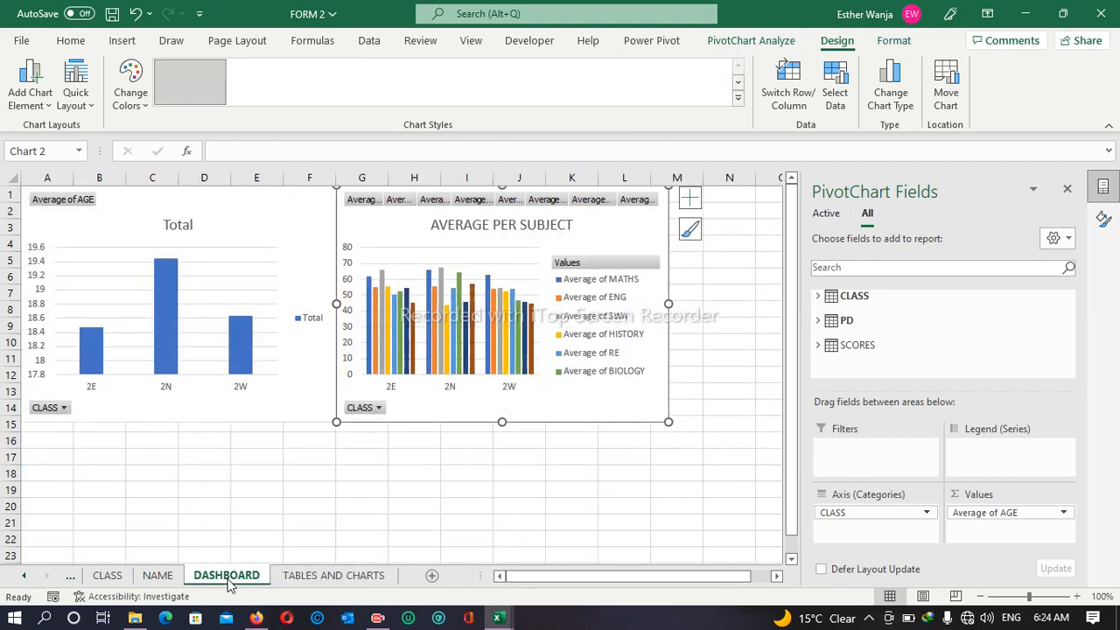
left_click(320, 581)
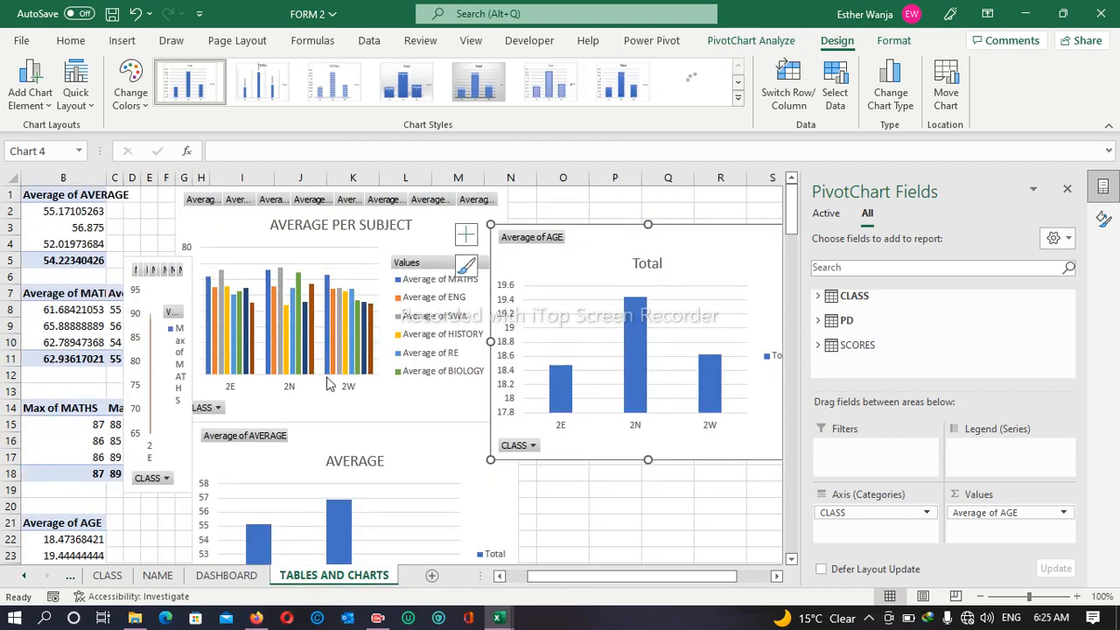
- Copy the AVERAGE PivotChart from TABLES AND CHARTS and return to the DASHBOARD sheet
left_click(392, 445)
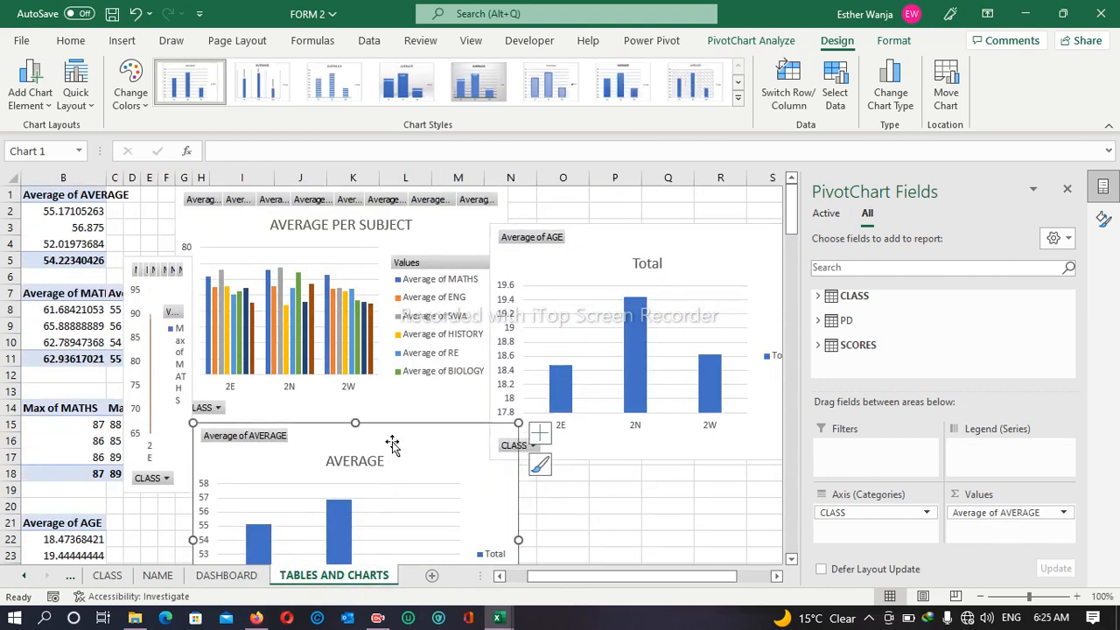
right_click(392, 445)
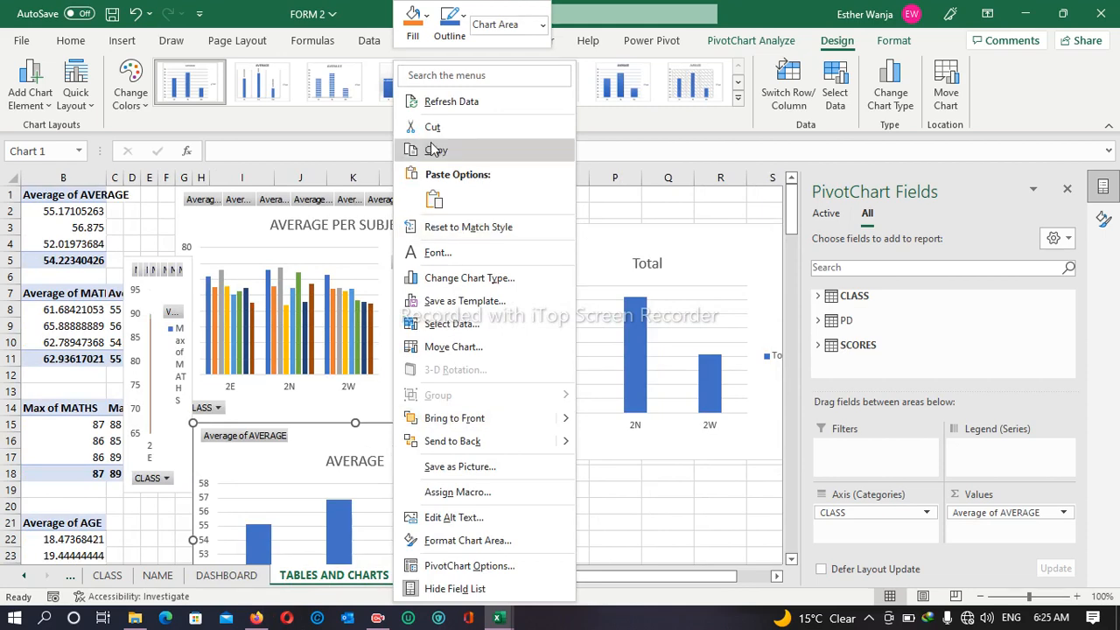
left_click(435, 150)
left_click(231, 578)
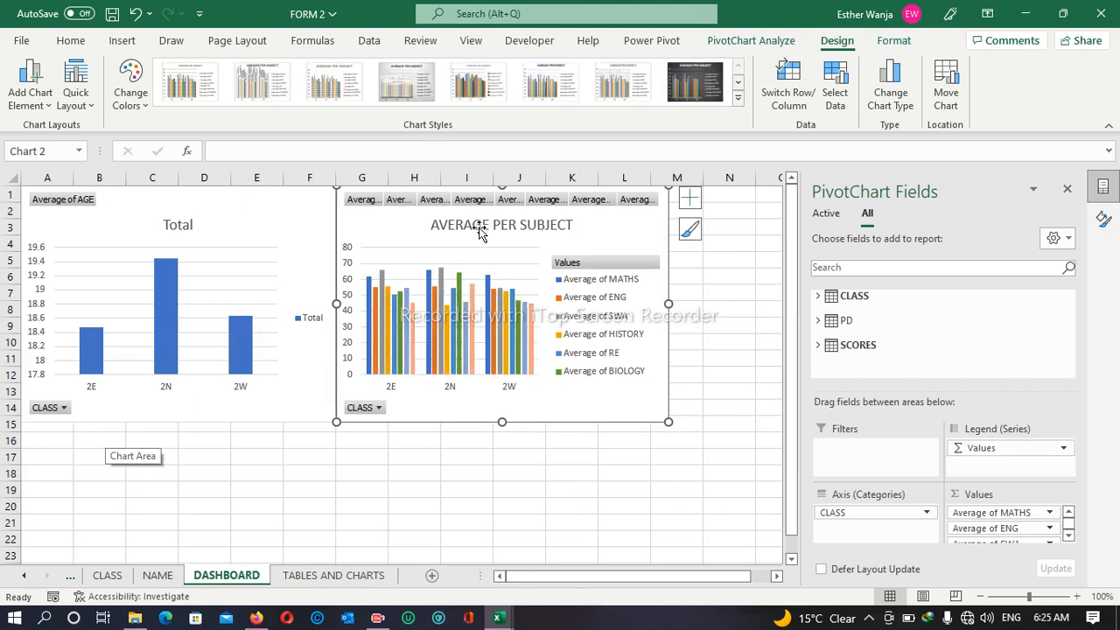
- Align the AVERAGE PER SUBJECT chart beside the age chart on DASHBOARD and widen it past column N
left_click_drag(604, 284, 619, 220)
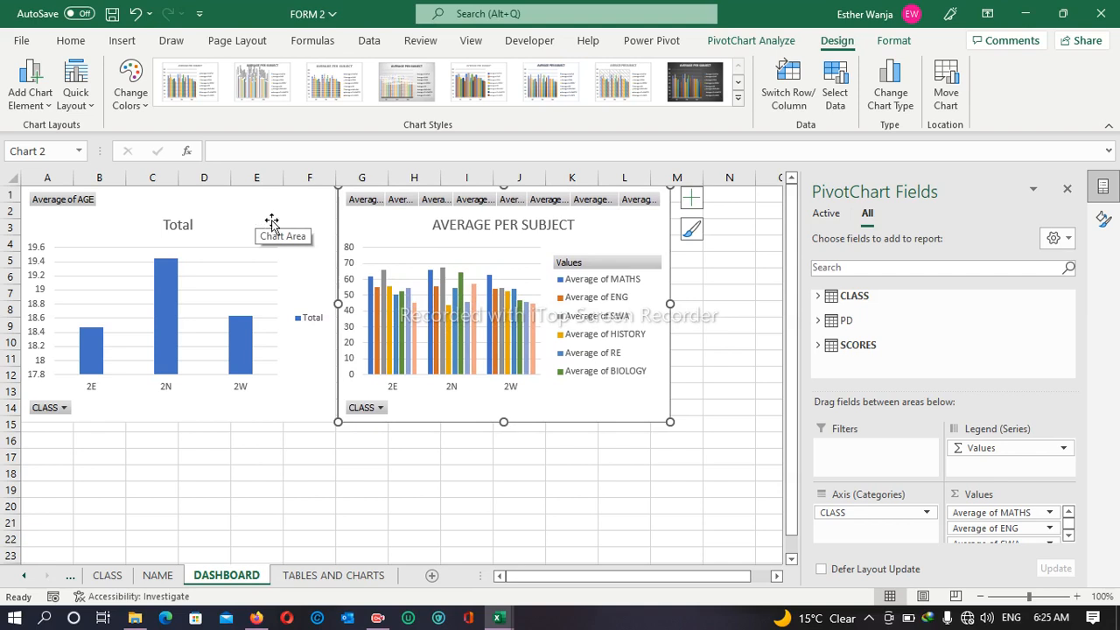
left_click_drag(669, 300, 766, 303)
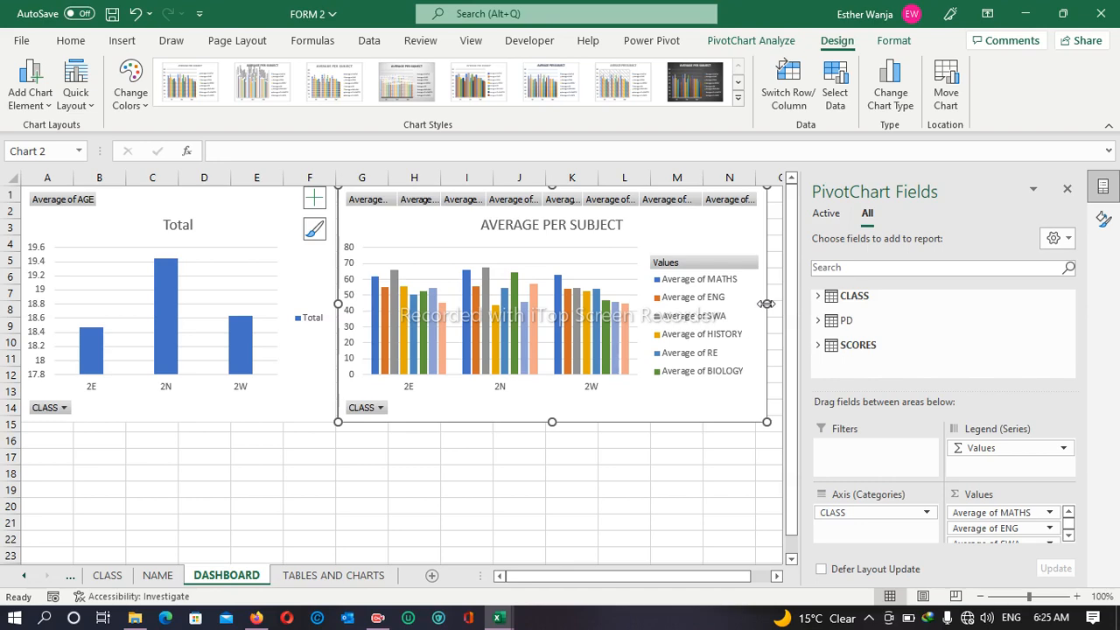
left_click_drag(765, 303, 442, 286)
left_click_drag(638, 575, 522, 592)
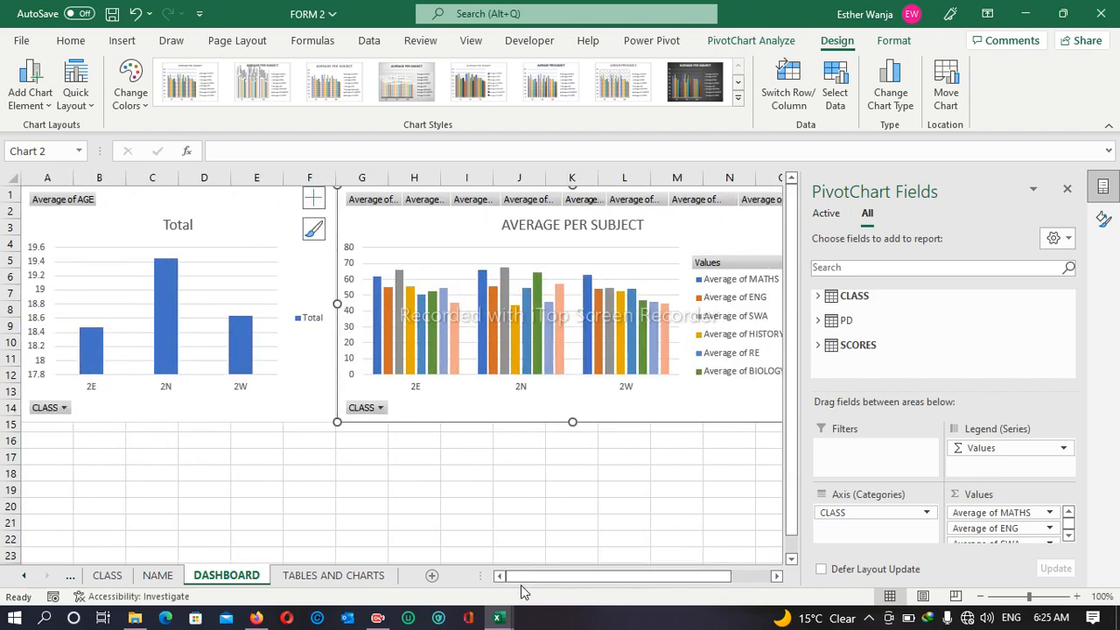
- On TABLES AND CHARTS, move the AVERAGE and Average of AGE PivotCharts away from the AVERAGE PER SUBJECT chart
left_click(336, 575)
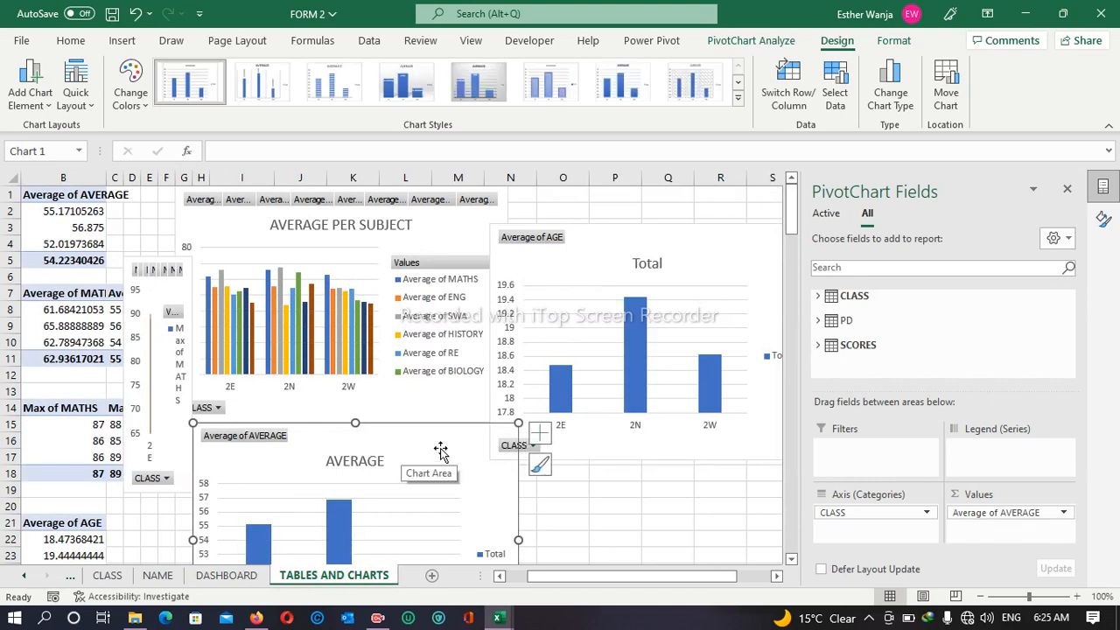
left_click_drag(446, 441, 538, 548)
left_click_drag(663, 253, 683, 327)
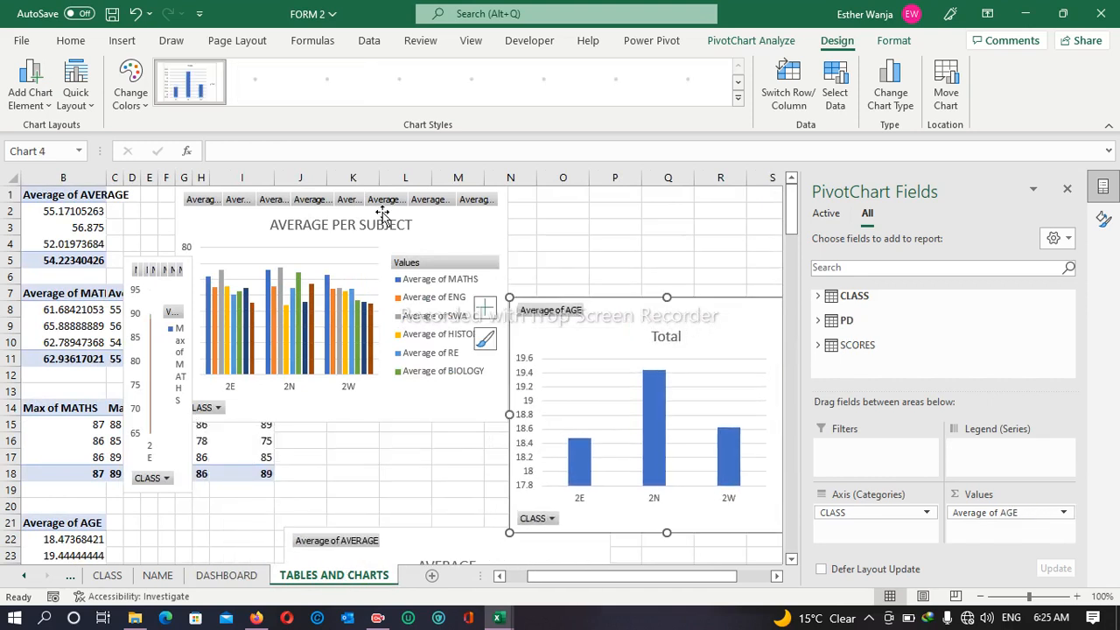
- On TABLES AND CHARTS, move the AVERAGE PER SUBJECT chart aside to column K and widen the Max of subjects PivotChart
left_click_drag(443, 221, 610, 212)
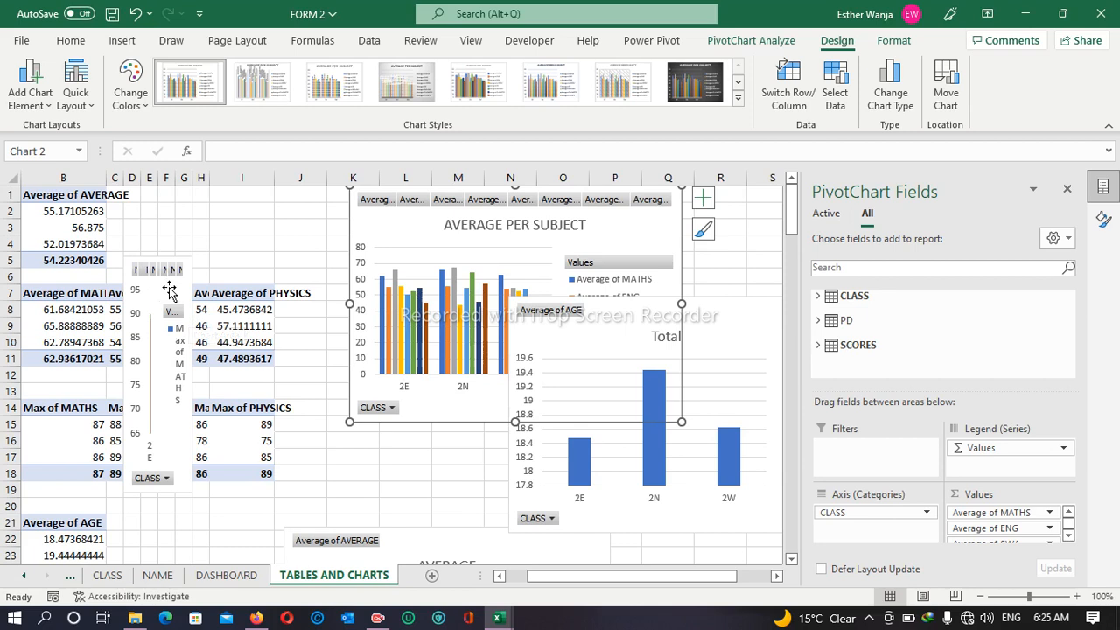
left_click(194, 325)
left_click_drag(192, 258, 337, 254)
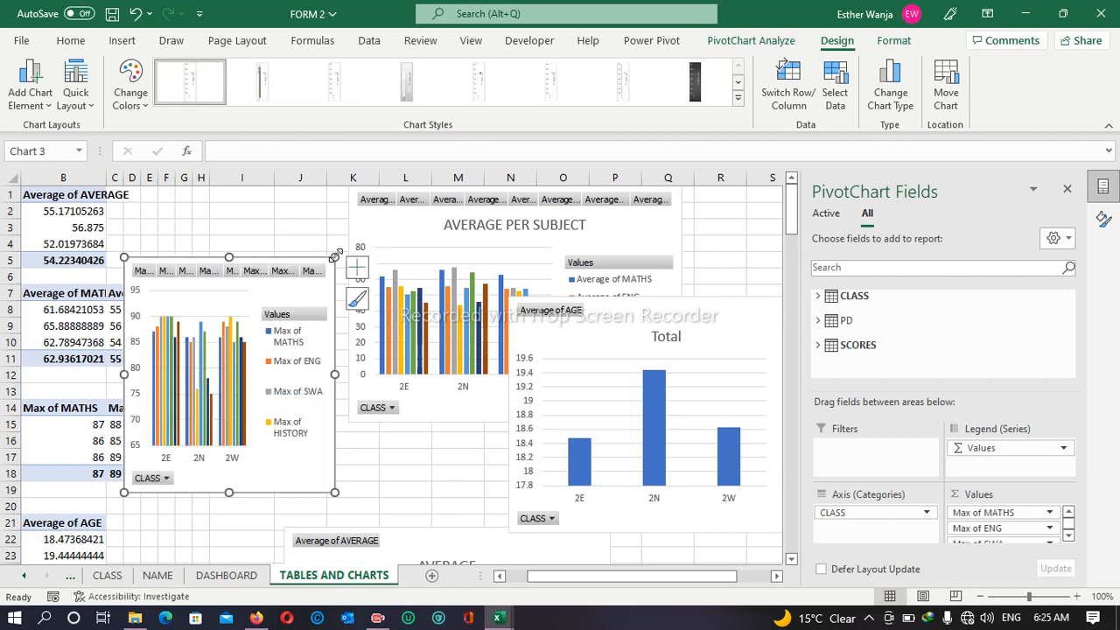
- Copy the Max of subjects PivotChart, paste it over the selected average-per-subject chart on DASHBOARD, and move that chart below the age chart
right_click(277, 459)
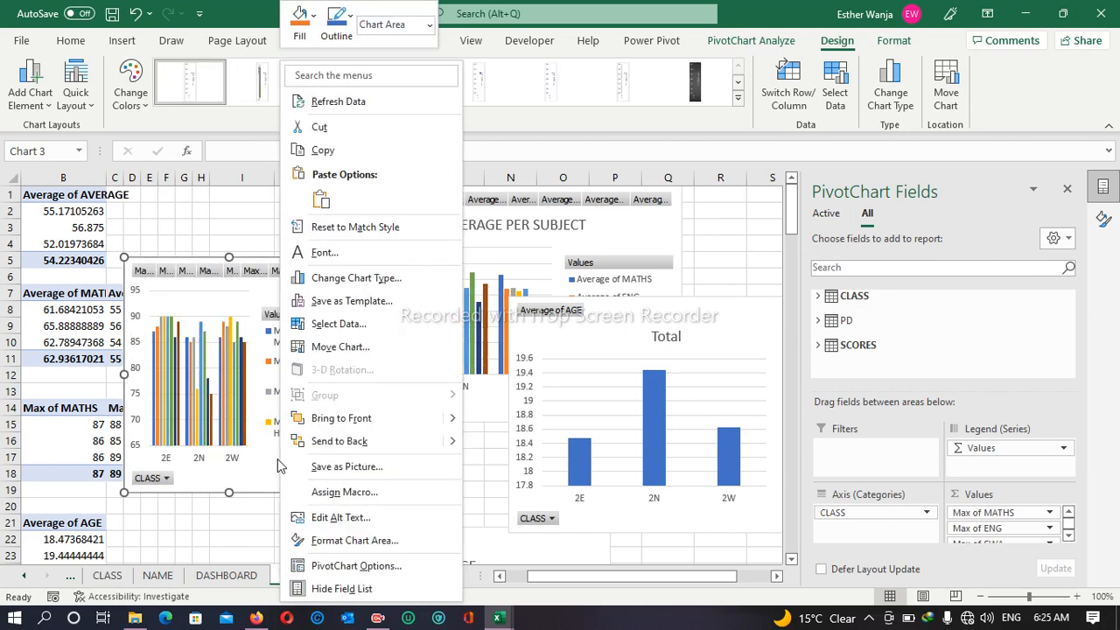
left_click(321, 150)
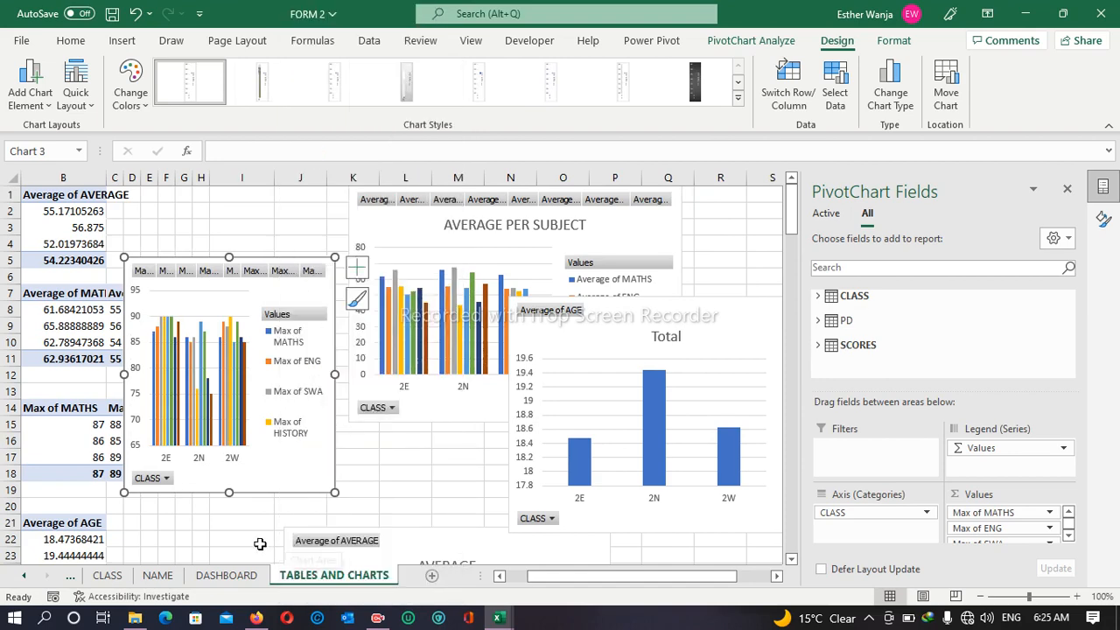
left_click(226, 574)
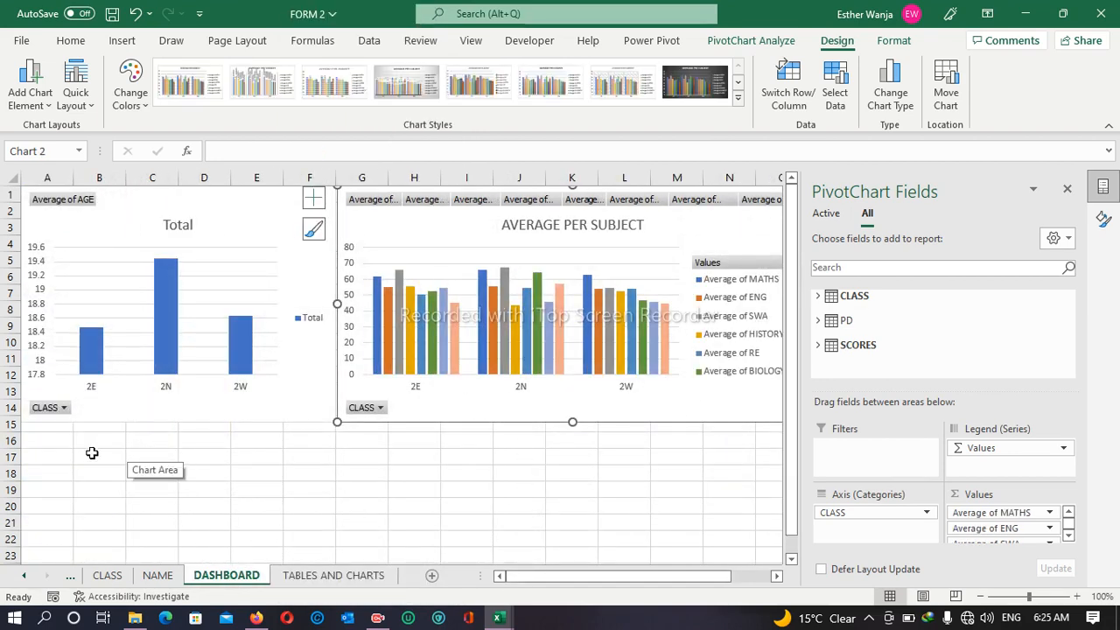
key("ctrl+v")
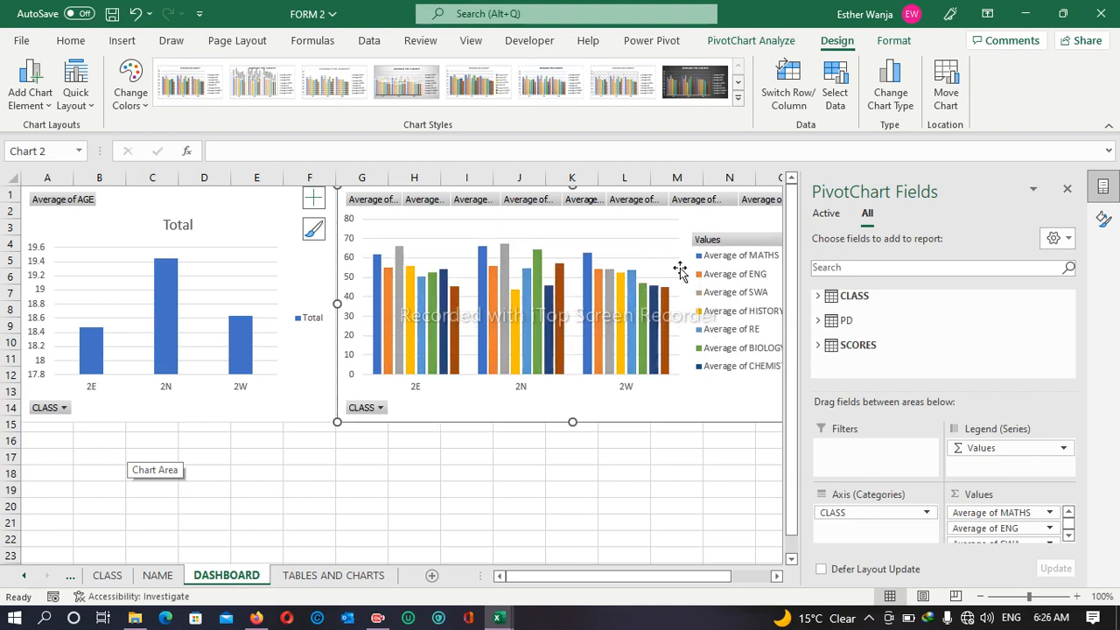
left_click_drag(742, 221, 428, 459)
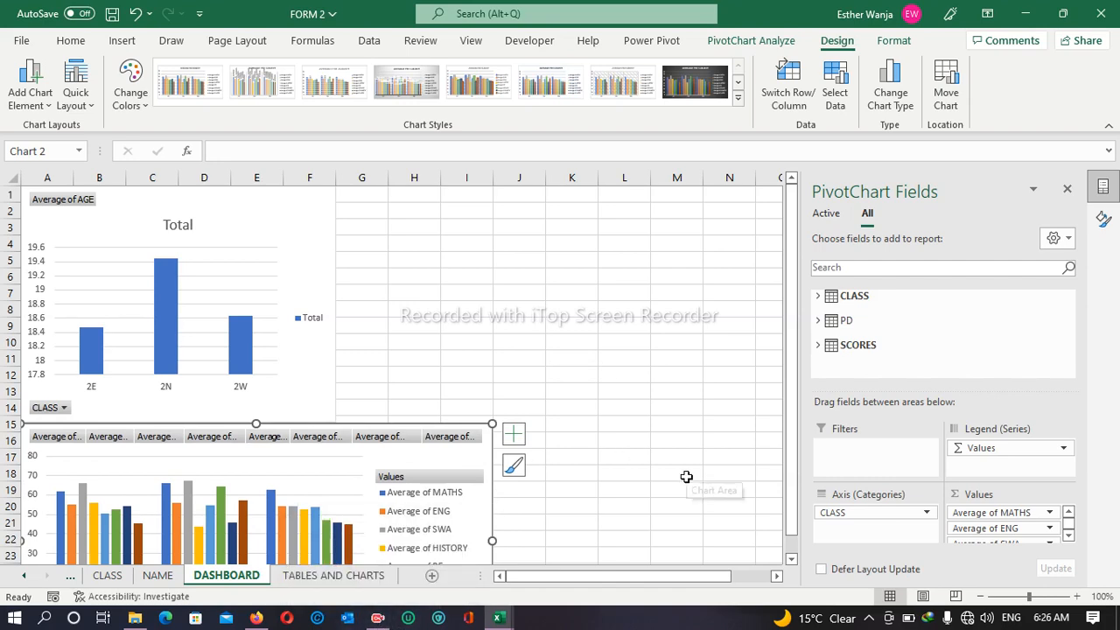
- Copy the Max of subjects PivotChart from TABLES AND CHARTS again and paste it at cell H1 of DASHBOARD
left_click(350, 576)
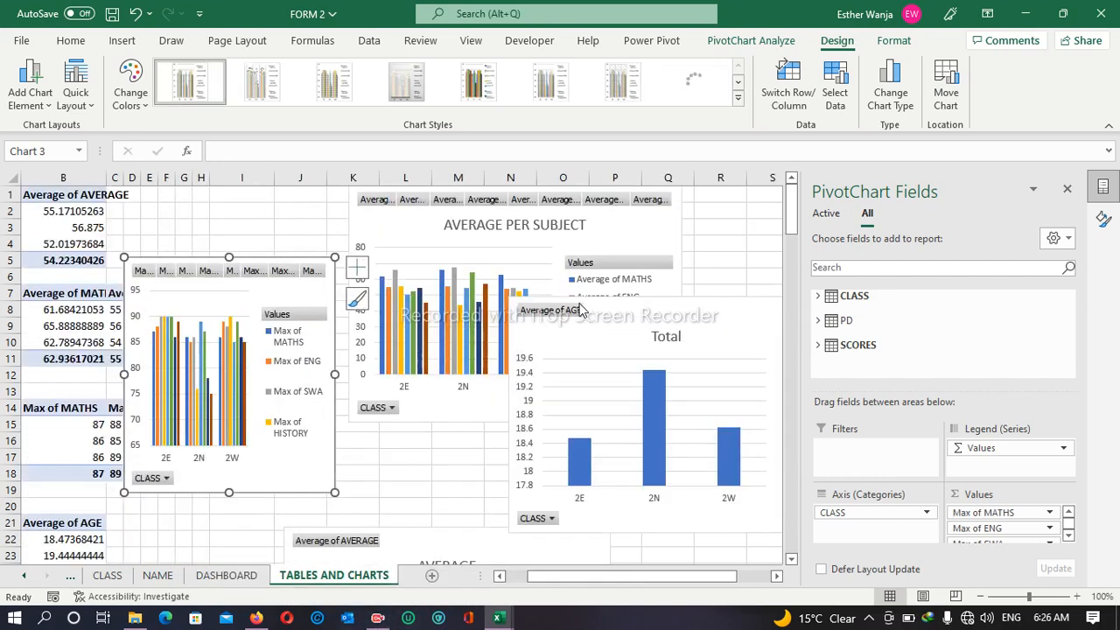
right_click(307, 295)
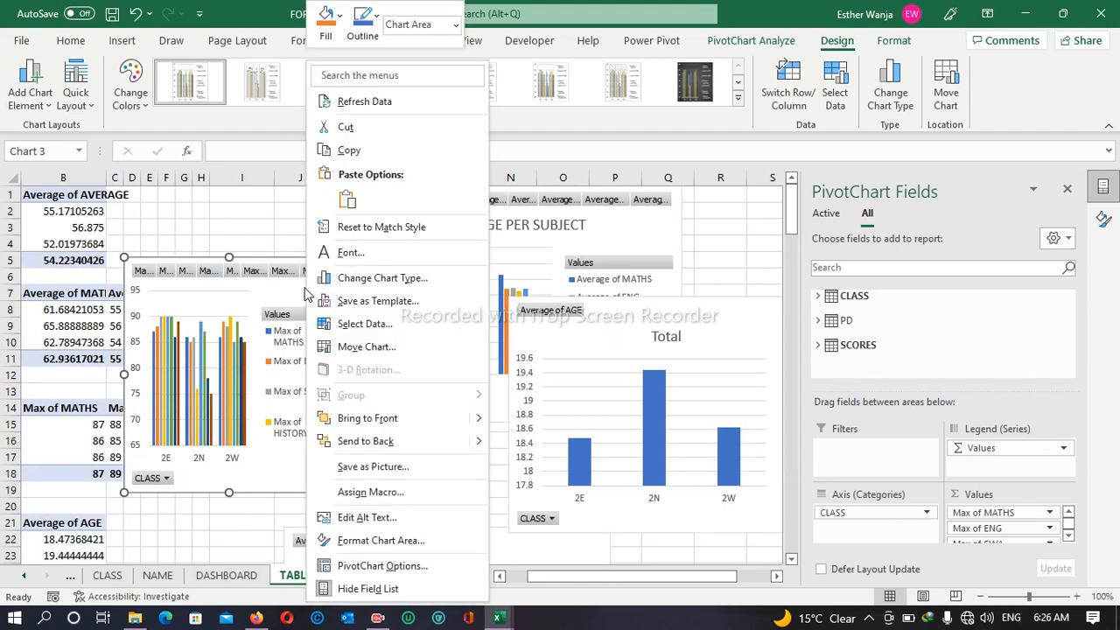
left_click(338, 154)
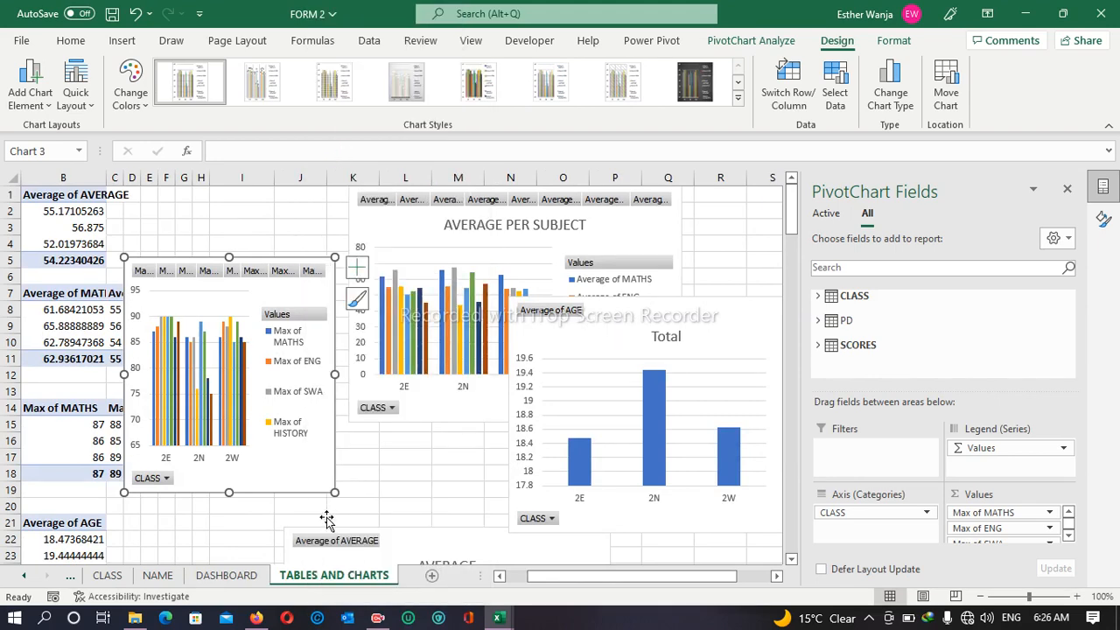
left_click(234, 579)
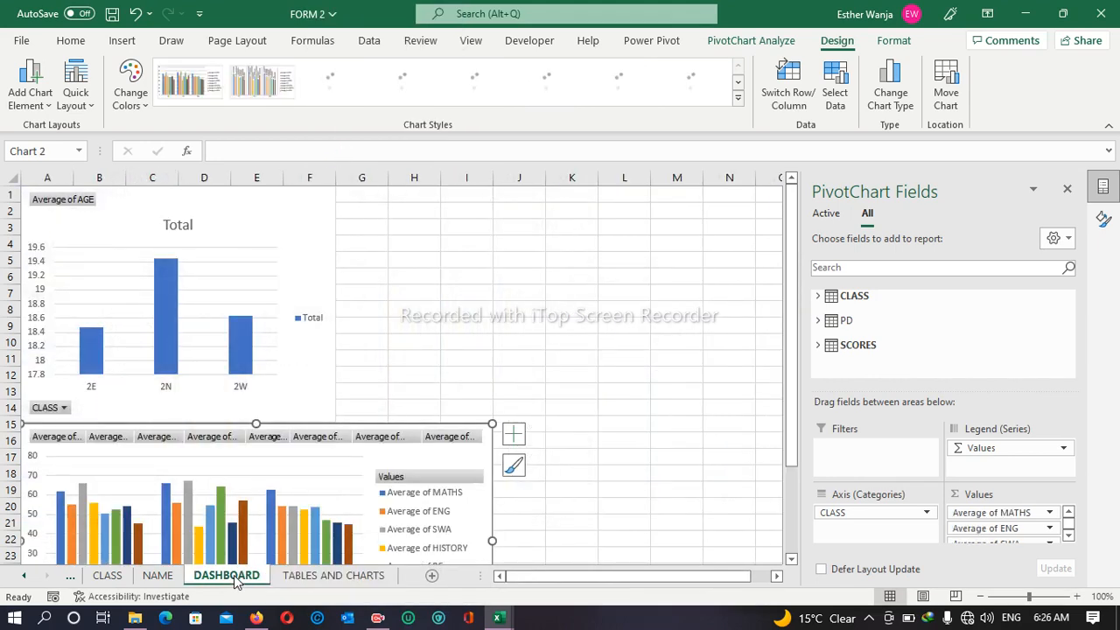
left_click(378, 201)
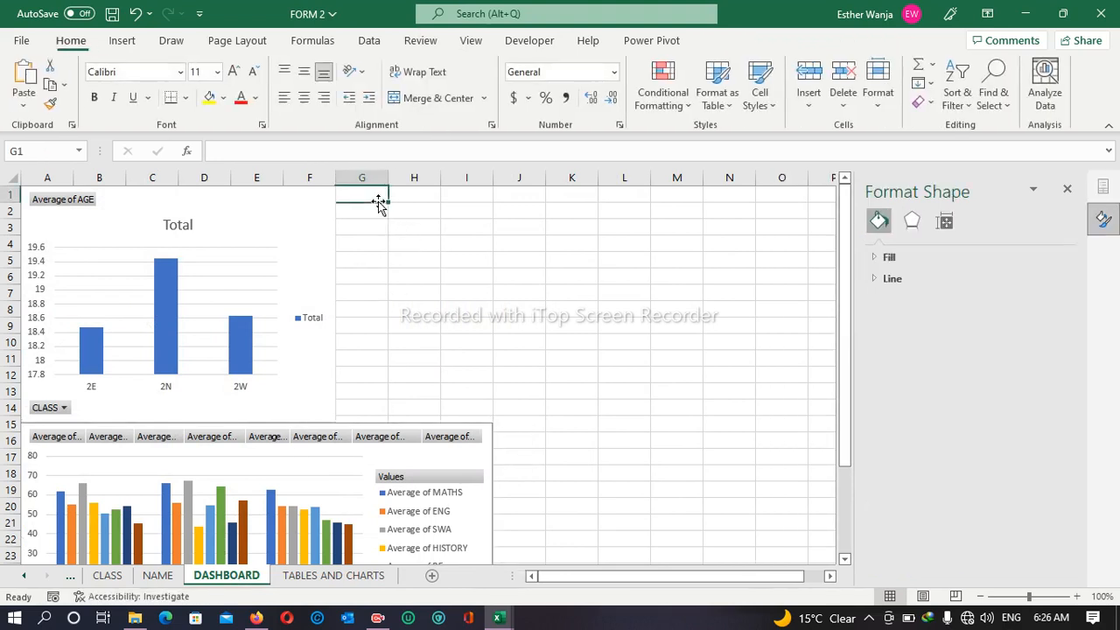
left_click(407, 197)
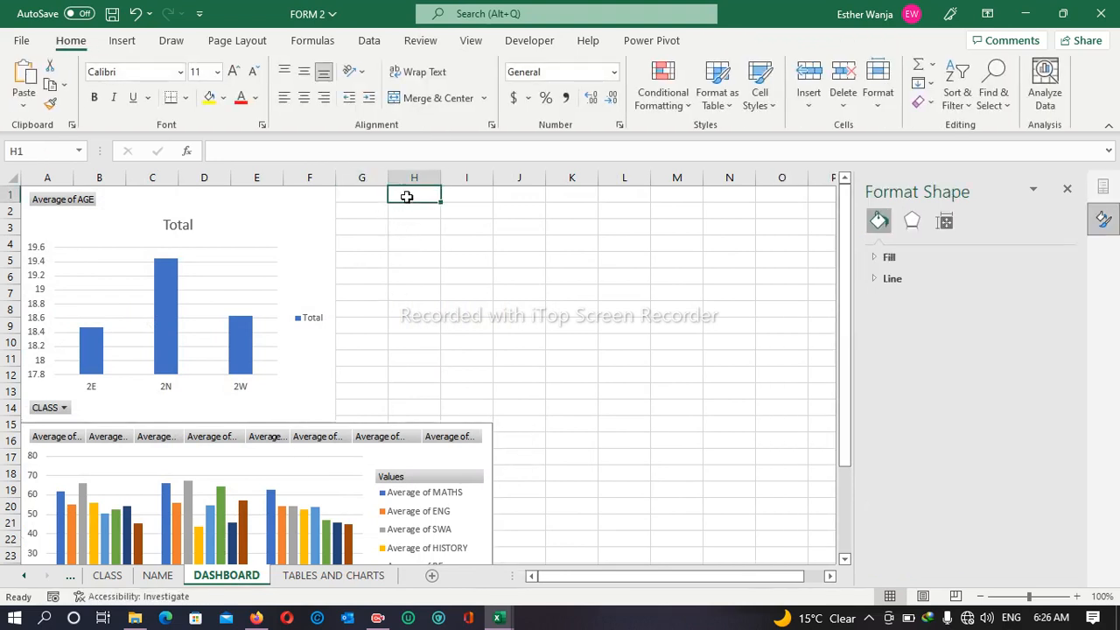
key("ctrl+v")
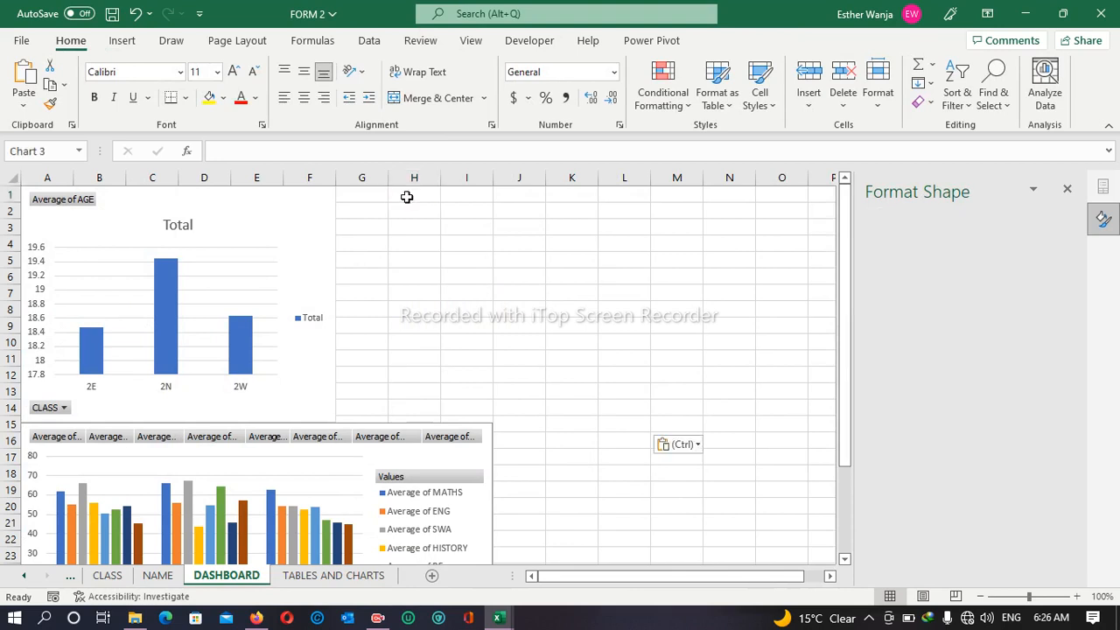
key("ctrl")
- Resize the pasted Max of subjects chart to span from column G beside the age chart to just past column N
left_click_drag(599, 305, 750, 291)
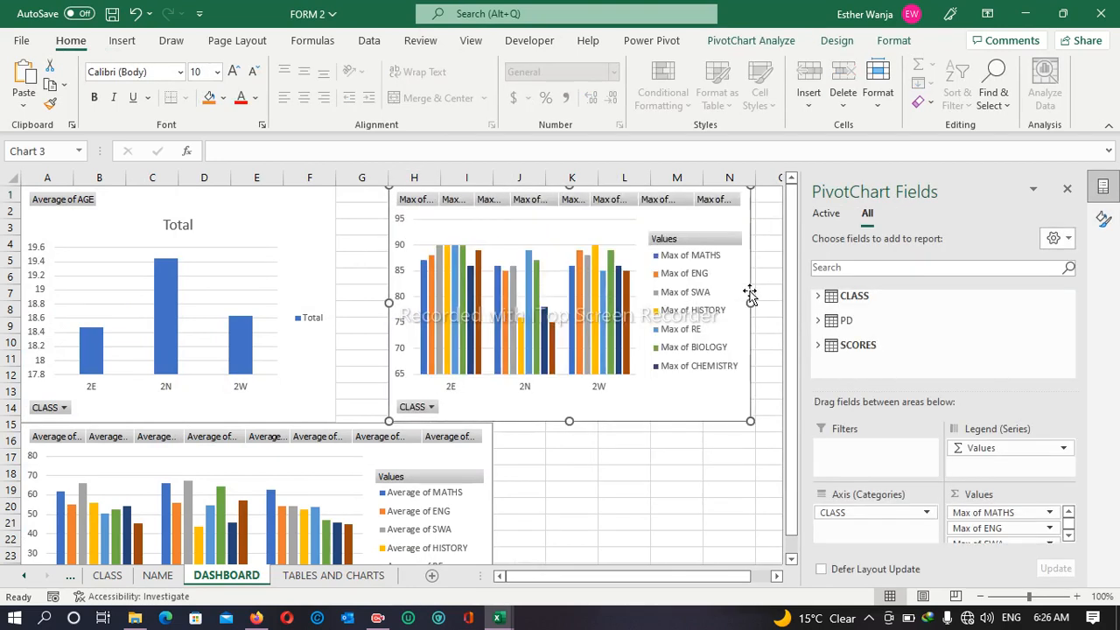
left_click_drag(389, 304, 337, 299)
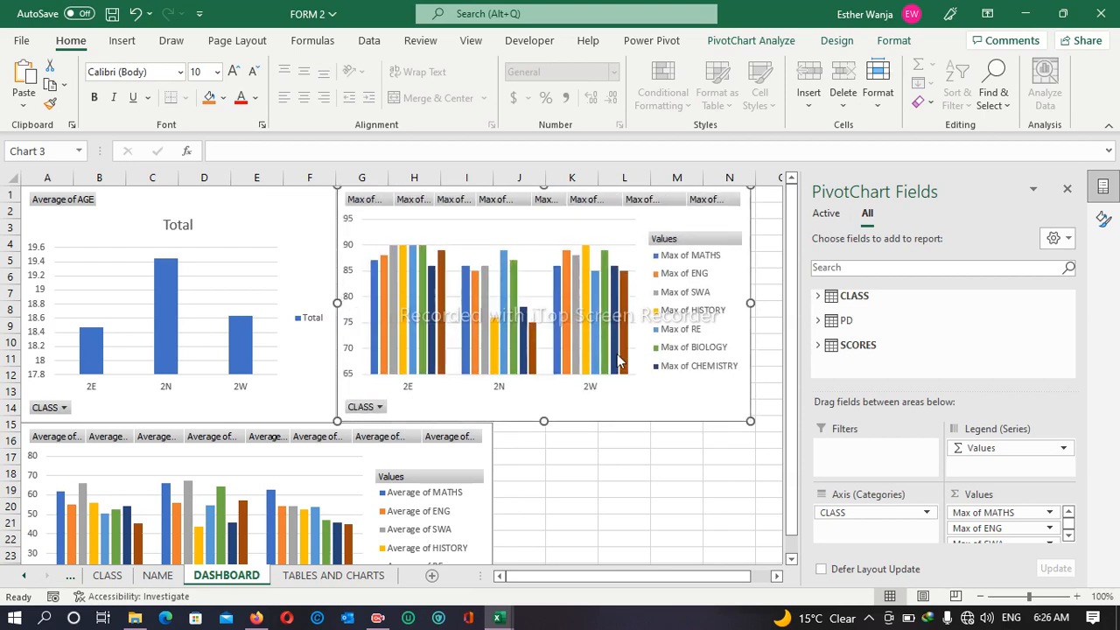
left_click_drag(751, 303, 772, 304)
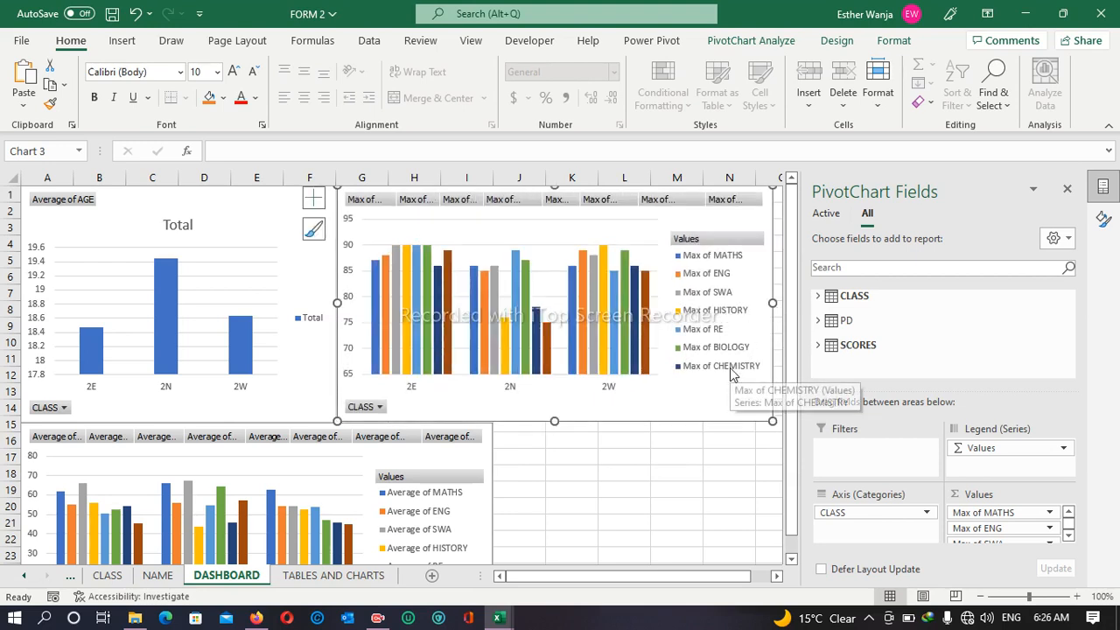
- Add a chart title to the Max of subjects chart and select its placeholder text for editing
left_click(313, 200)
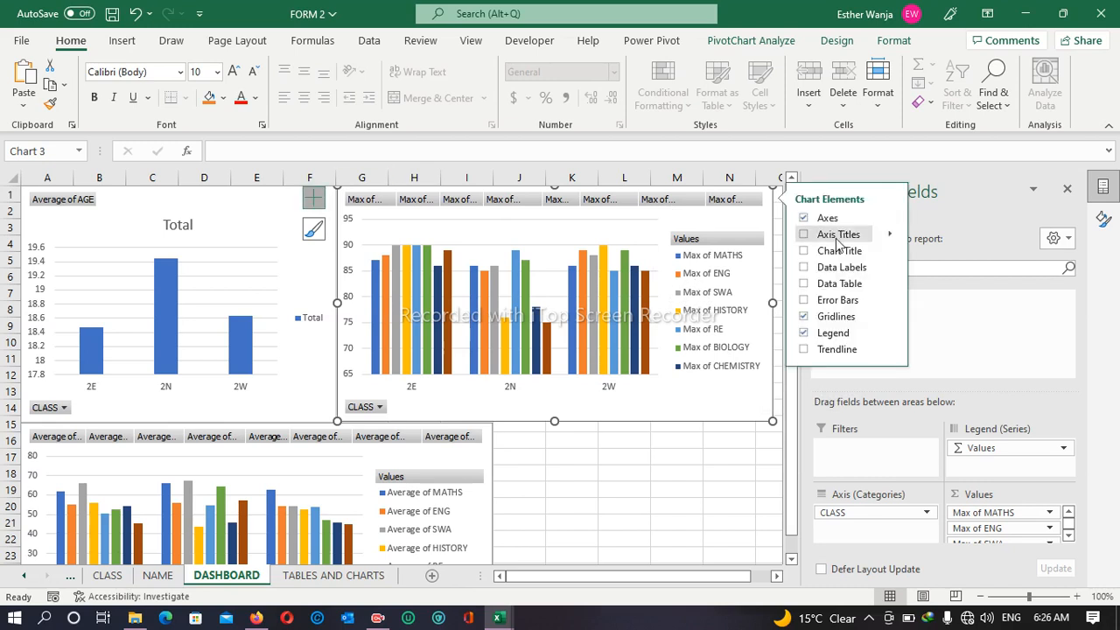
left_click(806, 251)
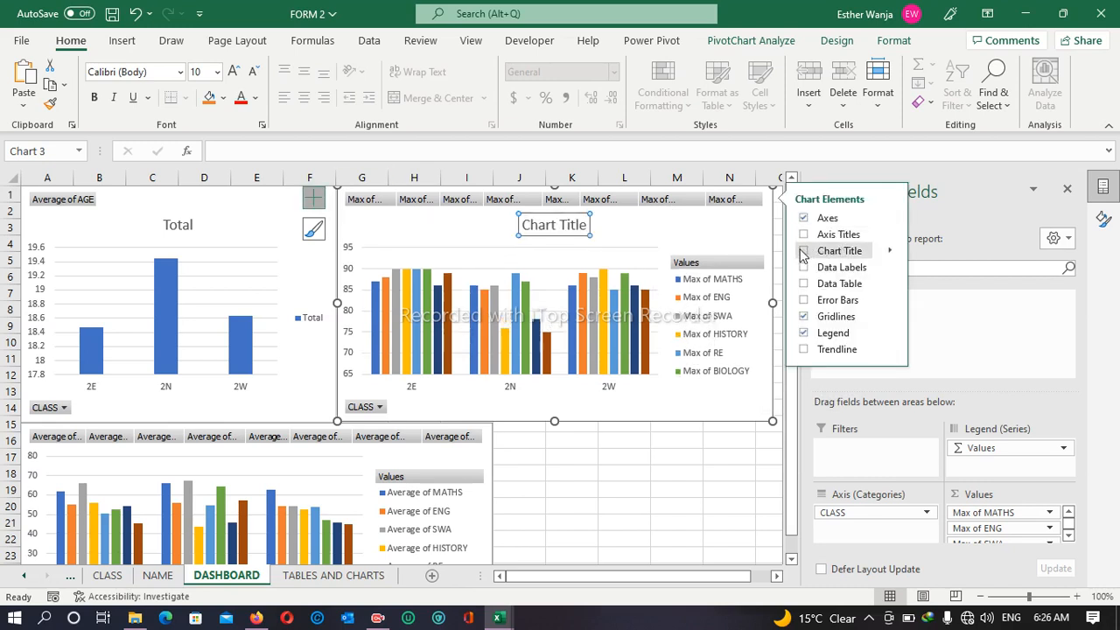
left_click(567, 225)
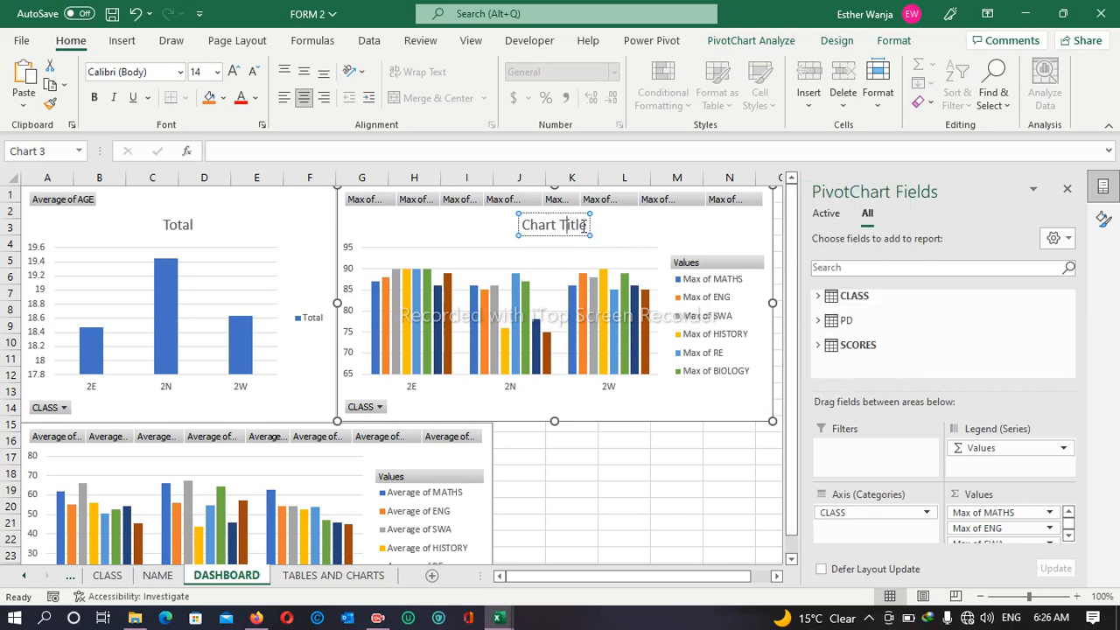
left_click(584, 230)
triple_click(584, 231)
type("BES")
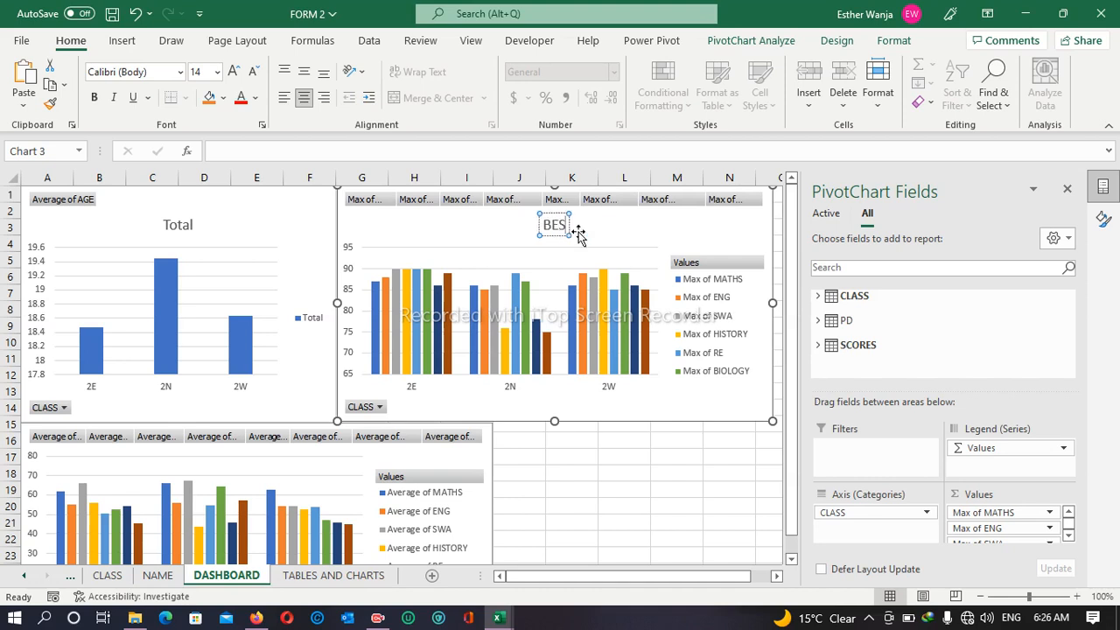
type("T IN")
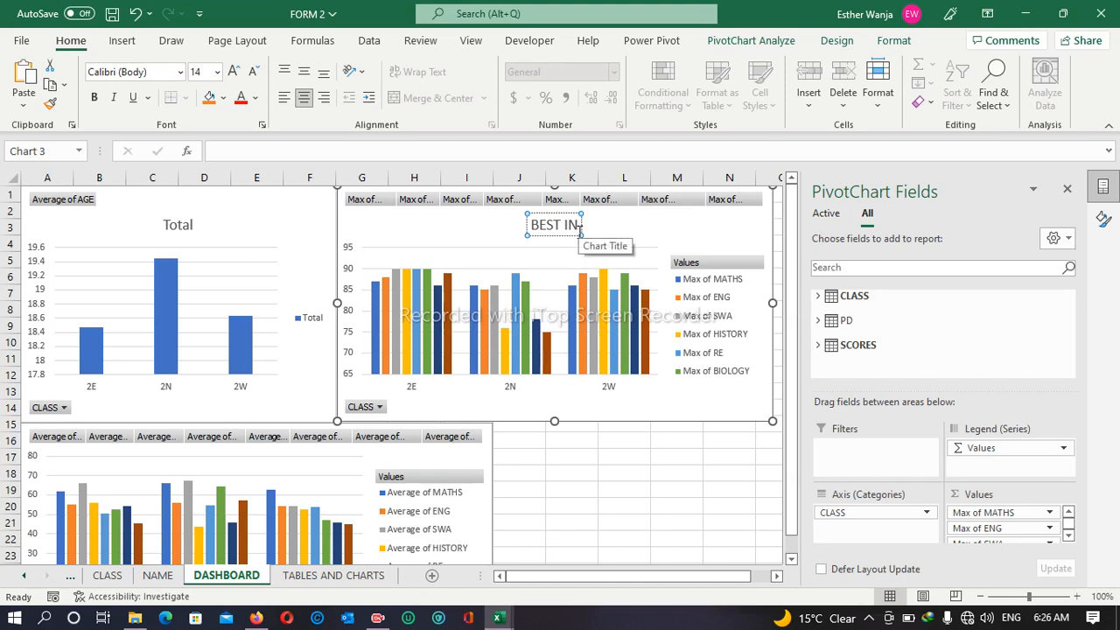
key("BackSpace")
key("BackSpace")
type("PER")
key("BackSpace")
key("BackSpace")
key("BackSpace")
key("BackSpace")
key("BackSpace")
key("BackSpace")
key("BackSpace")
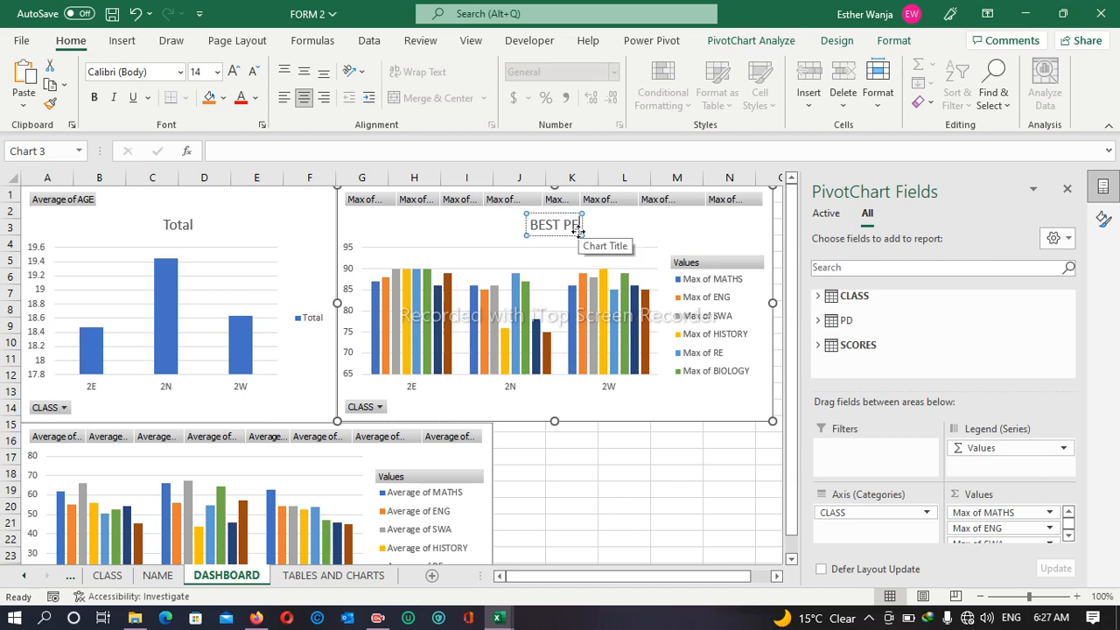
key("BackSpace")
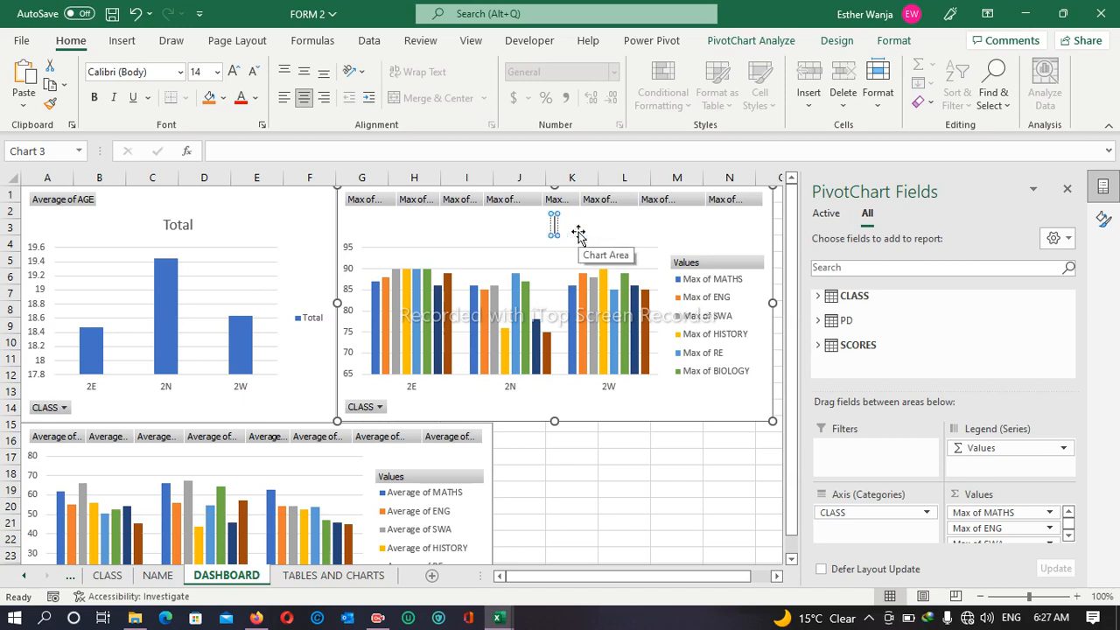
- Title the Max of subjects chart TOP SCORE PER SUBJCT
type("TOP")
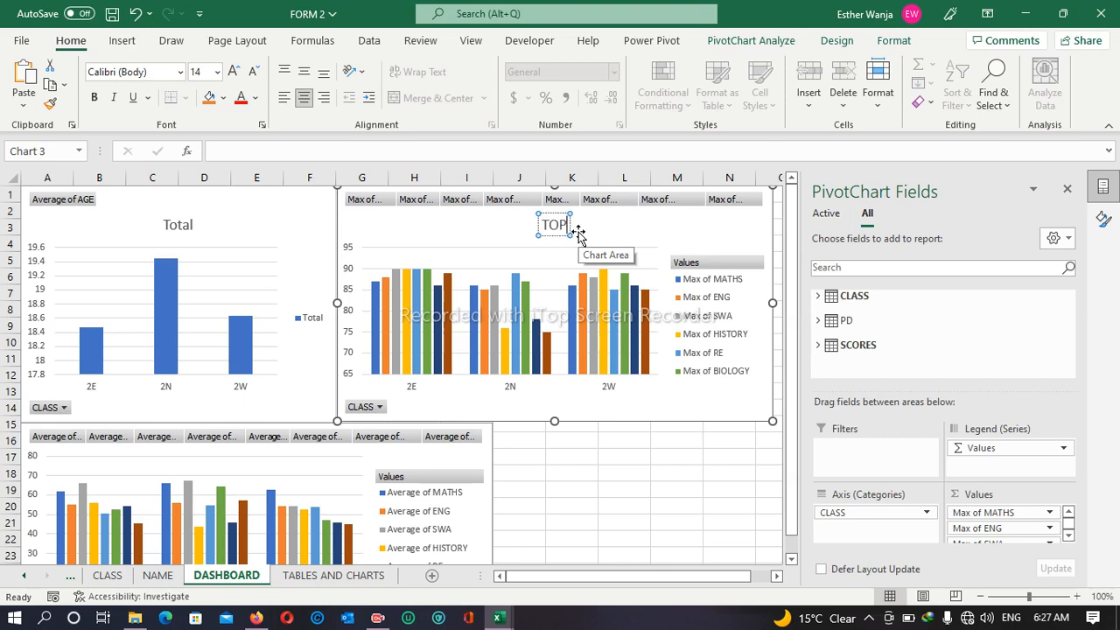
type("P")
key("BackSpace")
type("SCO")
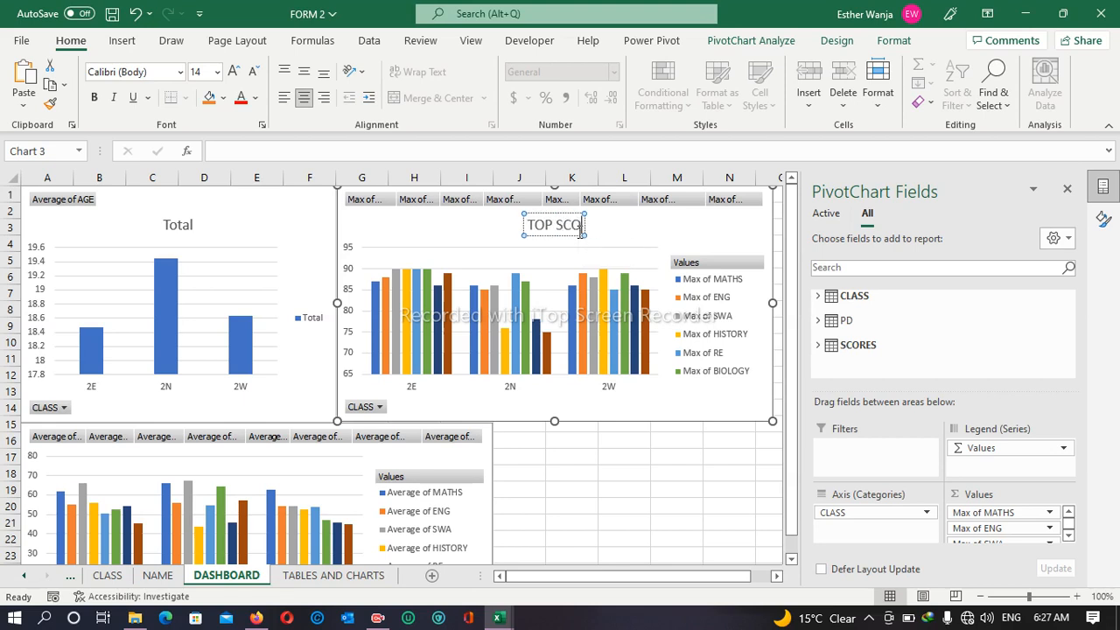
type("RE PE")
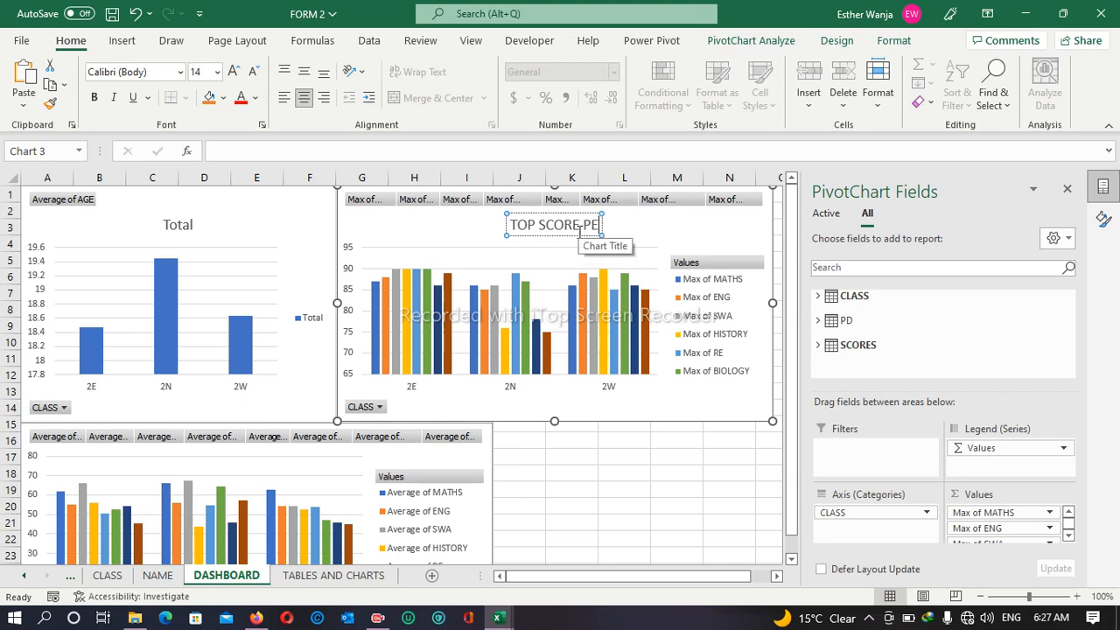
type("R S")
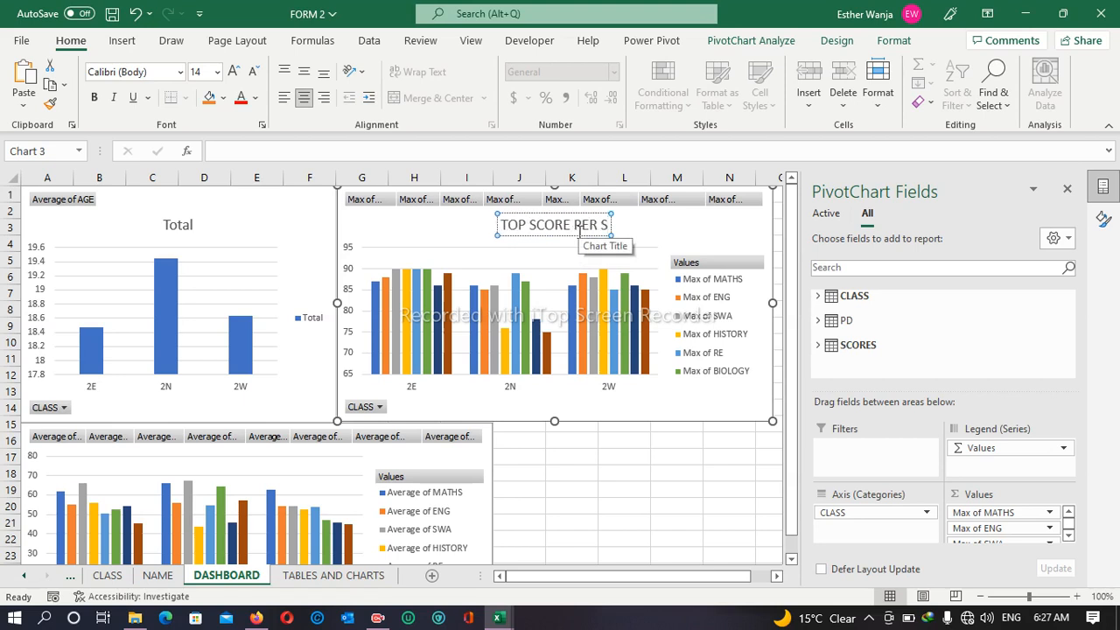
type("UBJ")
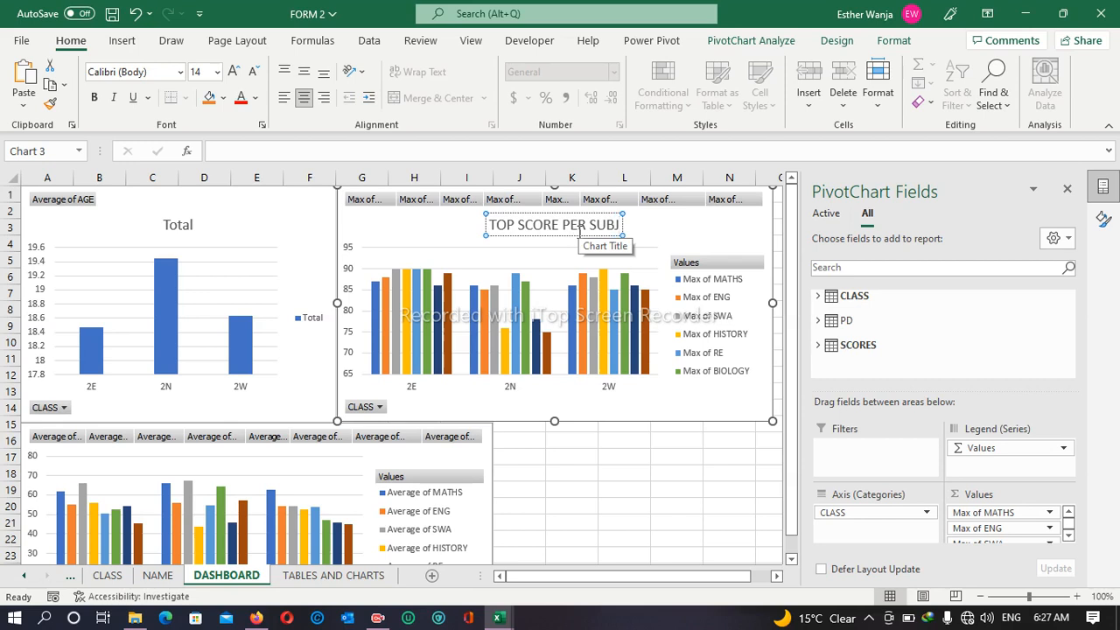
type("CT")
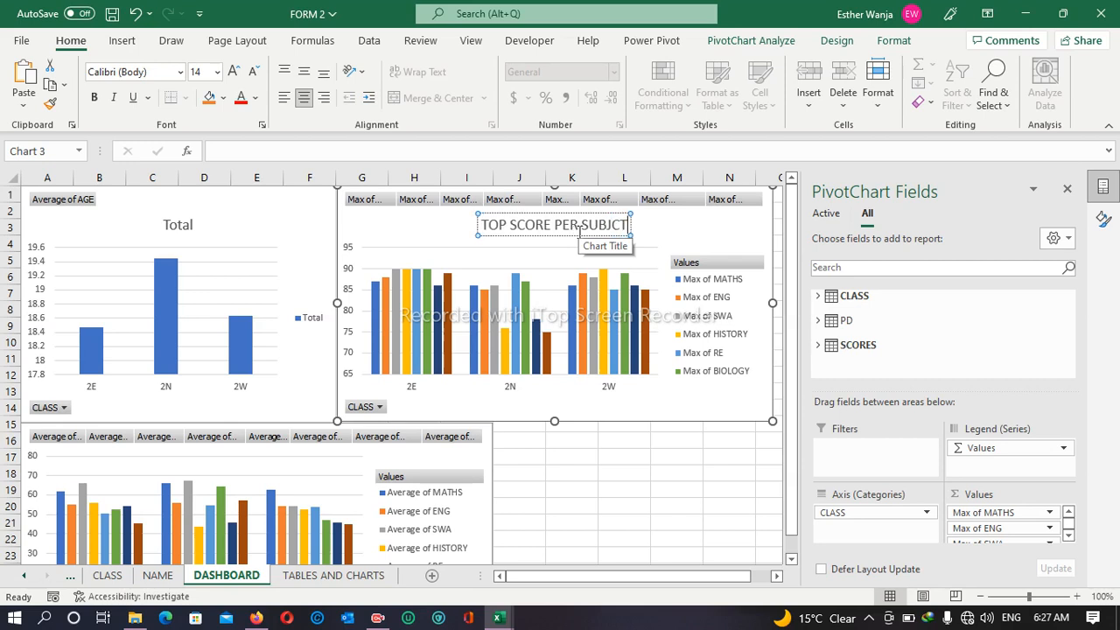
- Replace Average of AGE with a count of the PD table's NAME field in the DASHBOARD age chart's values
left_click(308, 279)
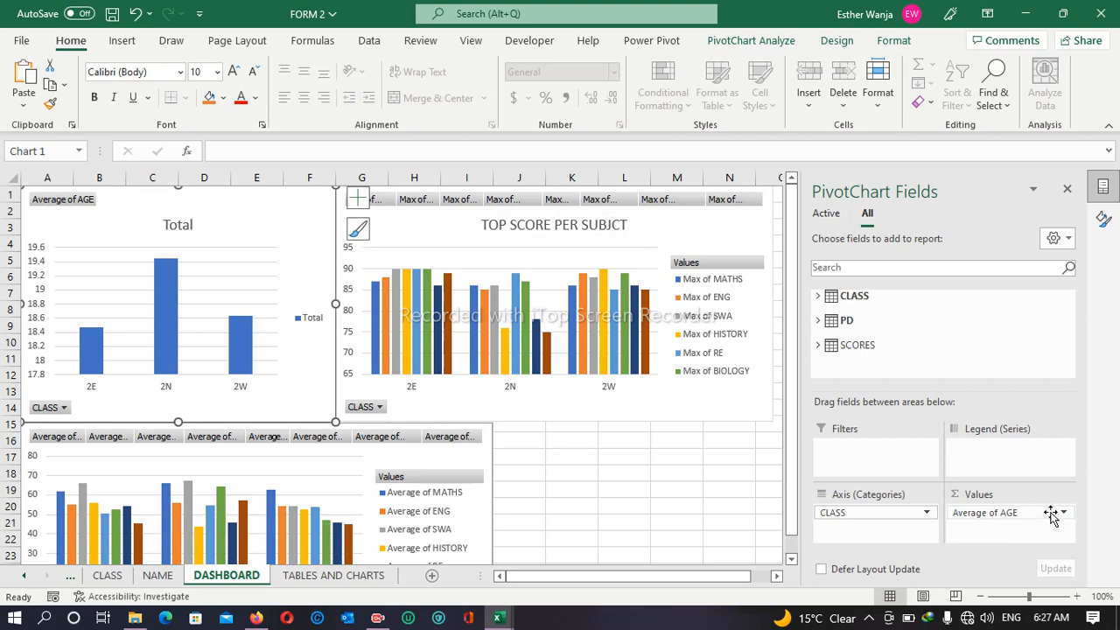
left_click(1050, 514)
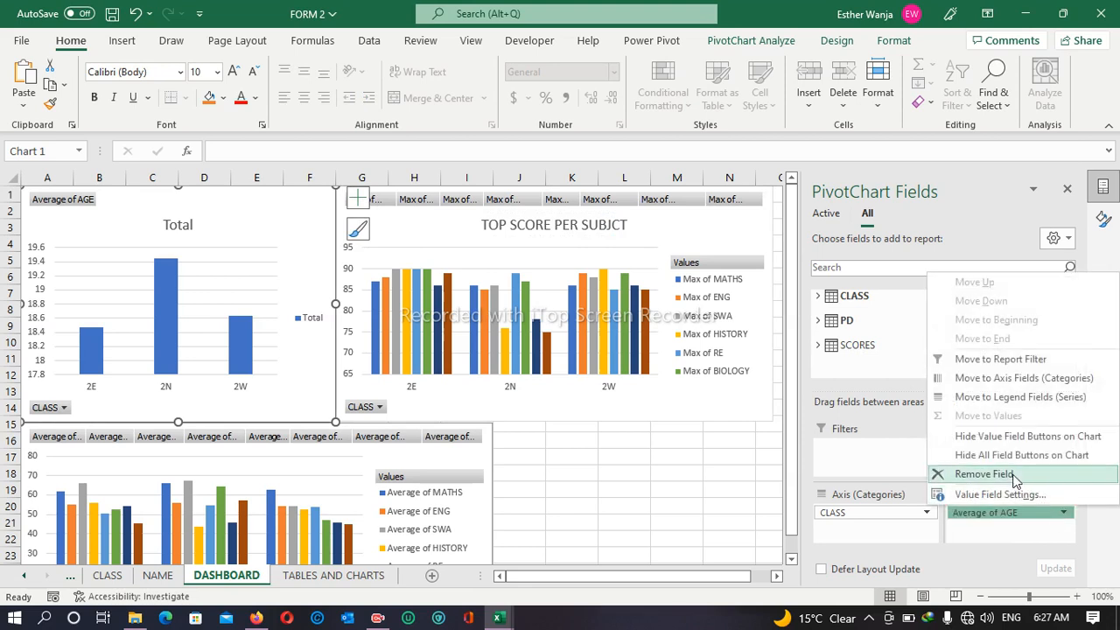
left_click(983, 474)
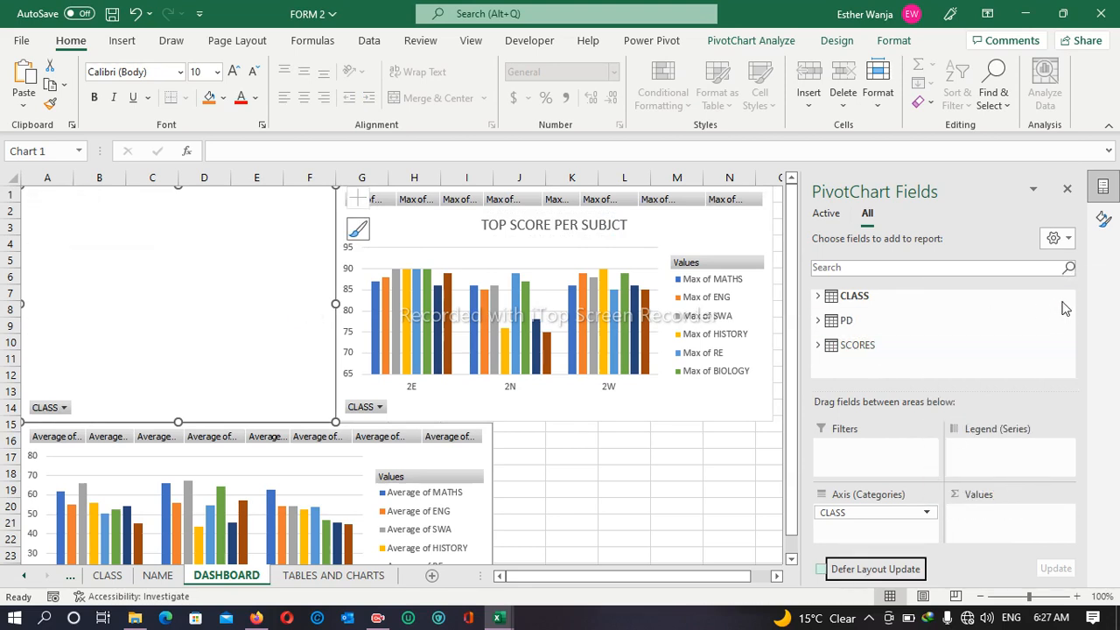
left_click(818, 321)
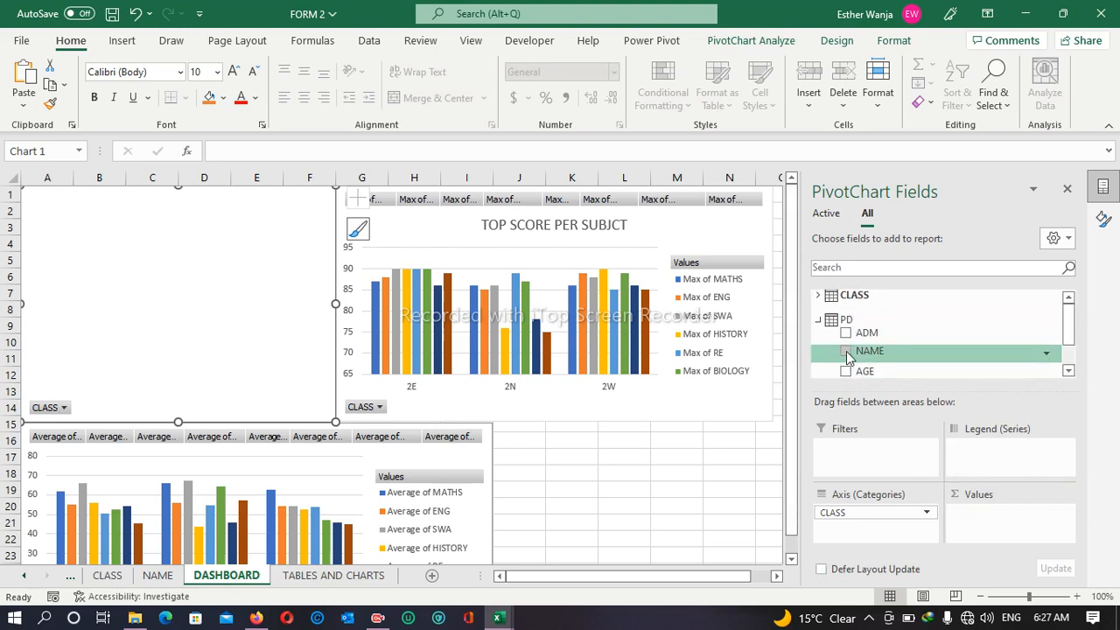
left_click(845, 351)
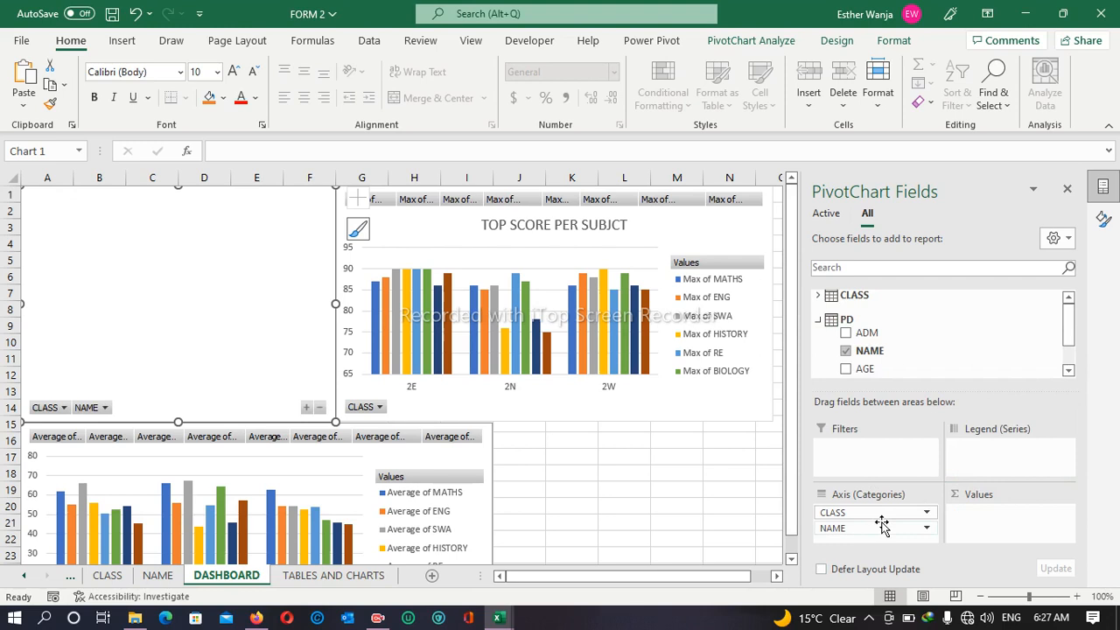
left_click_drag(886, 530, 967, 507)
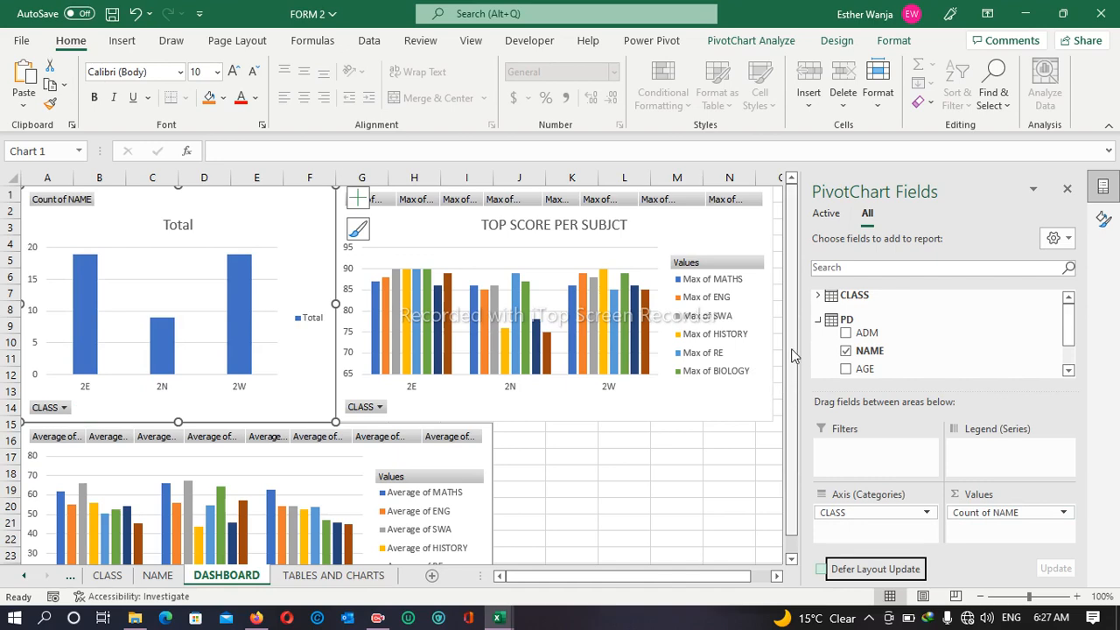
- Rearrange the overlapping charts on TABLES AND CHARTS, moving the AVERAGE chart up below the Max of subjects chart
left_click_drag(792, 355, 790, 468)
left_click_drag(790, 579, 790, 580)
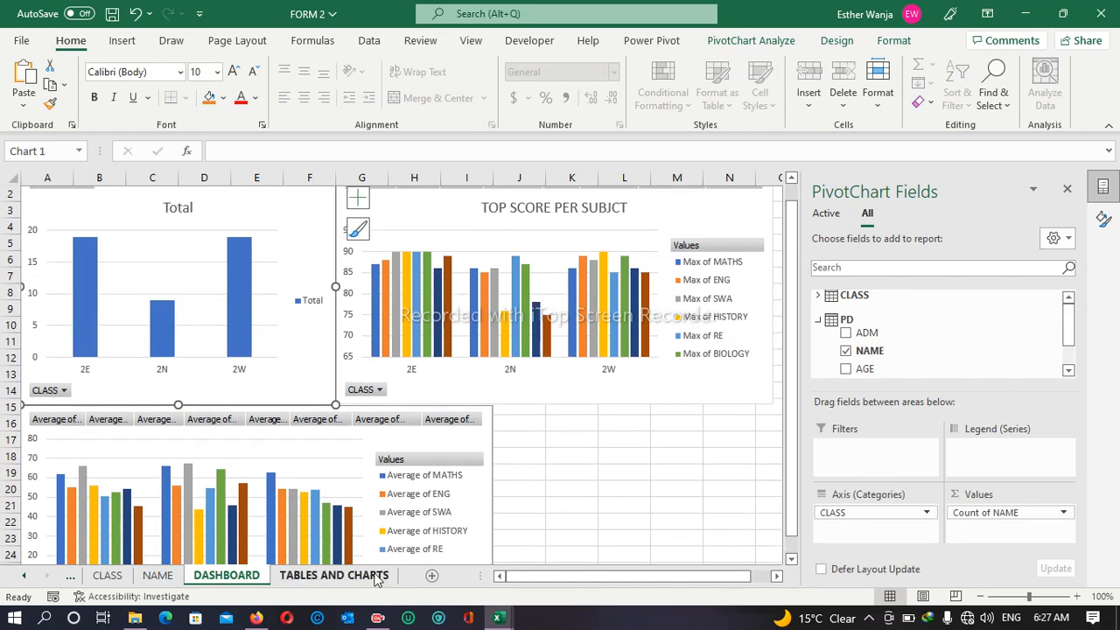
left_click(326, 576)
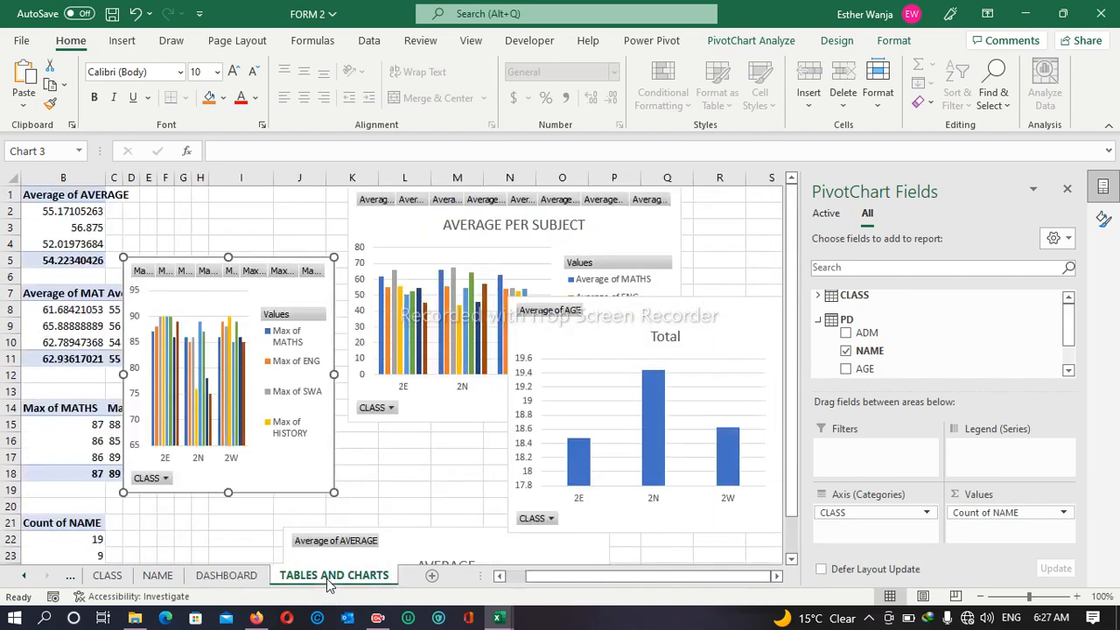
left_click_drag(634, 242, 659, 266)
left_click_drag(295, 295, 307, 243)
left_click_drag(455, 550, 296, 477)
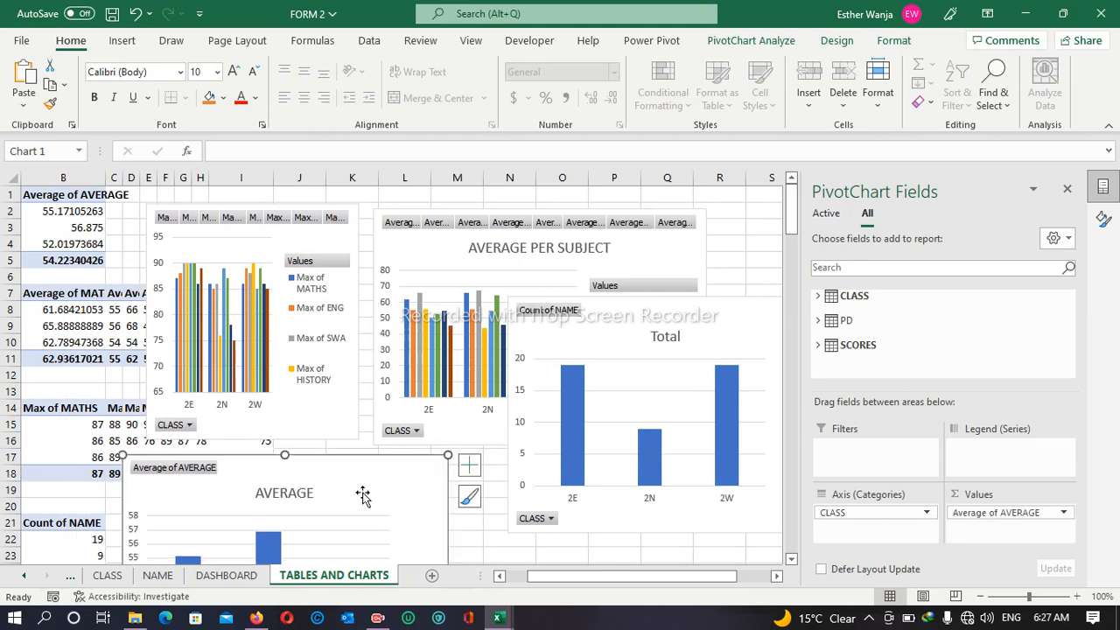
- Copy the AVERAGE PivotChart from TABLES AND CHARTS and return to the DASHBOARD sheet
right_click(370, 495)
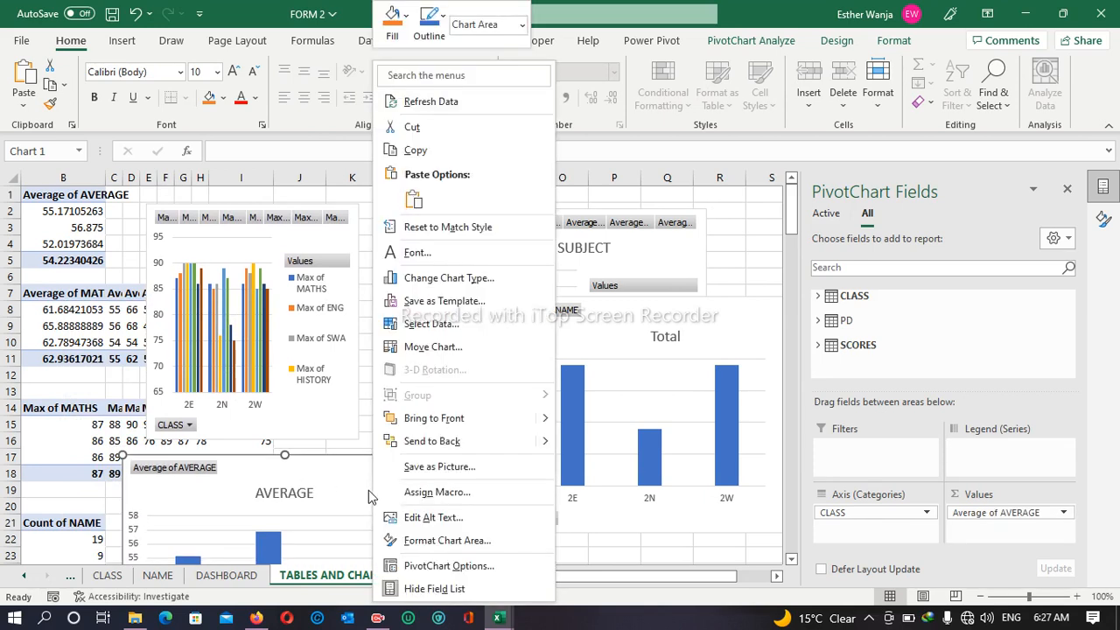
left_click(415, 150)
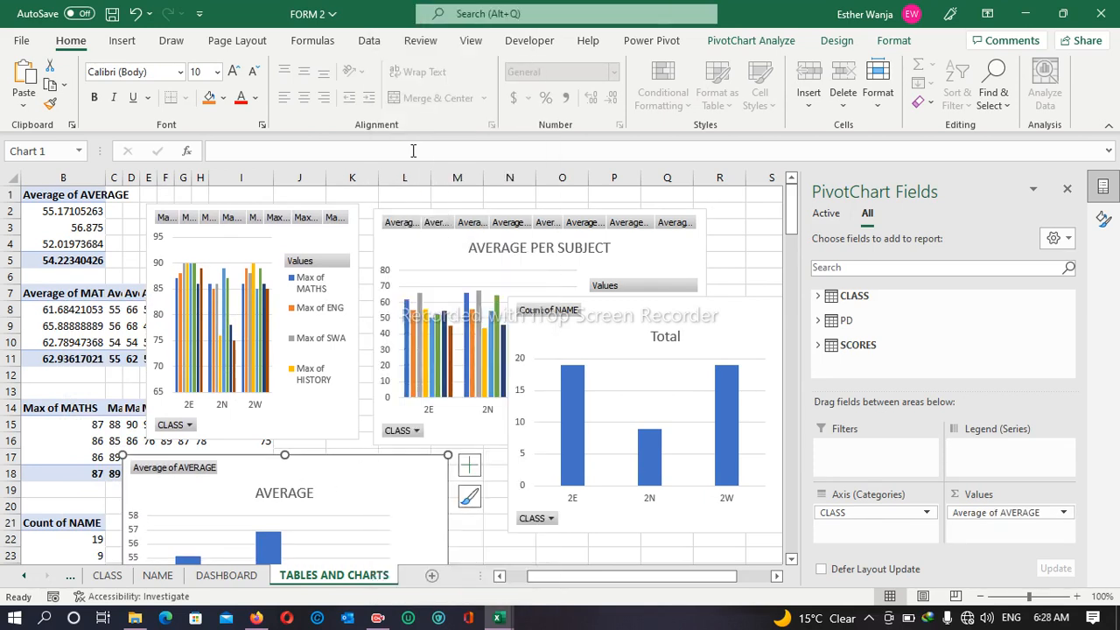
left_click(221, 576)
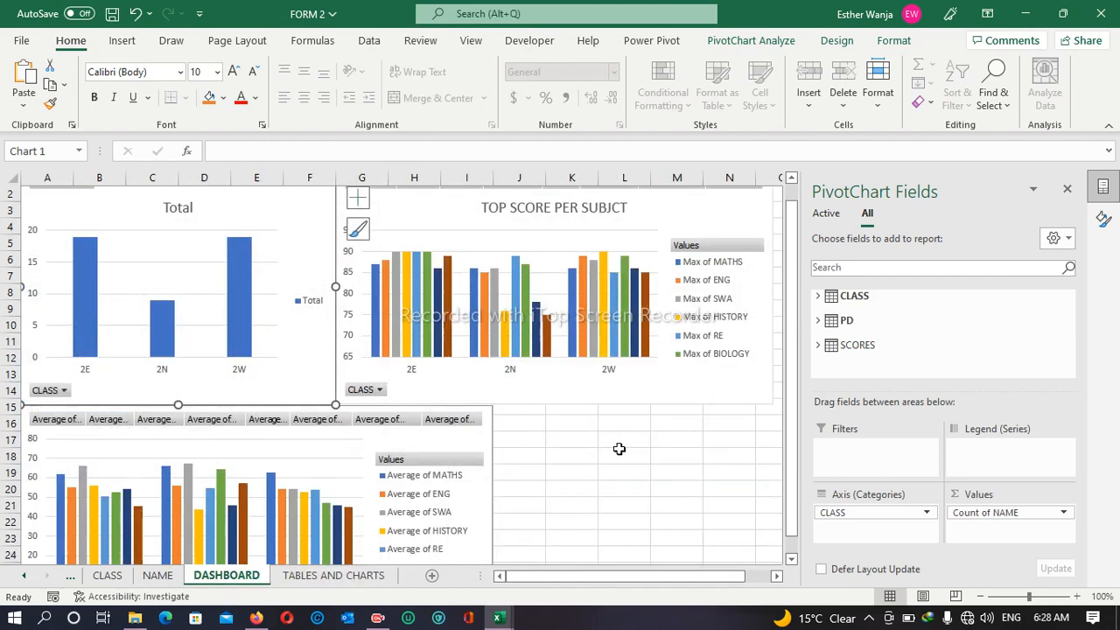
- Add a chart title to the average-per-subject chart on DASHBOARD and set it to MEAN SCORE PER SUBJECT
left_click(437, 440)
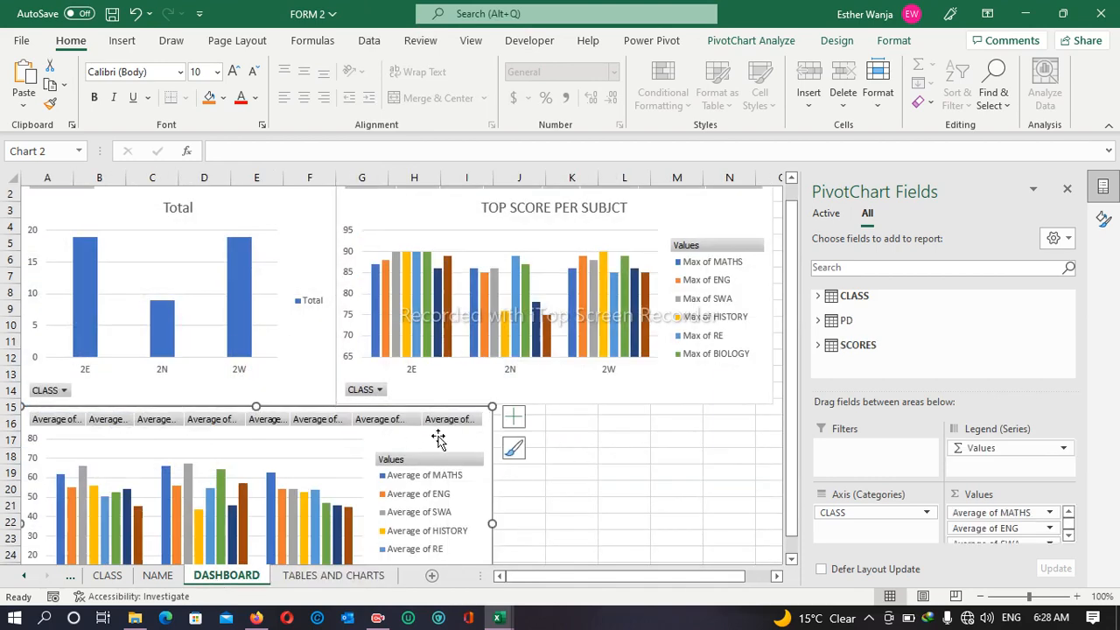
left_click(513, 419)
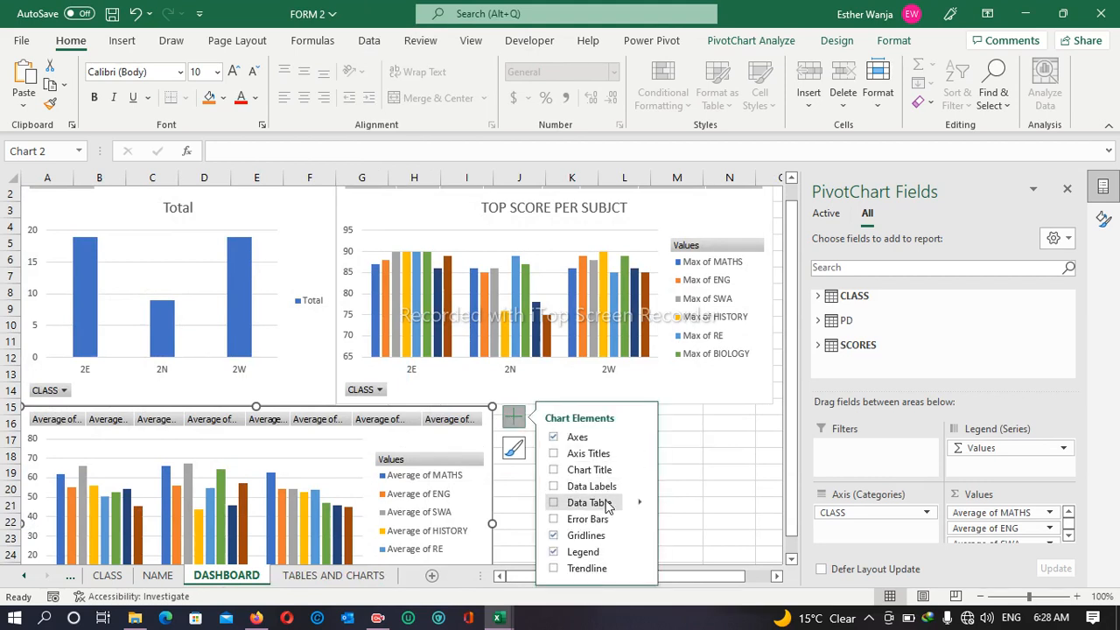
left_click(590, 471)
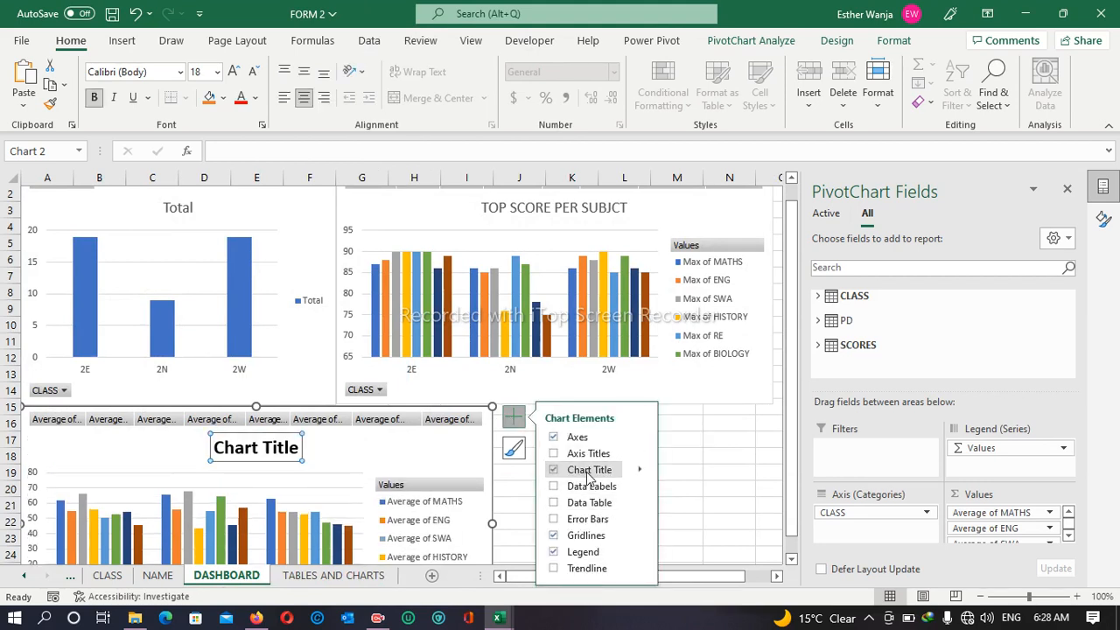
left_click(249, 439)
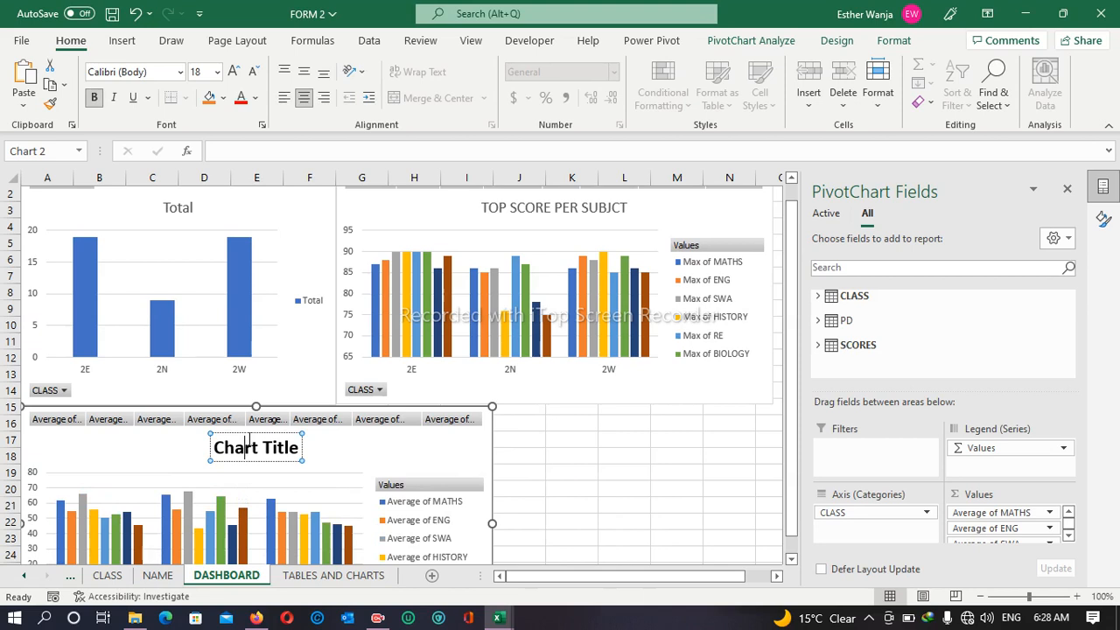
triple_click(249, 443)
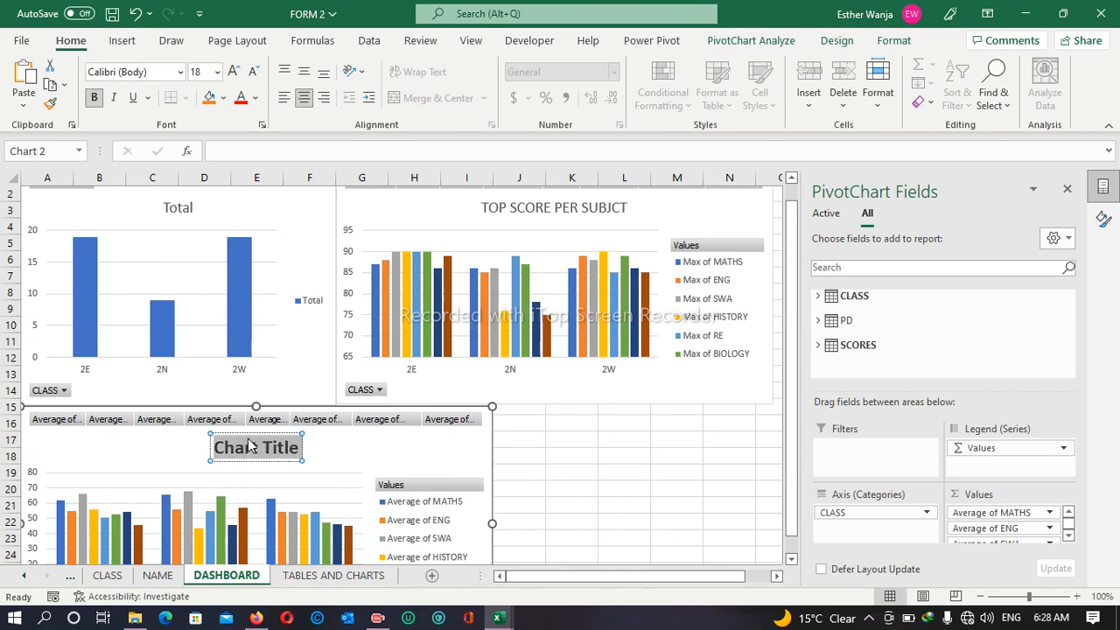
type("M")
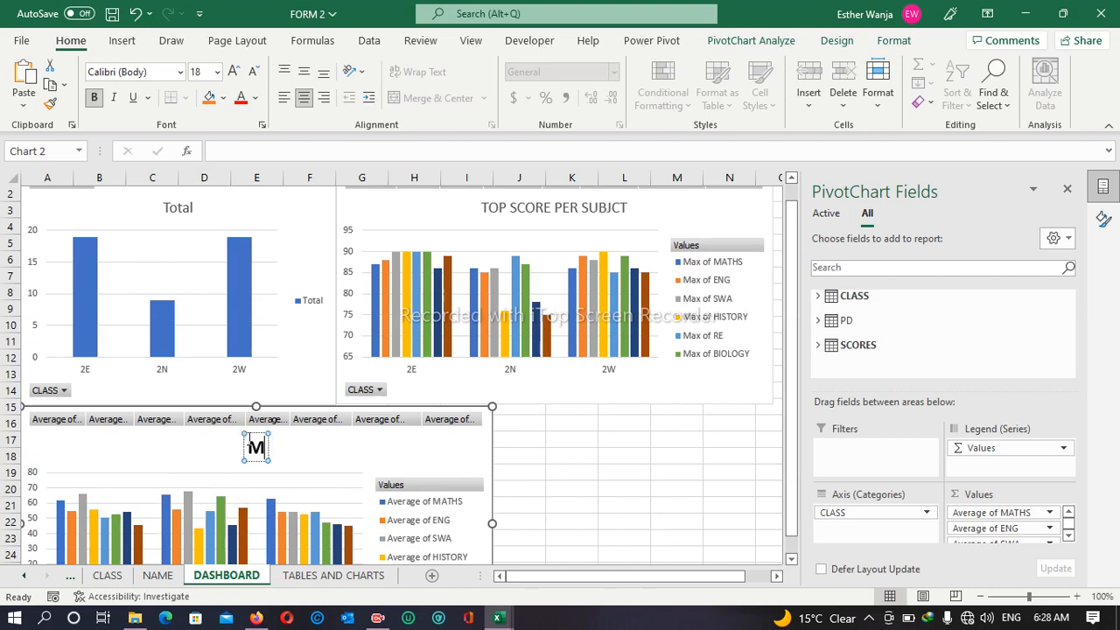
type("EAN")
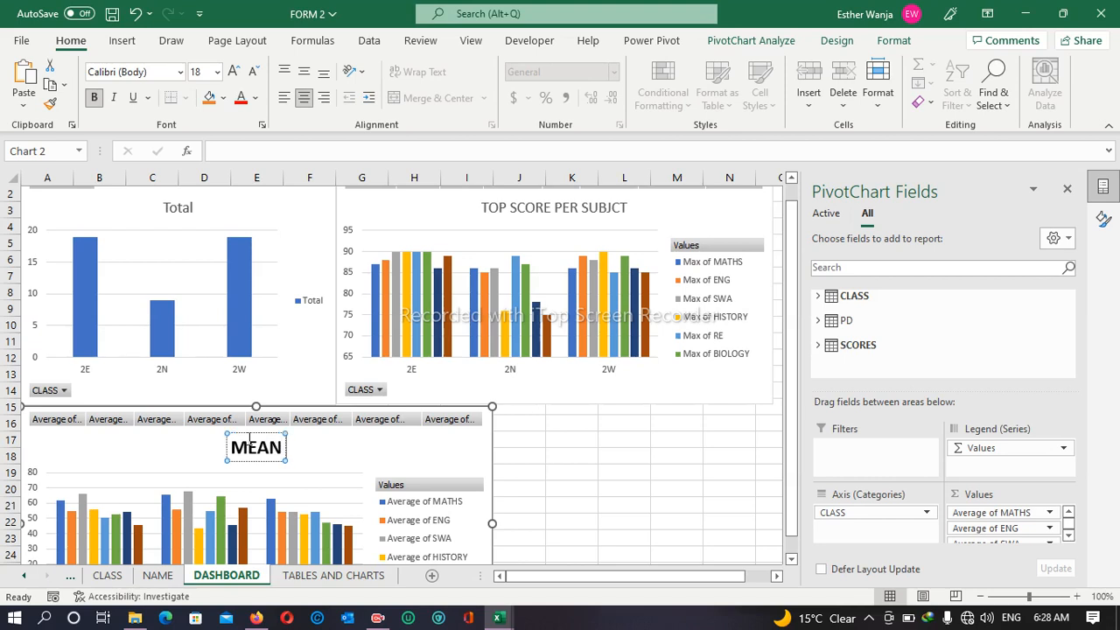
type(" SCOR")
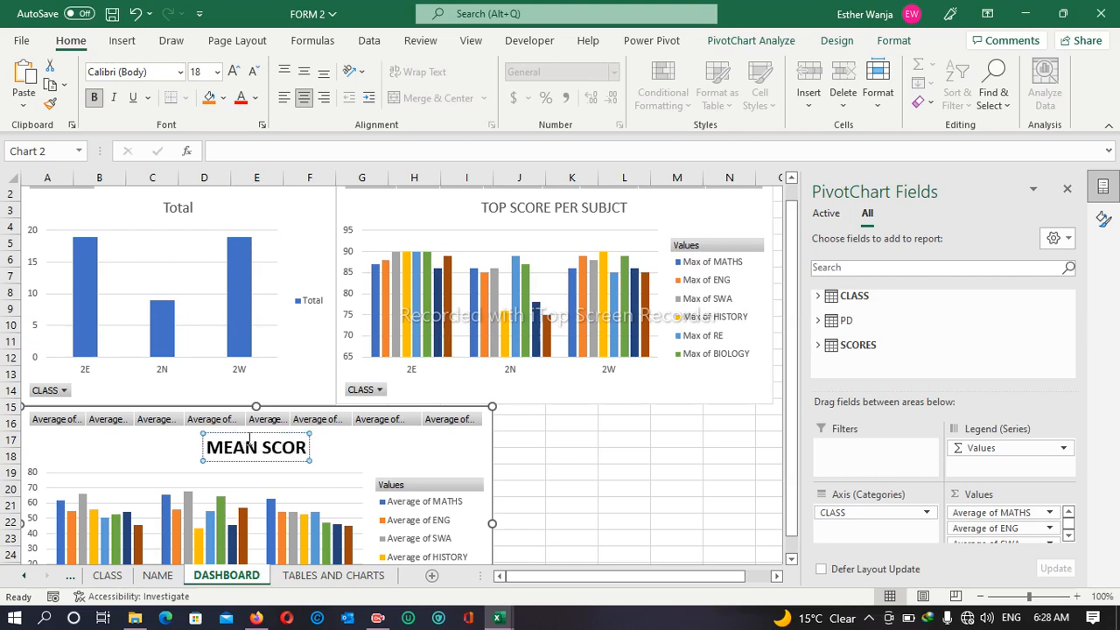
type("E PER")
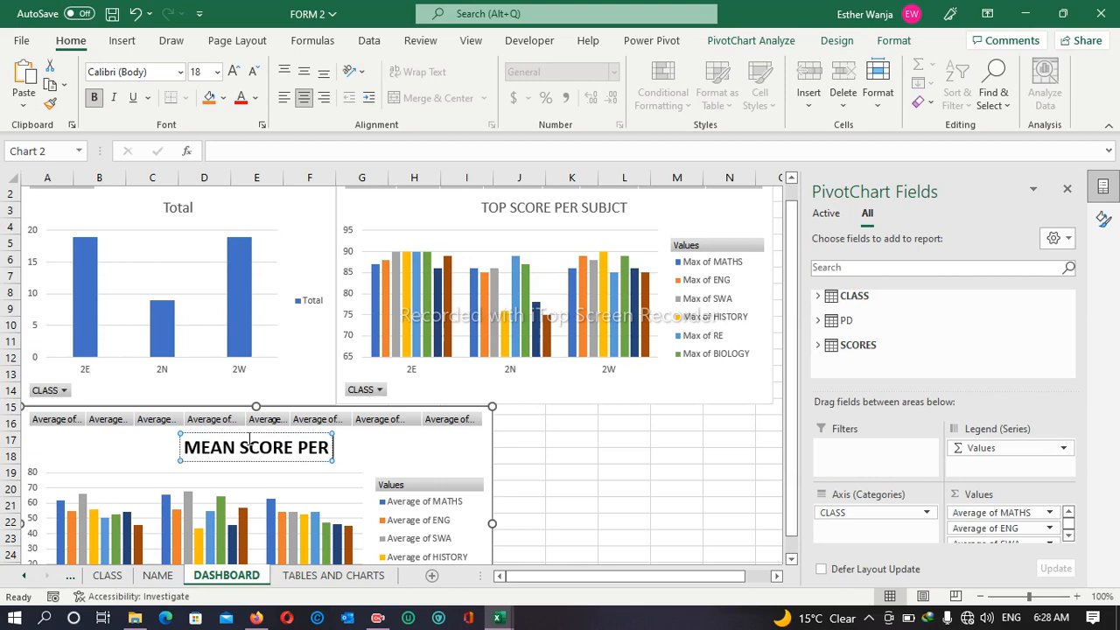
type(" SUBJECT")
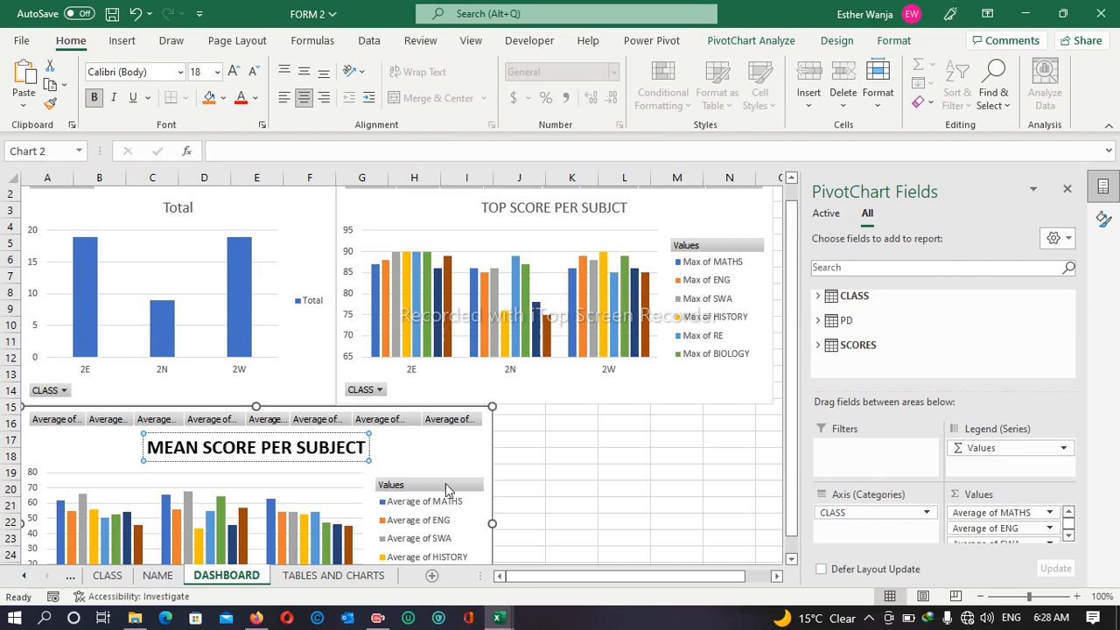
- Move the MEAN SCORE PER SUBJECT chart directly below the TOP SCORE PER SUBJCT chart and narrow it to the same width
left_click(429, 457)
left_click_drag(444, 454, 702, 450)
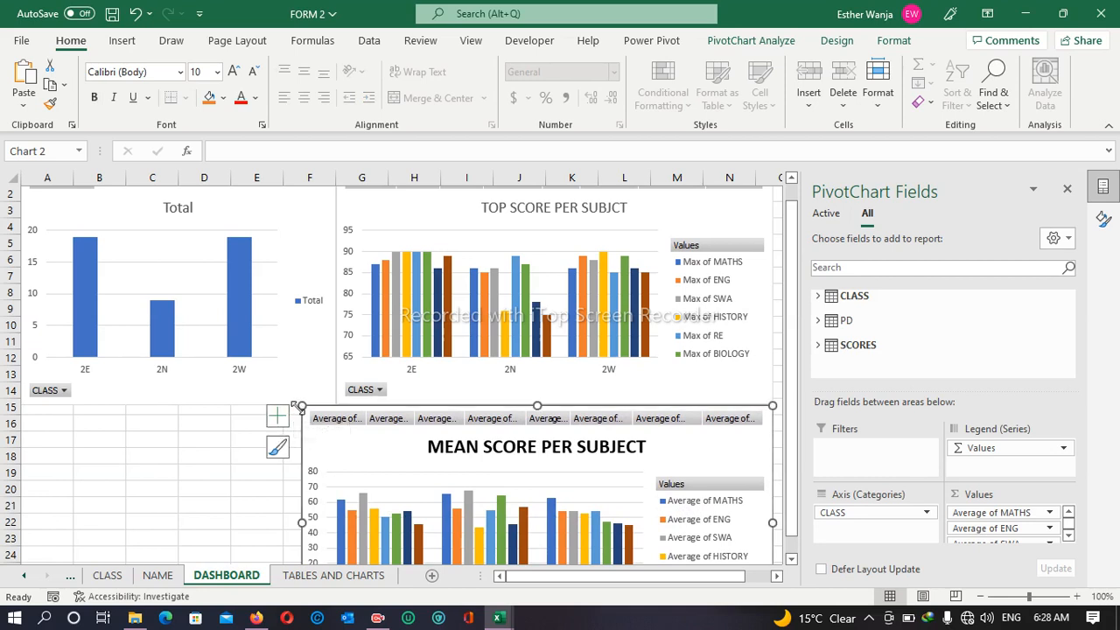
left_click_drag(301, 405, 333, 410)
left_click_drag(412, 455, 413, 449)
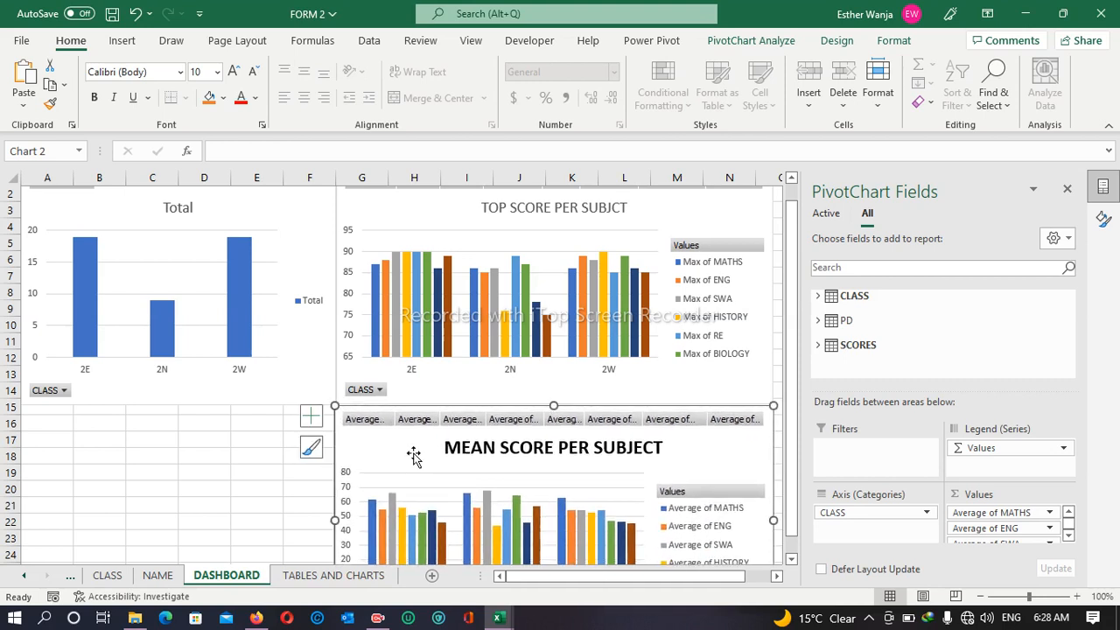
- Copy the AVERAGE PivotChart from TABLES AND CHARTS again and paste it at cell A16 of DASHBOARD
left_click(322, 575)
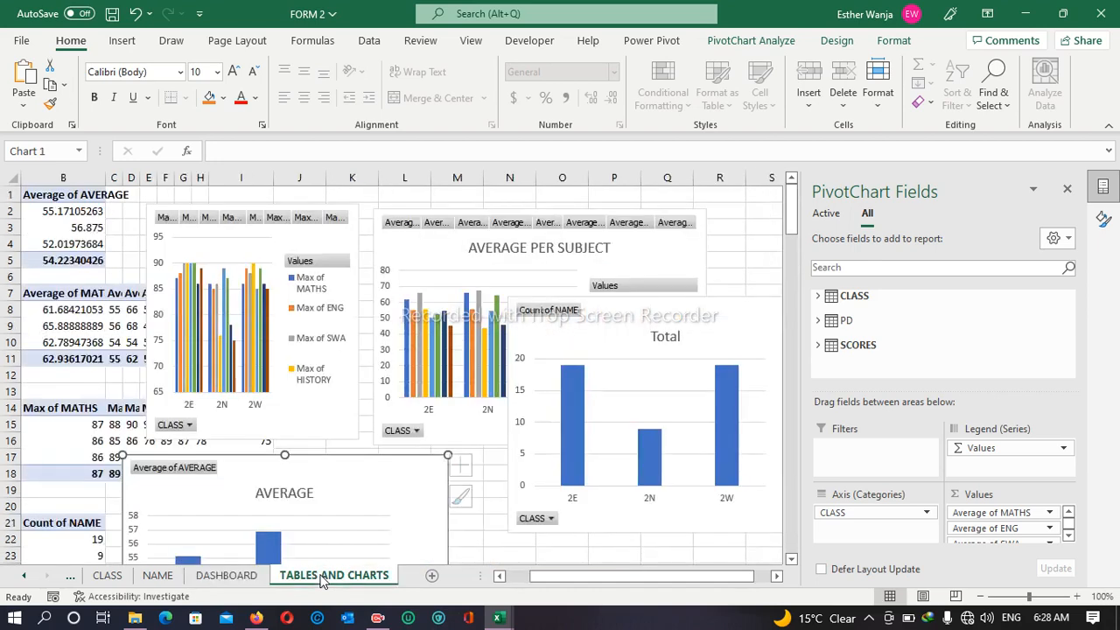
right_click(406, 480)
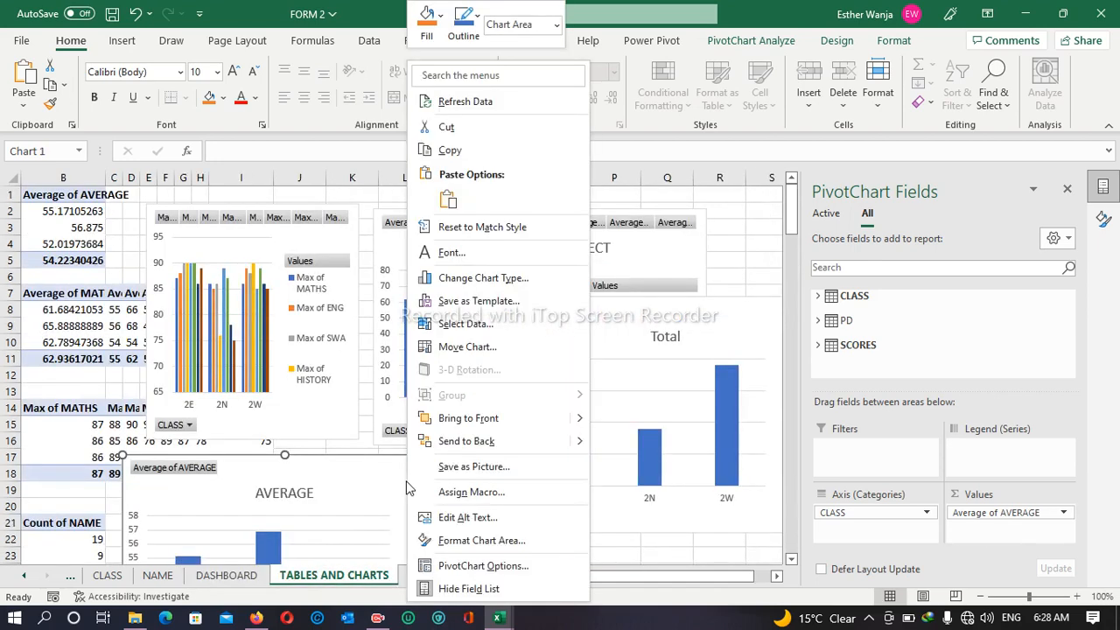
left_click(435, 153)
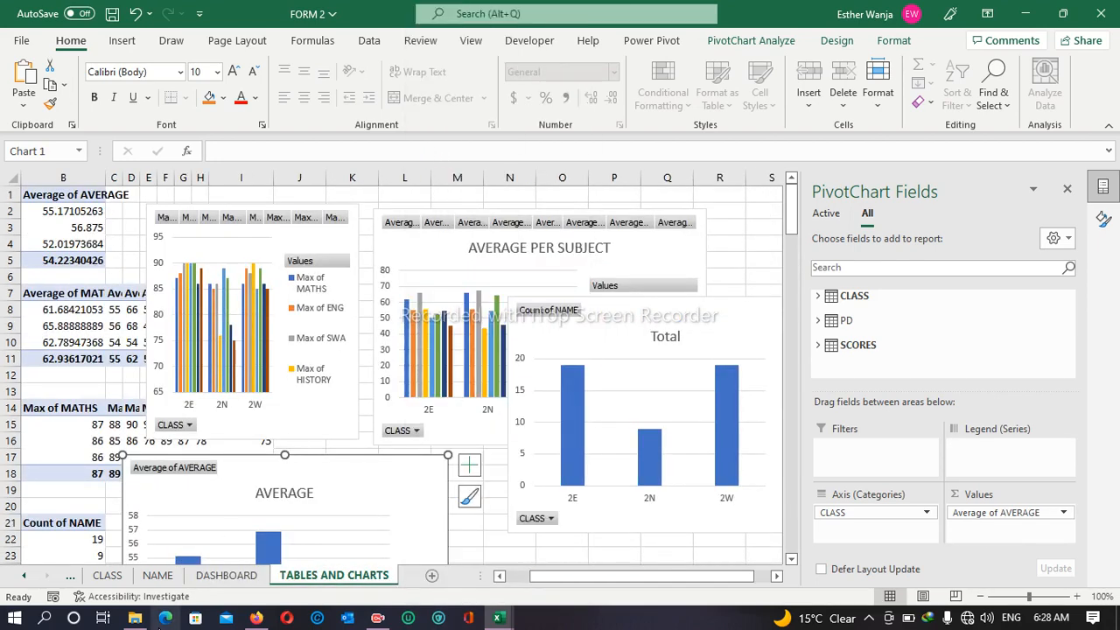
left_click(227, 575)
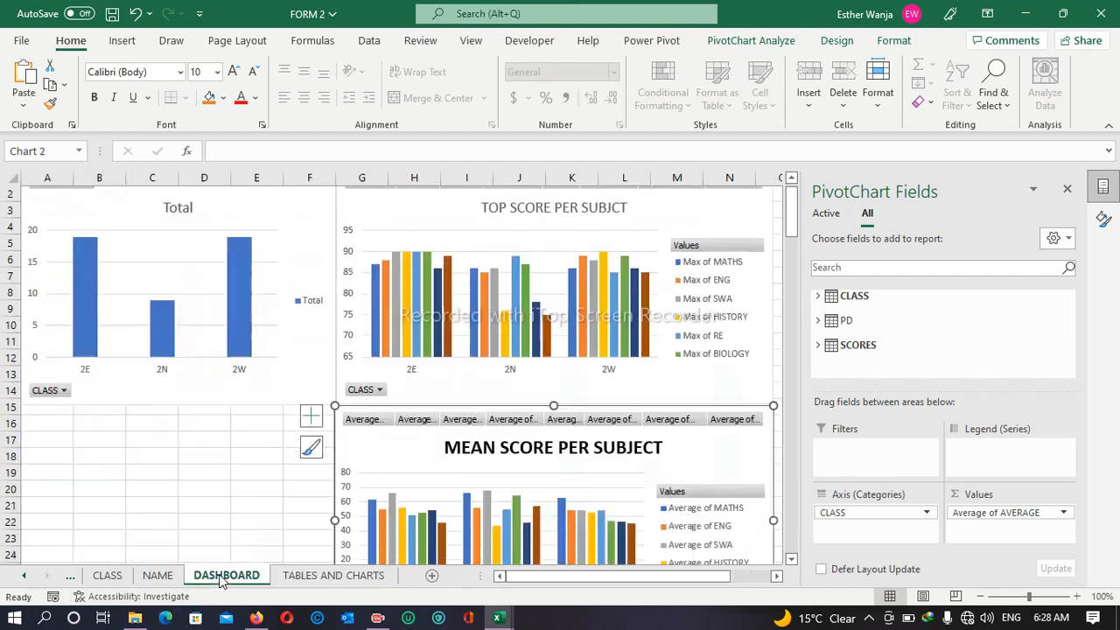
left_click(40, 425)
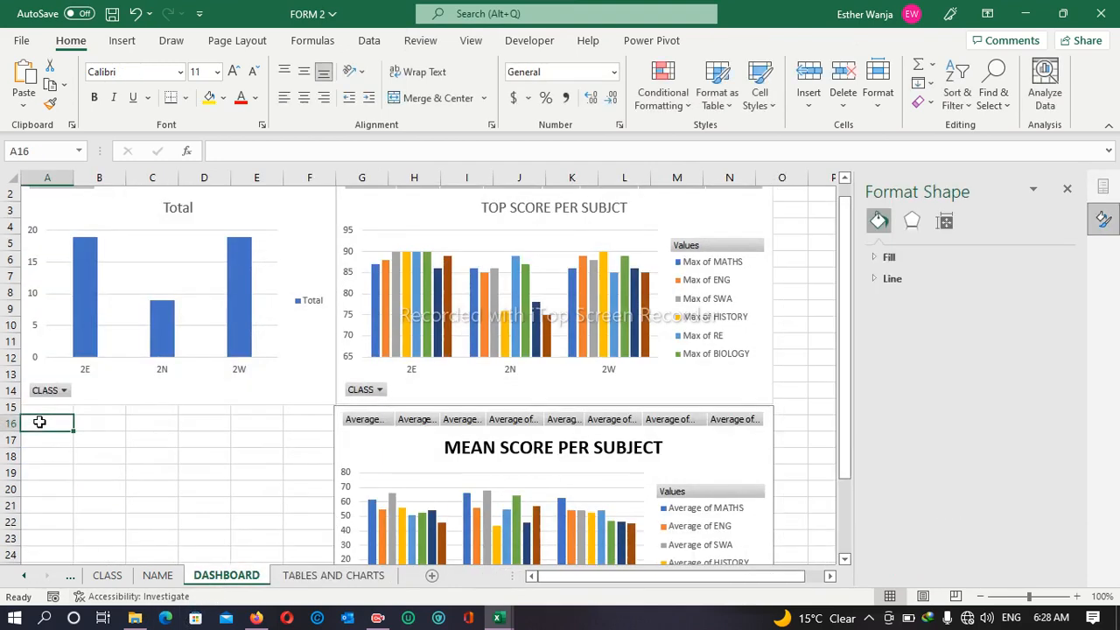
key("ctrl+v")
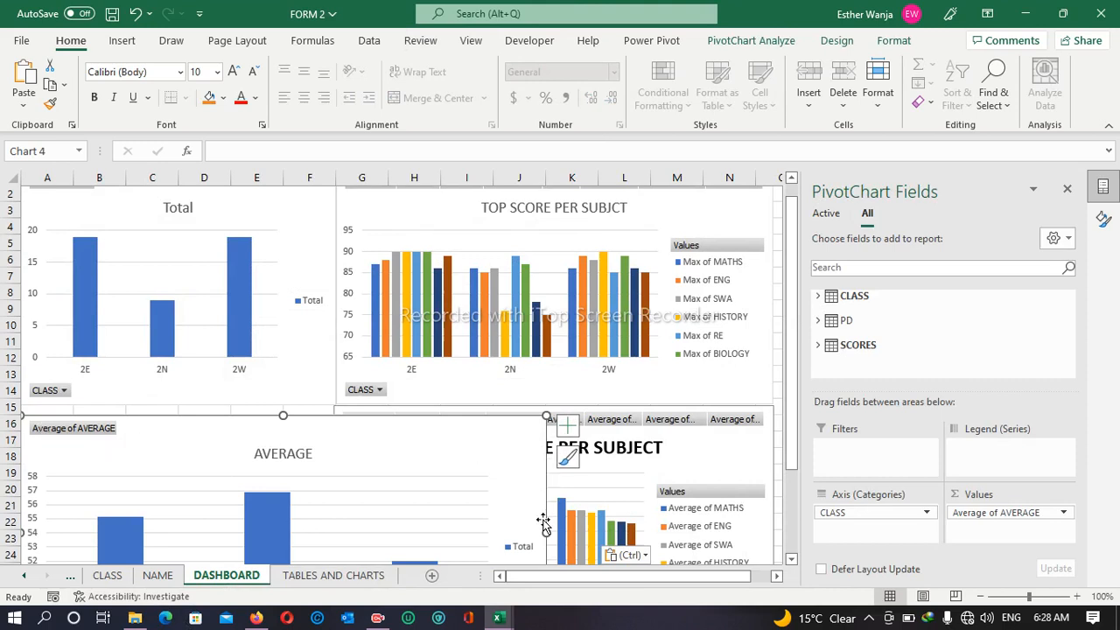
- Resize the pasted AVERAGE chart to span columns A to F below the Count of NAME chart, from row 15 to row 29
left_click_drag(546, 411, 336, 408)
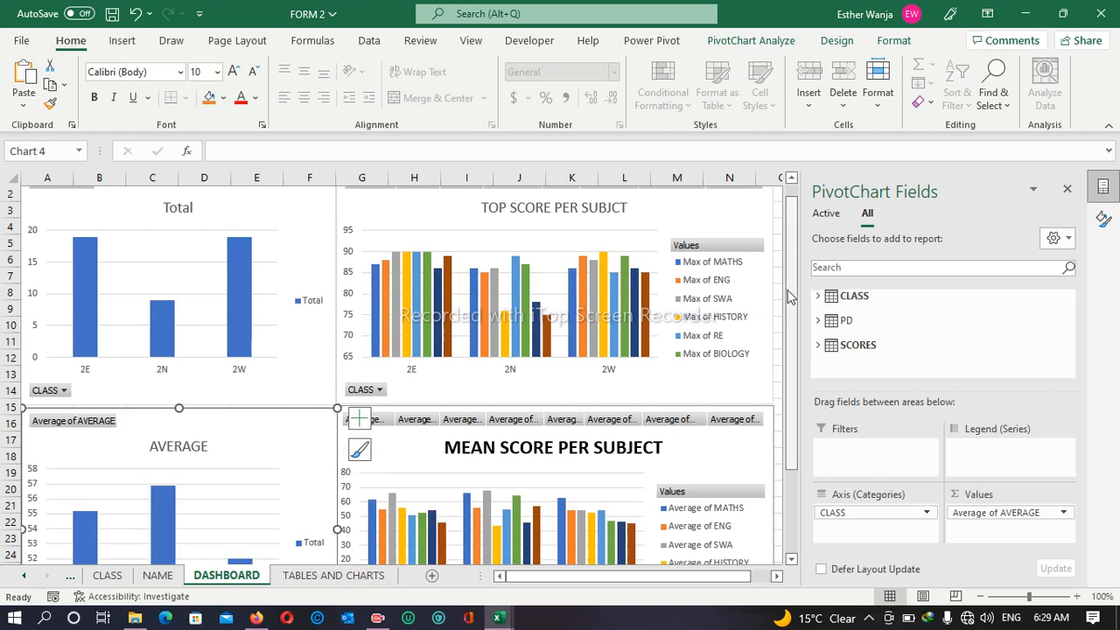
left_click_drag(796, 302, 800, 430)
left_click_drag(230, 307, 228, 303)
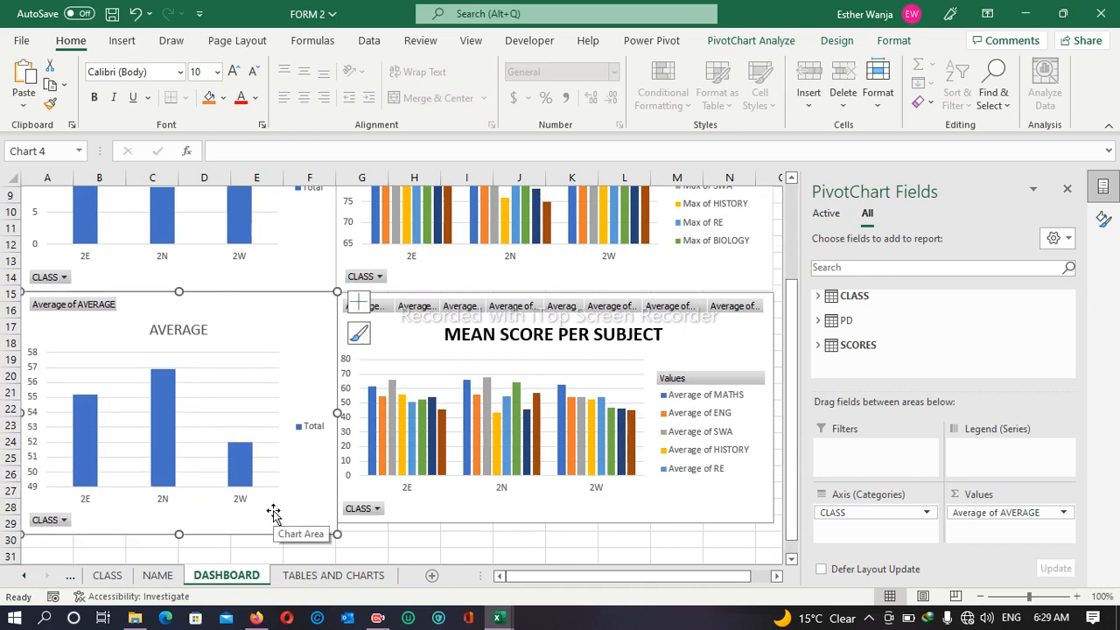
left_click_drag(335, 525, 335, 531)
- Try to resize the MEAN SCORE PER SUBJECT chart from its lower corner, and undo the resize
left_click(540, 516)
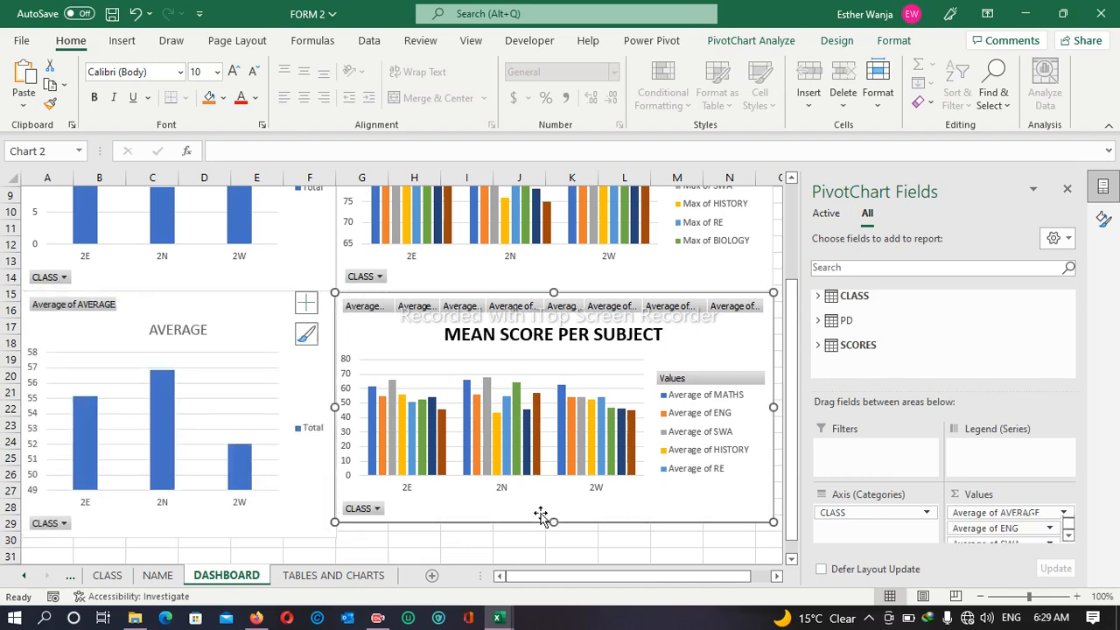
left_click_drag(774, 523, 774, 523)
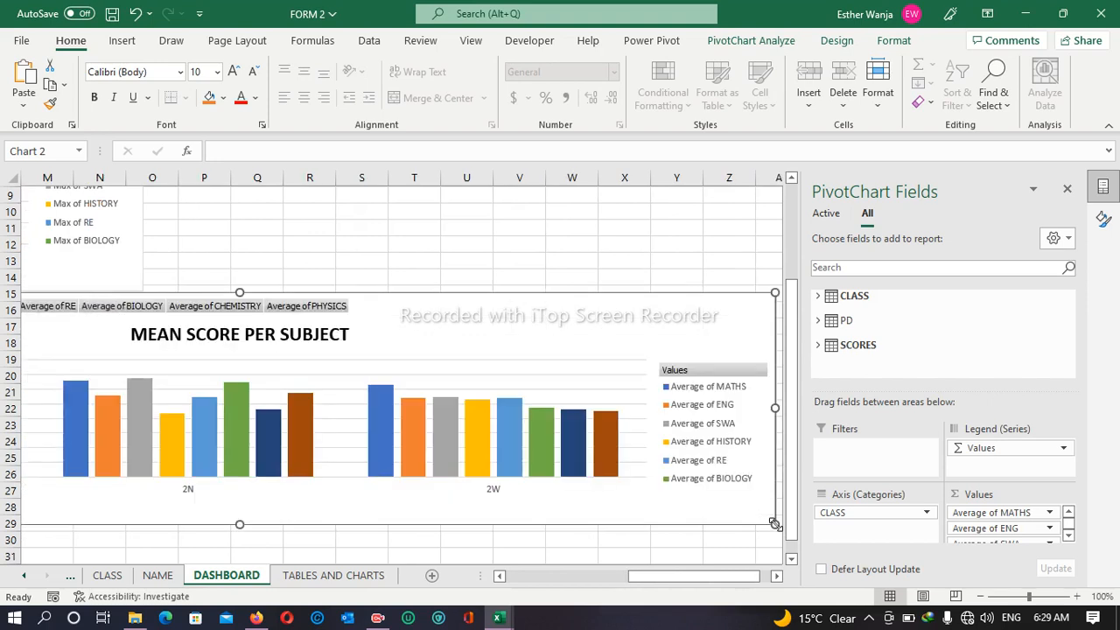
key("ctrl+z")
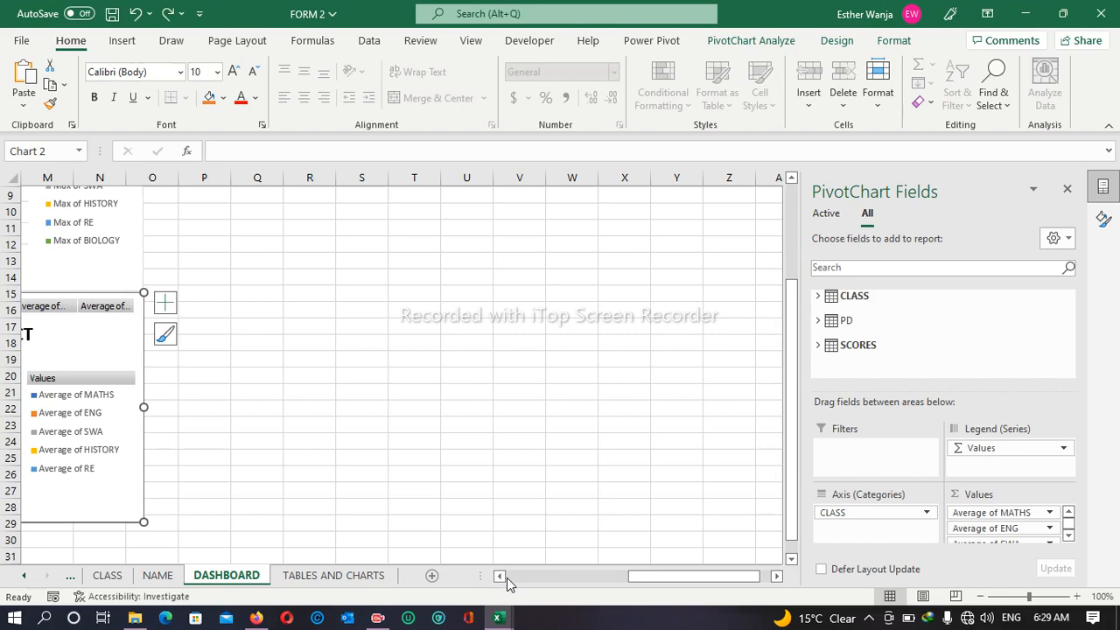
- Stretch the lower edge of the MEAN SCORE PER SUBJECT chart down to row 29, level with the AVERAGE chart
left_click_drag(499, 577, 499, 576)
left_click_drag(502, 521, 501, 536)
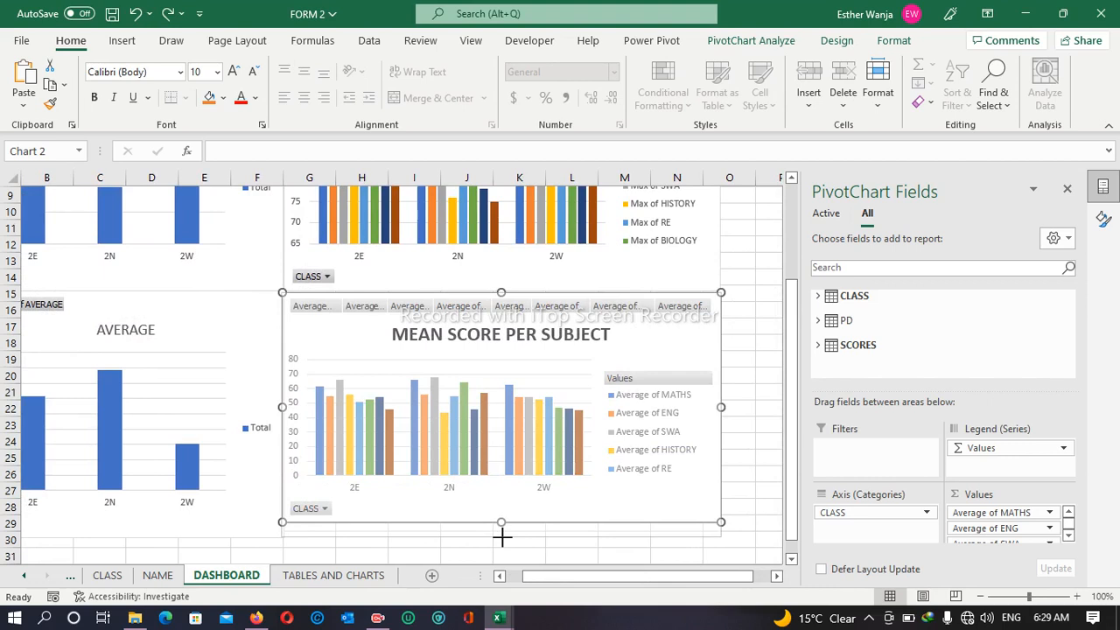
left_click_drag(792, 395, 803, 462)
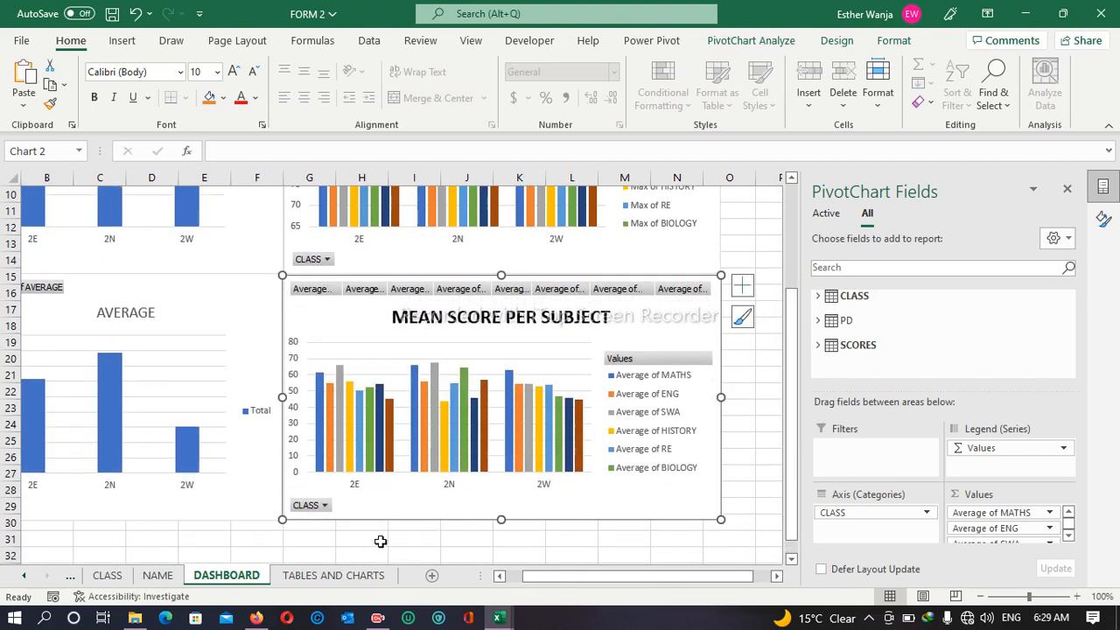
- Insert a blank PivotChart from the workbook's Data Model on the existing DASHBOARD sheet at cell B31
left_click(40, 533)
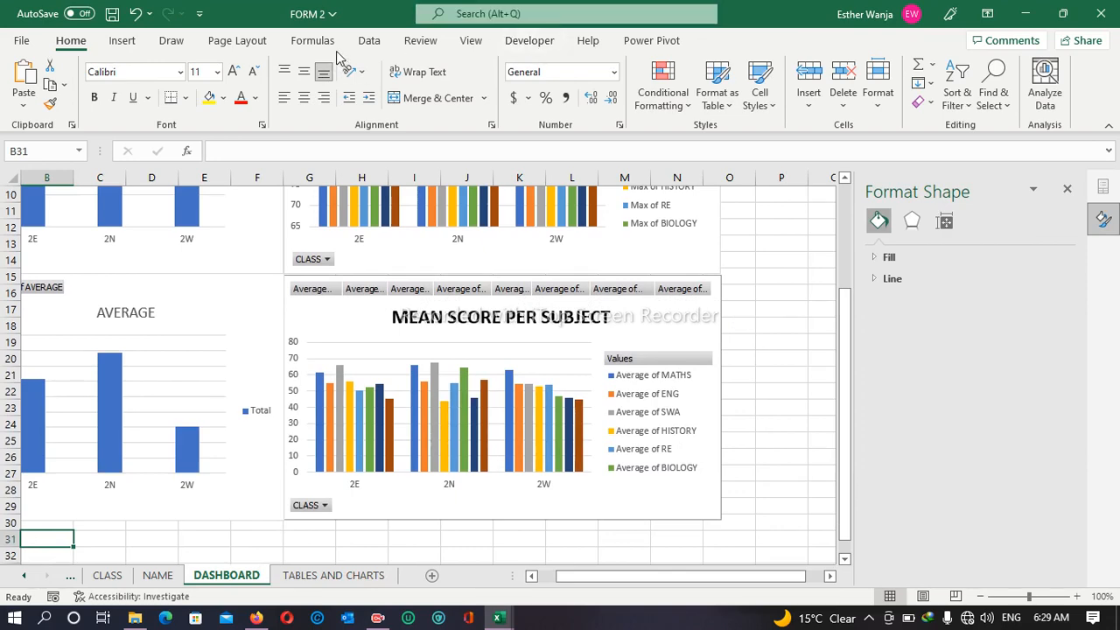
left_click(121, 40)
left_click(574, 103)
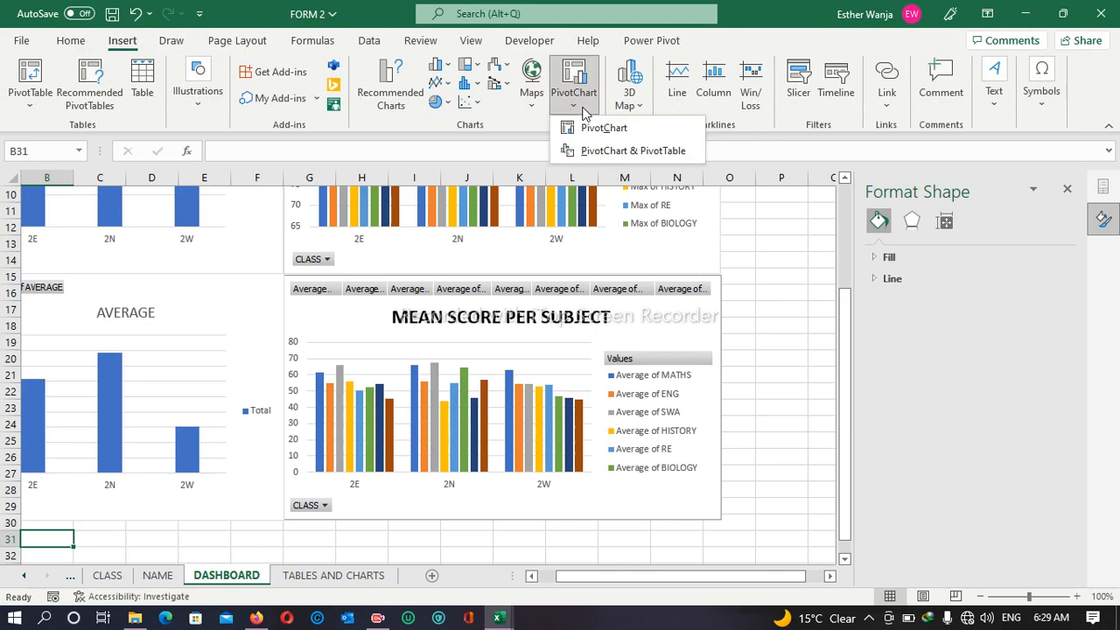
left_click(604, 128)
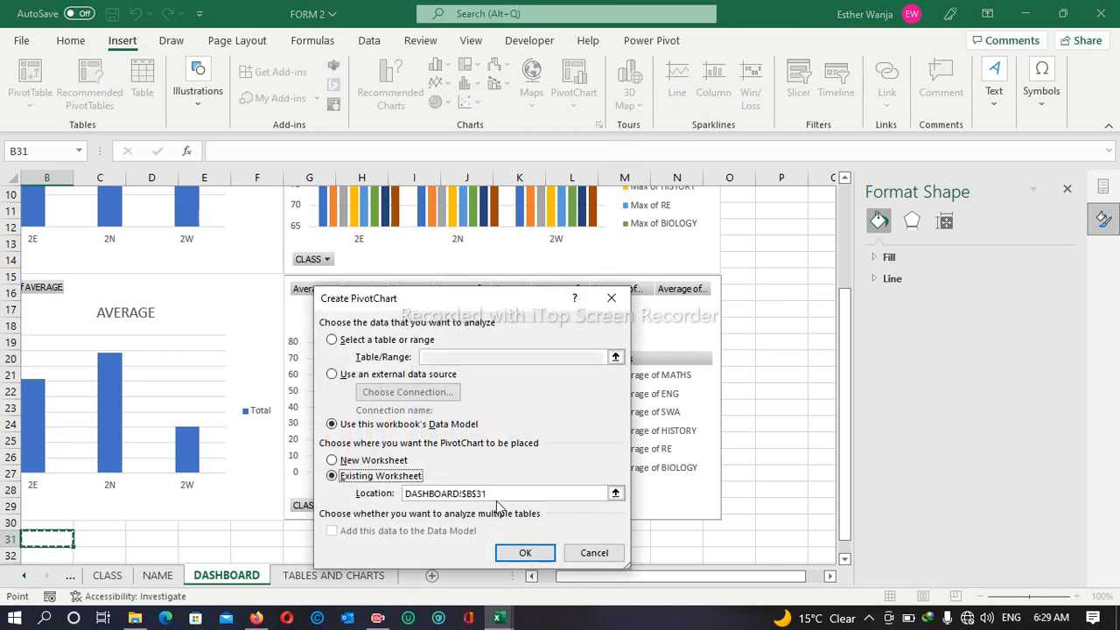
left_click(526, 552)
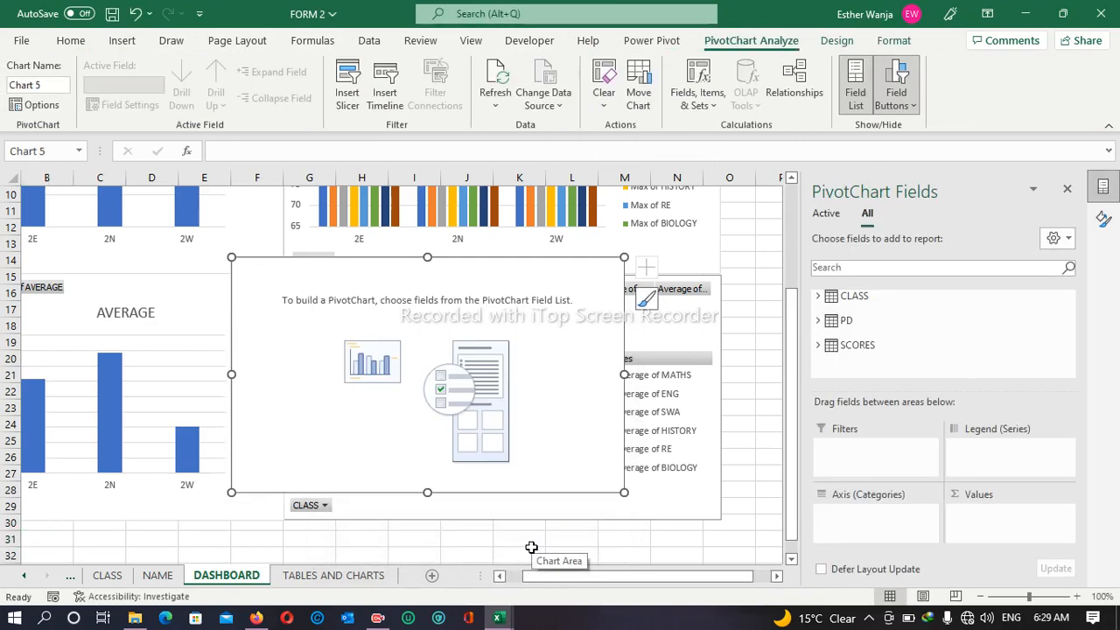
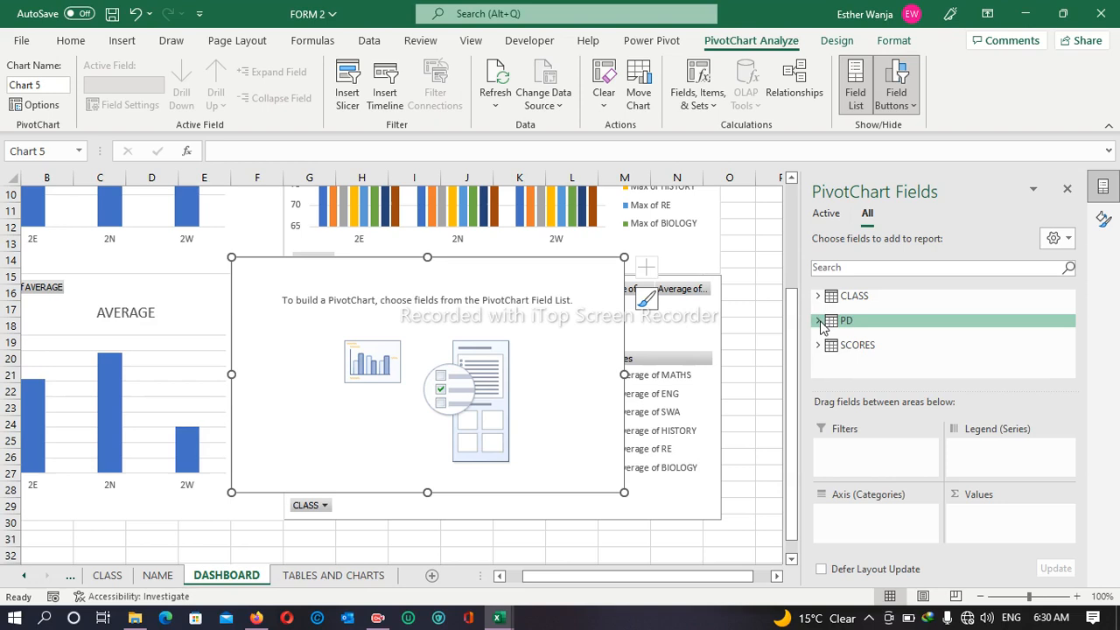
- Set up the new PivotChart with AGE from the PD table as axis categories and the count of NAME as values
left_click(819, 321)
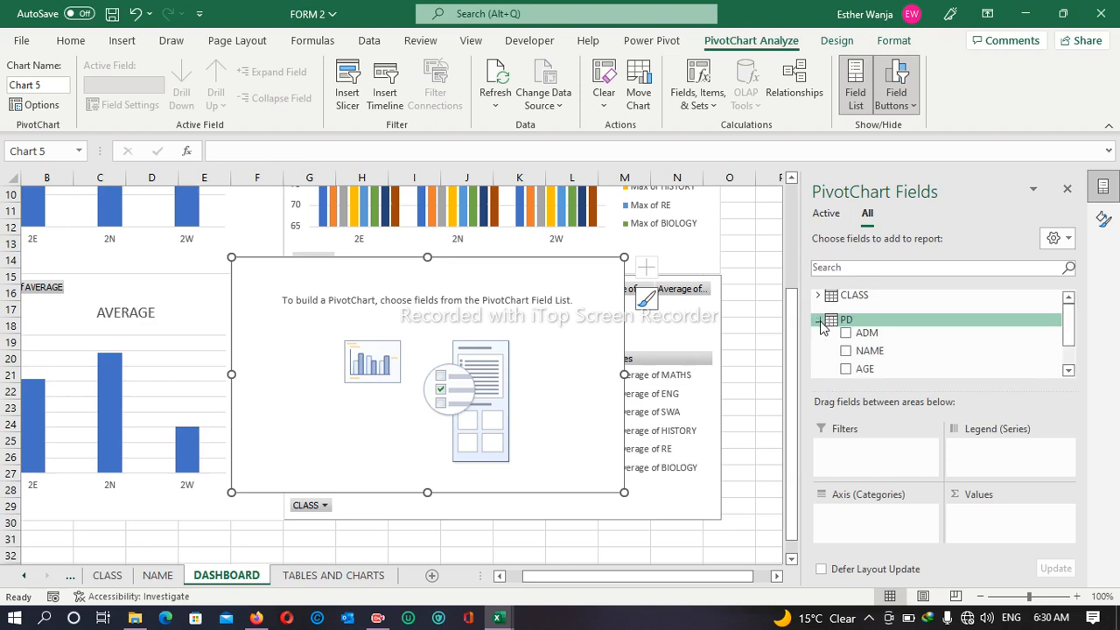
left_click(846, 368)
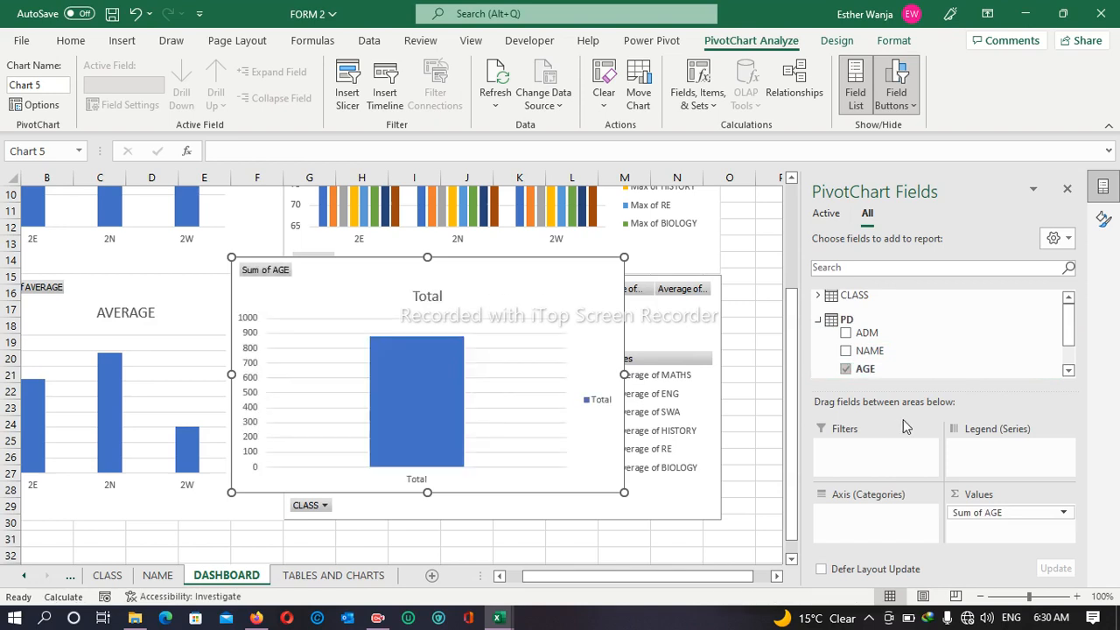
left_click_drag(1041, 520, 910, 514)
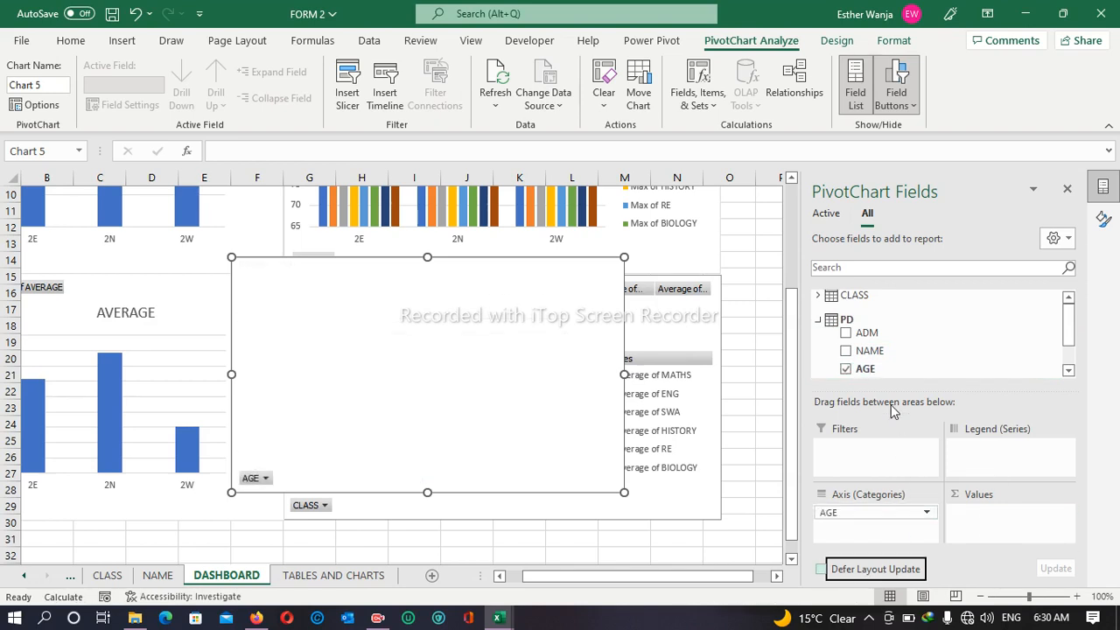
left_click(846, 353)
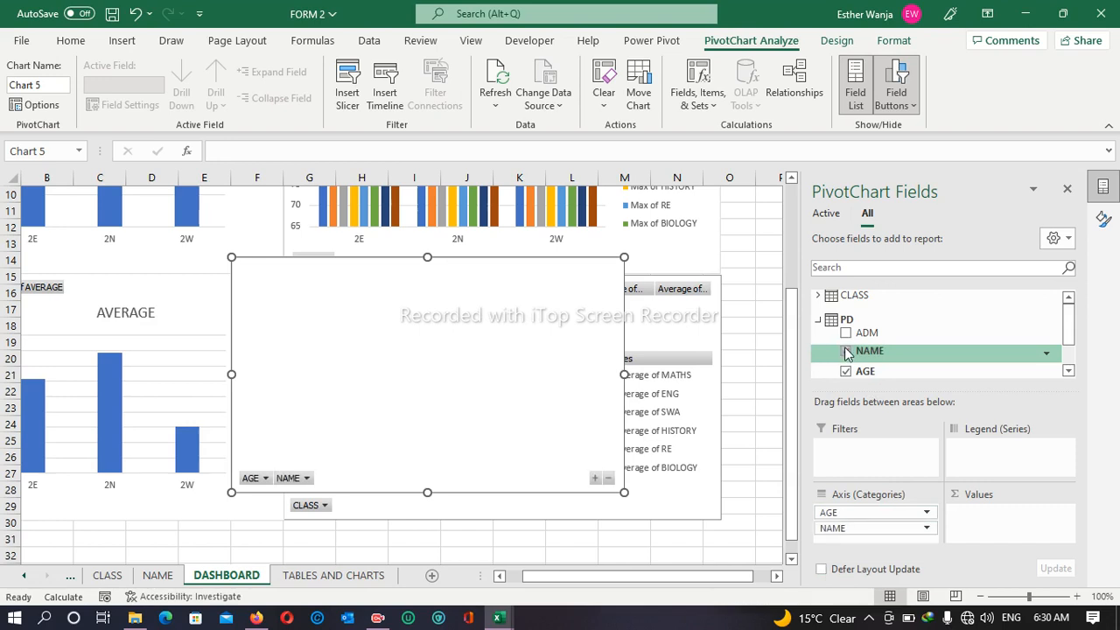
left_click_drag(866, 532, 993, 519)
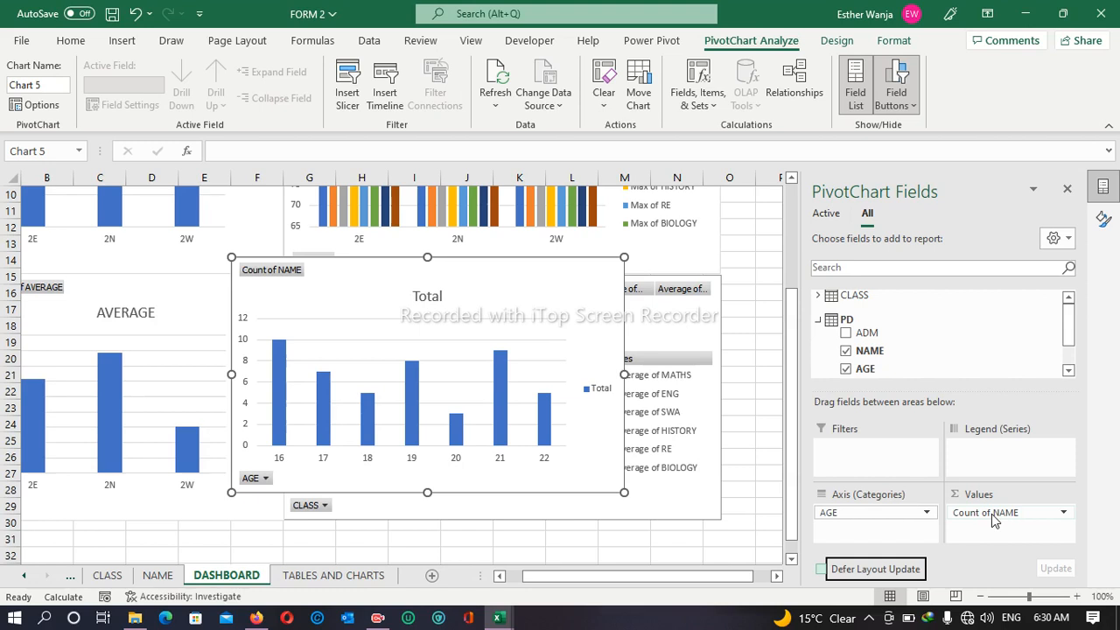
- Try adding the CLASS field to the new chart's axis categories, and remove it again
left_click(818, 295)
left_click(846, 330)
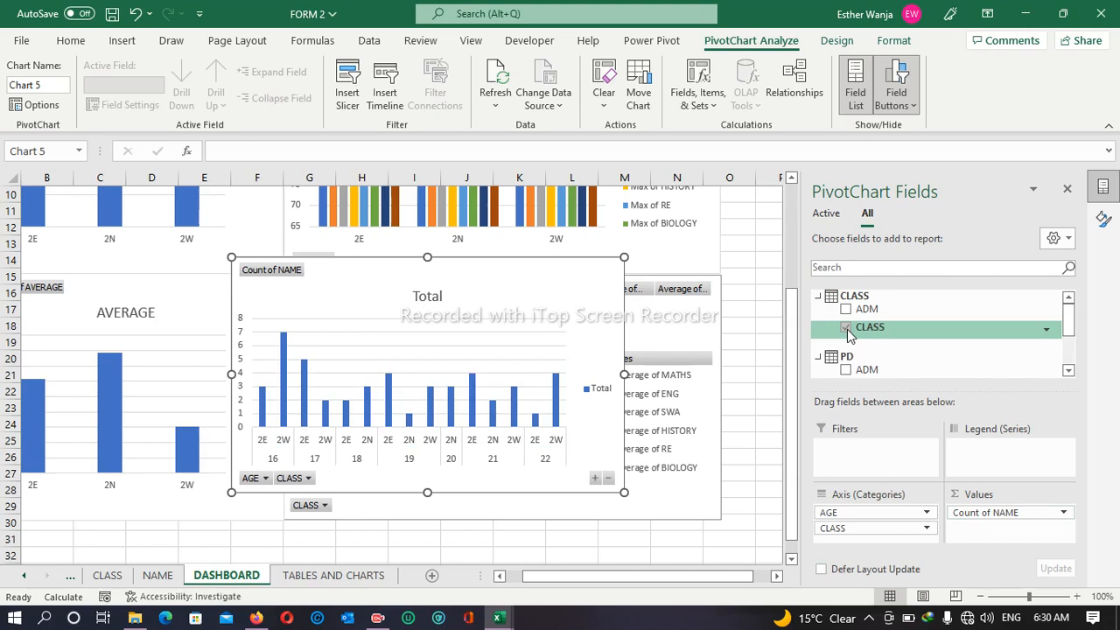
left_click(847, 331)
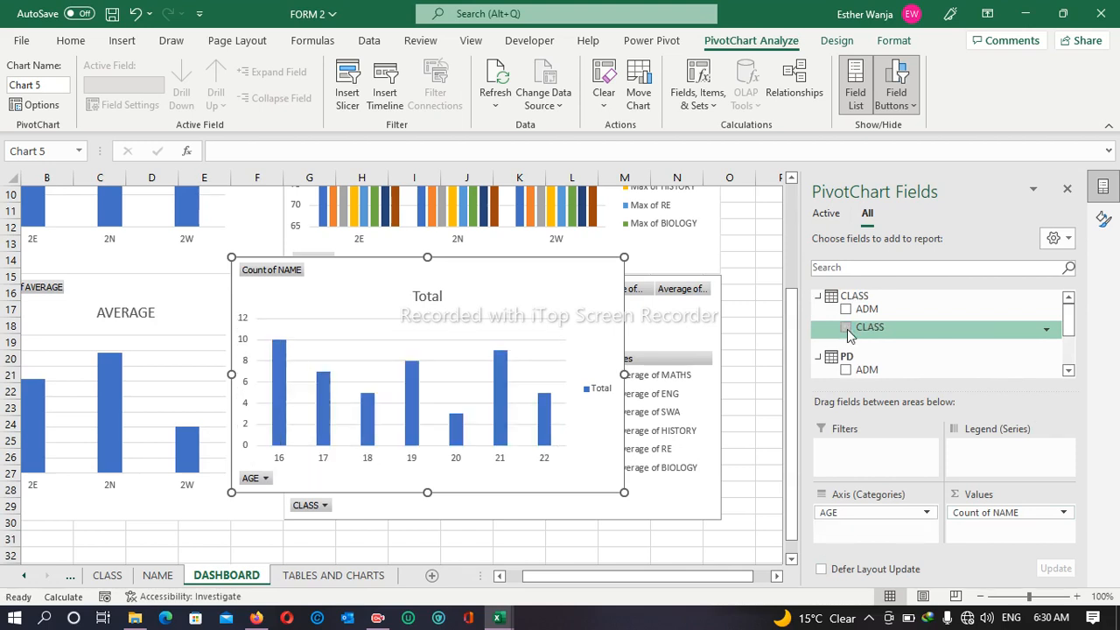
- Replace the new PivotChart's title with AGE DISTRIBUTION
left_click(426, 300)
left_click(439, 297)
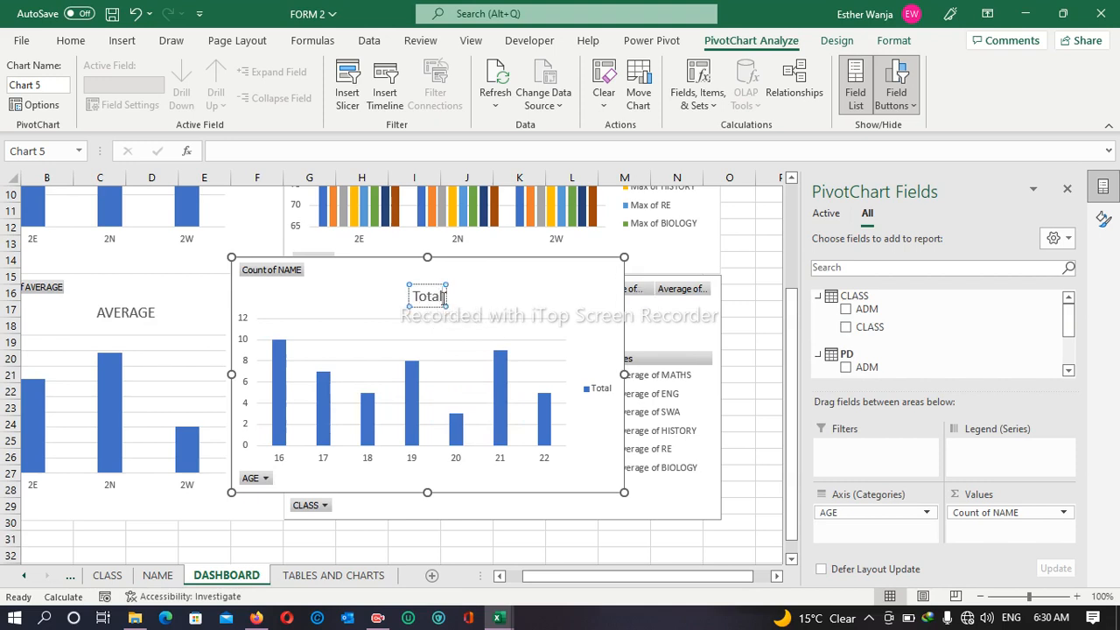
key("BackSpace")
key("BackSpace")
key("BackSpace")
key("BackSpace")
key("BackSpace")
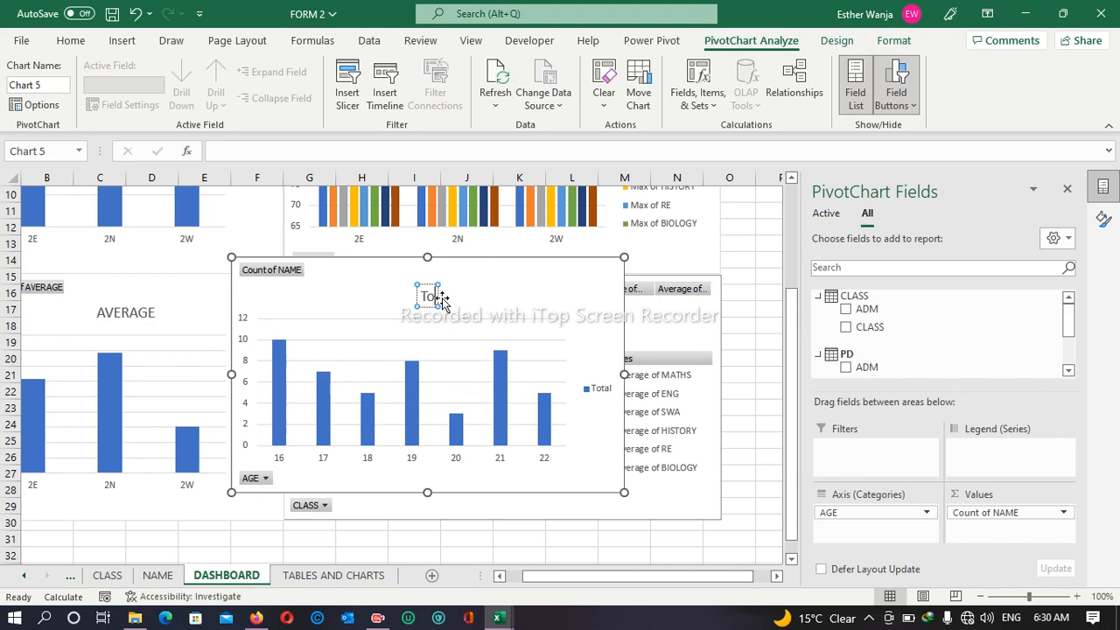
type("AG")
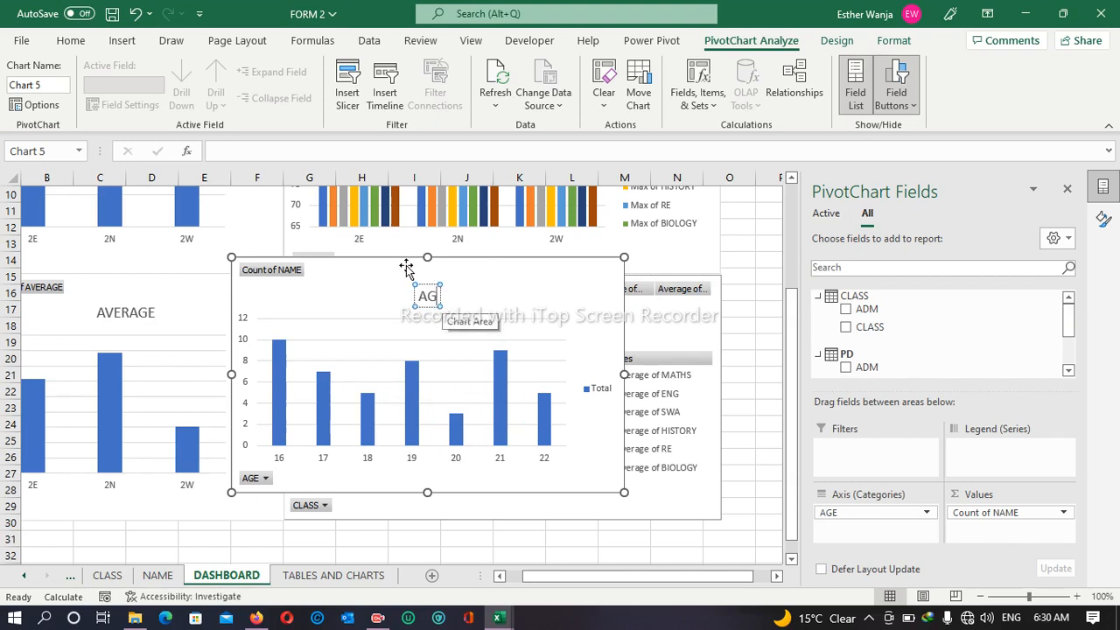
type("E A")
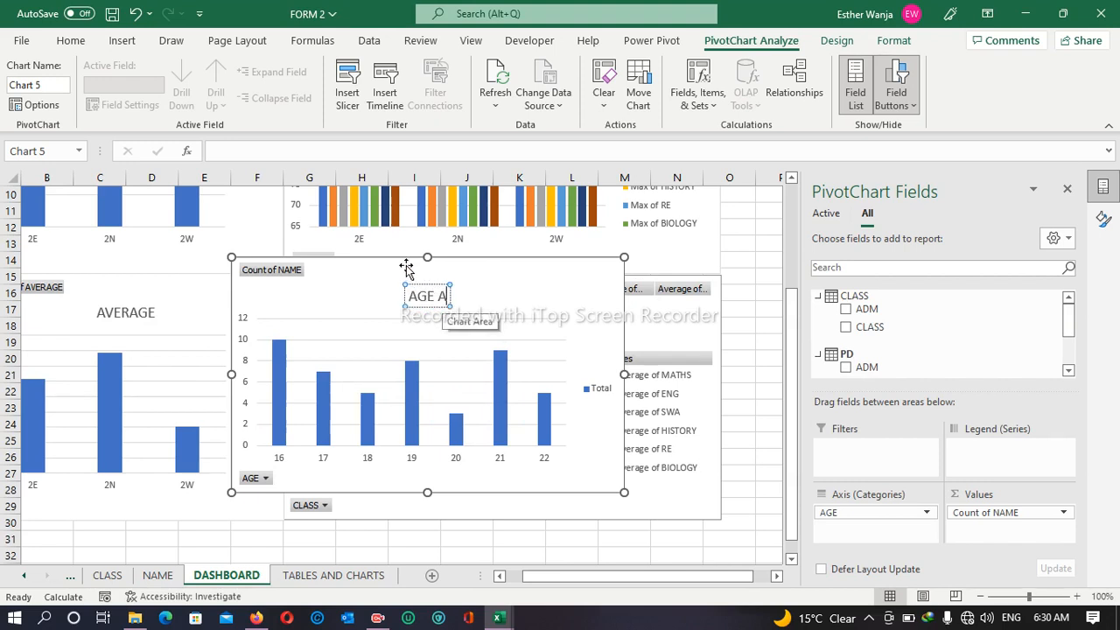
key("BackSpace")
key("BackSpace")
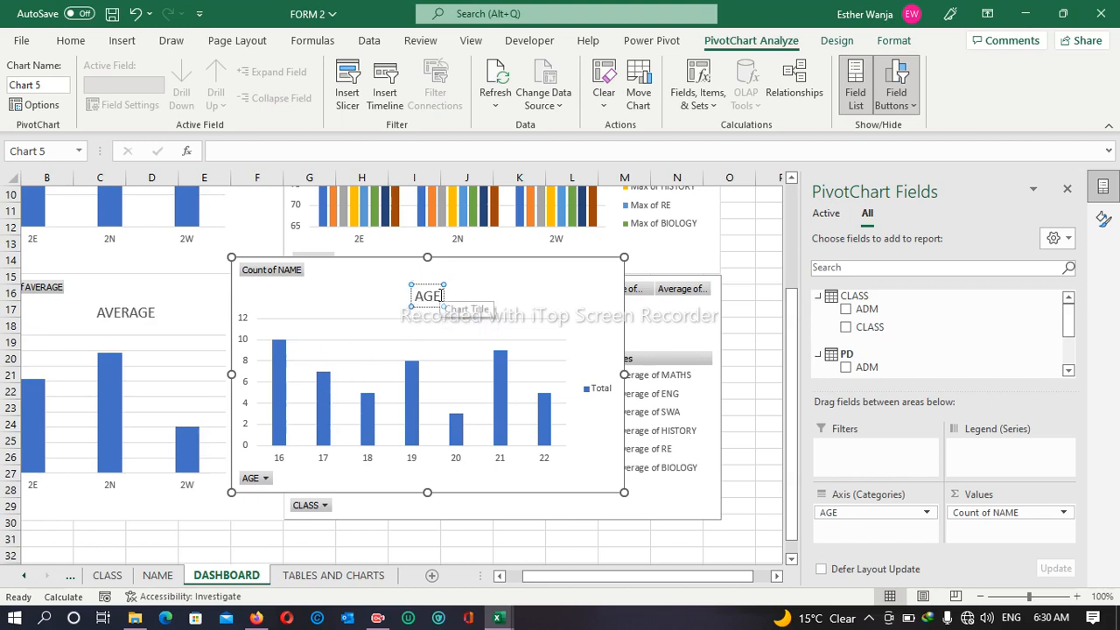
type("DISTRIB")
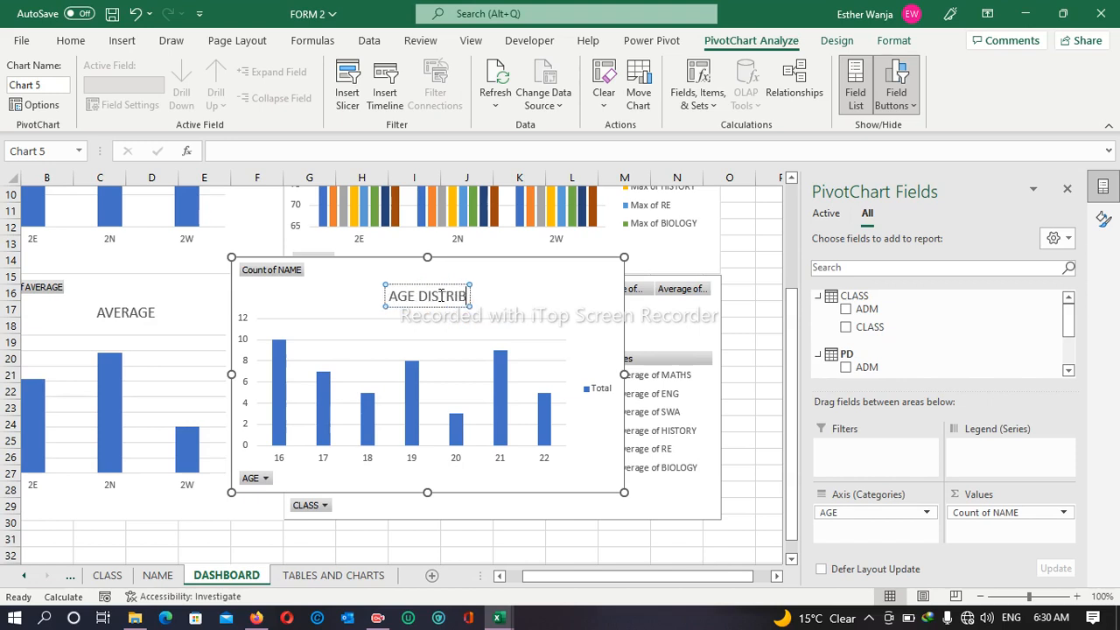
type("UTION")
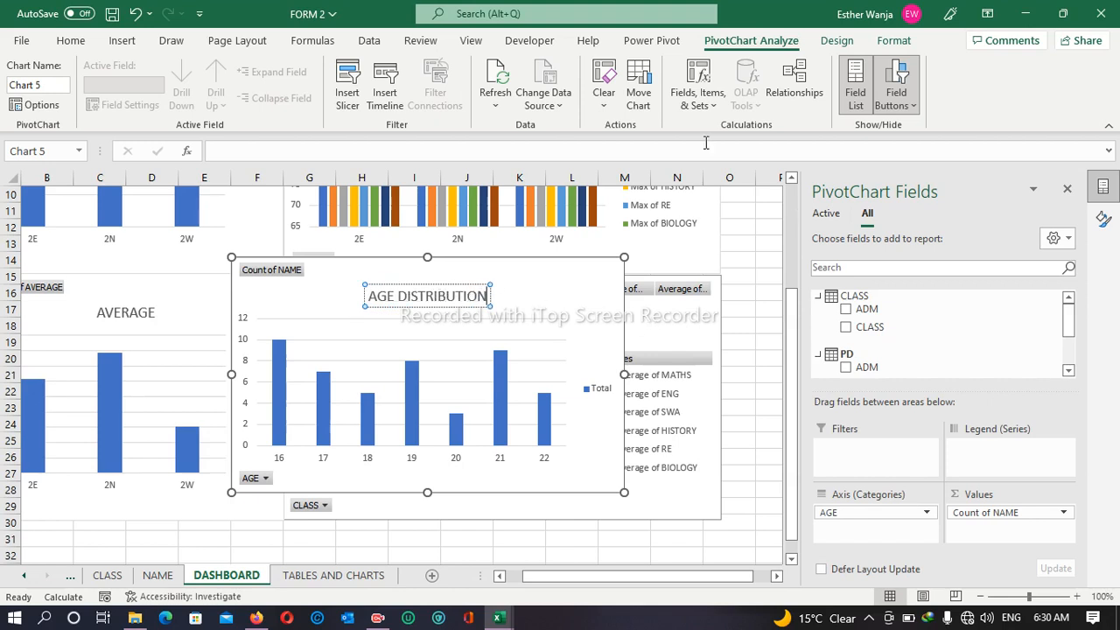
- Preview the available chart types for the AGE DISTRIBUTION chart, from Line and Pie through Histogram and Funnel, without applying any
left_click(842, 42)
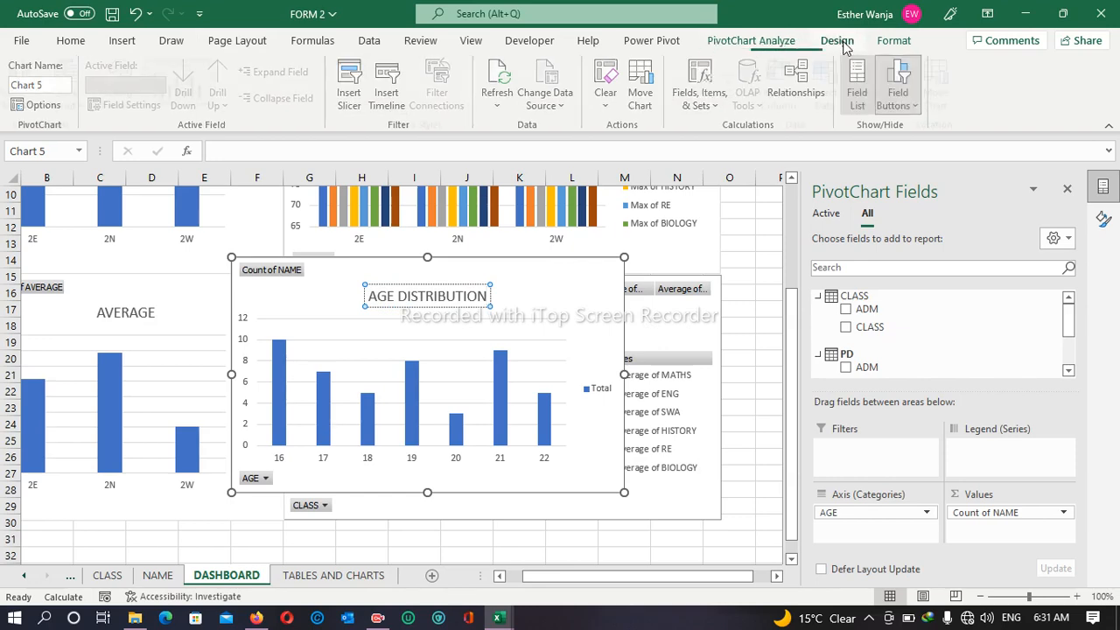
left_click(881, 102)
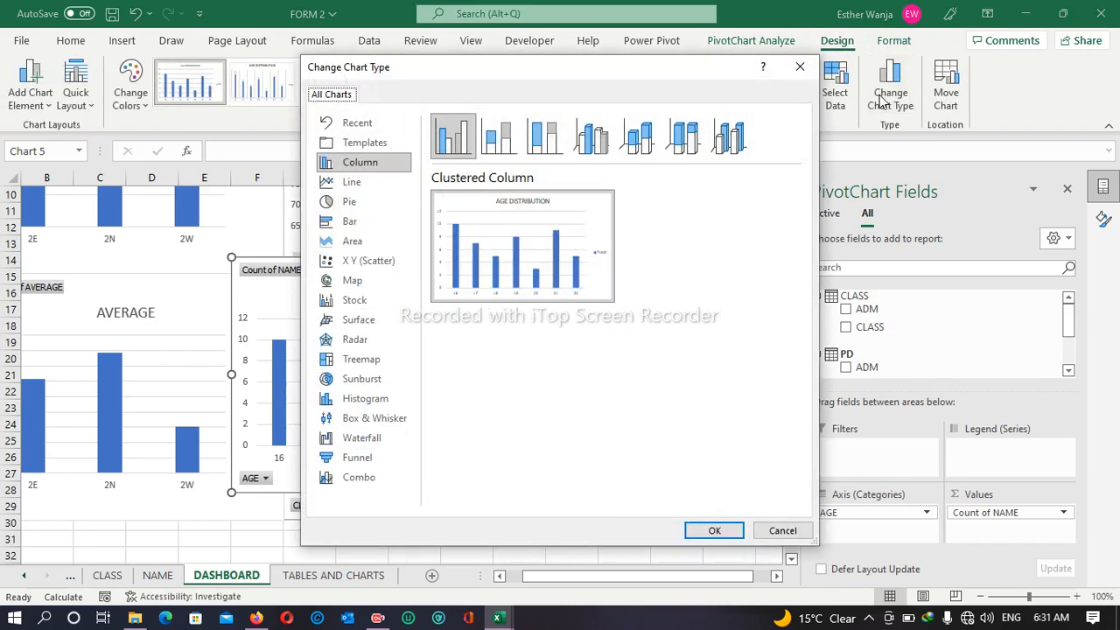
left_click(356, 143)
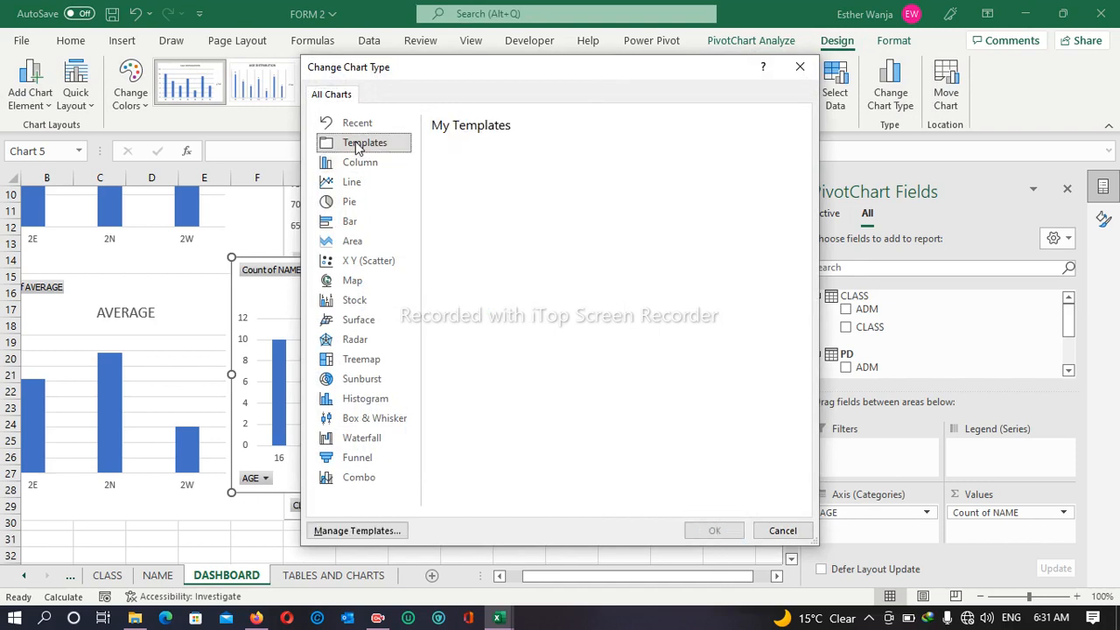
left_click(362, 188)
left_click(363, 207)
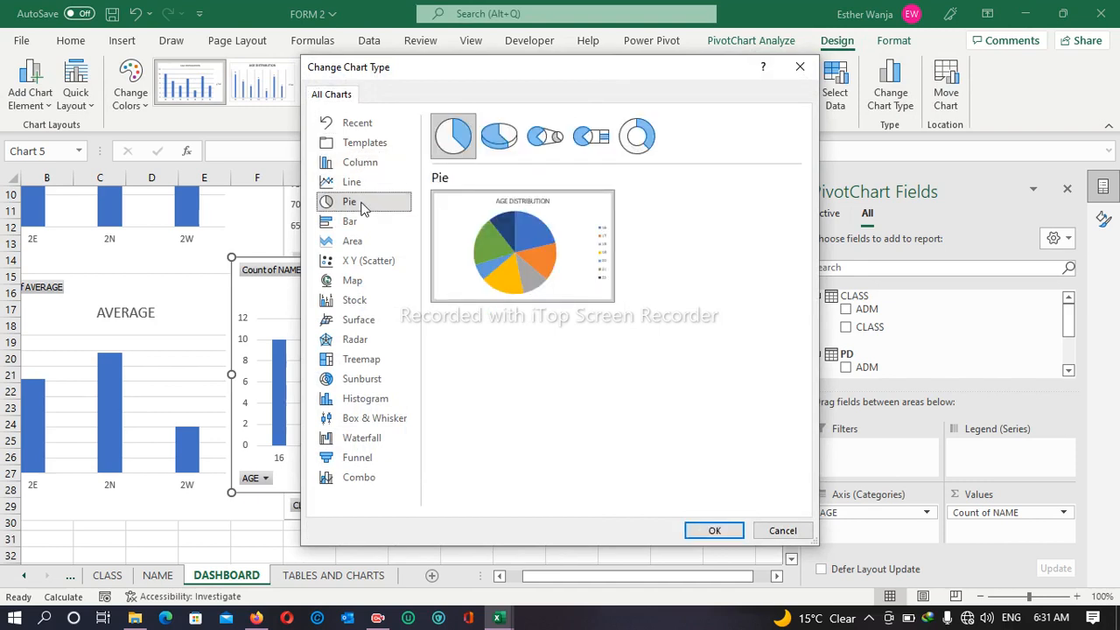
left_click(363, 227)
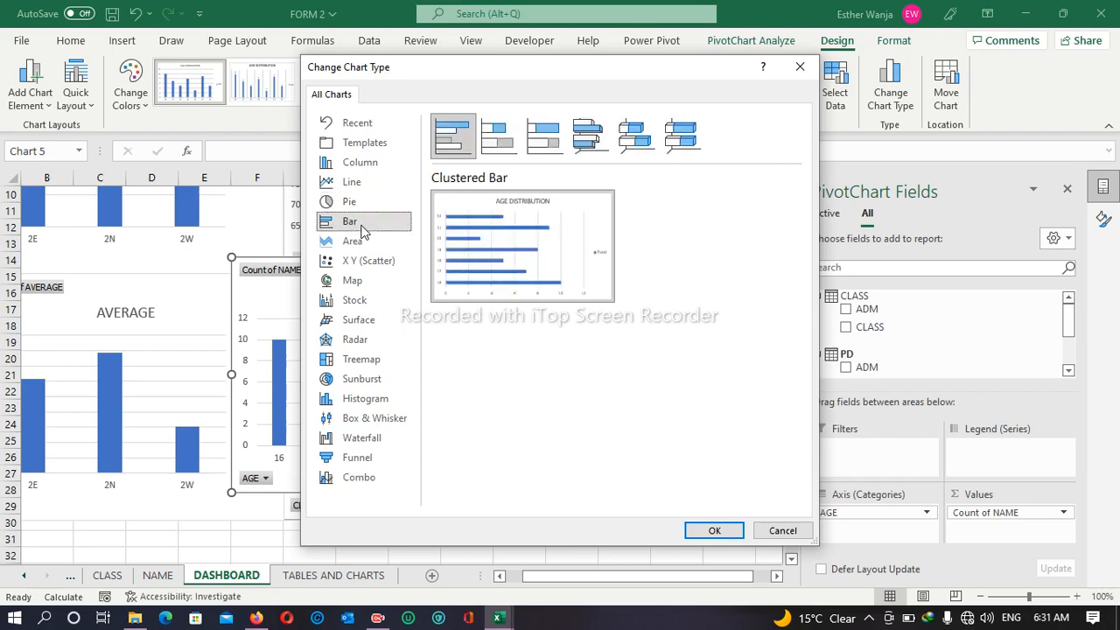
left_click(362, 247)
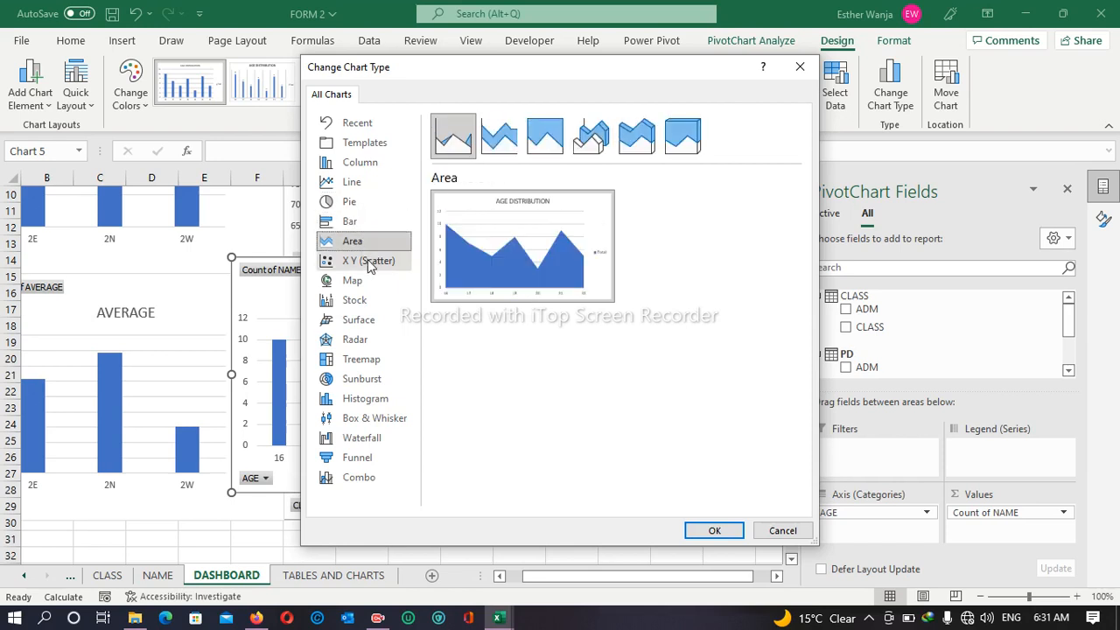
left_click(367, 259)
left_click(368, 281)
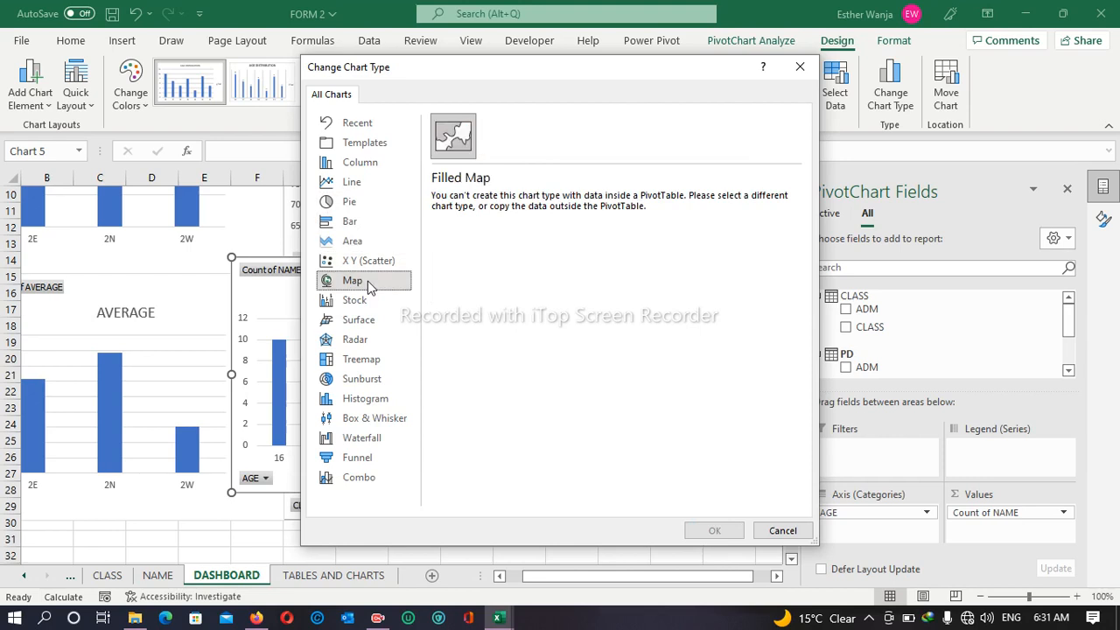
left_click(367, 300)
left_click(368, 320)
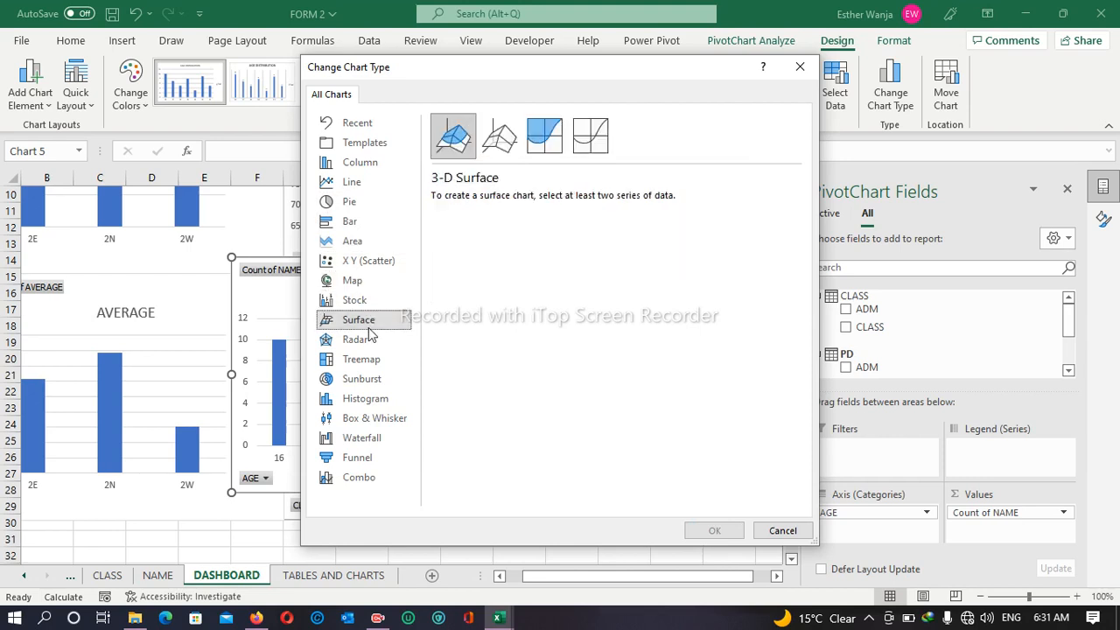
left_click(371, 339)
left_click(378, 361)
left_click(387, 398)
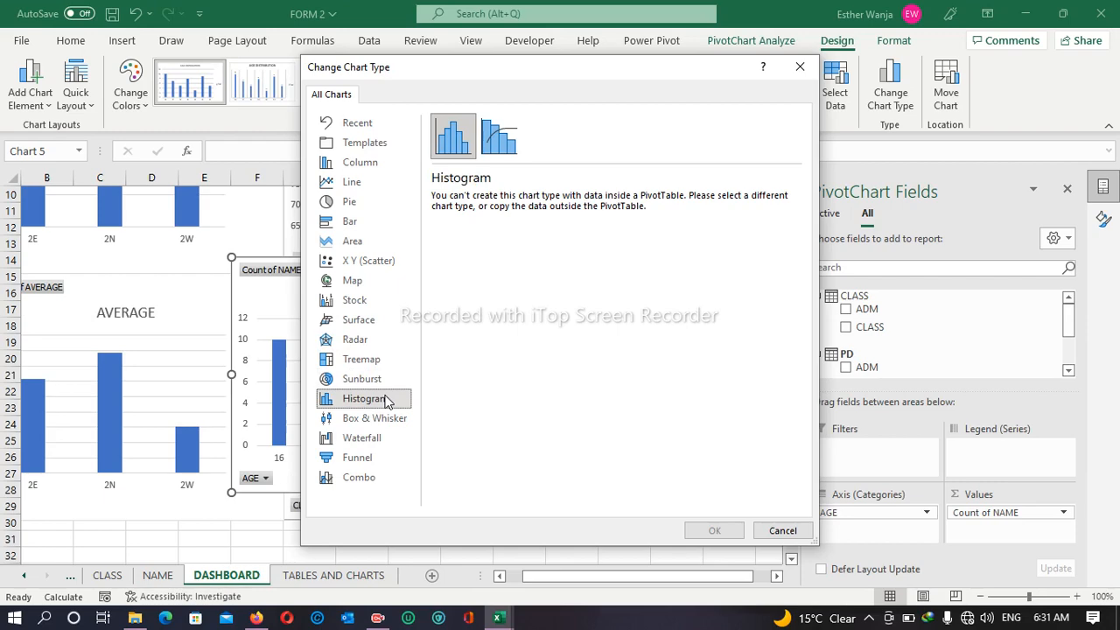
left_click(354, 458)
left_click(768, 531)
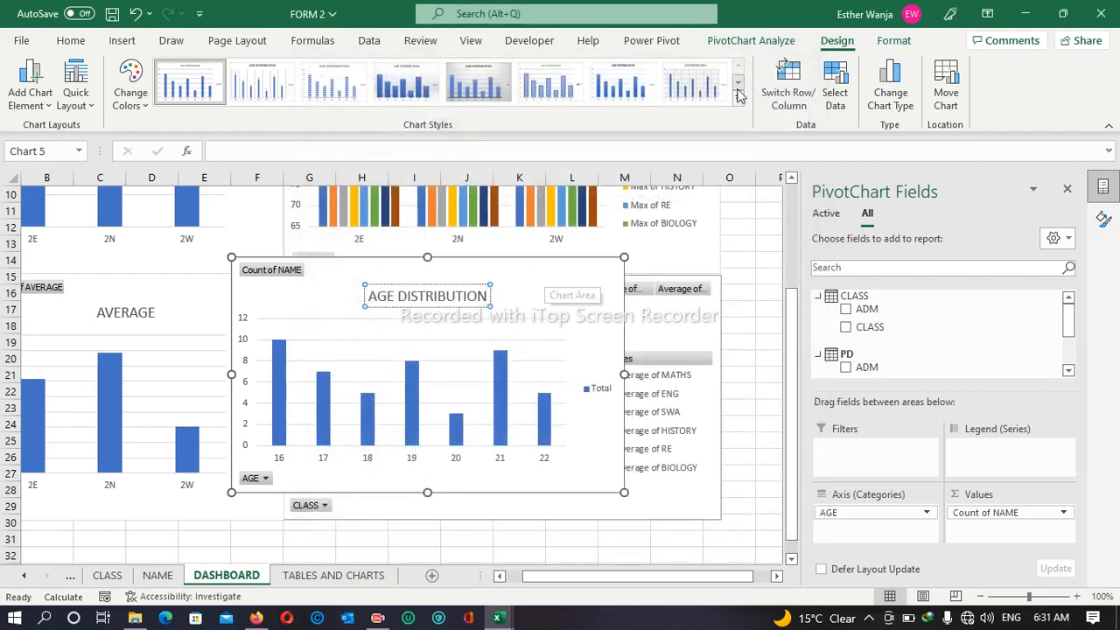
- Compare the pie variants for the AGE DISTRIBUTION chart and change its chart type to a standard Pie
left_click(888, 94)
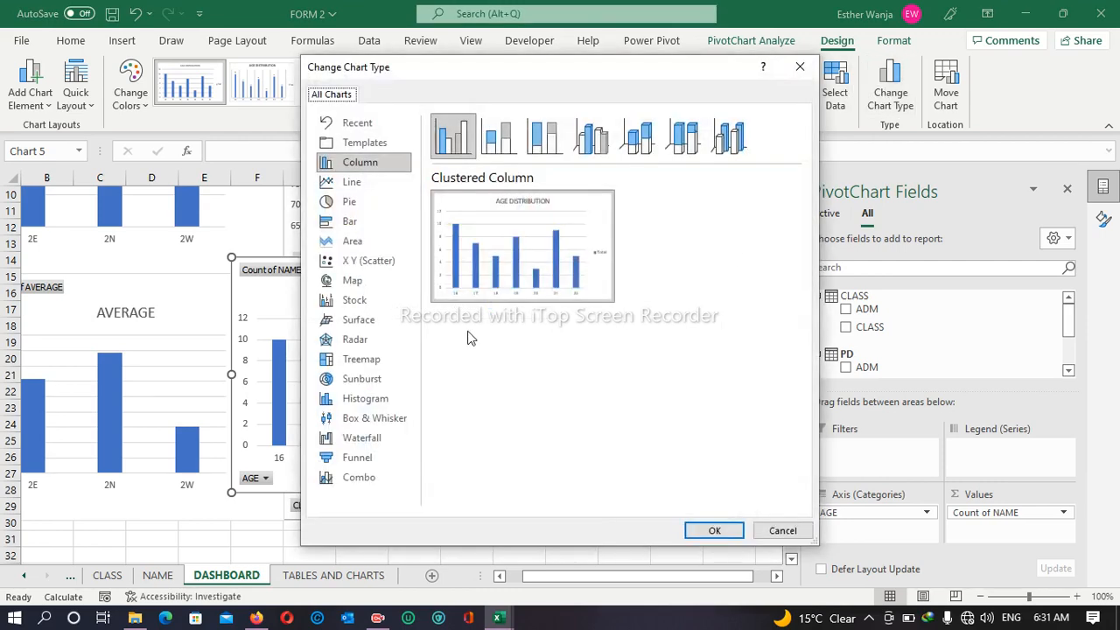
left_click(354, 201)
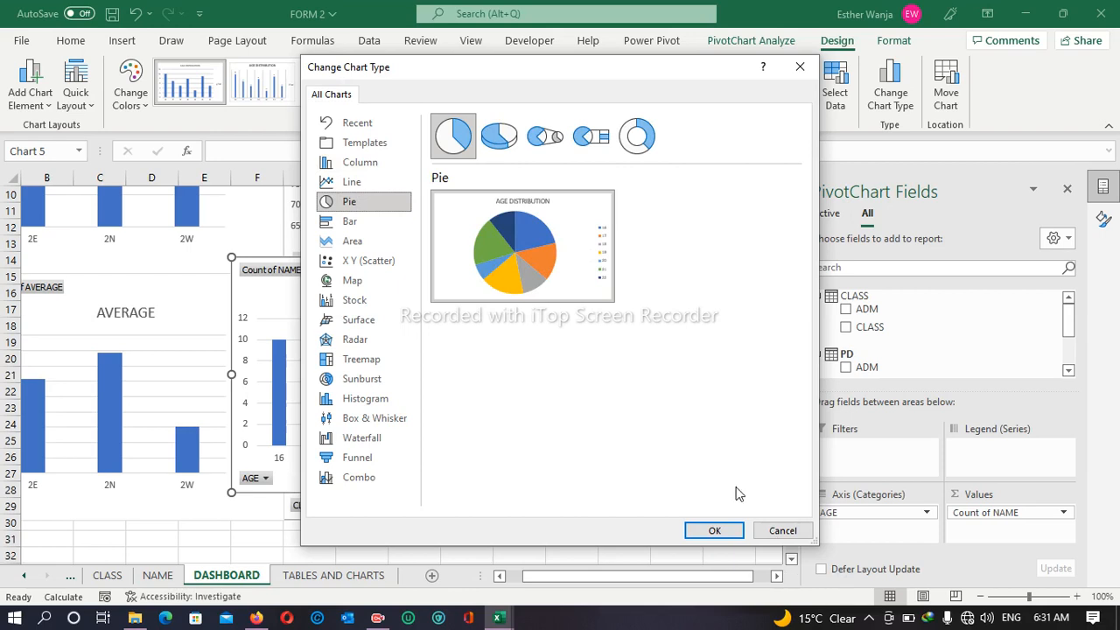
left_click(507, 142)
left_click(450, 140)
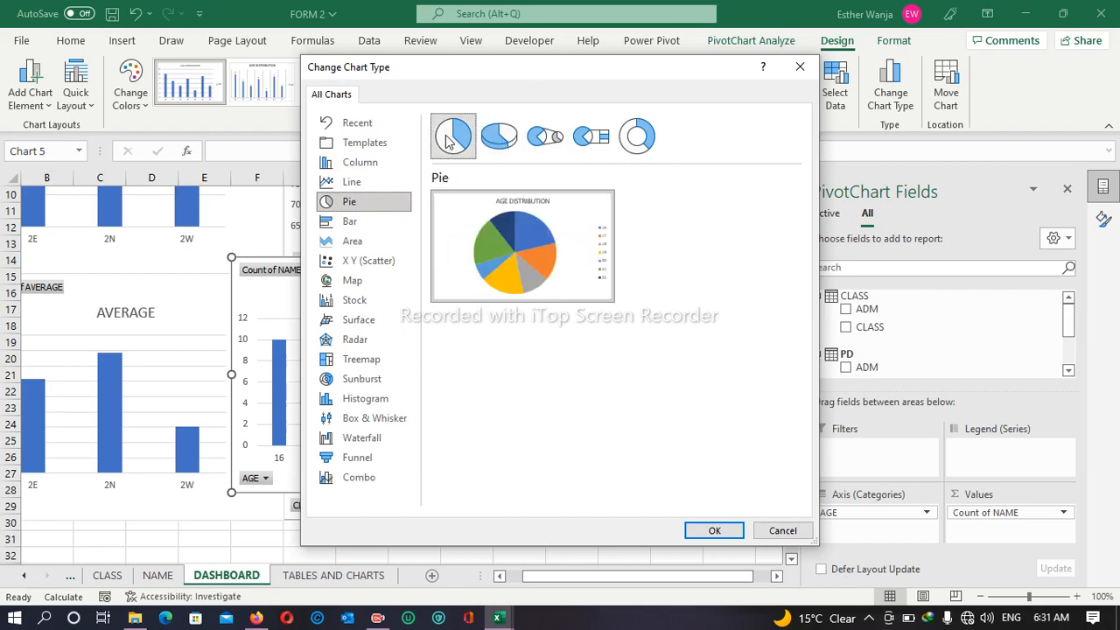
left_click(588, 148)
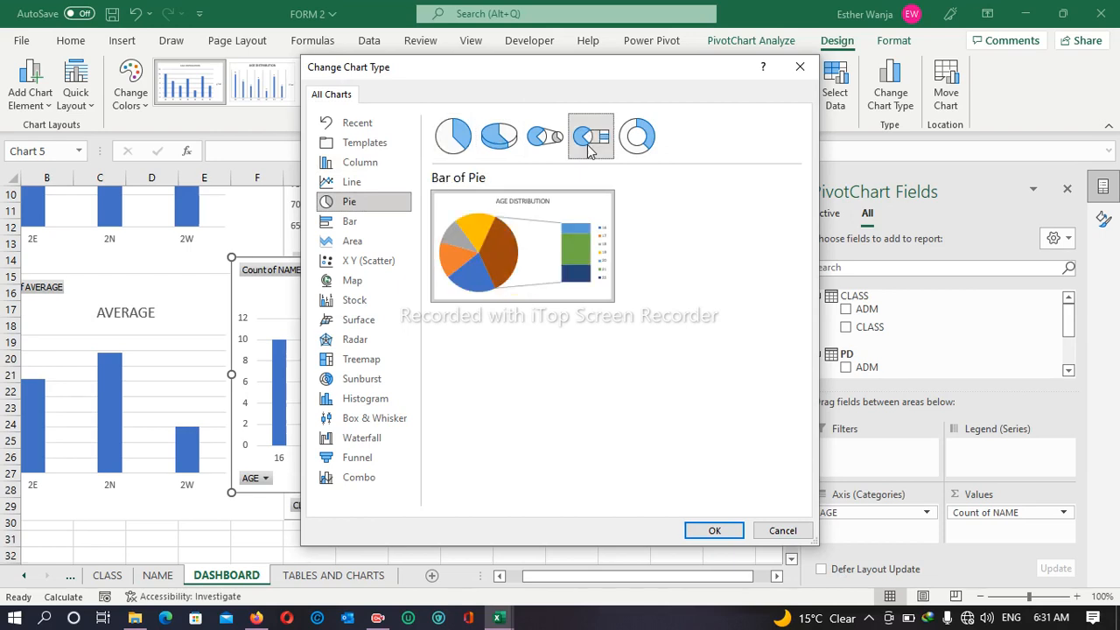
left_click(630, 148)
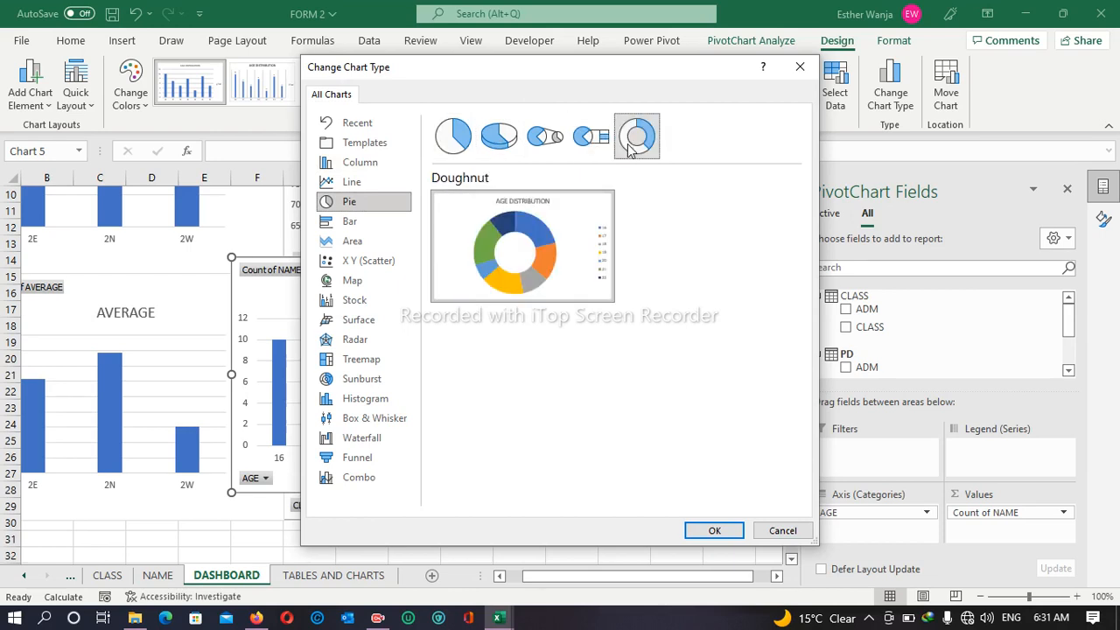
left_click(452, 137)
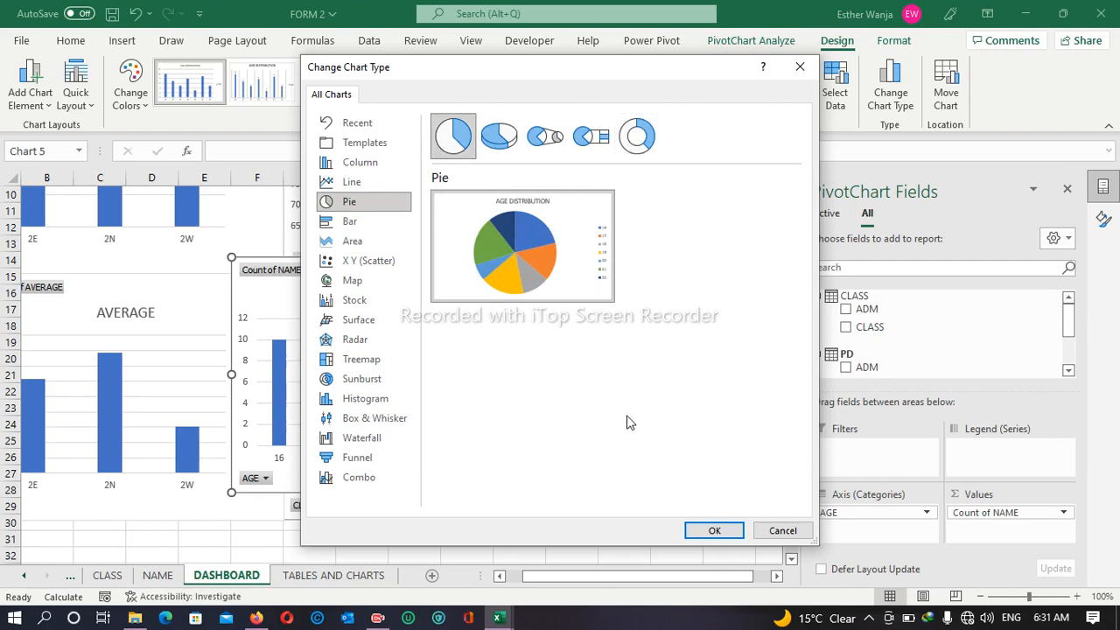
left_click(713, 529)
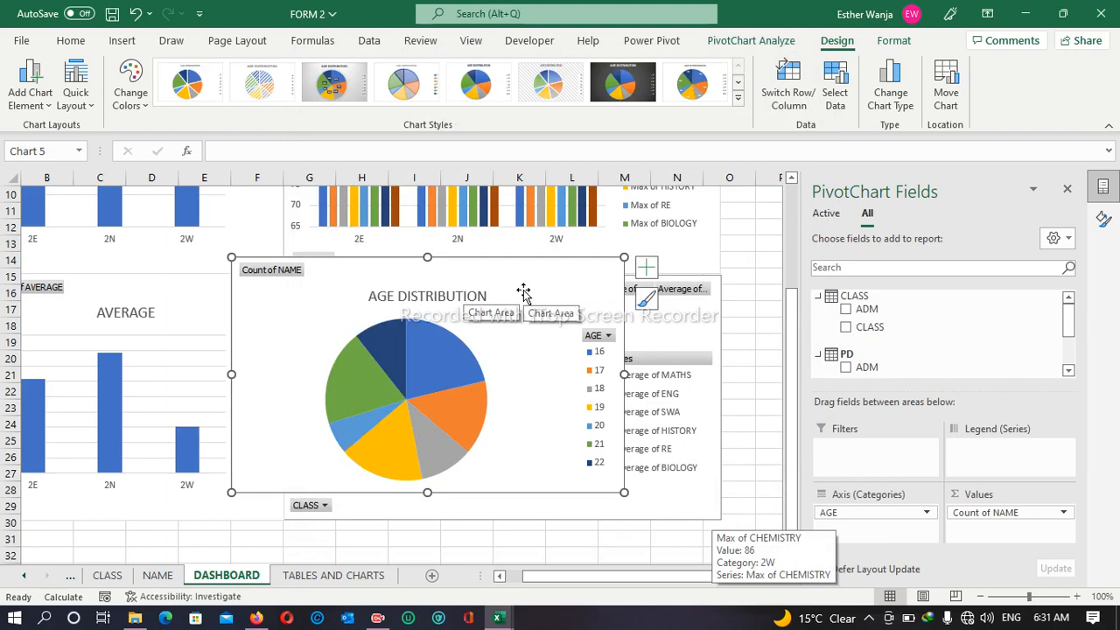
- Apply the dark-background style to the AGE DISTRIBUTION pie and the wide-column style with shadows and data labels to the AVERAGE chart
left_click(622, 81)
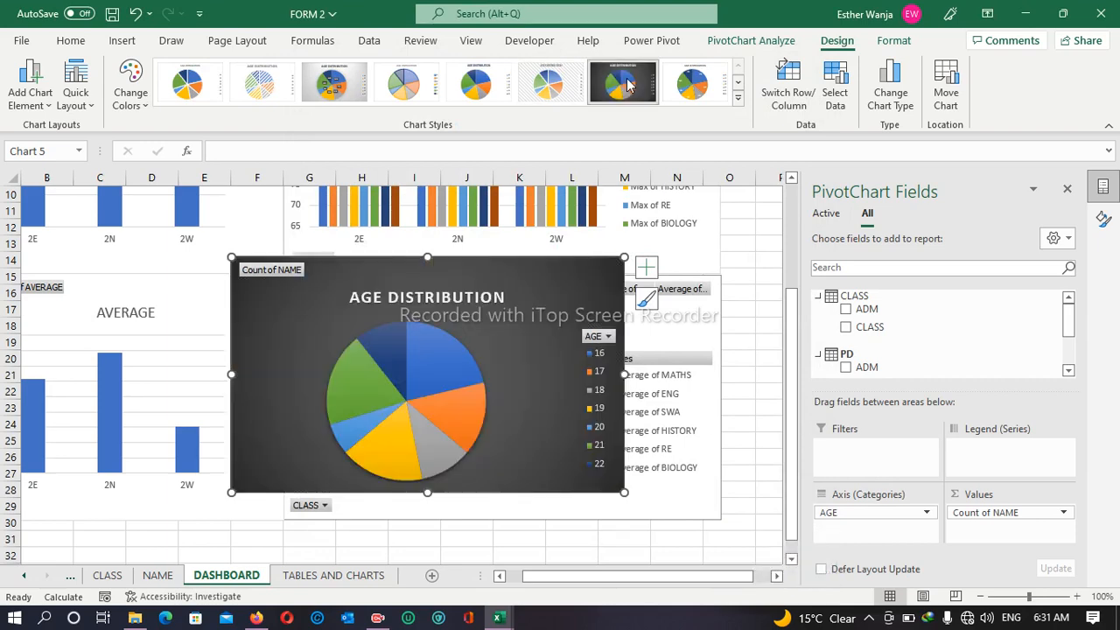
left_click(157, 295)
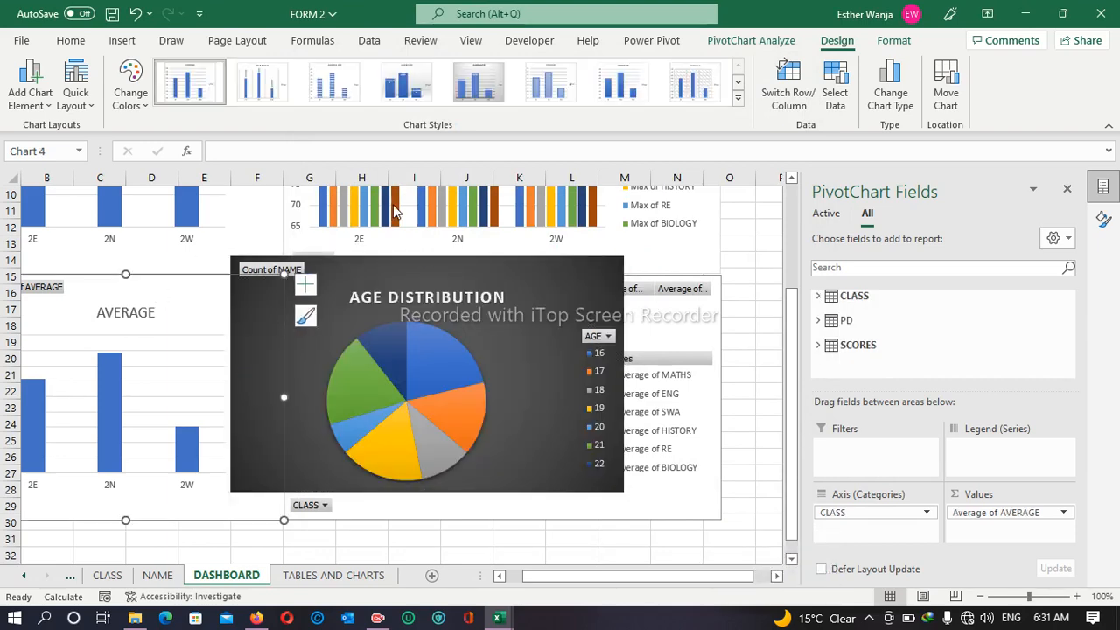
left_click(405, 79)
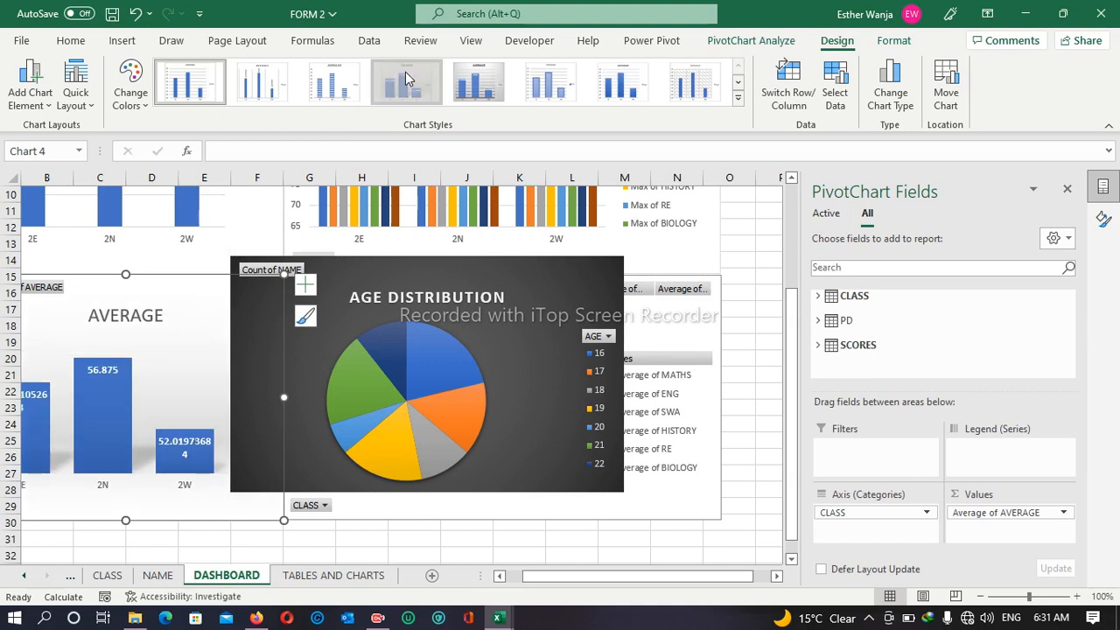
- Give the student count per class chart the same wide-column, shadowed style as the AVERAGE chart
left_click(243, 217)
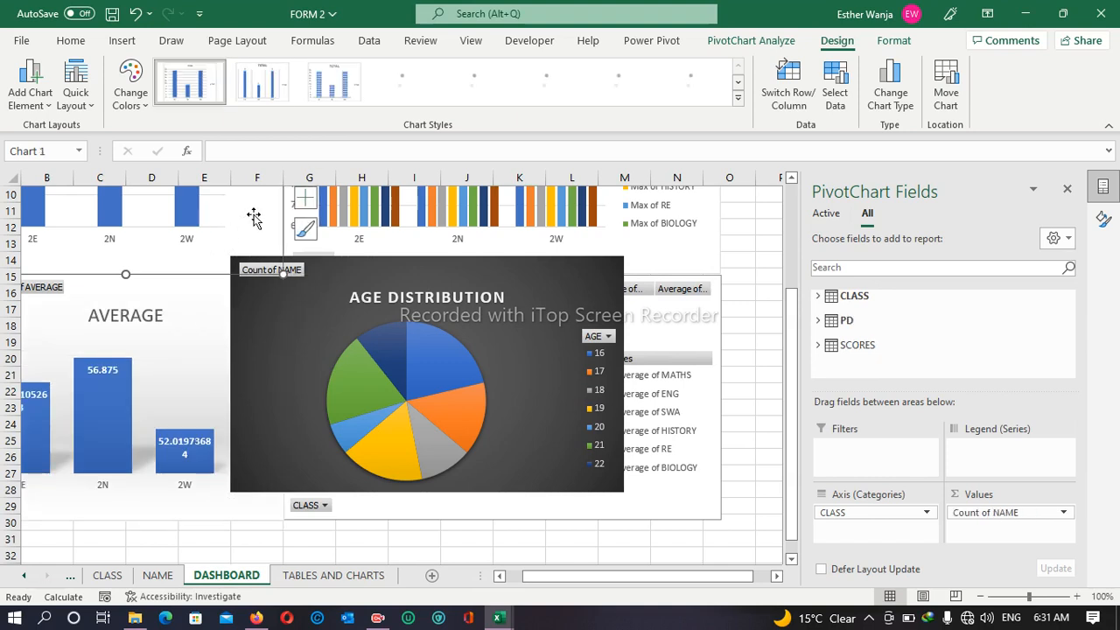
left_click(635, 91)
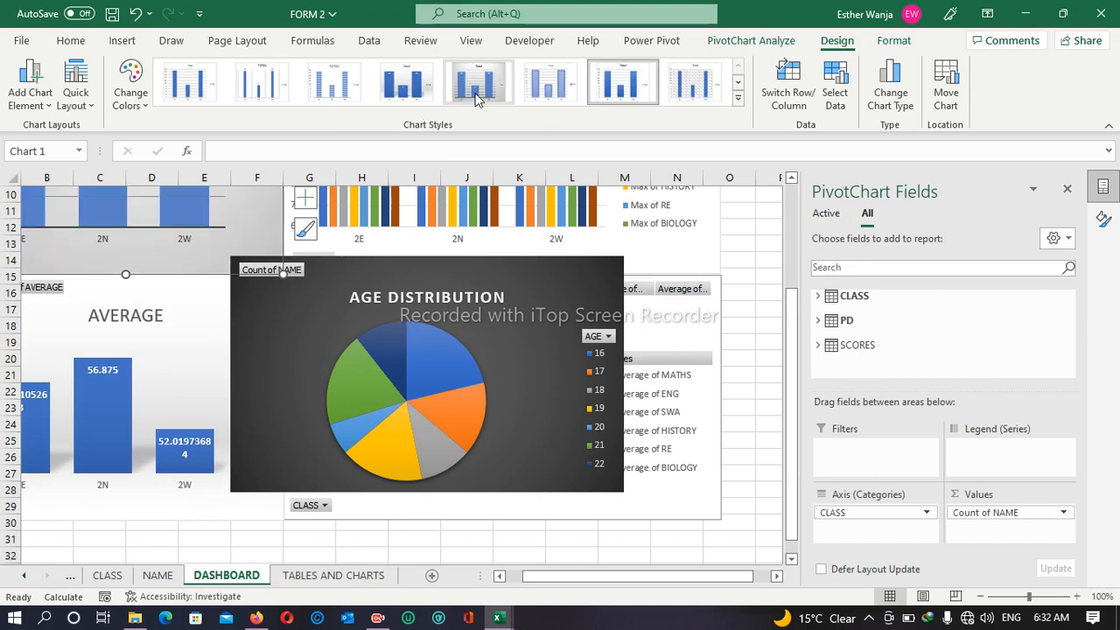
left_click(404, 87)
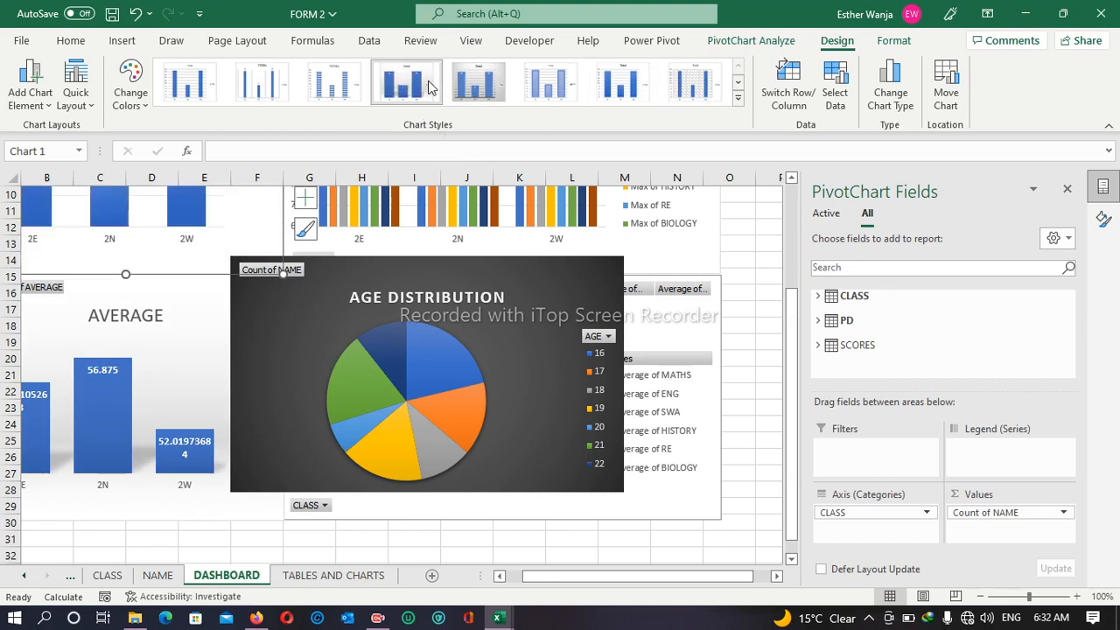
- Apply the dark-background chart style to both the maximum score chart and the MEAN SCORE PER SUBJECT chart
left_click(696, 254)
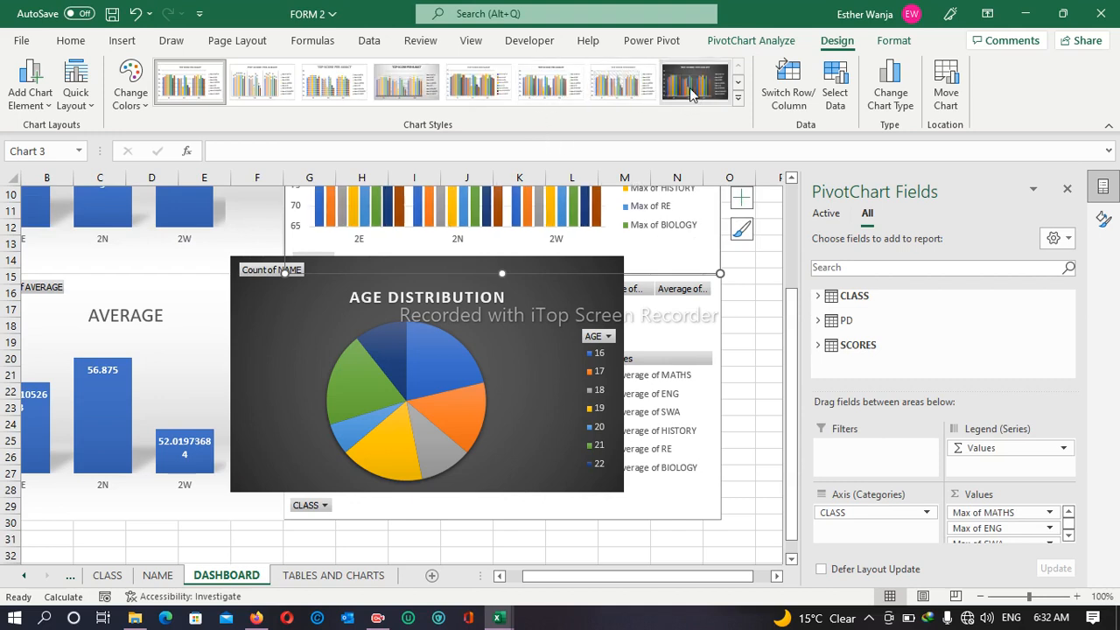
left_click(691, 92)
left_click(685, 313)
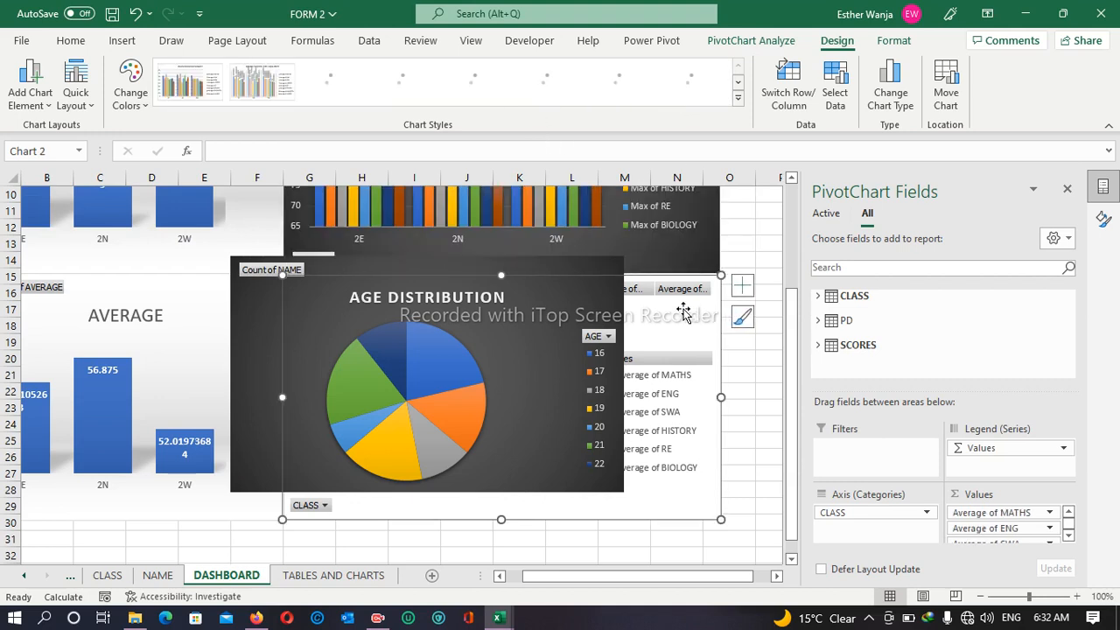
left_click(685, 83)
- Place the AGE DISTRIBUTION chart directly below the MEAN SCORE PER SUBJECT chart and enlarge it to roughly the same width
left_click_drag(793, 370, 794, 395)
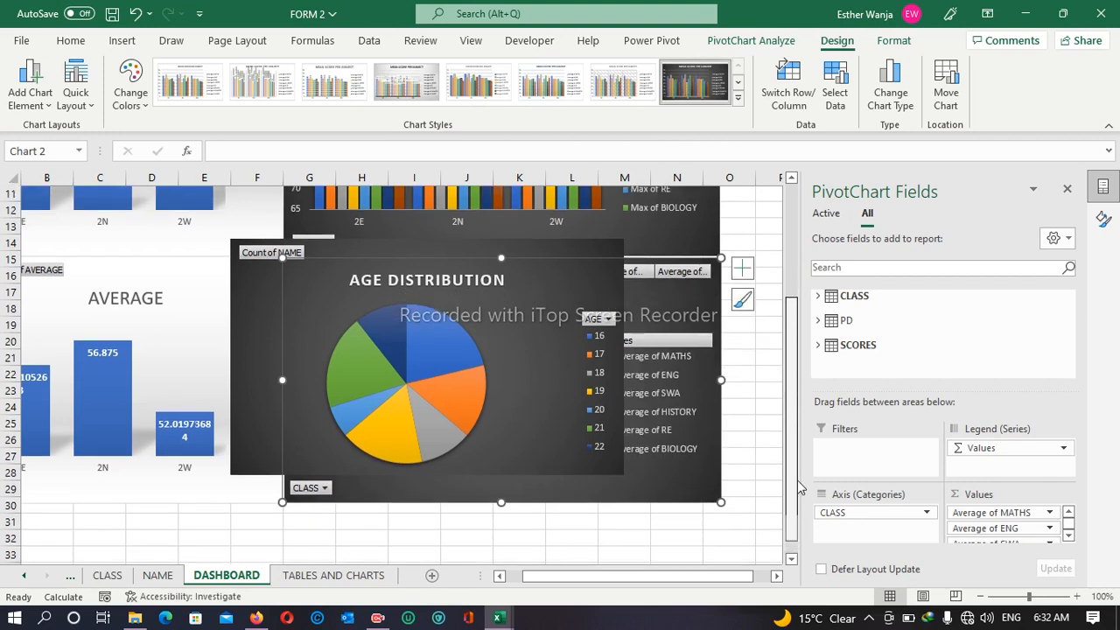
left_click(261, 281)
mouse_move(261, 285)
left_mouse_down()
mouse_move(344, 404)
mouse_move(314, 546)
left_mouse_up()
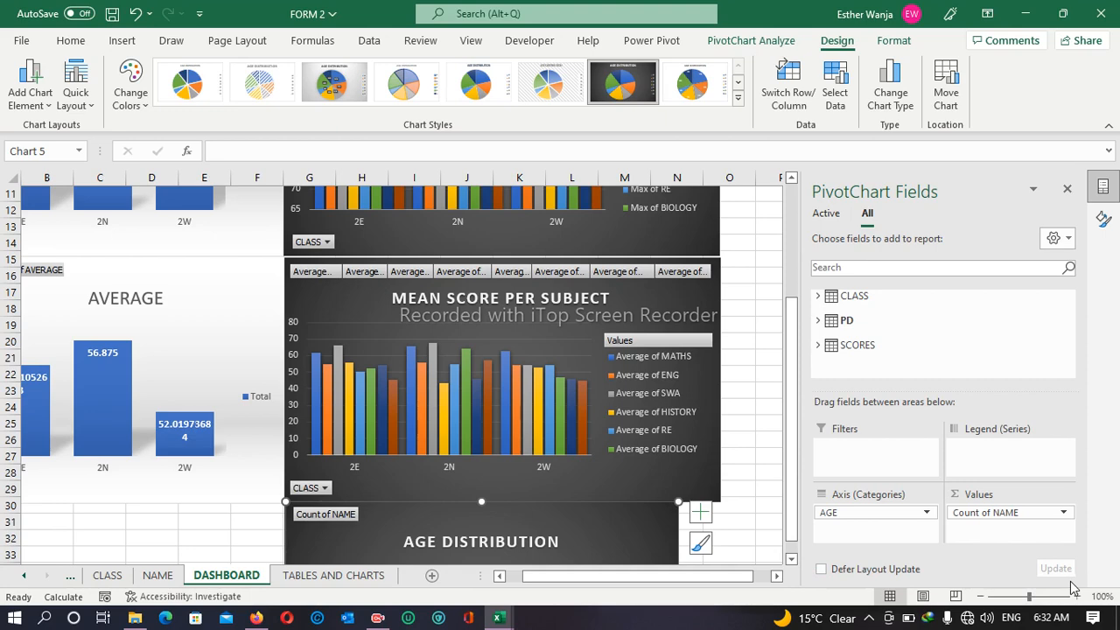
left_click(981, 596)
left_click(981, 596)
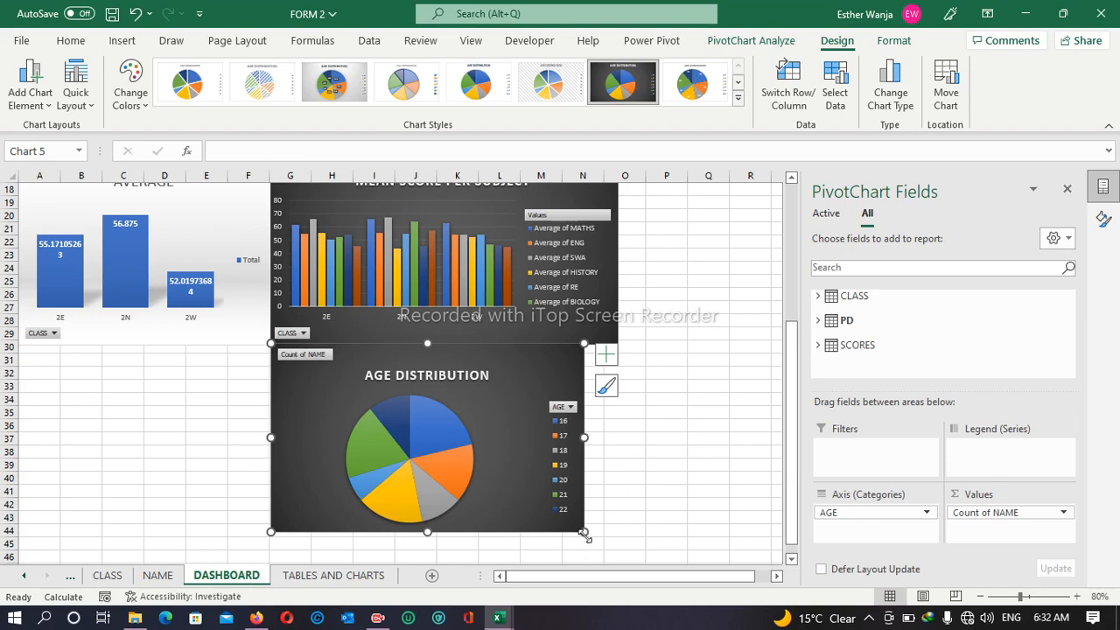
left_click_drag(583, 533, 614, 540)
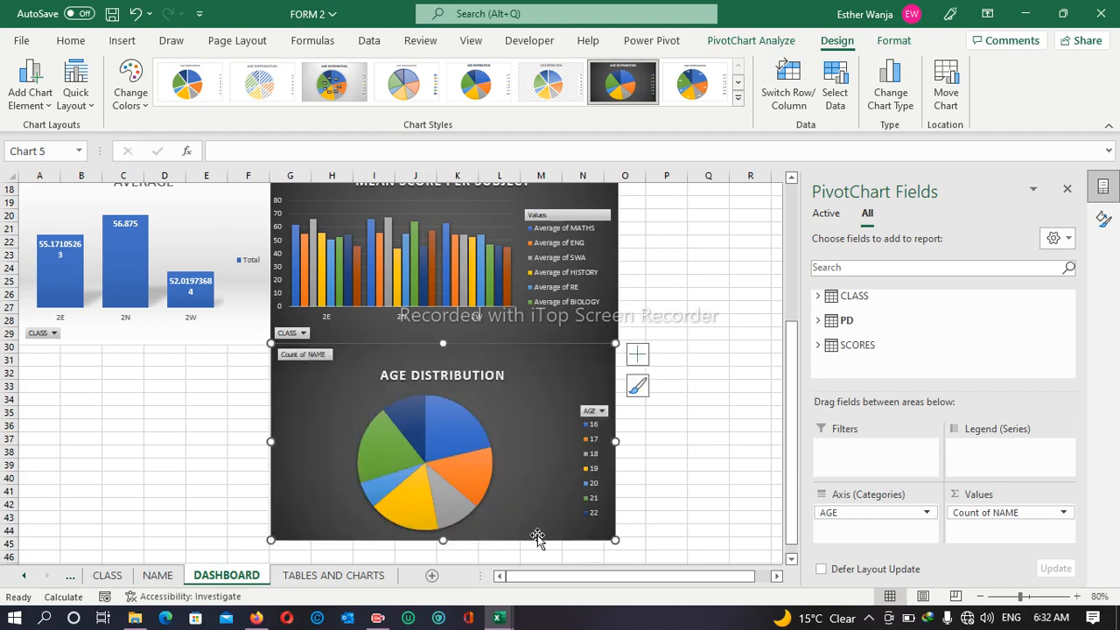
- Insert a new PivotChart at cell A31 of DASHBOARD, based on the workbook's Data Model
left_click(72, 347)
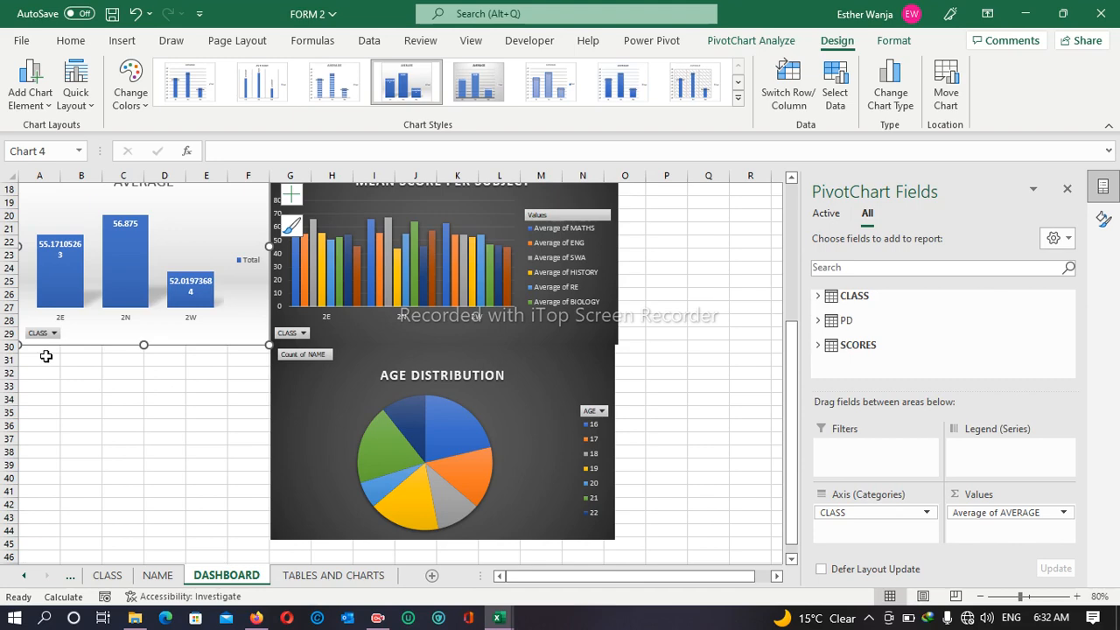
left_click(46, 356)
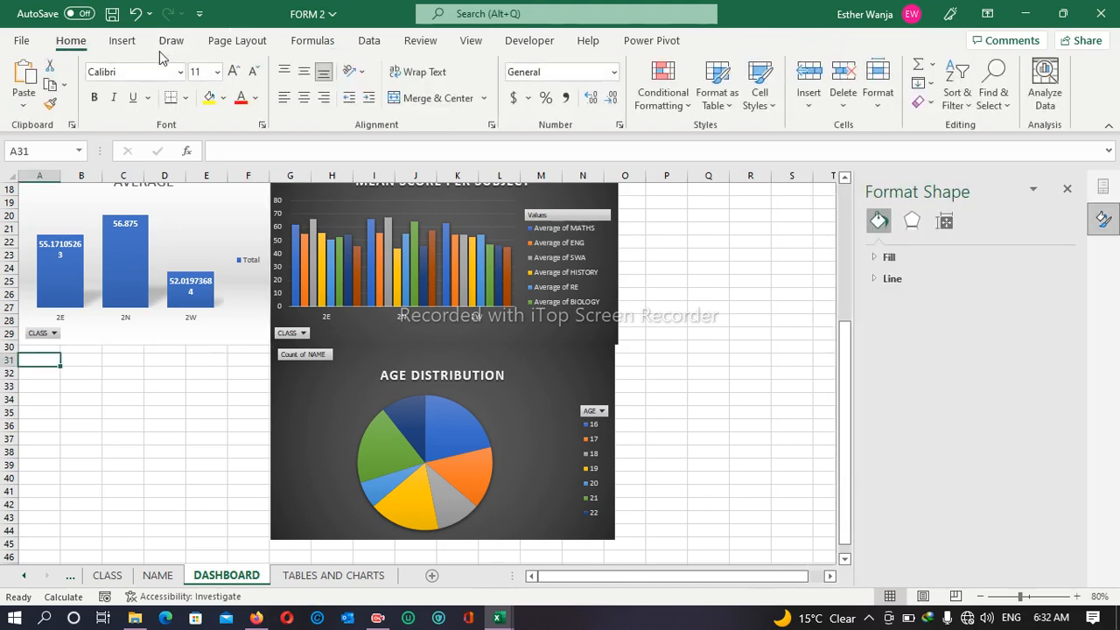
left_click(121, 41)
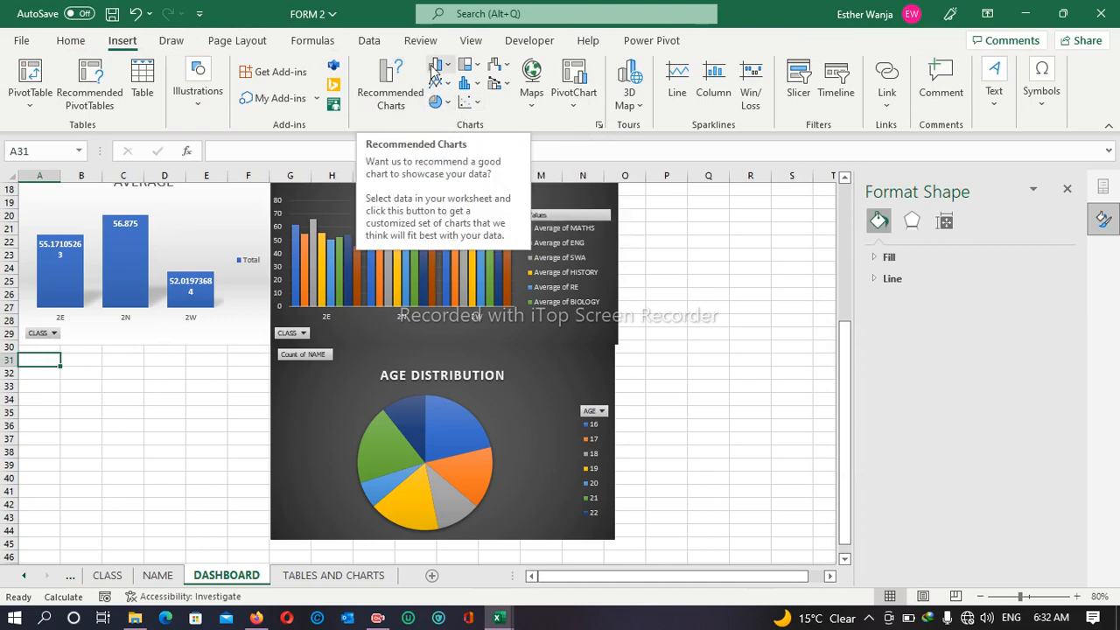
left_click(577, 102)
left_click(602, 127)
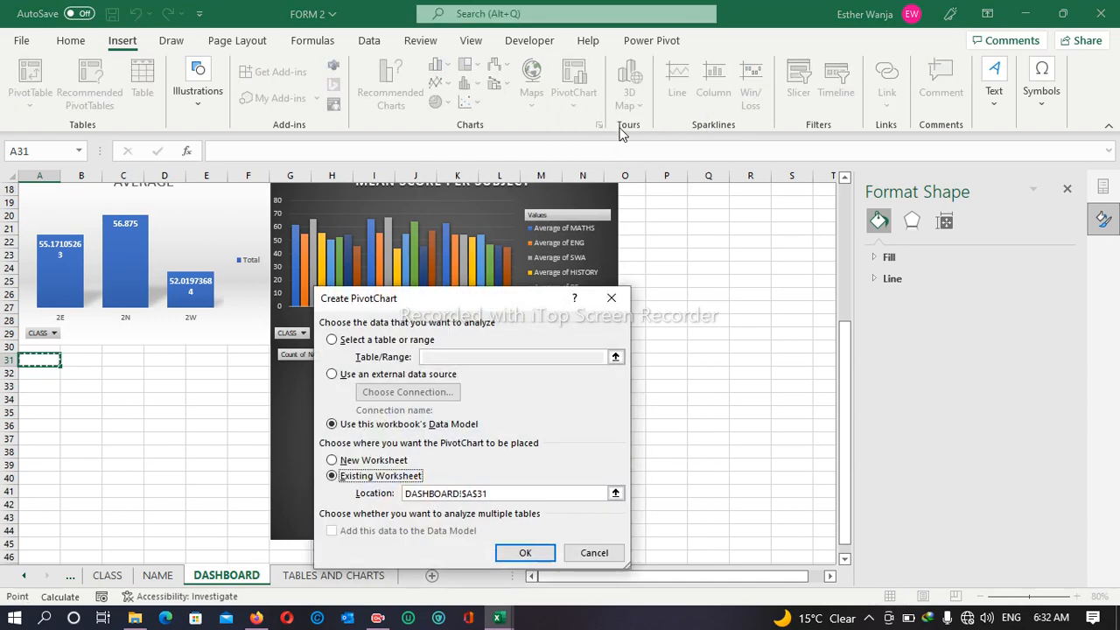
left_click(527, 551)
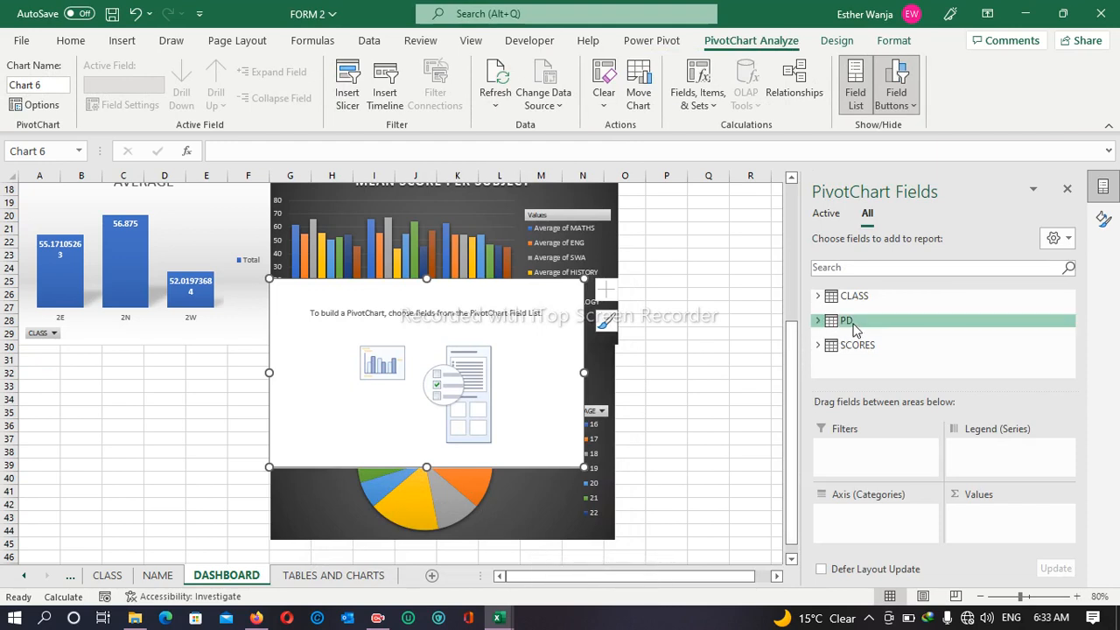
- Add AGE from the PD table and CLASS from the CLASS table as the new PivotChart's axis categories
left_click(817, 296)
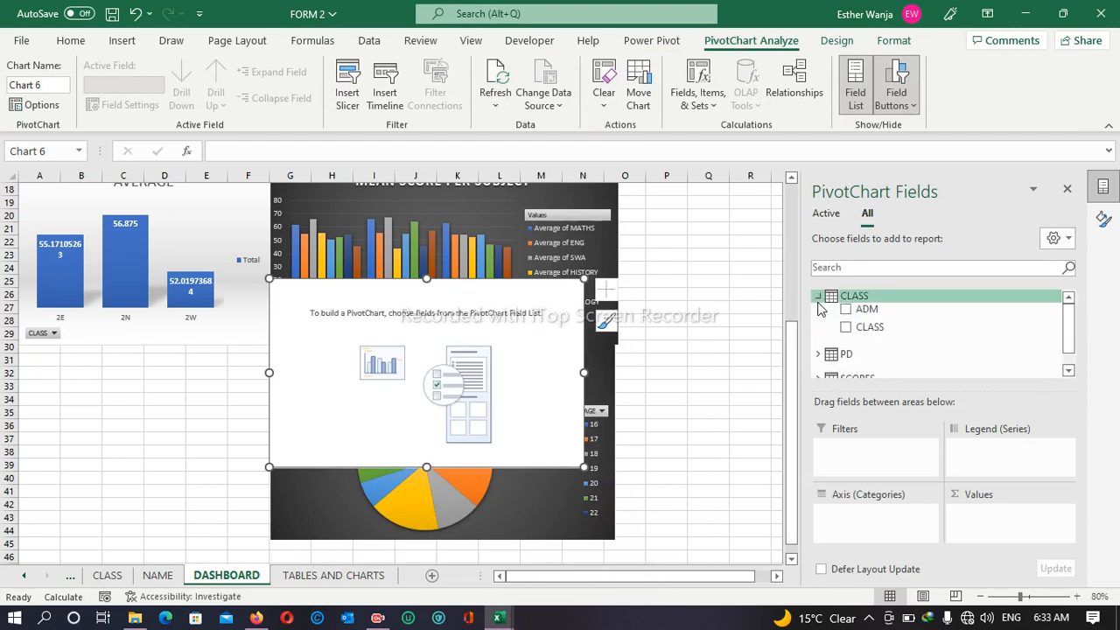
left_click(819, 354)
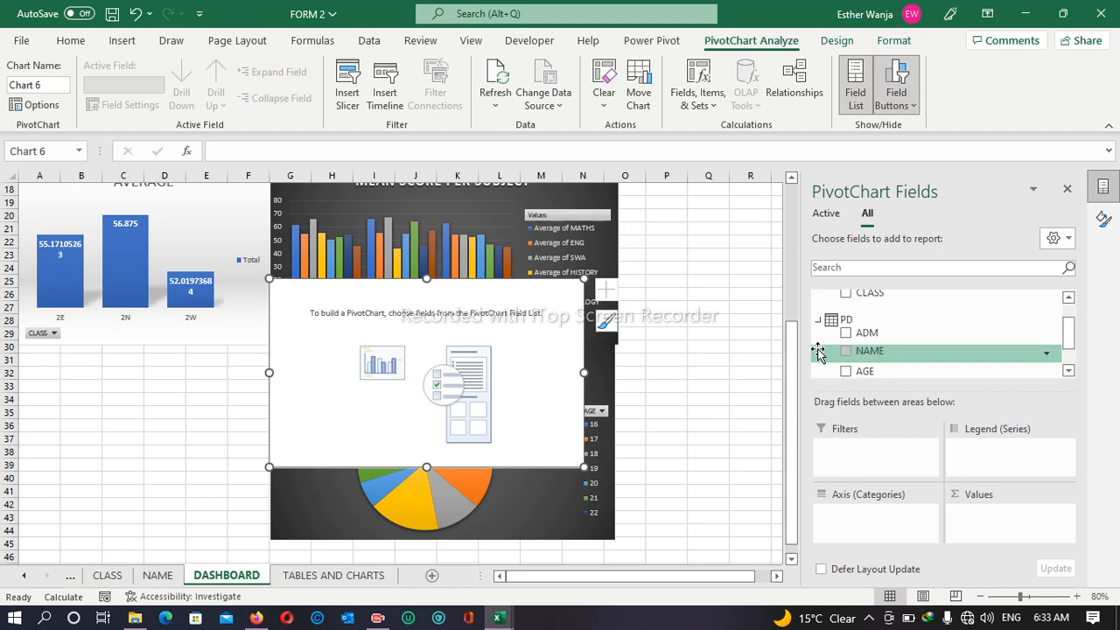
left_click(846, 370)
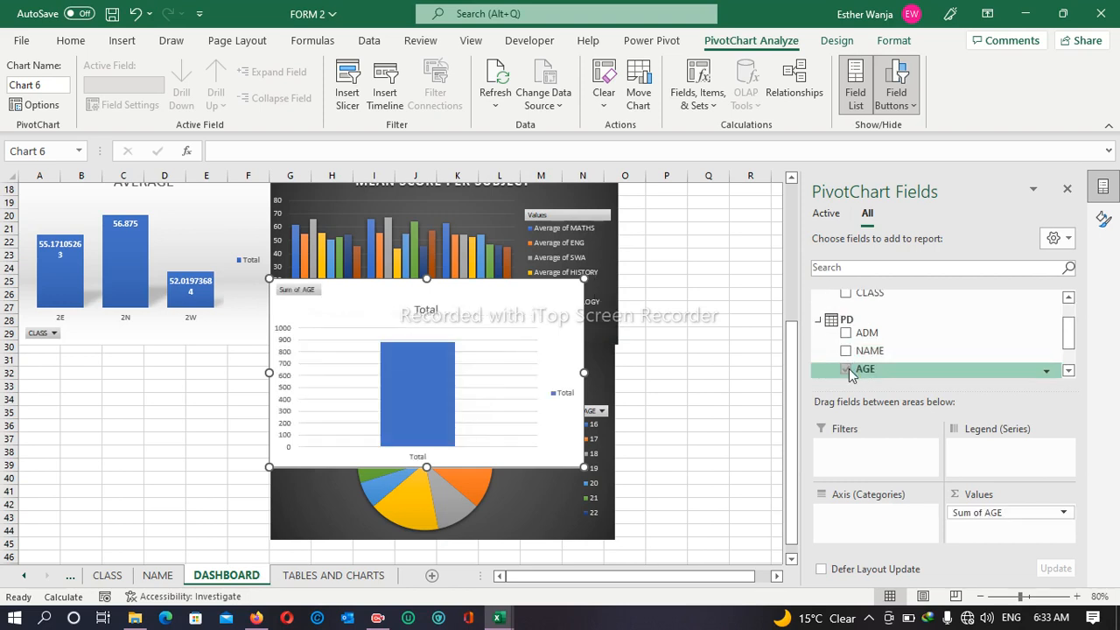
left_click_drag(1000, 513, 892, 537)
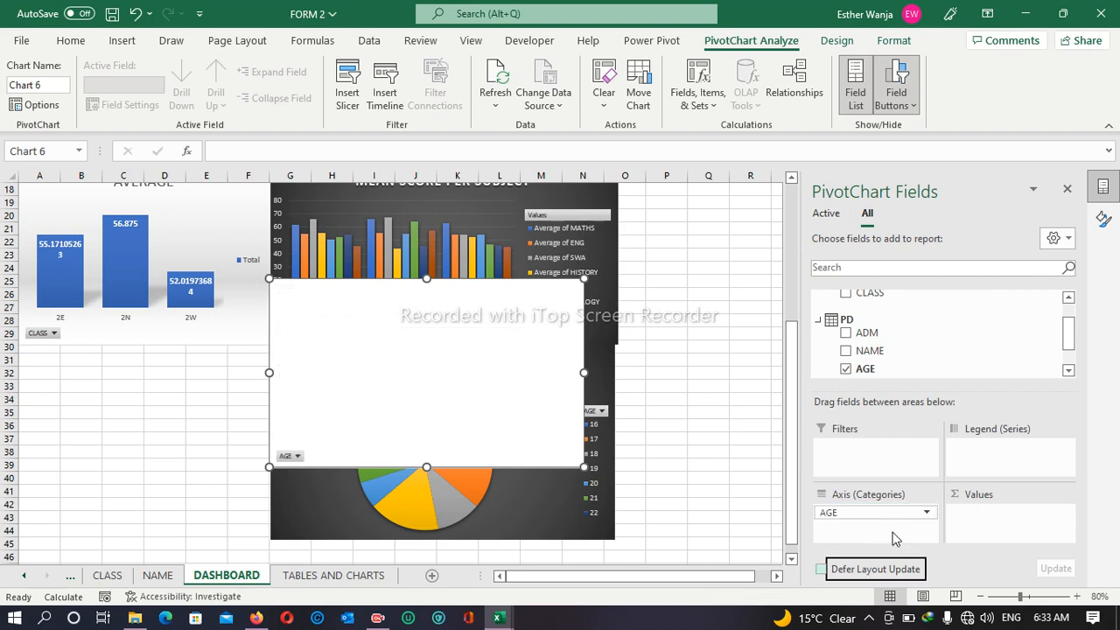
left_click(846, 294)
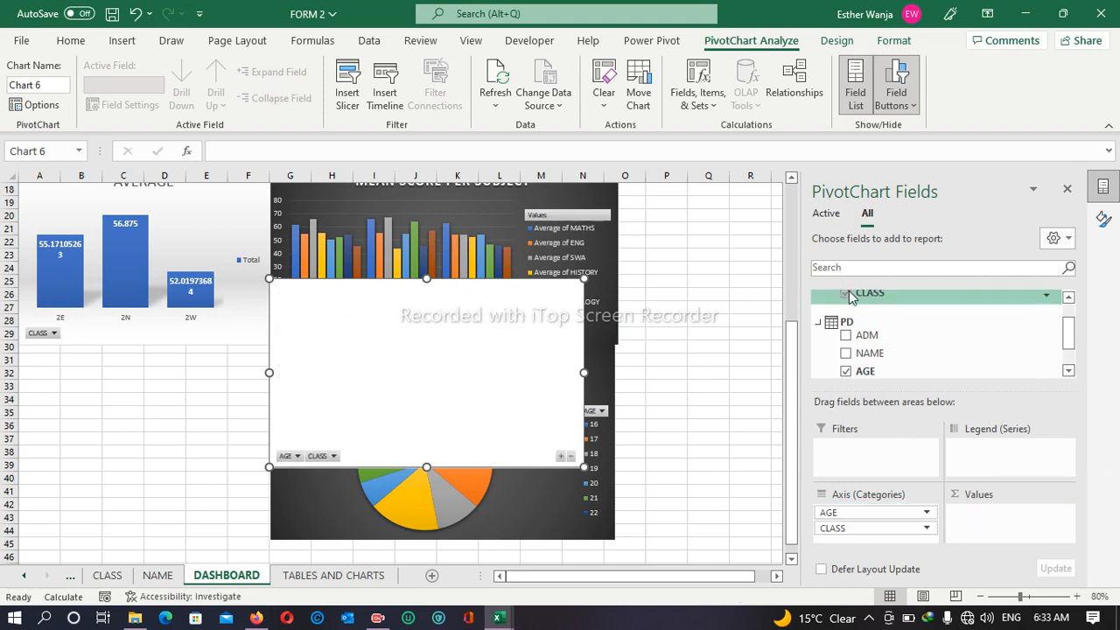
- Try the count of CLASS as the chart's values, dismiss the relationships notice, and return CLASS to the axis categories
left_click_drag(874, 530, 960, 514)
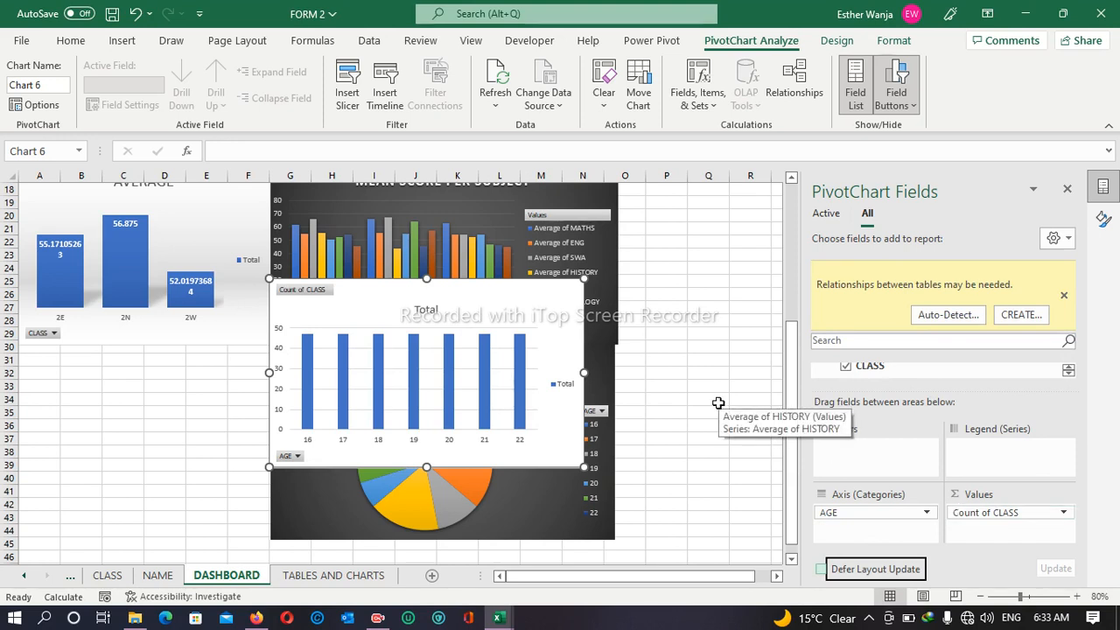
left_click(1063, 298)
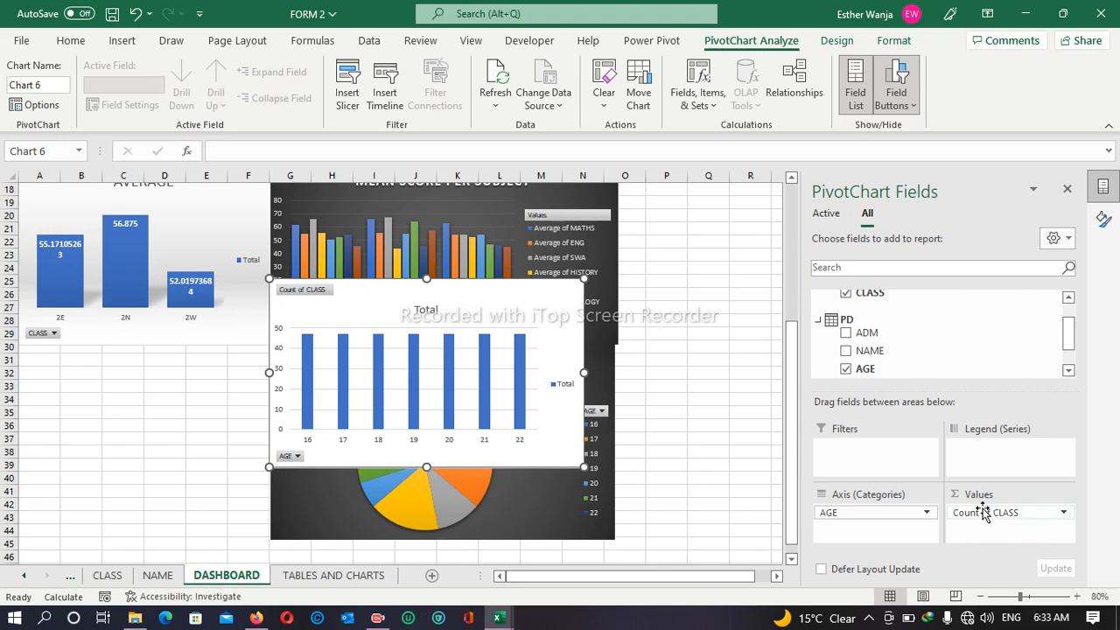
left_click_drag(981, 512, 892, 543)
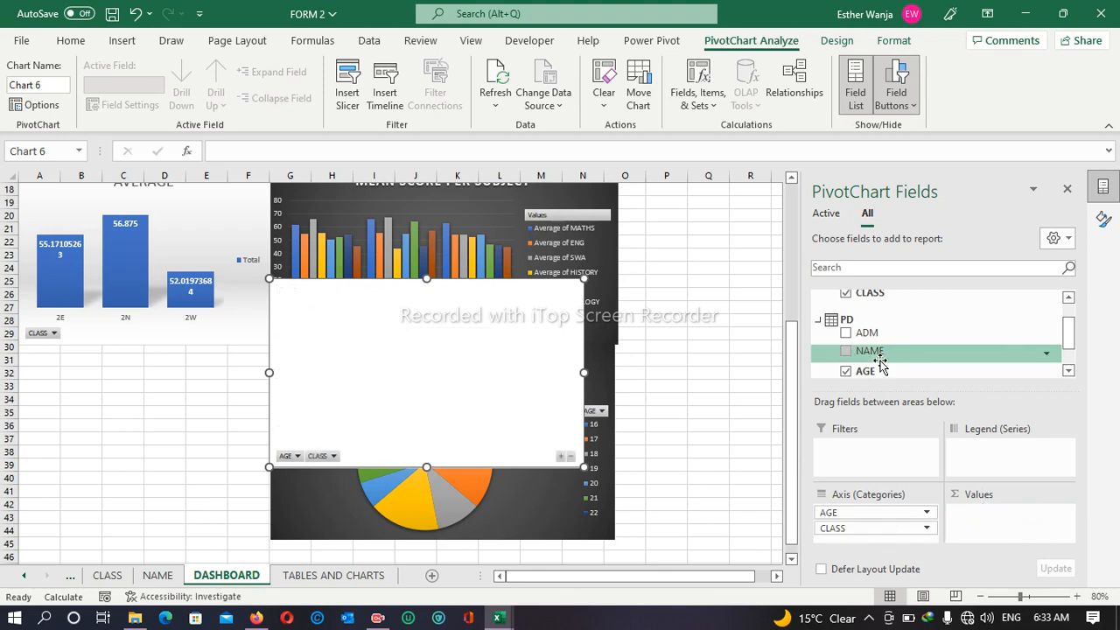
- Use the count of NAME as the chart's values and make CLASS the legend series
left_click(845, 352)
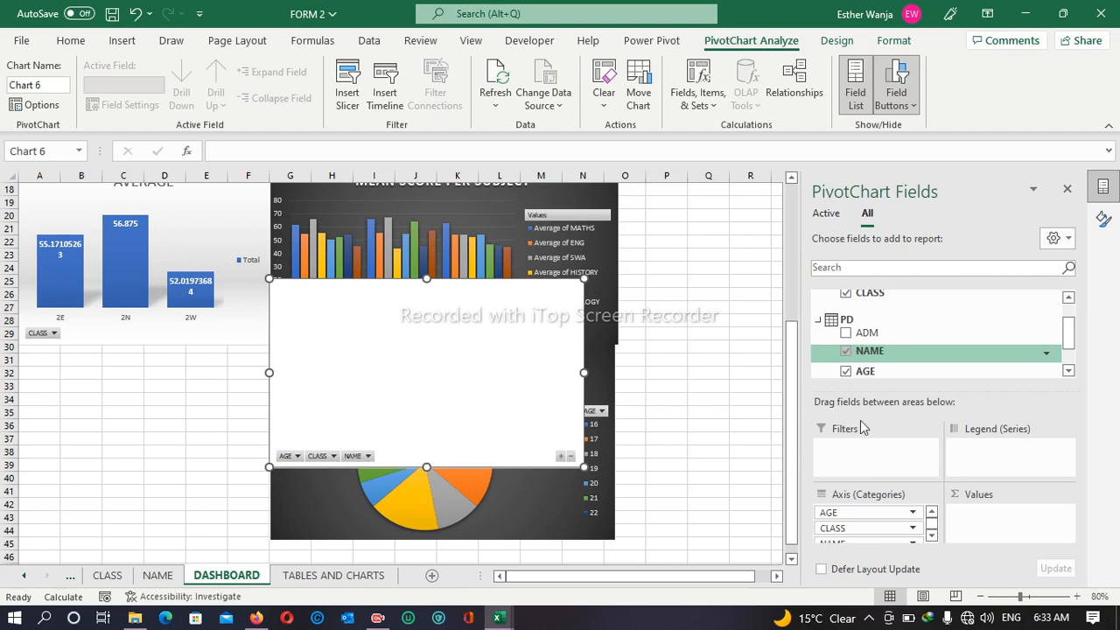
left_click_drag(899, 549, 1015, 514)
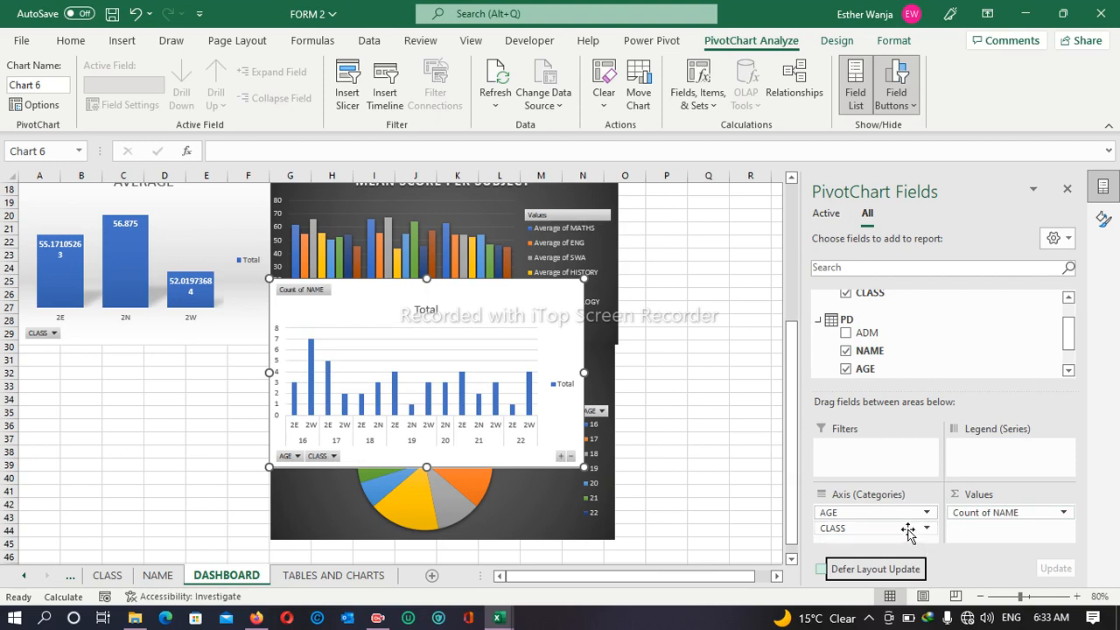
left_click_drag(909, 530, 985, 472)
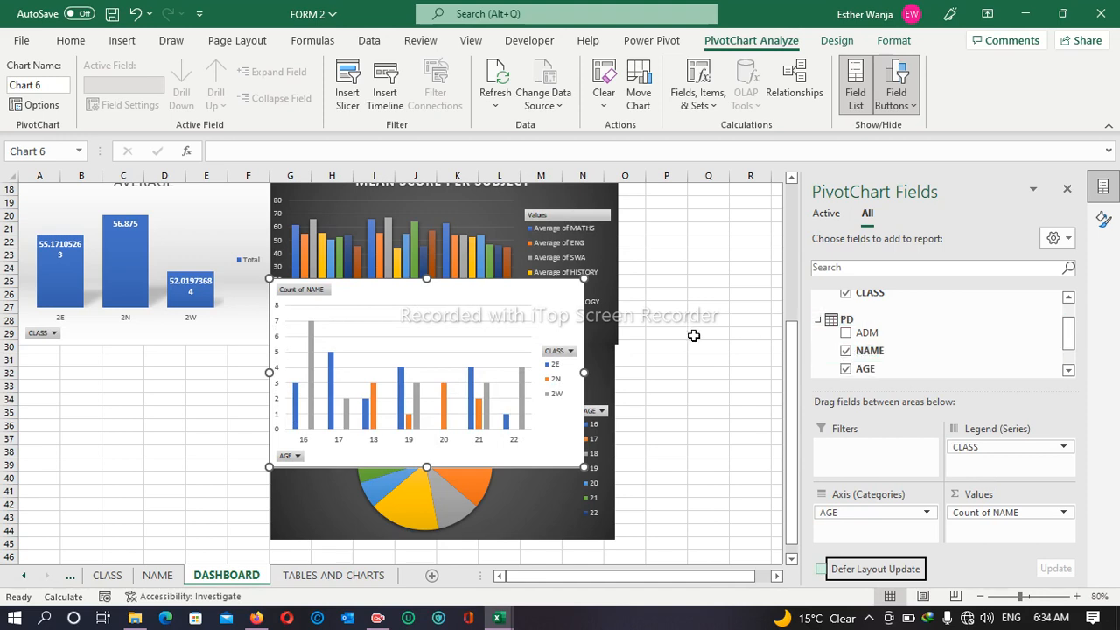
- Place the age-by-class column chart directly under the AVERAGE chart and resize it to span columns A to F
mouse_move(464, 297)
left_mouse_down()
mouse_move(280, 350)
mouse_move(164, 359)
left_mouse_up()
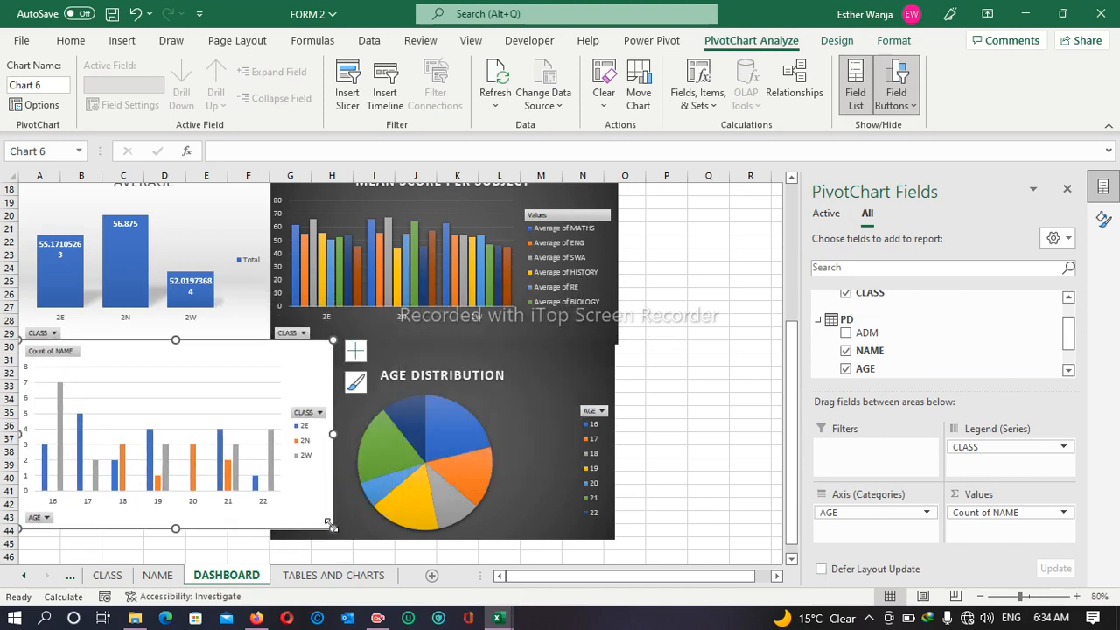
left_click_drag(332, 340, 265, 341)
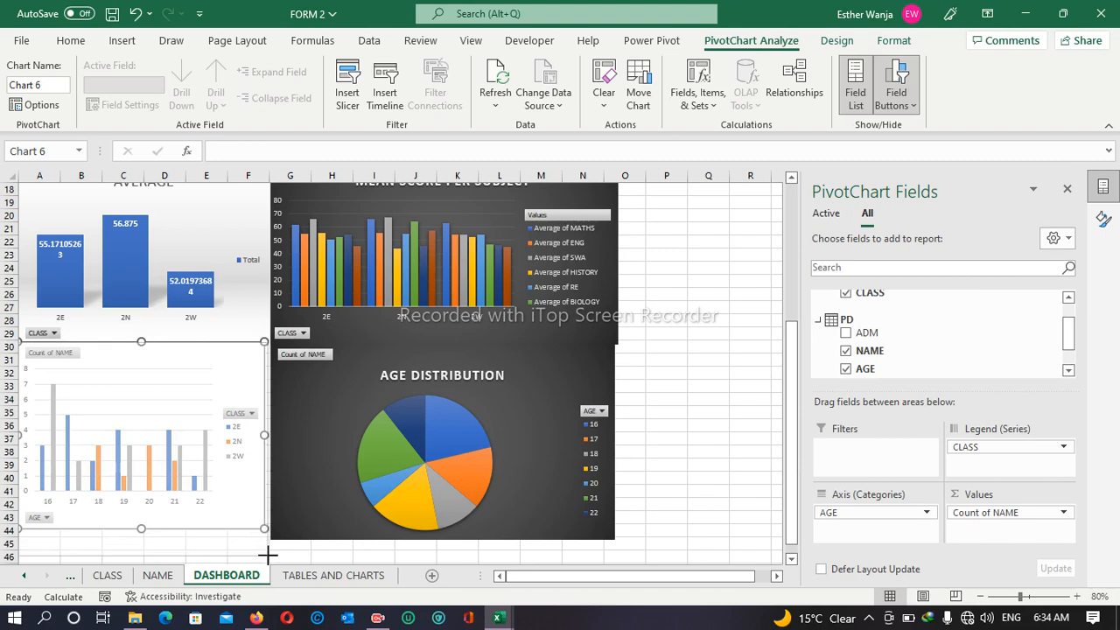
scroll(250, 522, "down", 1)
left_click_drag(250, 521, 267, 535)
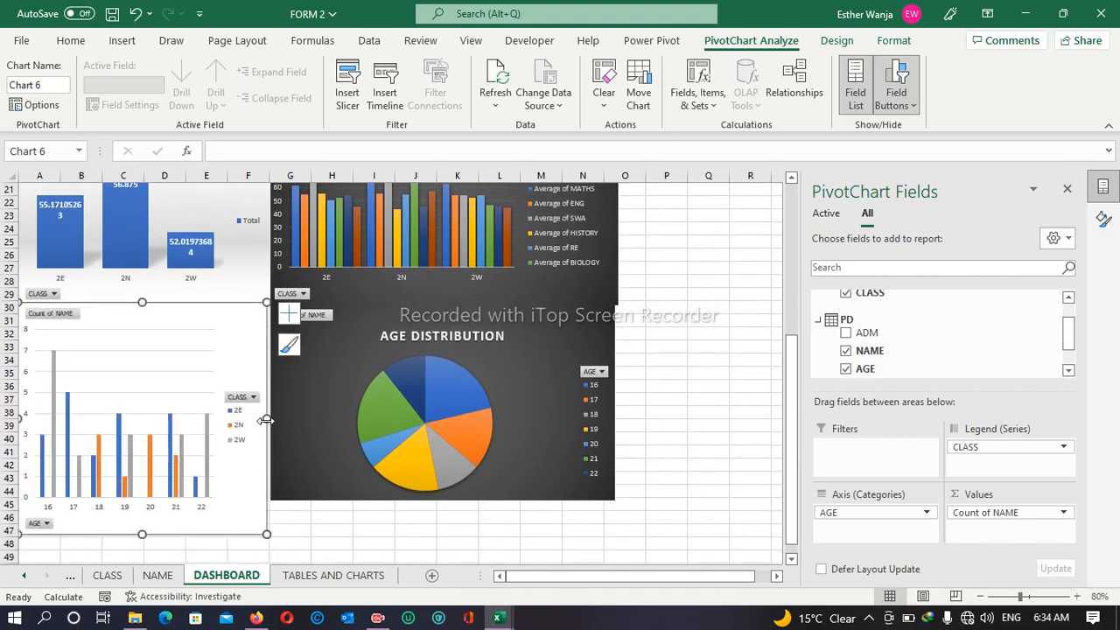
left_click_drag(265, 419, 271, 418)
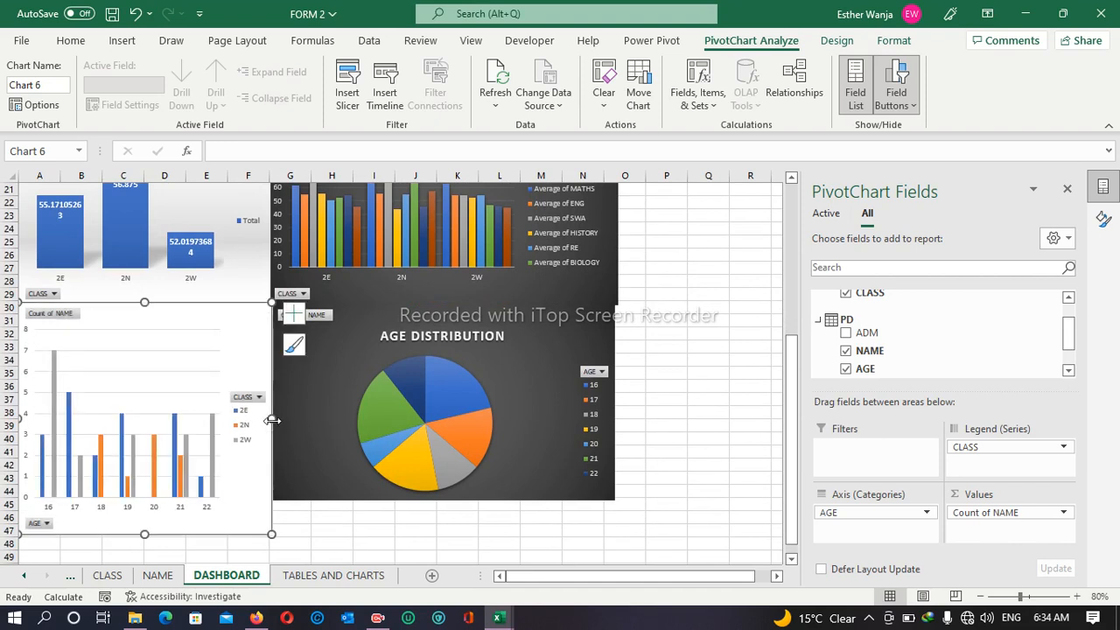
- Nudge the AGE DISTRIBUTION pie down slightly and apply the light grey chart style with percentage labels
mouse_move(455, 310)
left_mouse_down()
mouse_move(455, 344)
mouse_move(455, 315)
left_mouse_up()
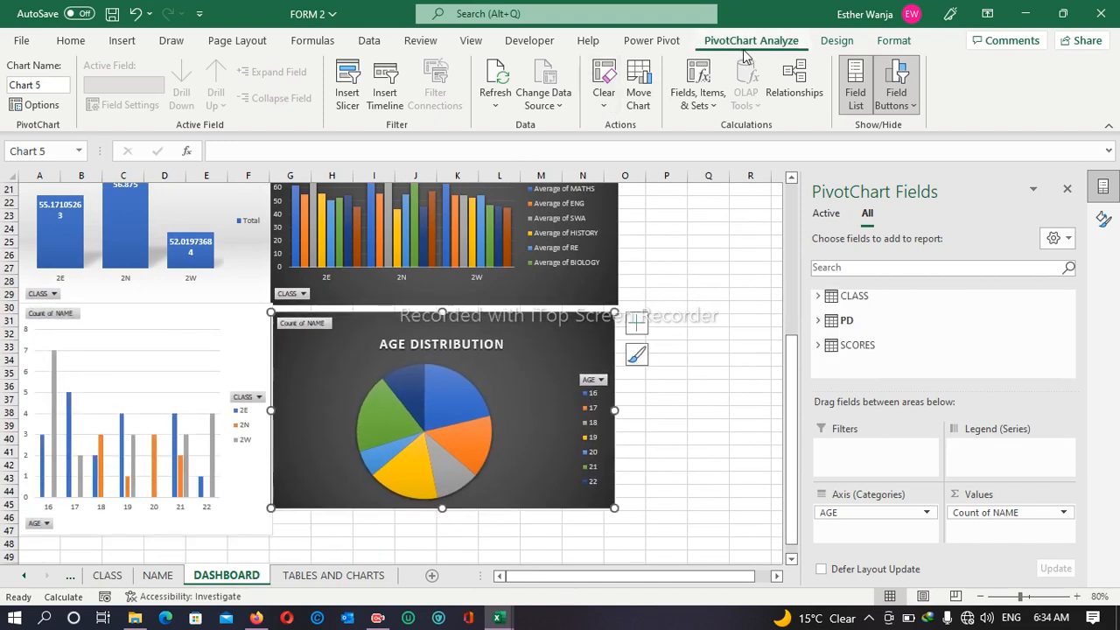
left_click(835, 41)
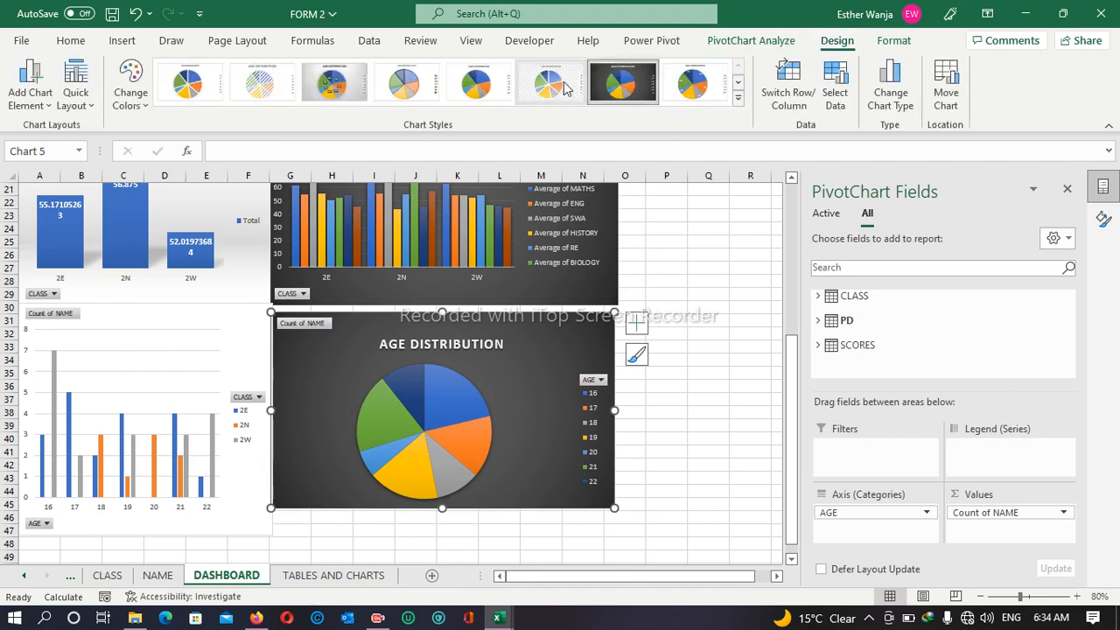
left_click(348, 94)
- Swap the two age charts: fit the AGE DISTRIBUTION pie under the AVERAGE chart and place the column chart under MEAN SCORE PER SUBJECT
left_click(215, 324)
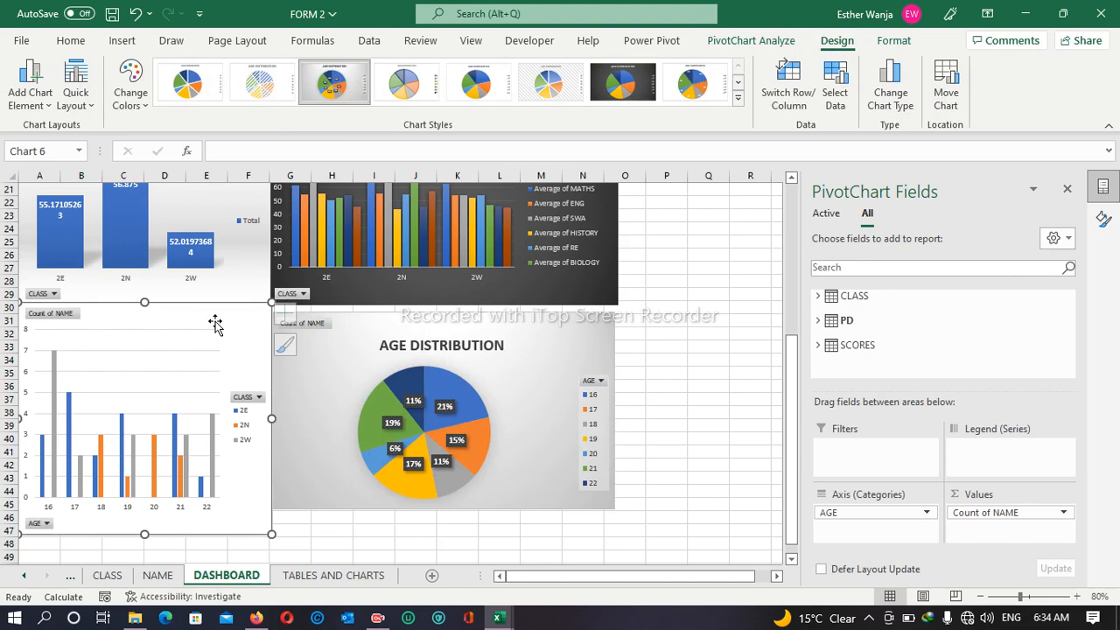
left_click_drag(212, 320, 657, 334)
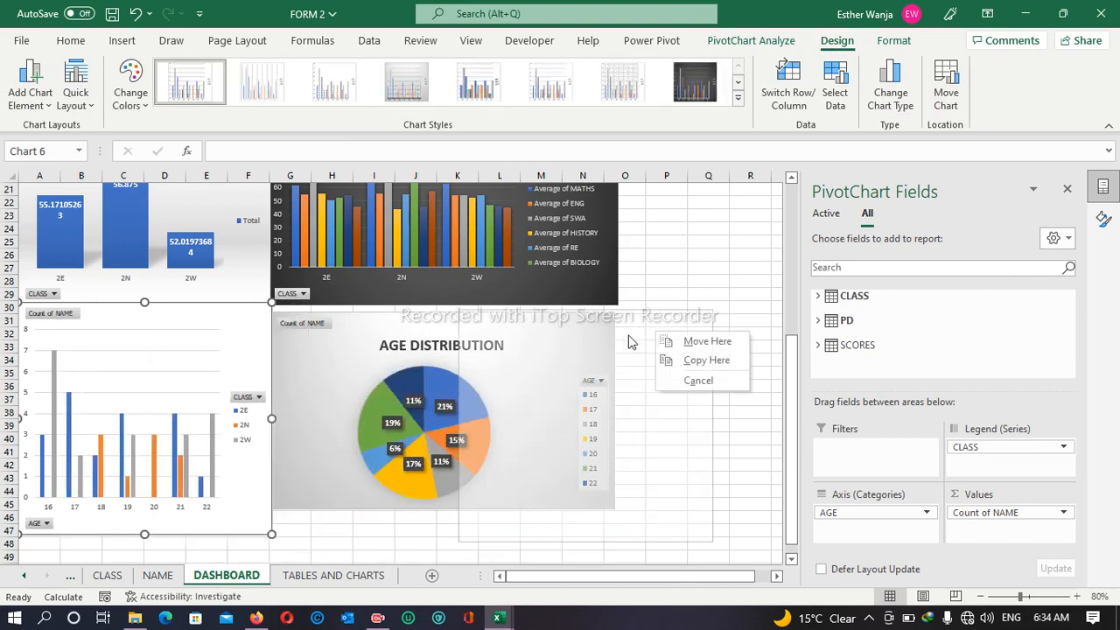
left_click(723, 343)
left_click_drag(370, 320, 89, 311)
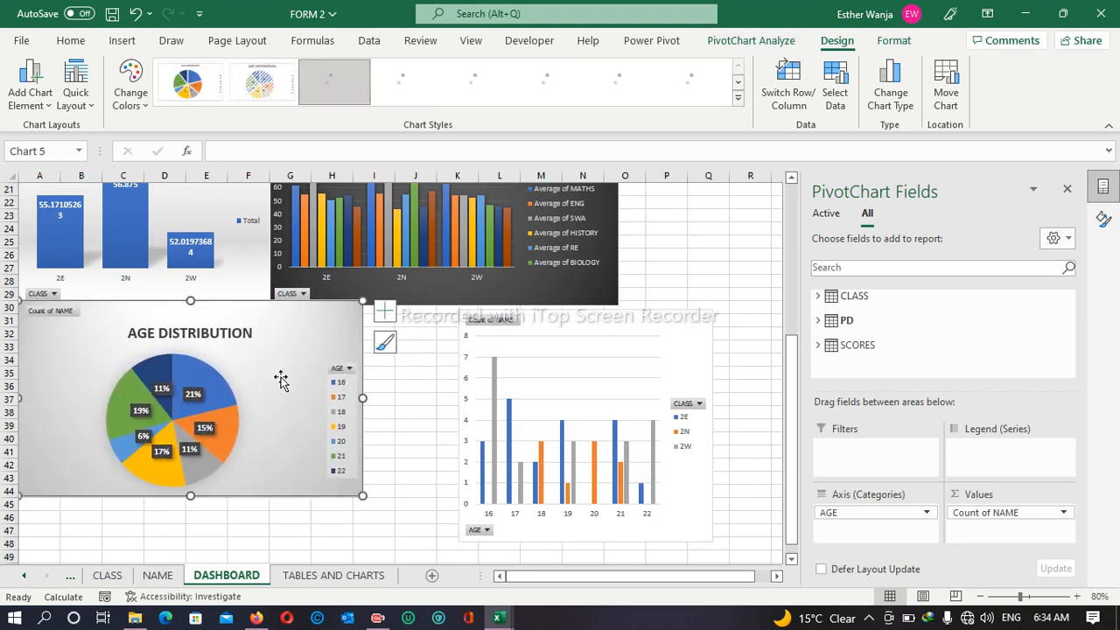
left_click_drag(363, 398, 268, 398)
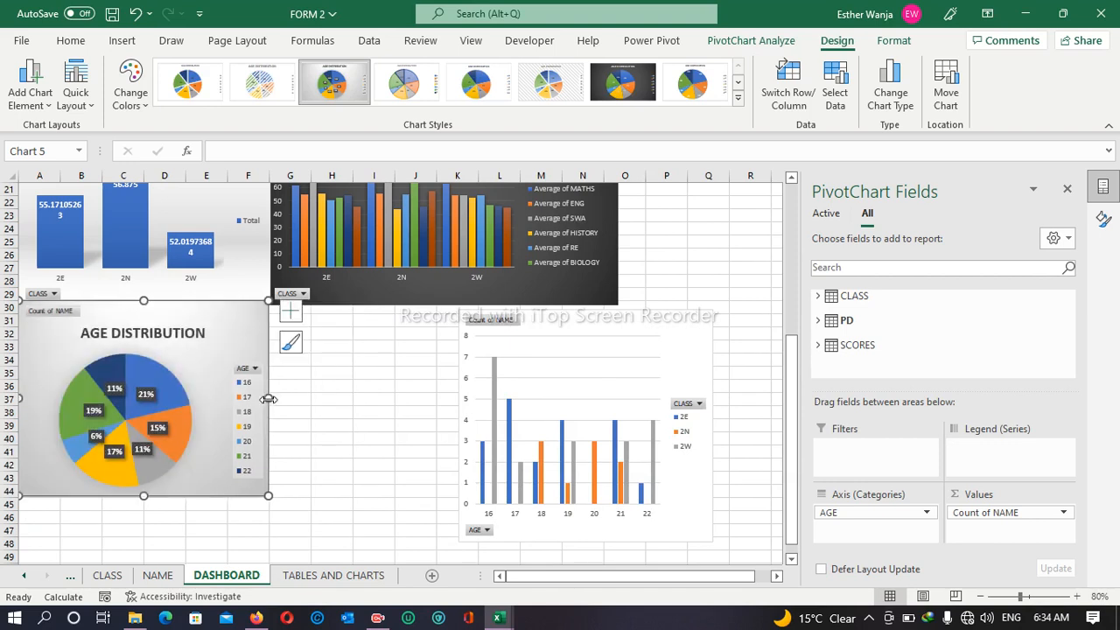
left_click_drag(634, 325, 446, 320)
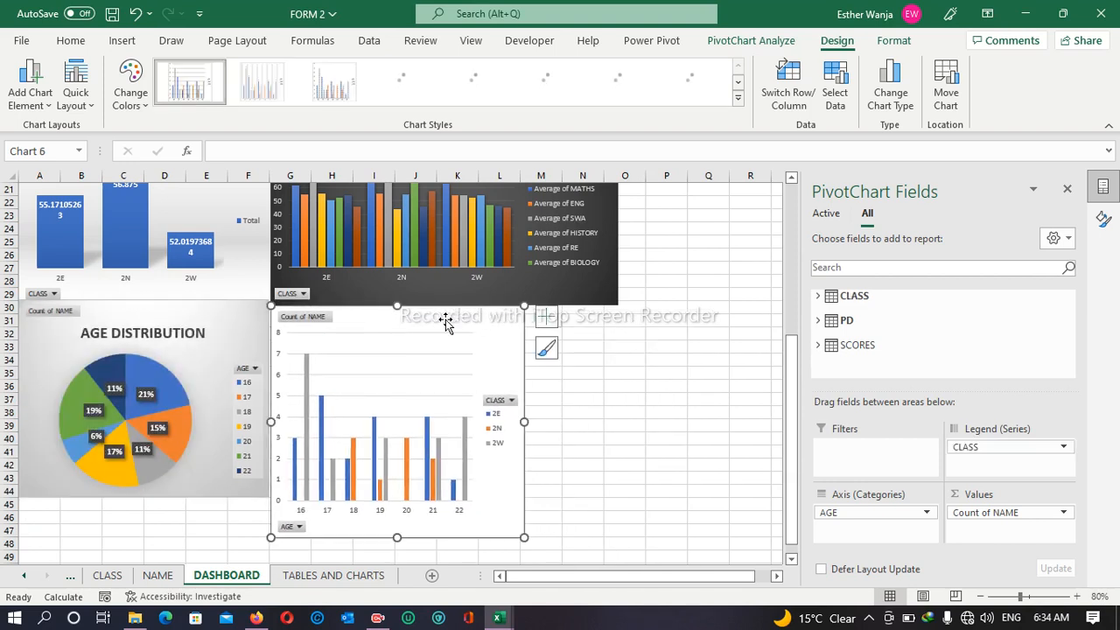
- Change the age-by-class chart's type to Clustered Bar
left_click(889, 87)
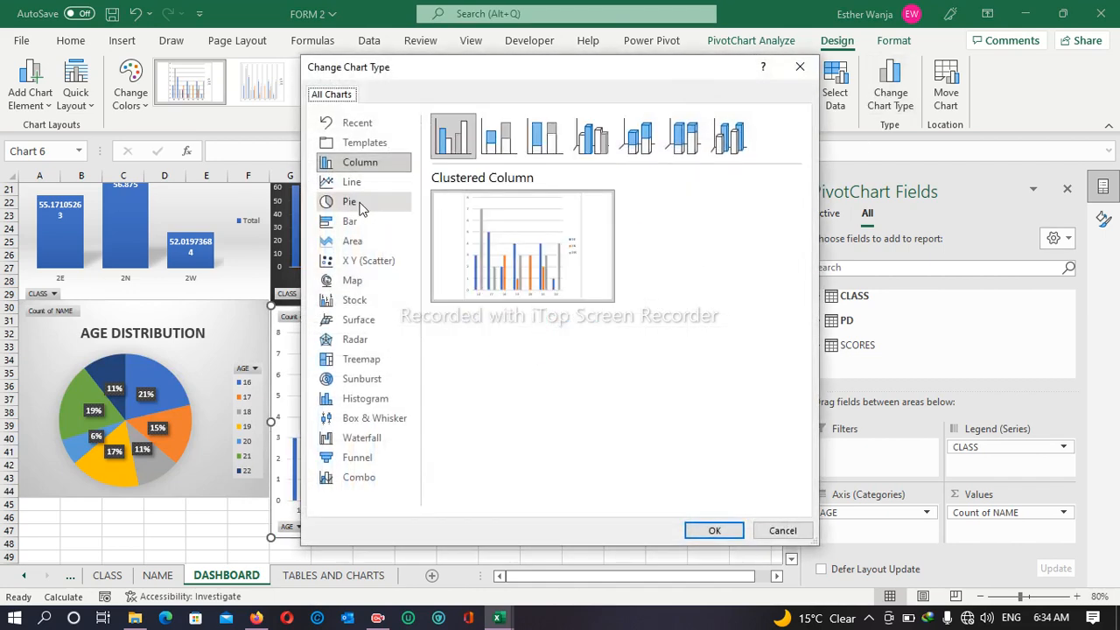
left_click(363, 220)
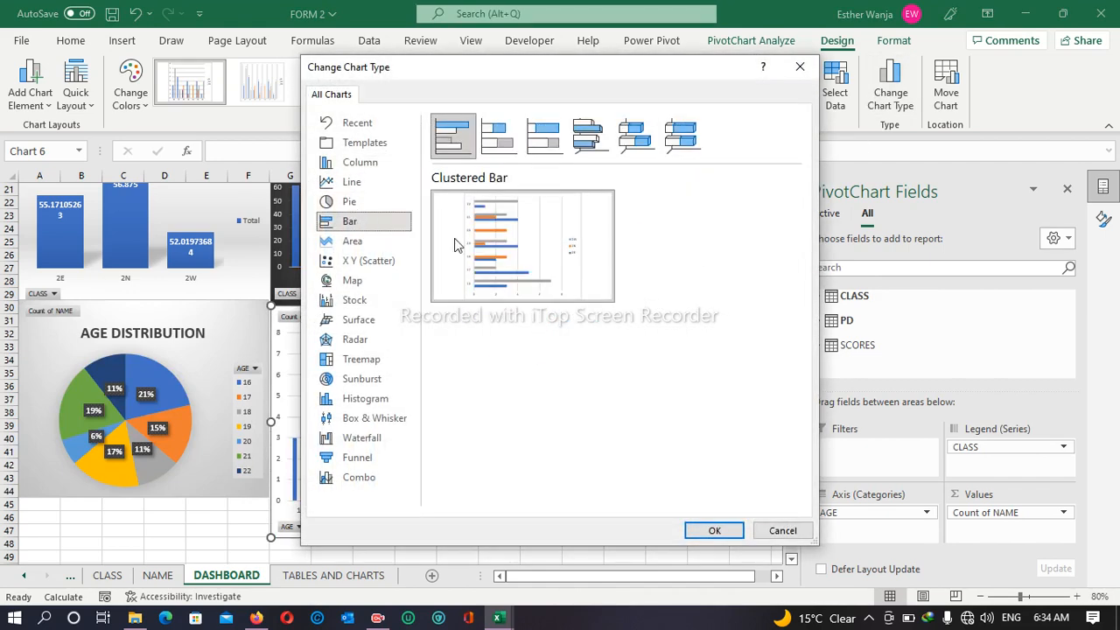
left_click(712, 528)
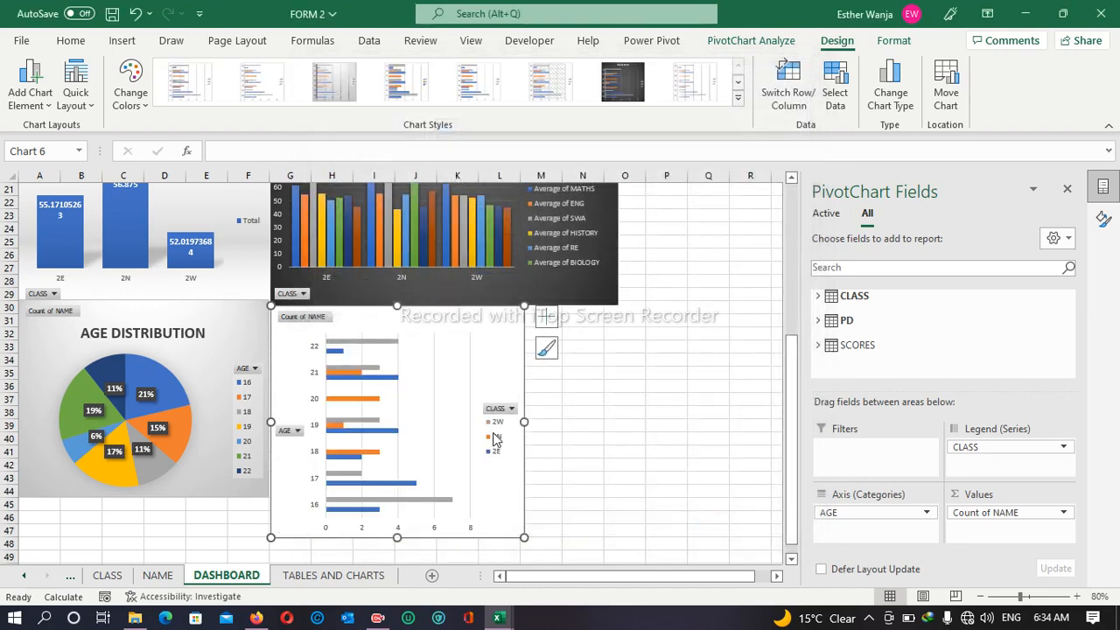
- Resize the clustered bar chart to match the MEAN SCORE PER SUBJECT chart's width and end level with the pie chart at row 44
left_click_drag(525, 423, 617, 423)
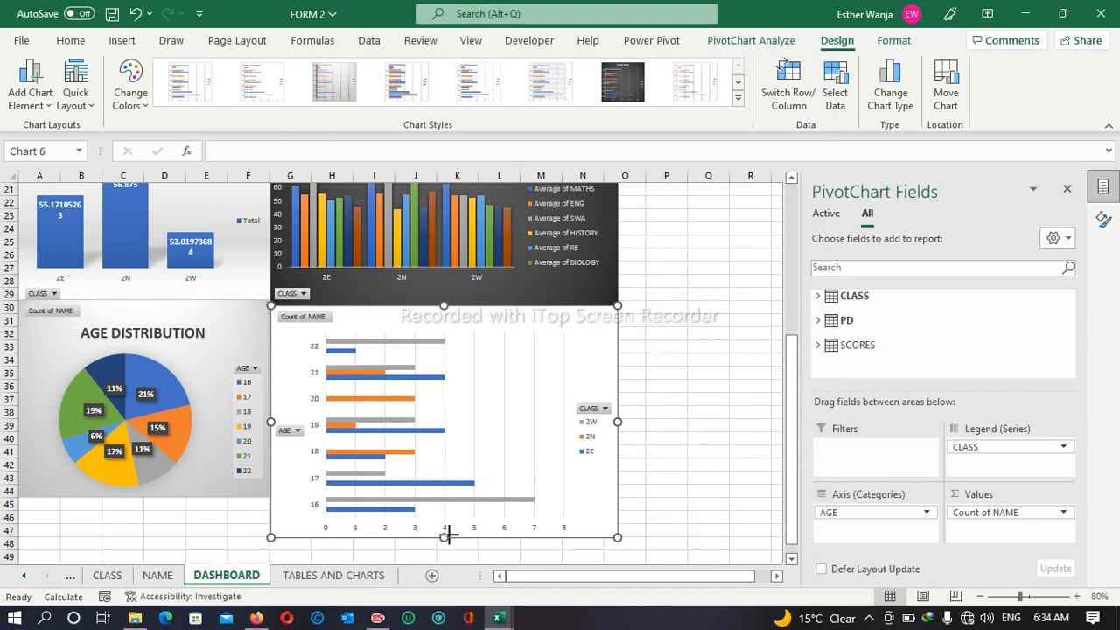
left_click(432, 508)
left_click_drag(428, 499, 429, 500)
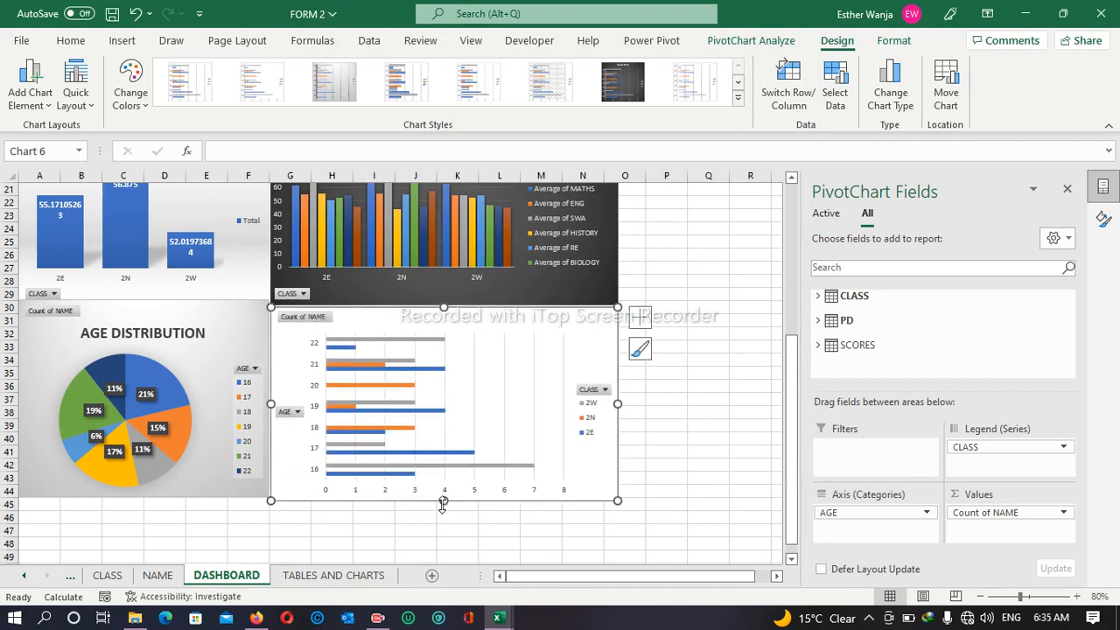
left_click_drag(442, 500, 443, 497)
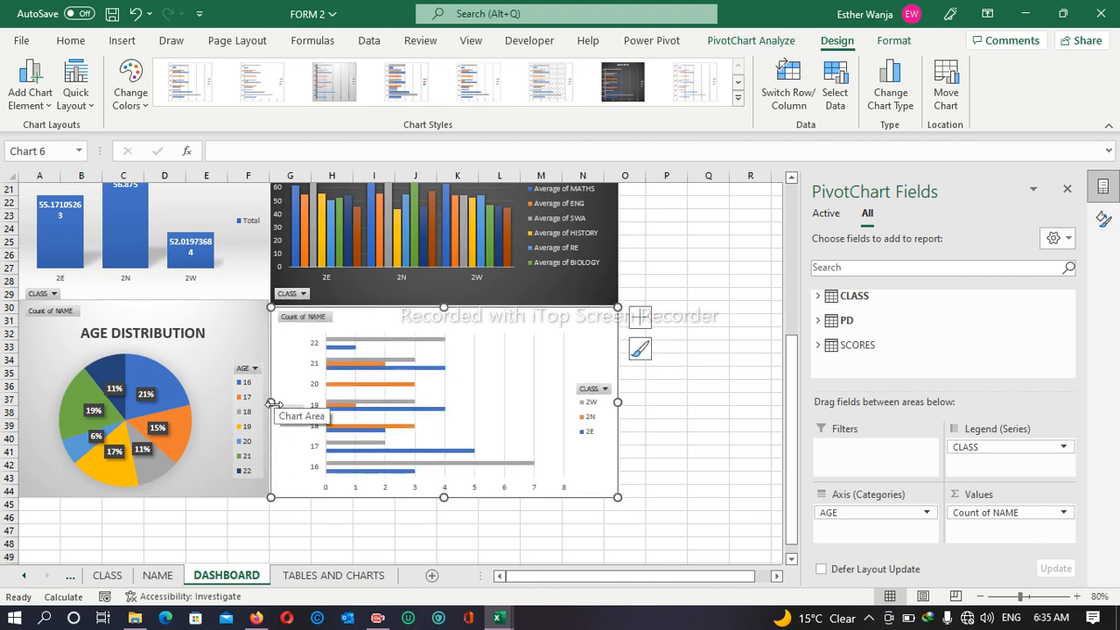
left_click_drag(267, 404, 267, 402)
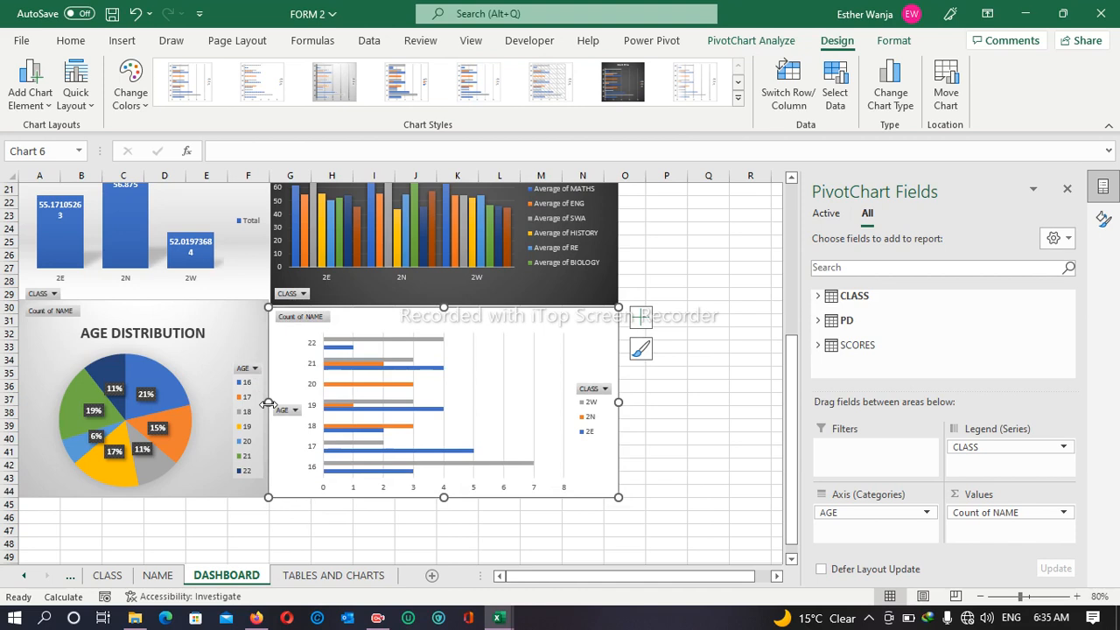
- Apply the dark chart style to the age-by-class bar chart and close the PivotChart Fields and Format Chart Area panes
left_click(621, 81)
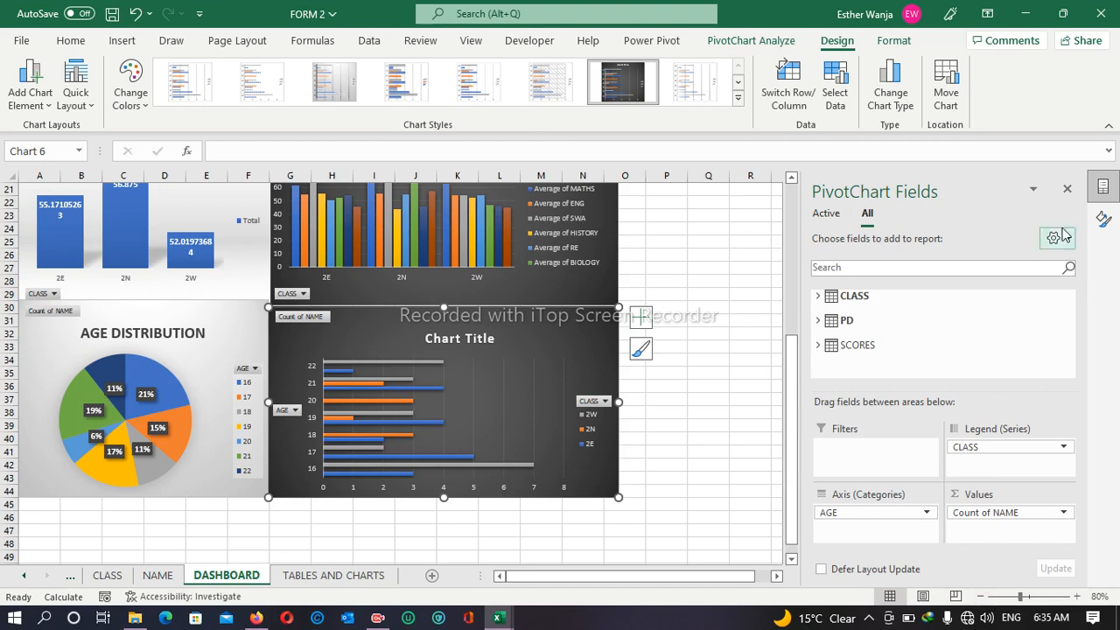
left_click(1066, 191)
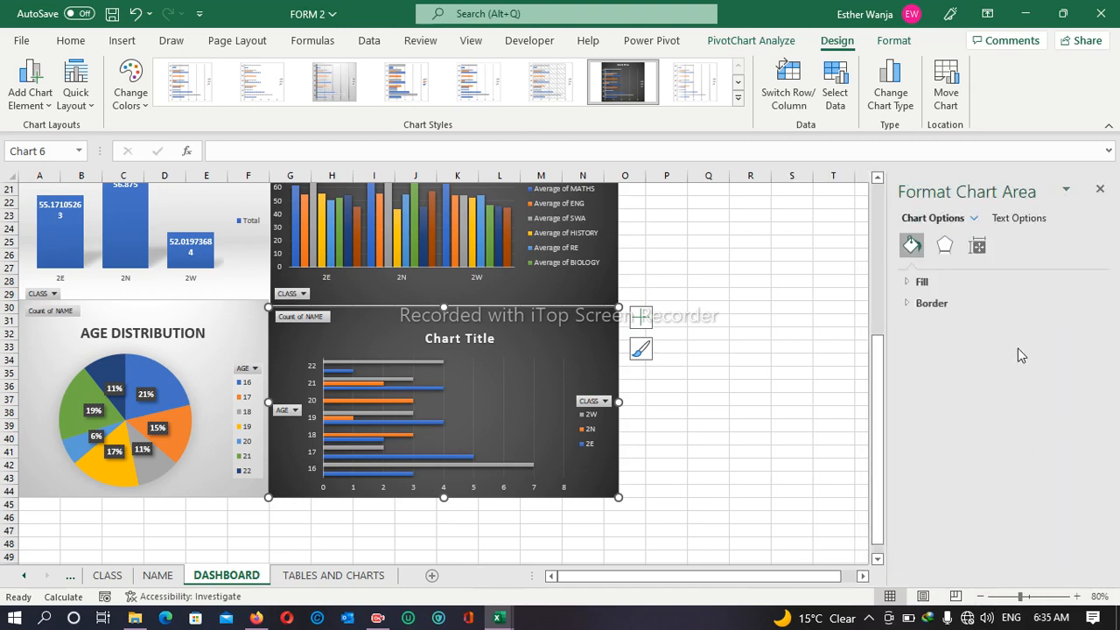
left_click(1099, 192)
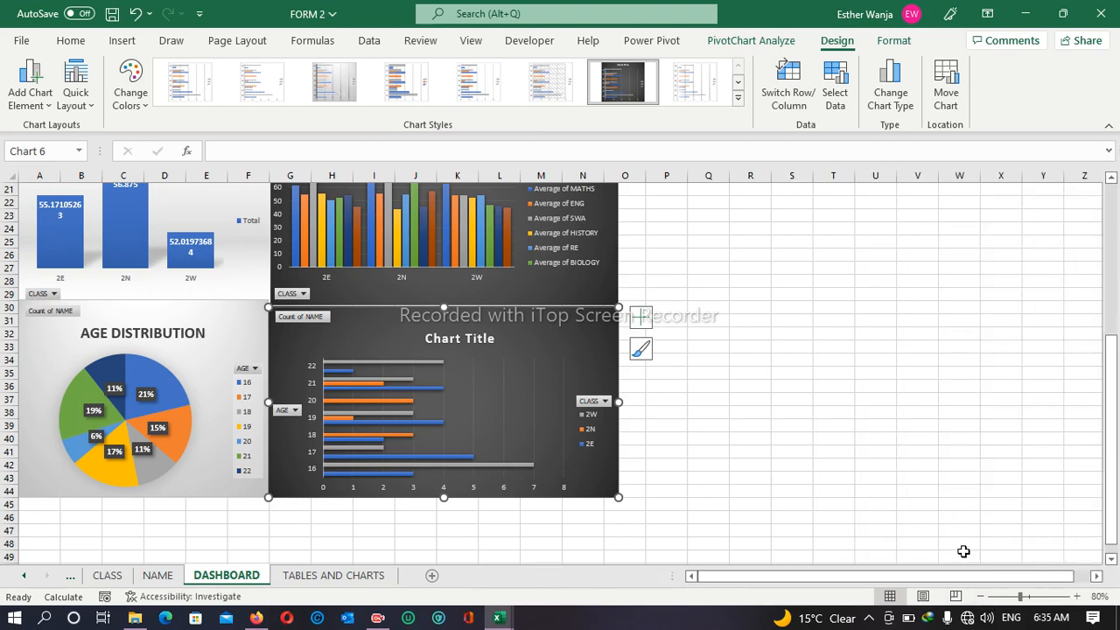
- Examine the overall layout of all DASHBOARD charts at 40% and 60% zoom, returning to row 1
left_click(980, 596)
left_click(979, 595)
left_click(979, 595)
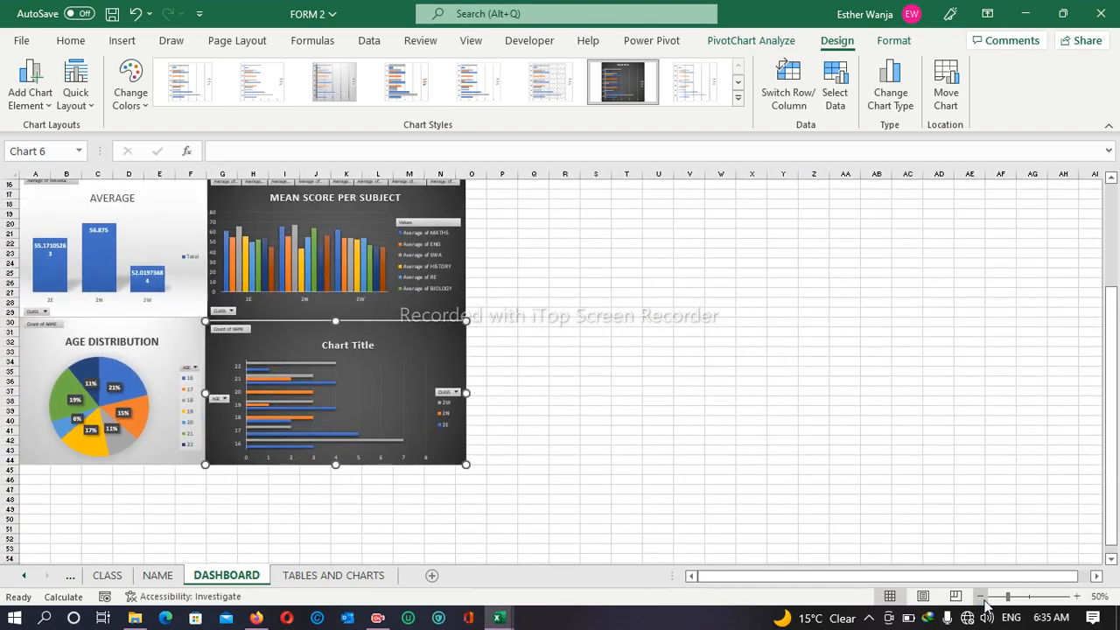
left_click(979, 596)
left_click_drag(1113, 393, 1115, 311)
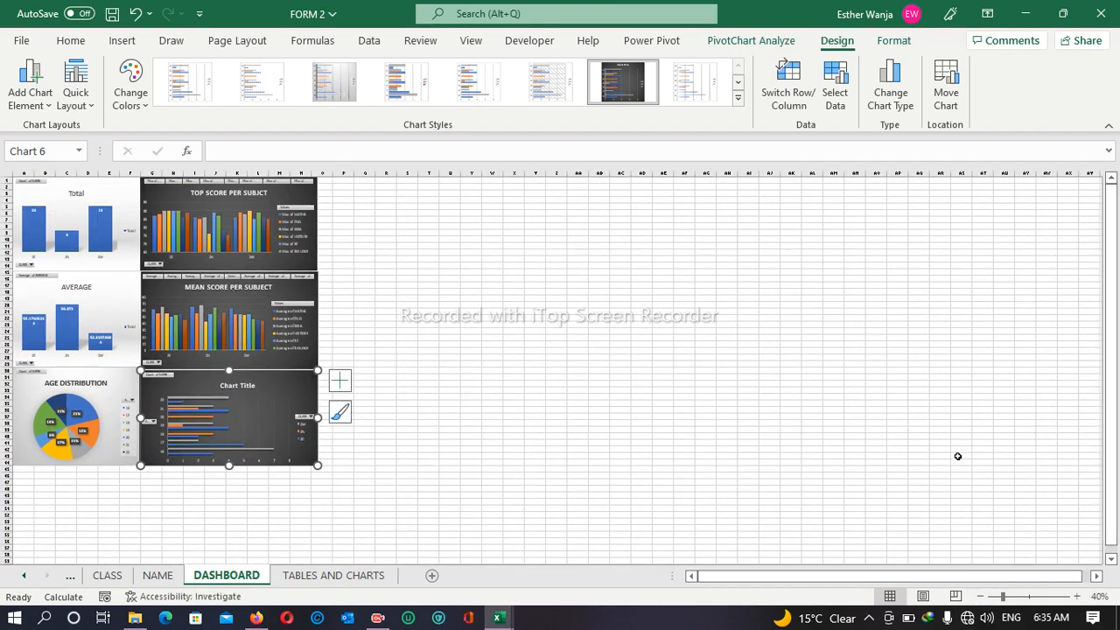
left_click(1076, 596)
left_click(1076, 596)
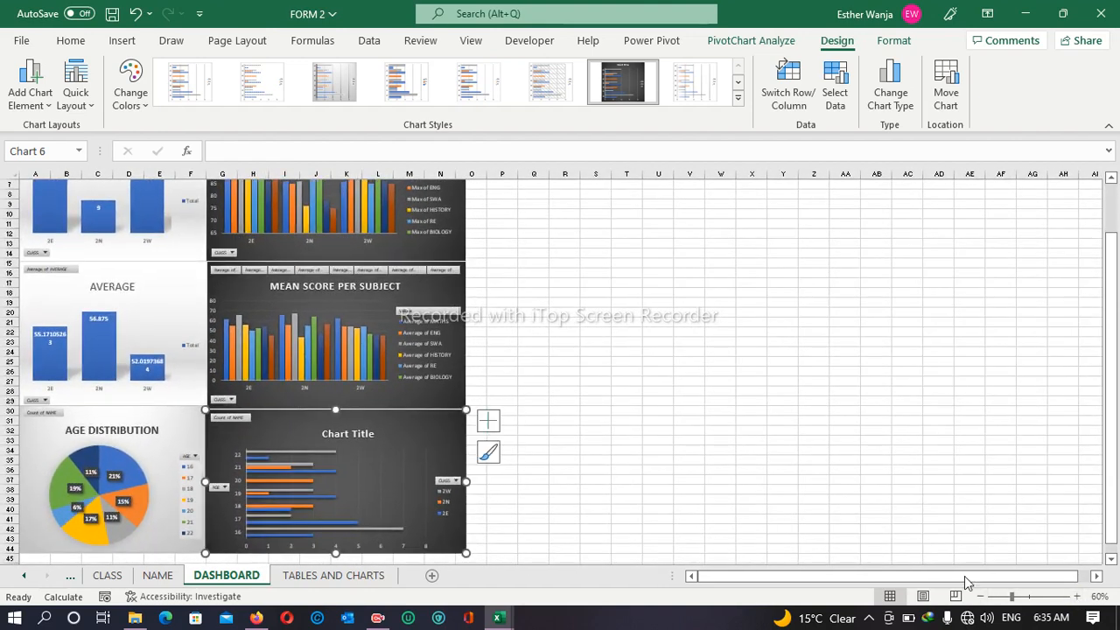
left_click_drag(955, 574, 712, 588)
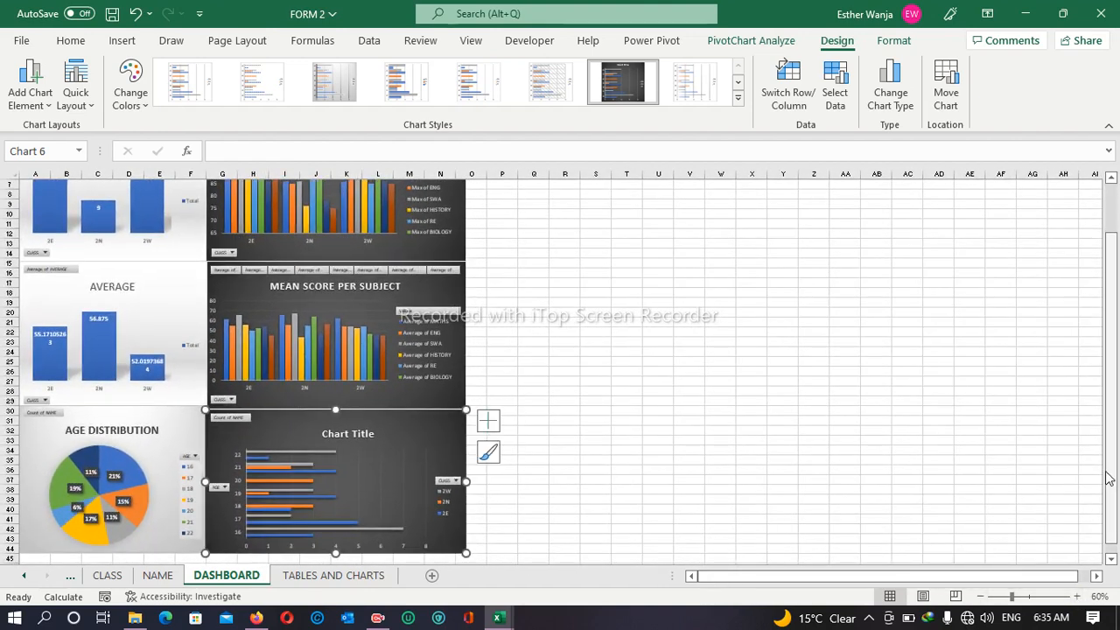
left_click_drag(1114, 472, 1098, 368)
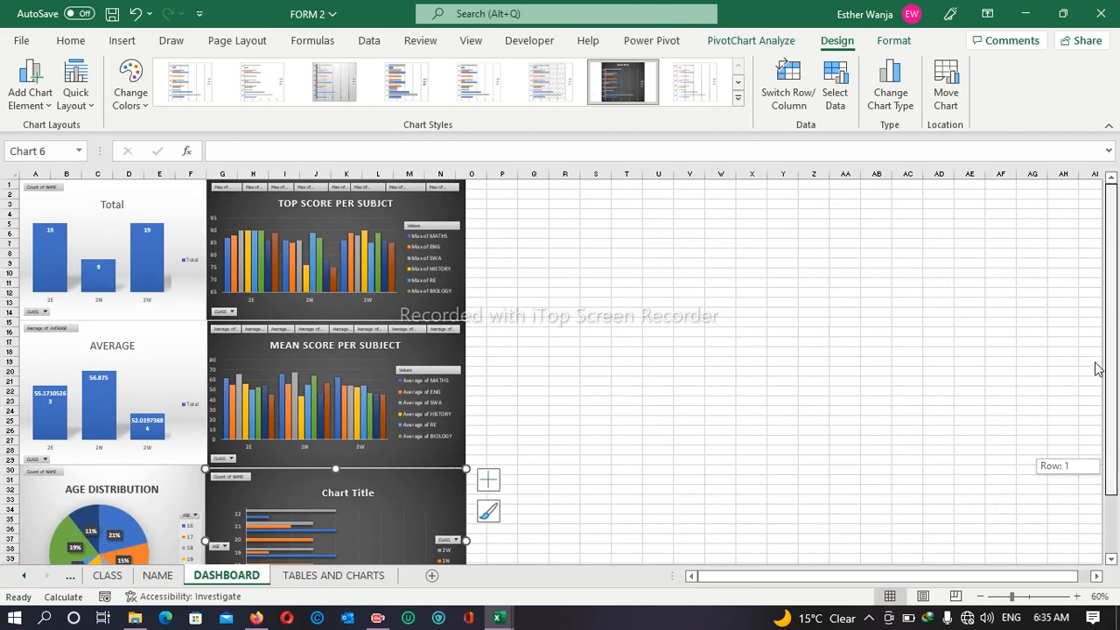
left_click_drag(1105, 416, 1105, 376)
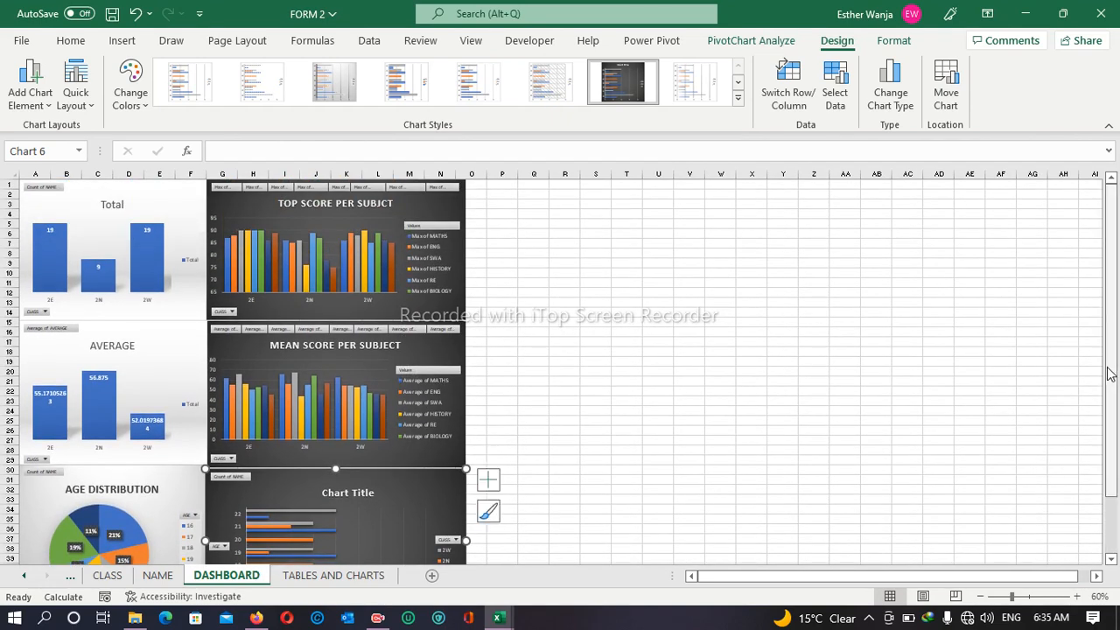
- Set up new slicers from the workbook data model tables, choosing CLASS from the CLASS table and AGE from the PD table
left_click(495, 193)
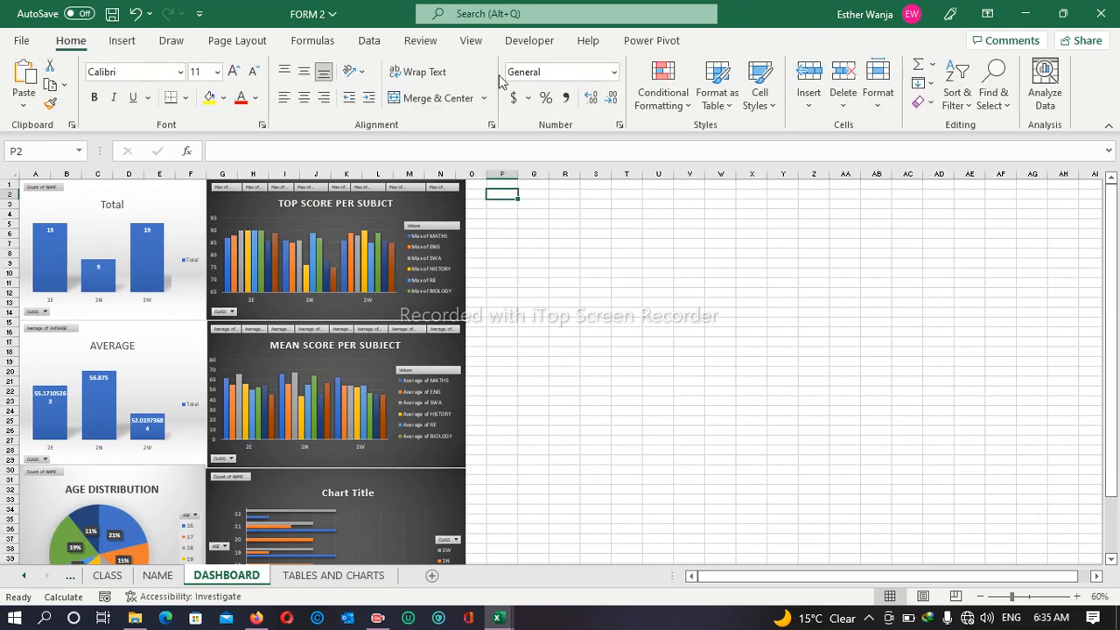
left_click(123, 44)
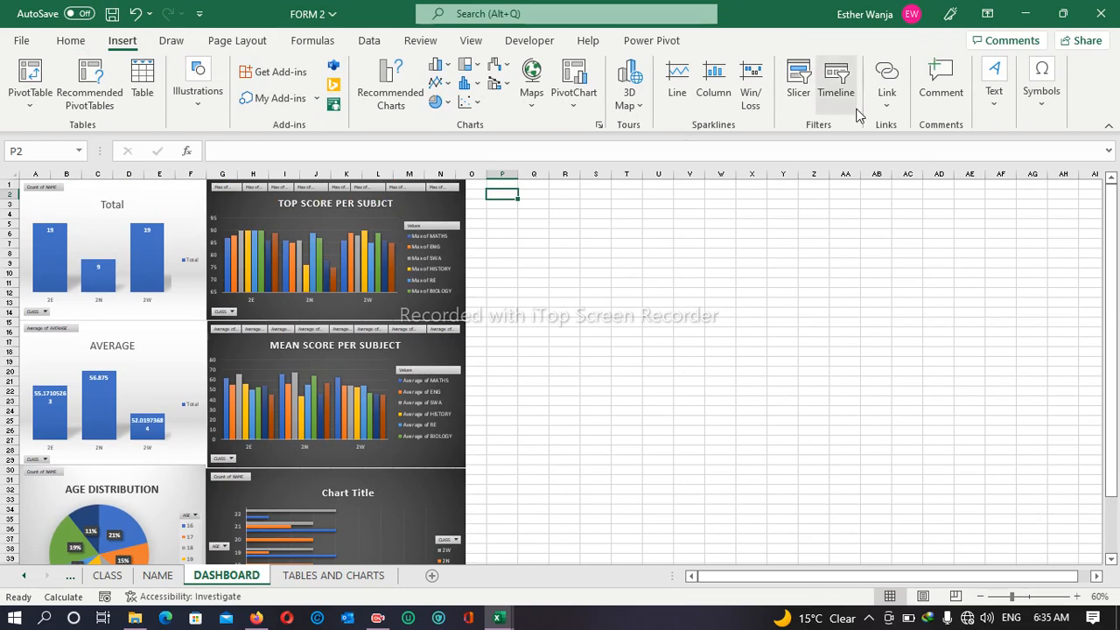
left_click(802, 96)
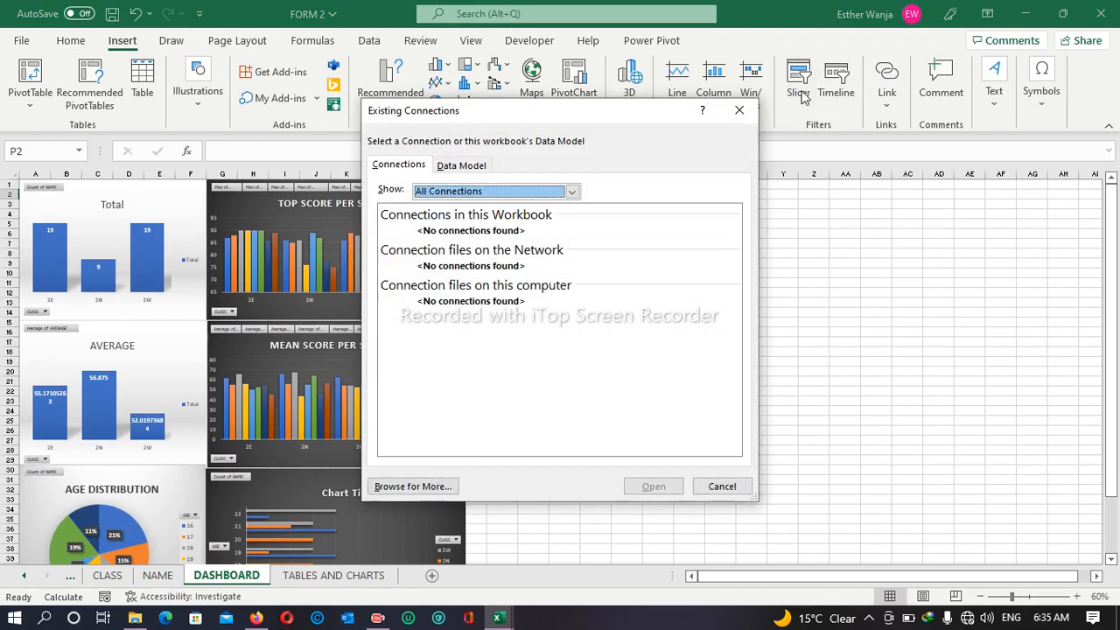
left_click(446, 169)
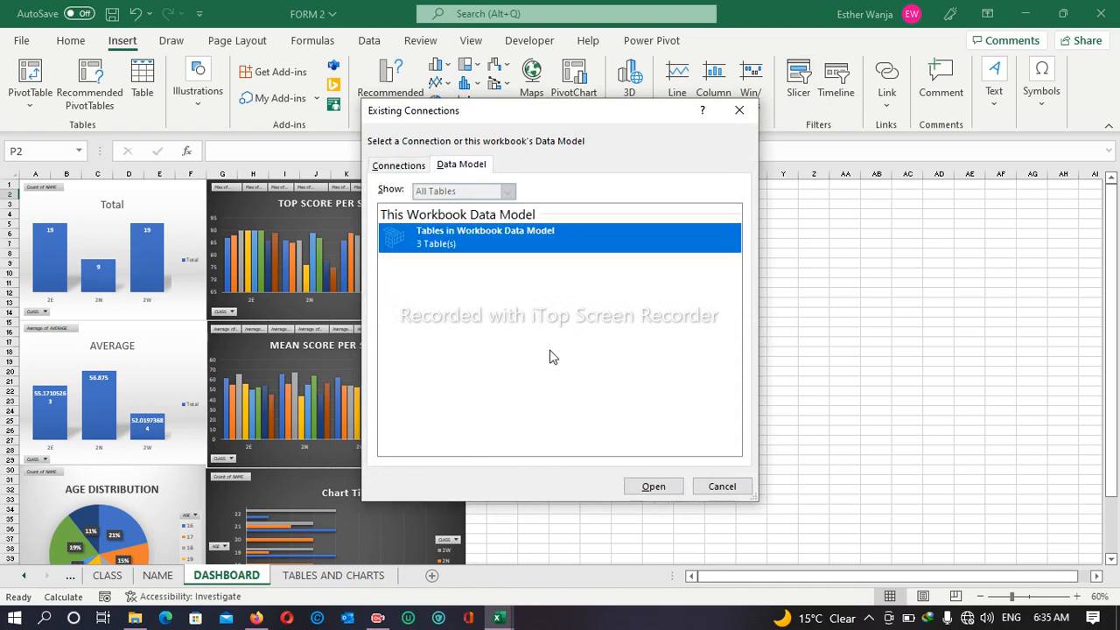
left_click(653, 487)
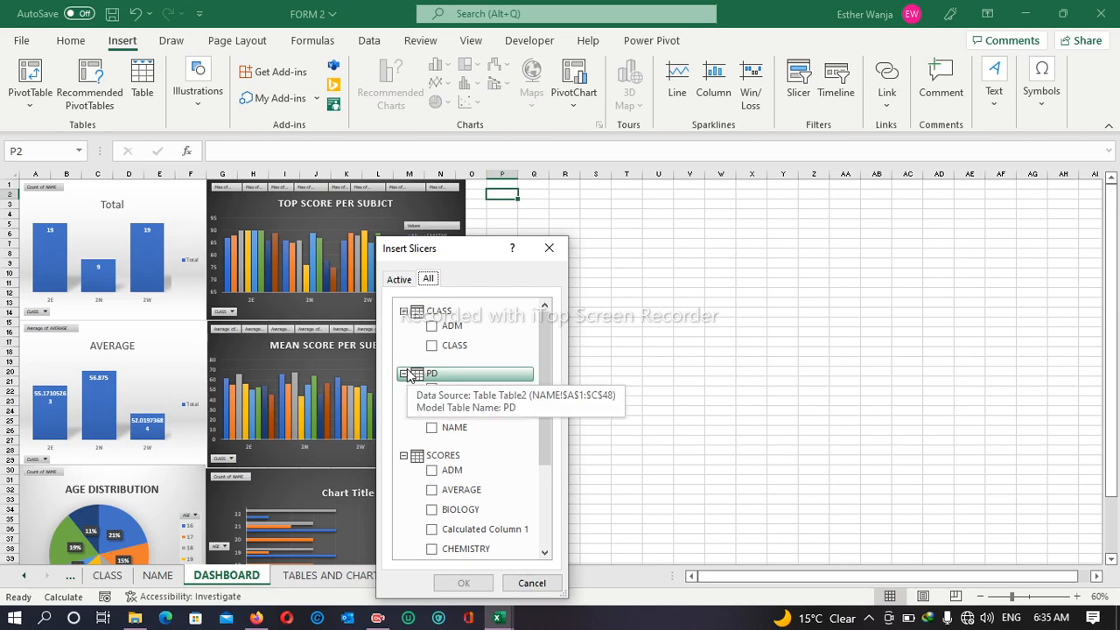
left_click(432, 347)
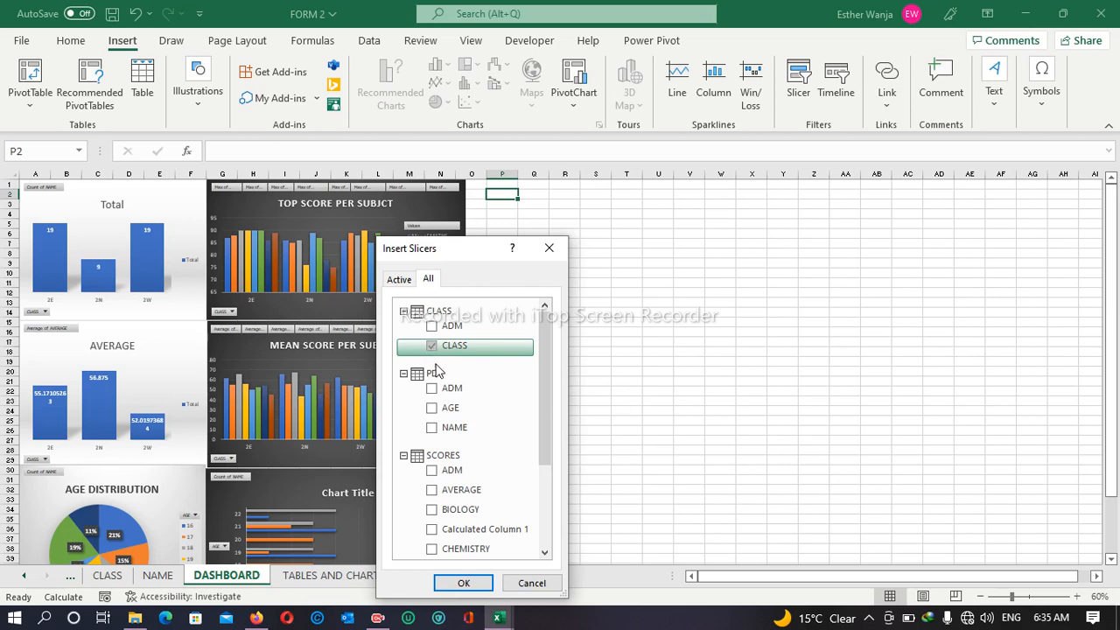
left_click(432, 409)
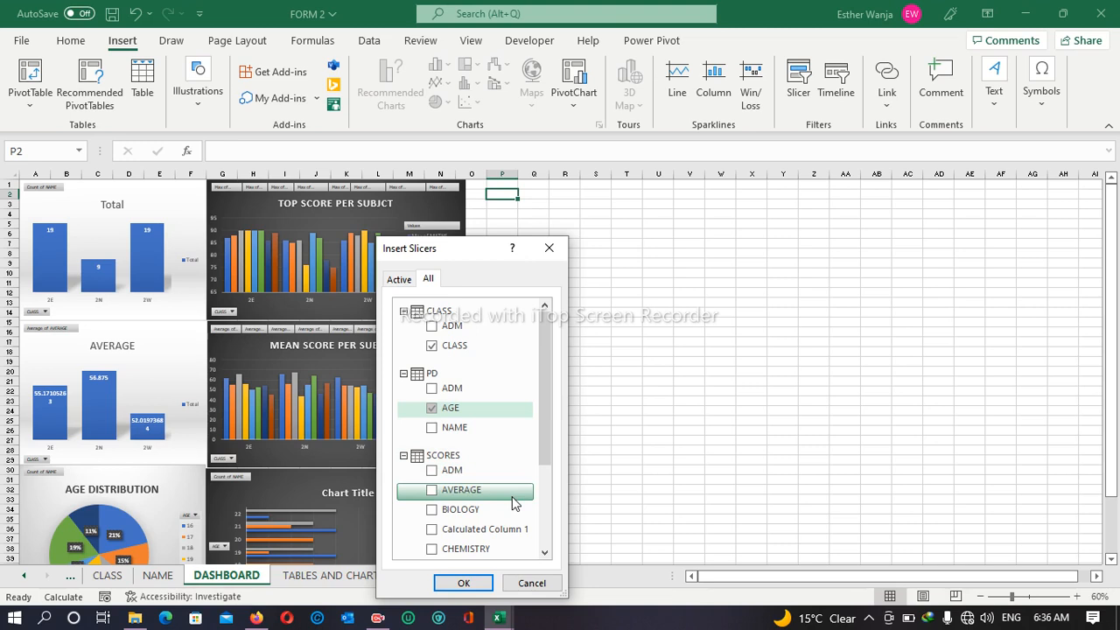
left_click(431, 511)
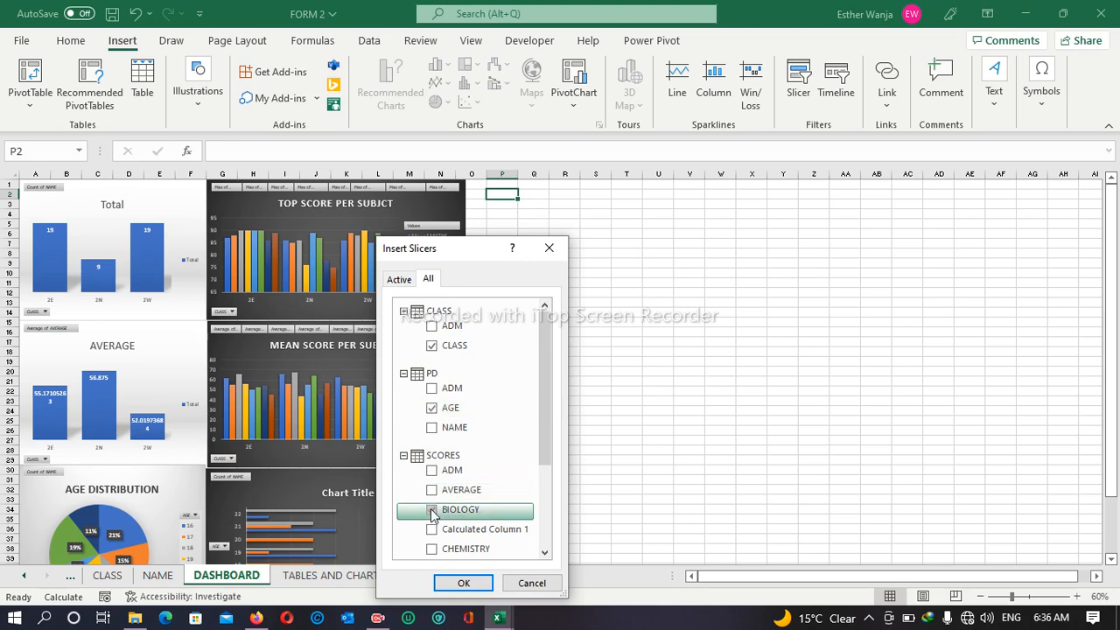
left_click(545, 555)
left_click(545, 555)
left_click(545, 556)
left_click(431, 483)
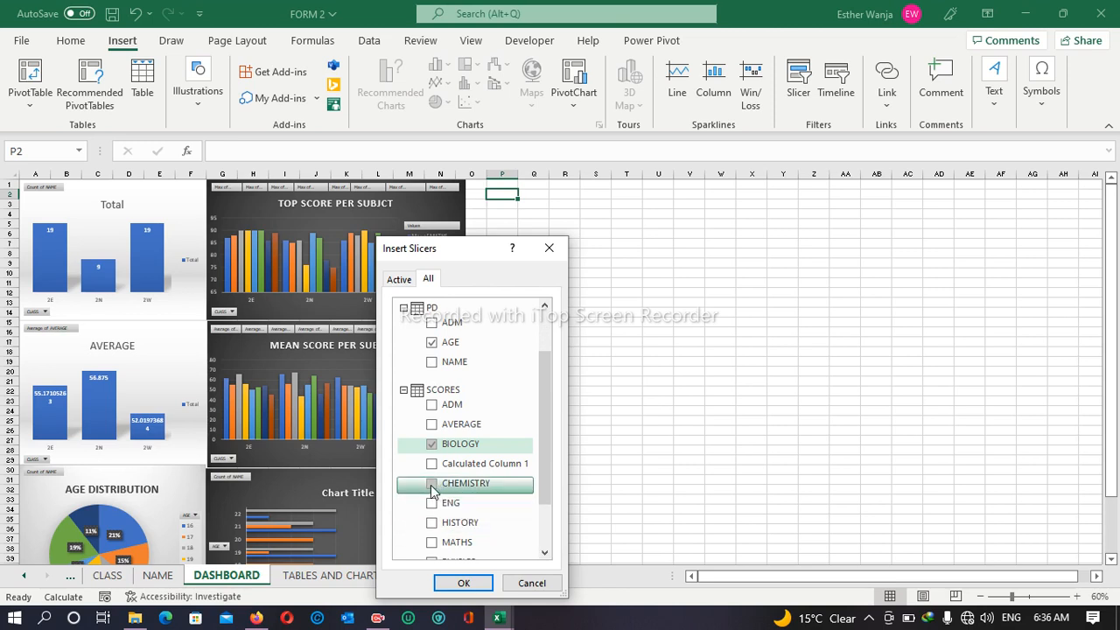
left_click(432, 503)
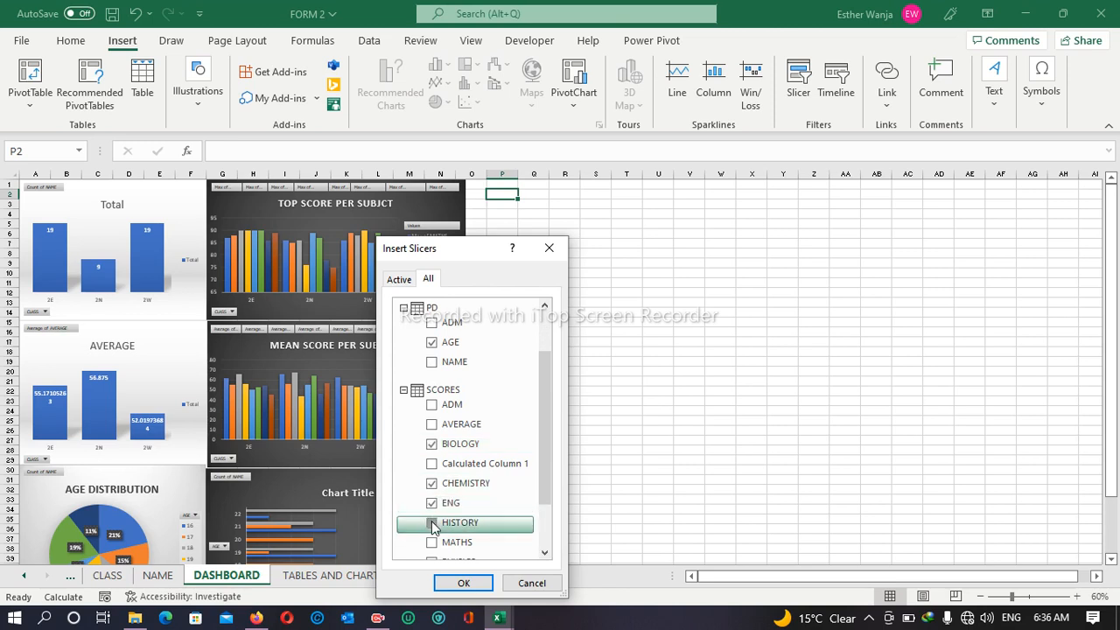
left_click(431, 543)
left_click(545, 556)
left_click(545, 555)
left_click(545, 555)
left_click(433, 474)
left_click(433, 510)
left_click(432, 531)
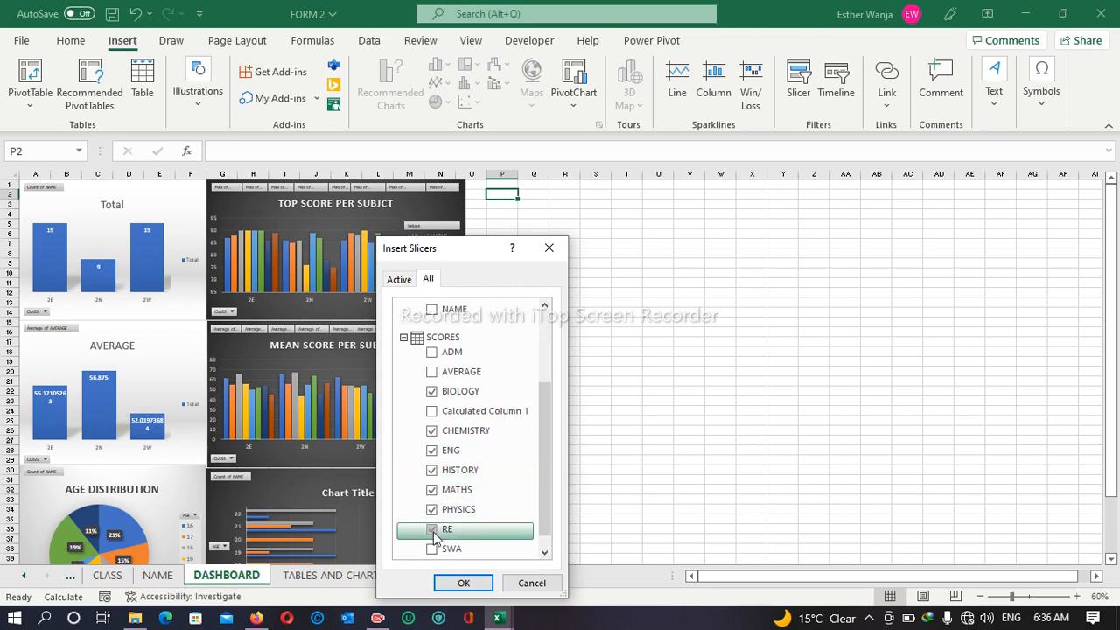
left_click(432, 548)
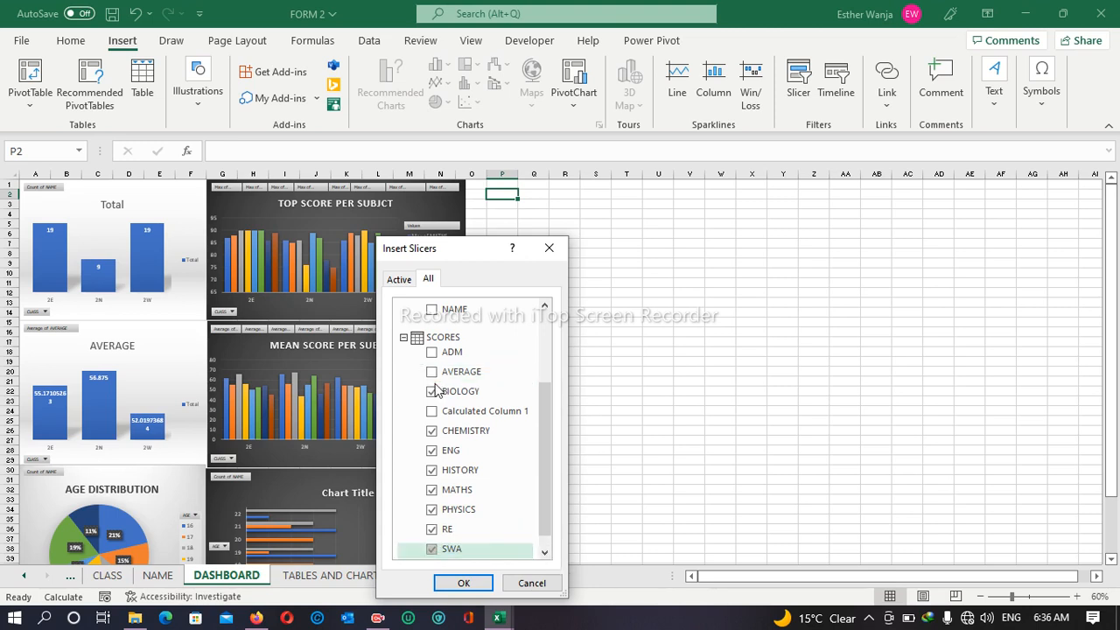
left_click(432, 432)
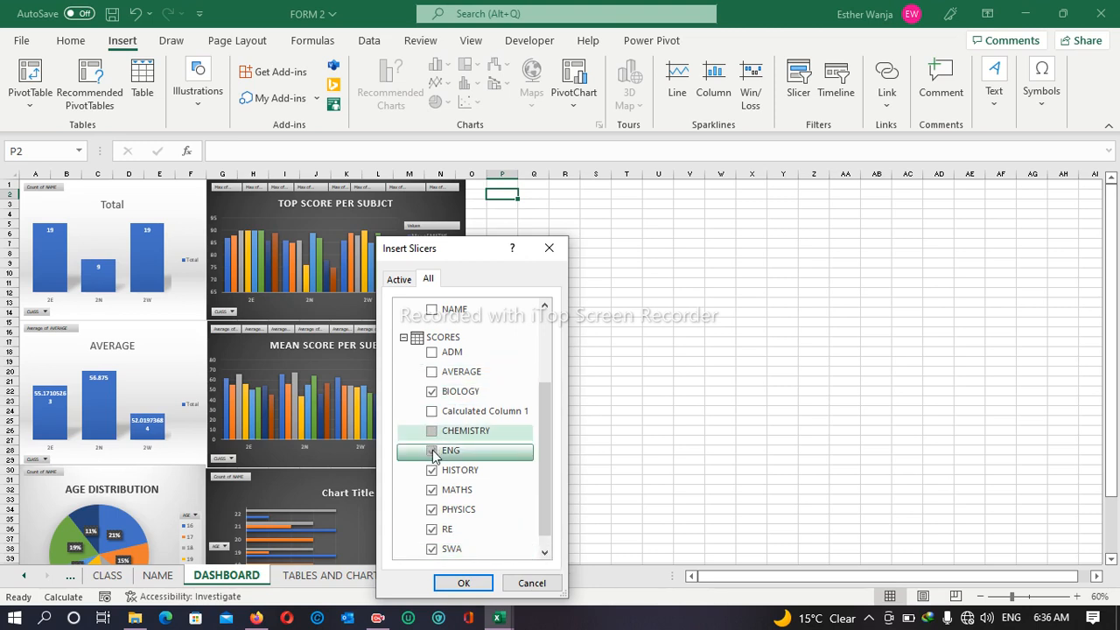
left_click(432, 456)
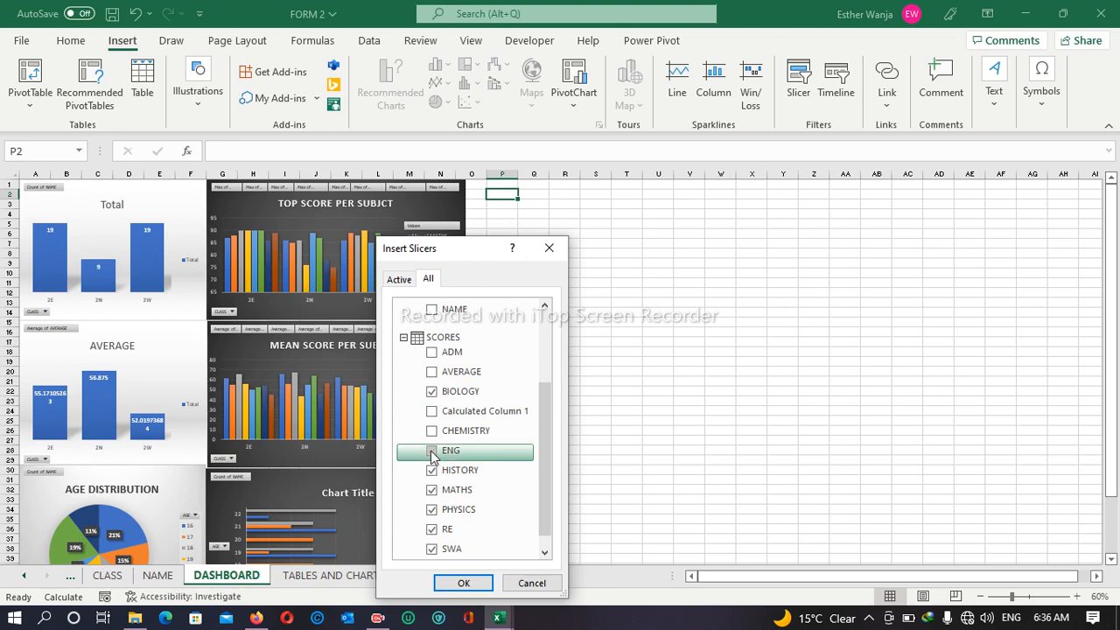
left_click(431, 471)
left_click(432, 492)
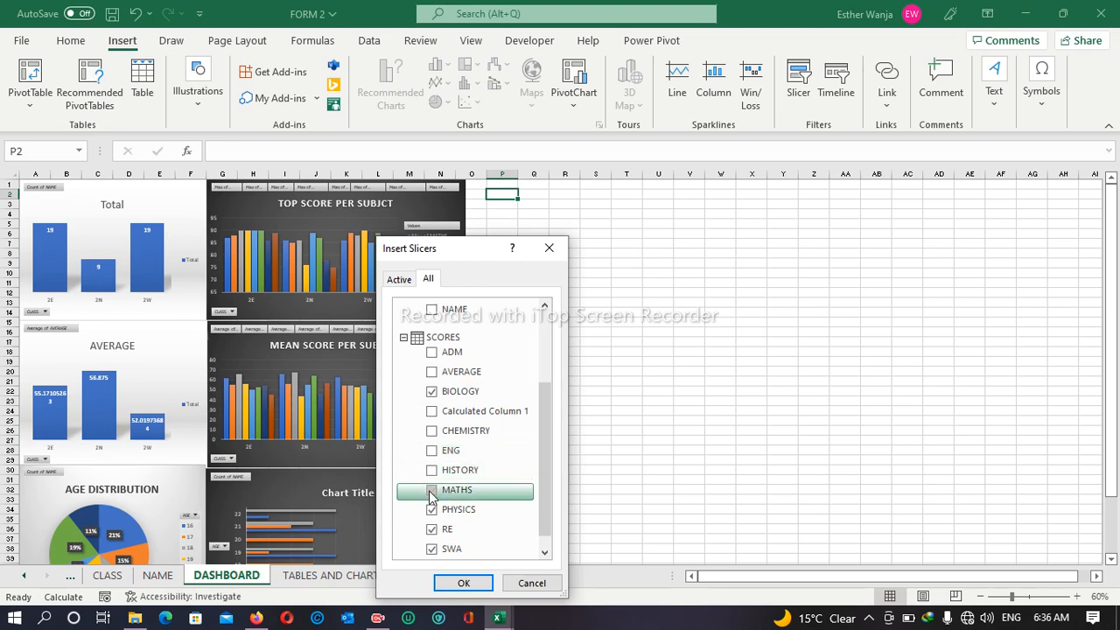
left_click(432, 511)
left_click(434, 532)
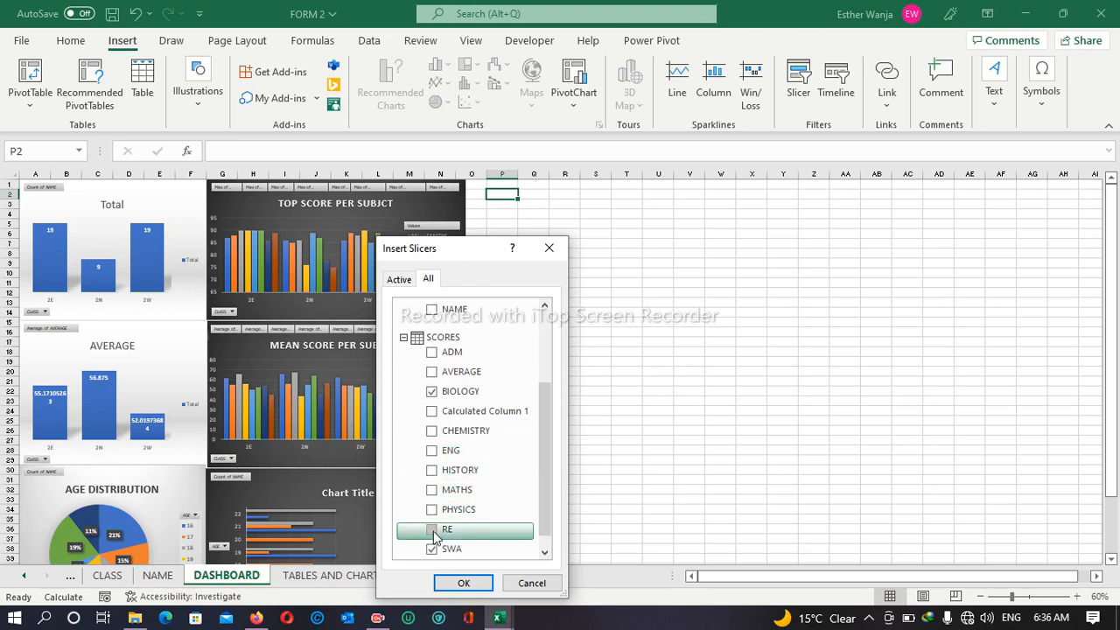
left_click(431, 549)
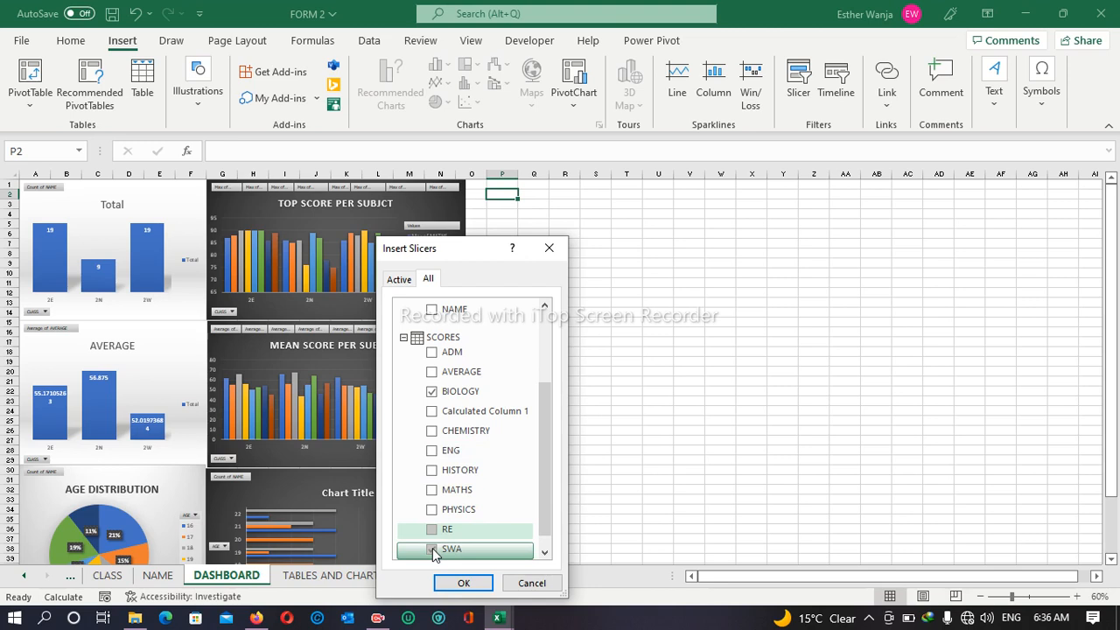
left_click(544, 553)
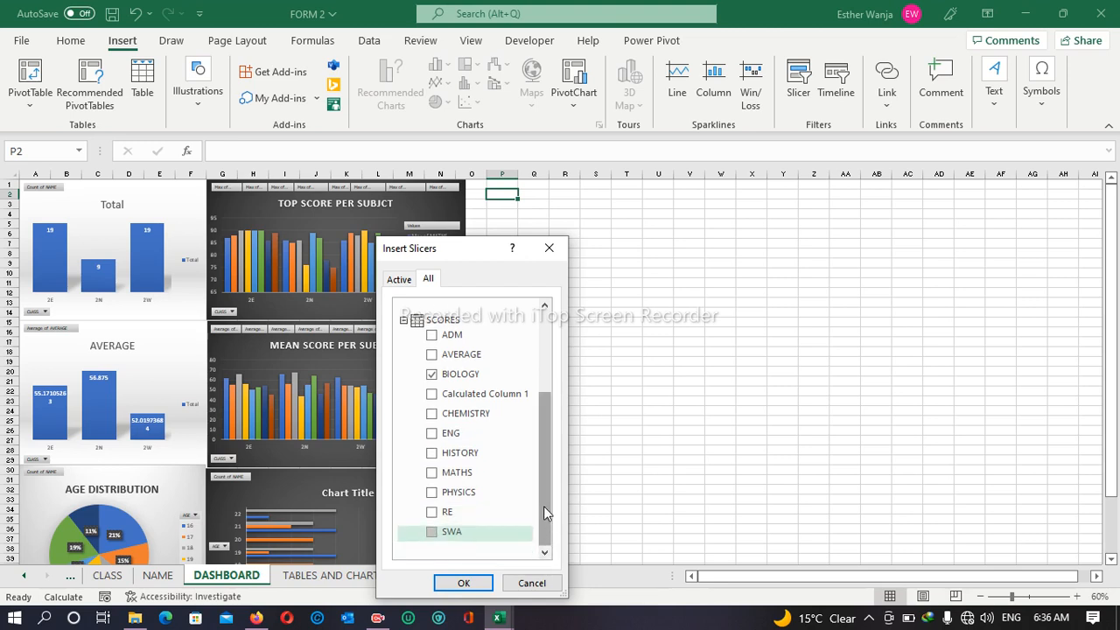
left_click(431, 374)
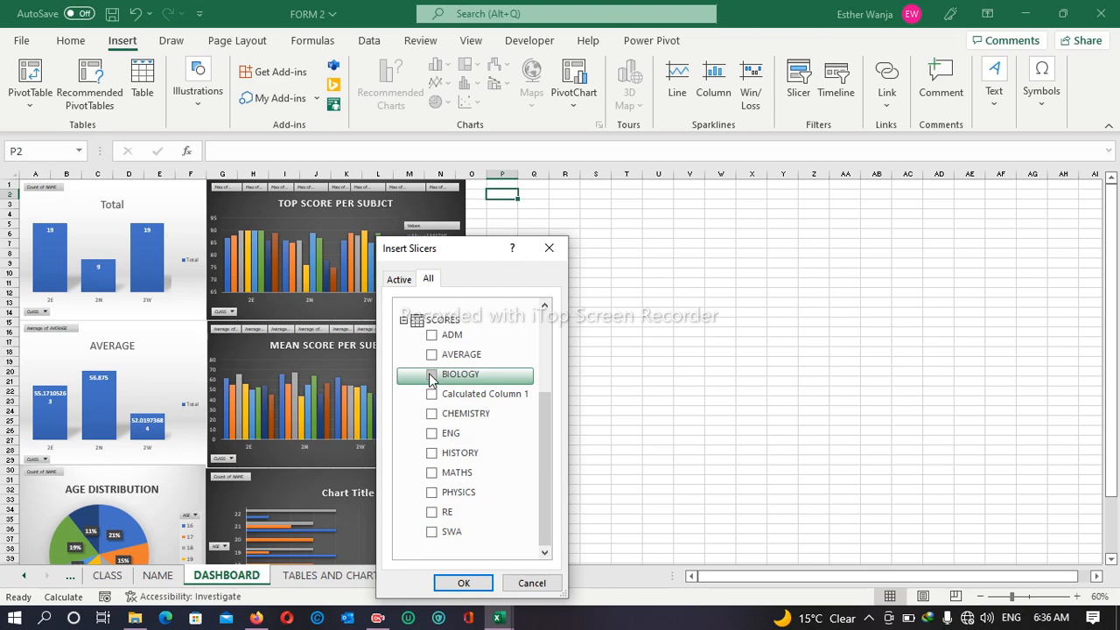
- Insert the CLASS and AGE slicers and place the AGE slicer beside the TOP SCORE PER SUBJCT chart, starting in column O at row 1
left_click_drag(546, 414, 535, 321)
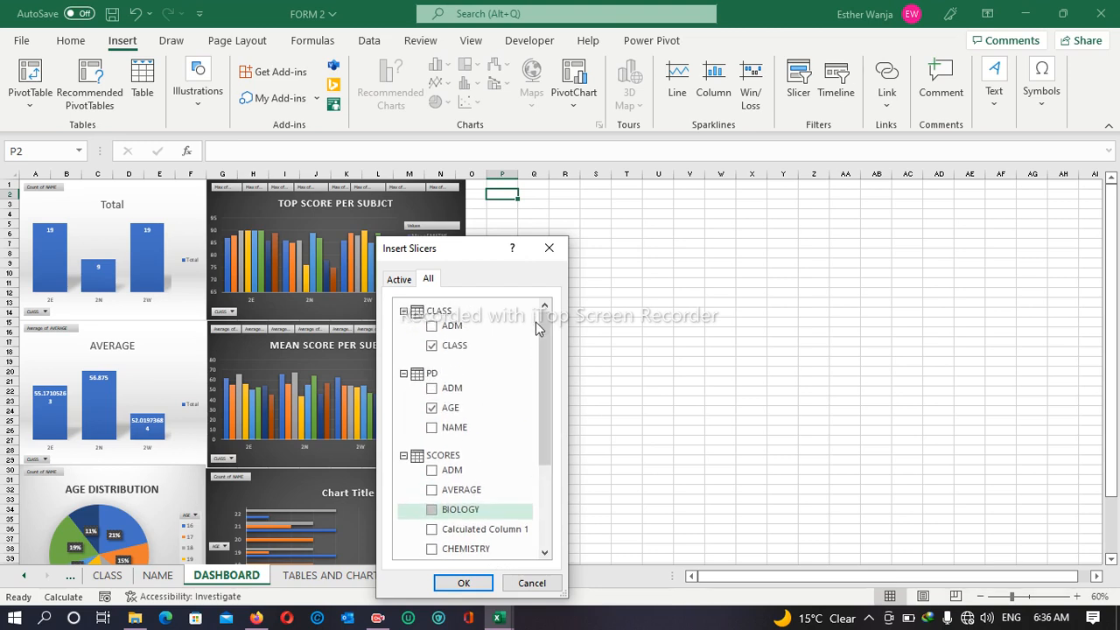
left_click(480, 584)
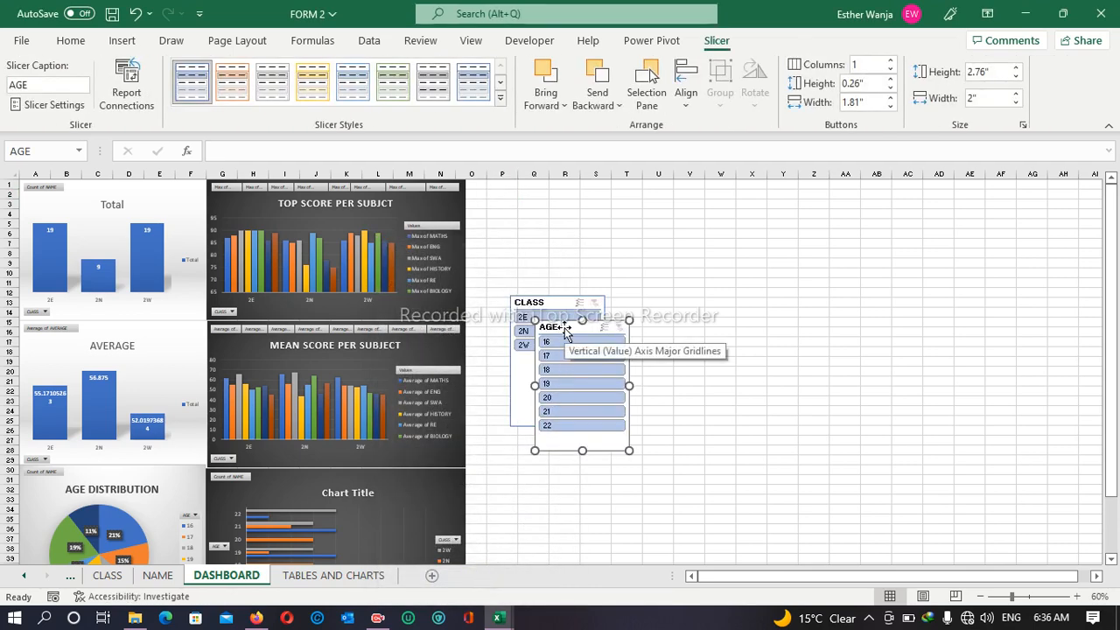
left_click_drag(564, 328, 495, 186)
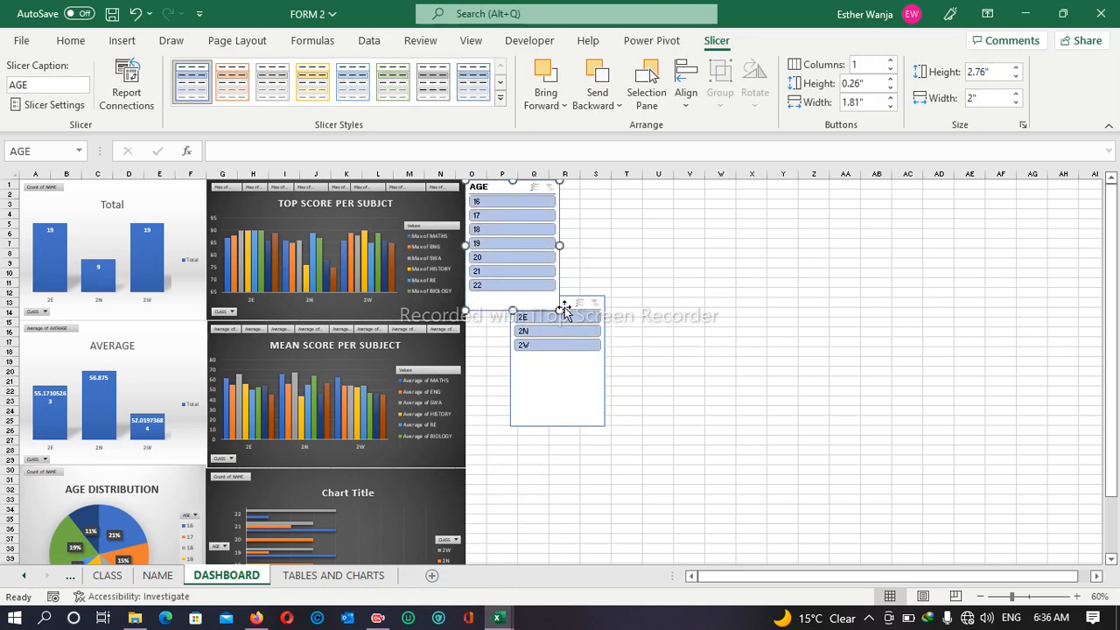
left_click(560, 399)
mouse_move(532, 295)
left_mouse_down()
mouse_move(537, 342)
mouse_move(532, 301)
left_mouse_up()
- Place the CLASS slicer directly below the AGE slicer, beside the MEAN SCORE PER SUBJECT chart
left_click(572, 373)
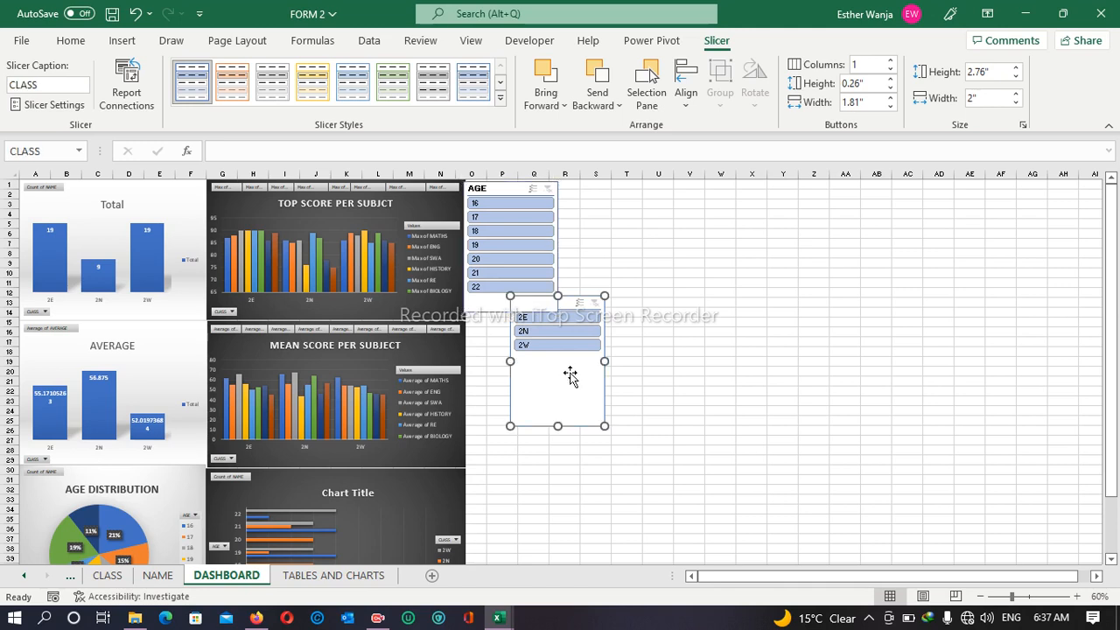
left_click_drag(578, 385, 537, 403)
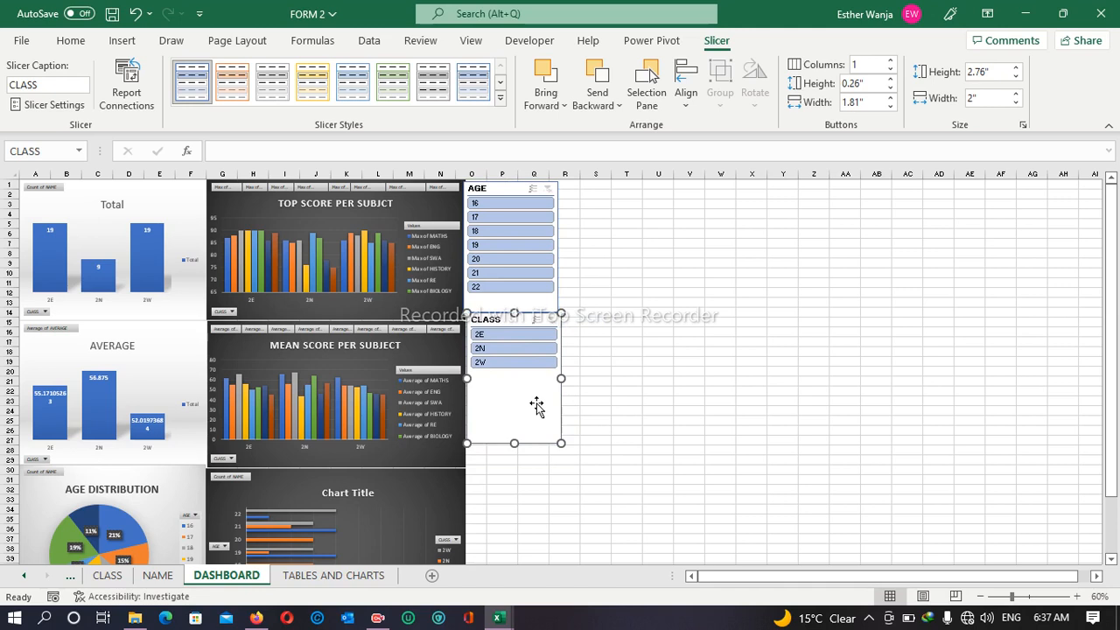
left_click(1077, 596)
left_click(1078, 597)
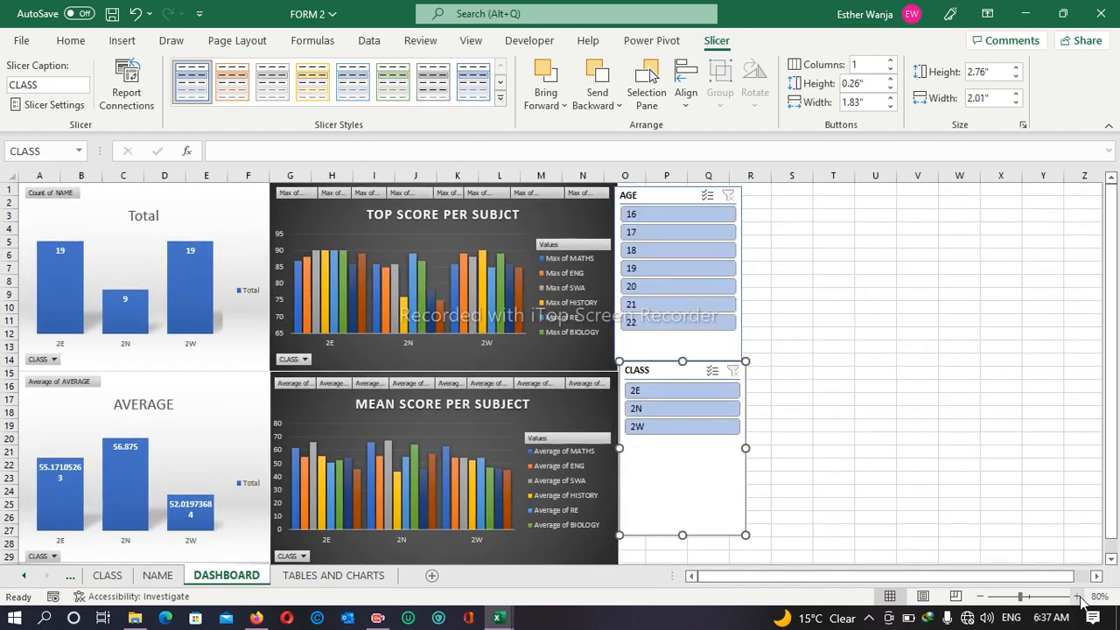
left_click(981, 596)
left_click(981, 596)
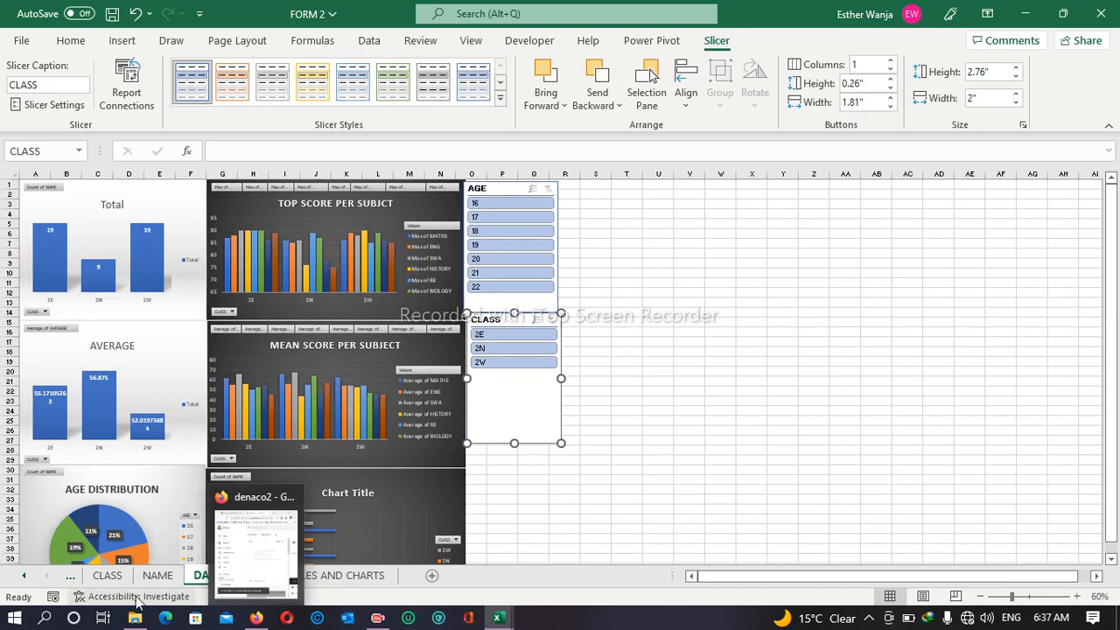
- Move the AGE DISTRIBUTION pie chart beside the AGE slicer at row 1 and the age-by-class bar chart directly below the pie
left_click(144, 476)
left_click_drag(144, 476, 685, 183)
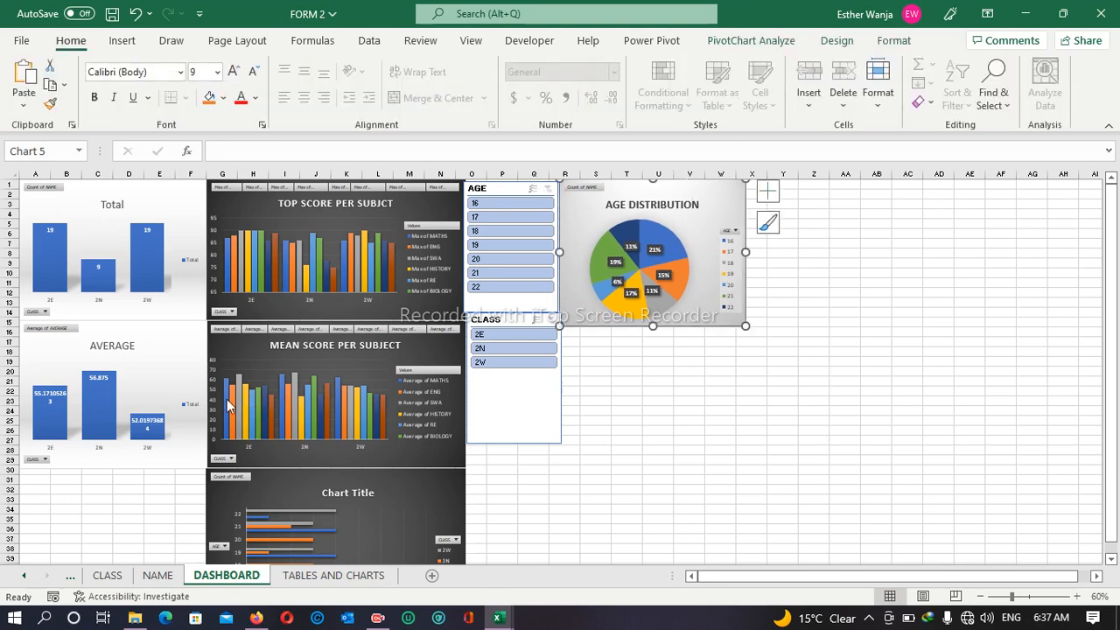
left_click(398, 485)
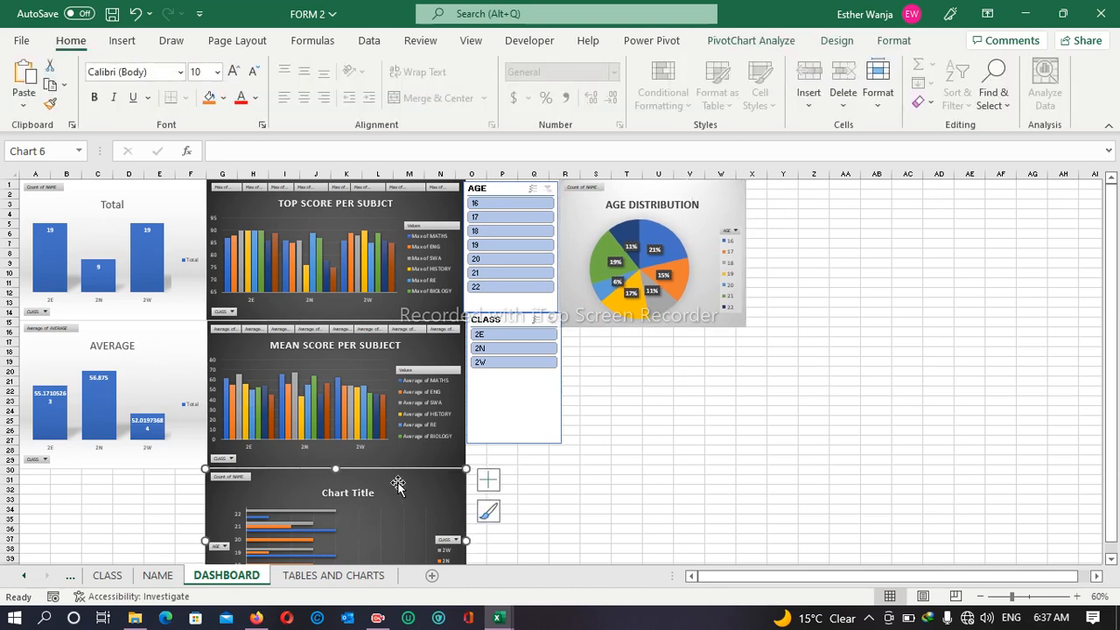
left_click_drag(397, 483, 752, 344)
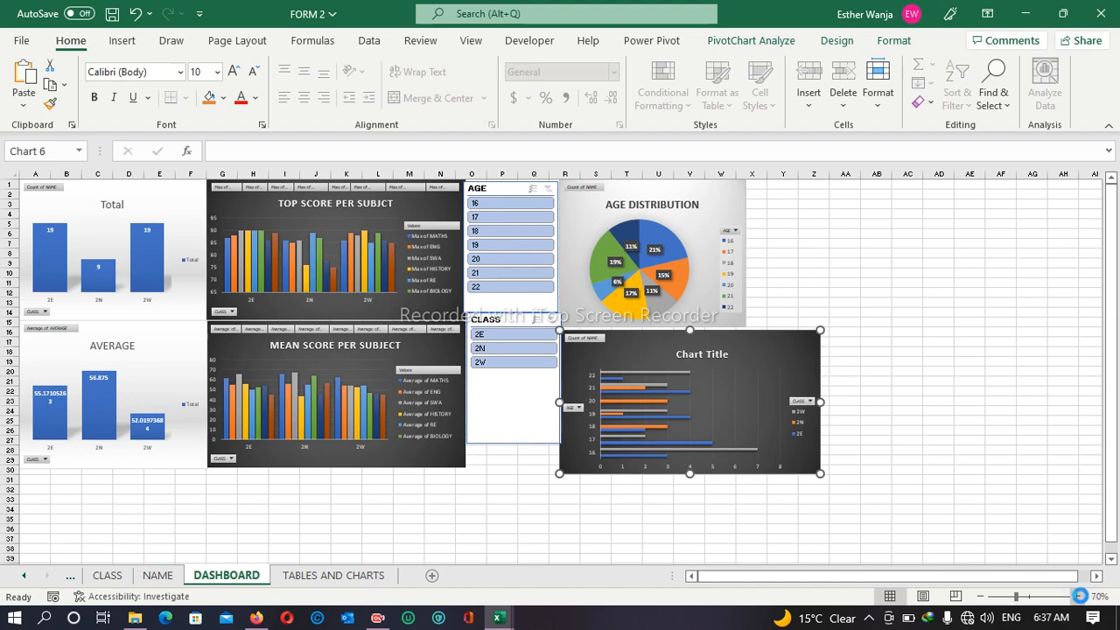
- Connect the AGE slicer to Chart 5, Chart 6 and PivotTable1 through PivotTable4 in its report connections
left_click(1081, 596)
left_click(1080, 596)
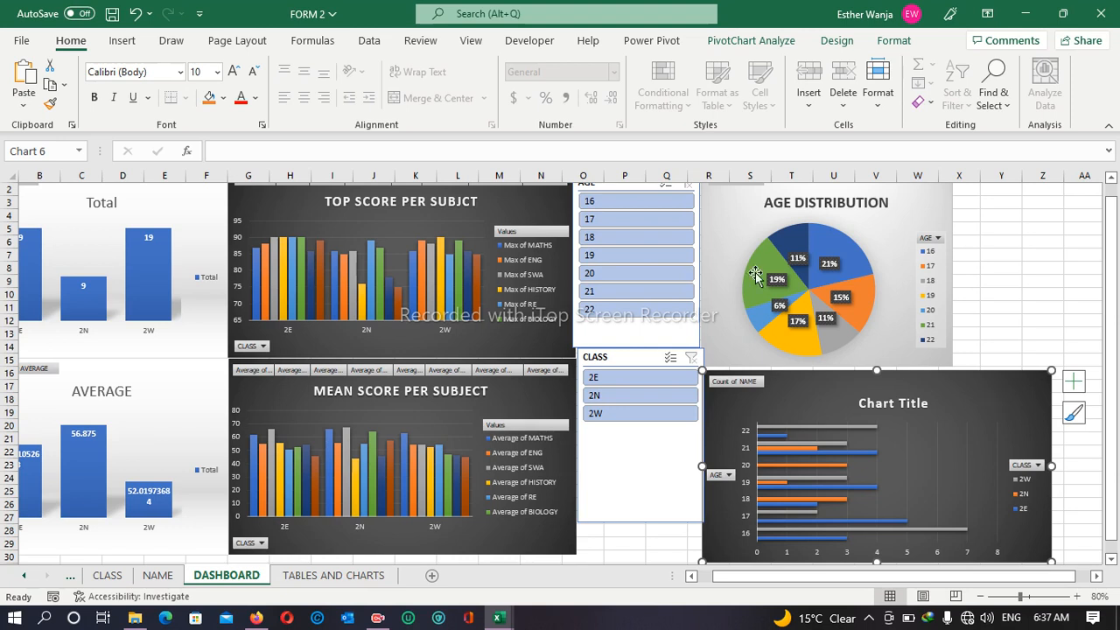
left_click(614, 324)
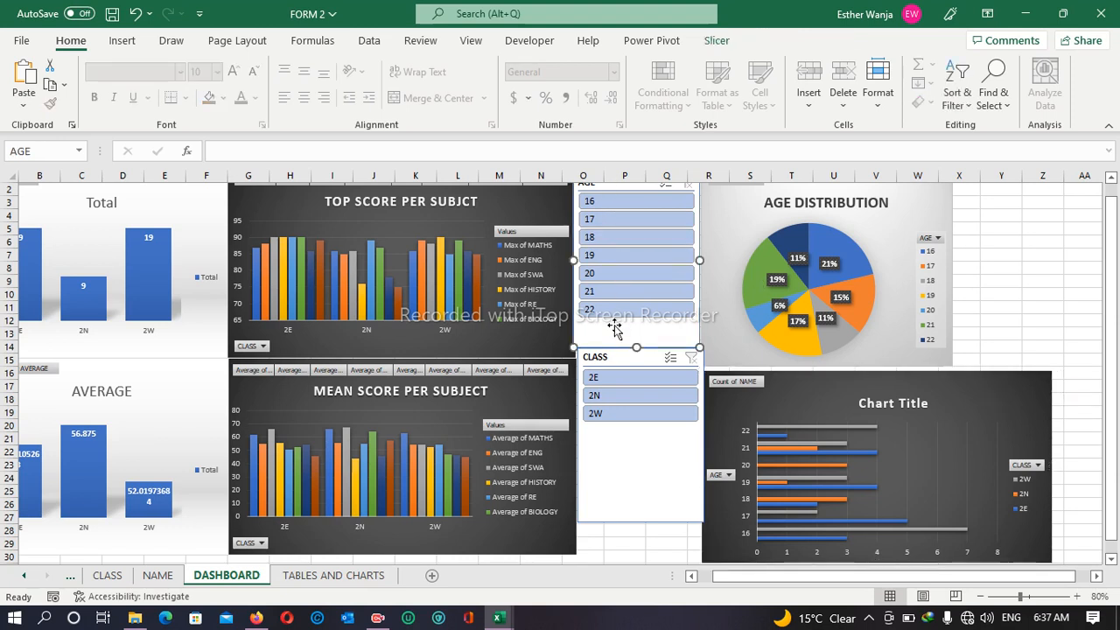
left_click_drag(1117, 278, 1117, 265)
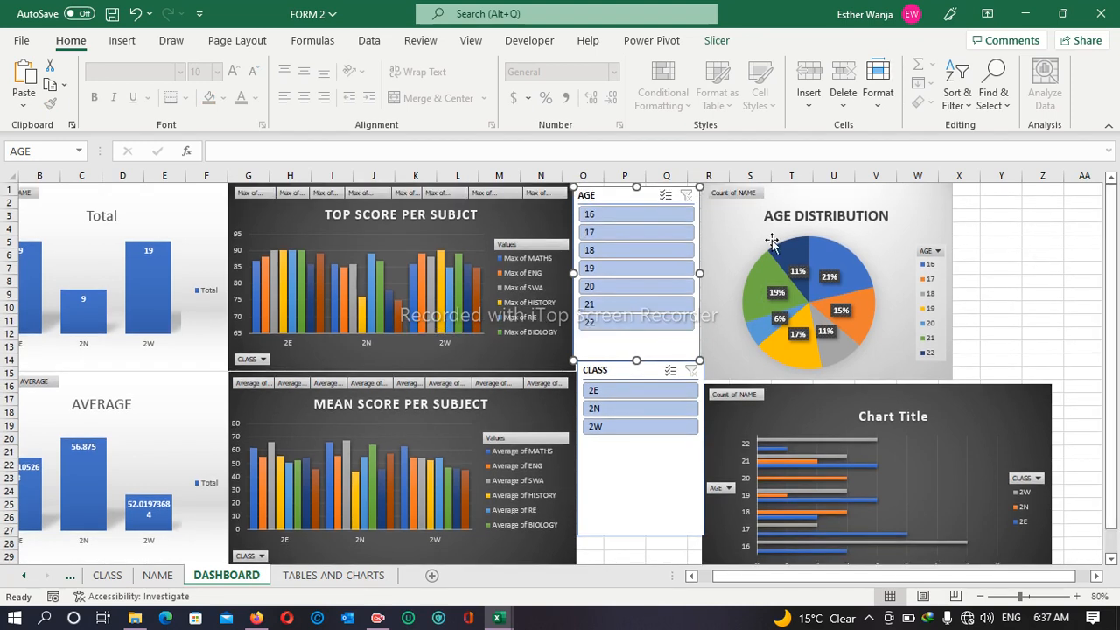
right_click(606, 196)
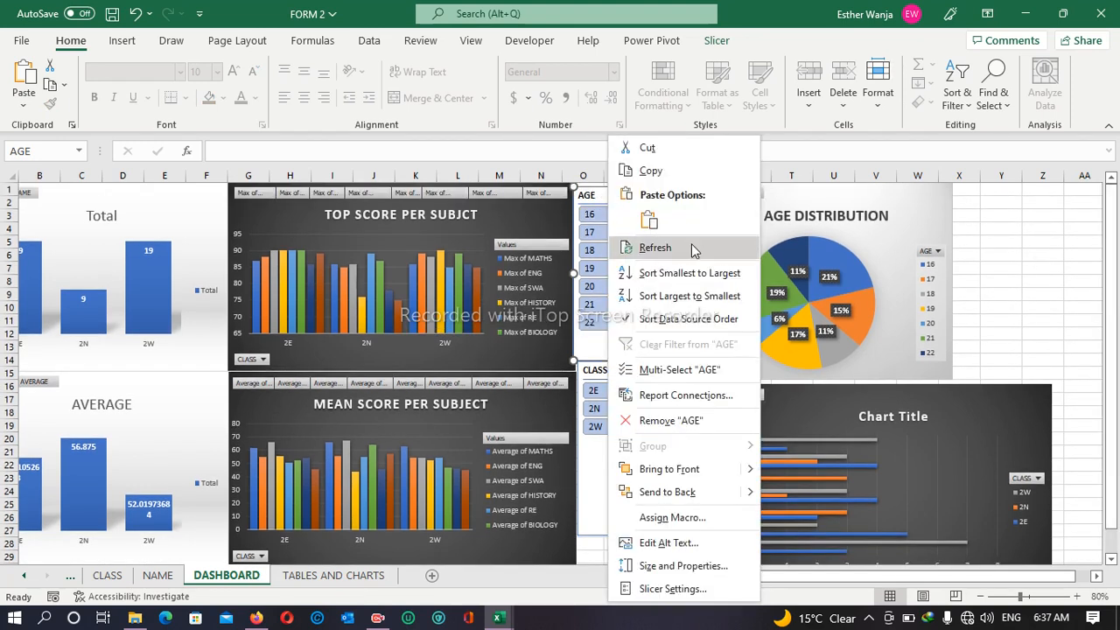
left_click(722, 396)
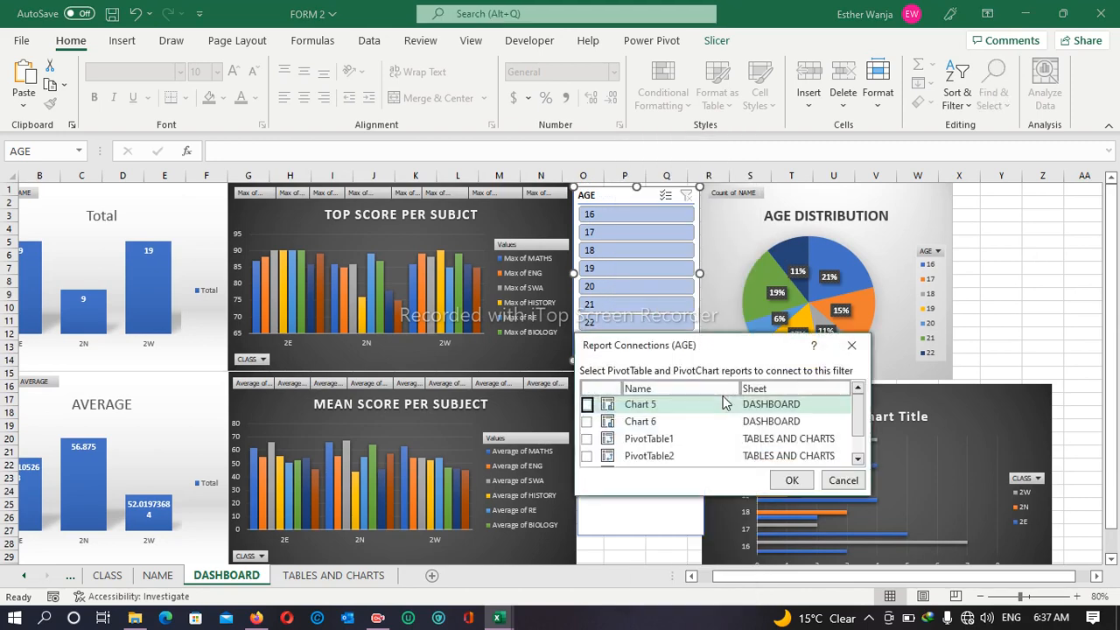
left_click(586, 422)
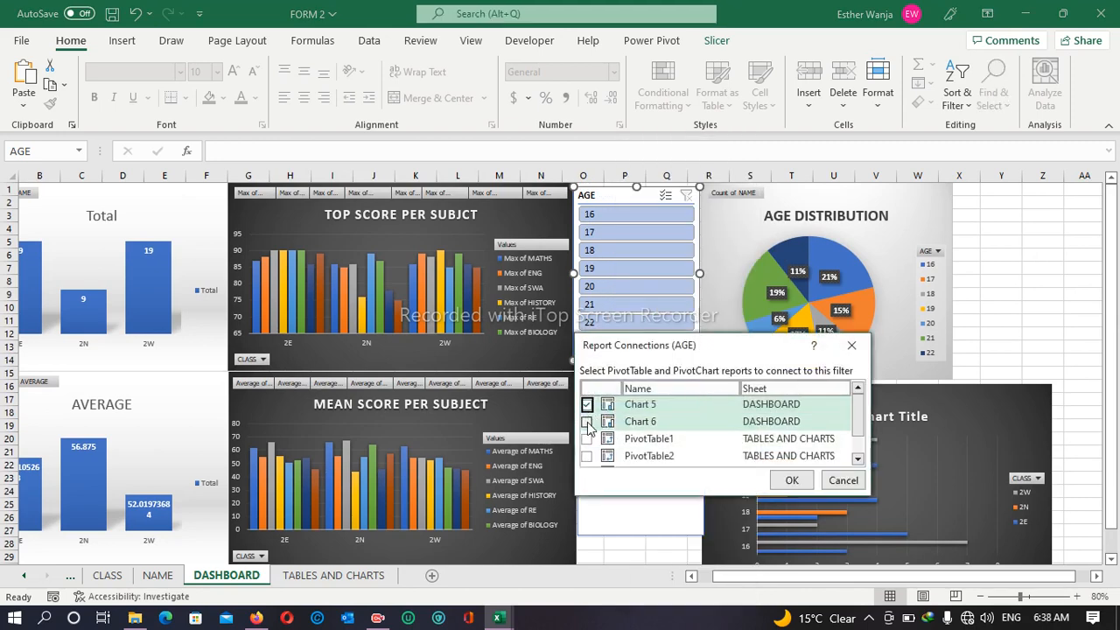
left_click(586, 438)
left_click(586, 456)
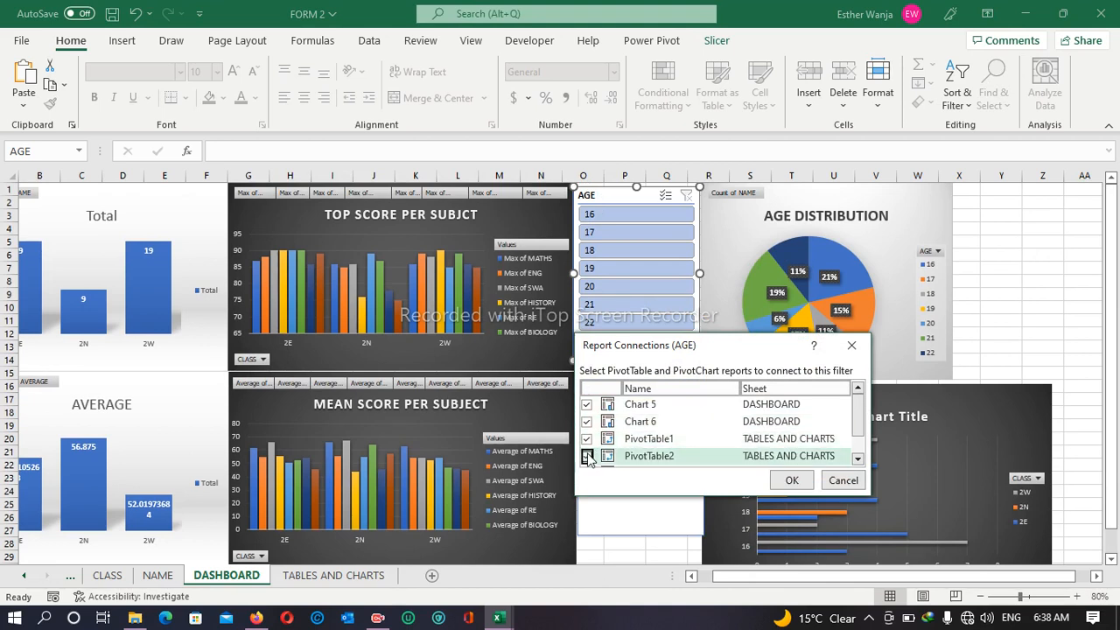
left_click(858, 459)
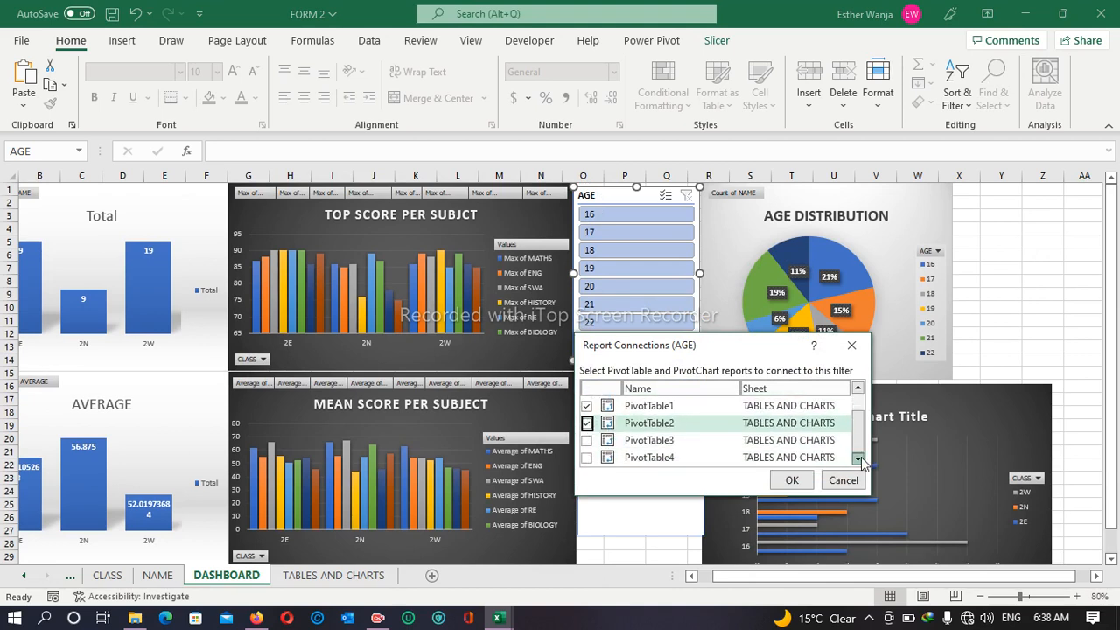
left_click(586, 440)
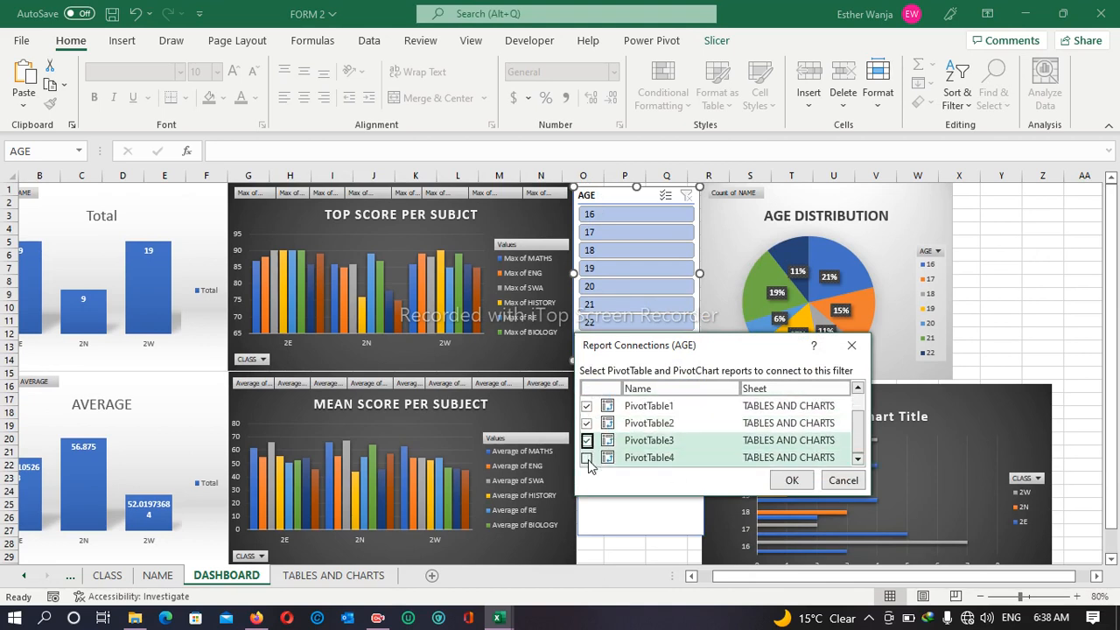
left_click(587, 457)
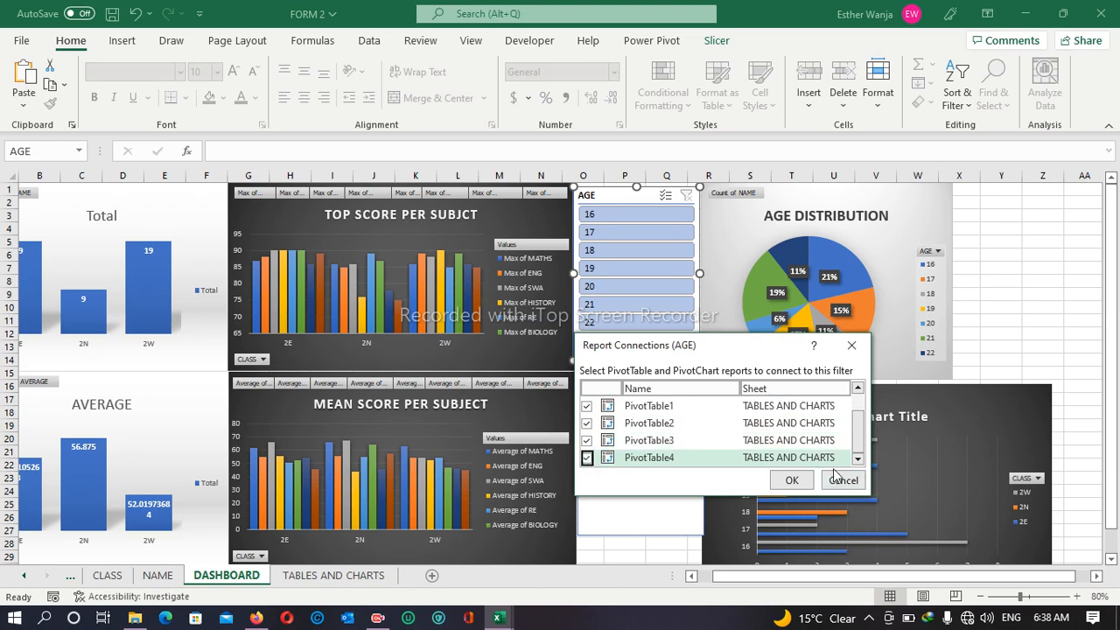
left_click(792, 480)
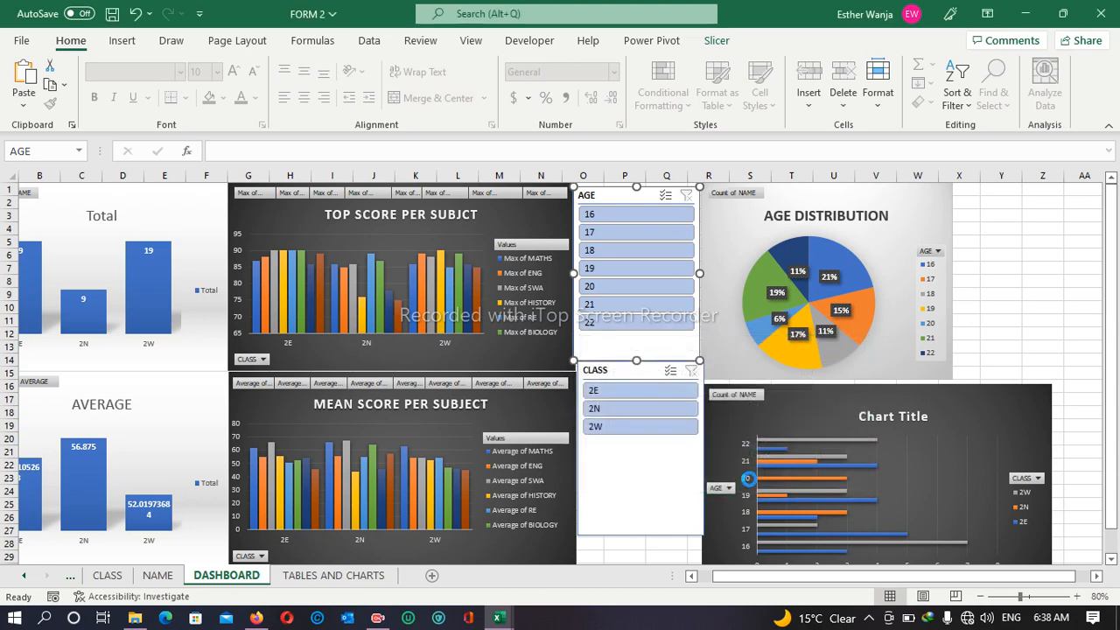
- Connect the CLASS slicer to Chart 5, Chart 6 and PivotTable1 through PivotTable4 in its report connections
left_click(625, 371)
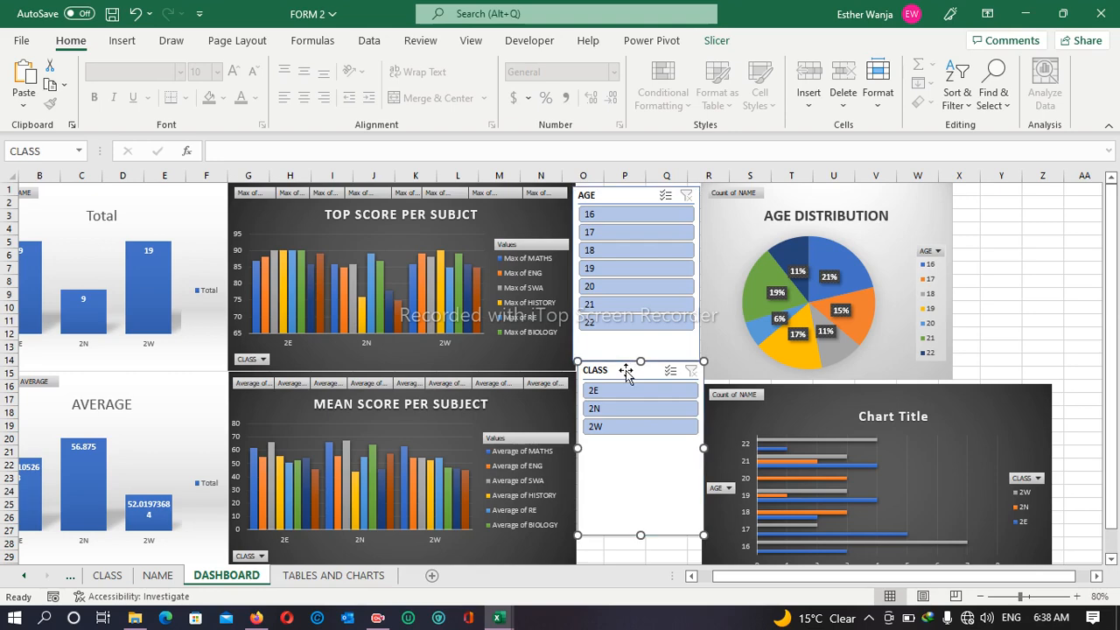
right_click(625, 372)
left_click(670, 398)
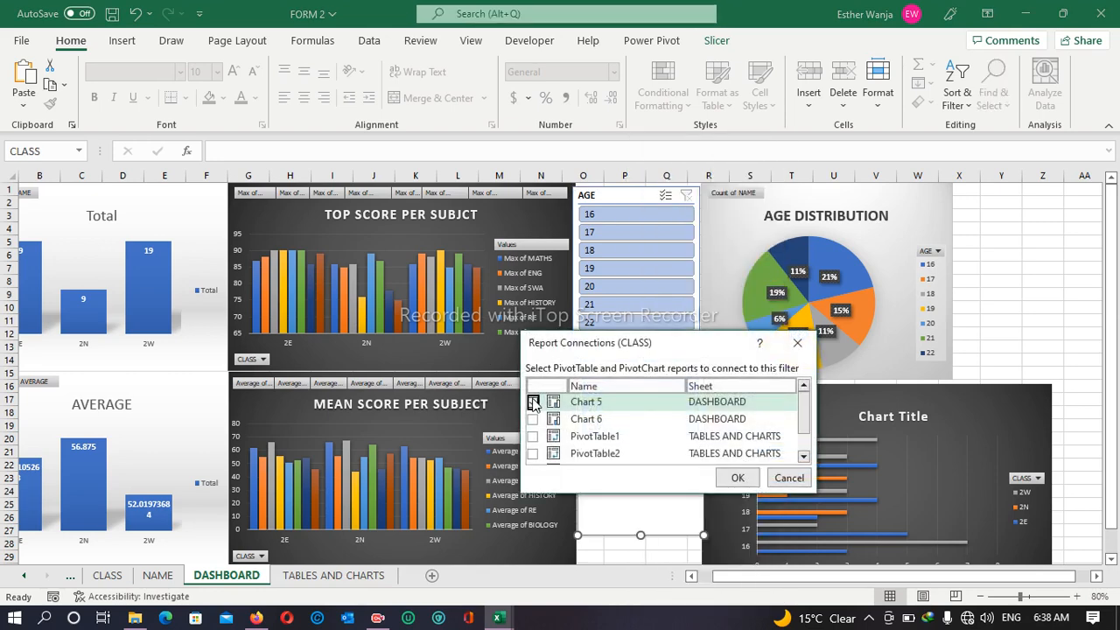
left_click(533, 402)
left_click(532, 419)
left_click(533, 435)
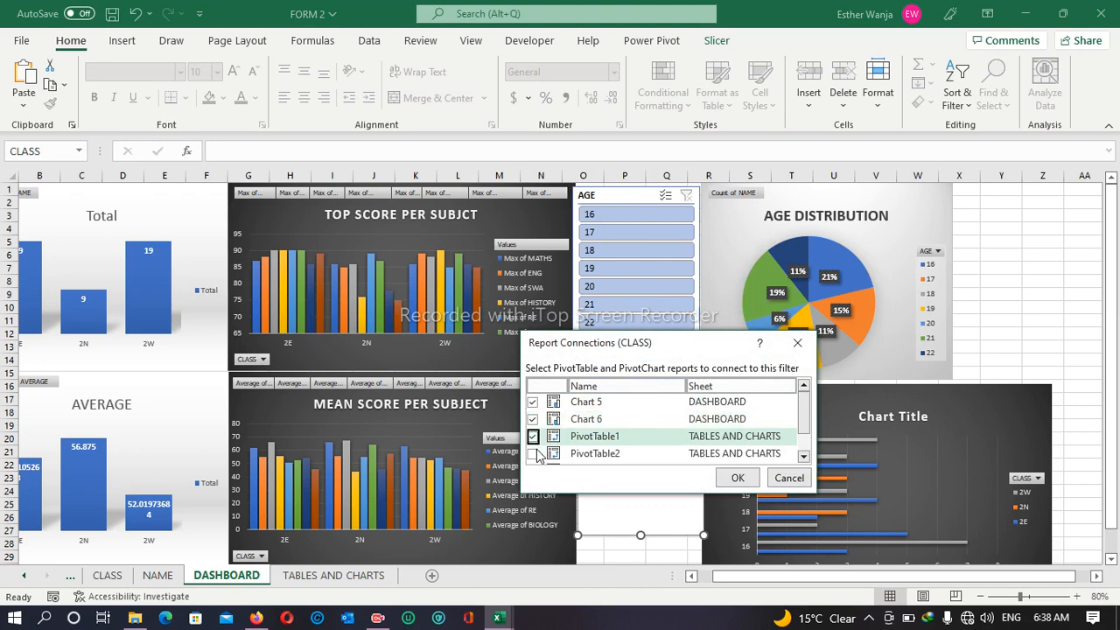
left_click(533, 453)
left_click(803, 456)
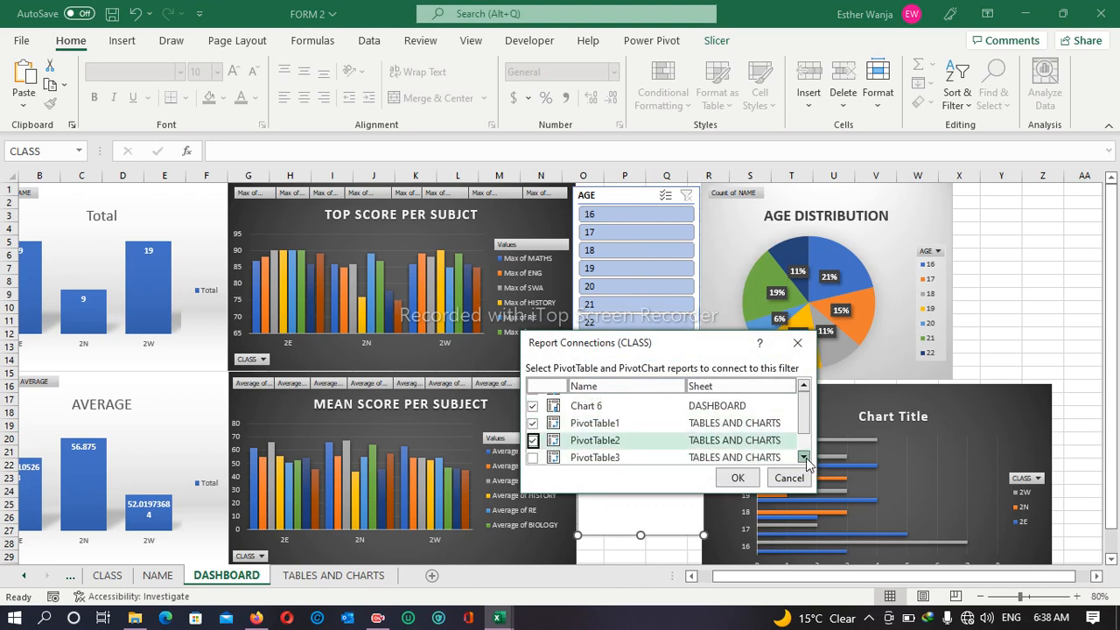
left_click(803, 456)
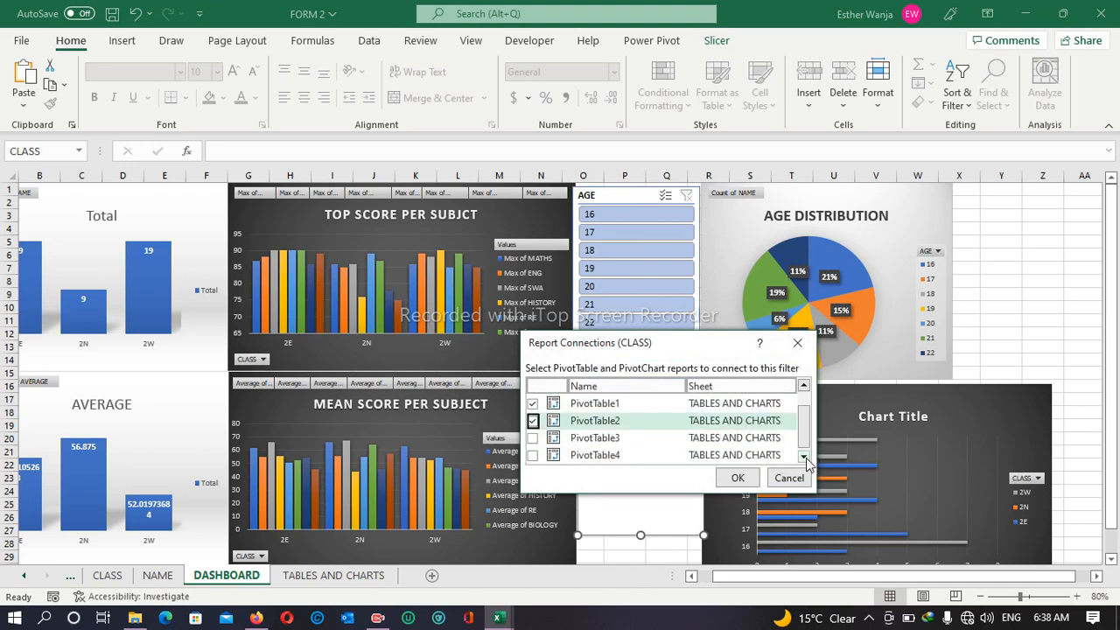
left_click(532, 438)
left_click(533, 455)
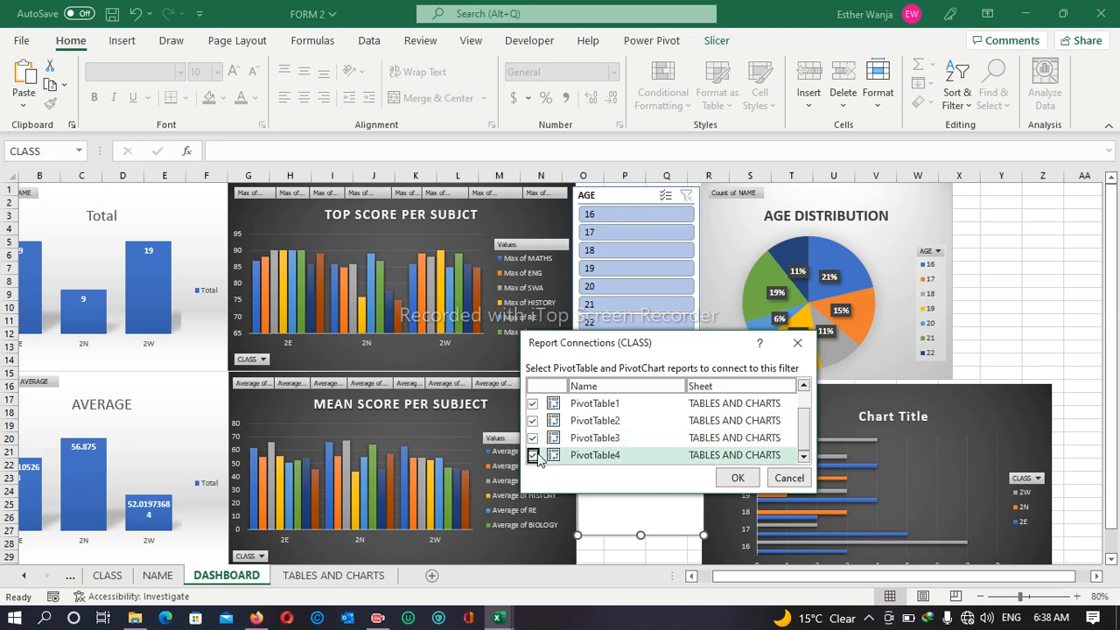
left_click(747, 484)
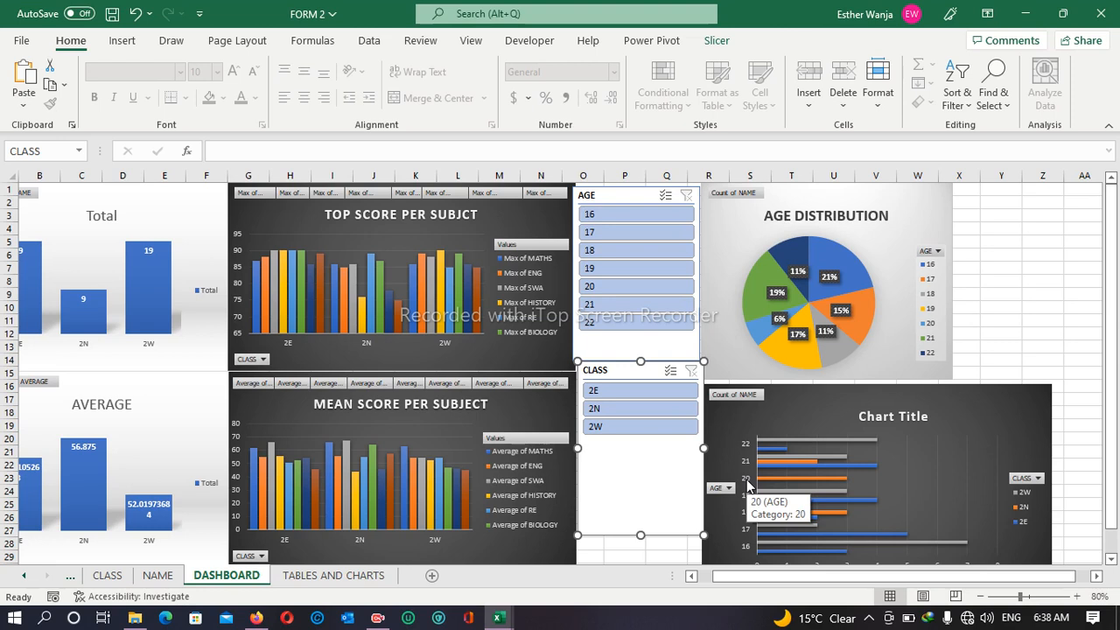
- Filter the dashboard to age 16 with the AGE slicer and examine how the charts respond
left_click(624, 215)
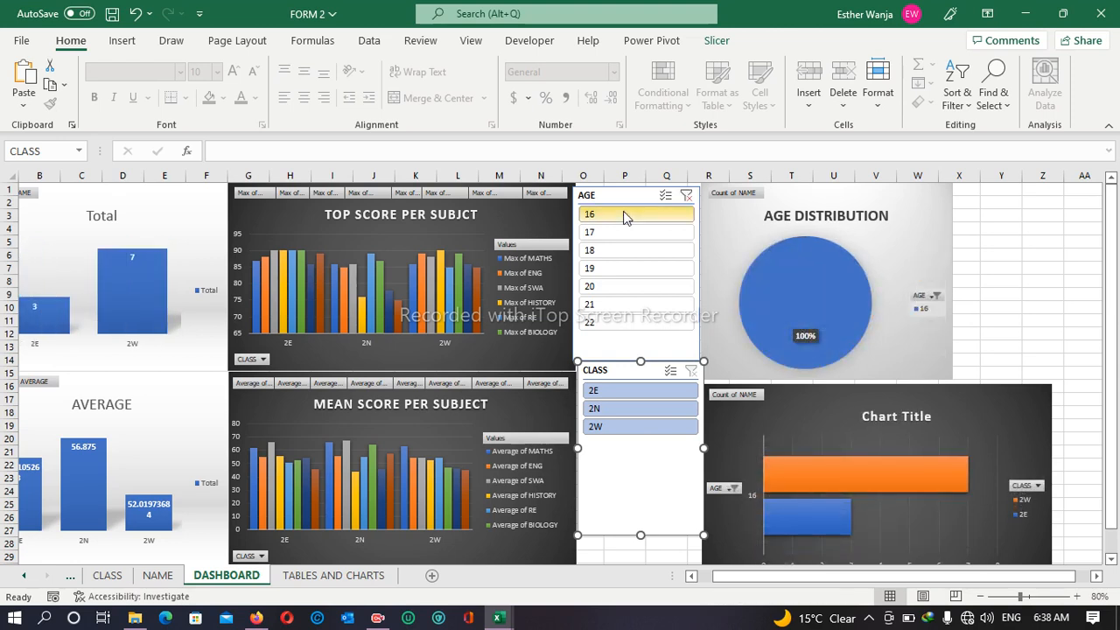
mouse_move(109, 320)
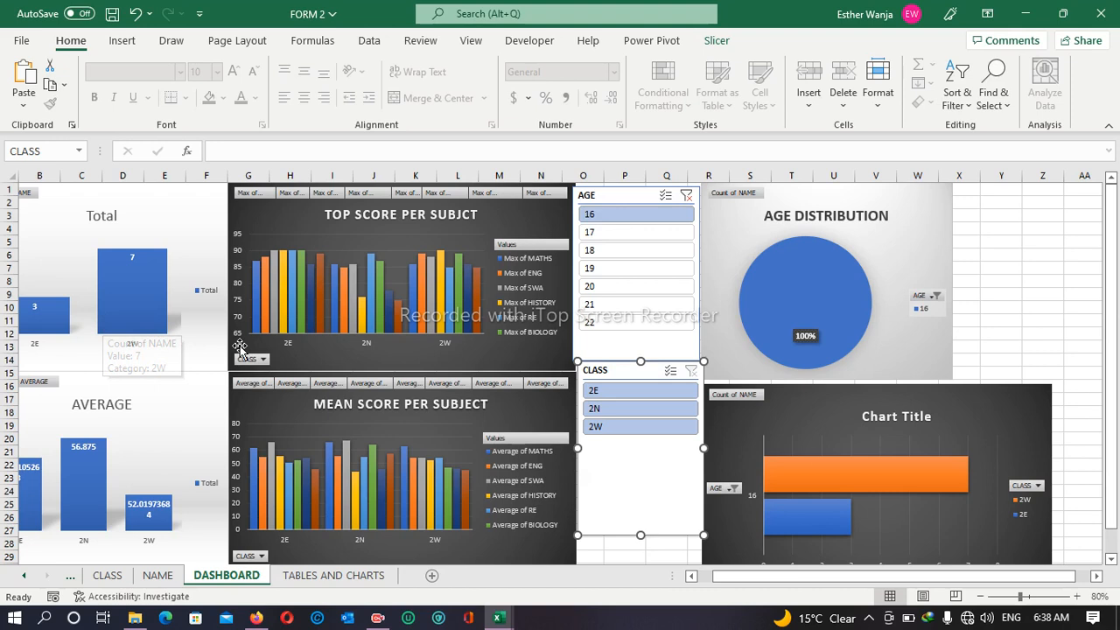
left_click_drag(714, 580, 697, 584)
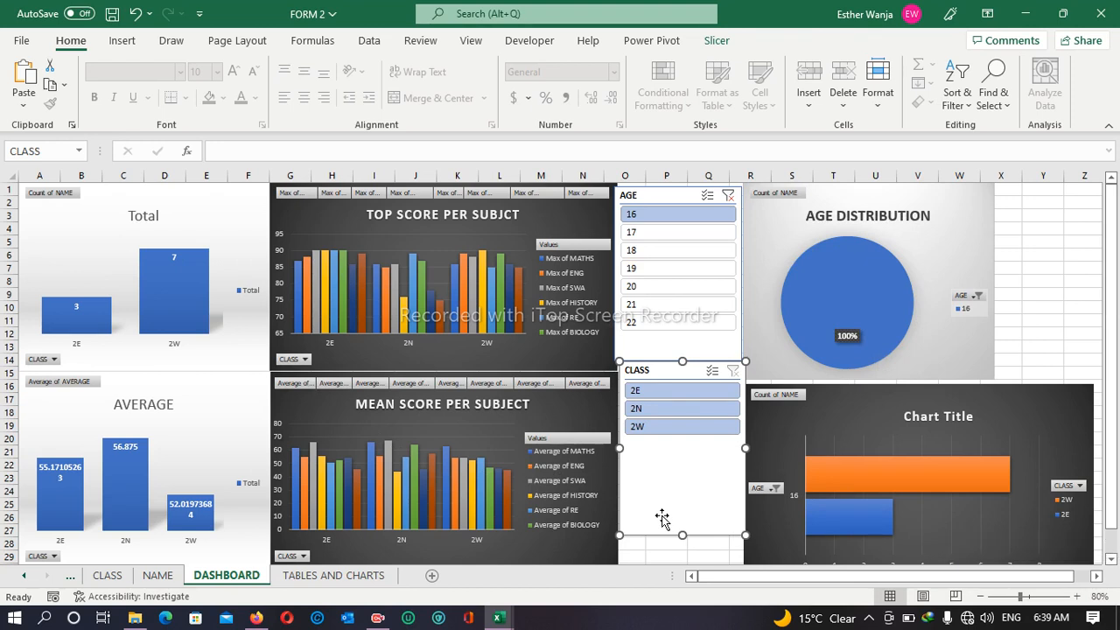
- Add data labels to the age-by-class bar chart below the AGE DISTRIBUTION pie
left_click(1069, 424)
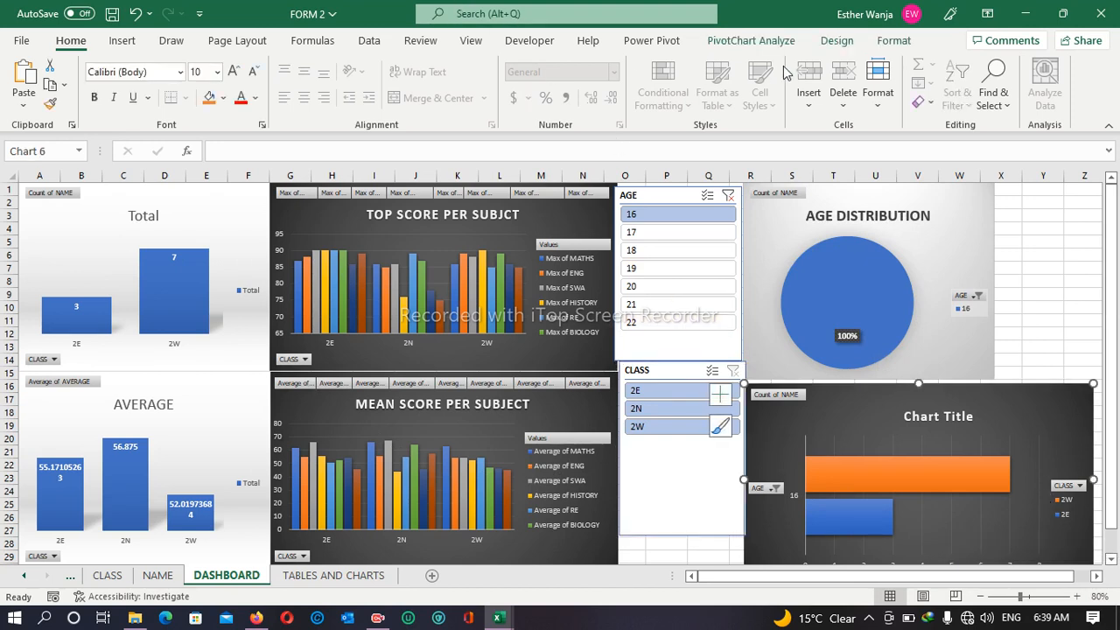
left_click(831, 40)
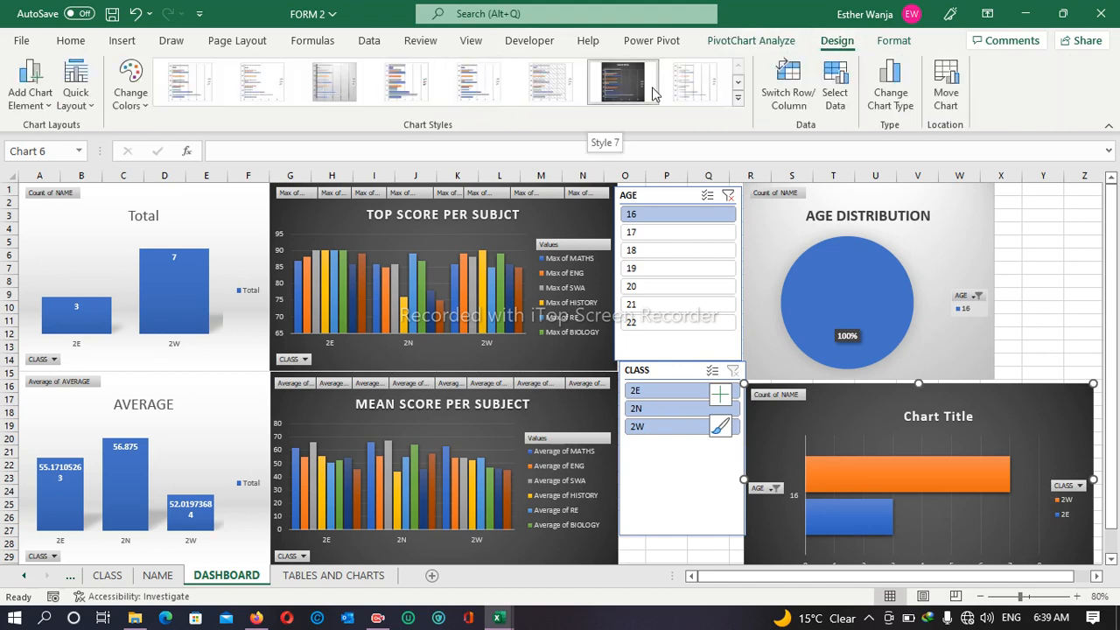
left_click(719, 394)
left_click(636, 470)
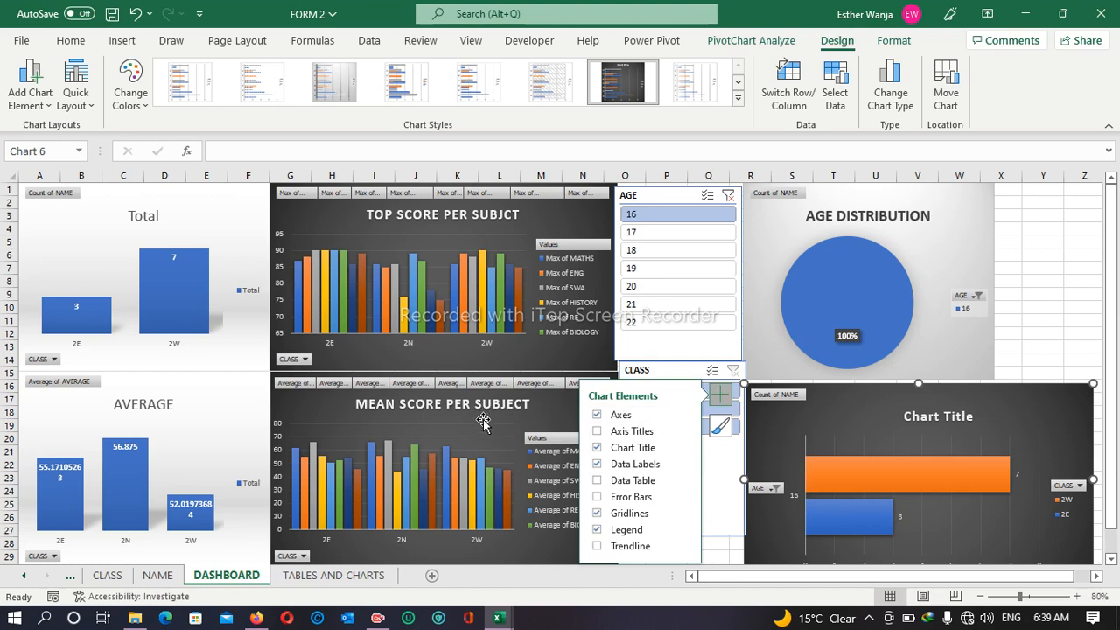
left_click(554, 418)
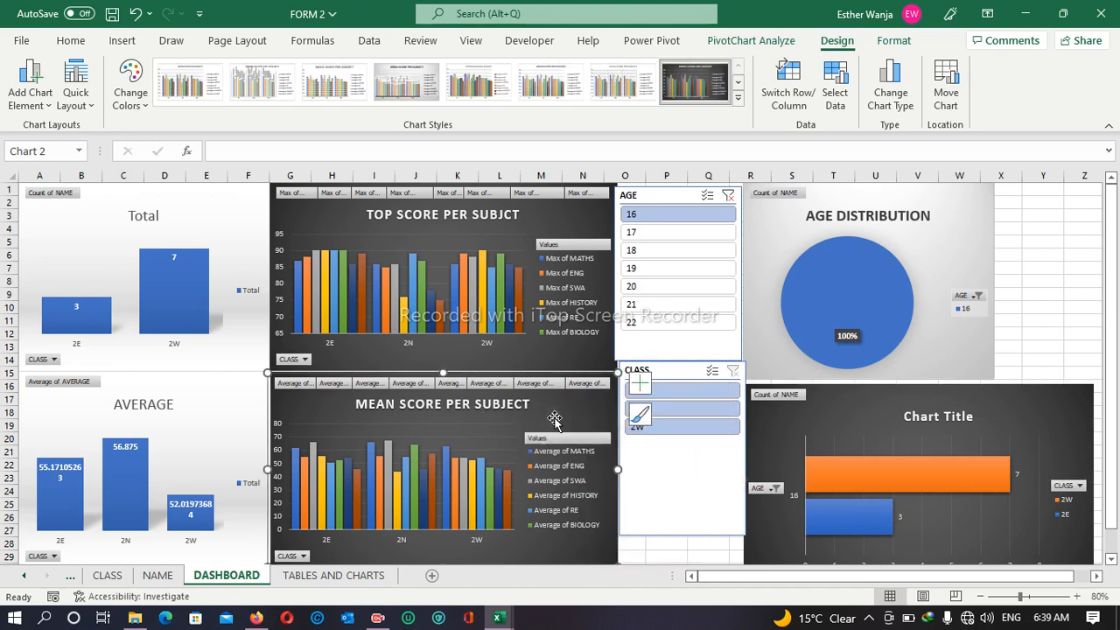
- Clear the AGE slicer, try filtering the charts by ages 18 and 22, and clear the AGE filter again
left_click(728, 195)
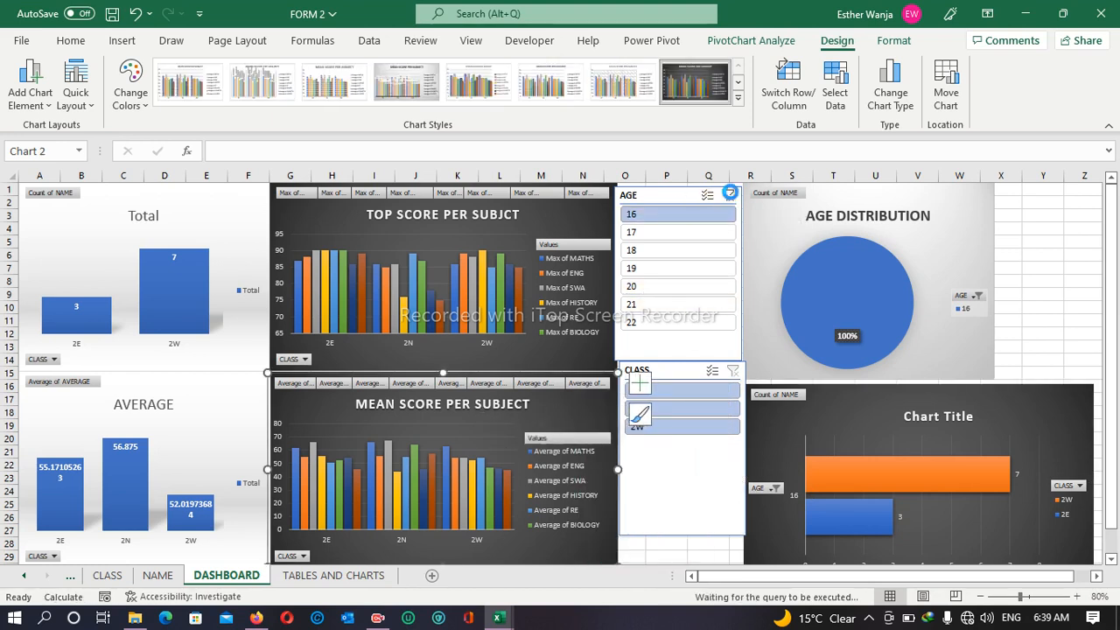
left_click(657, 251)
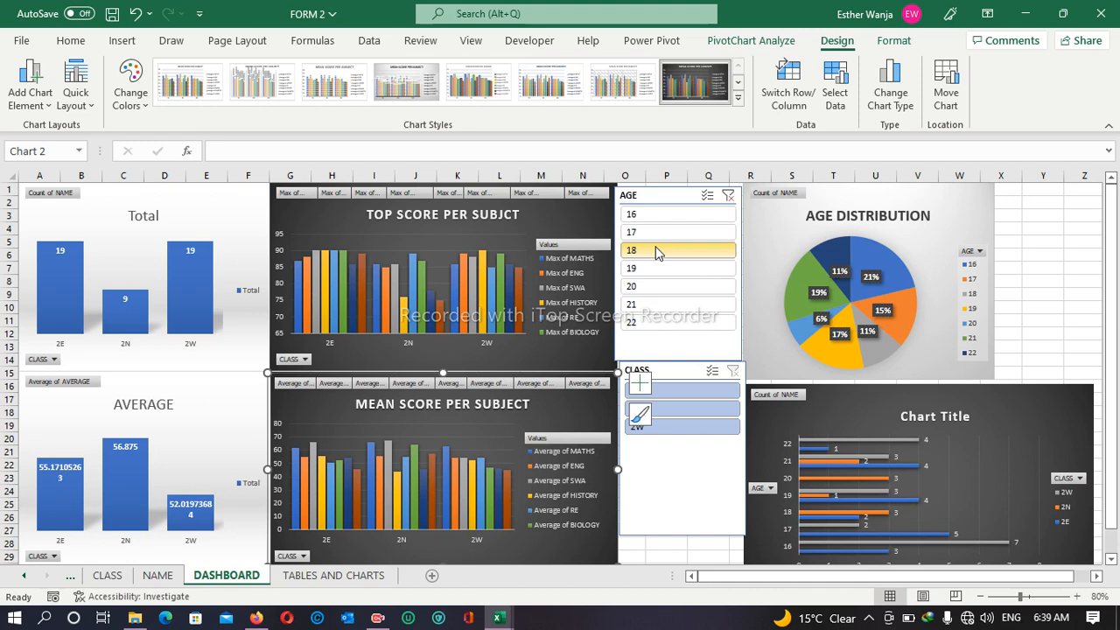
left_click(662, 324)
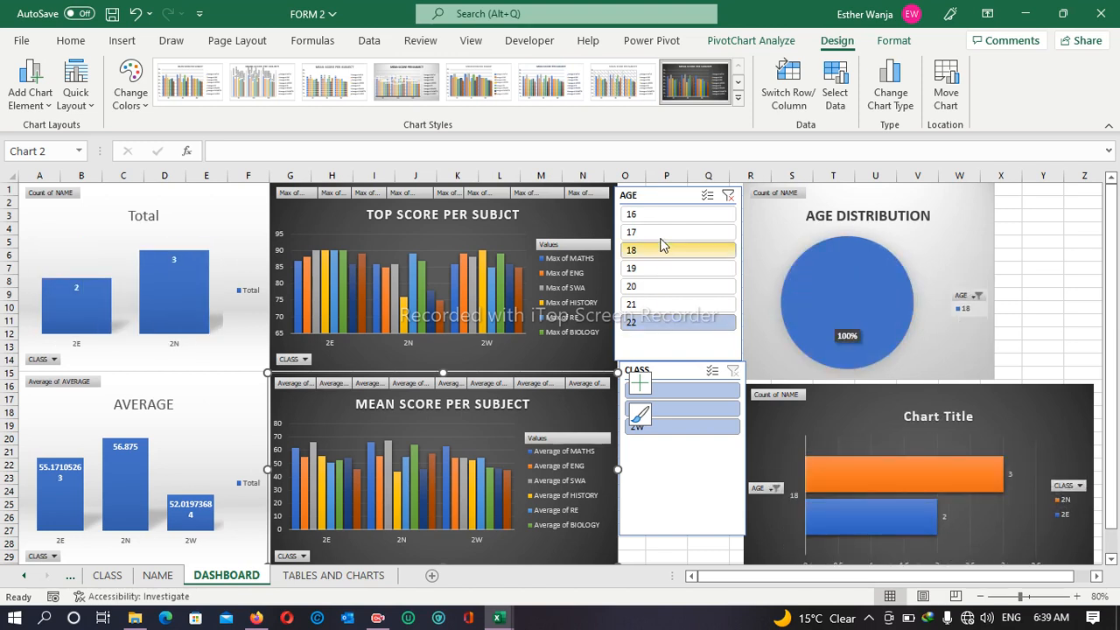
left_click(727, 195)
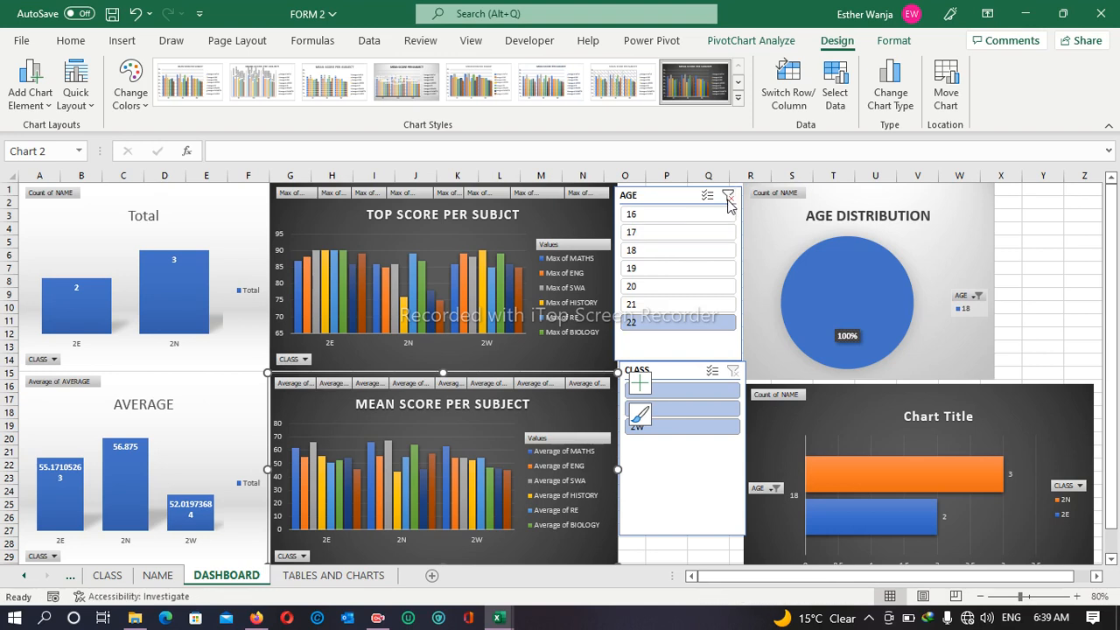
- Filter the dashboard by classes 2E, 2N and 2W in turn with the CLASS slicer, and clear the CLASS filter
left_click(701, 396)
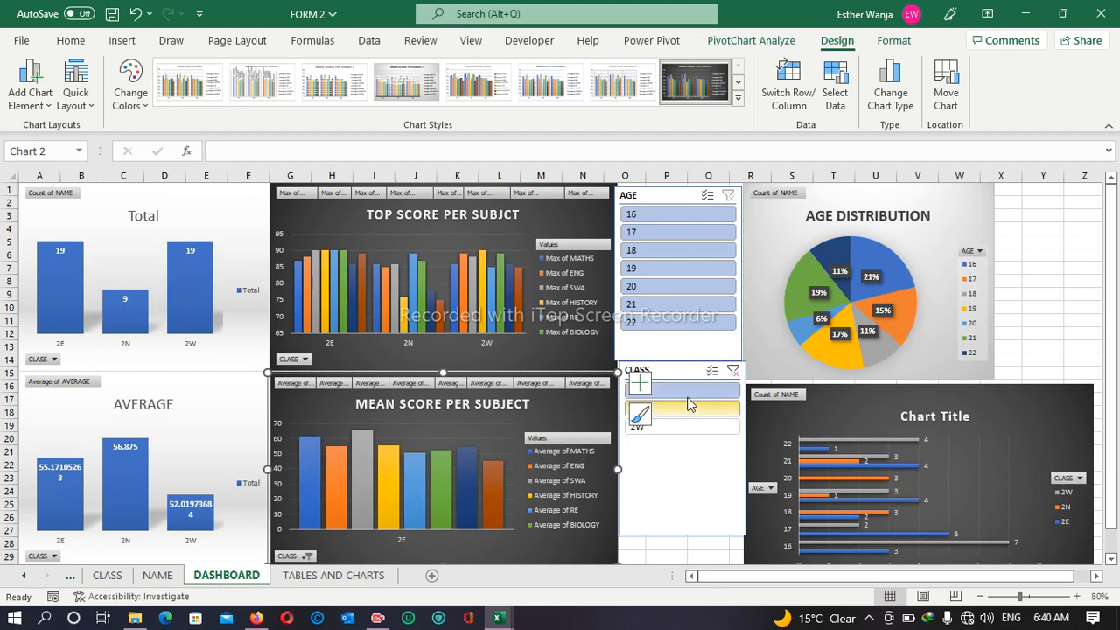
left_click(541, 345)
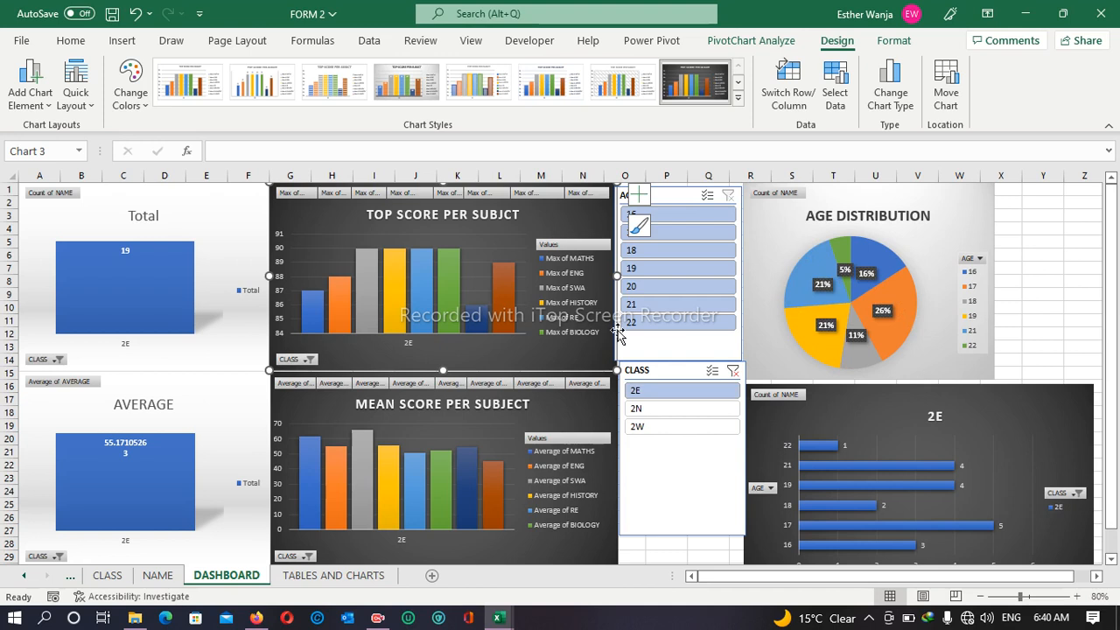
left_click(640, 410)
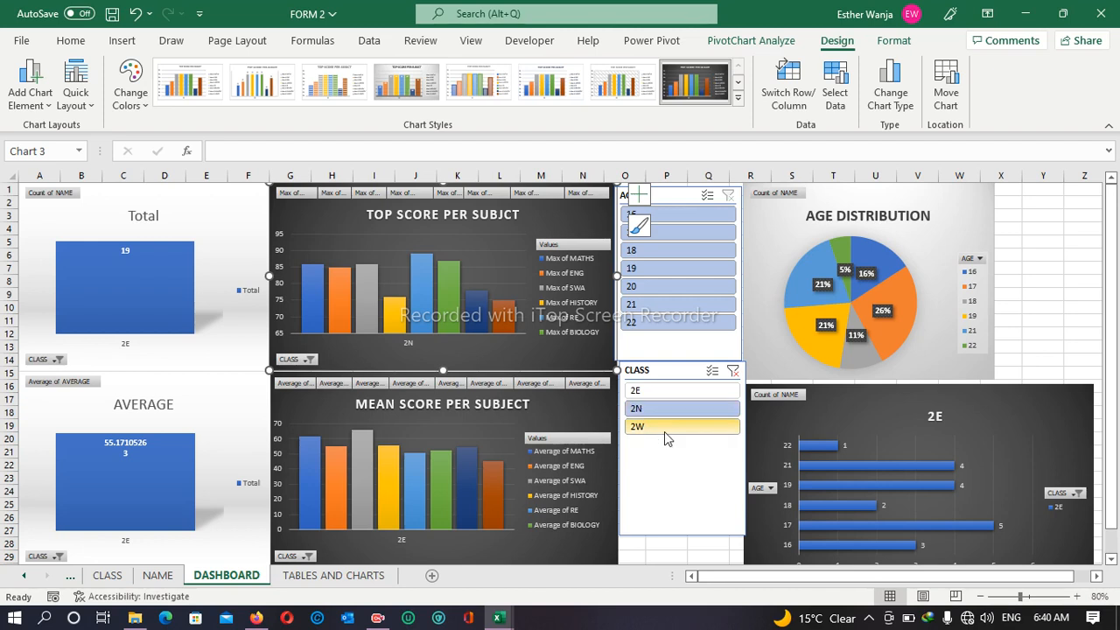
left_click(664, 432)
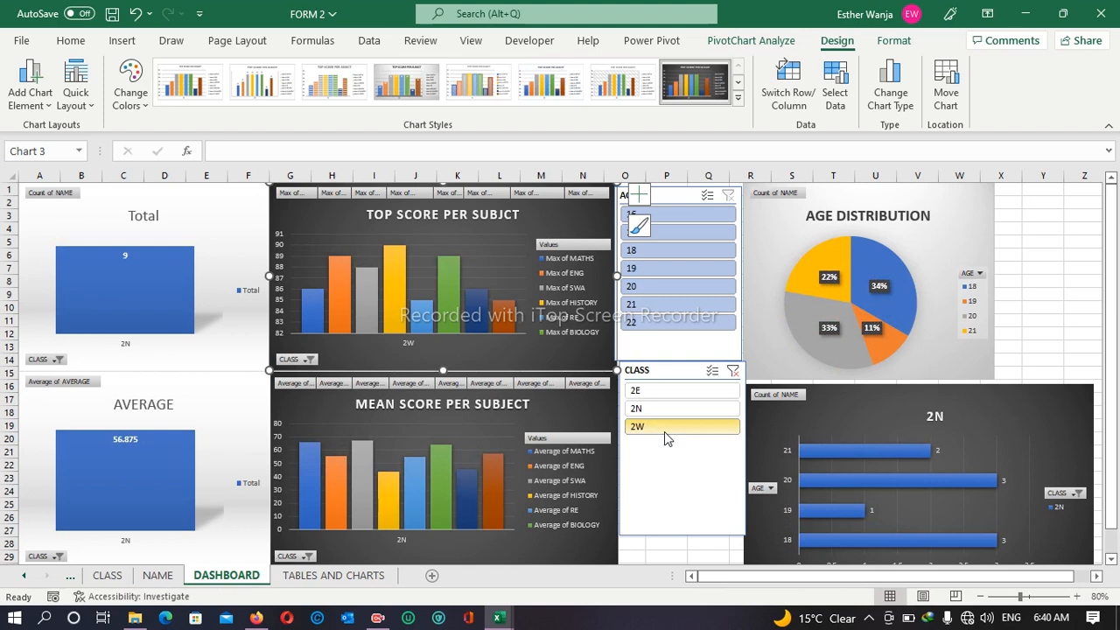
left_click(736, 367)
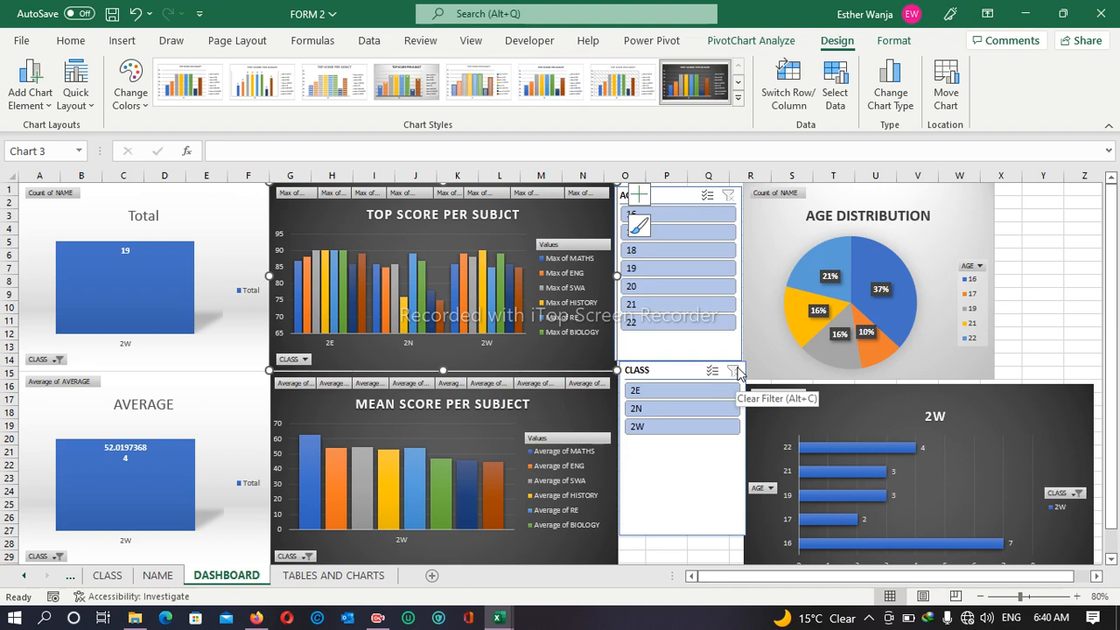
- Filter the dashboard to age 19 and class 2N with the slicers, and open the TABLES AND CHARTS sheet
left_click(719, 271)
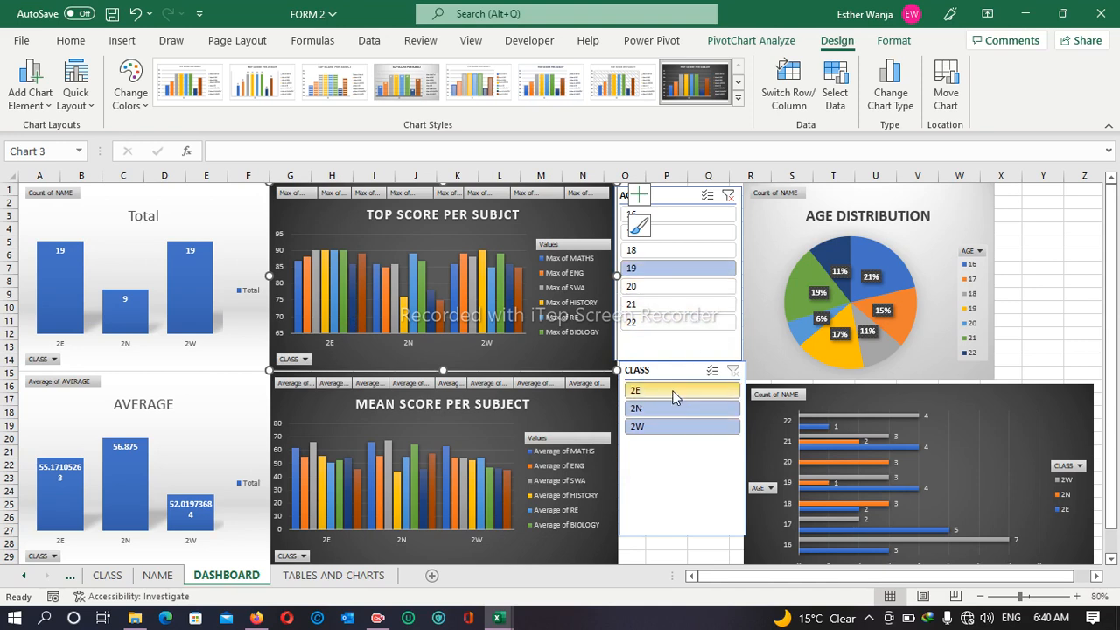
left_click(683, 416)
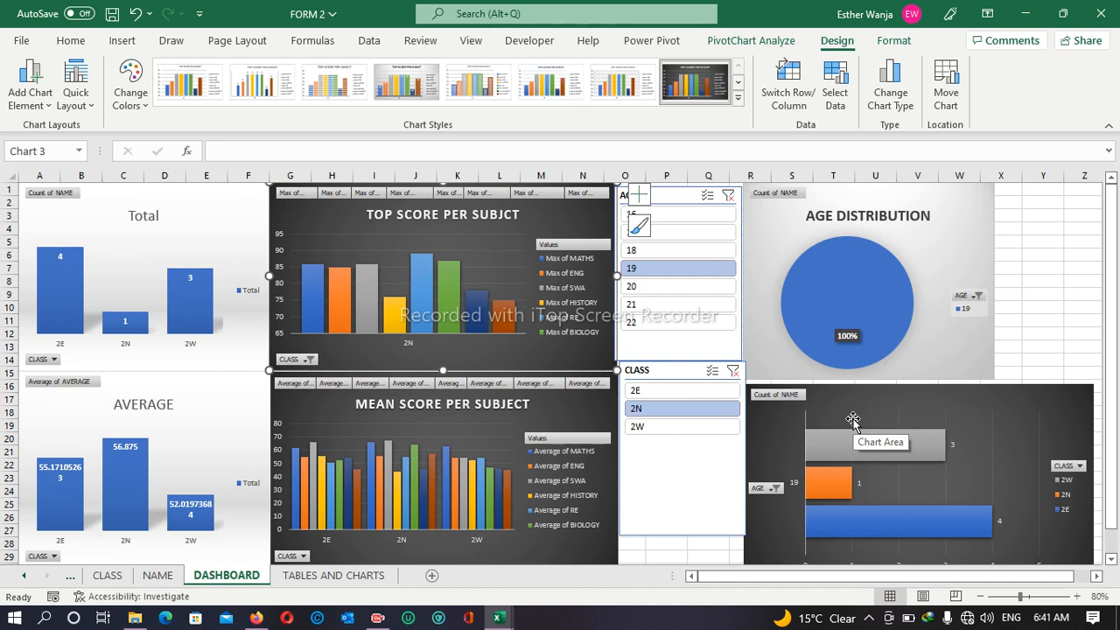
left_click(325, 578)
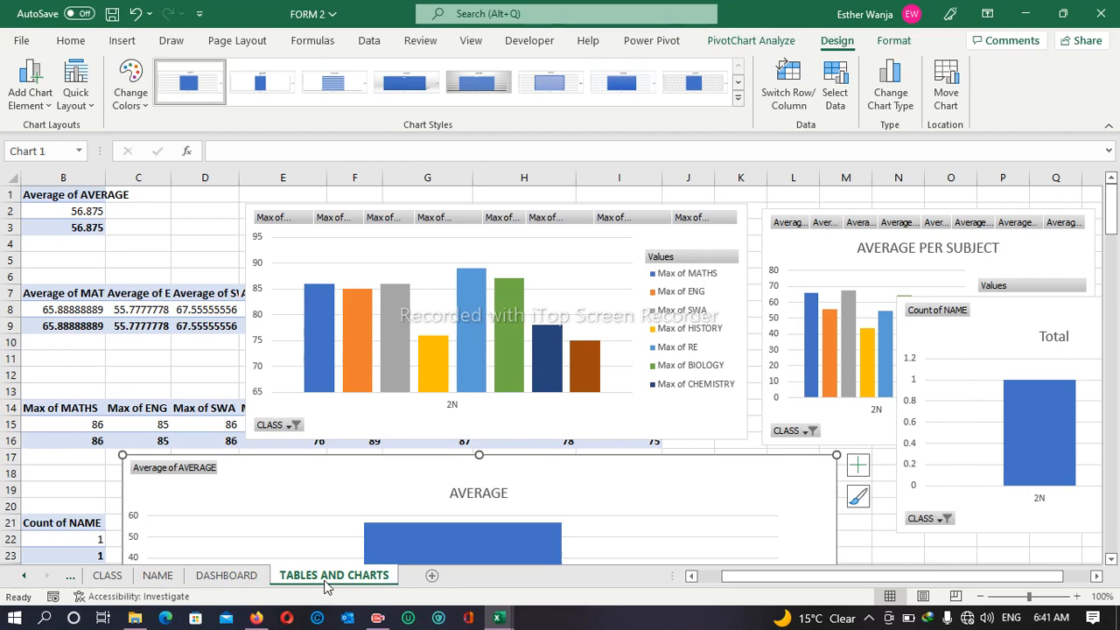